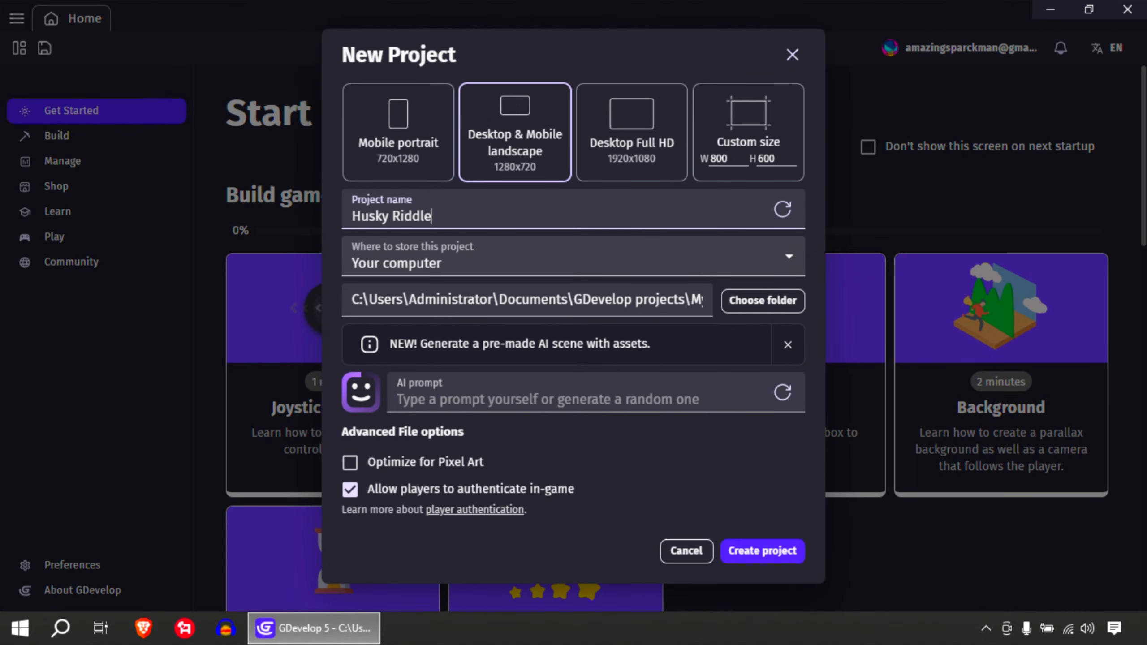
Step: Create a Desktop & Mobile landscape 1280x720 project named hhhhhh, optimized for pixel art
left_click(398, 131)
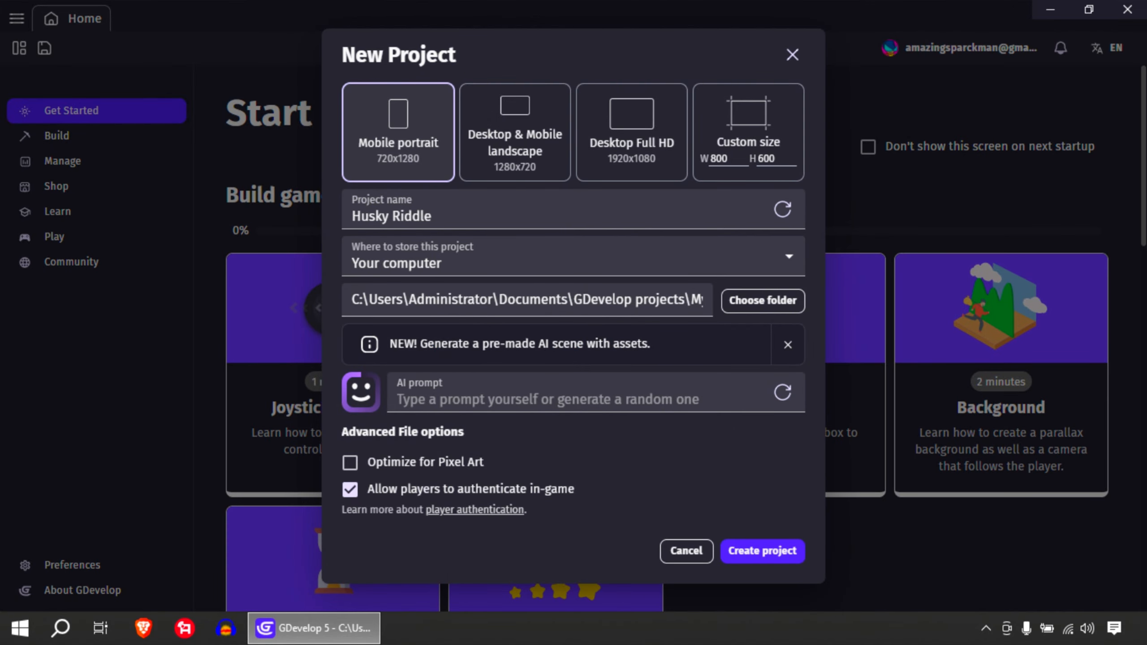
left_click(515, 131)
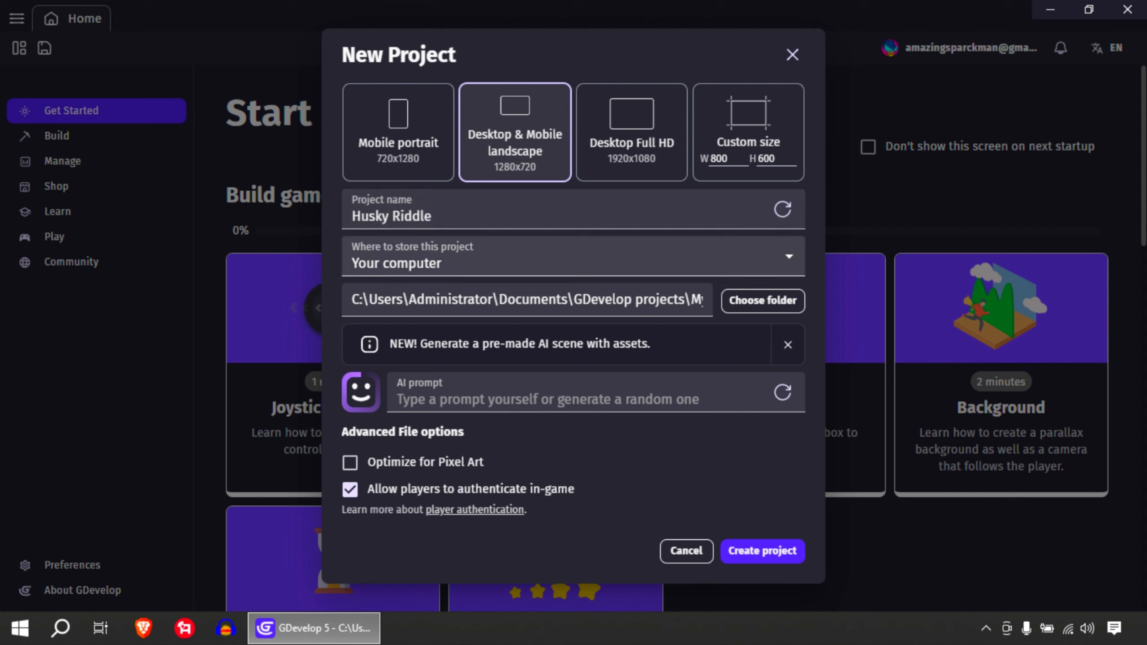
left_click_drag(432, 216, 352, 215)
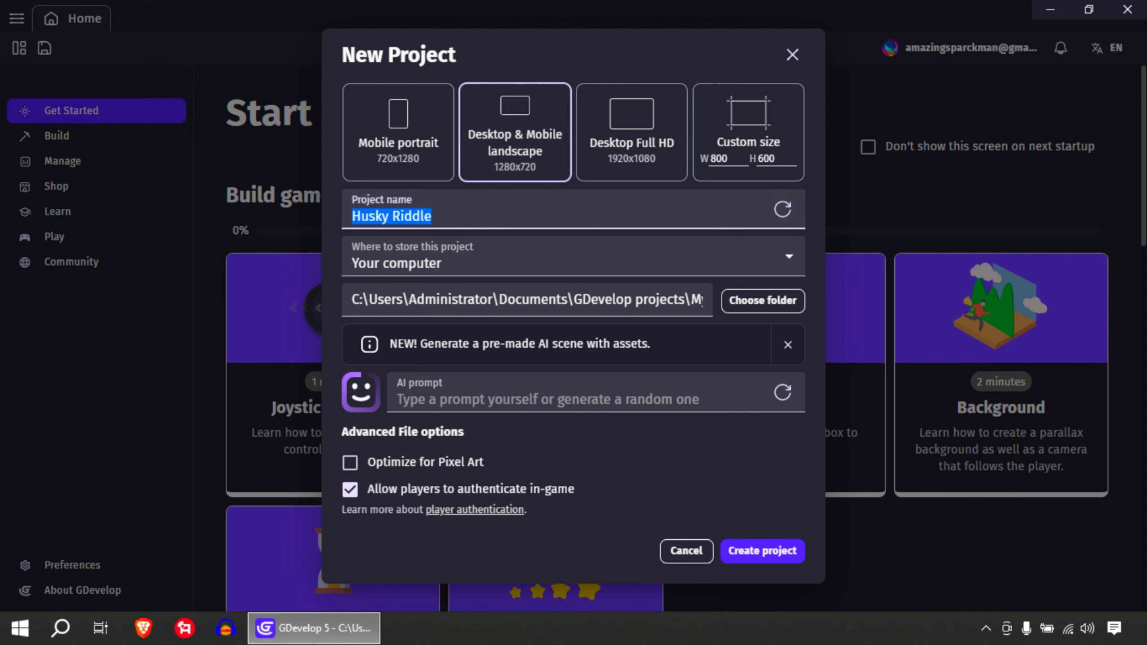
type("hhhhhh")
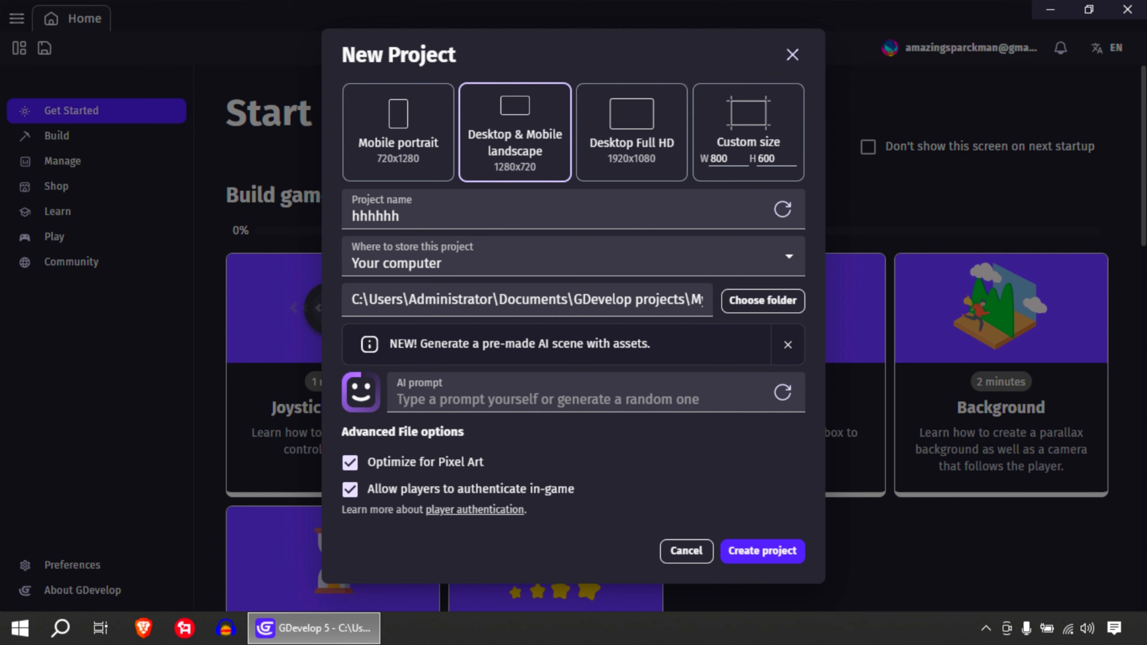
key("Return")
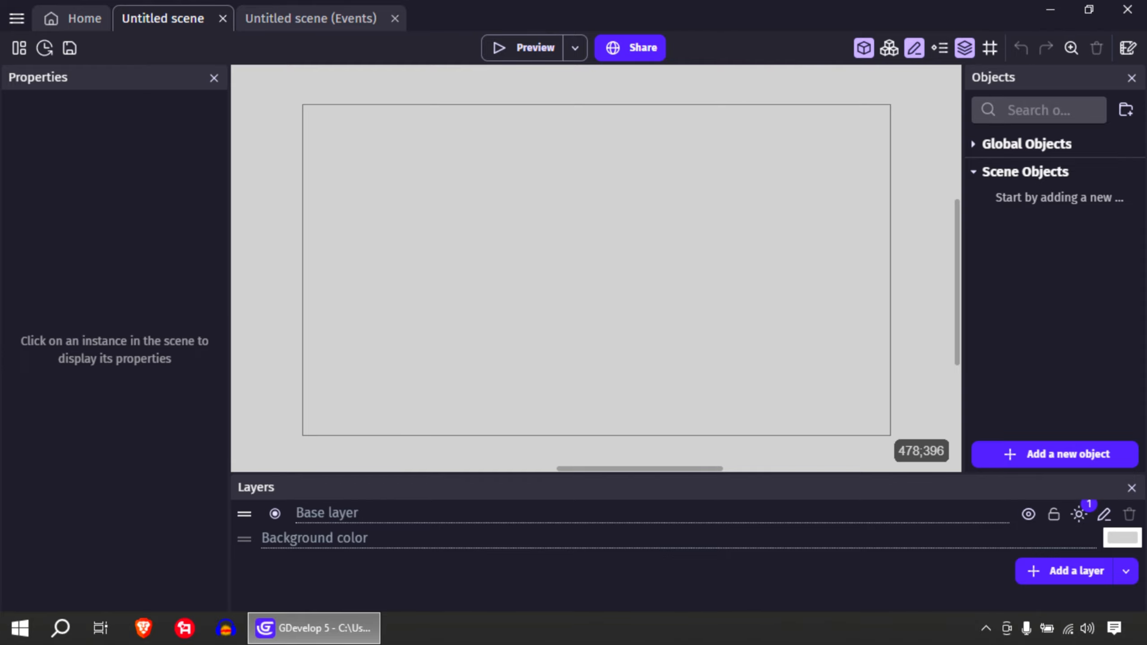
Step: Add a new Sprite object to the scene and start a new Piskel drawing for it in a maximized editor
right_click(524, 302)
left_click(569, 343)
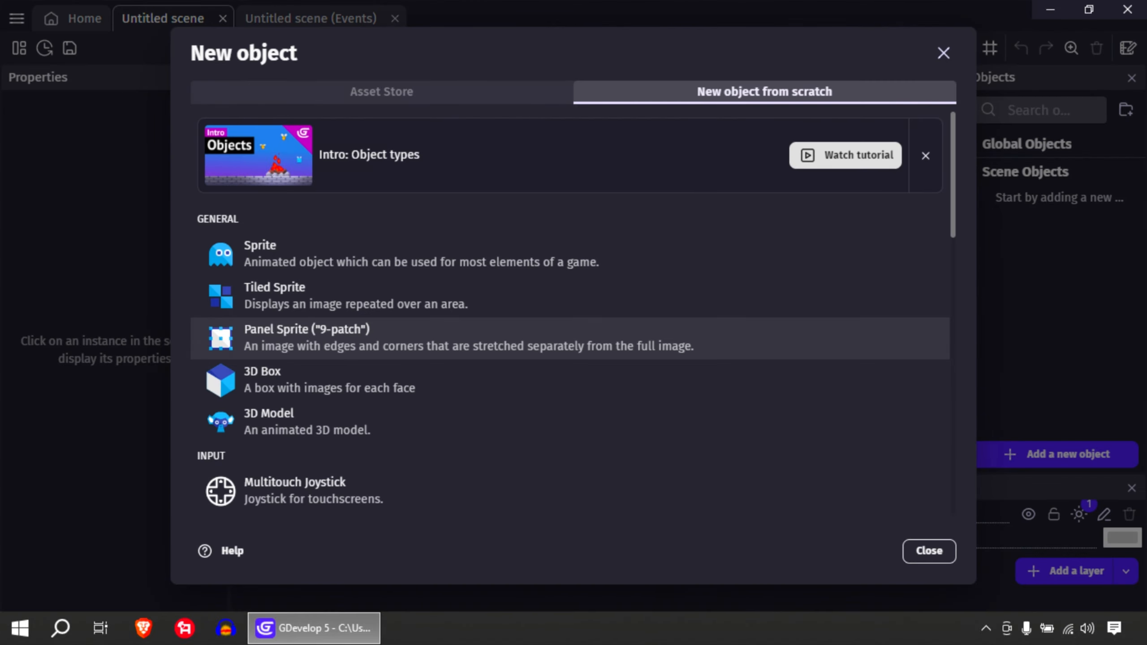
left_click(421, 254)
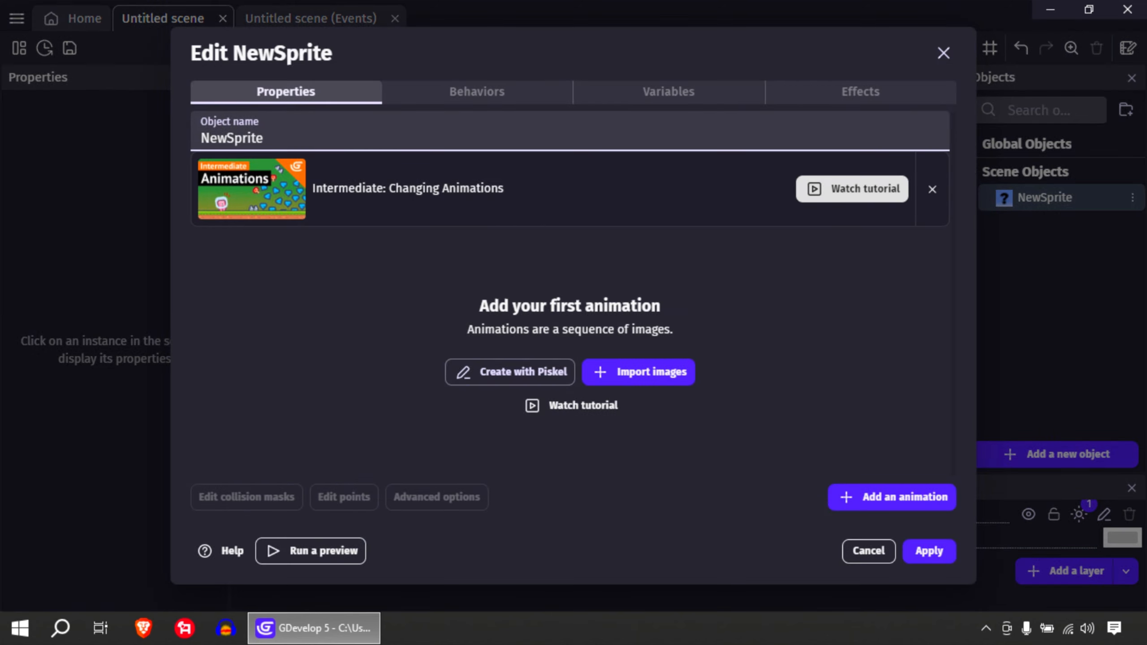
left_click(509, 372)
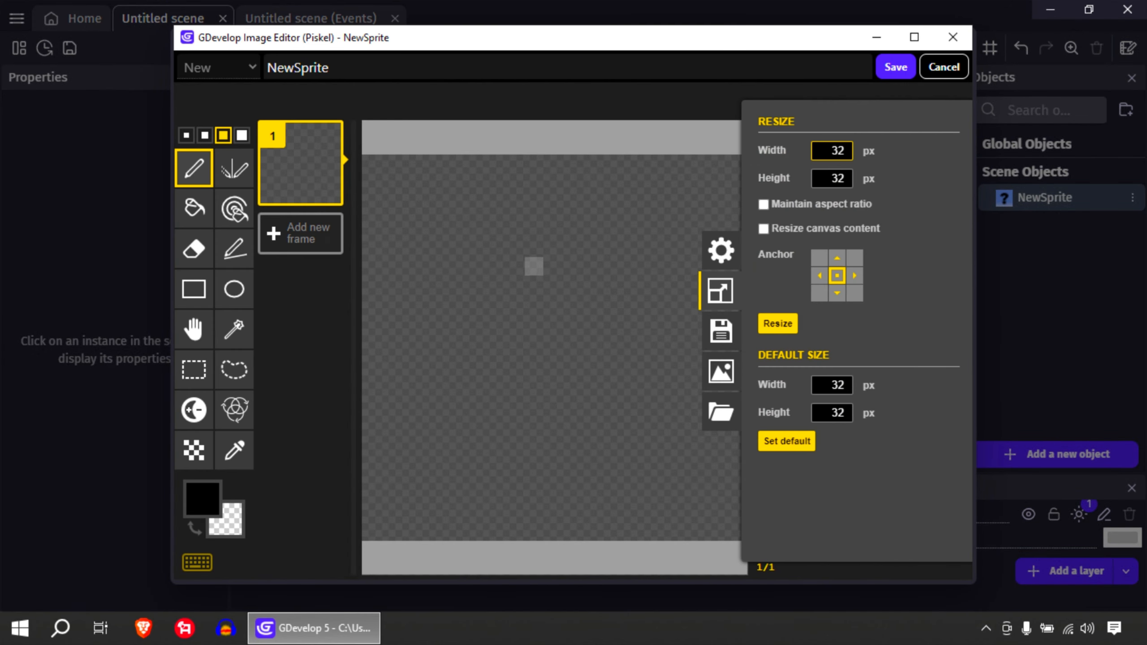
left_click(915, 37)
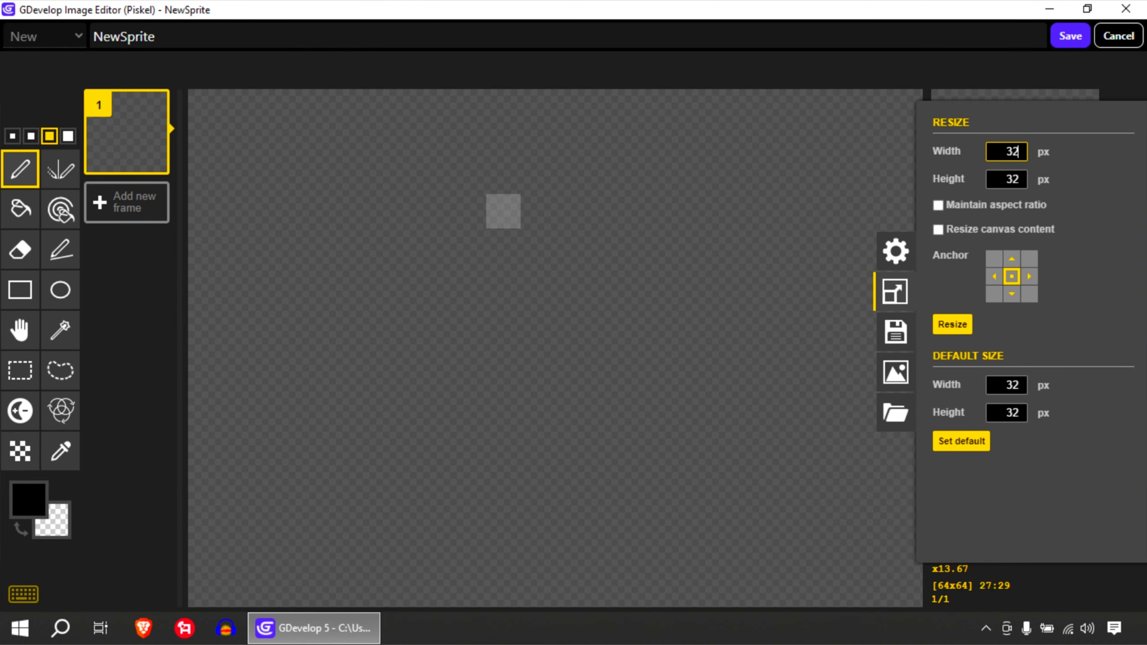
Step: Draw a black smiley face with a rough round outline, two eyes and a mouth on the 64x64 canvas
scroll(465, 221, "down", 3)
mouse_move(487, 220)
left_mouse_down()
mouse_move(404, 456)
mouse_move(612, 466)
mouse_move(698, 328)
mouse_move(582, 239)
mouse_move(486, 224)
left_mouse_up()
left_click_drag(487, 310, 497, 345)
left_click_drag(578, 295, 563, 345)
left_click_drag(461, 397, 592, 401)
Step: Fill the inside of the smiley face with yellow
left_click(19, 208)
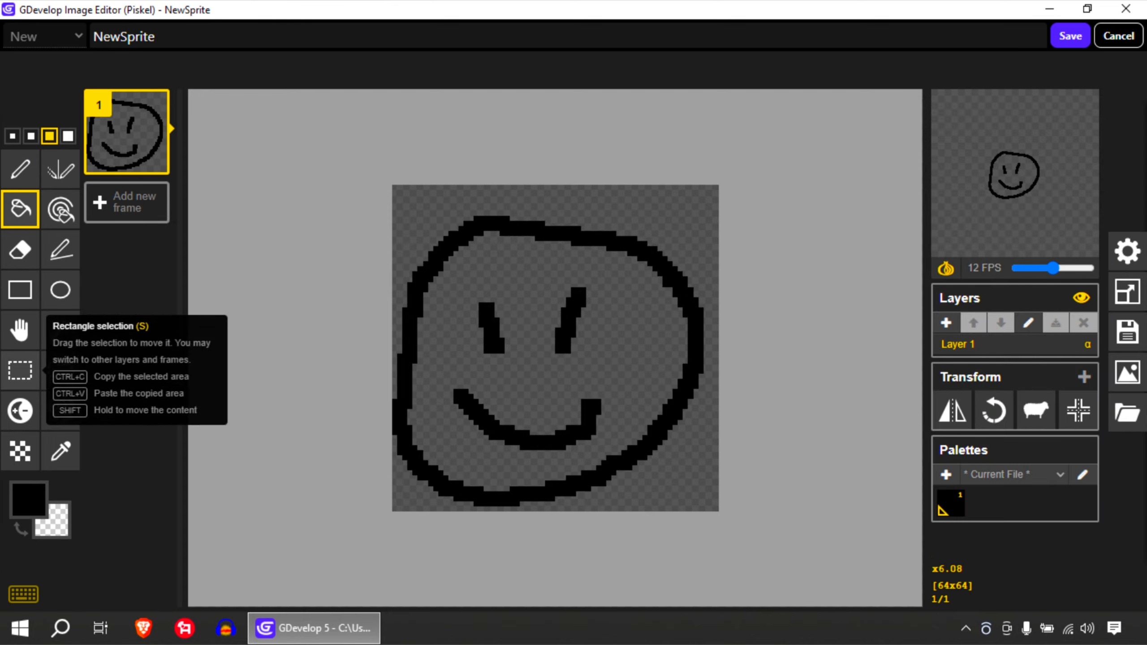
left_click(28, 499)
left_click(188, 348)
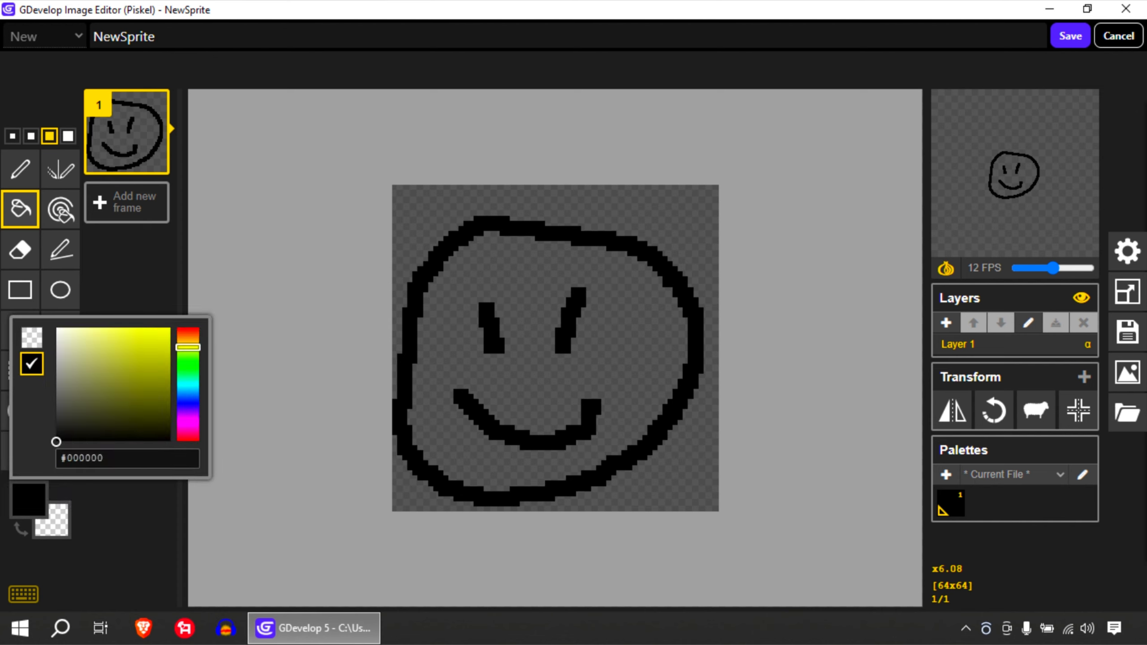
left_click_drag(165, 361, 168, 349)
left_click(466, 362)
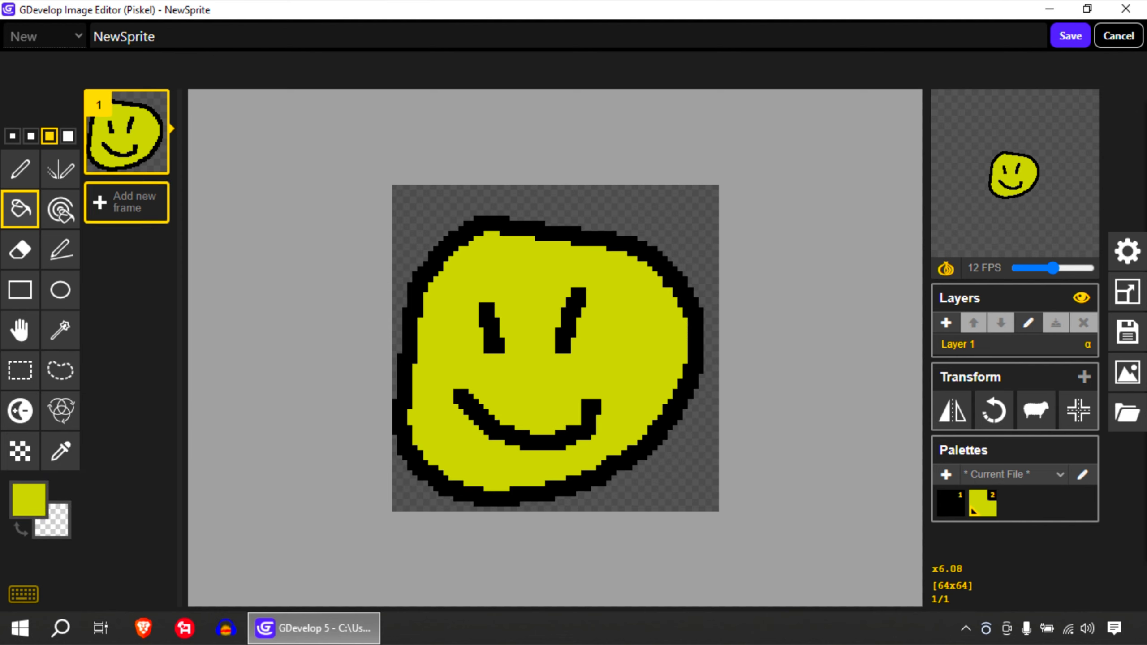
Step: Duplicate the smiley as a second frame and shift the upper part of its drawing slightly downward
left_click(126, 202)
left_click(156, 192)
left_click(154, 160)
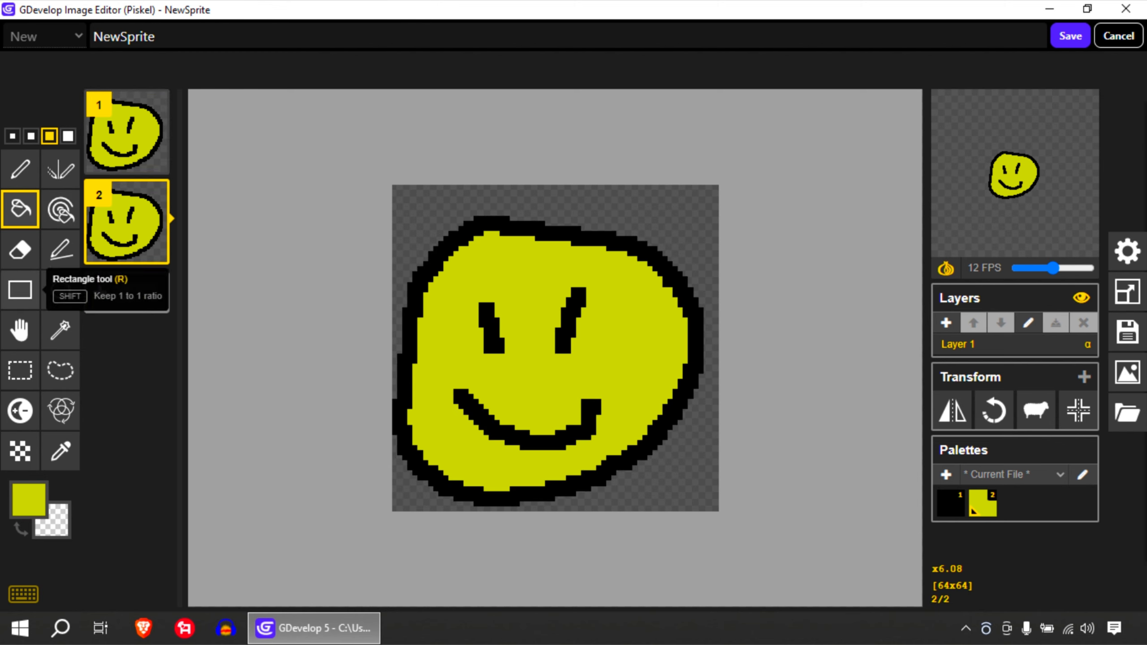
left_click(20, 371)
left_click_drag(391, 192, 722, 429)
left_click_drag(634, 367, 634, 377, "shift")
left_click(666, 484)
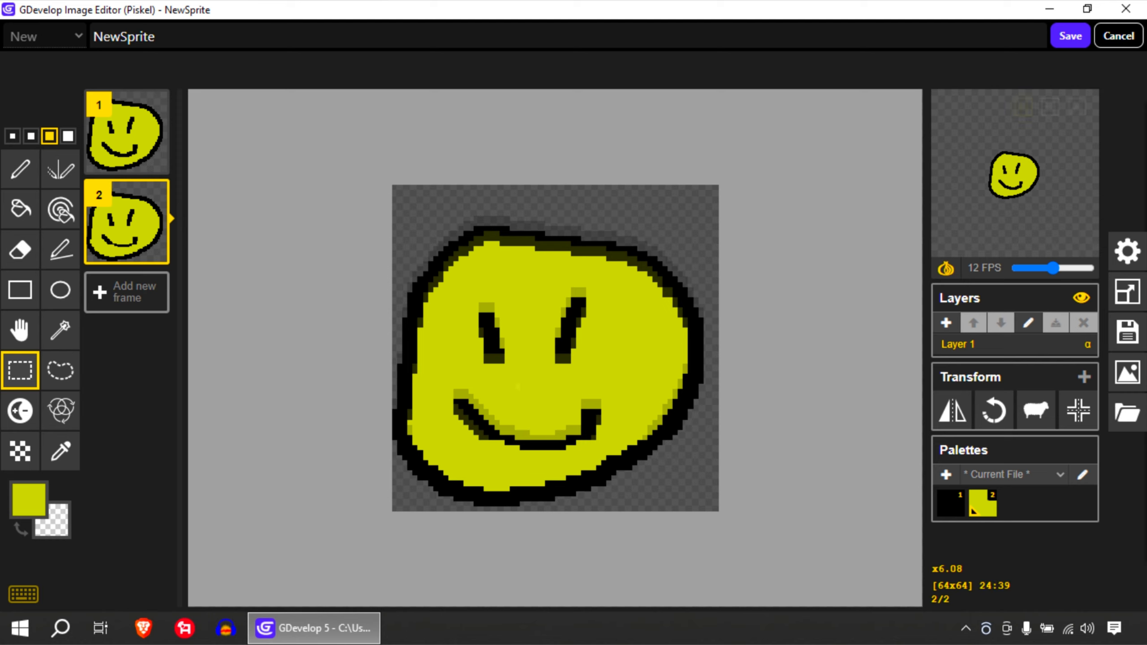
Step: Save the drawing at 7 FPS, and make the sprite's animation loop with 0.155 seconds between frames
left_click_drag(1052, 268, 1039, 268)
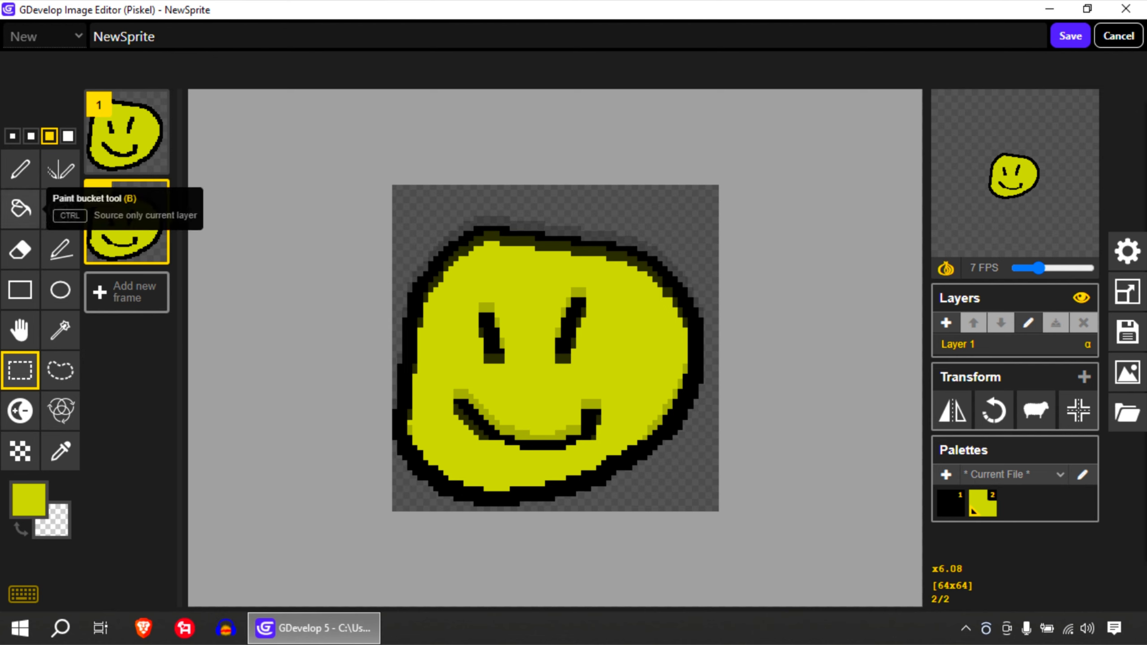
left_click(1070, 36)
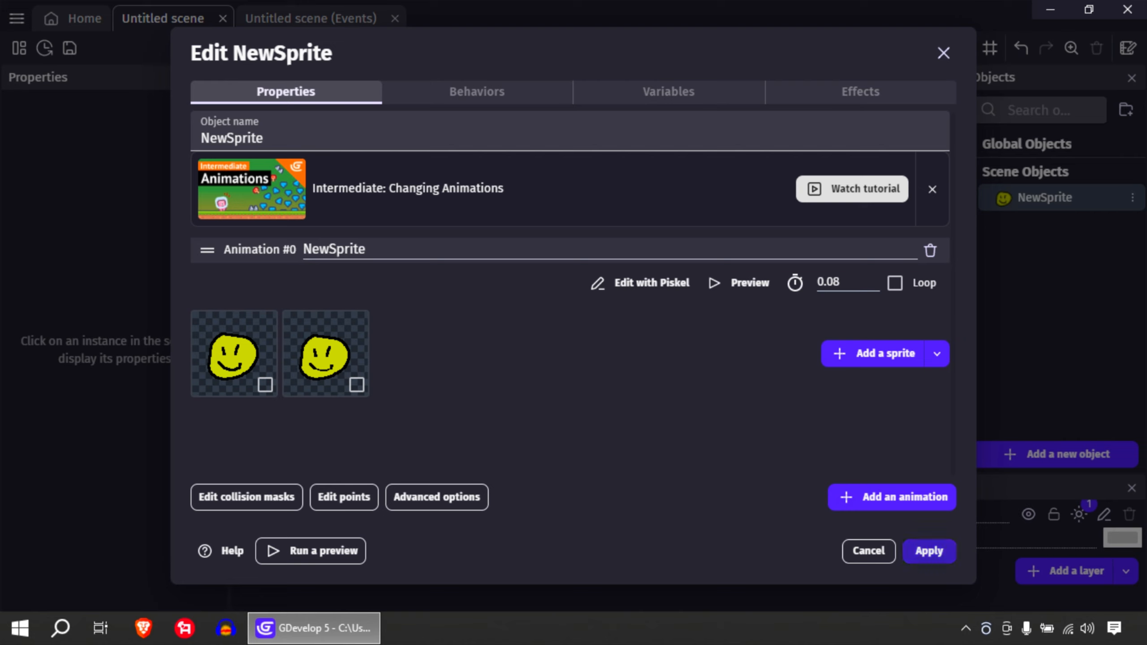
left_click(895, 283)
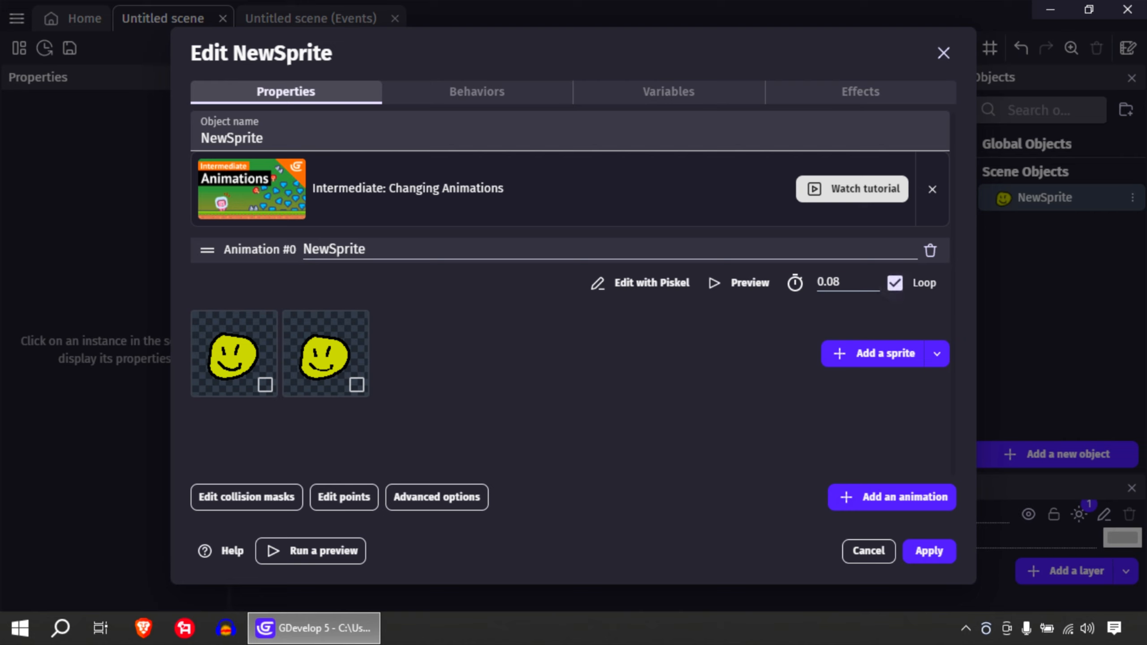
type("0.155")
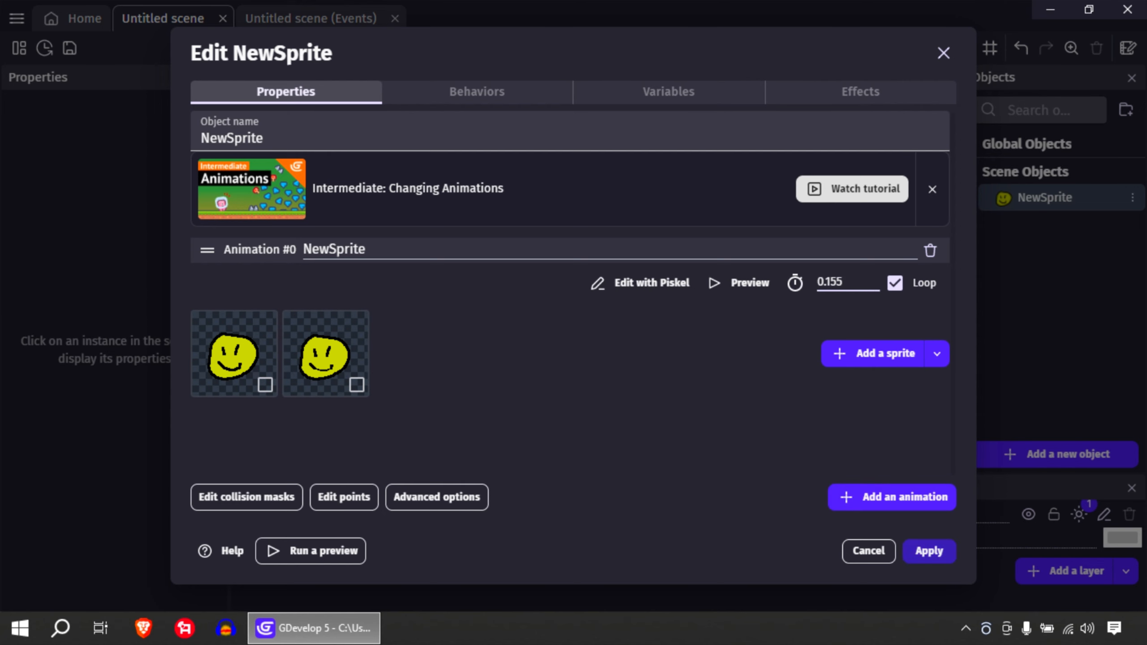
left_click(929, 551)
Step: Place NewSprite in the scene at about X 625, Y 268 and run a preview of the game
left_click_drag(543, 316, 609, 241)
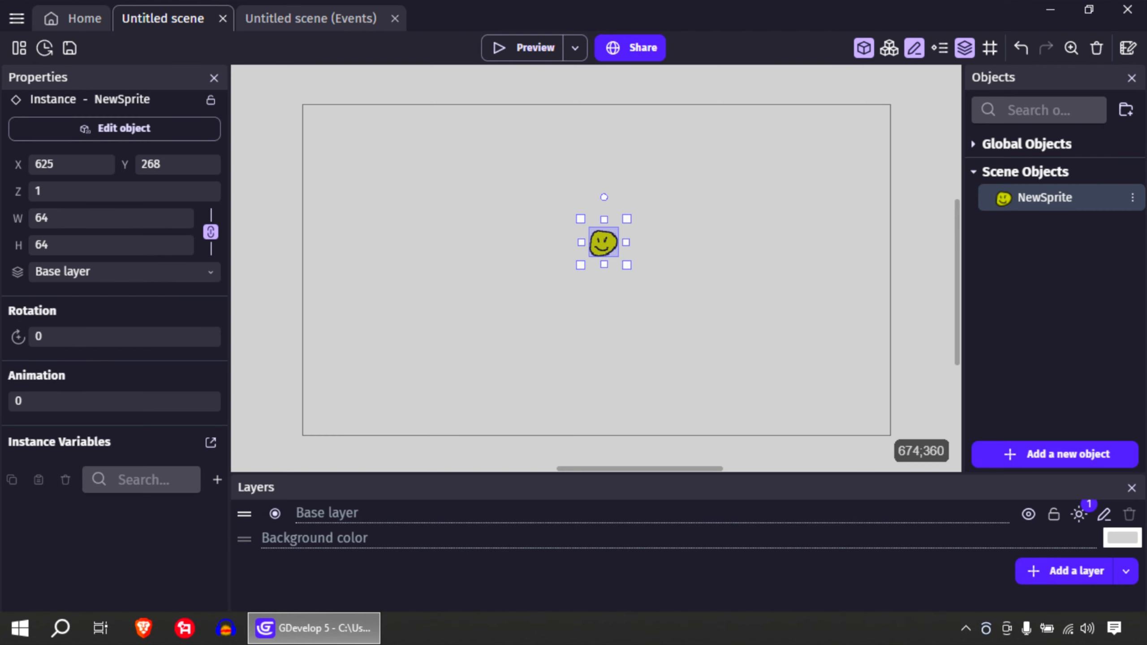
left_click(548, 139)
left_click(523, 48)
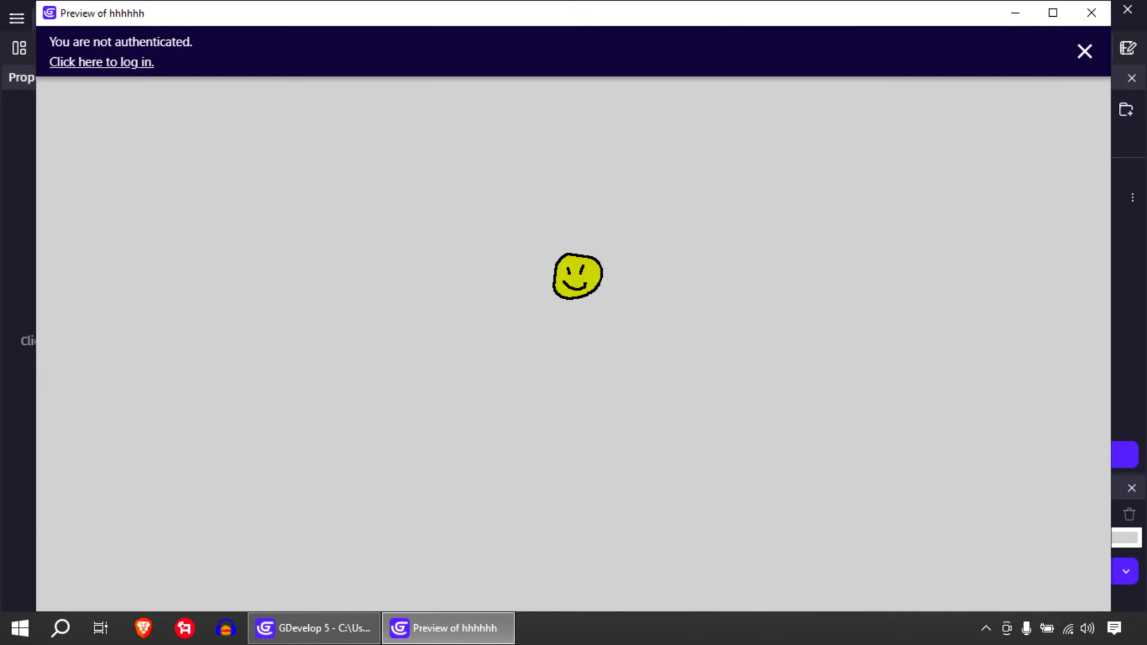
left_click(1092, 13)
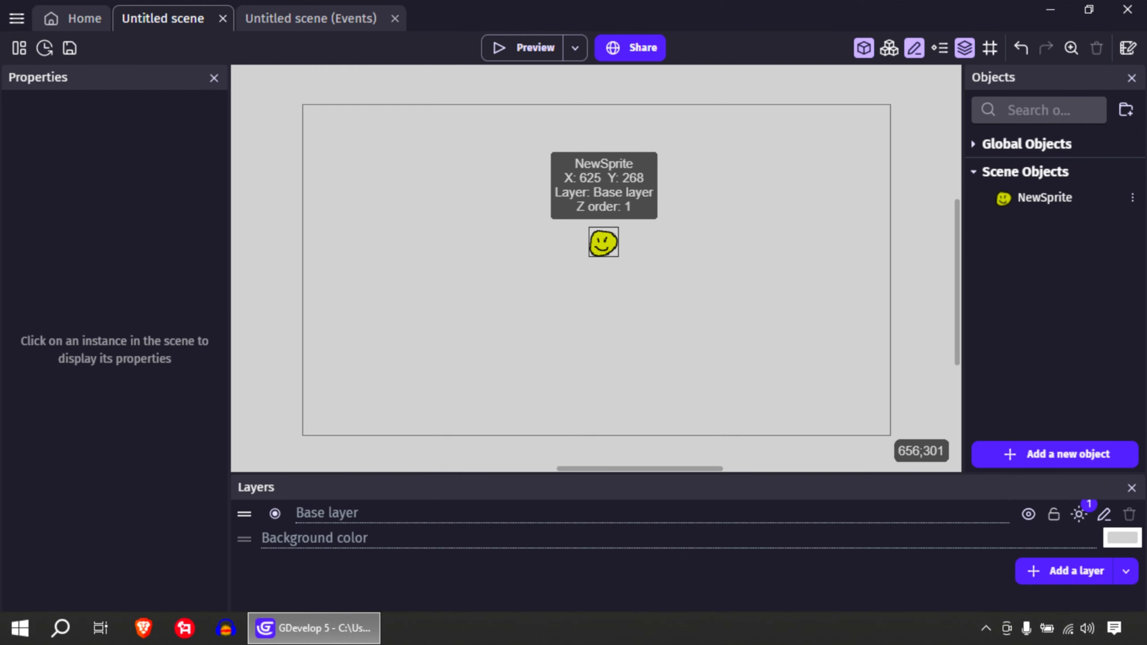
Step: Move the smiley sprite leftward and slightly down within the scene
left_click_drag(602, 243, 516, 260)
right_click(565, 335)
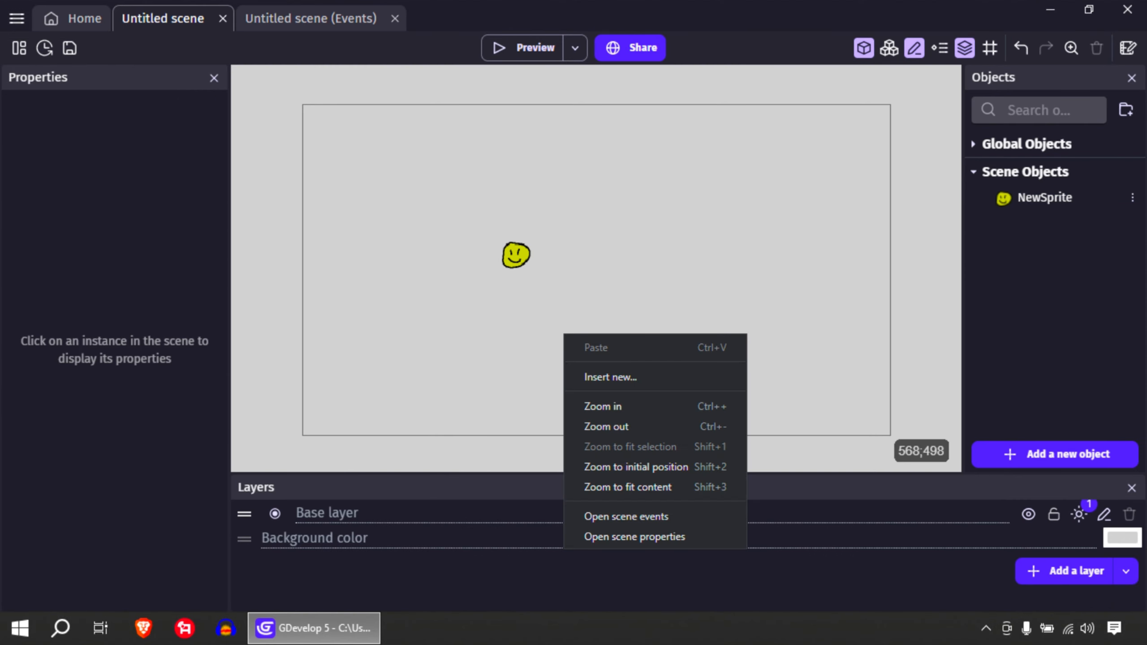
left_click(872, 371)
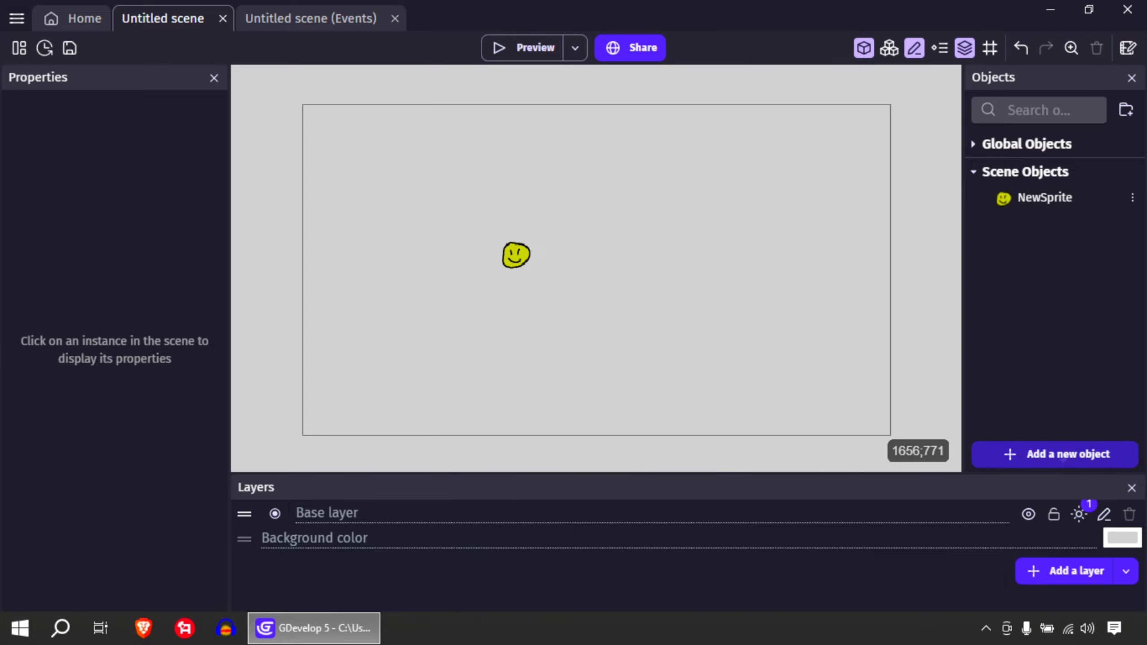
Step: Add a new Tiled Sprite object and start a Piskel drawing for its image
left_click(1056, 454)
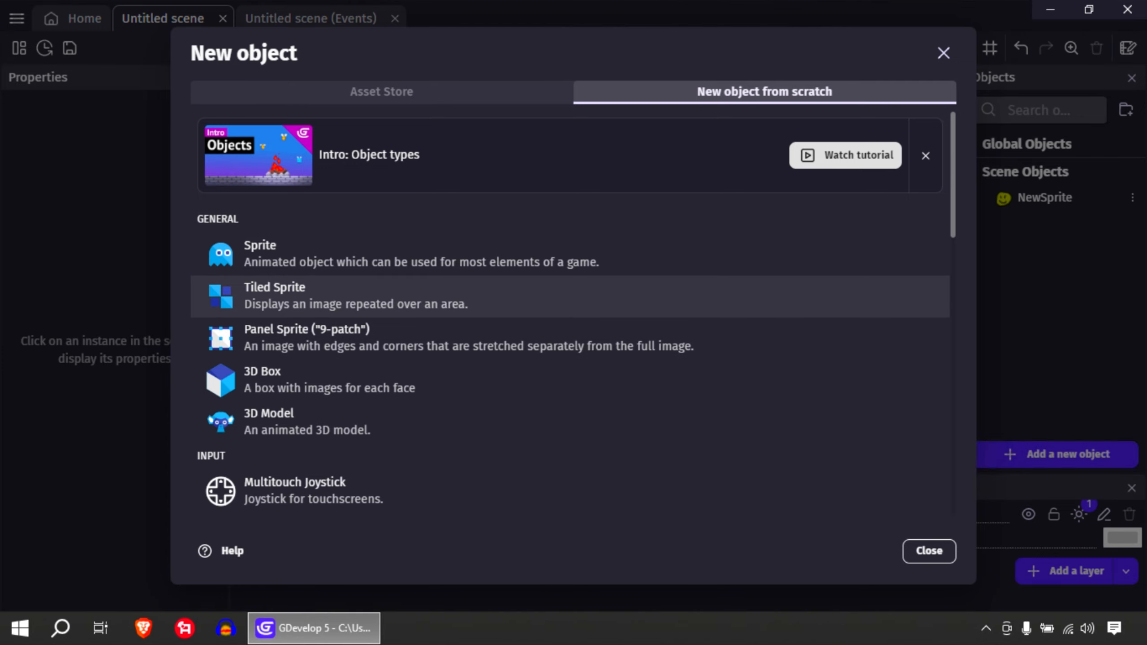
left_click(574, 297)
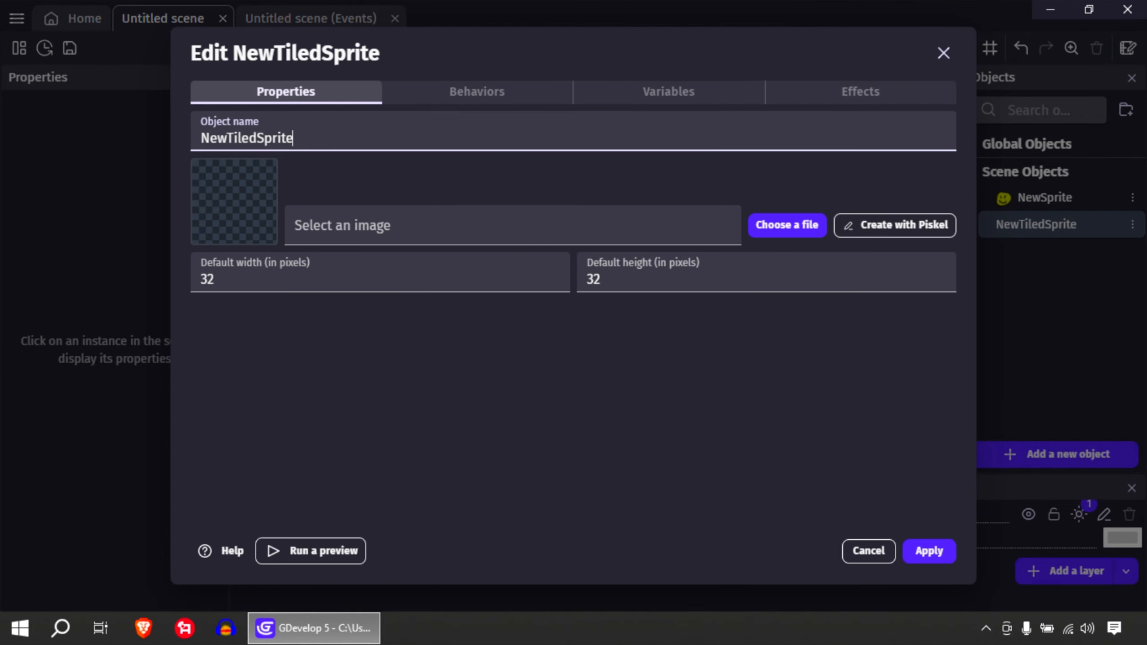
left_click(894, 225)
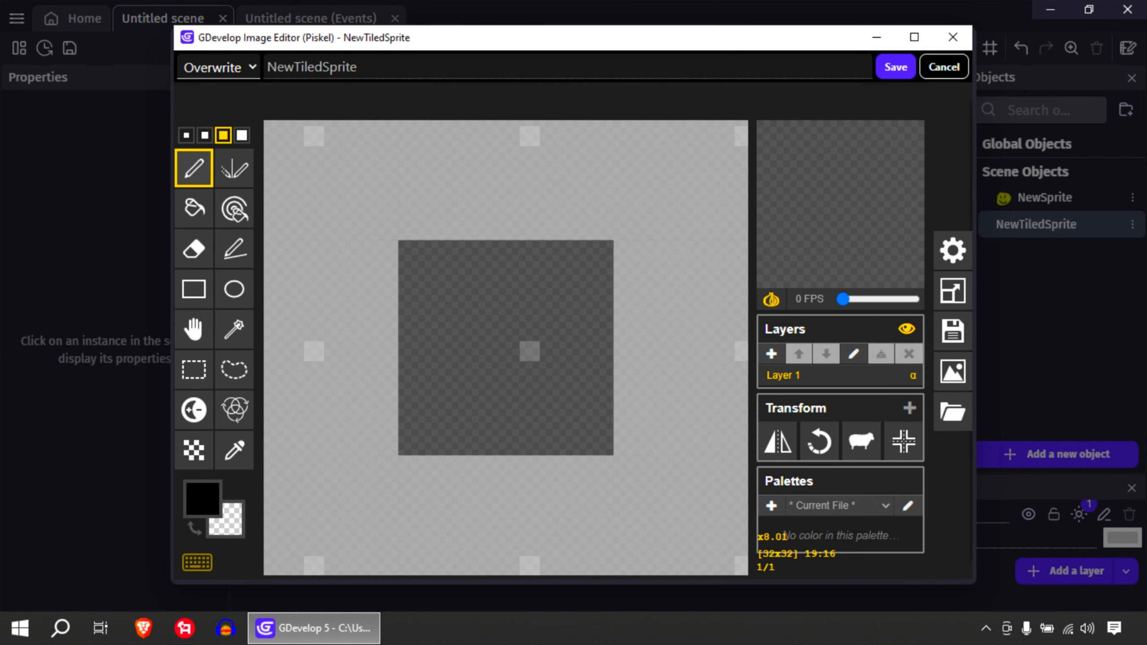
Step: Fill the whole 32x32 tile with bright green
left_click(203, 498)
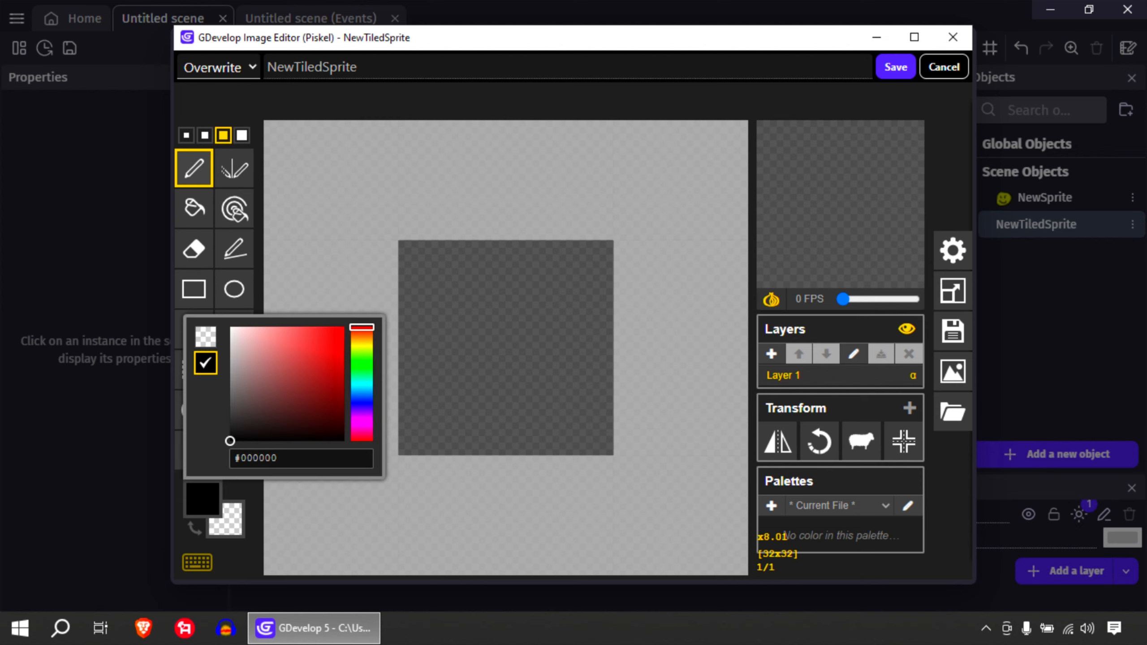
left_click(362, 366)
left_click(330, 366)
left_click(194, 209)
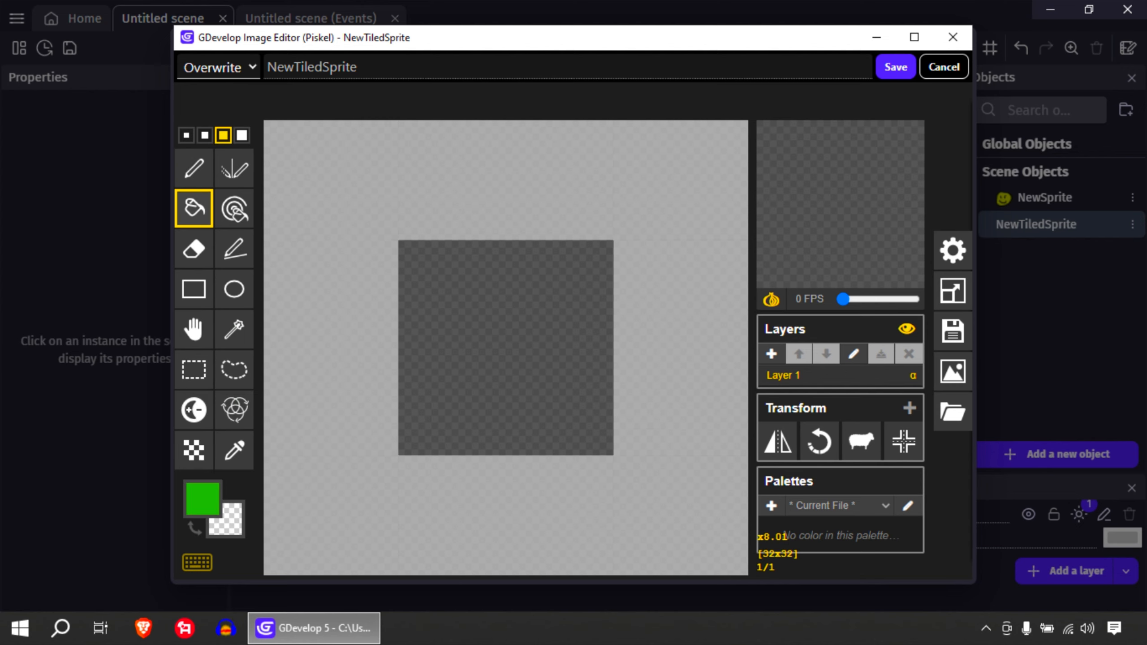
left_click(462, 364)
Step: Scatter small darker green specks and short strokes across the tile with the Pen tool as grass texture
left_click(202, 498)
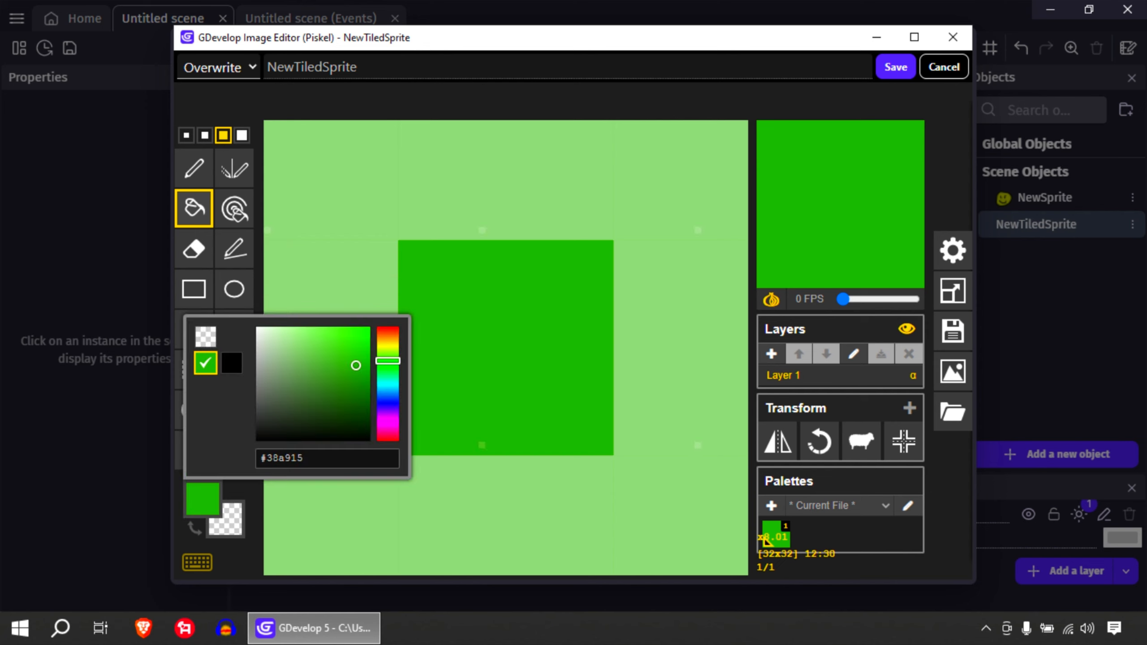
left_click(362, 386)
left_click(193, 168)
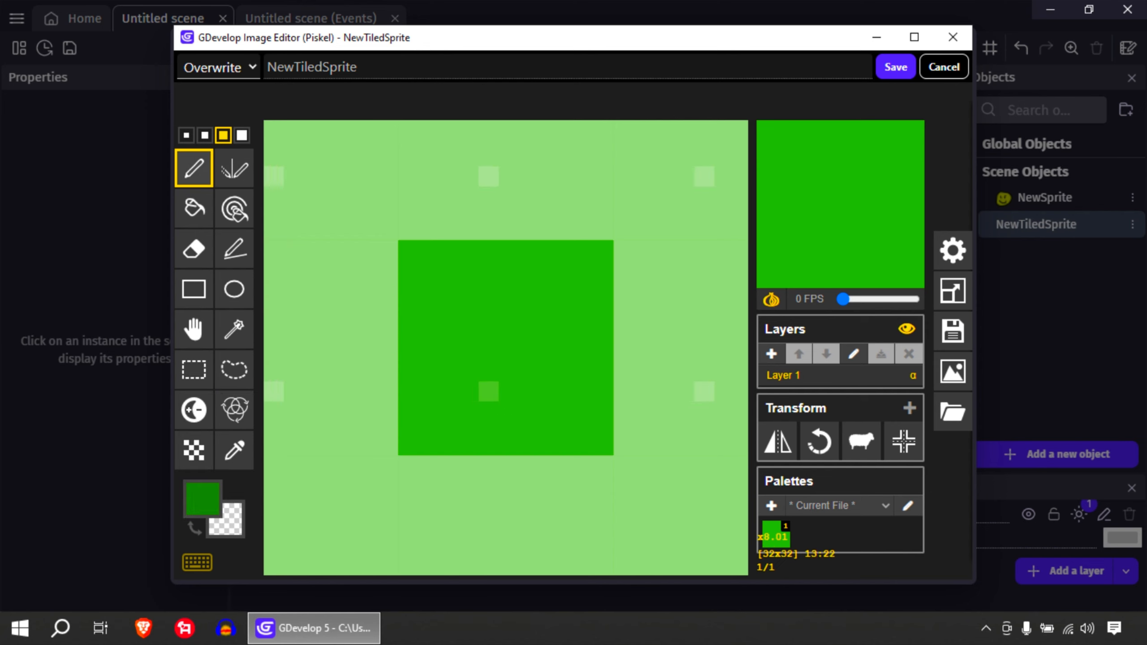
left_click(475, 384)
left_click(438, 304)
left_click_drag(515, 304, 563, 289)
left_click_drag(584, 345, 590, 356)
left_click(570, 387)
left_click(469, 263)
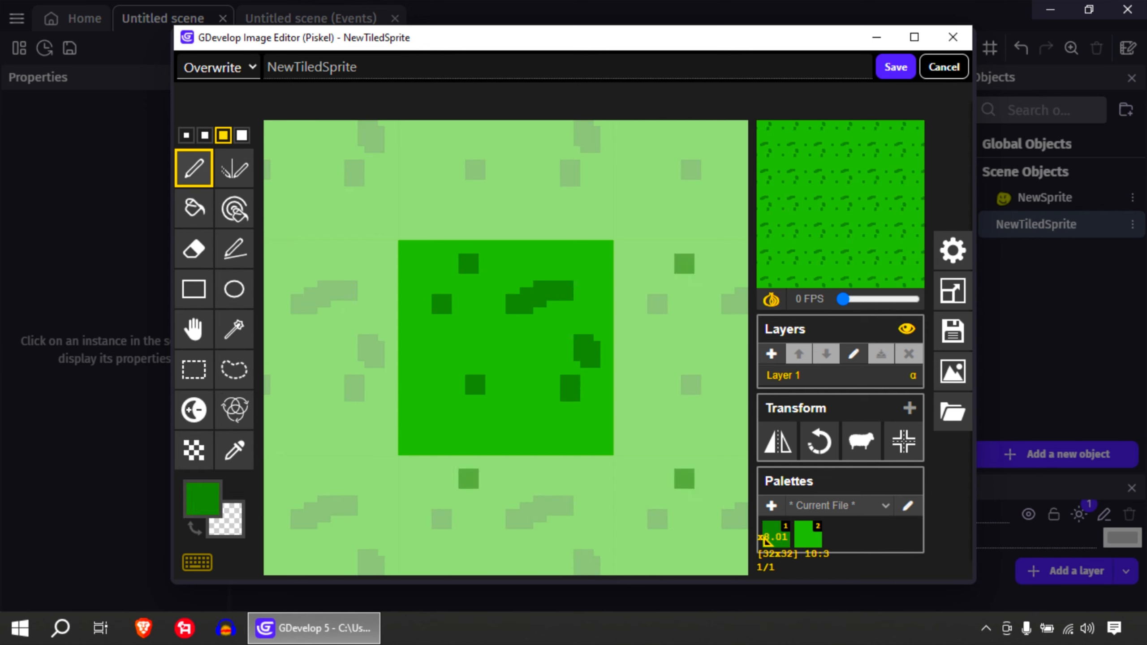
left_click(421, 446)
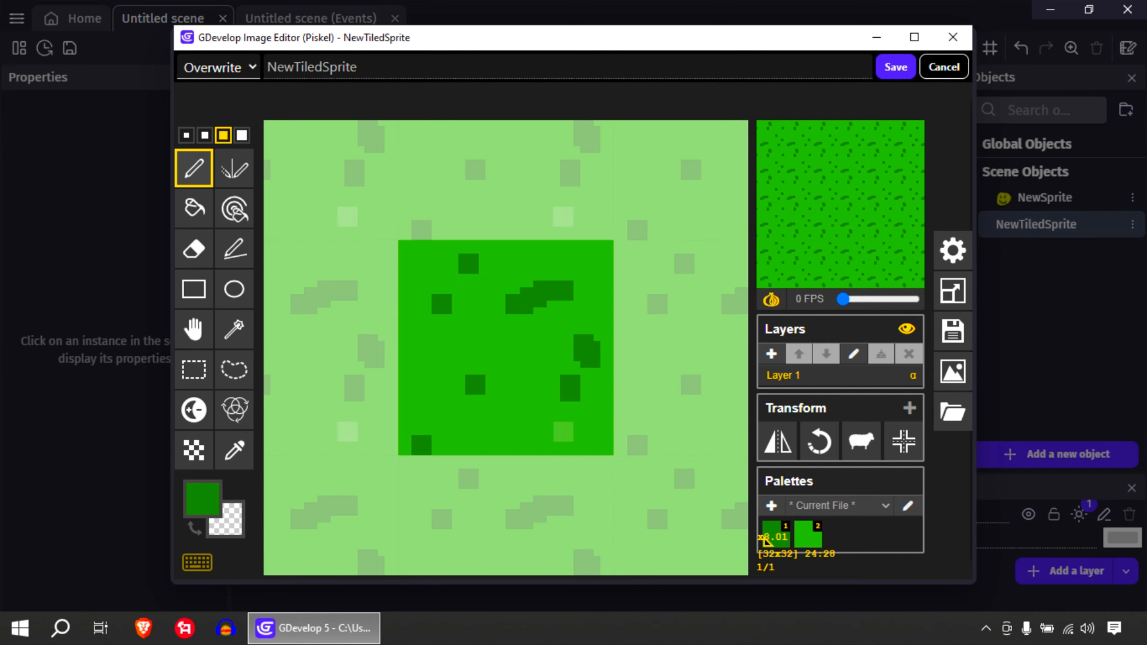
Step: Save the grass tile, and place NewTiledSprite at about X 533, Y 484 below the smiley, sized about 679 by 193
left_click(896, 67)
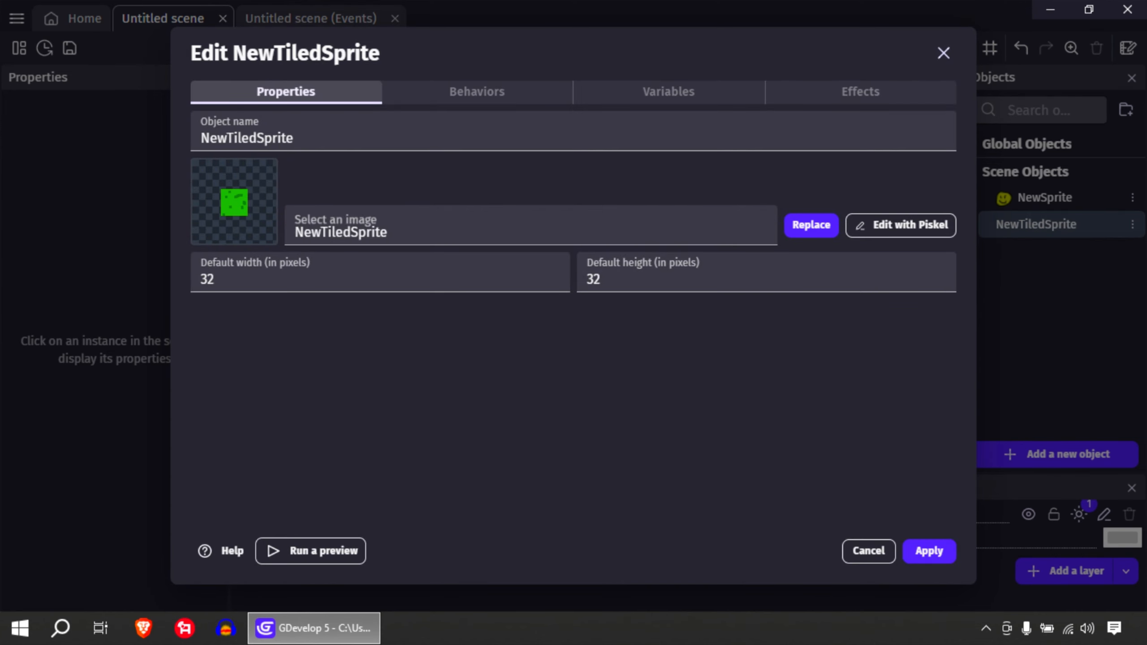
left_click(929, 551)
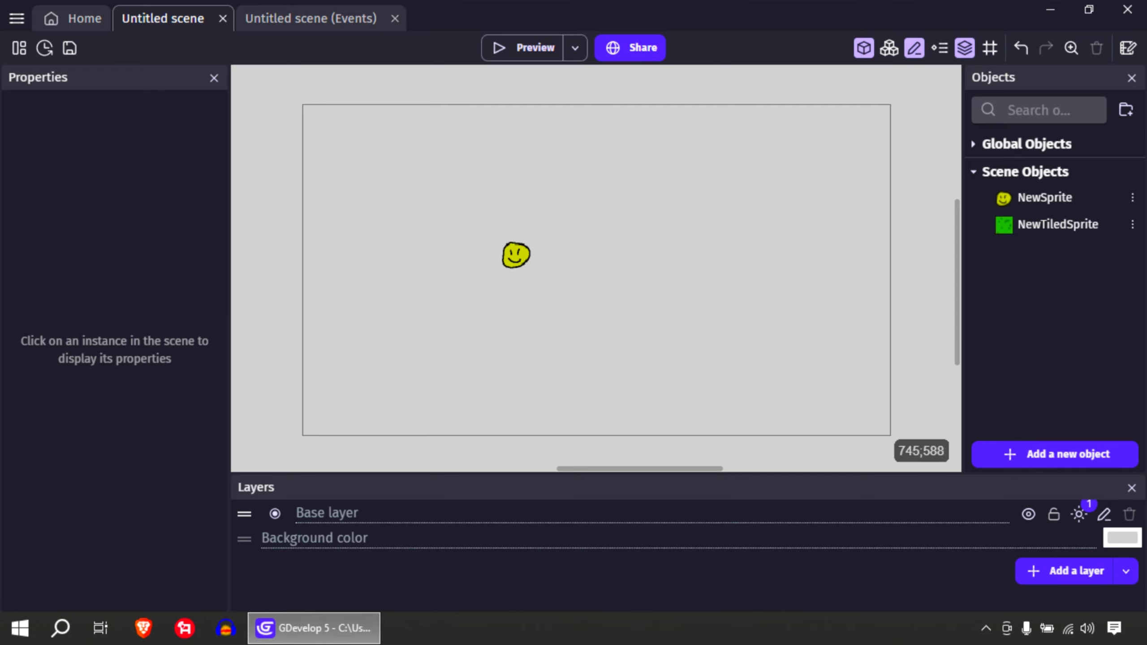
left_click_drag(1057, 224, 867, 408)
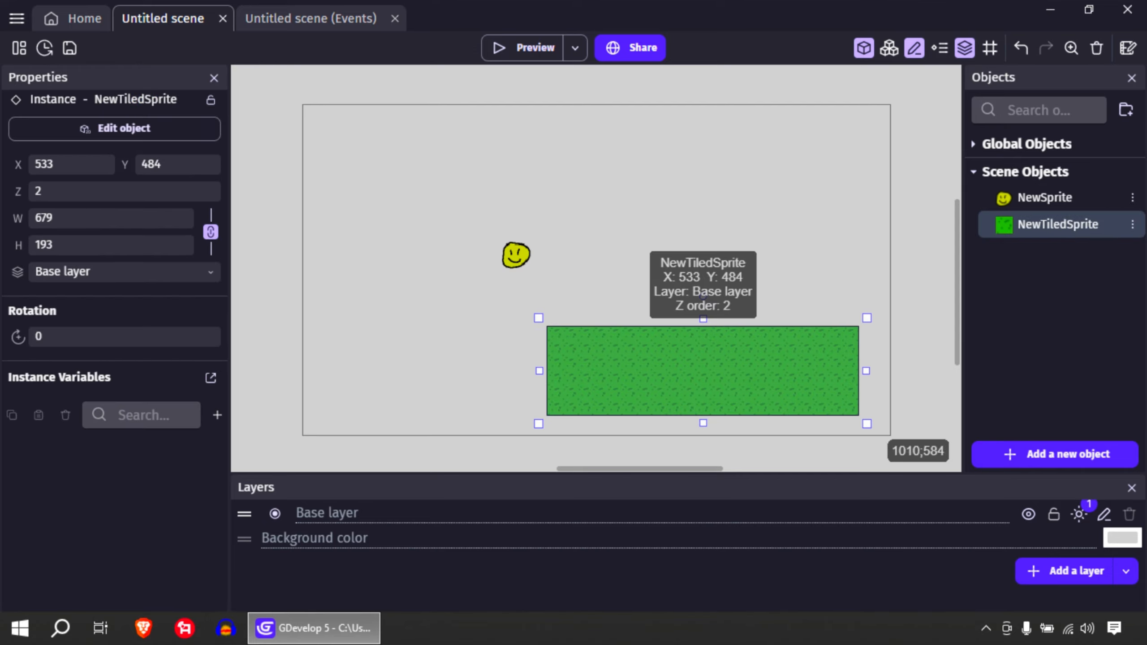
Step: Move the grass ground to about X -67, Y 442 and stretch it to about 2614 by 273, past the scene frame
left_click_drag(766, 371, 489, 351)
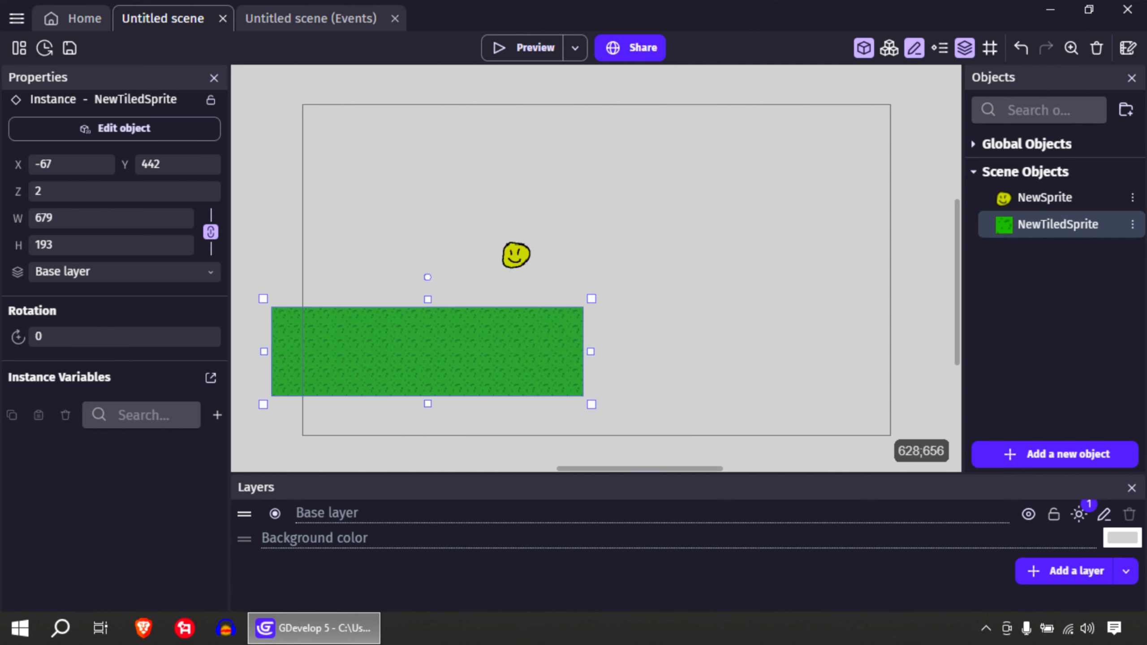
left_click_drag(591, 405, 929, 441)
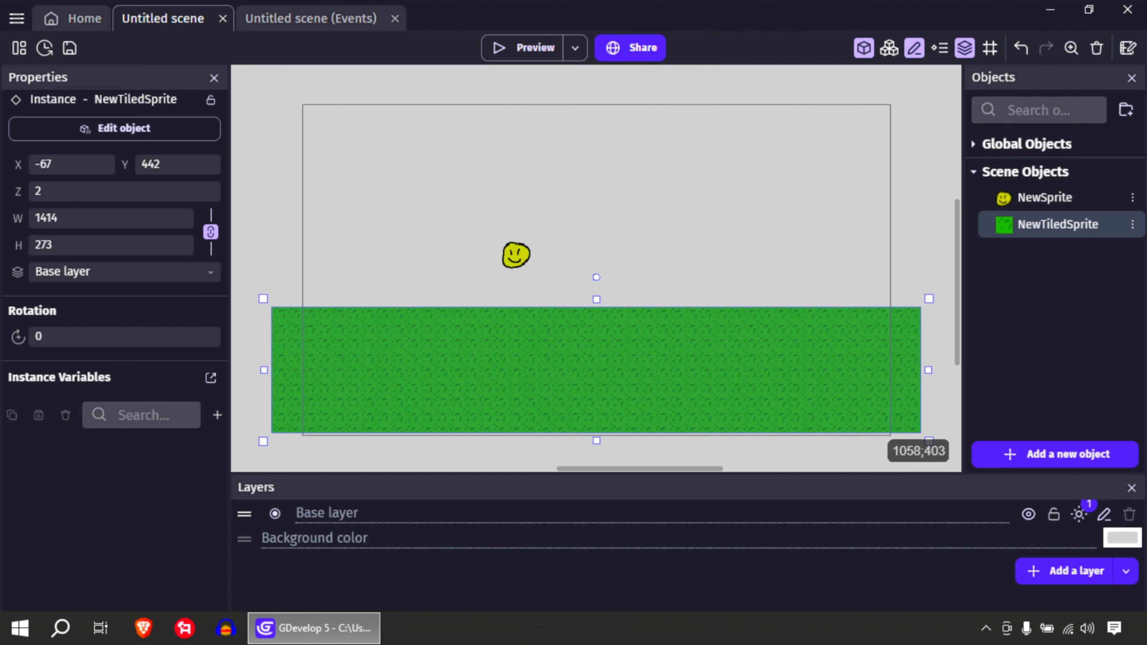
middle_click_drag(786, 279, 499, 274)
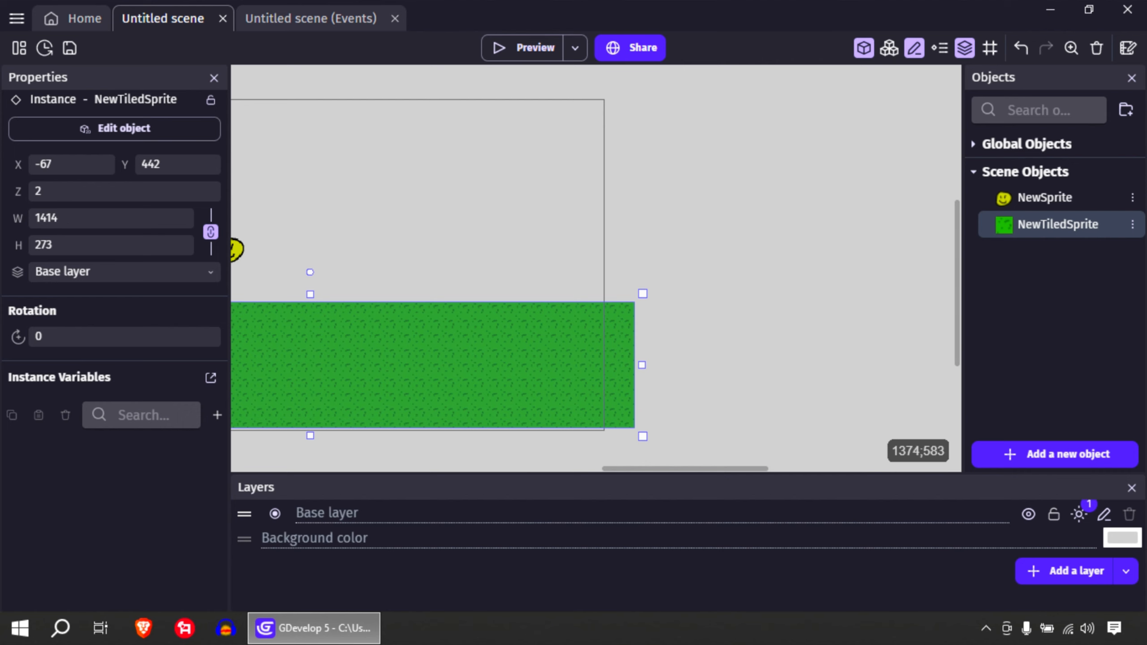
left_click_drag(641, 365, 986, 365)
middle_click_drag(879, 283, 661, 283)
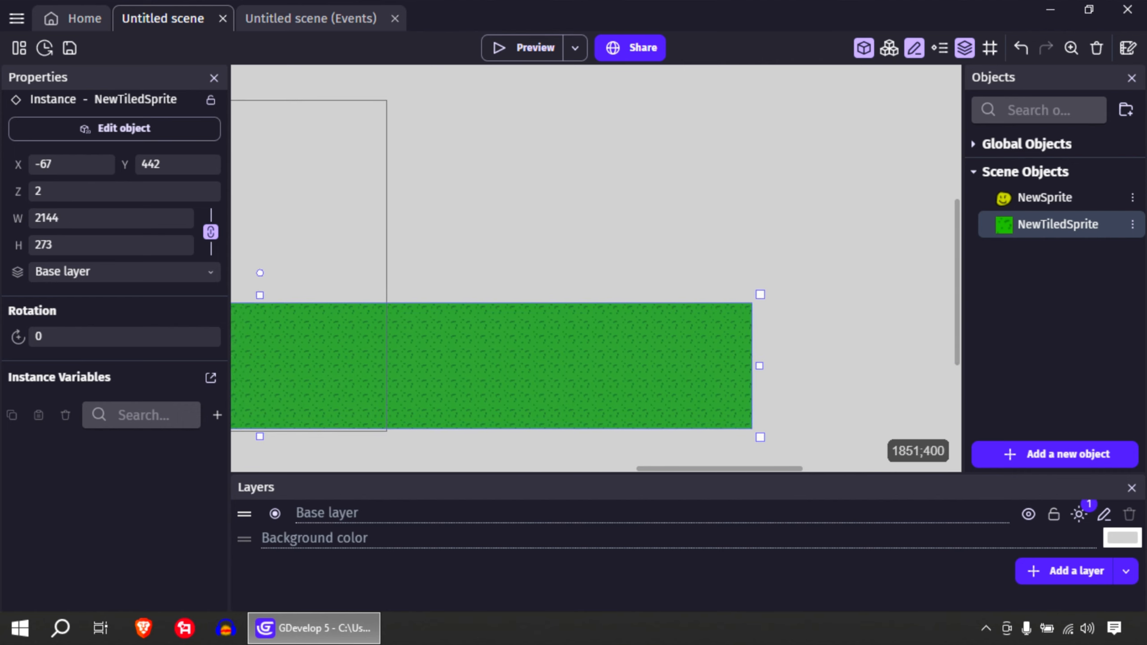
left_click_drag(761, 360, 971, 361)
middle_click_drag(230, 241, 665, 272)
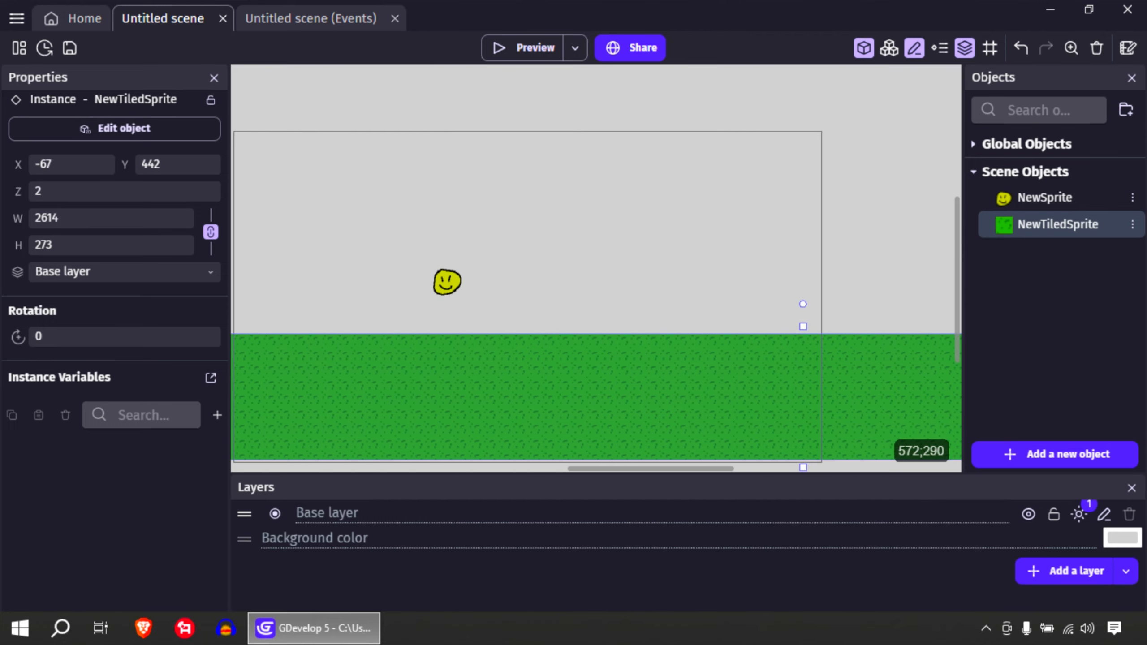
Step: Deselect the ground and run a preview to check the smiley above the widened grass, closing it when done
left_click(574, 201)
left_click(524, 48)
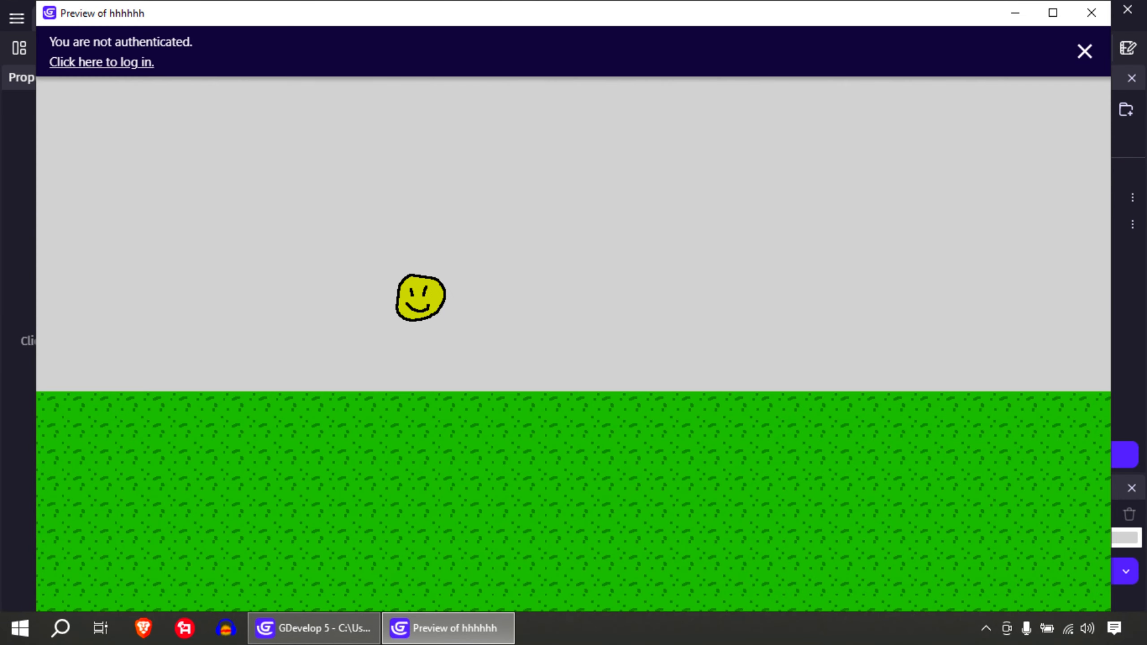
left_click(1092, 13)
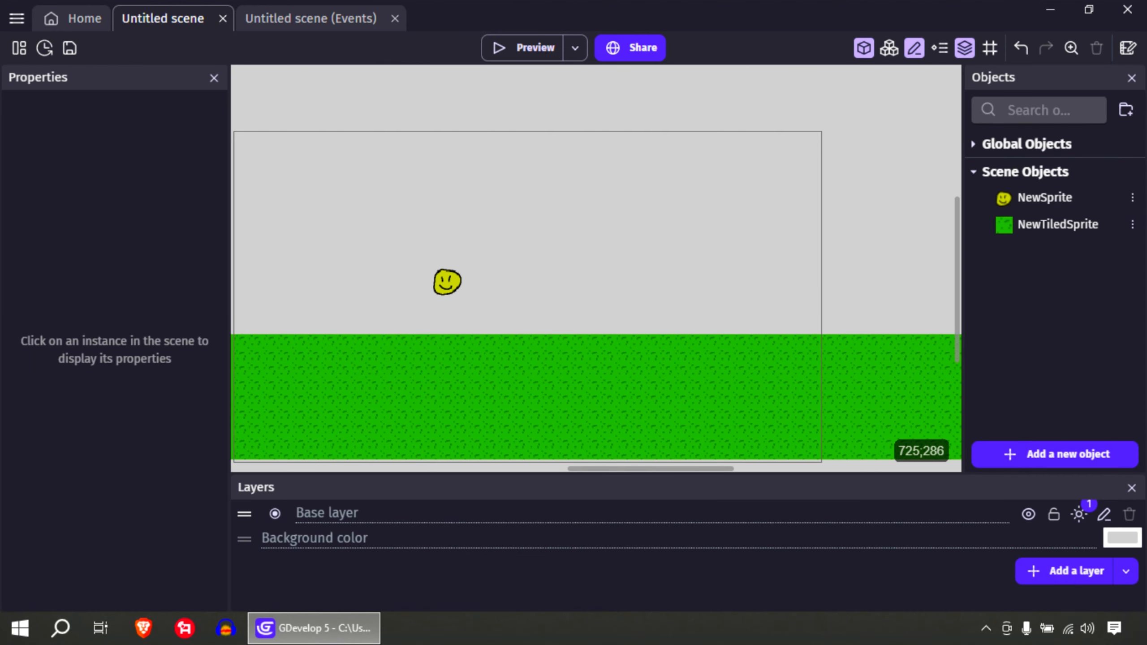
Step: Add the Platformer character behavior to the smiley NewSprite with its default settings and apply it
left_click(508, 379)
left_click(448, 275)
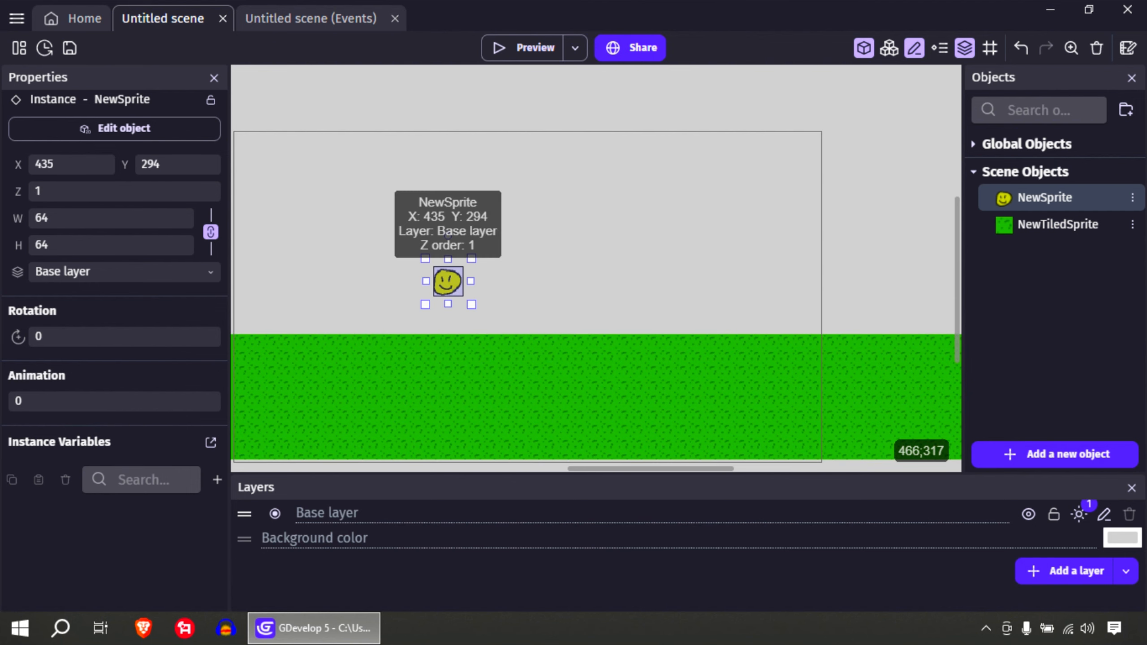
double_click(447, 278)
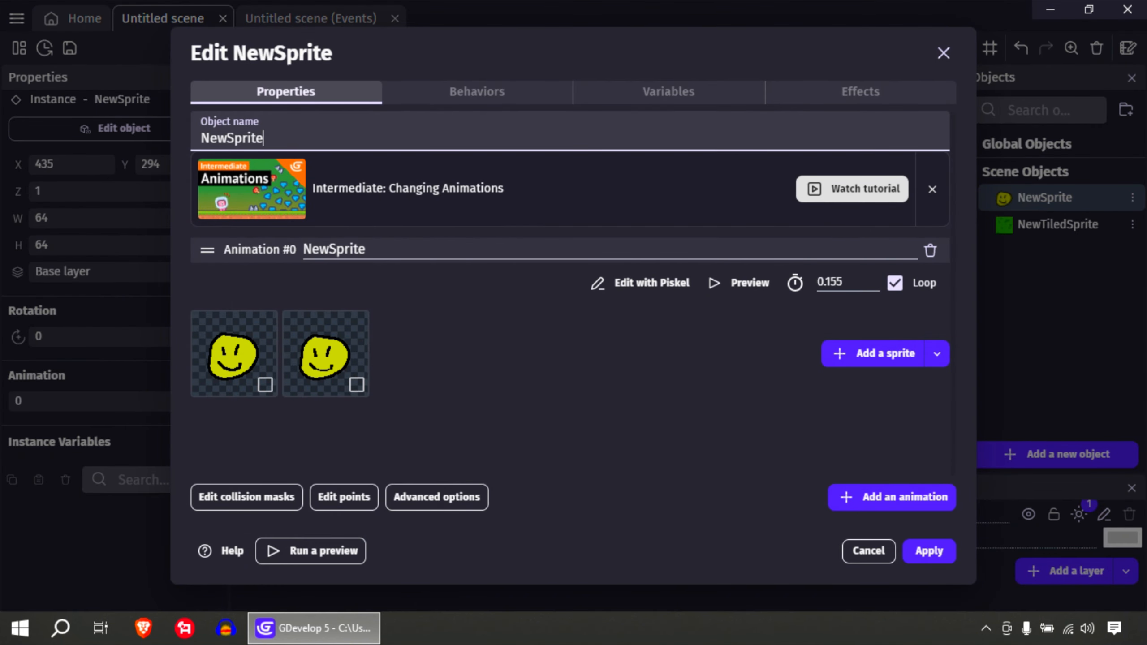
left_click(477, 92)
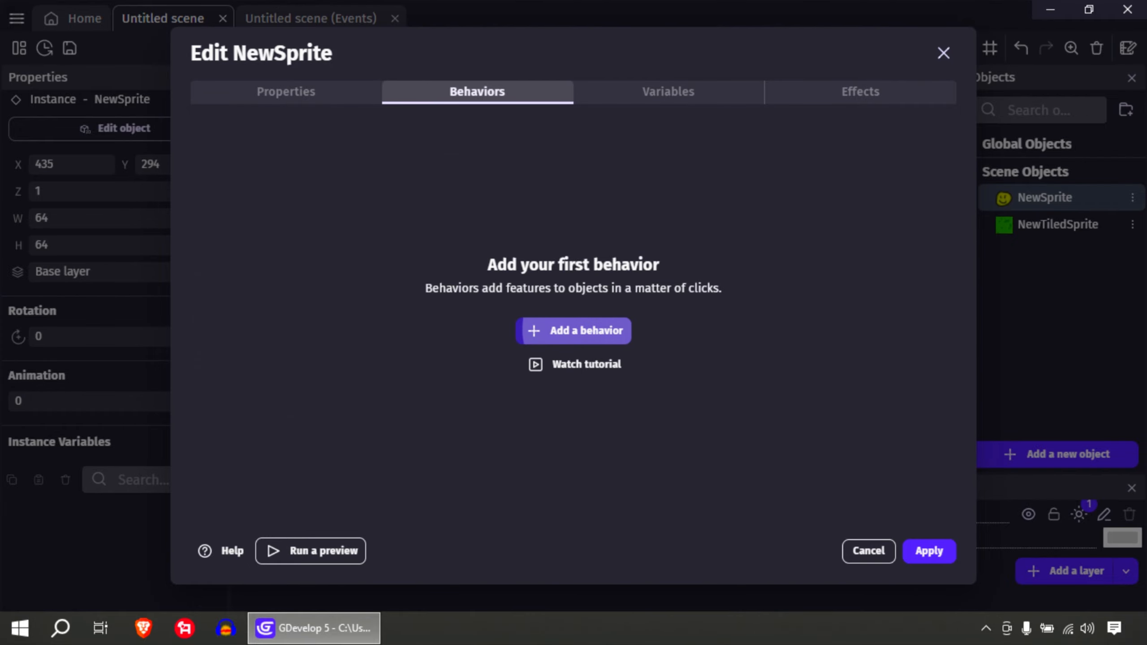
left_click(574, 330)
scroll(569, 357, "down", 15)
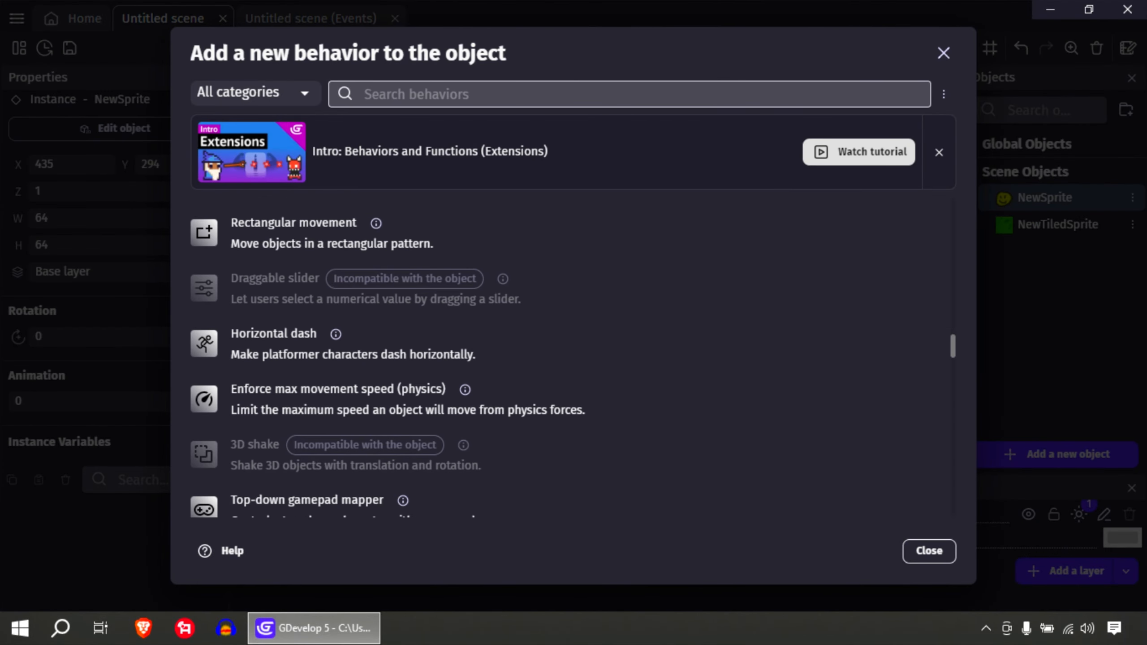
scroll(206, 418, "down", 4)
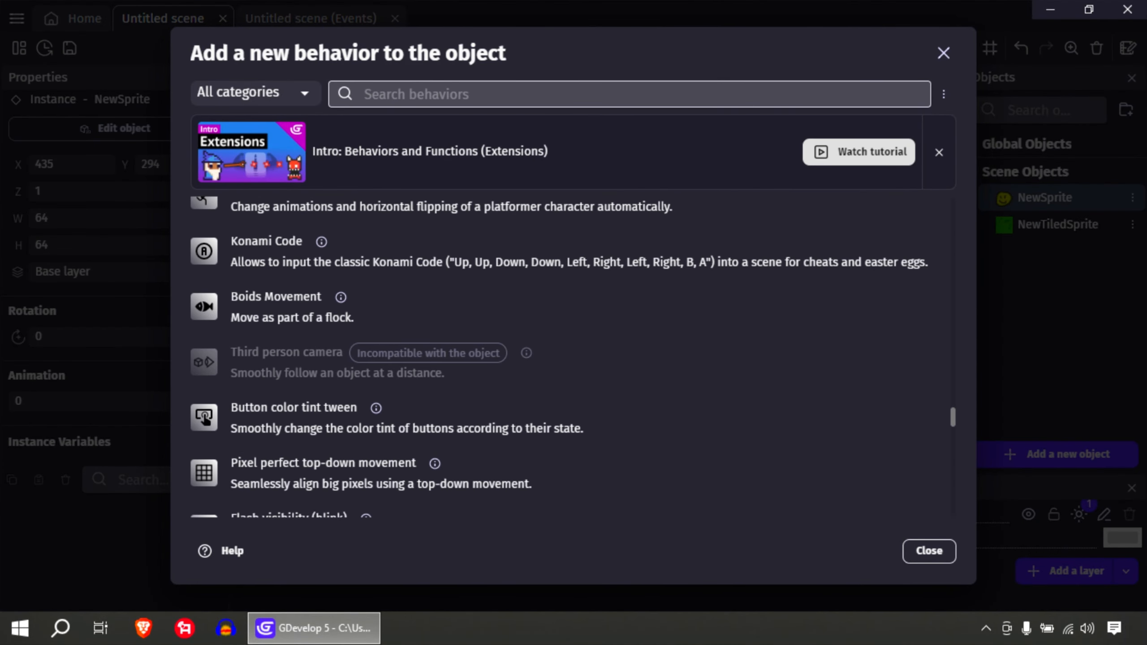
scroll(205, 418, "up", 20)
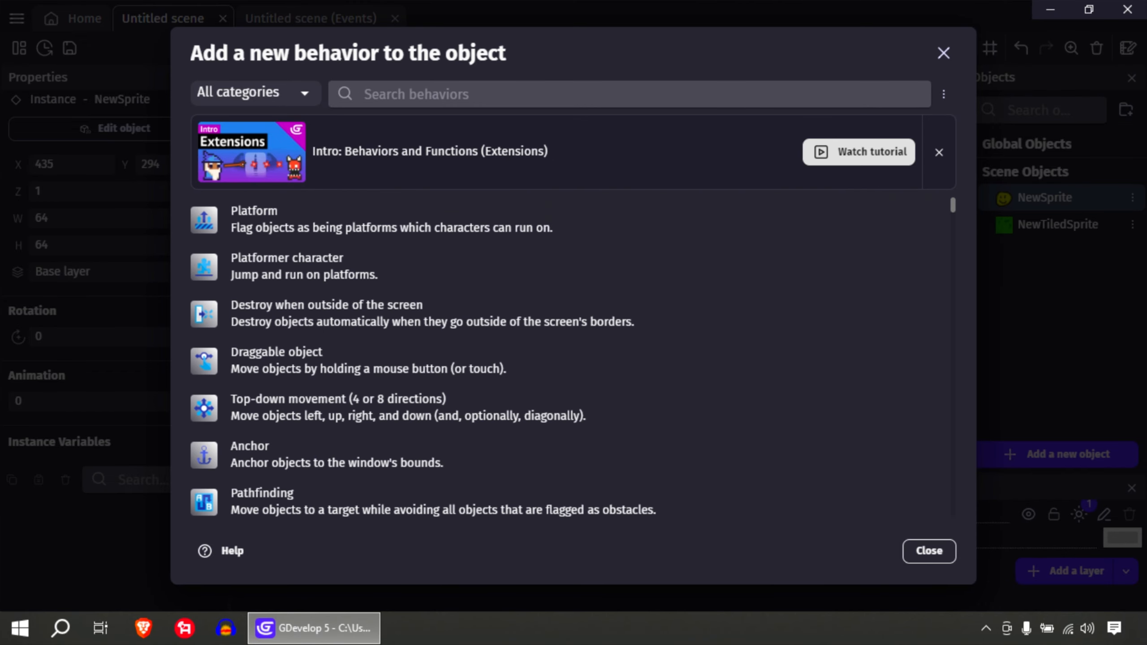
left_click(289, 267)
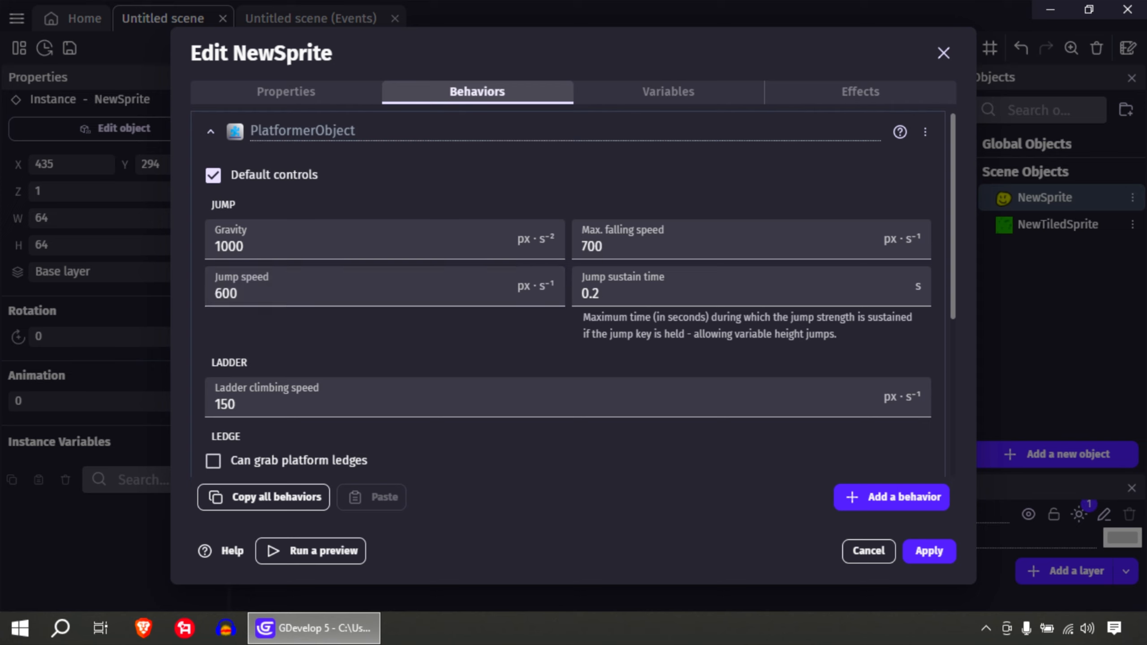
left_click(929, 551)
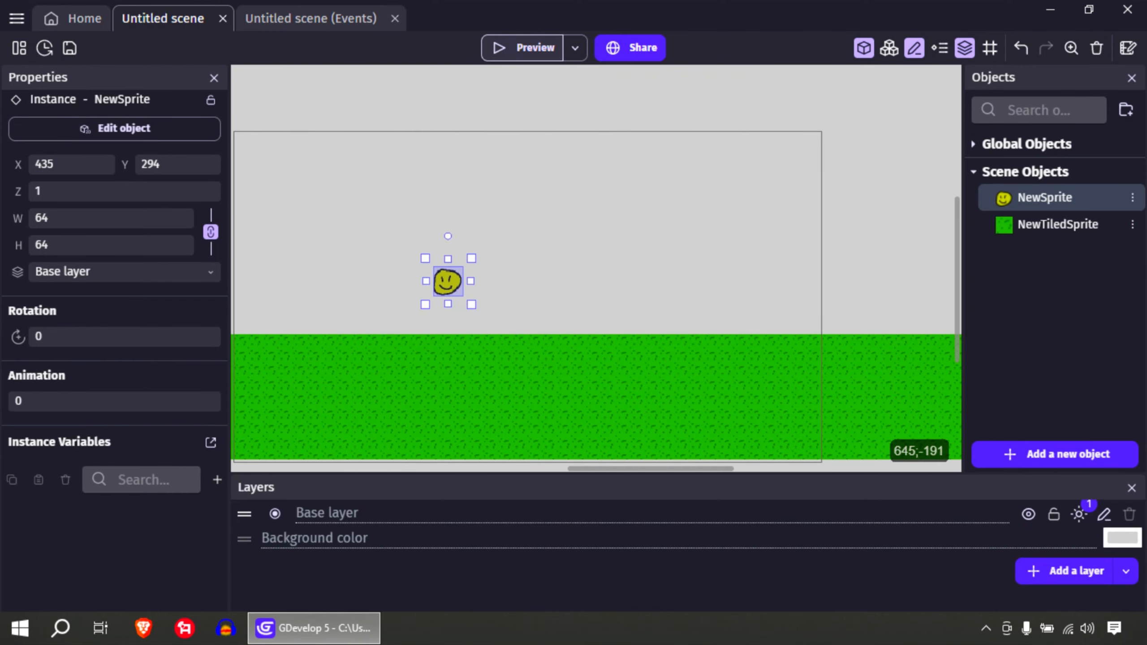
Step: Test the smiley's platformer behavior in a preview, and move the smiley higher in the scene to about X 470, Y 164
left_click(530, 46)
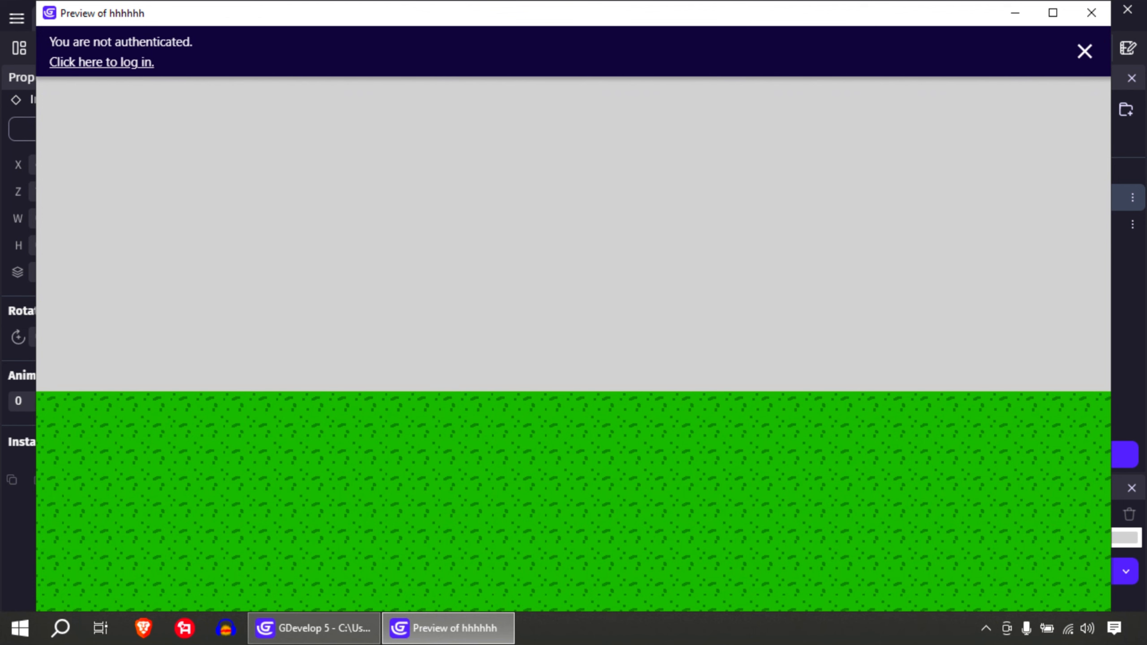
left_click(1091, 13)
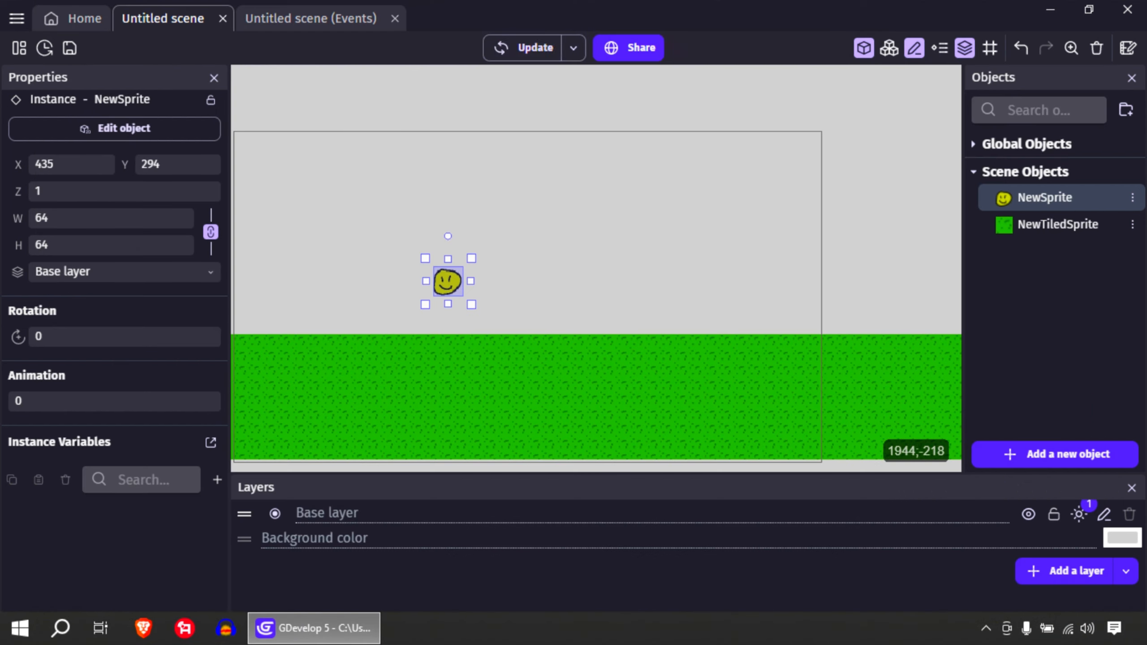
left_click_drag(453, 279, 473, 218)
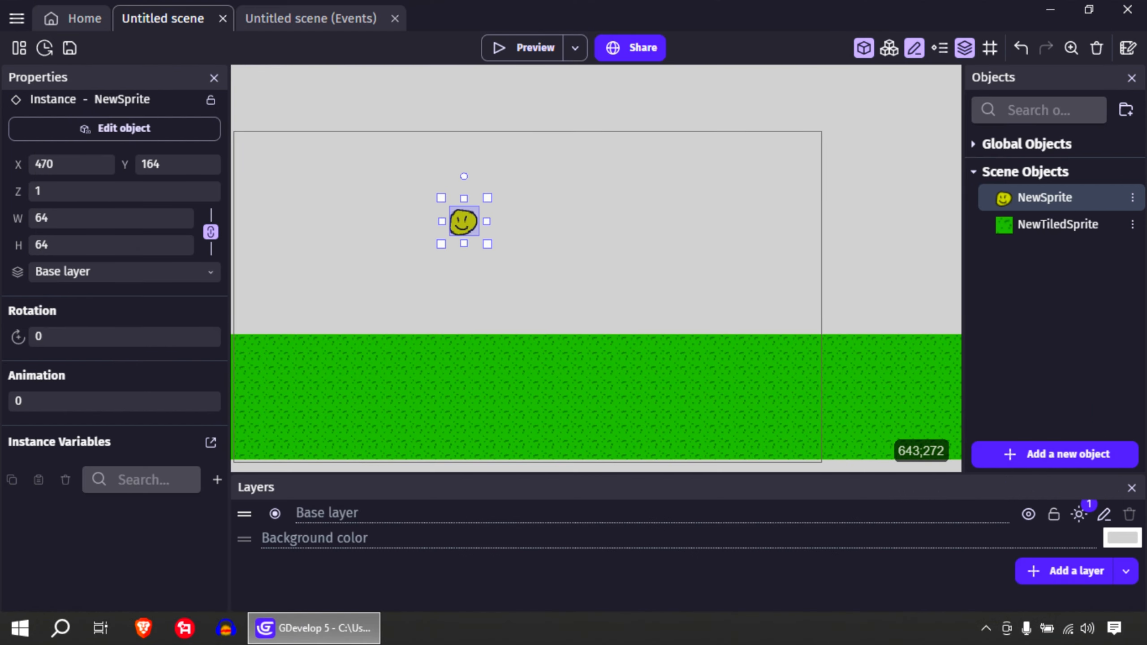
left_click(601, 270)
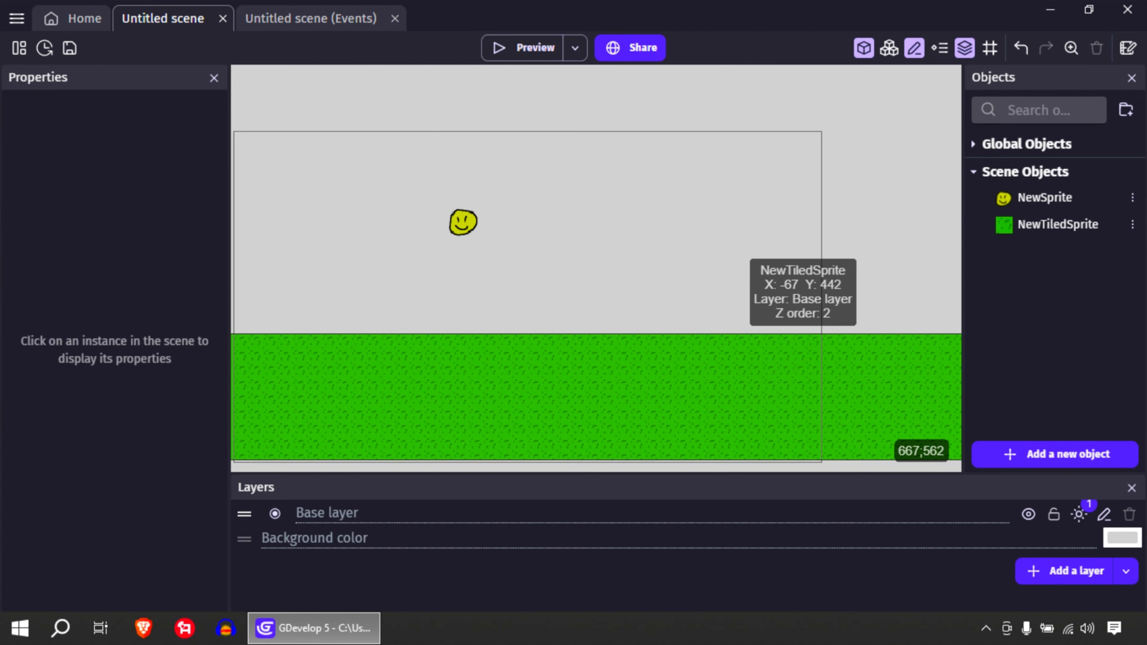
Step: Add the Platform behavior to the grass NewTiledSprite with type Platform and apply it
left_click(554, 387)
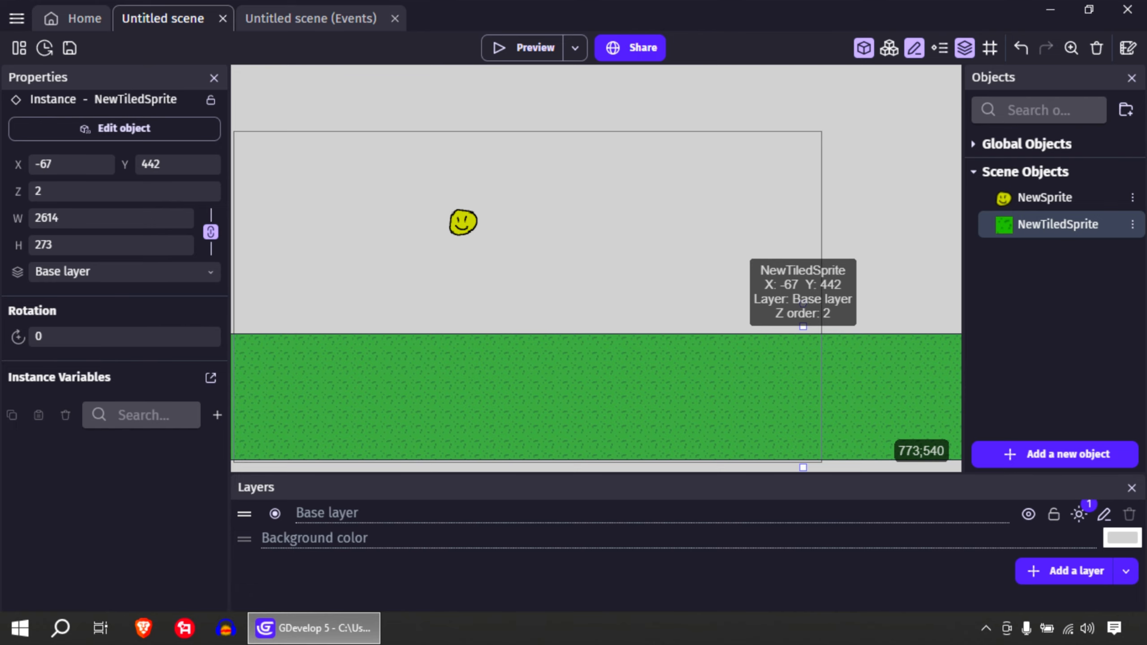
double_click(588, 379)
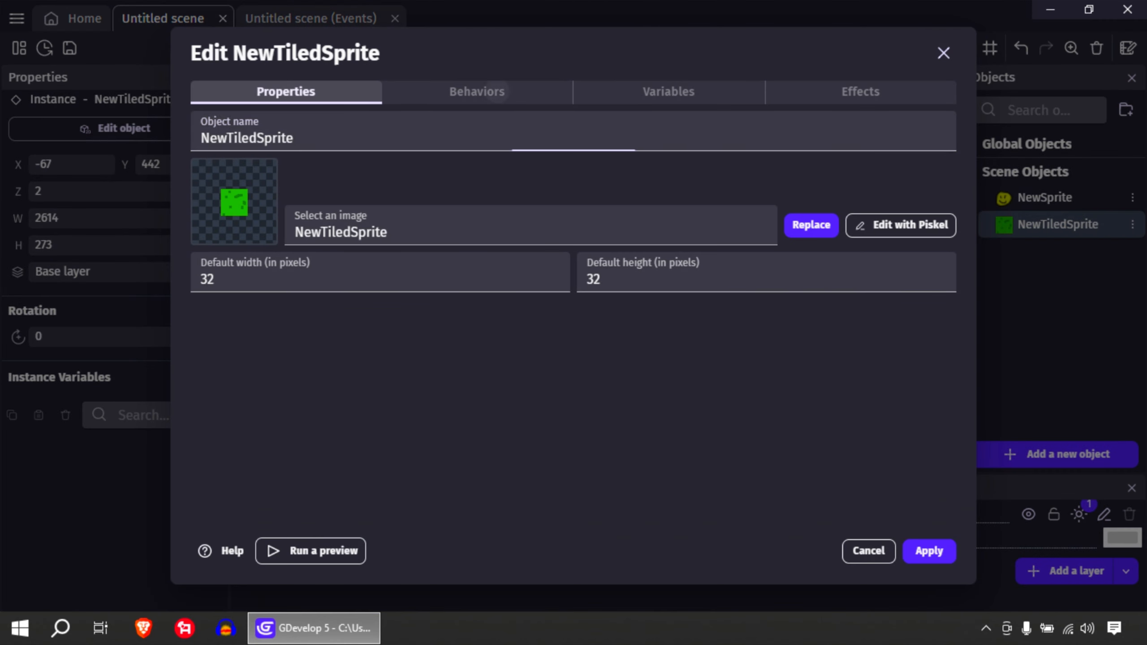
left_click(476, 91)
left_click(583, 332)
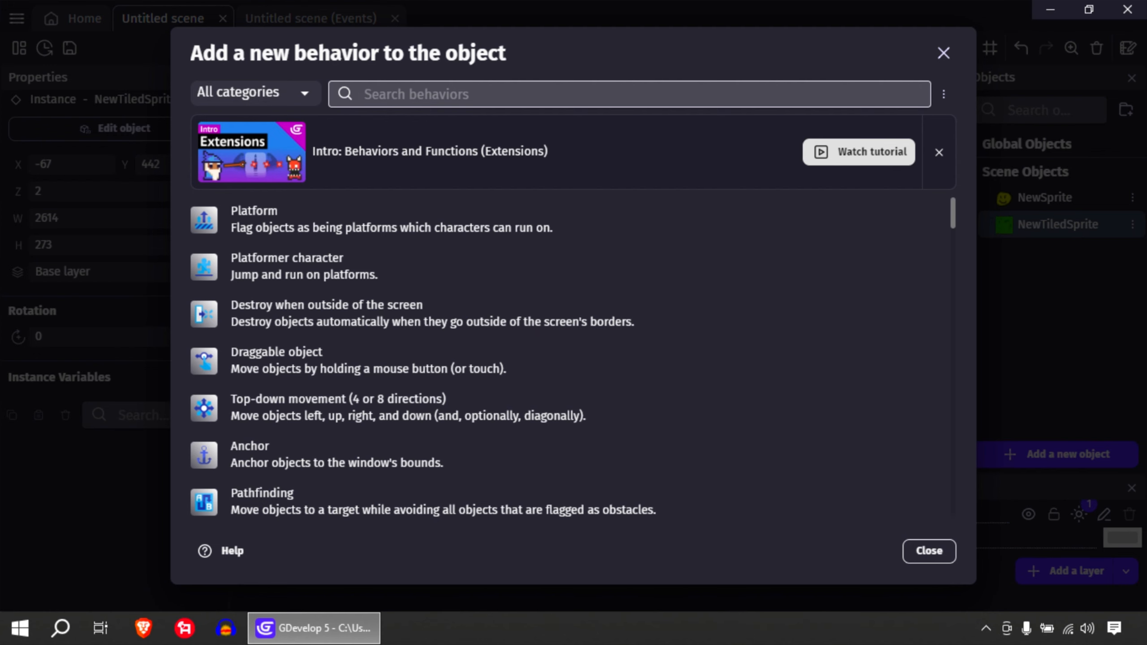
left_click(391, 220)
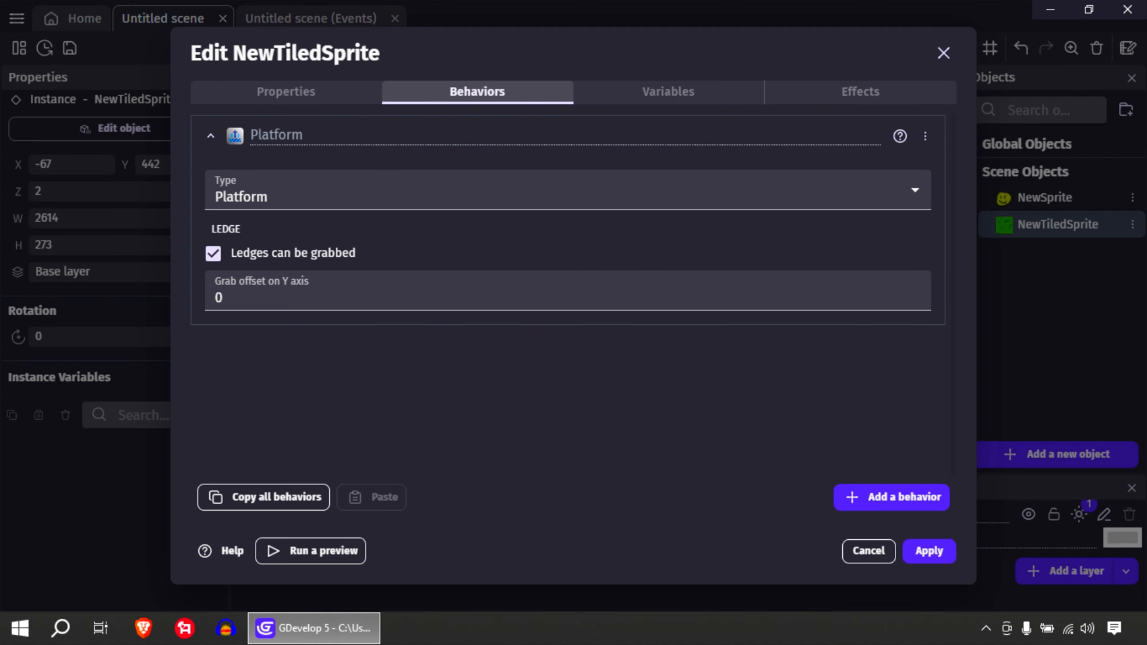
left_click(938, 550)
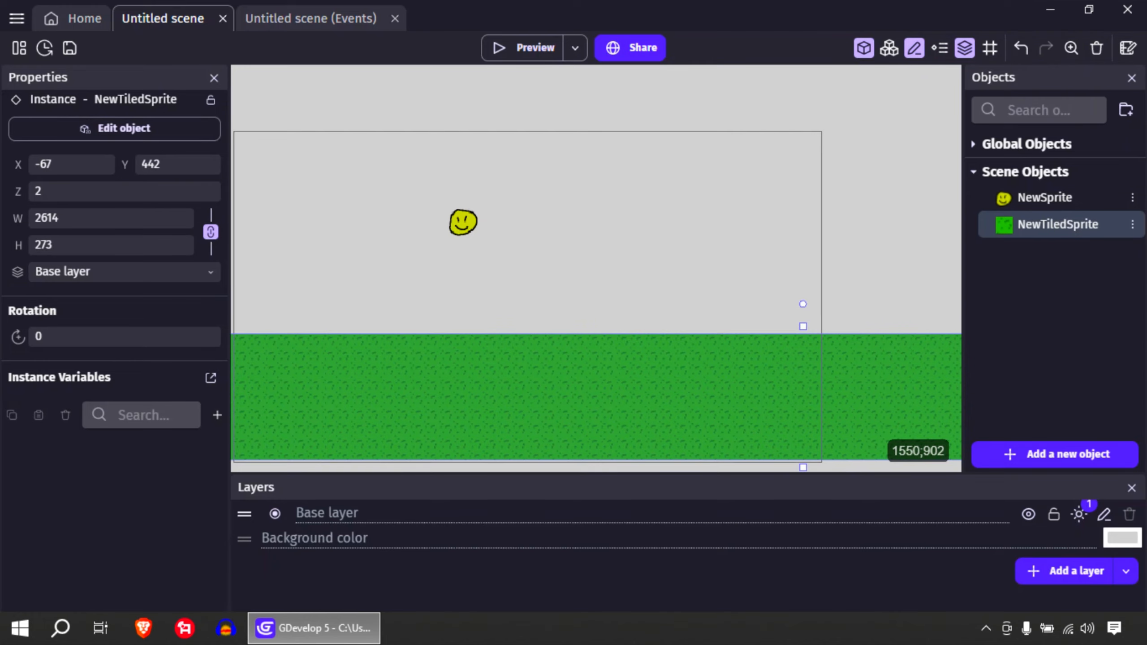
Step: Run a preview and test the smiley walking both ways and jumping on the grass, closing the preview when done
left_click(524, 48)
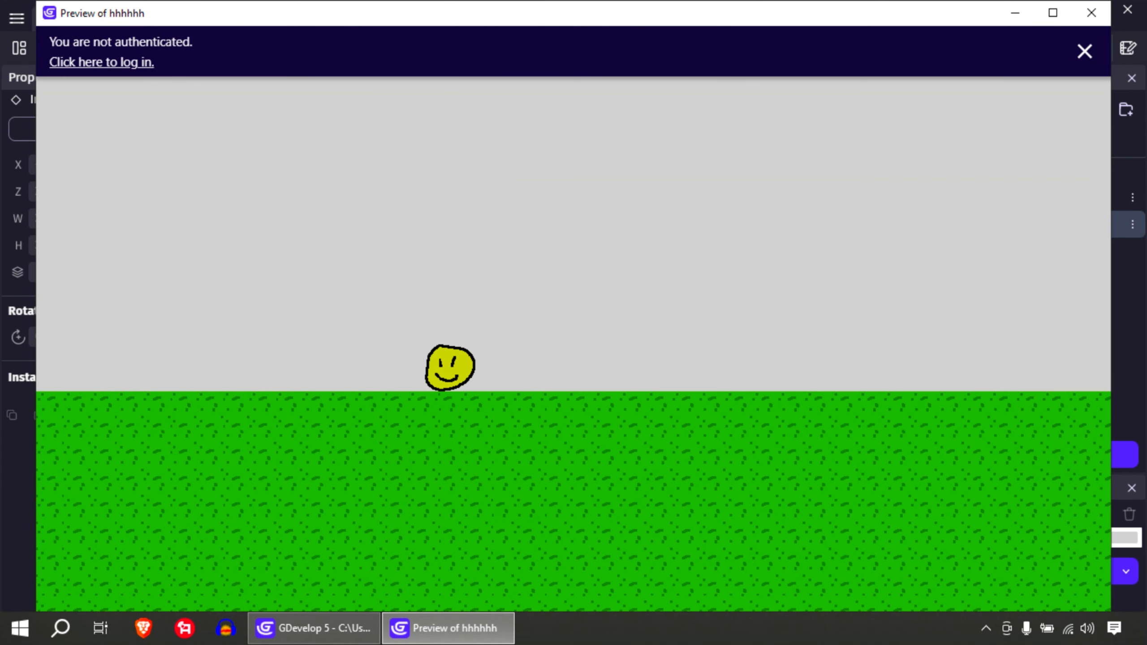
key("Right")
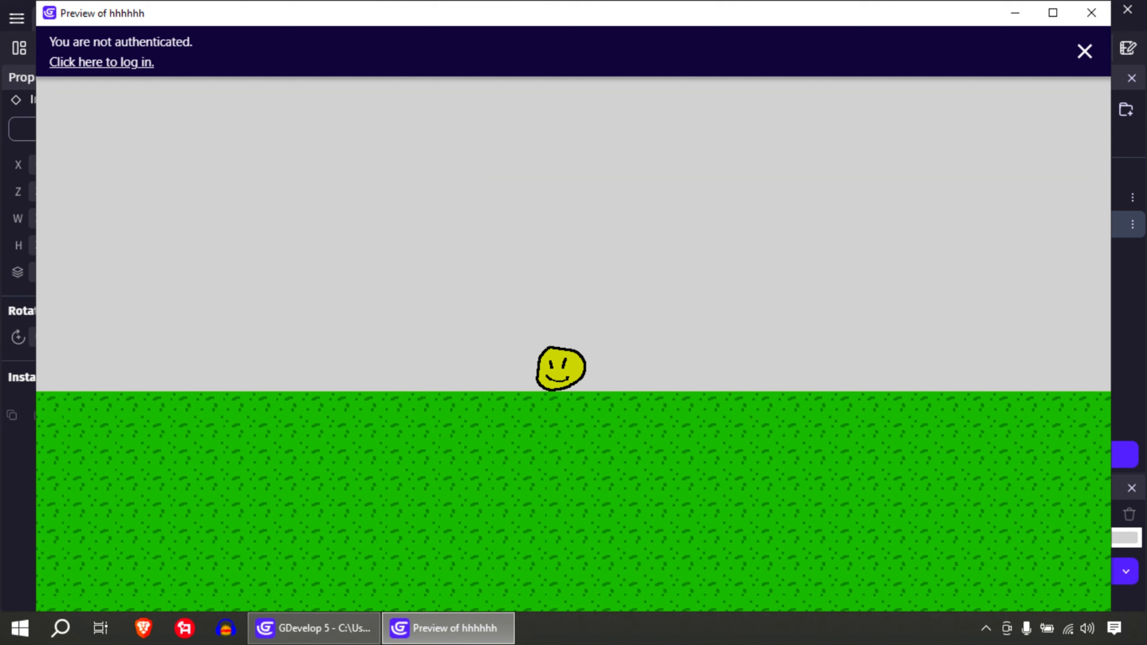
key("Left")
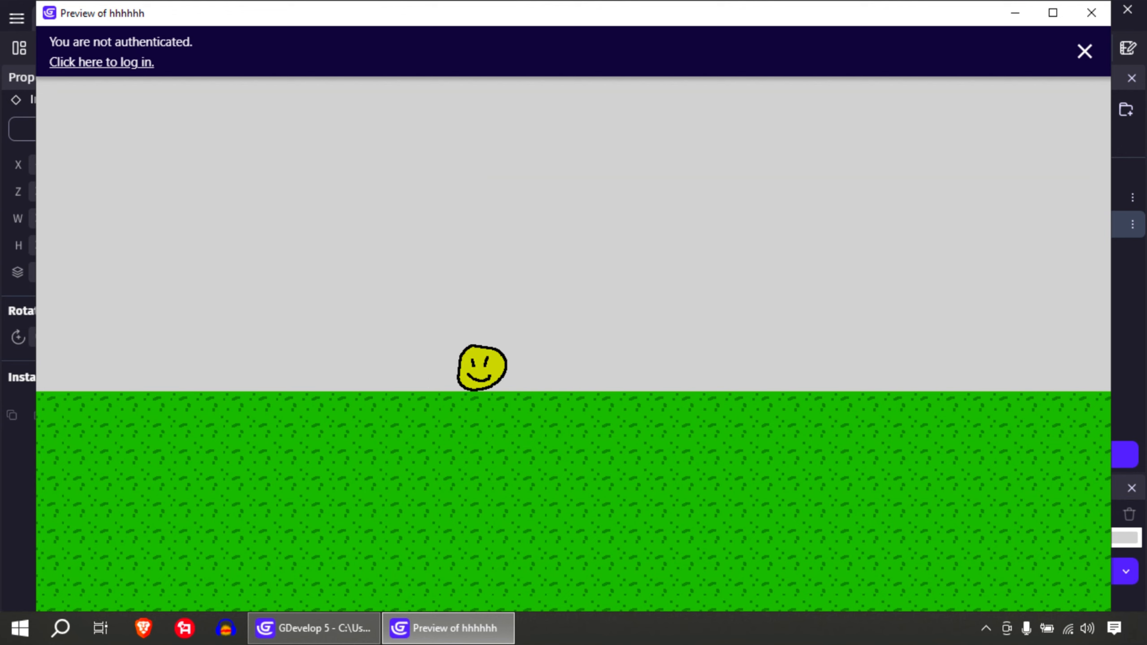
key("Right")
key("space")
key("Left")
key("space")
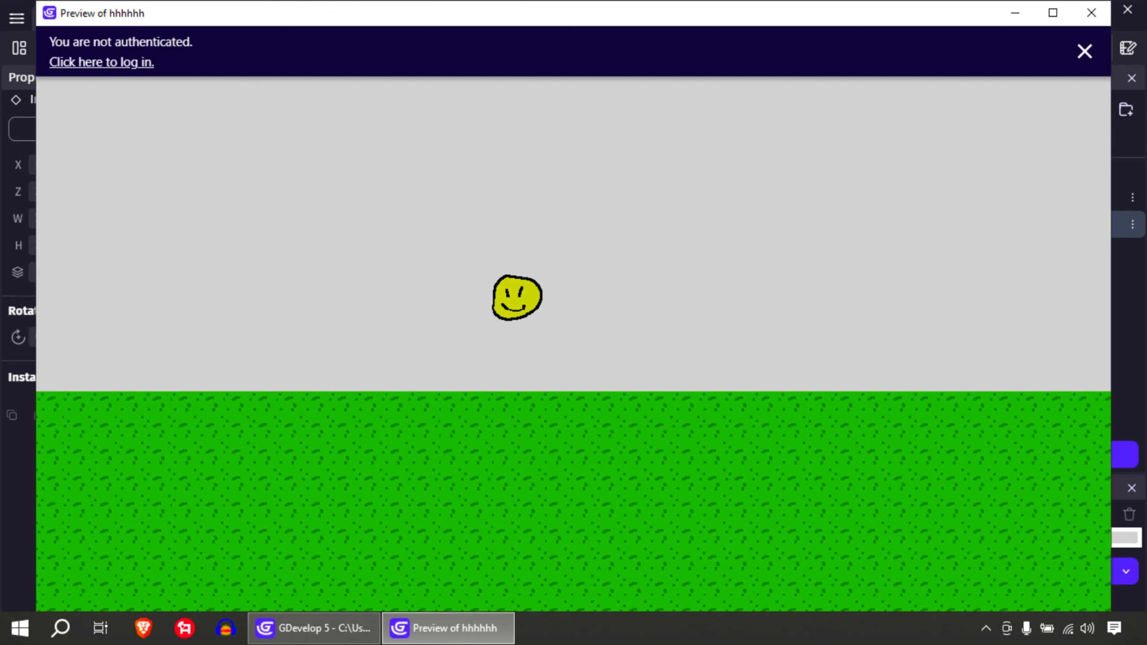
key("space")
key("Right")
key("space")
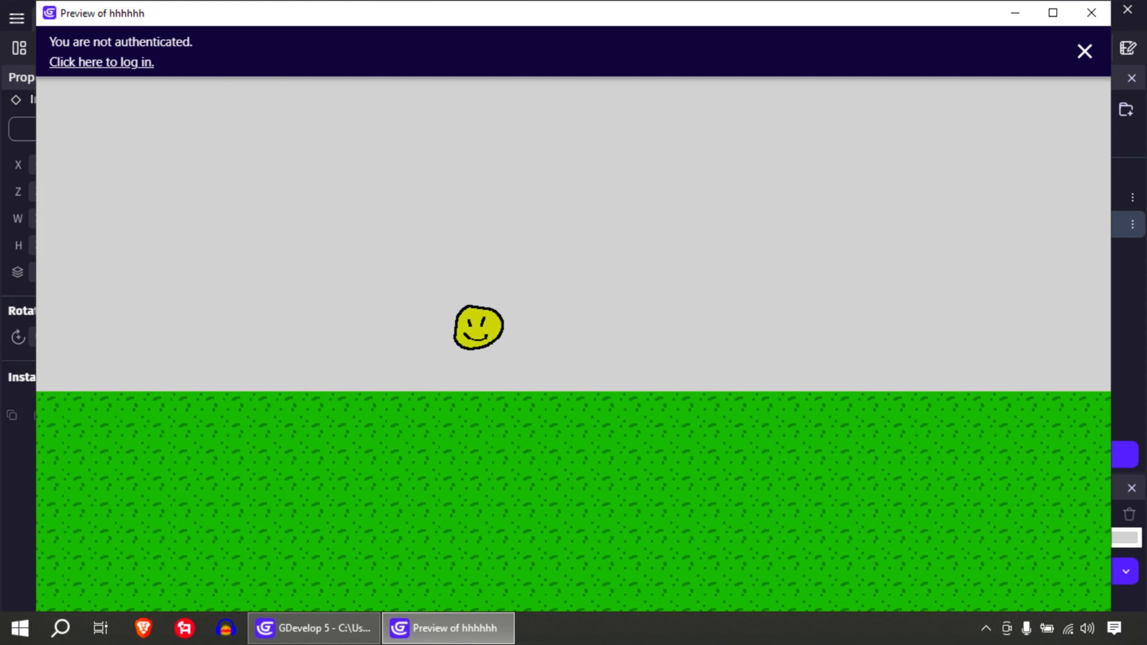
key("space")
key("space")
key("Left")
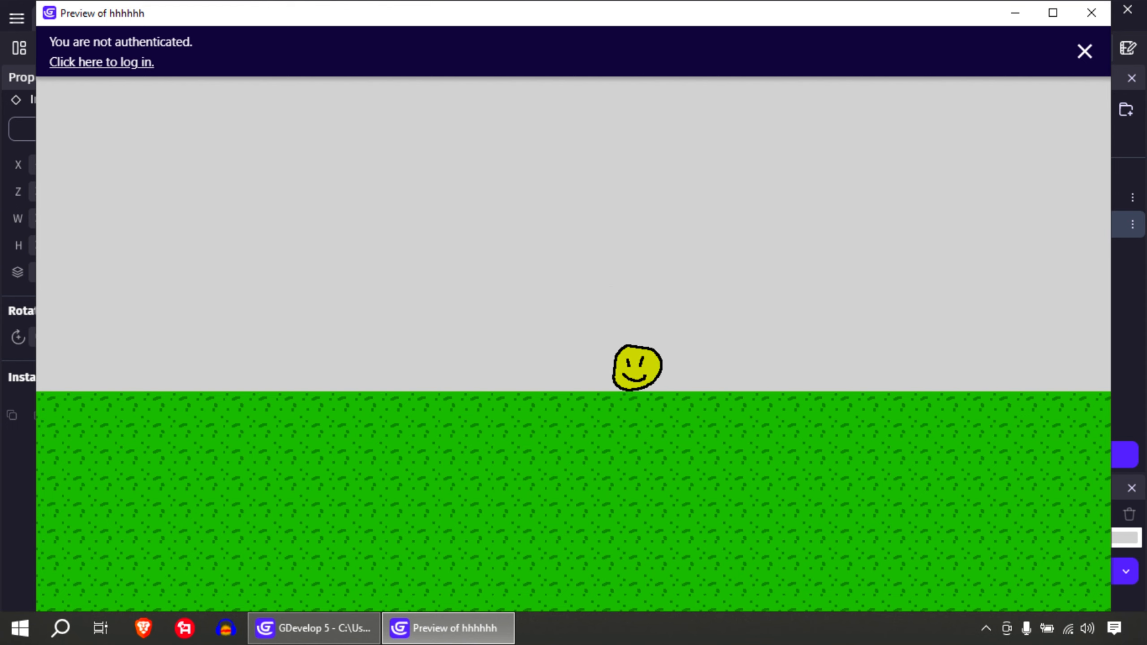
key("space")
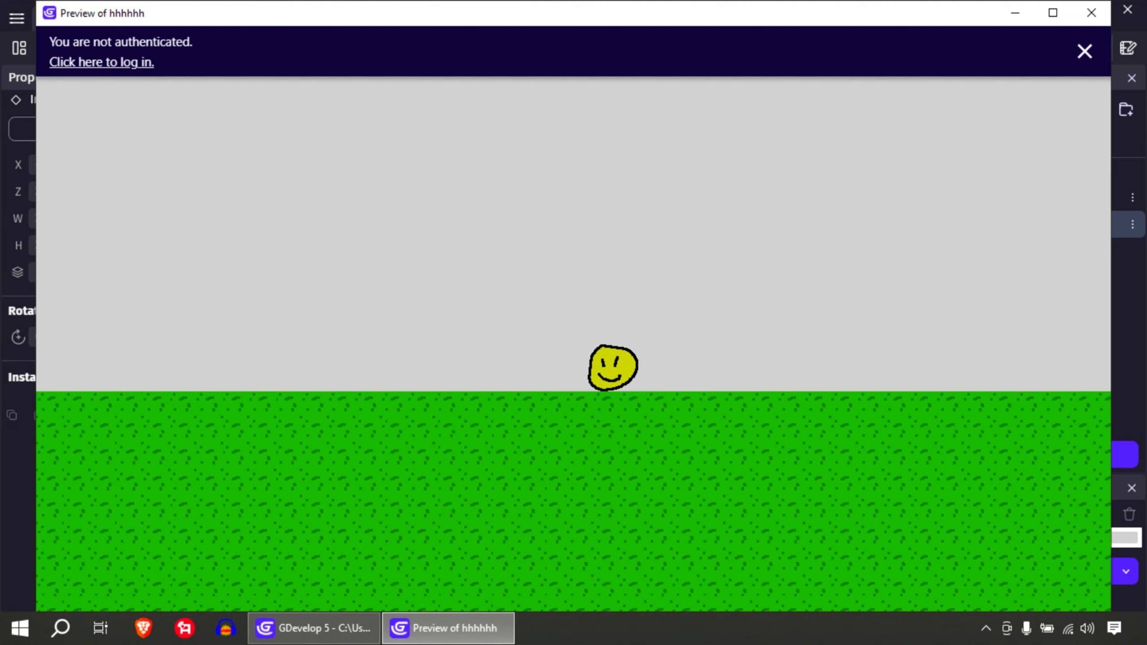
key("Left")
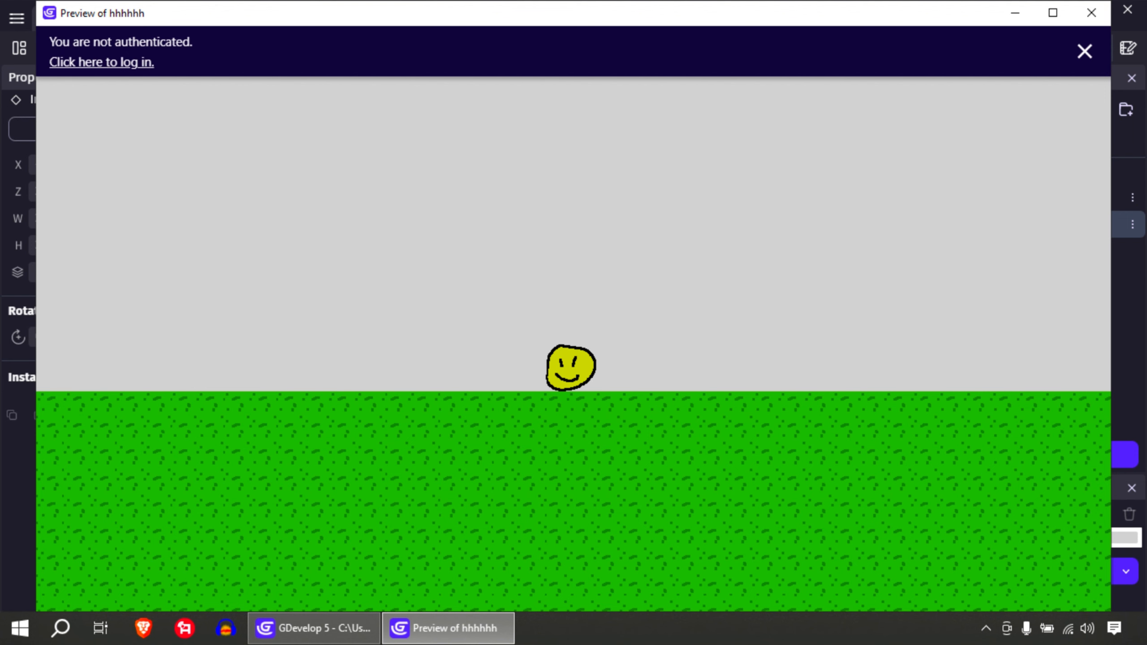
left_click(1084, 51)
left_click(1091, 13)
Step: Change the scene background color to the light blue preset (74;144;226) in the scene properties
middle_click_drag(593, 253, 651, 257)
right_click(626, 236)
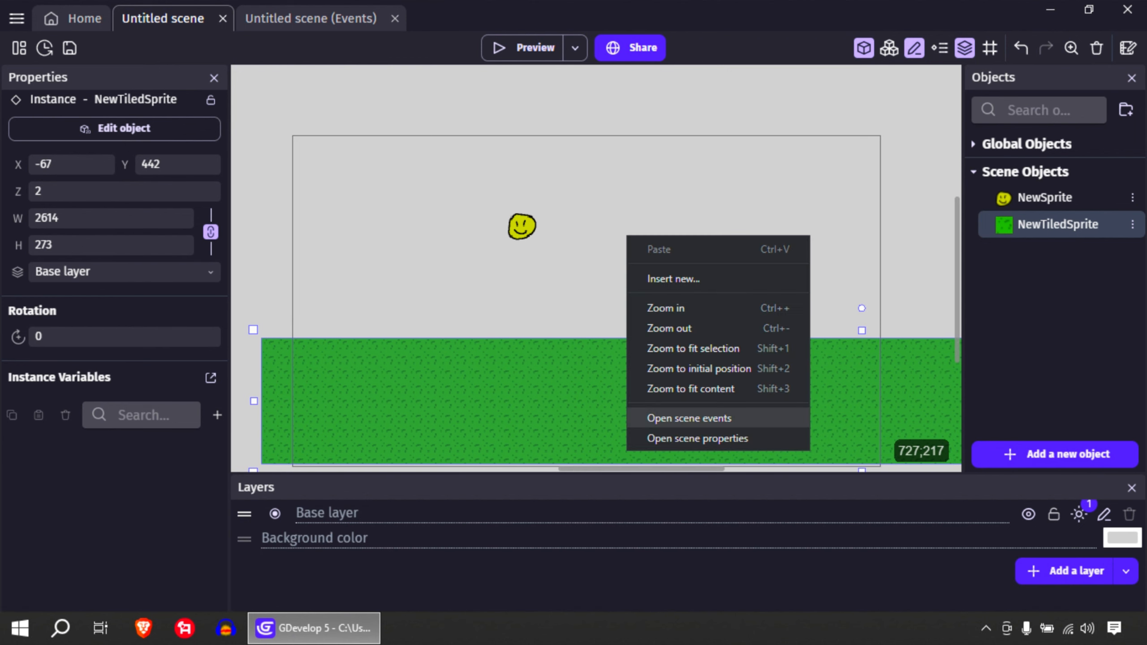
left_click(698, 438)
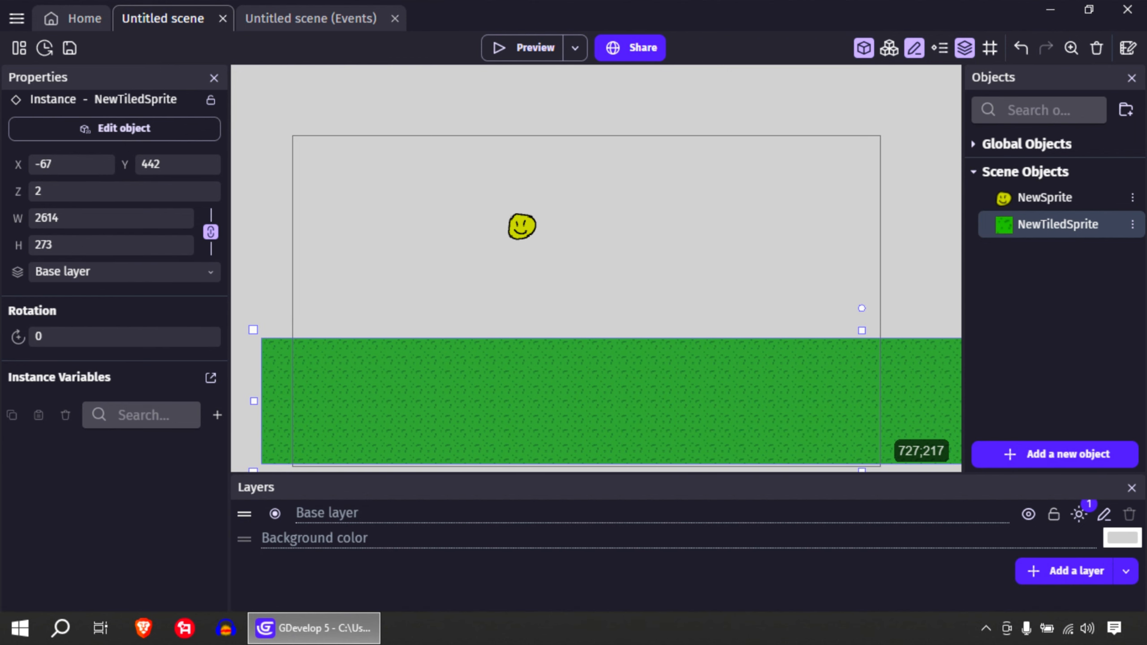
left_click(779, 315)
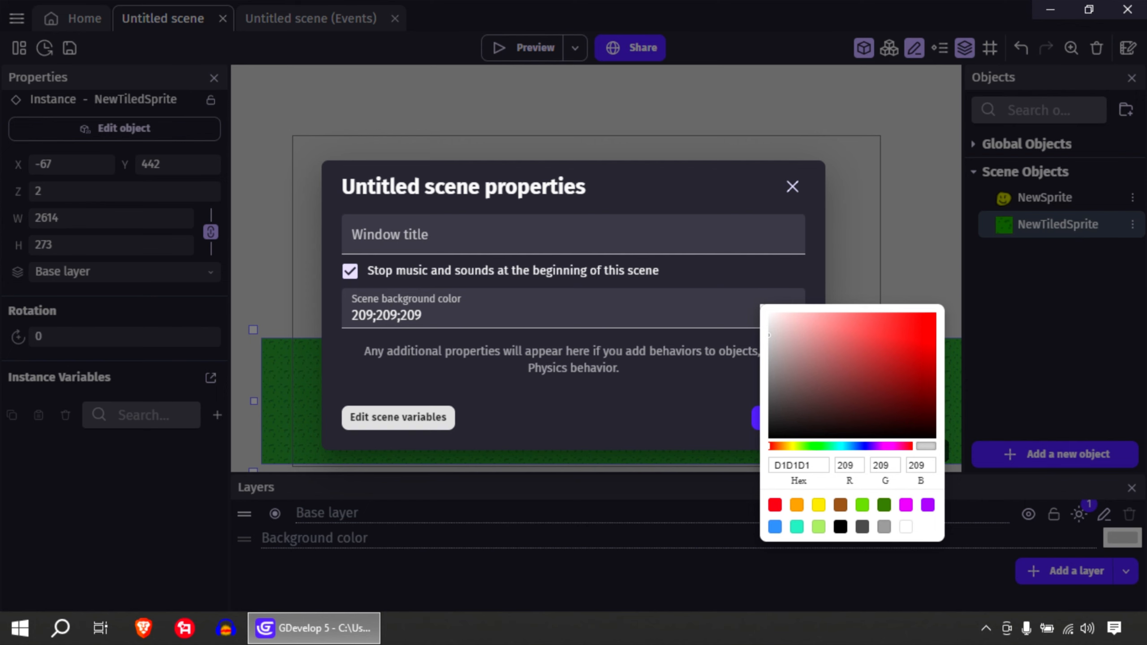
left_click(775, 526)
left_click(781, 418)
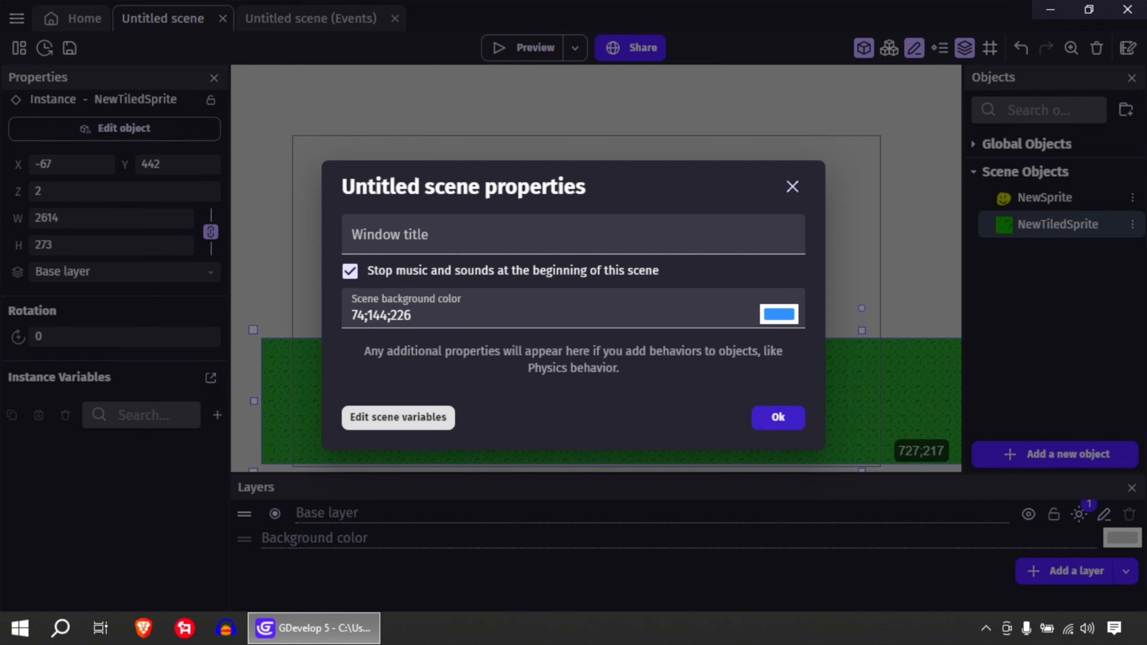
left_click(781, 417)
Step: Add the Smooth Camera behavior to the smiley NewSprite, following only on the X axis, and apply it
middle_click_drag(651, 267, 675, 238)
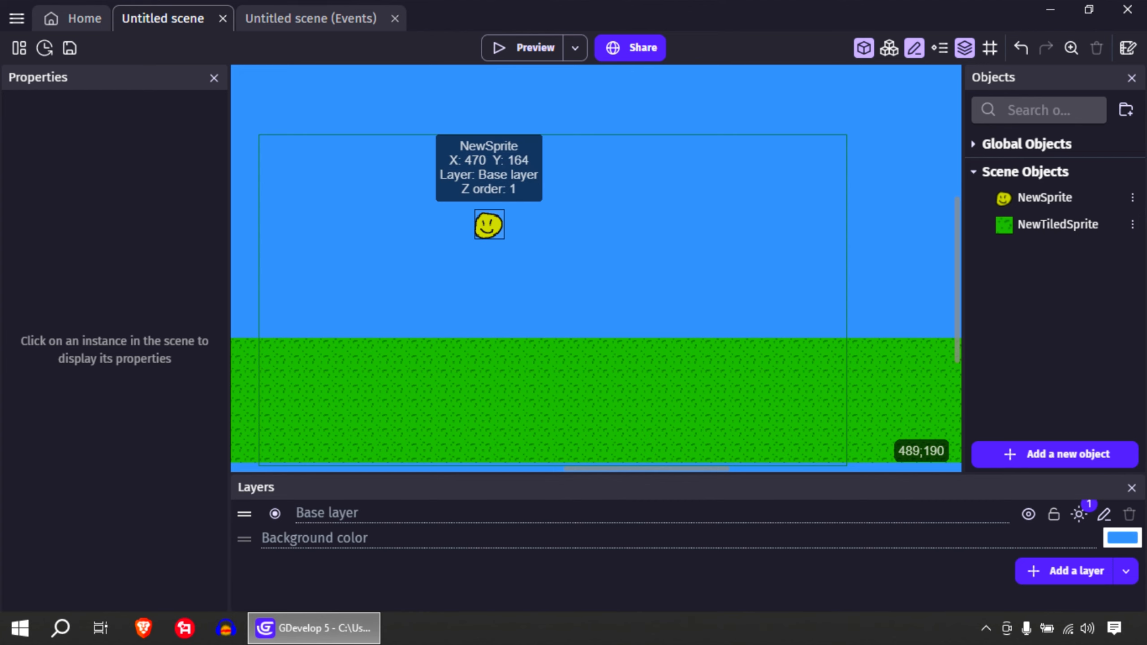
double_click(488, 225)
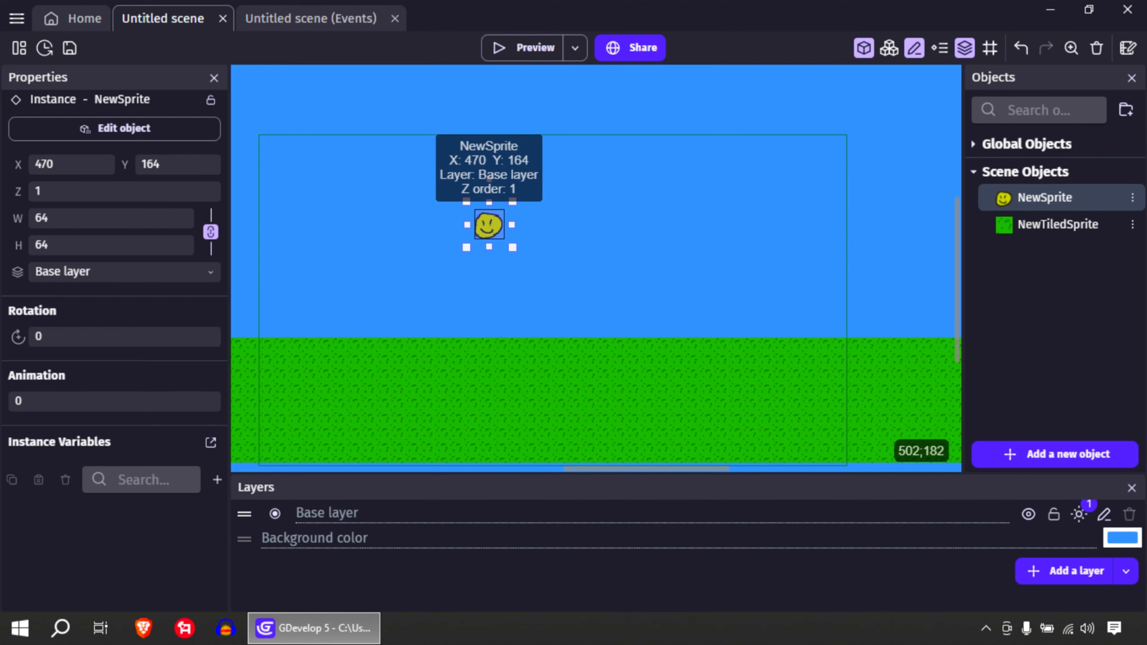
left_click(477, 92)
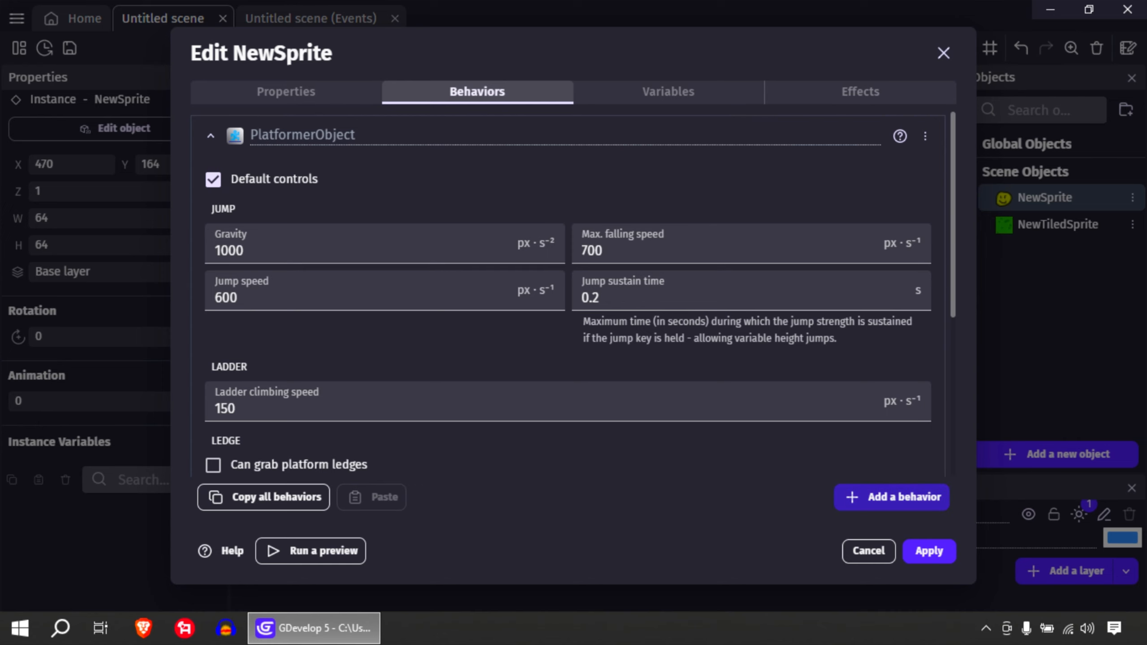
left_click(891, 497)
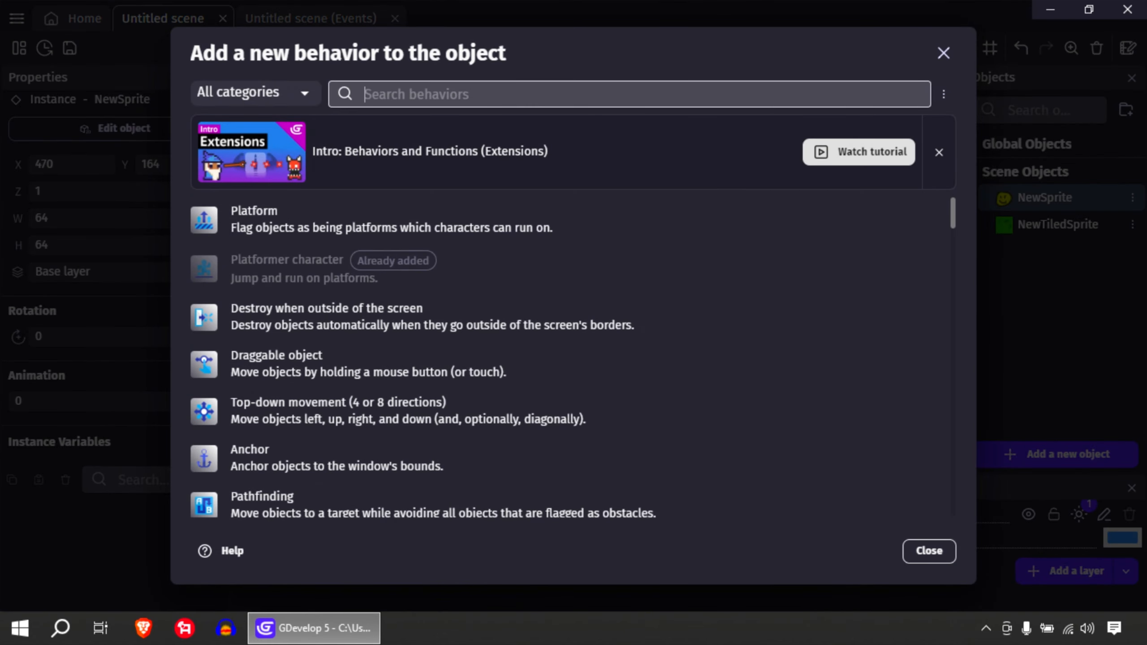
type("sc")
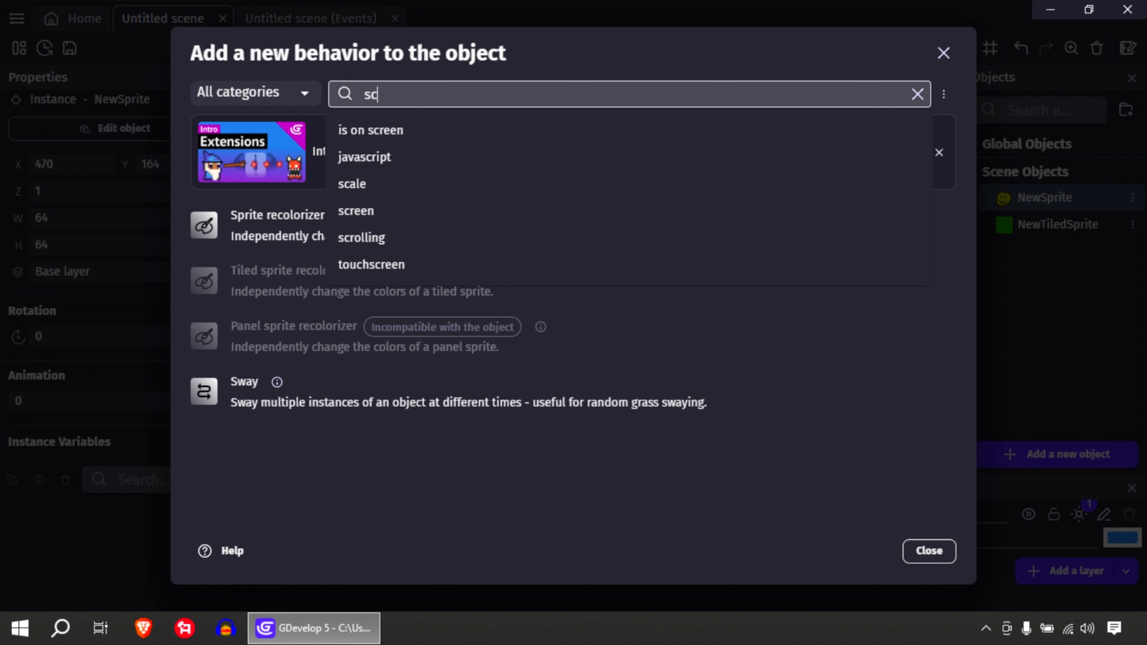
type("roll")
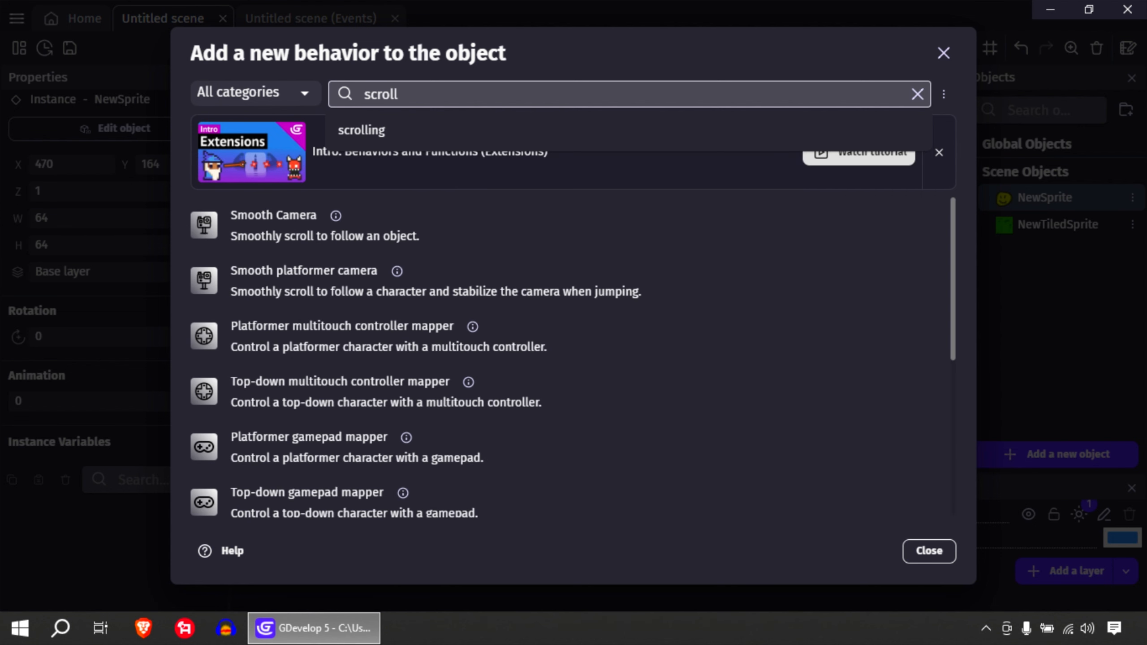
key("Down")
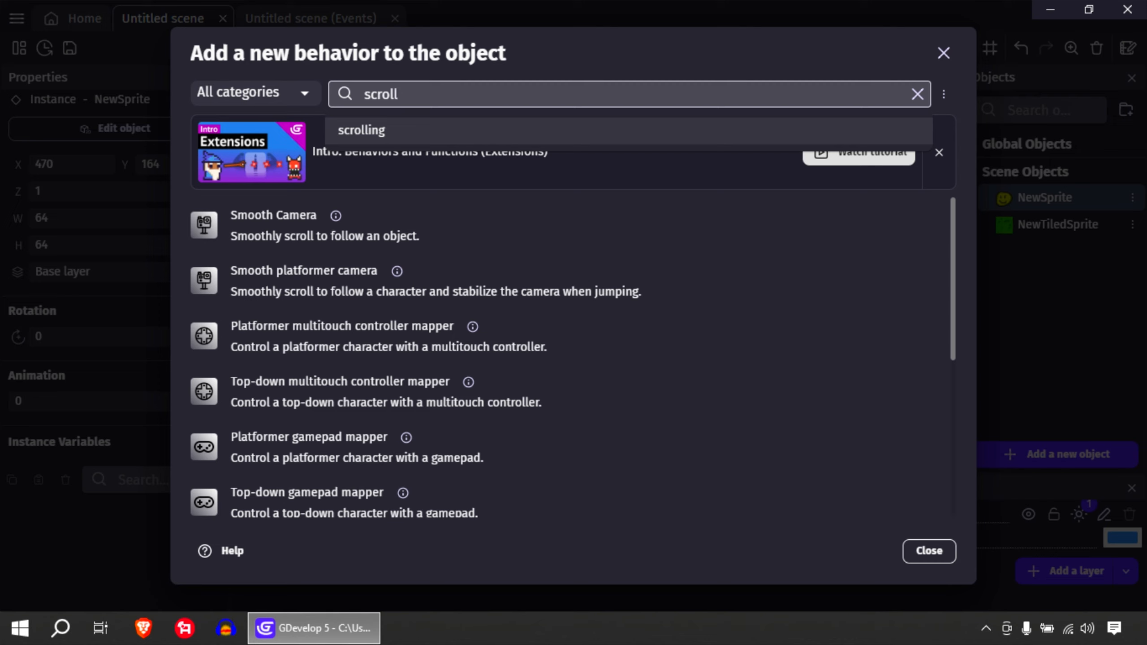
key("Tab")
key("Return")
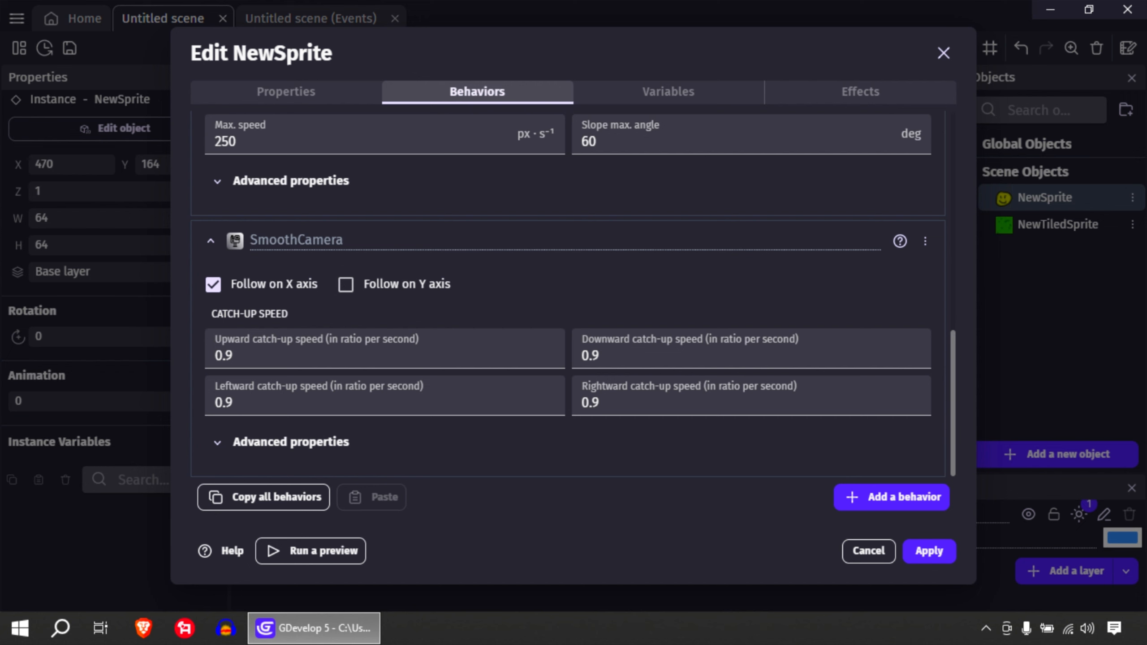
left_click(928, 551)
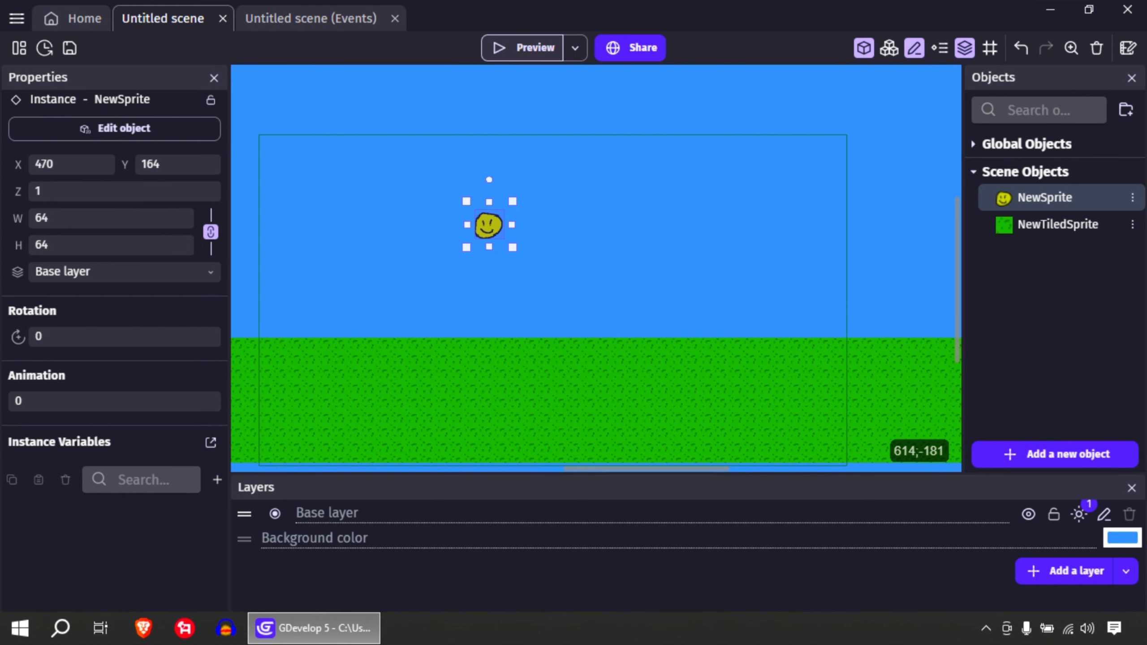
Step: Run a preview to test the camera following the smiley while walking both ways and jumping, closing the preview when done
left_click(524, 47)
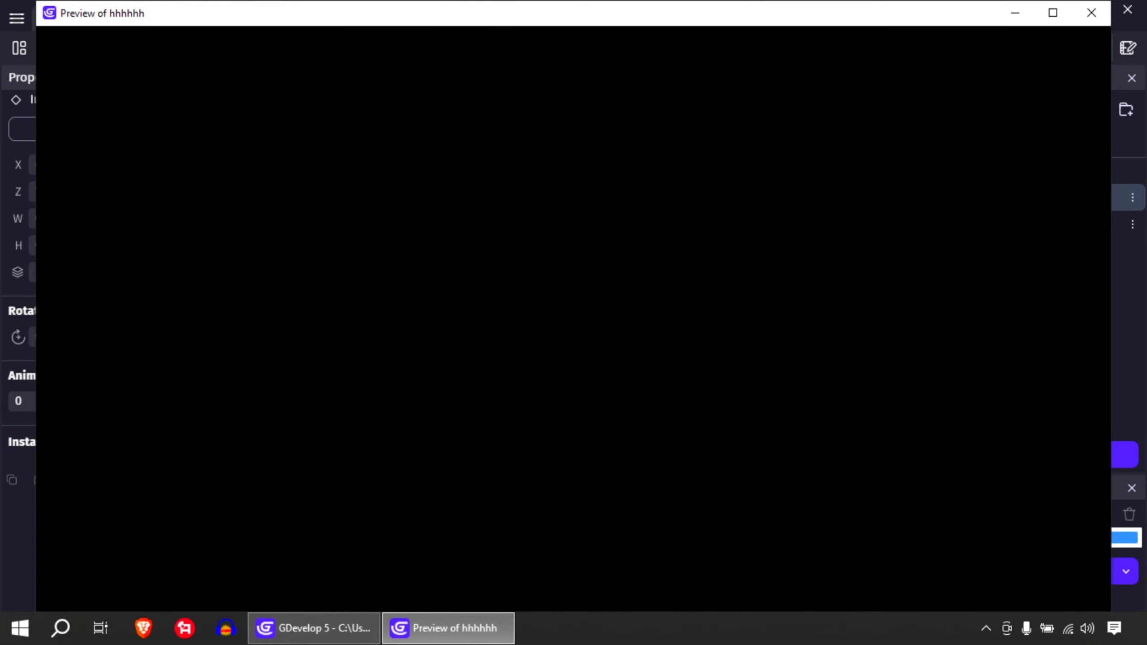
key("space")
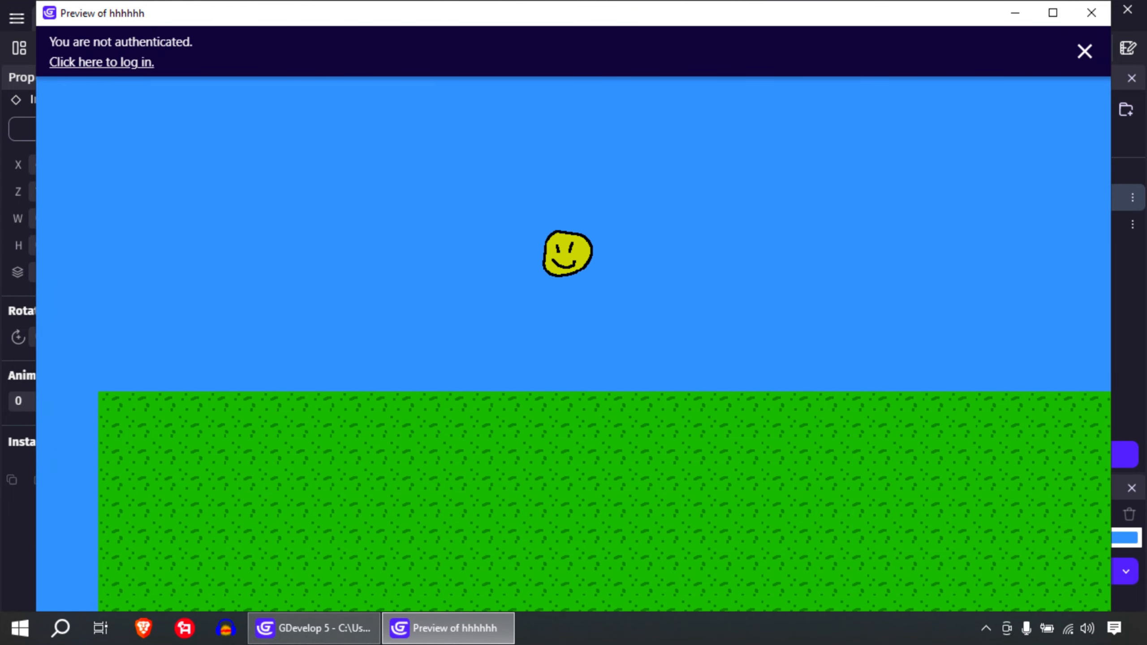
key("Left")
key("Right")
key("space")
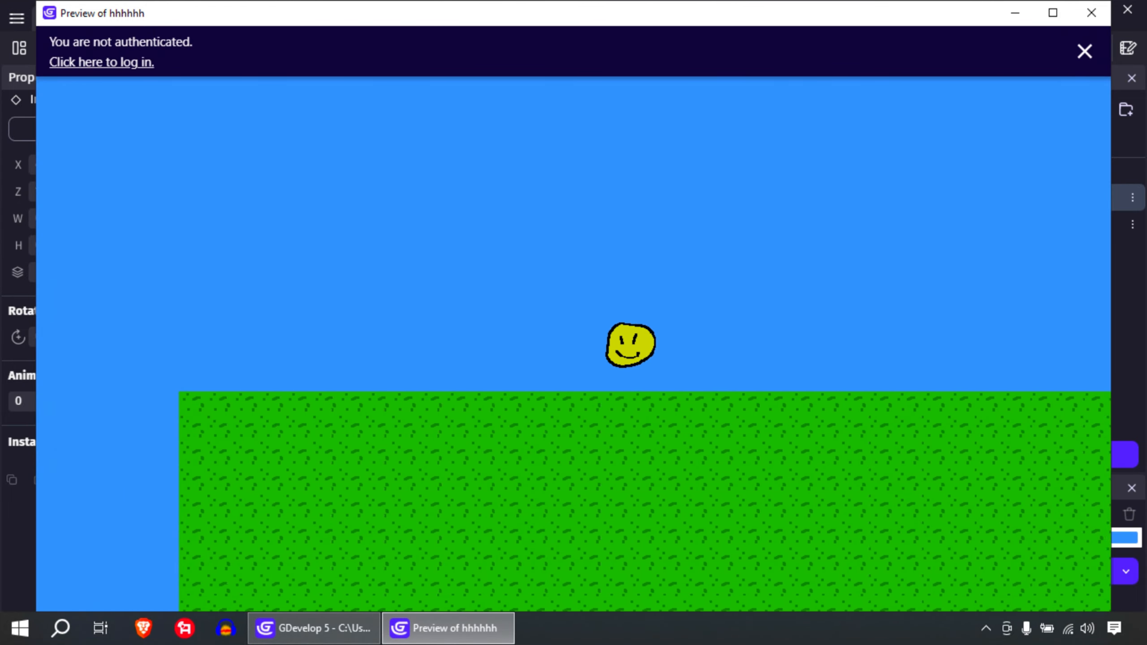
key("Left")
key("space")
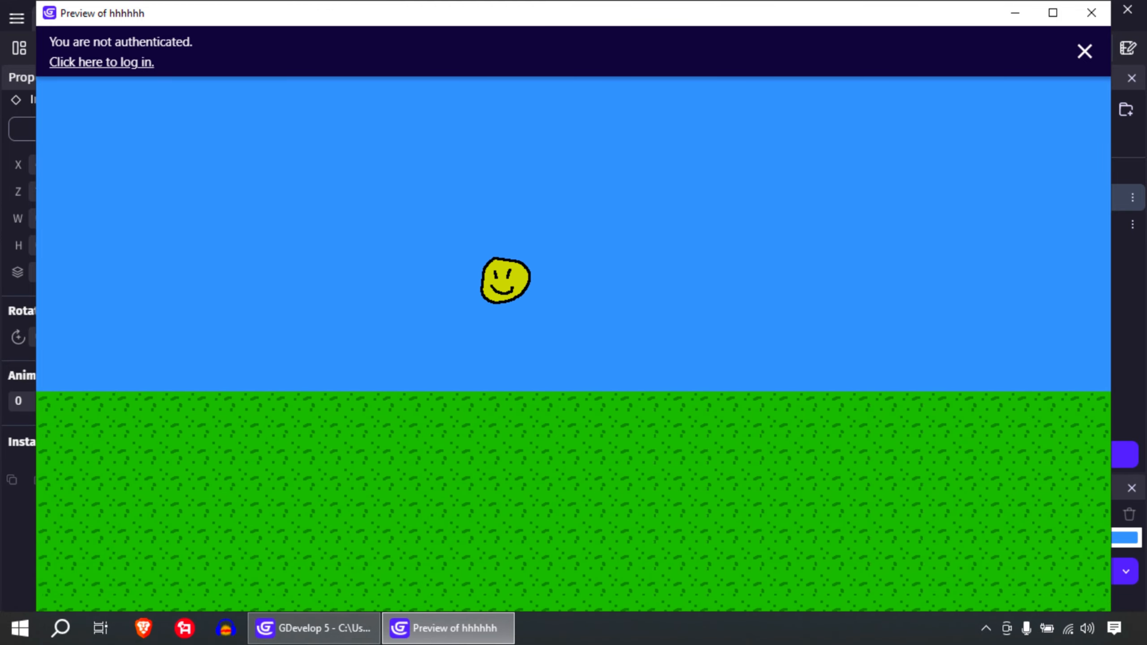
key("Right")
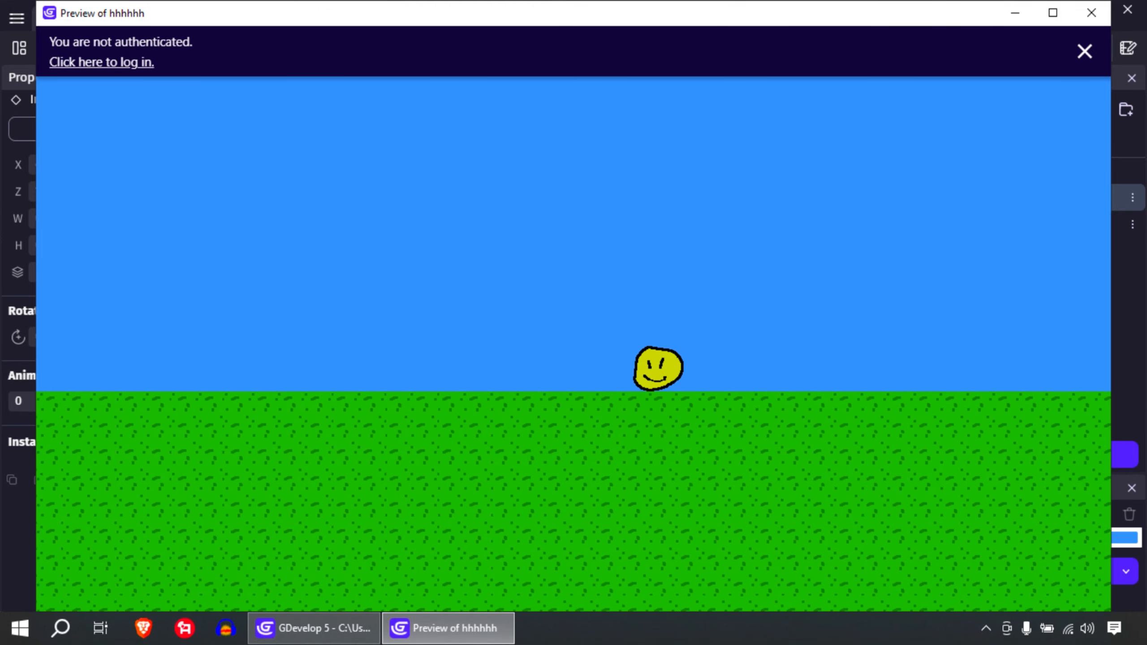
key("Left")
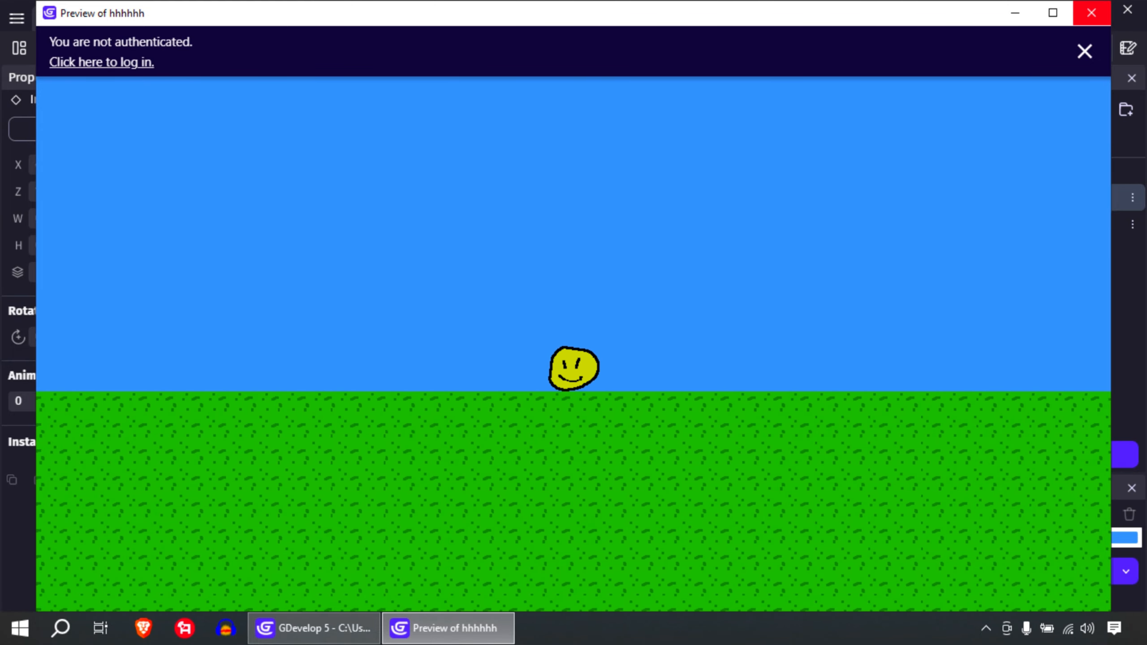
left_click(1092, 12)
Step: Place a second NewTiledSprite above the ground's left end and stretch it into a grass wall about 182 wide and 447 high
middle_click_drag(359, 256, 515, 276)
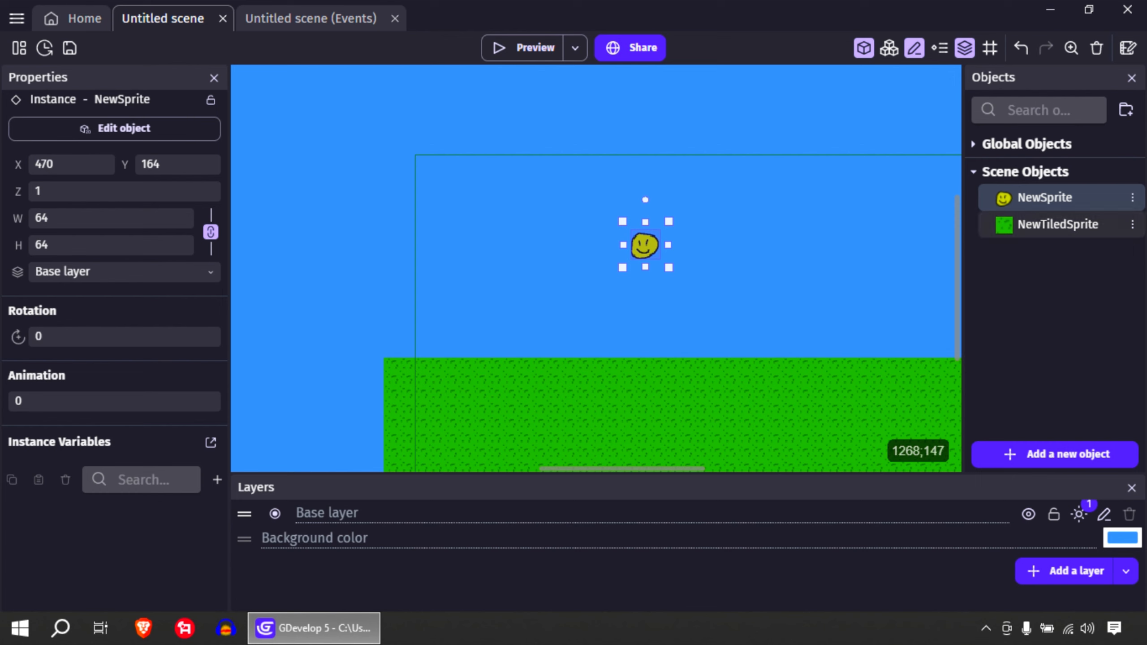
left_click_drag(1039, 224, 965, 237)
left_click_drag(443, 271, 445, 366)
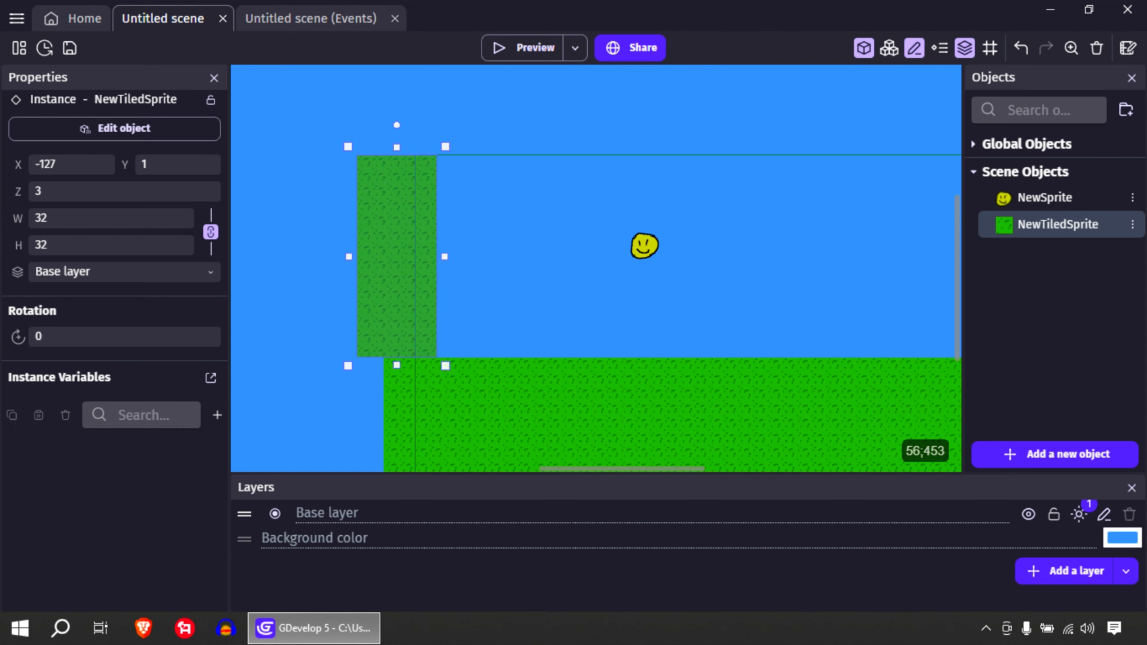
left_click(519, 310)
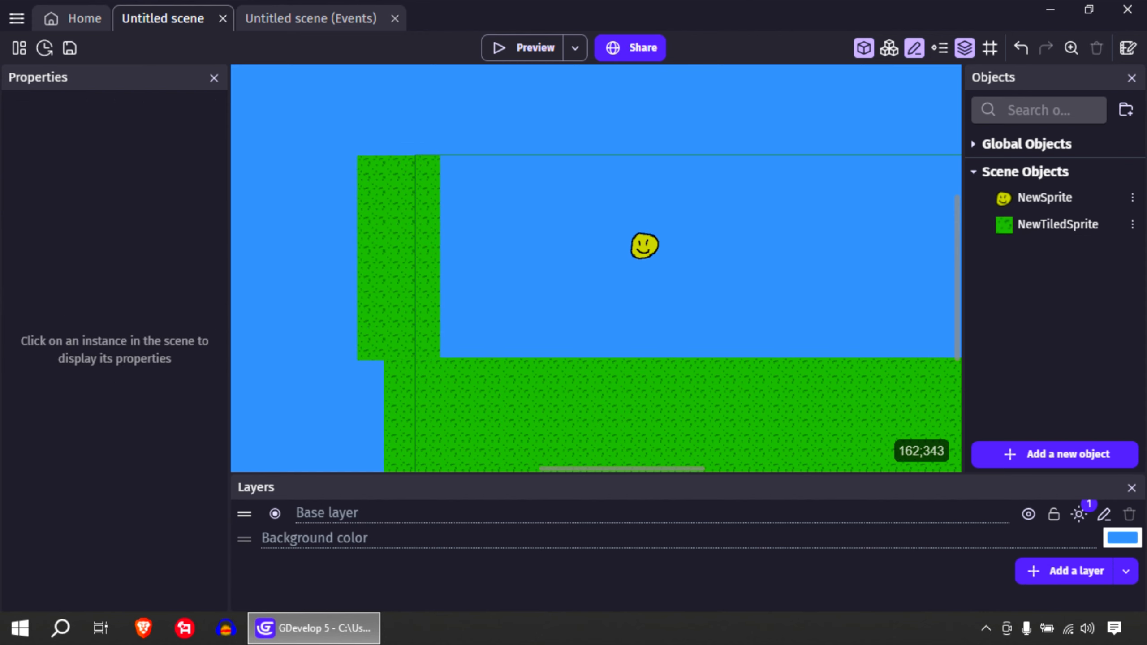
Step: Show the grid and align both grass pieces to it, with the wall at X -96, Y 1 and the ground at X -96, Y 448
left_click_drag(398, 258, 428, 244)
left_click(989, 47)
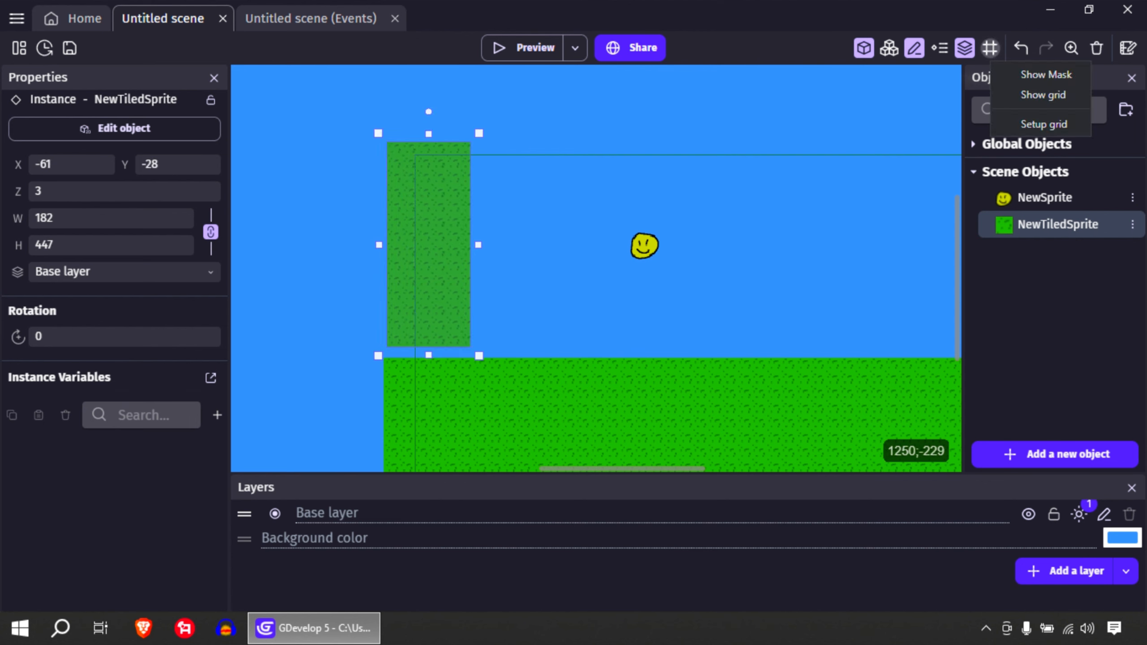
left_click(1034, 95)
mouse_move(428, 244)
left_mouse_down()
mouse_move(460, 257)
mouse_move(417, 257)
left_mouse_up()
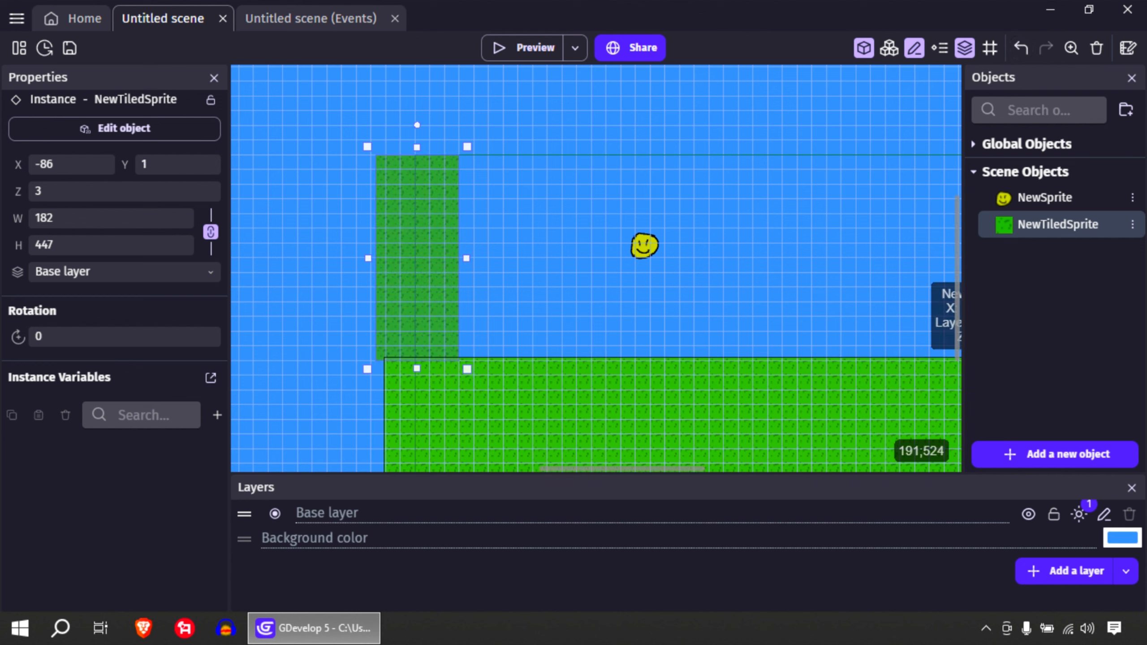
left_click_drag(507, 396, 495, 397)
left_click(407, 280)
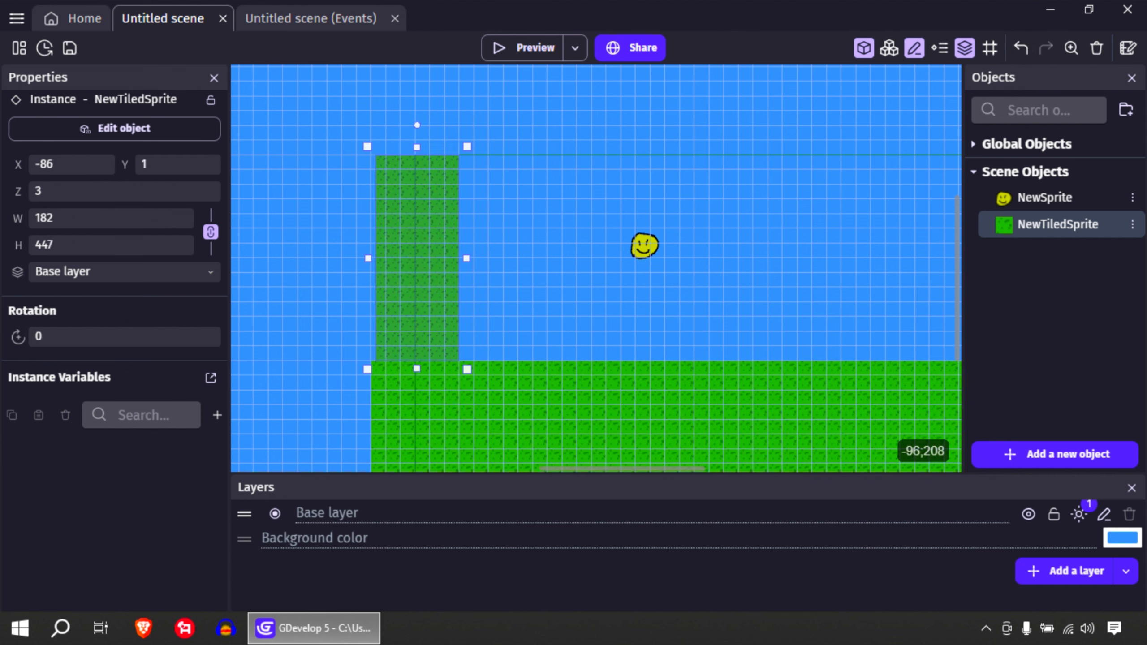
left_click_drag(370, 258, 365, 259)
left_click(567, 278)
Step: Hide the grid in the scene
middle_click_drag(567, 305, 486, 311)
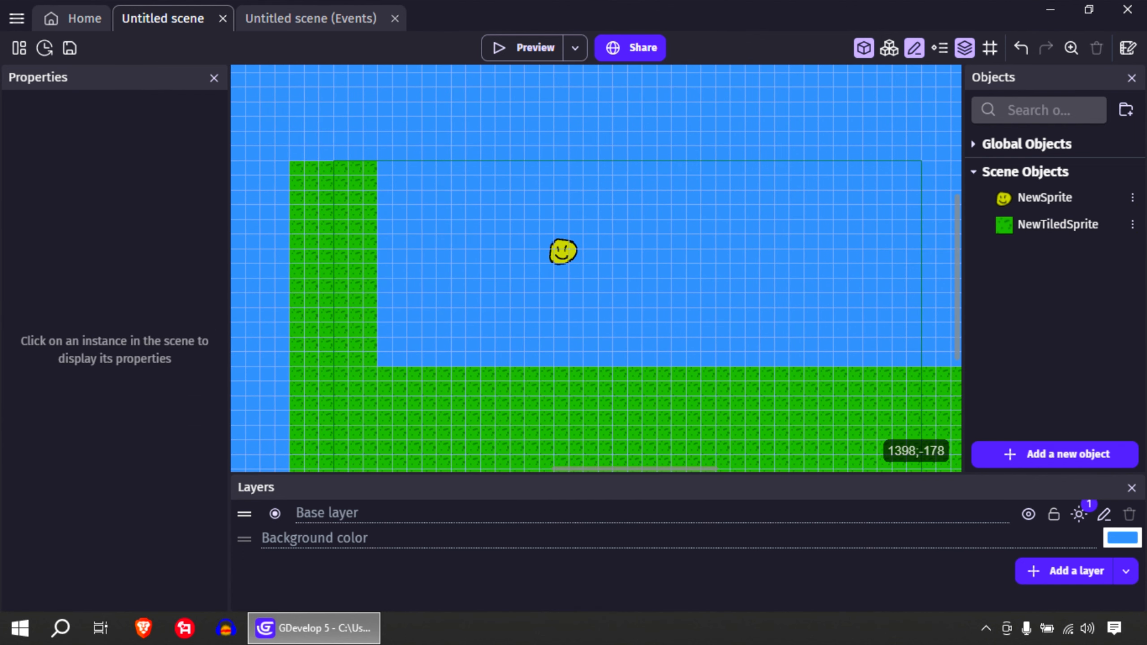
left_click(989, 48)
left_click(1018, 94)
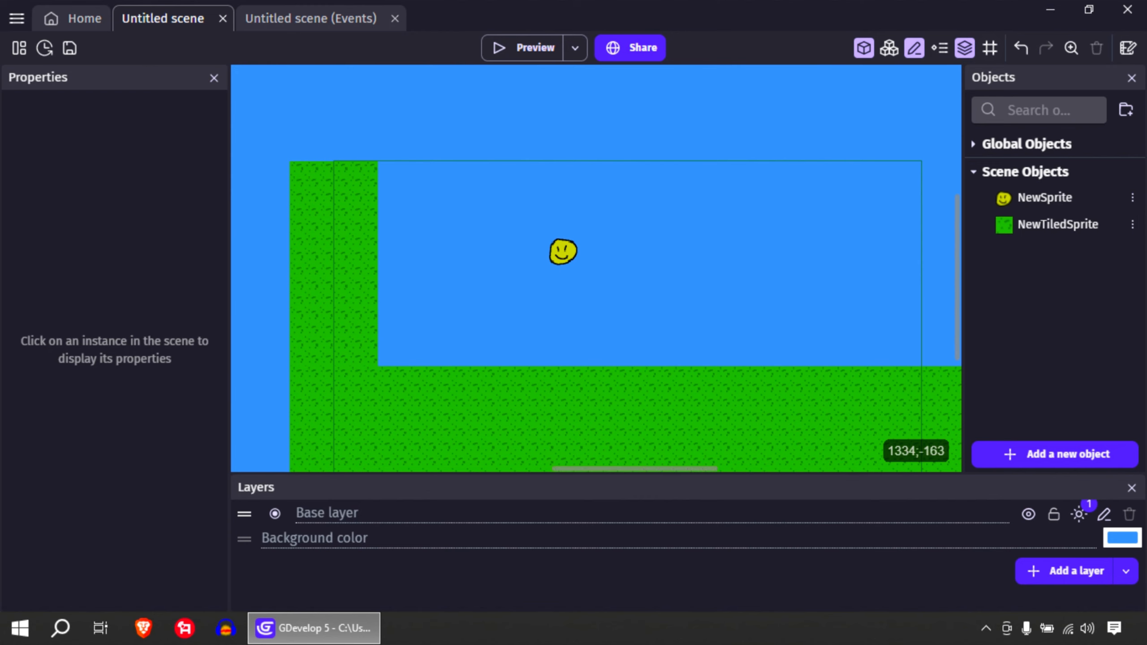
Step: Run a preview and test the smiley walking and jumping against the grass wall, closing the preview when done
middle_click_drag(701, 282, 630, 277)
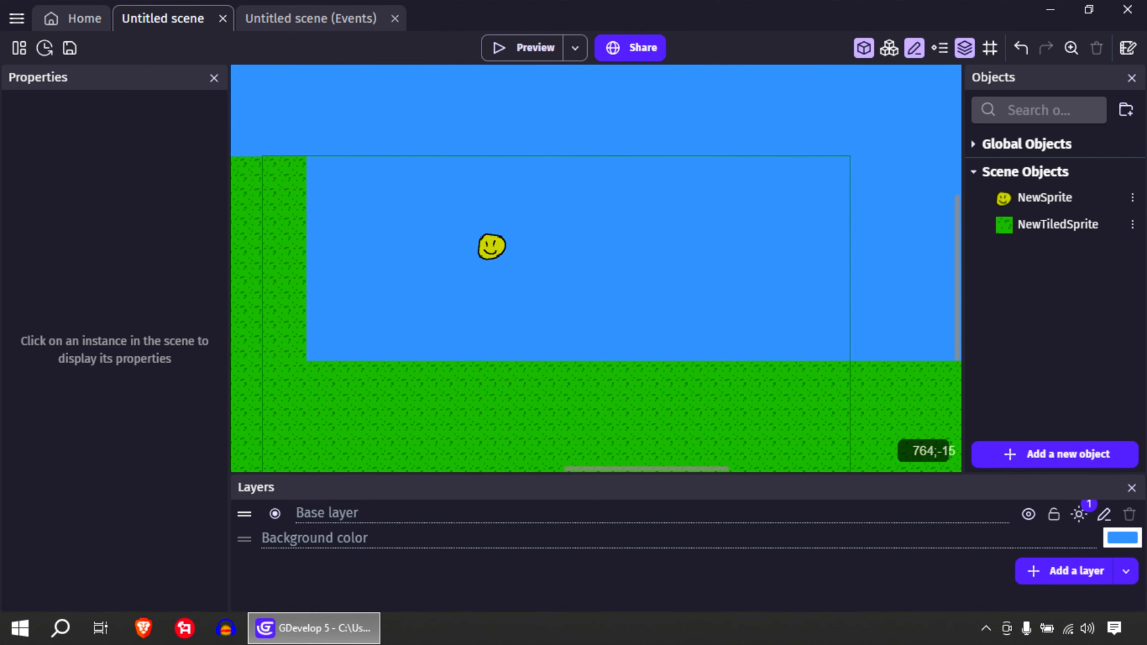
left_click(524, 48)
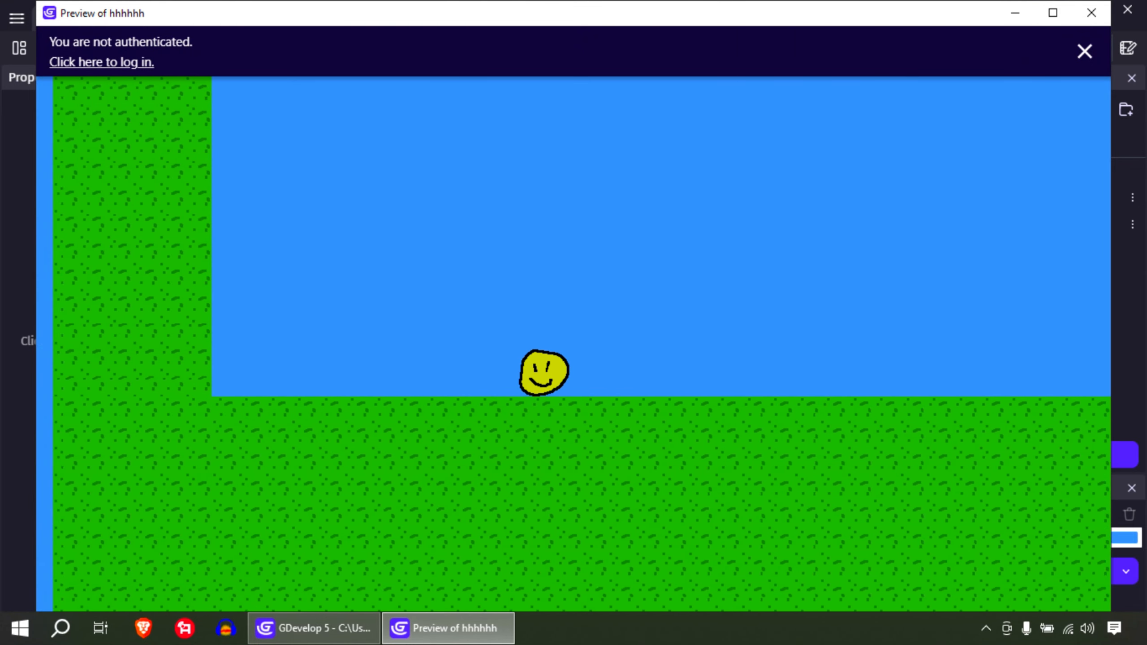
key("Left")
key("space")
key("space")
key("space")
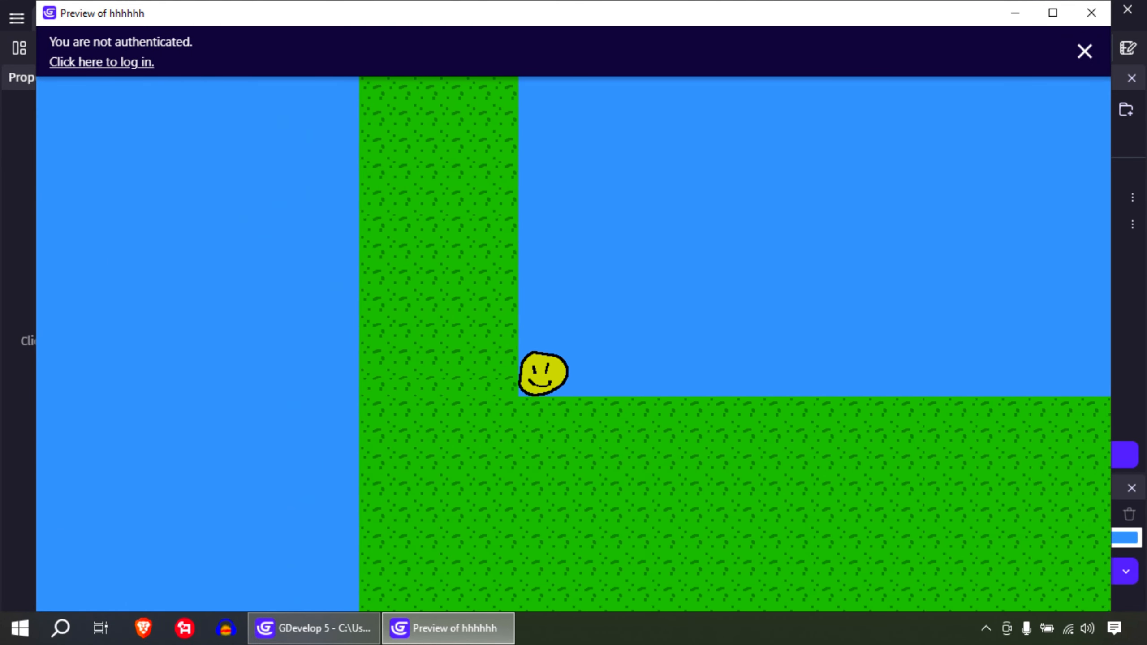
key("space")
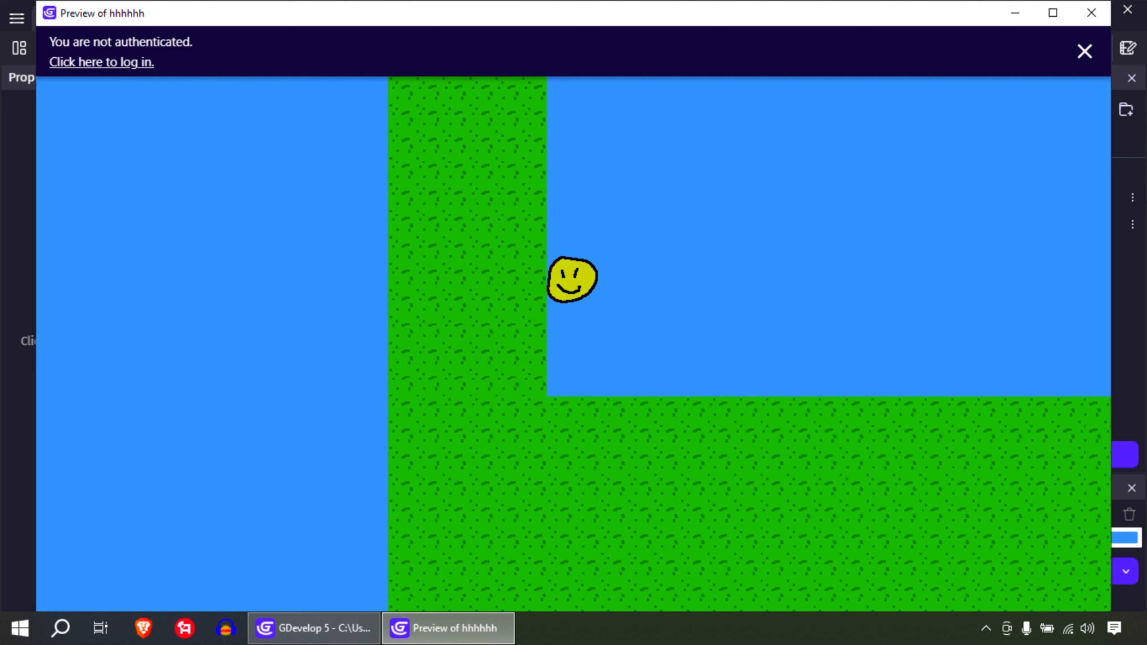
key("Right")
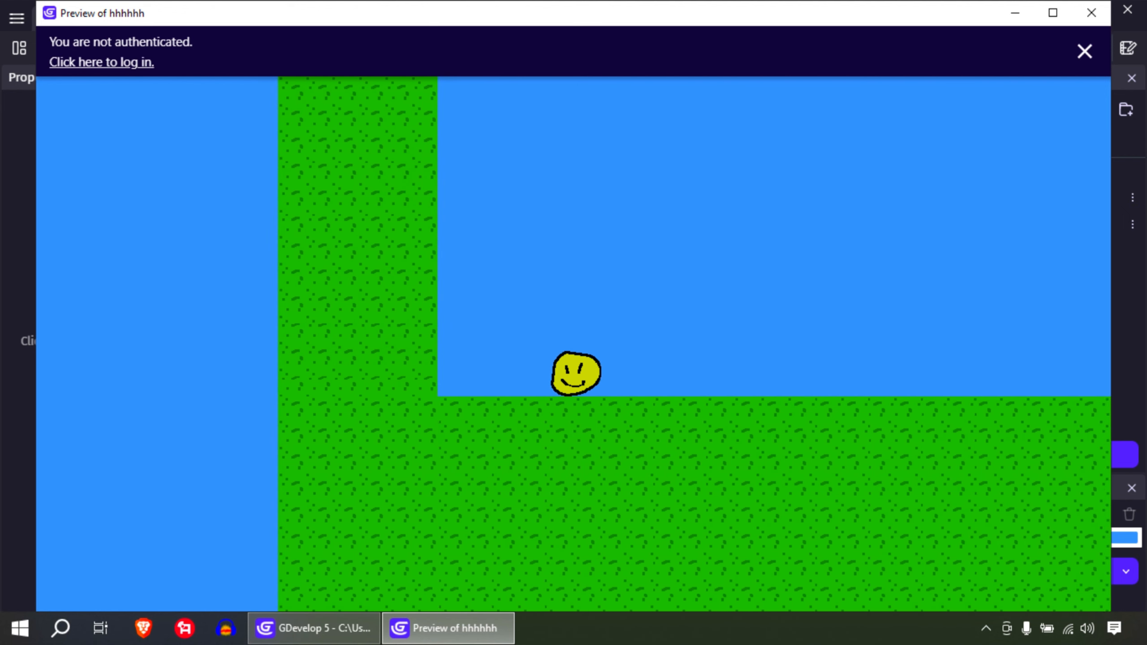
left_click(1091, 12)
Step: Extend both grass pieces leftward to X -804, making the ground 3322 wide and the wall 900 wide
middle_click_drag(407, 303, 766, 280)
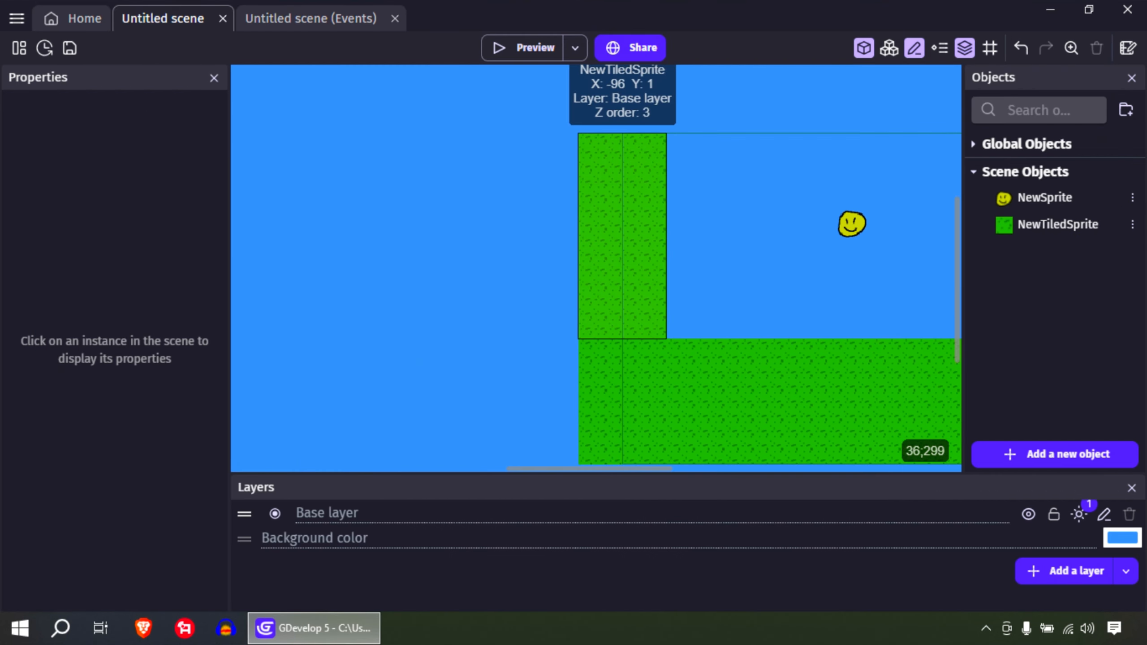
left_click(632, 269)
left_click_drag(295, 229, 270, 233)
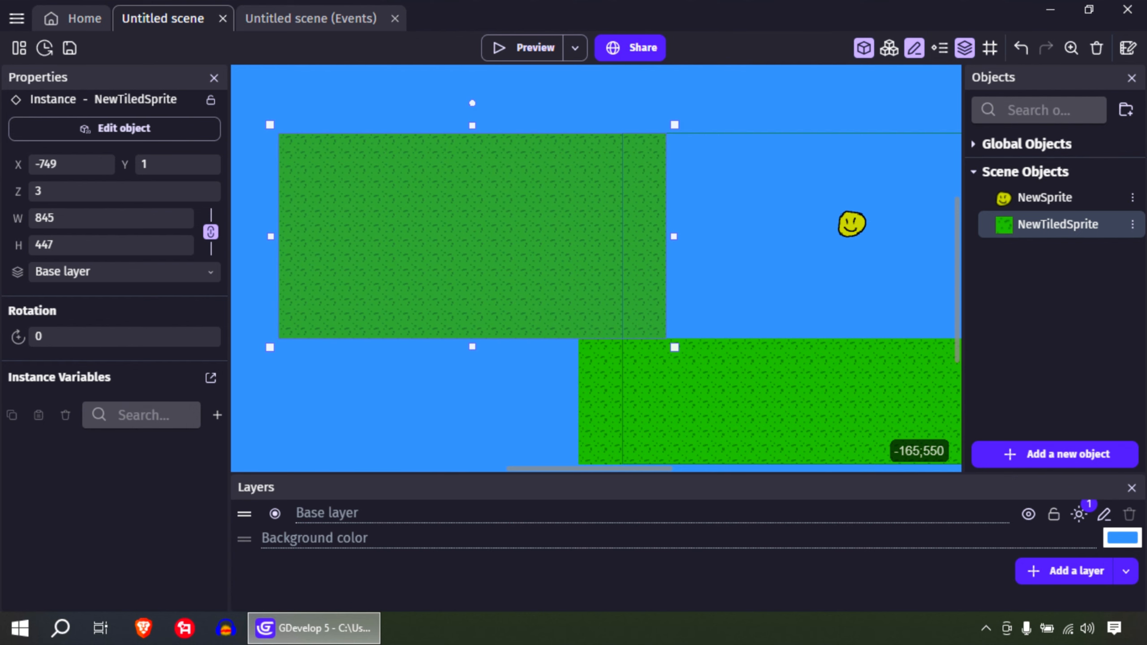
left_click(595, 391)
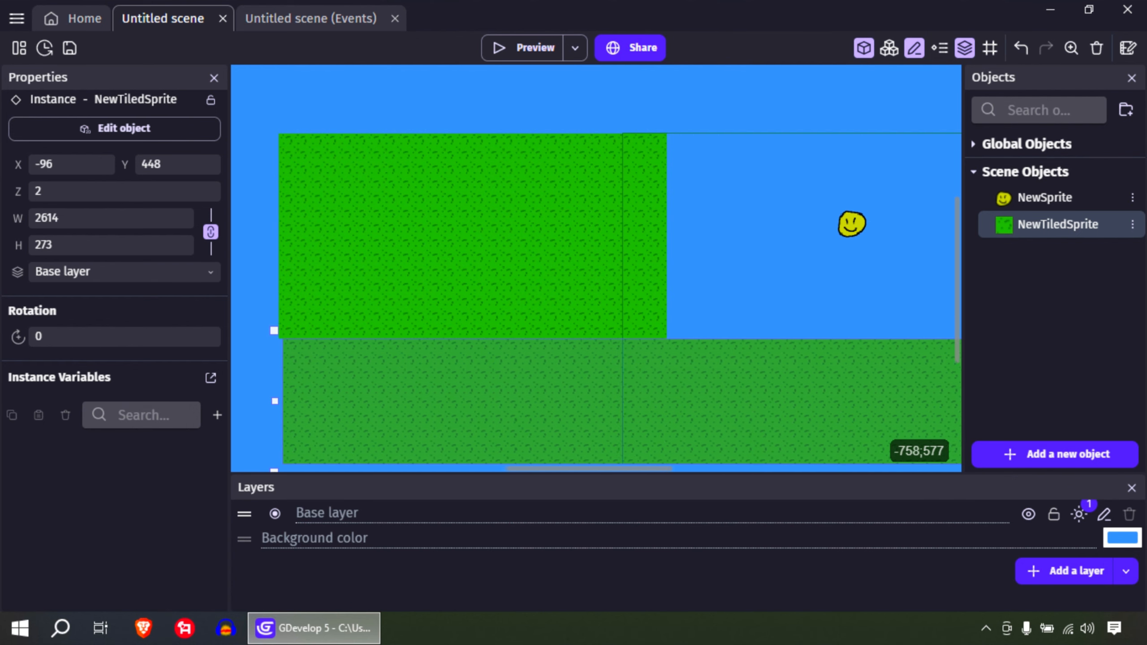
left_click_drag(253, 400, 251, 400)
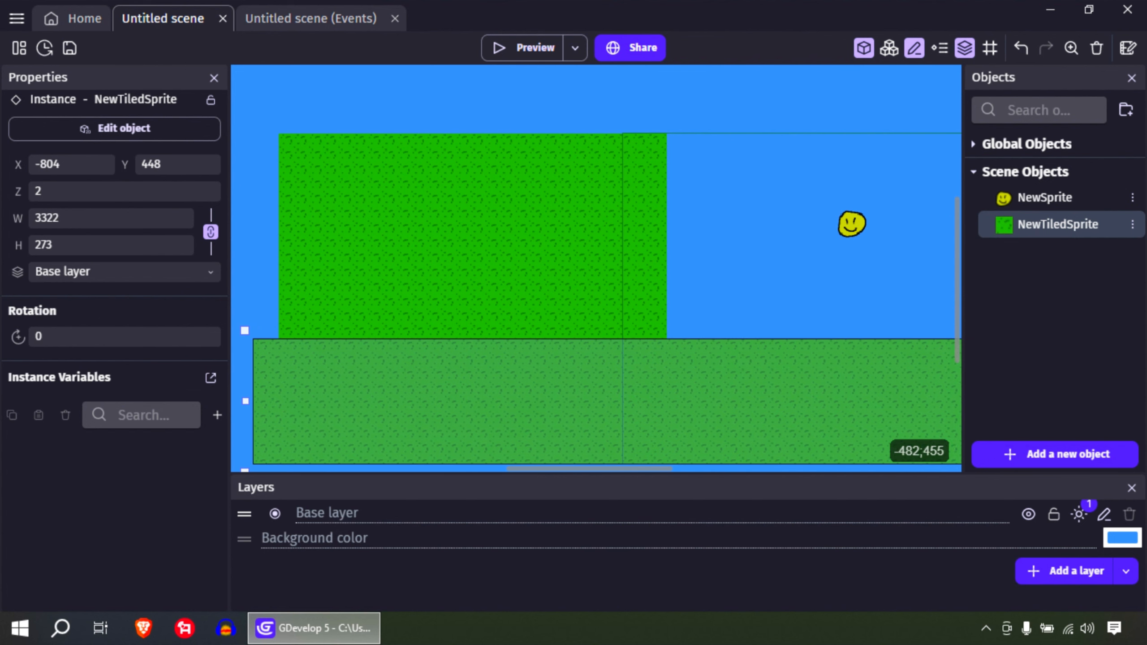
left_click(499, 237)
middle_click_drag(729, 227, 812, 232)
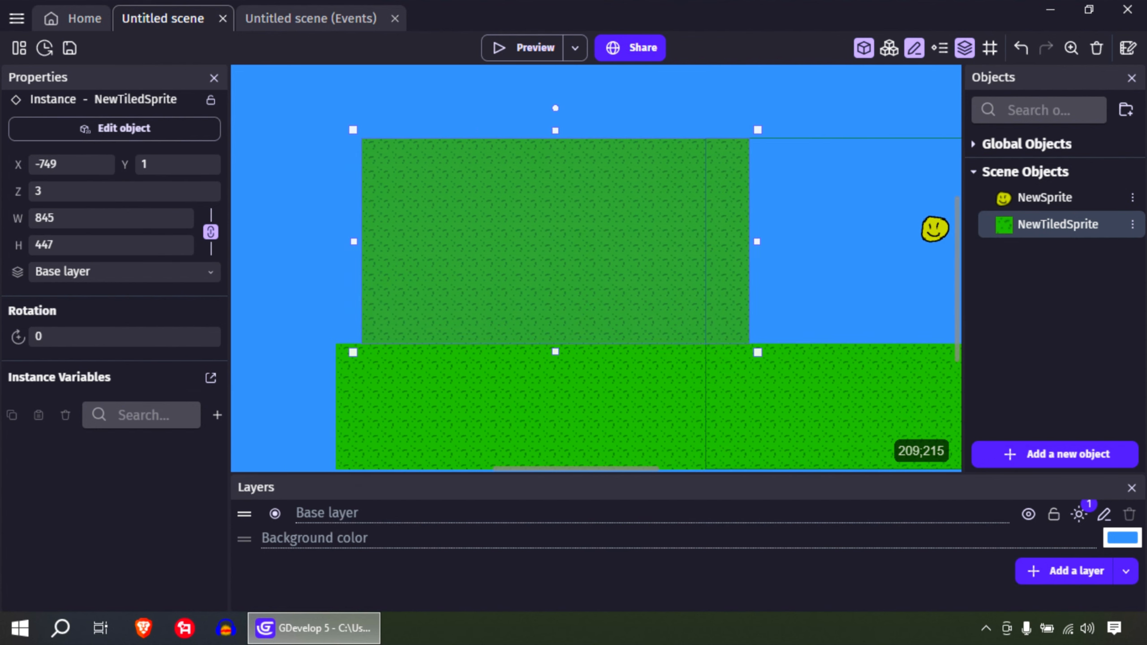
left_click_drag(339, 242, 328, 242)
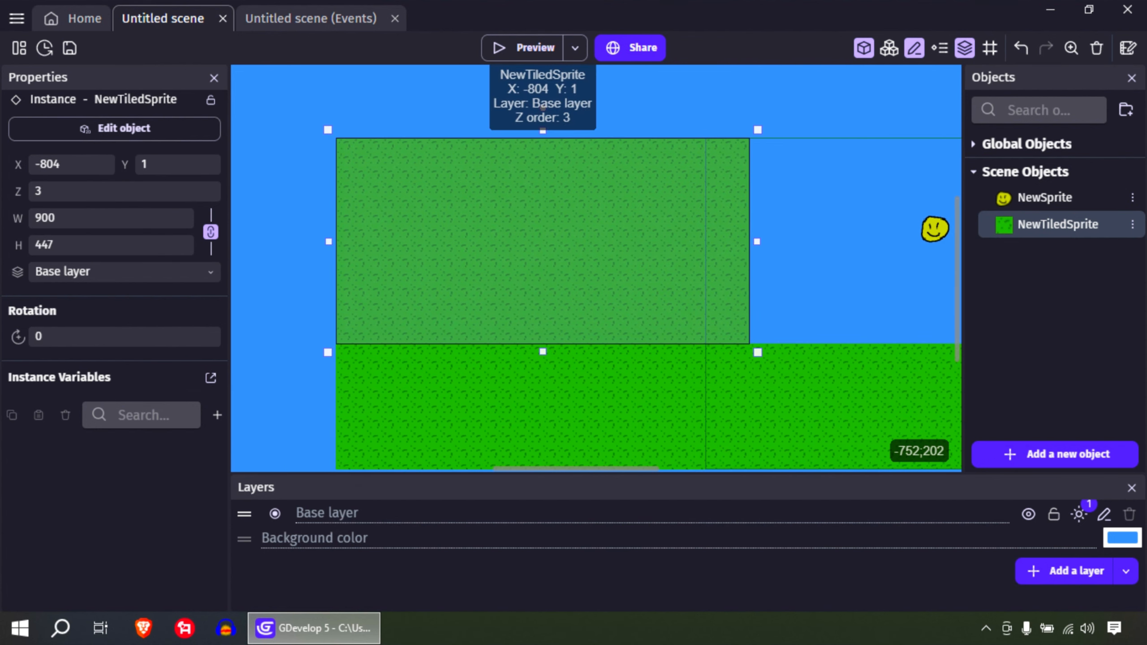
Step: Run a preview and test the smiley jumping against the widened wall and across the ground to its far end, closing the preview when done
left_click(524, 48)
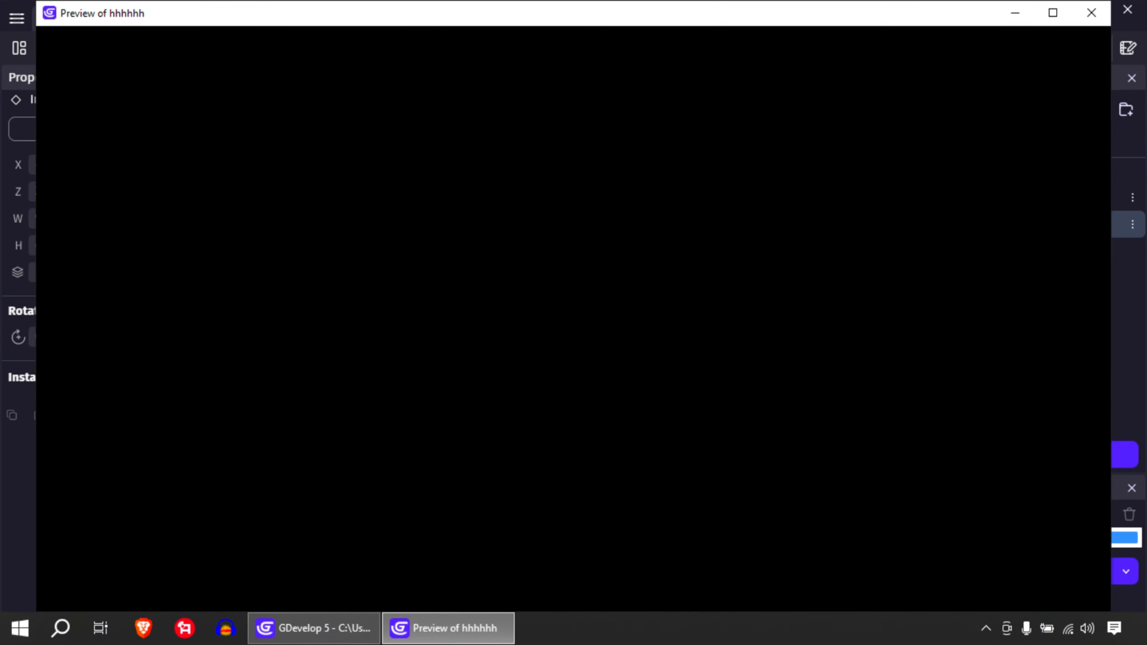
key("Left")
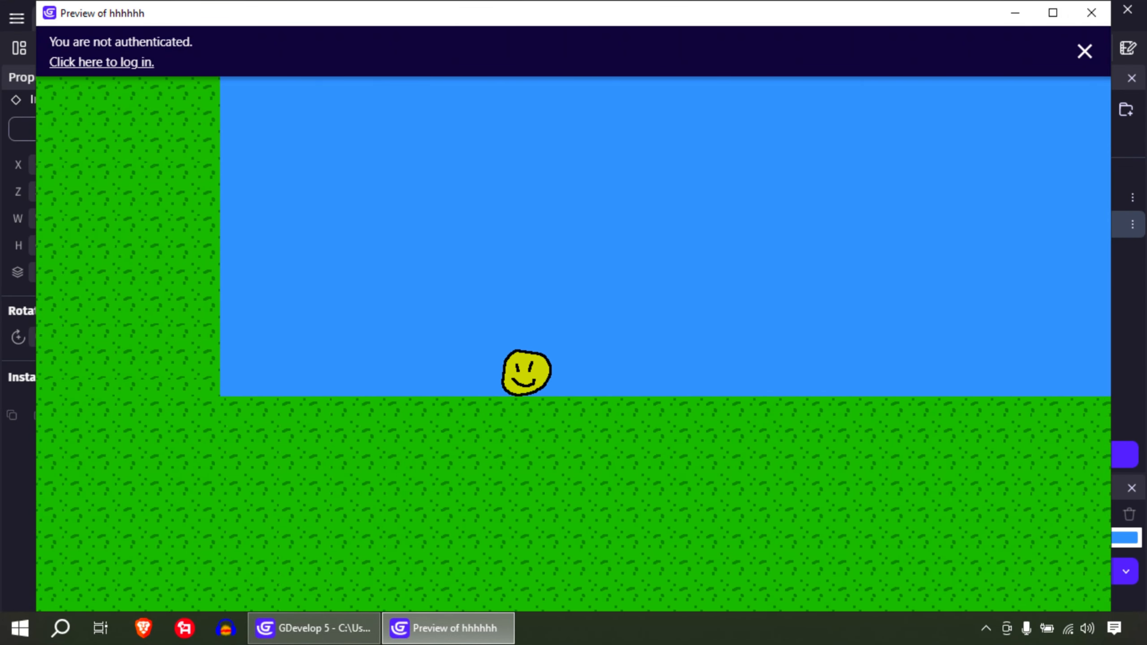
key("space")
key("space")
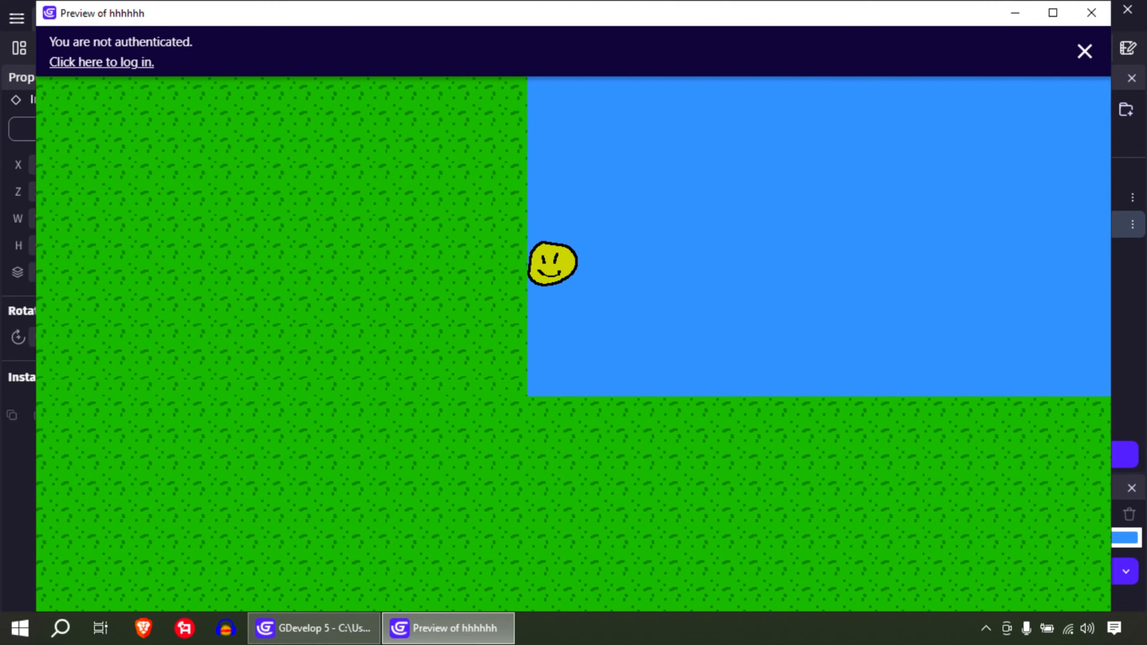
key("Right")
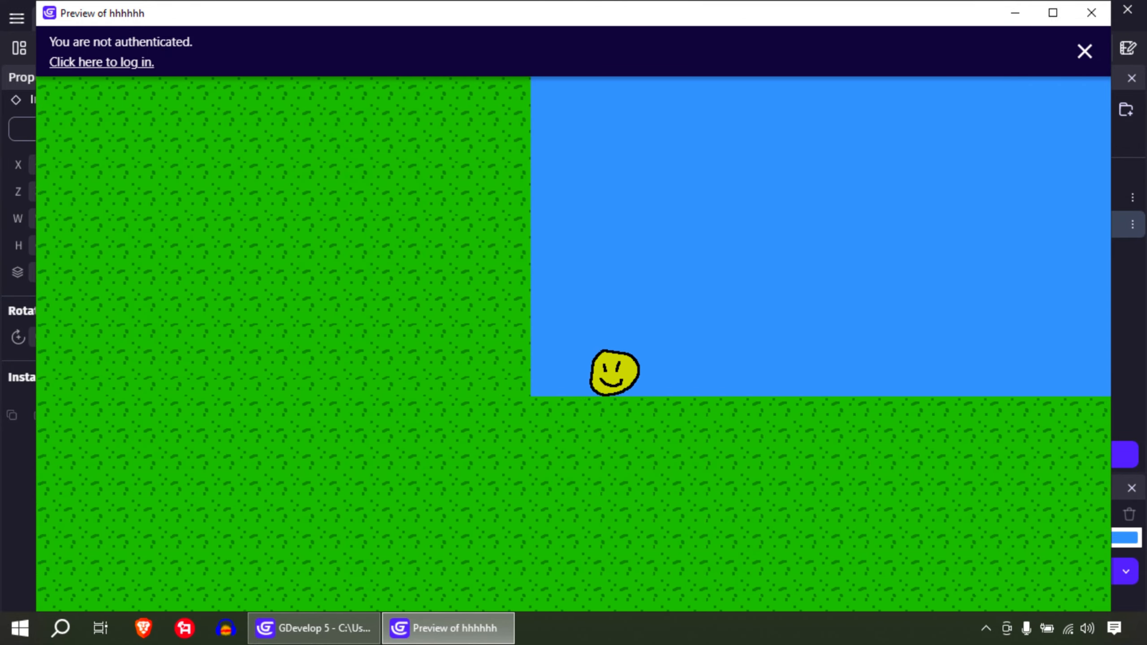
key("space")
key("space")
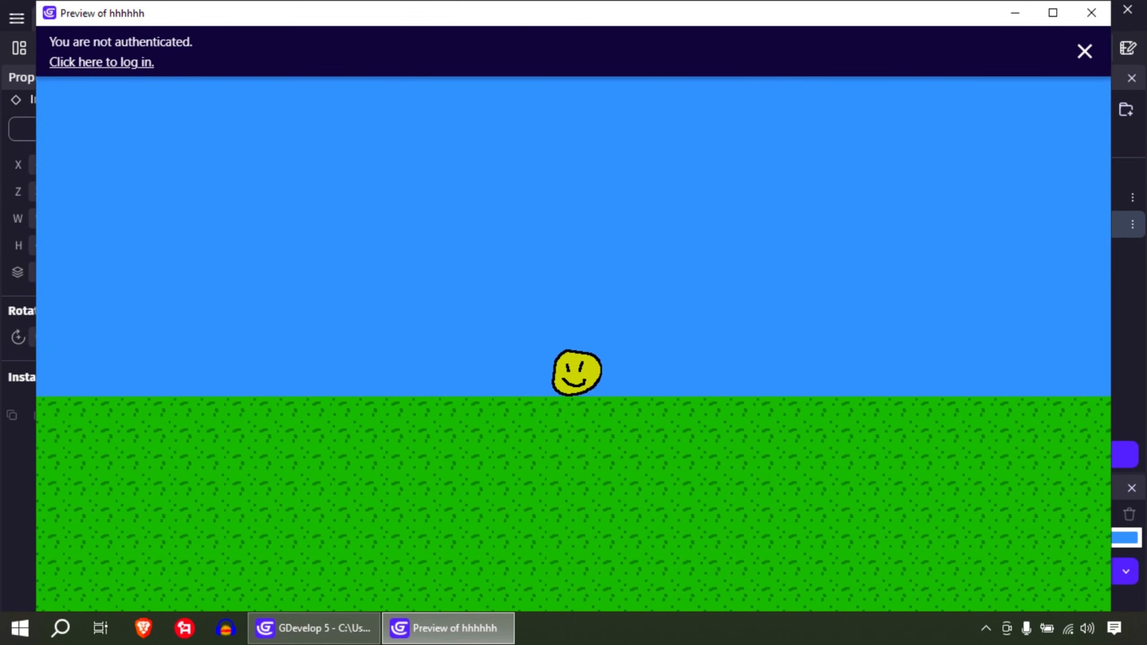
key("space")
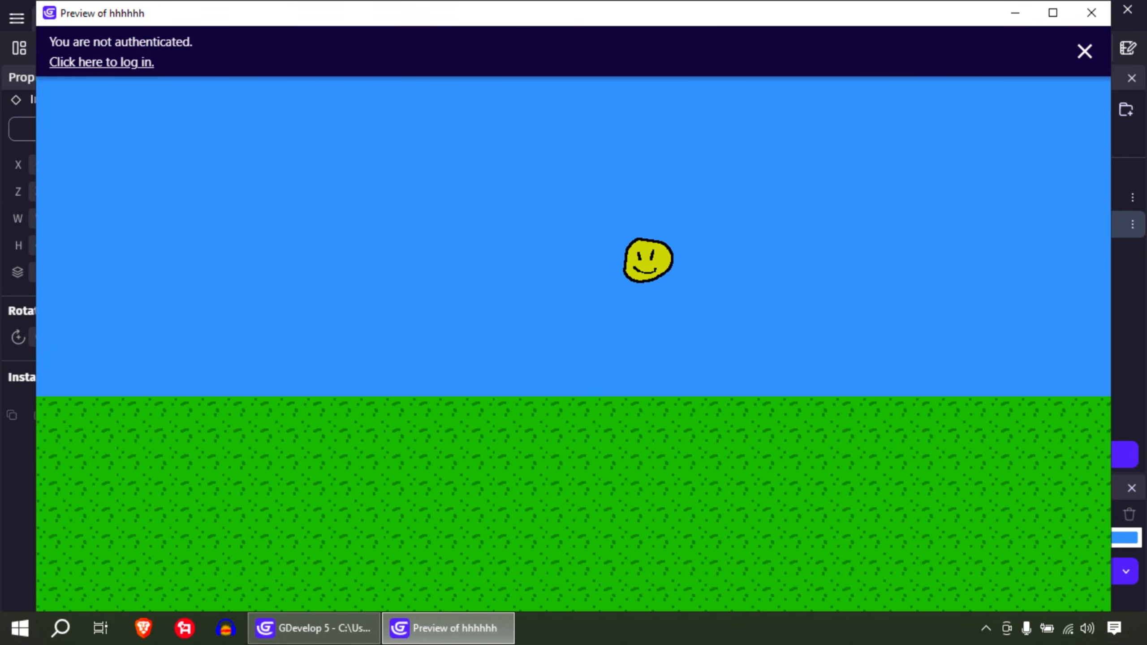
key("space")
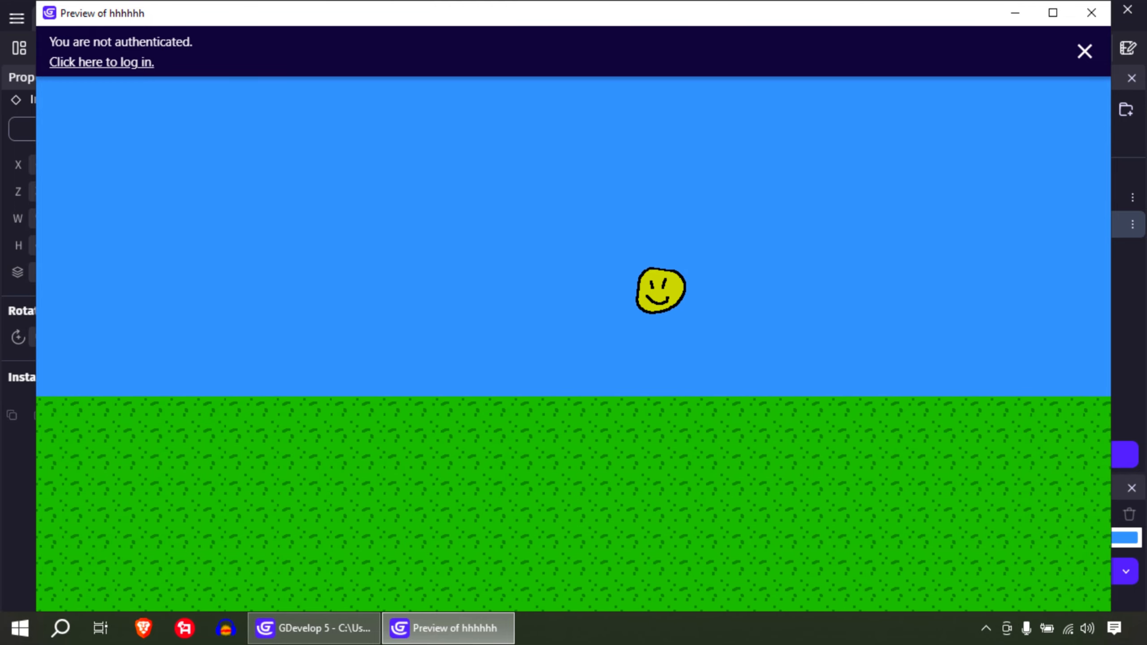
key("space")
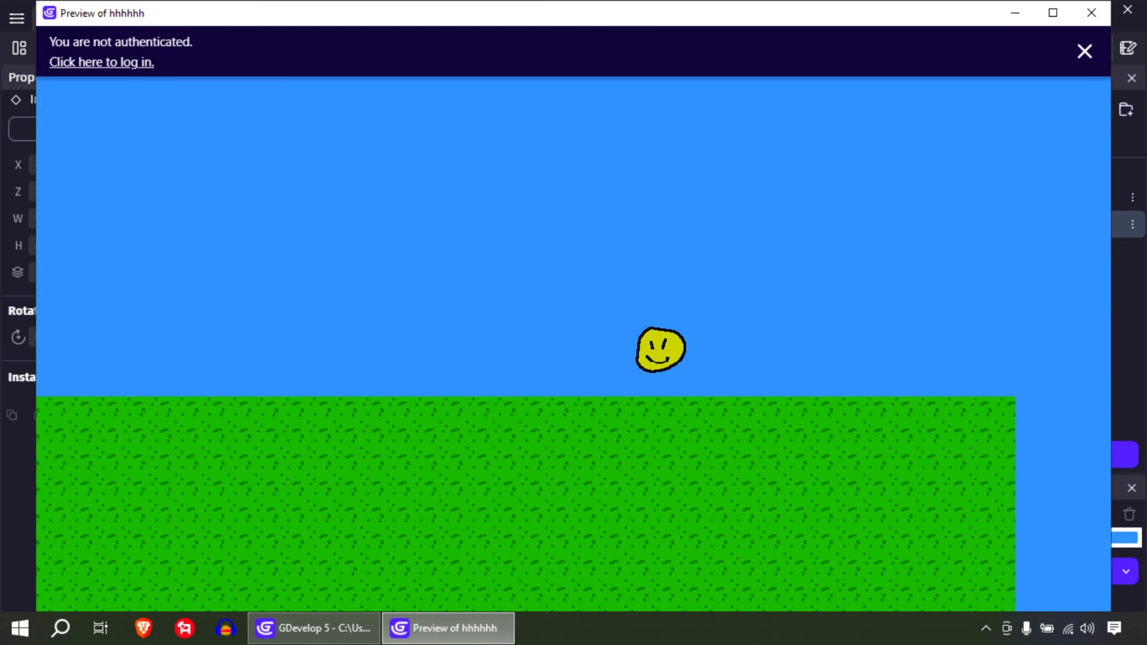
key("space")
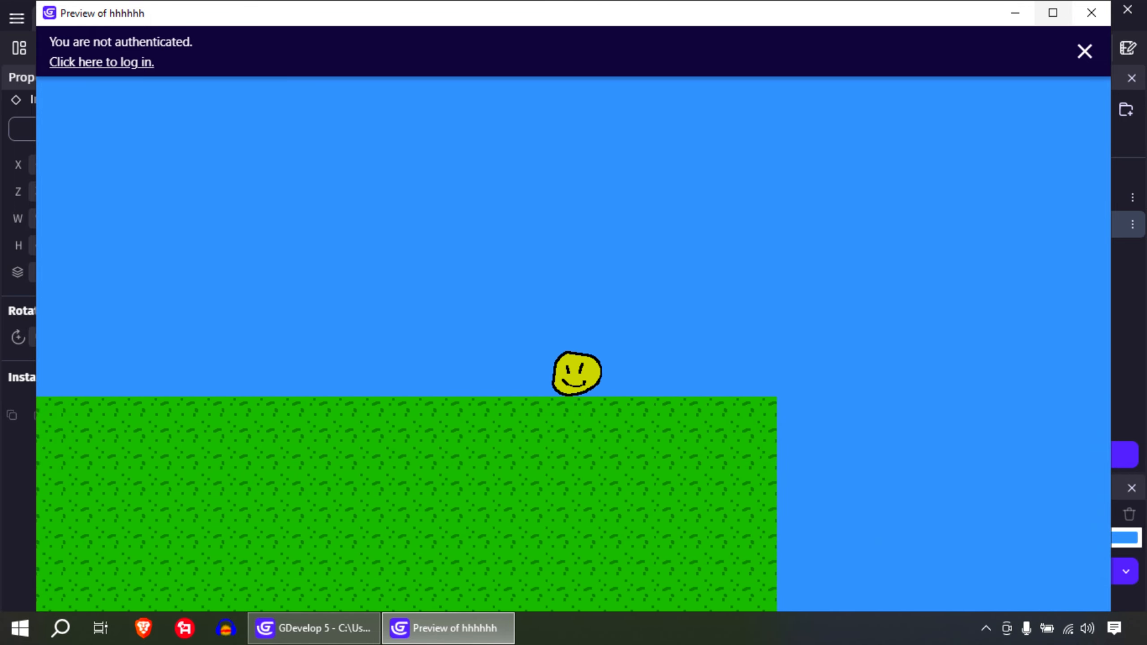
left_click(1091, 13)
Step: Create a new Sprite object from scratch, named NewSprite2, and start drawing its image in a maximized Piskel editor
middle_click_drag(824, 267, 393, 276)
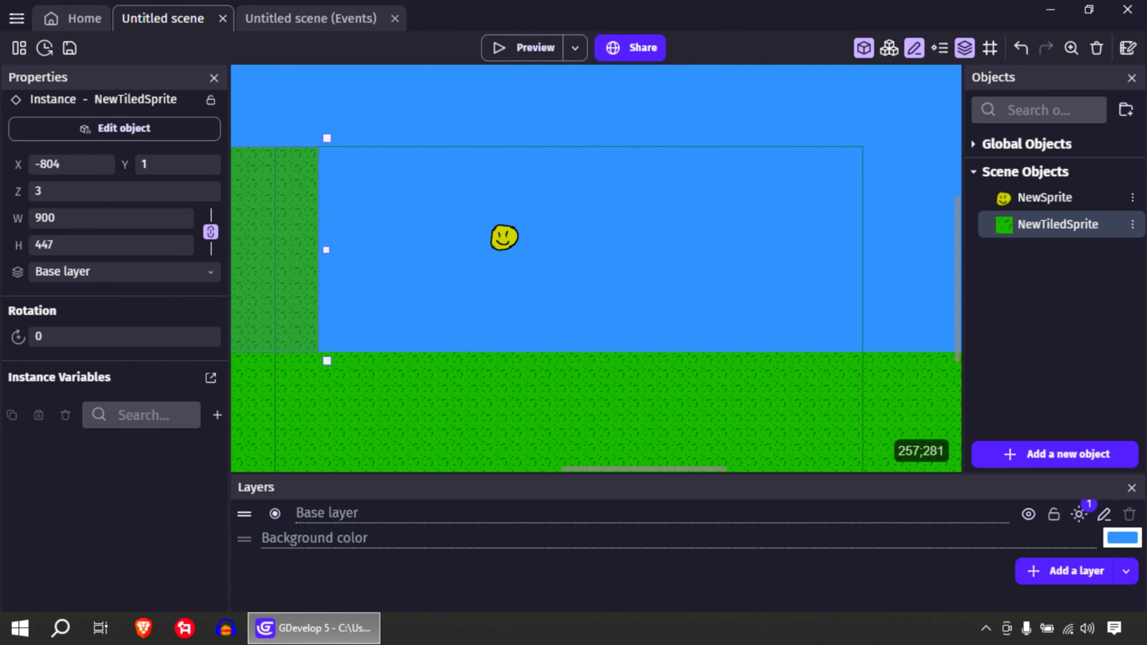
right_click(671, 295)
left_click(697, 337)
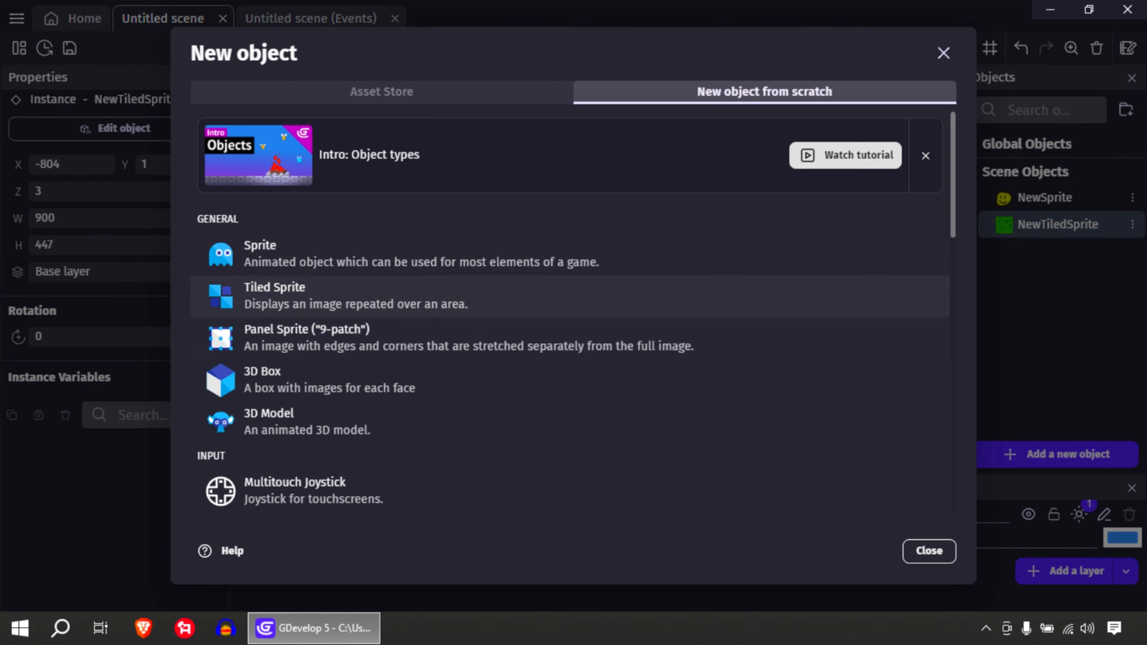
left_click(316, 254)
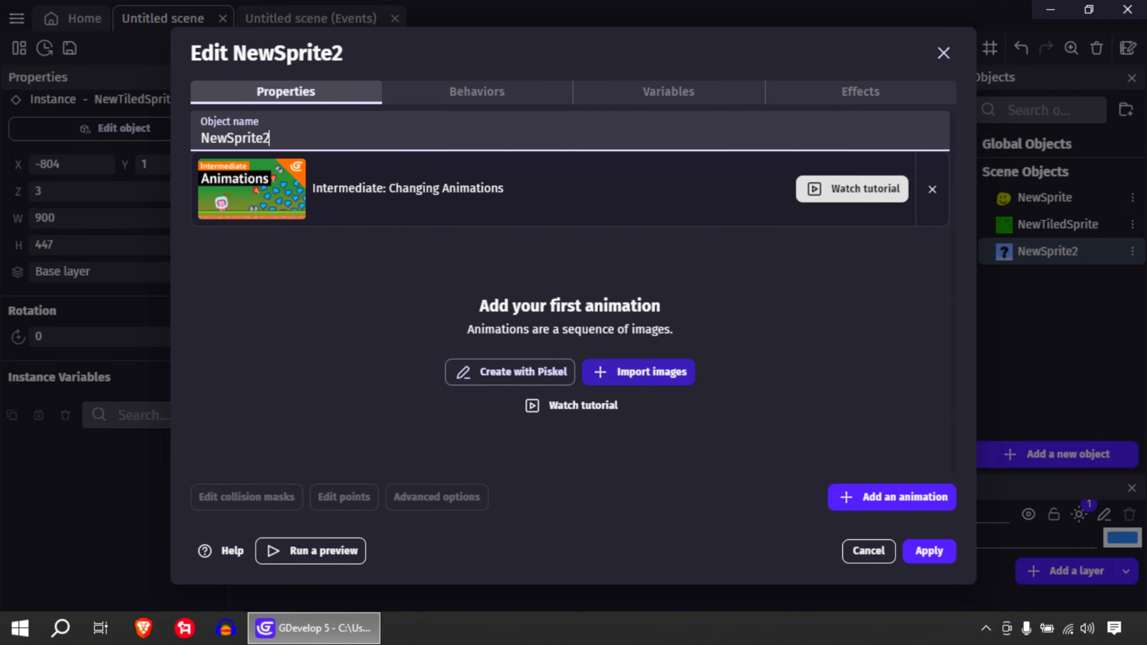
left_click(509, 372)
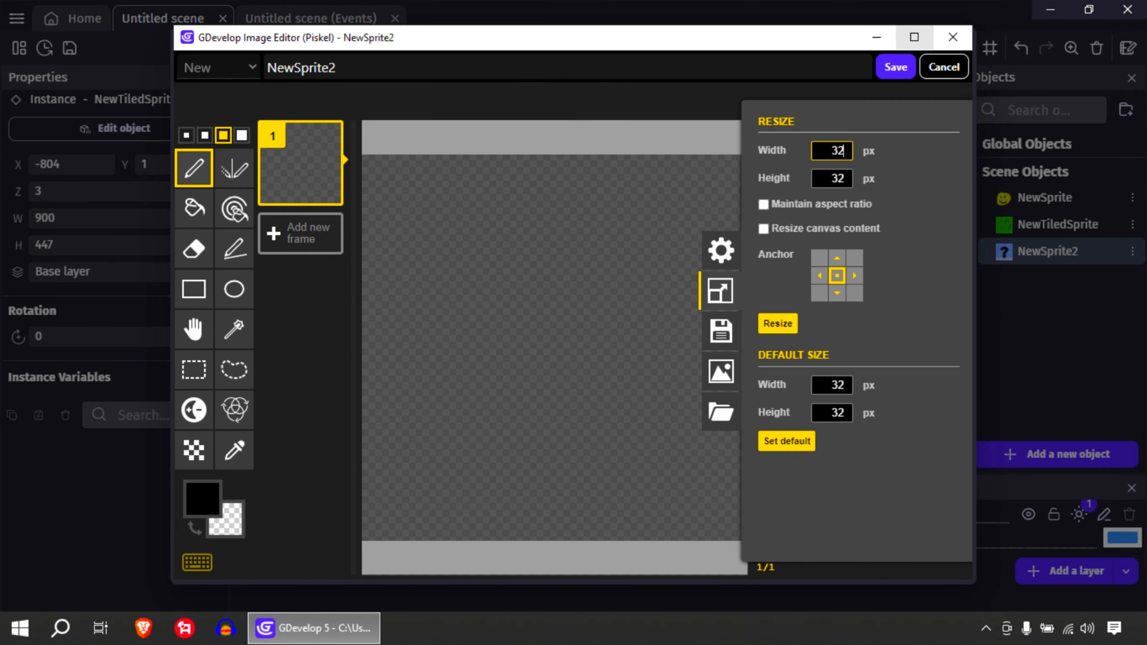
left_click(914, 37)
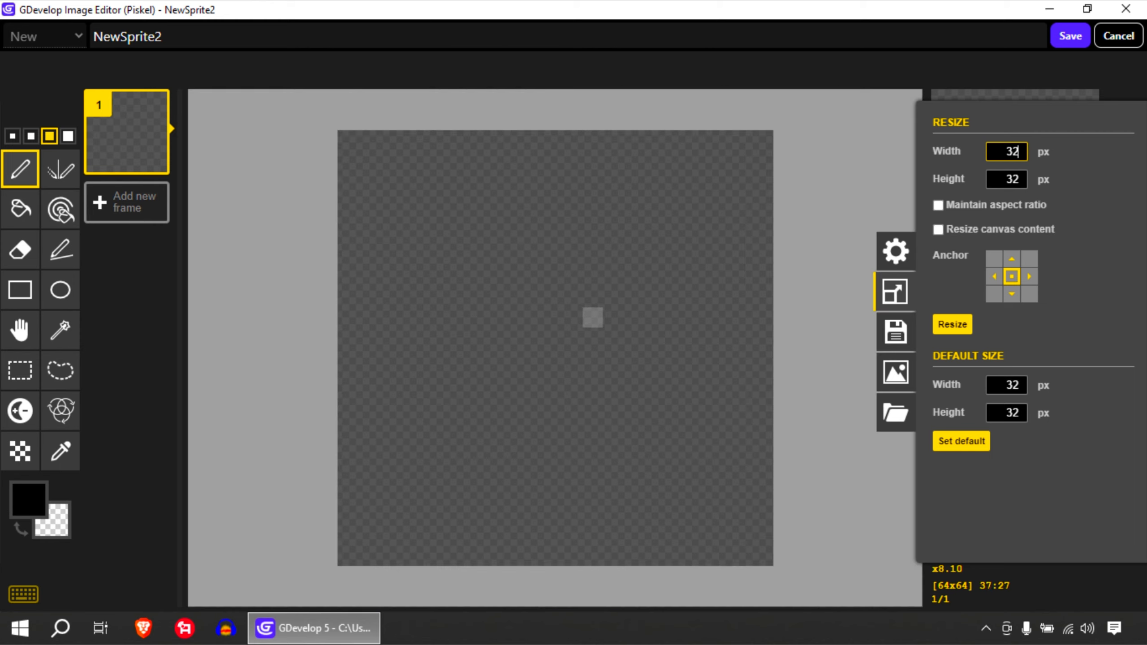
Step: Draw a black outline of a spiky-haired angry head with two slanted eyes, a pupil and a straight mouth, filling most of the canvas
mouse_move(375, 297)
left_mouse_down()
mouse_move(382, 423)
mouse_move(469, 554)
mouse_move(686, 533)
mouse_move(740, 380)
mouse_move(743, 262)
mouse_move(682, 226)
mouse_move(570, 221)
mouse_move(470, 198)
mouse_move(371, 282)
left_mouse_up()
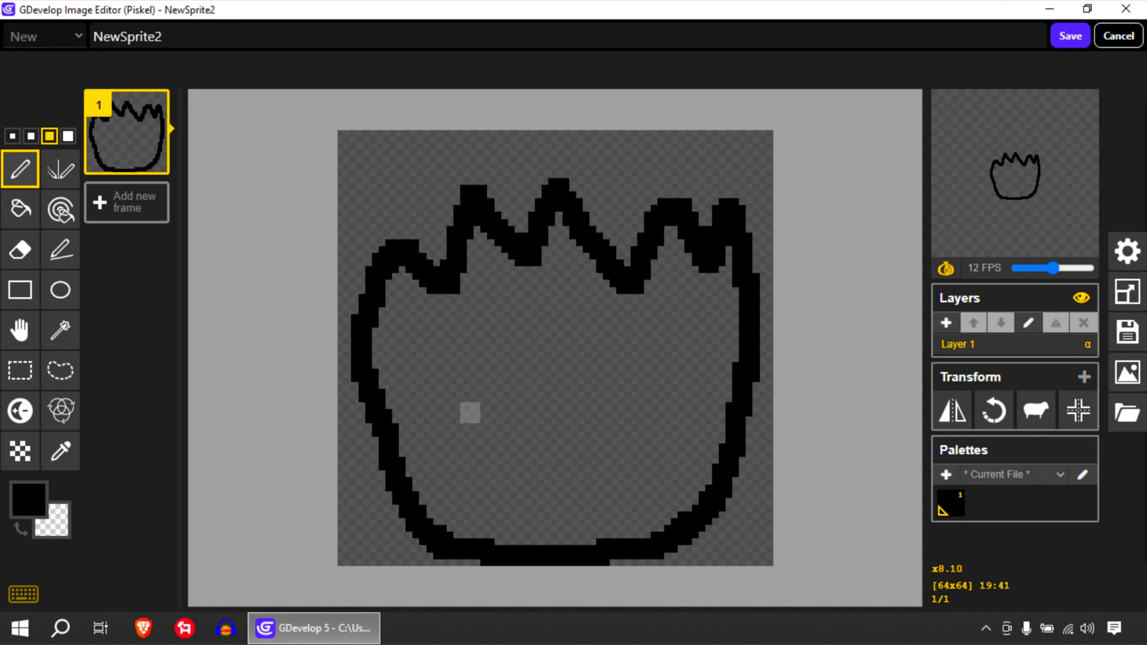
mouse_move(417, 367)
left_mouse_down()
mouse_move(497, 463)
mouse_move(647, 454)
mouse_move(607, 399)
mouse_move(408, 393)
left_mouse_up()
left_click_drag(483, 421, 504, 426)
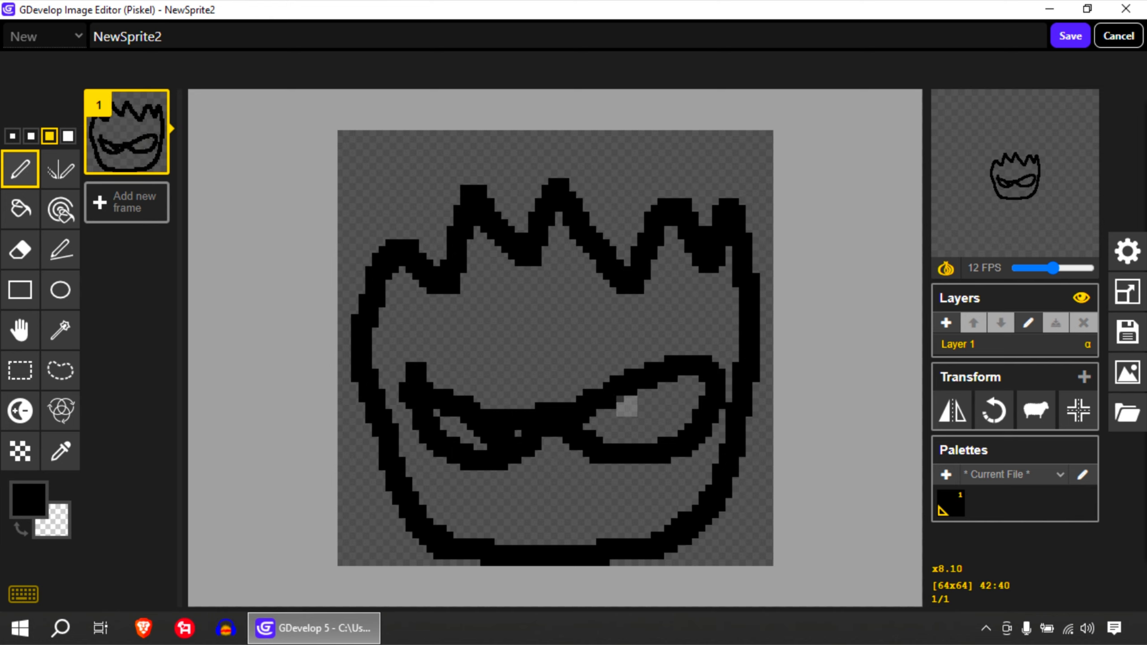
left_click_drag(626, 407, 647, 407)
left_click_drag(497, 502, 593, 502)
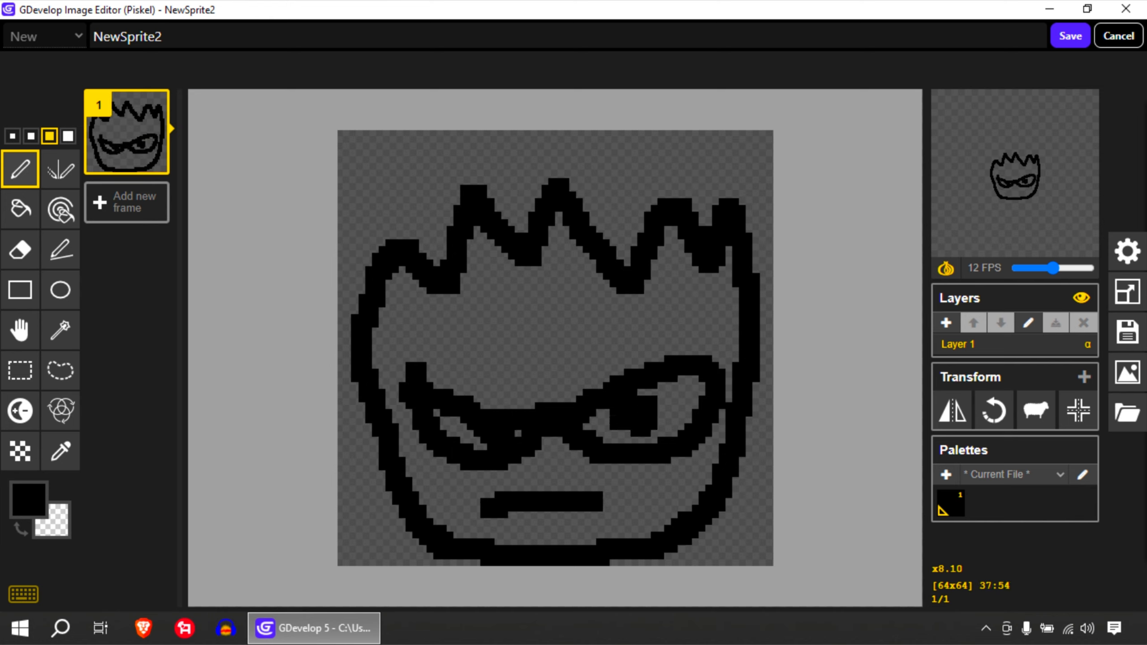
Step: Fill the head's face and hair area with bright red using the paint bucket
left_click(28, 500)
left_click(169, 361)
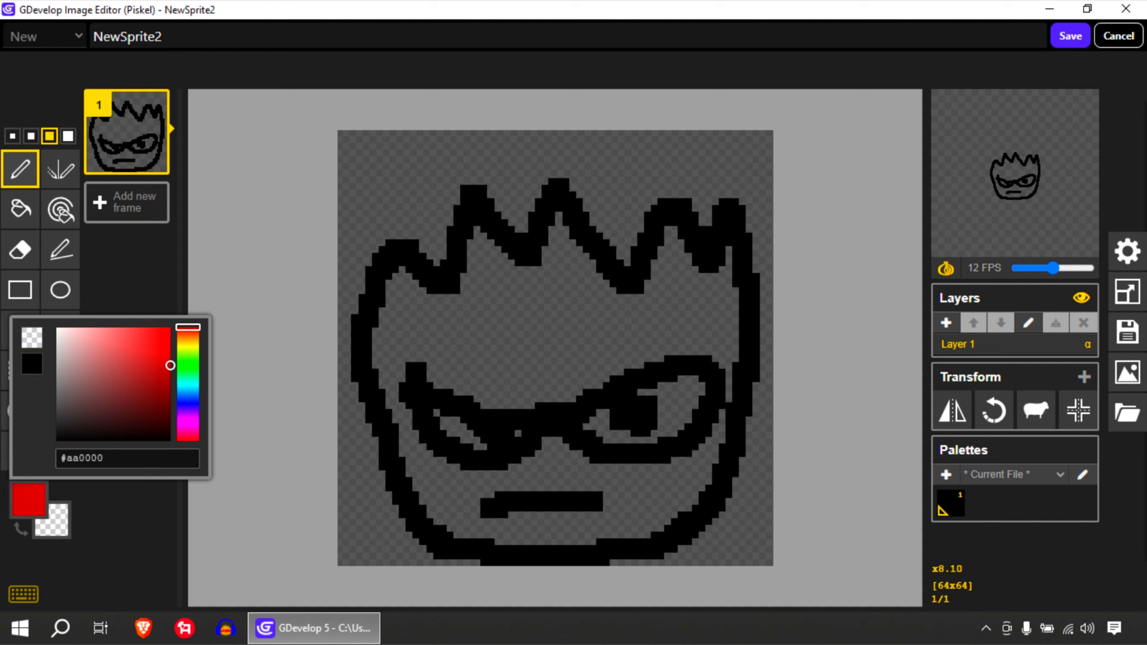
left_click(20, 208)
left_click(510, 332)
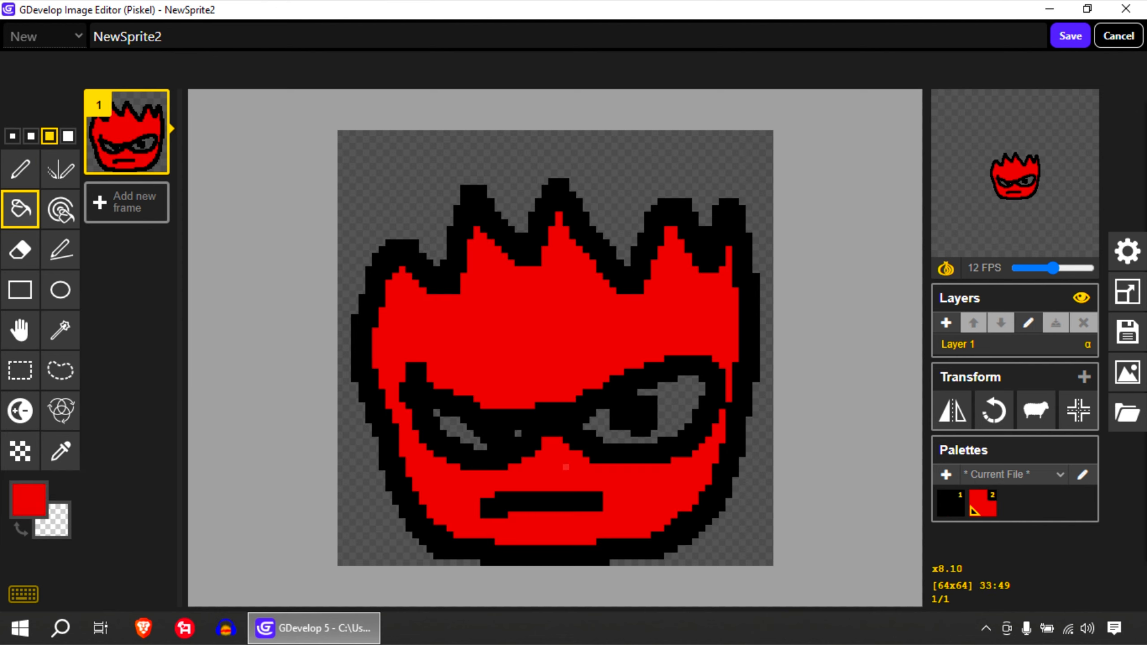
Step: Fill the gaps inside both eyes with white
left_click(28, 497)
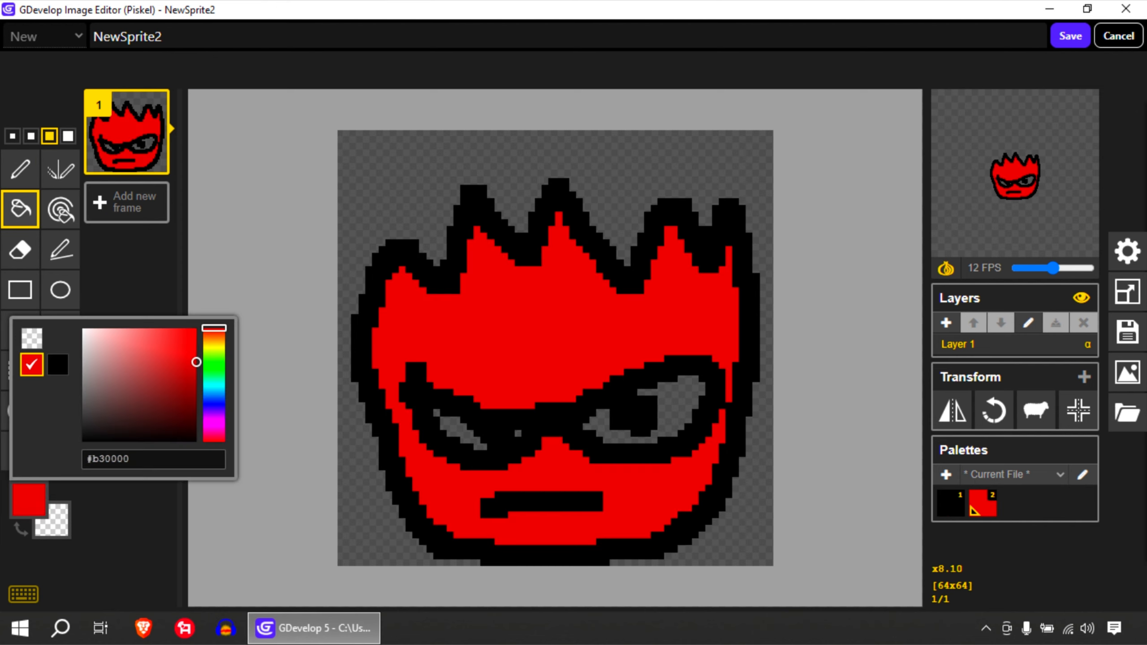
left_click(82, 329)
left_click(457, 429)
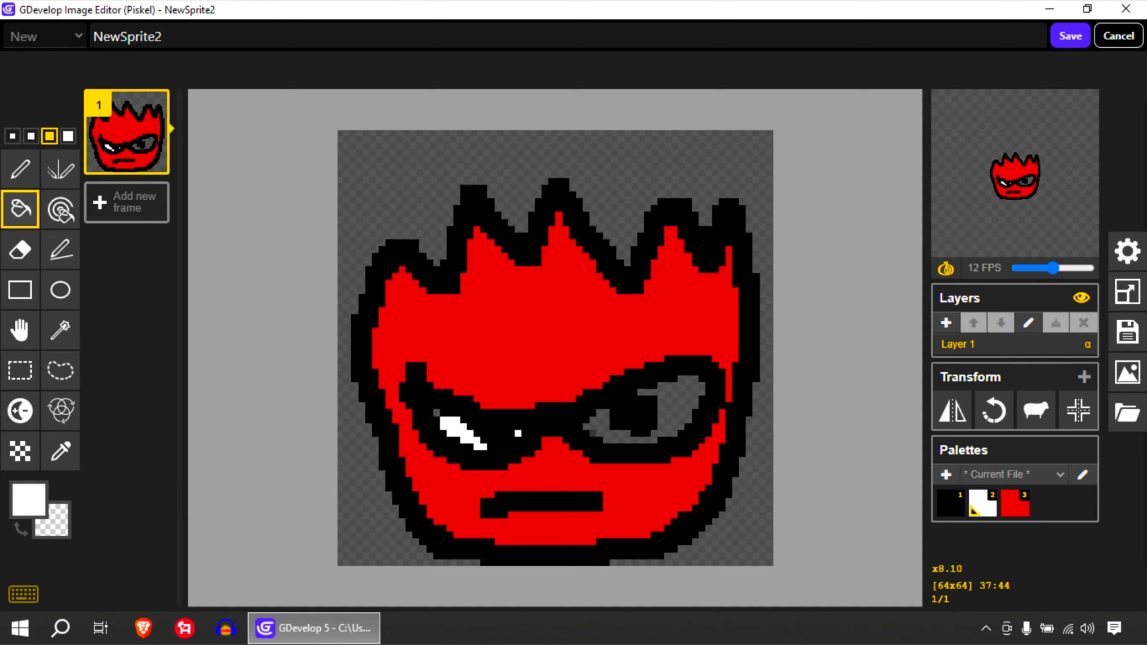
left_click(593, 420)
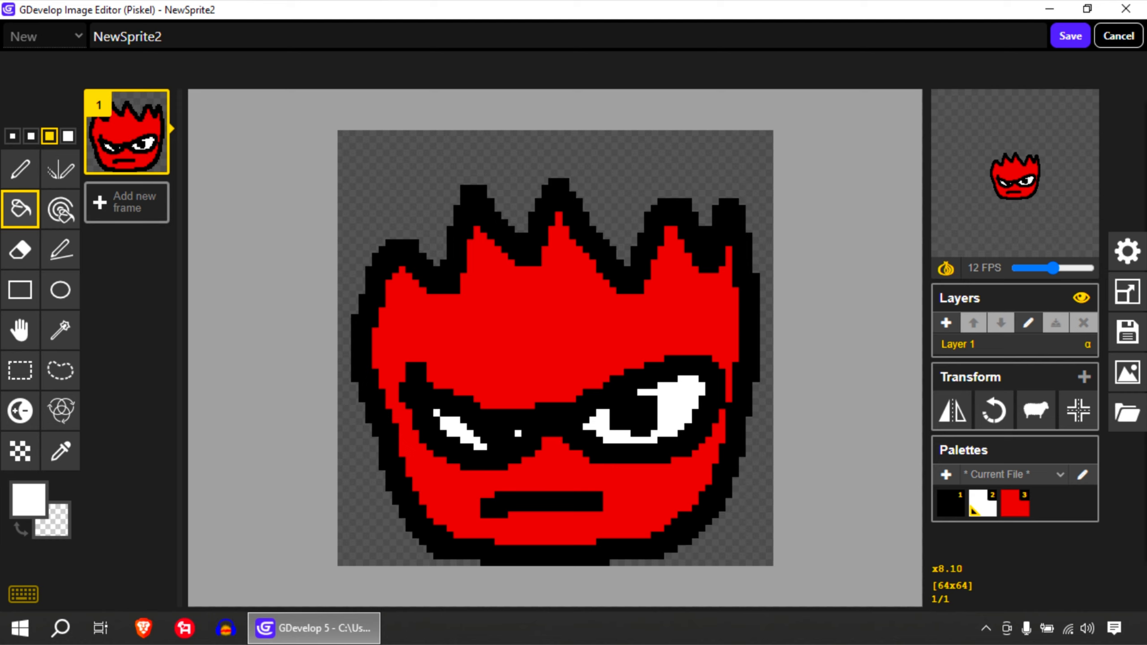
Step: Duplicate the frame and, in the copy, shift everything above the mouth down about 2 pixels
mouse_move(154, 159)
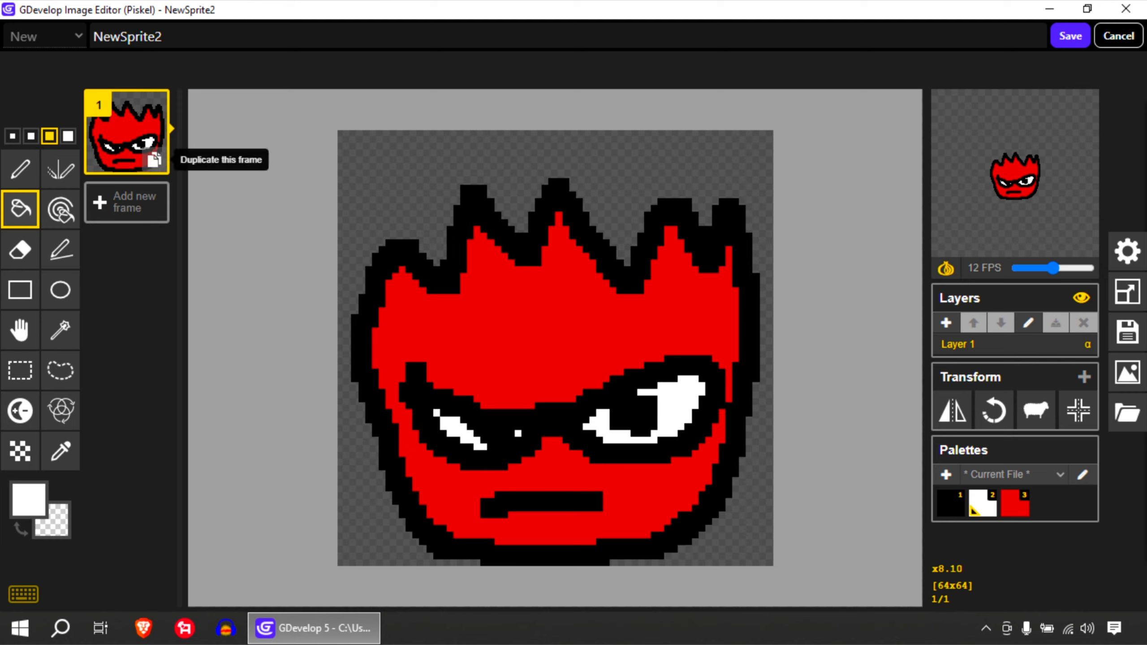
left_click(154, 159)
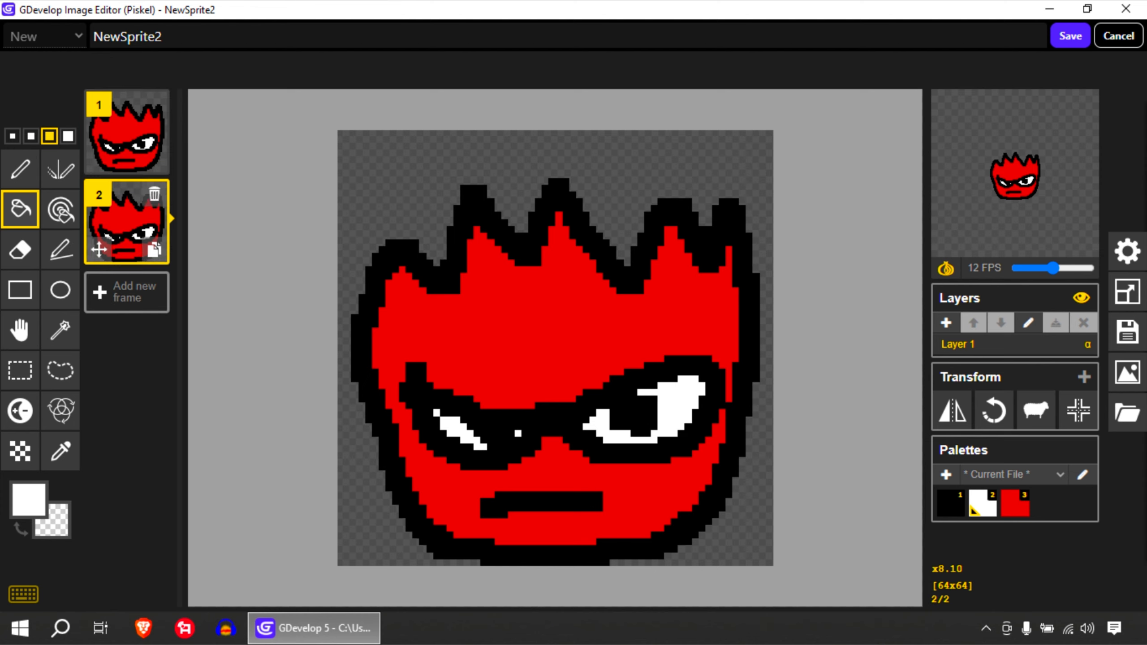
left_click(20, 370)
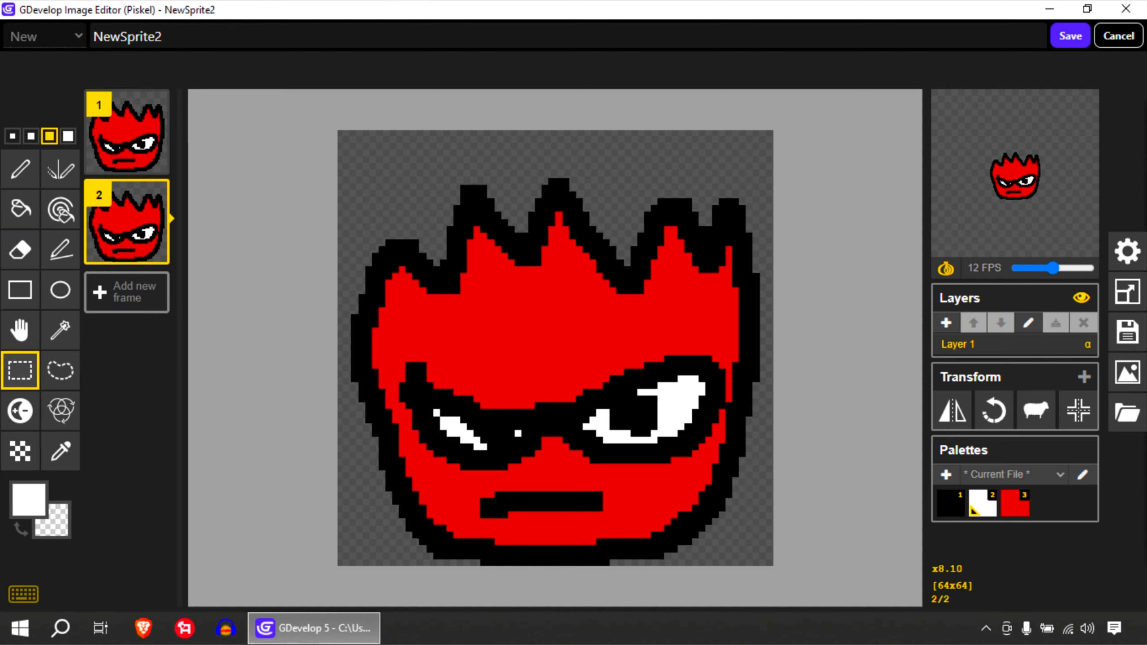
left_click_drag(317, 146, 777, 477)
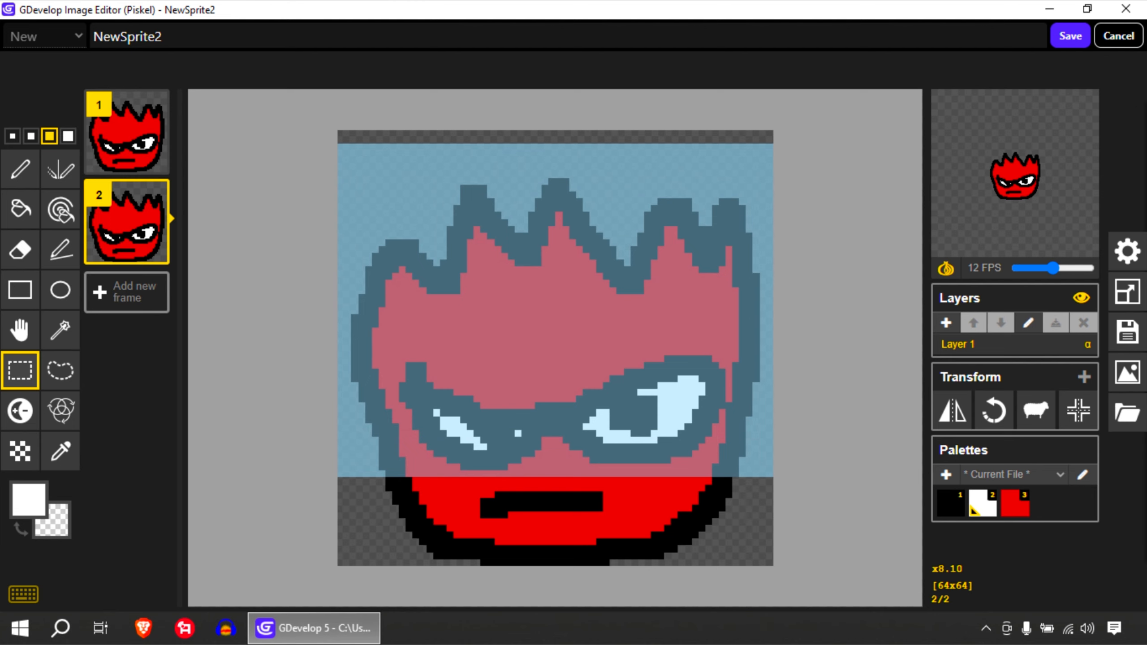
left_click_drag(653, 359, 654, 372)
left_click(681, 135)
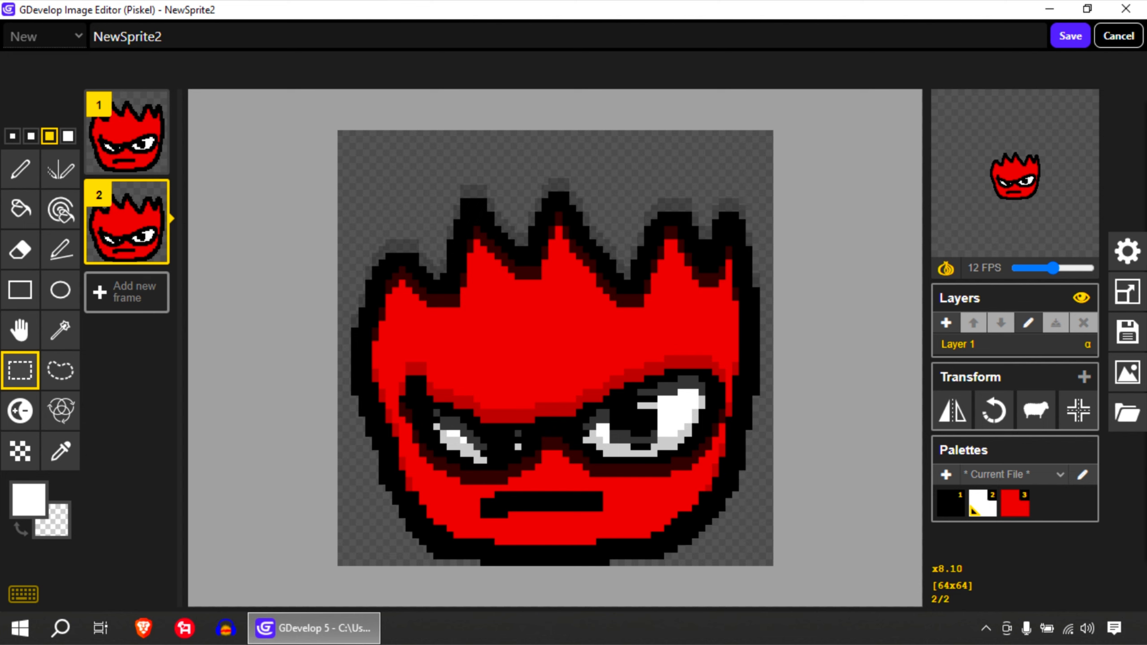
Step: Save the two-frame drawing to NewSprite2 and set its animation to loop
left_click(1070, 37)
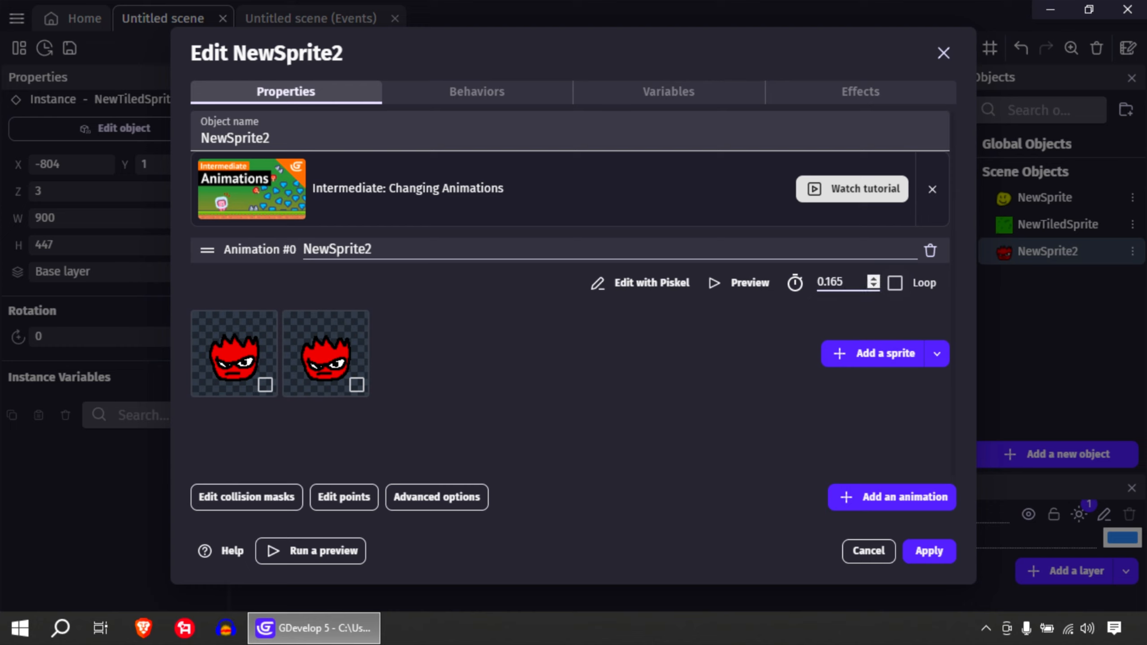
left_click(894, 283)
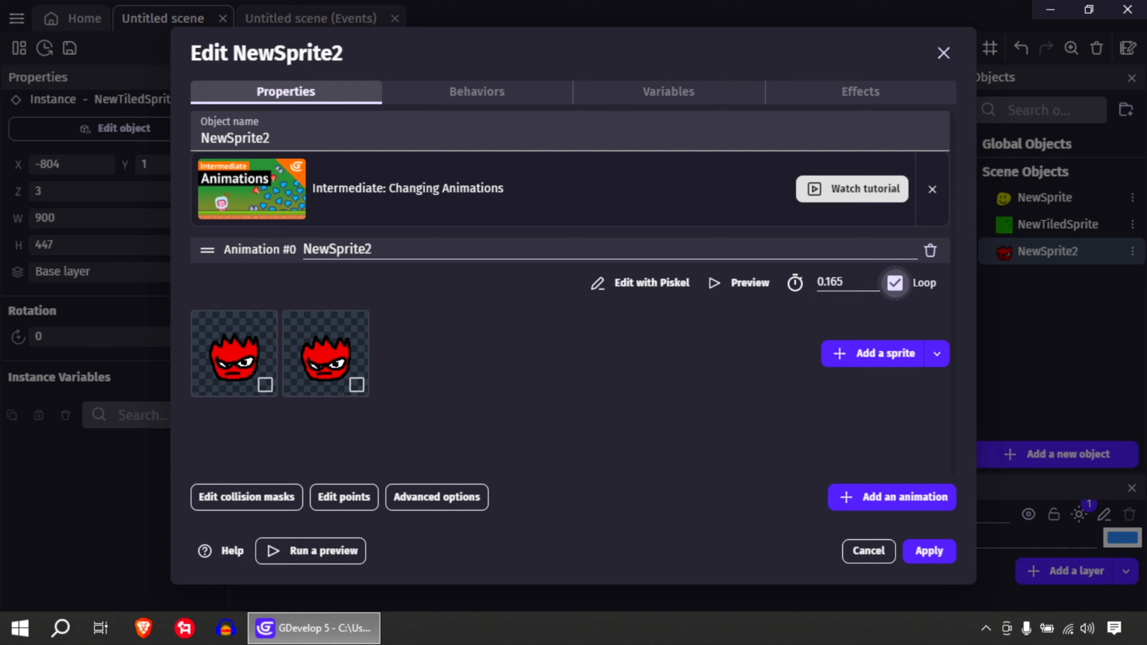
Step: Play back NewSprite2's two-frame animation and apply the object's changes
left_click(737, 283)
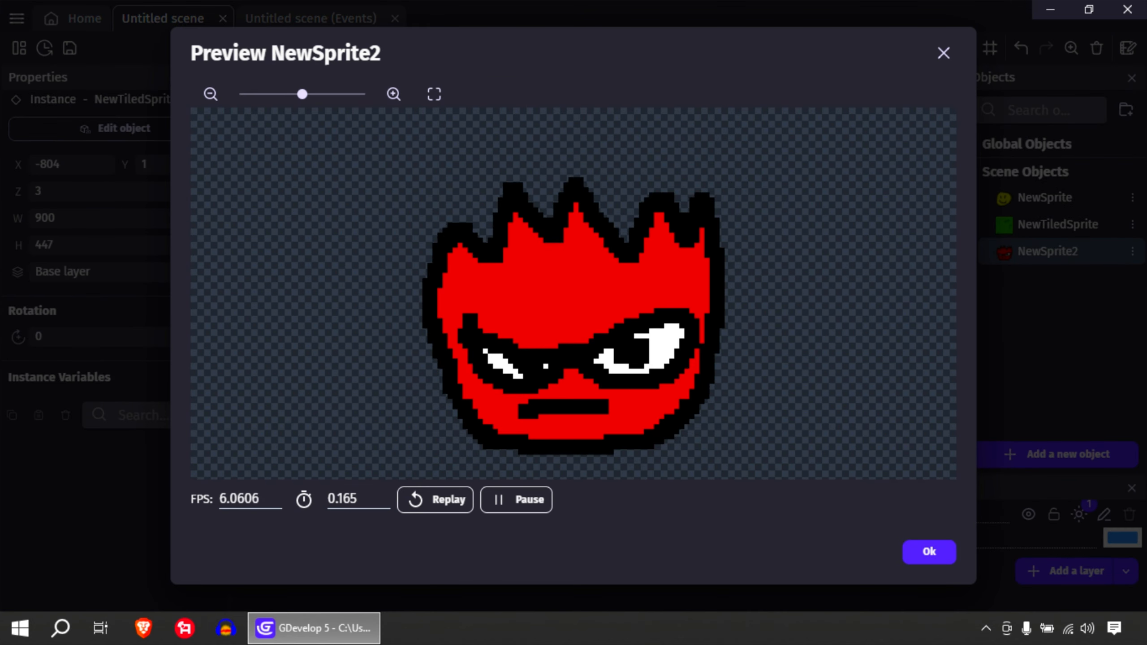
left_click(944, 53)
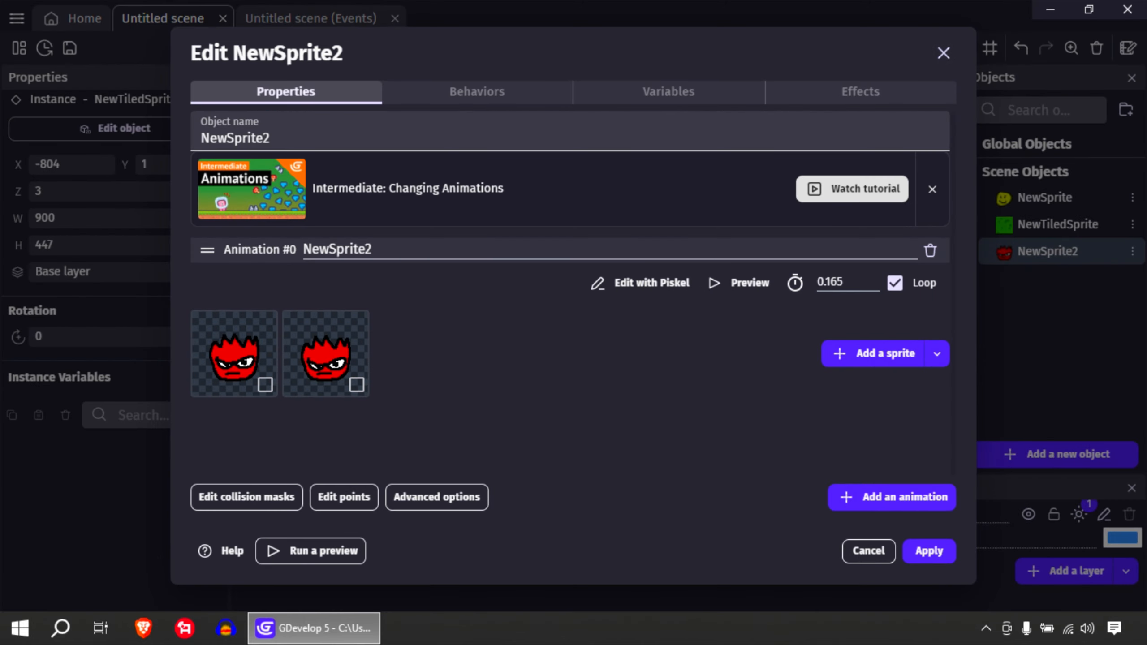
left_click(929, 550)
Step: Move the red enemy to about X 996, Y 378 near the grass, and show the scene's grid and mask
left_click(686, 308)
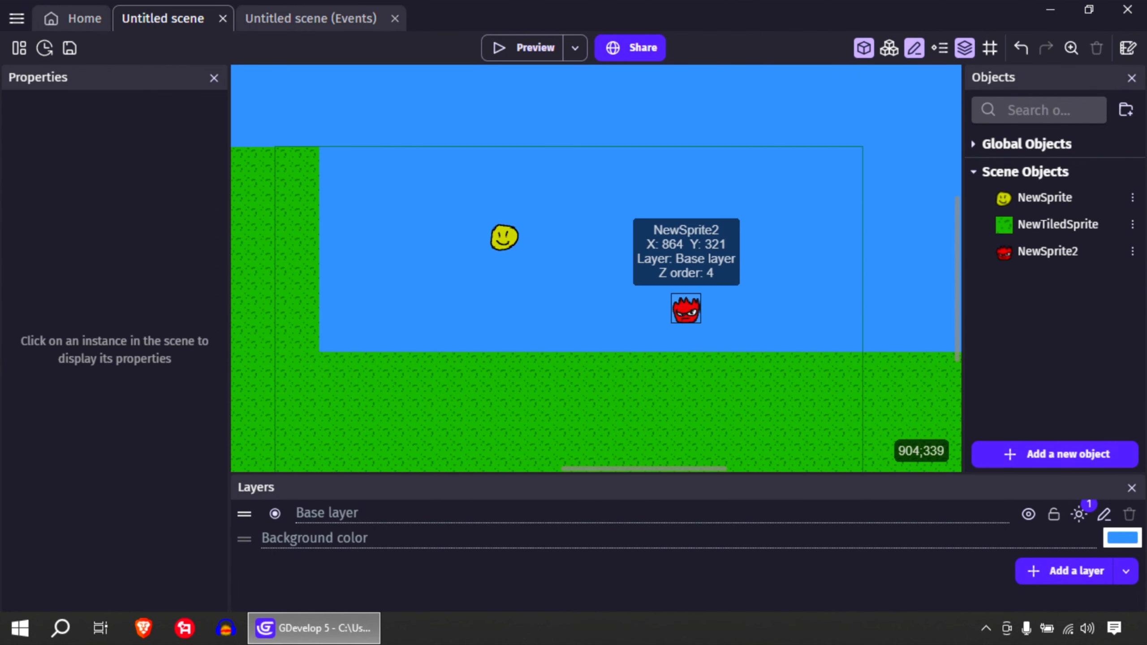
left_click_drag(690, 313, 750, 339)
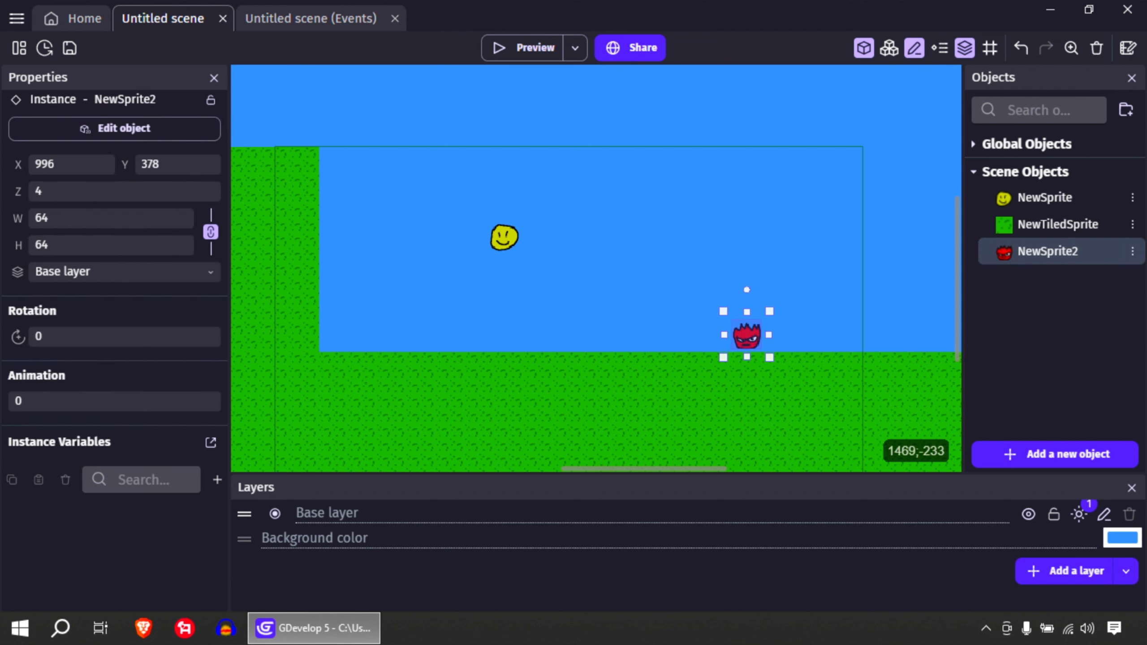
left_click(990, 48)
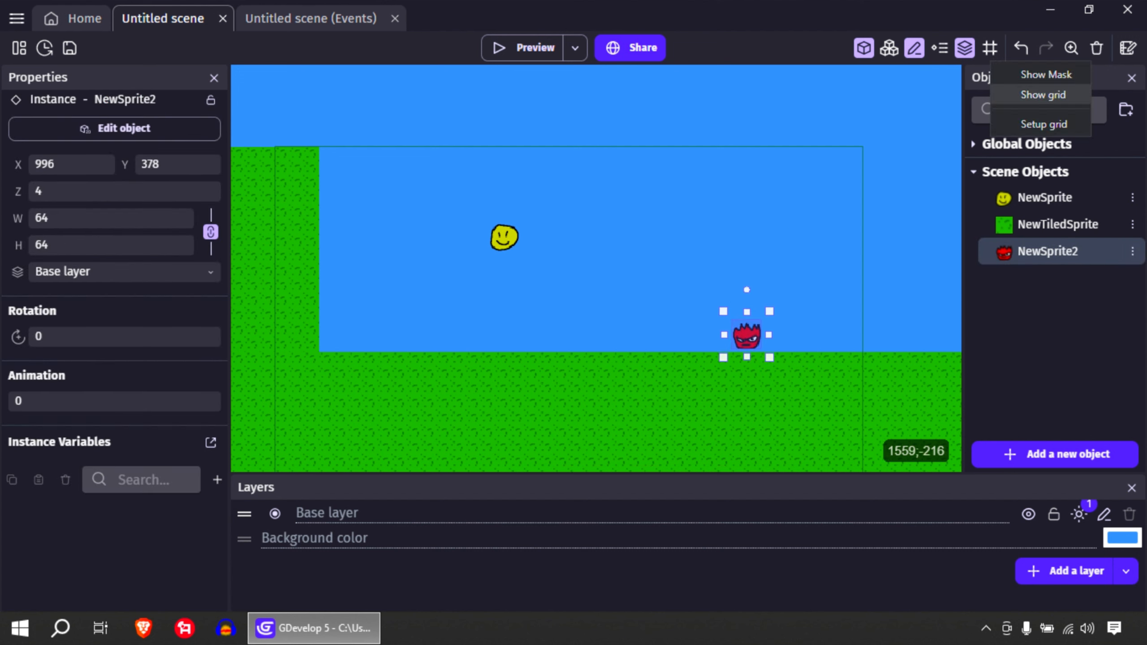
left_click(1043, 95)
left_click(989, 48)
left_click(1046, 74)
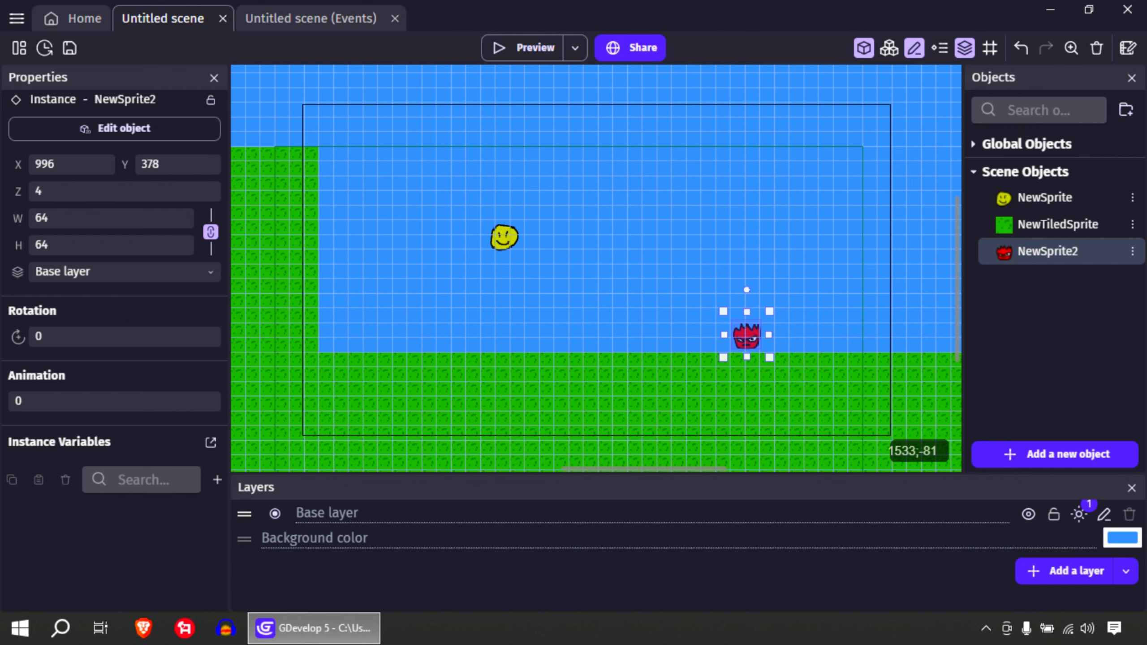
Step: Align the red enemy with the grass surface and place a second NewSprite2 on the ground farther to its right
mouse_move(747, 334)
left_mouse_down()
mouse_move(745, 323)
mouse_move(745, 338)
left_mouse_up()
left_click(814, 269)
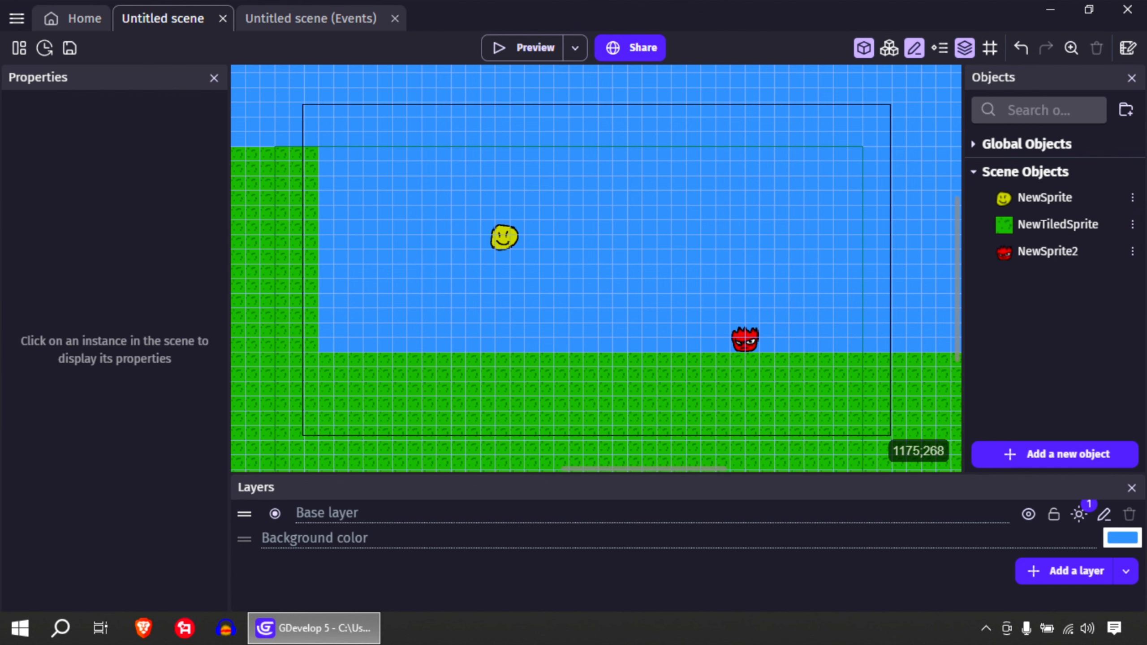
middle_click_drag(825, 320, 760, 326)
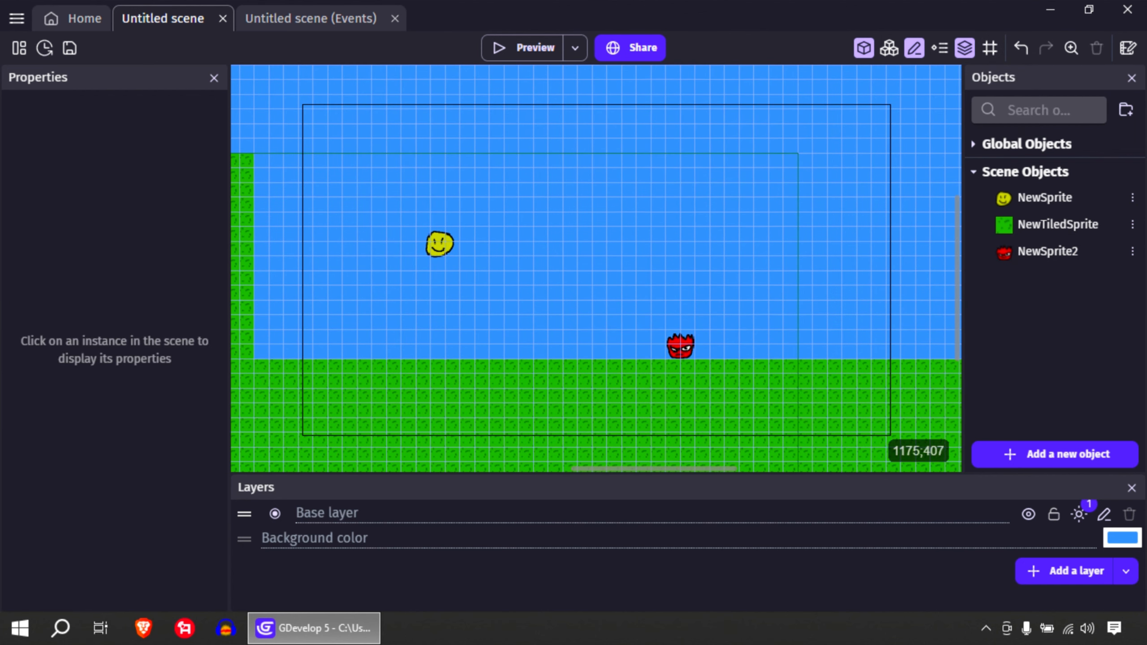
left_click_drag(1048, 251, 842, 346)
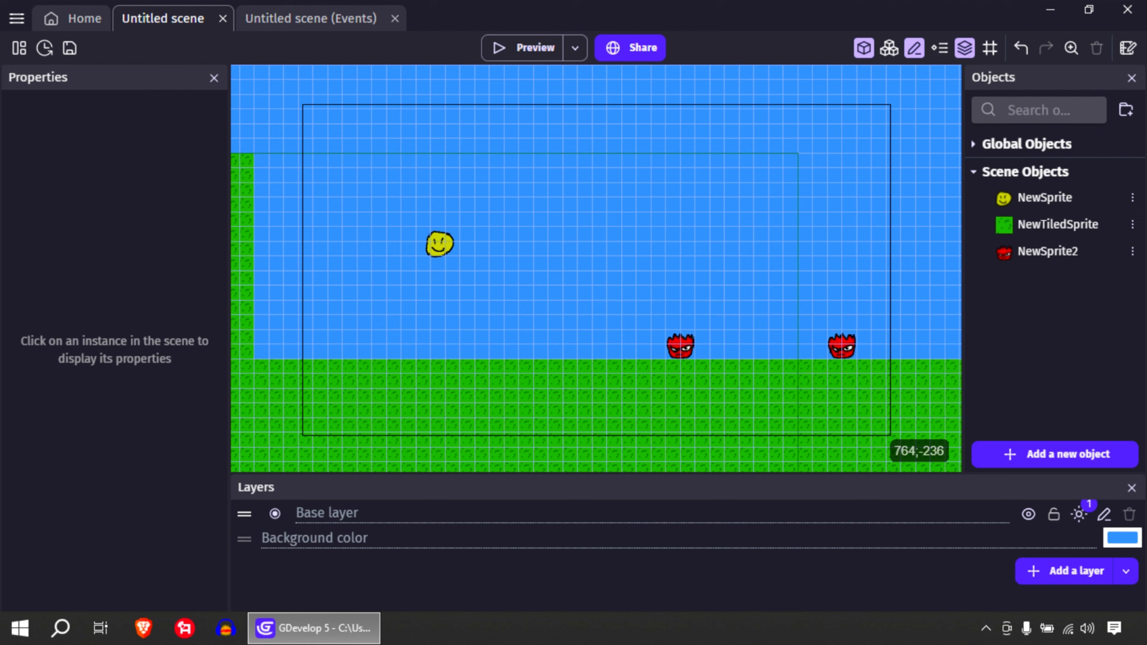
Step: Preview the game, moving and jumping the smiley around both red enemies, and close the preview
left_click(524, 48)
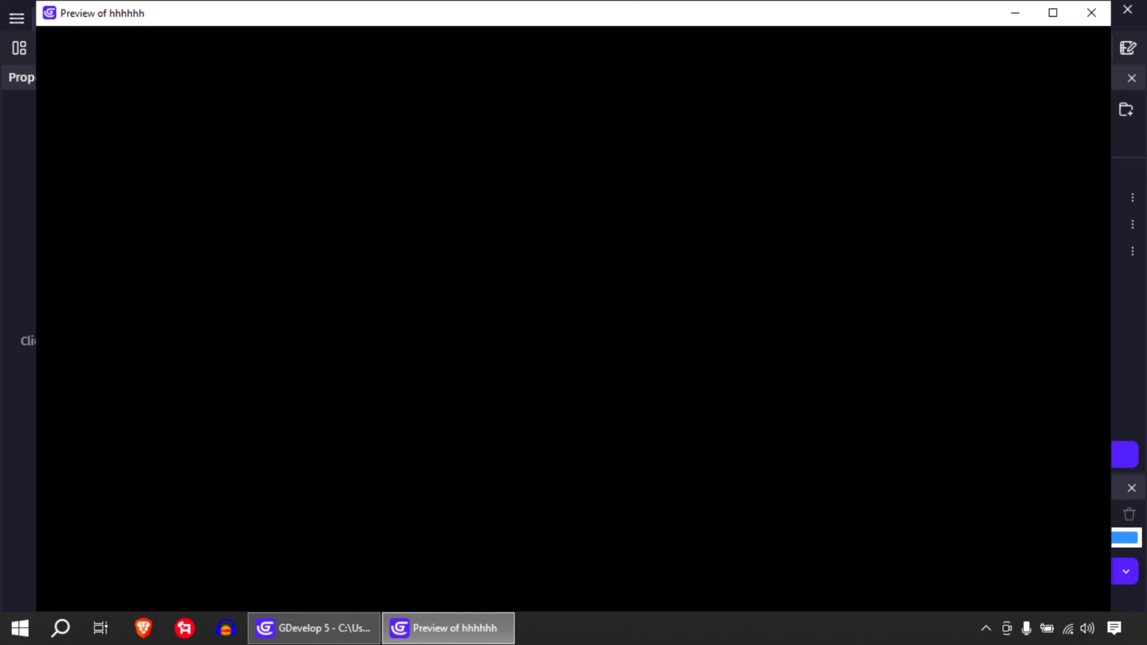
key("Right")
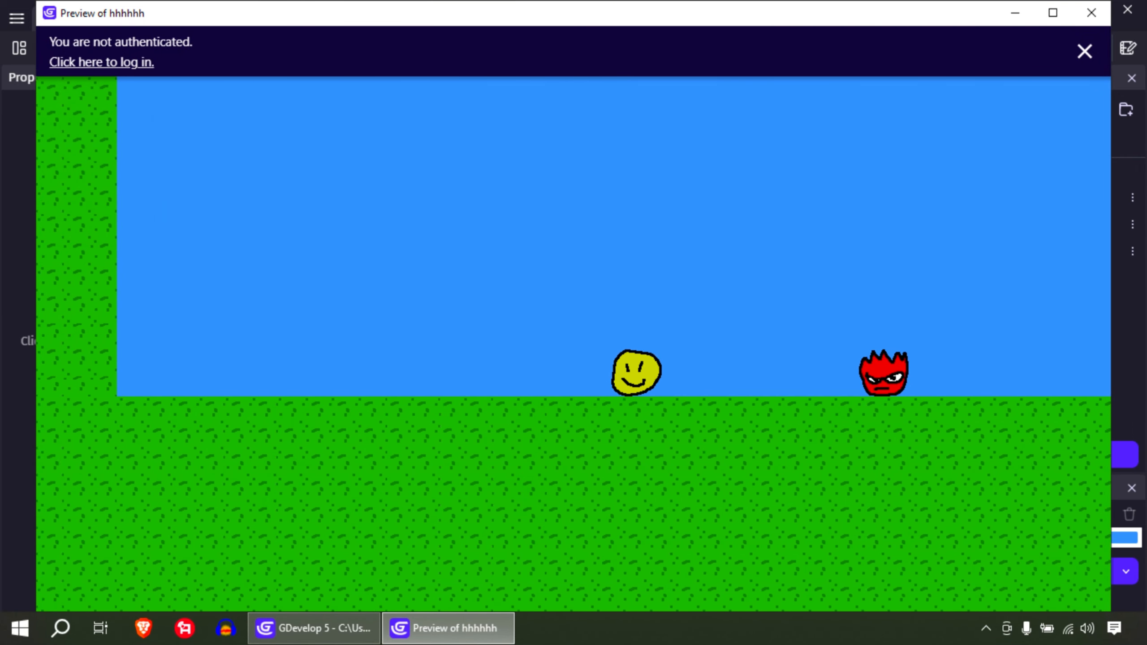
key("space")
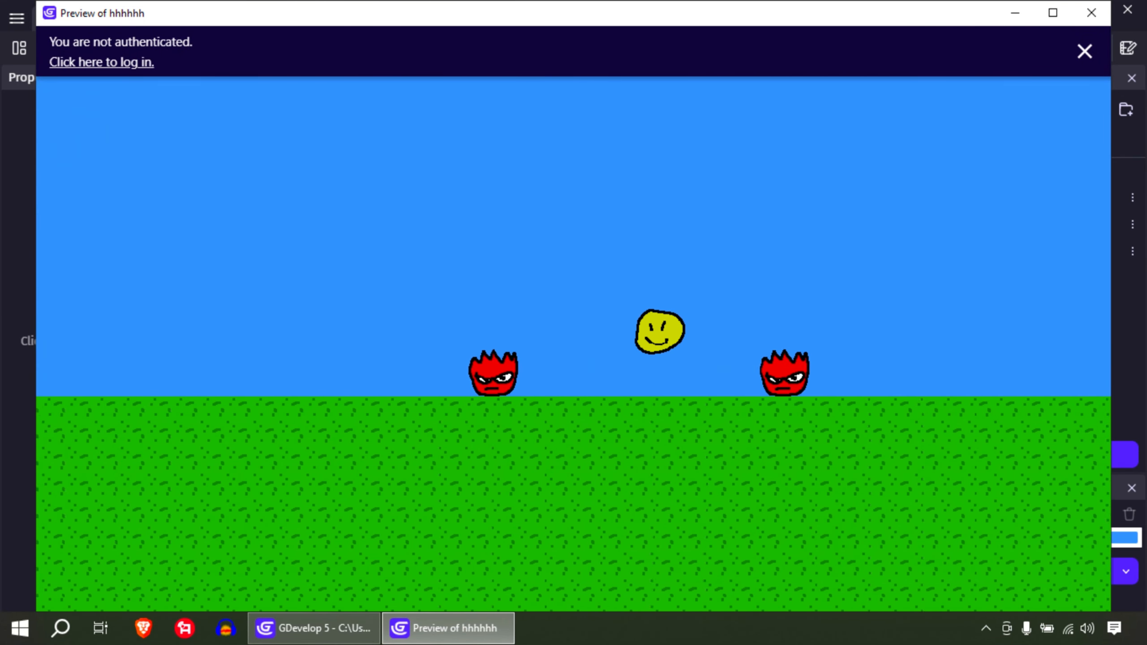
key("Left")
key("space")
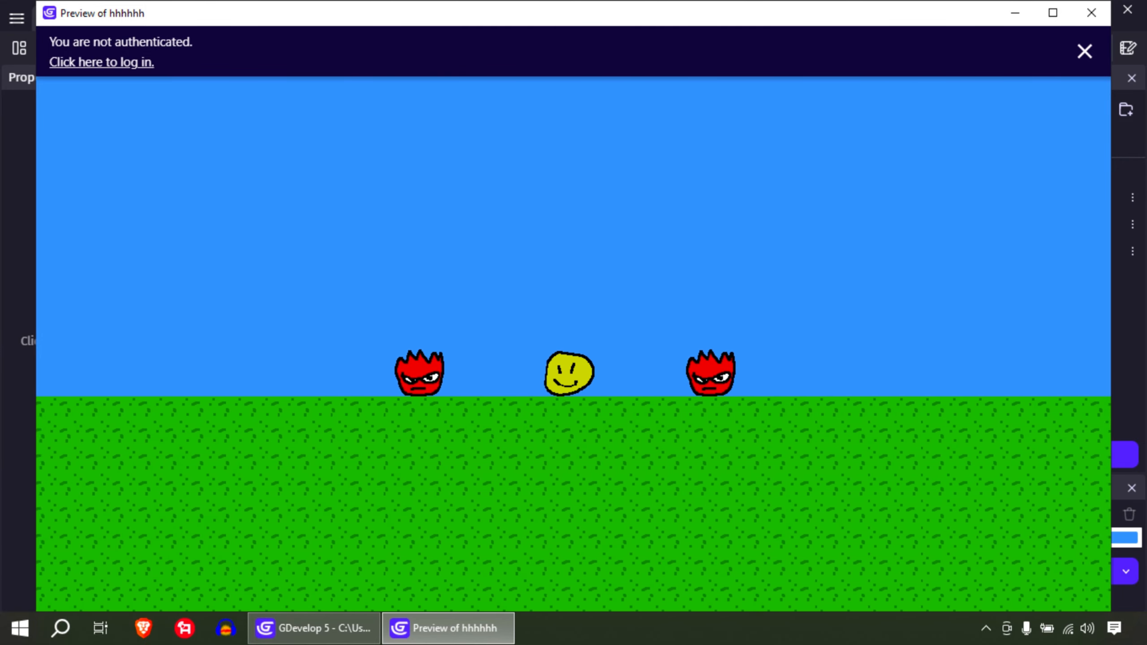
left_click(1091, 12)
mouse_move(654, 258)
middle_mouse_down()
mouse_move(606, 253)
mouse_move(643, 254)
middle_mouse_up()
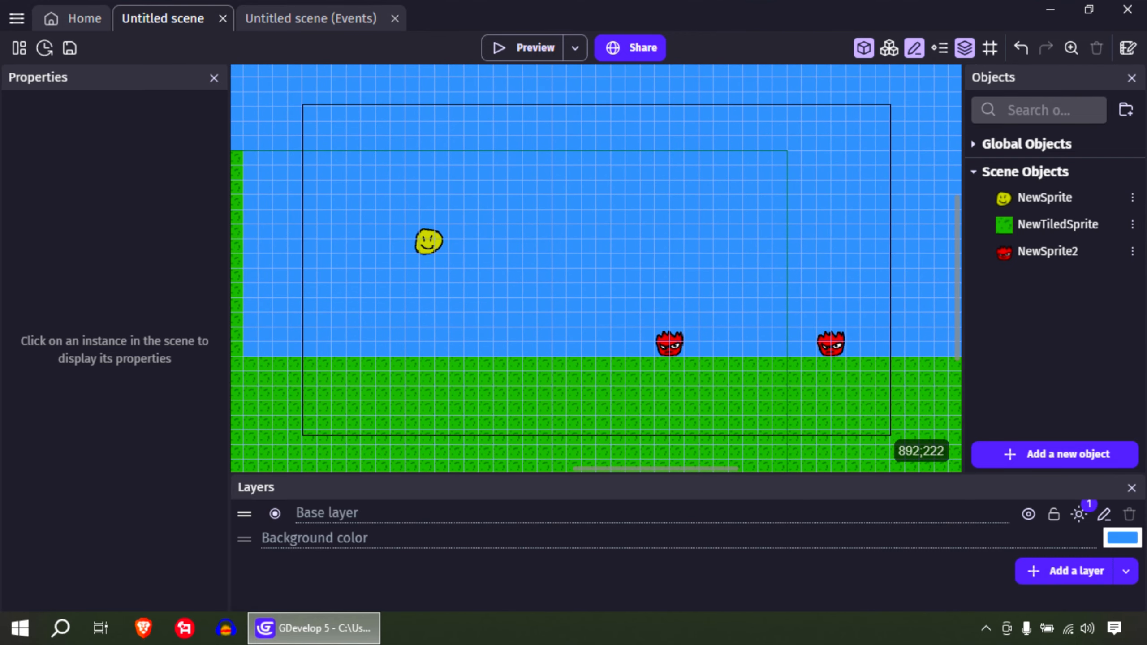
middle_click_drag(626, 250, 613, 254)
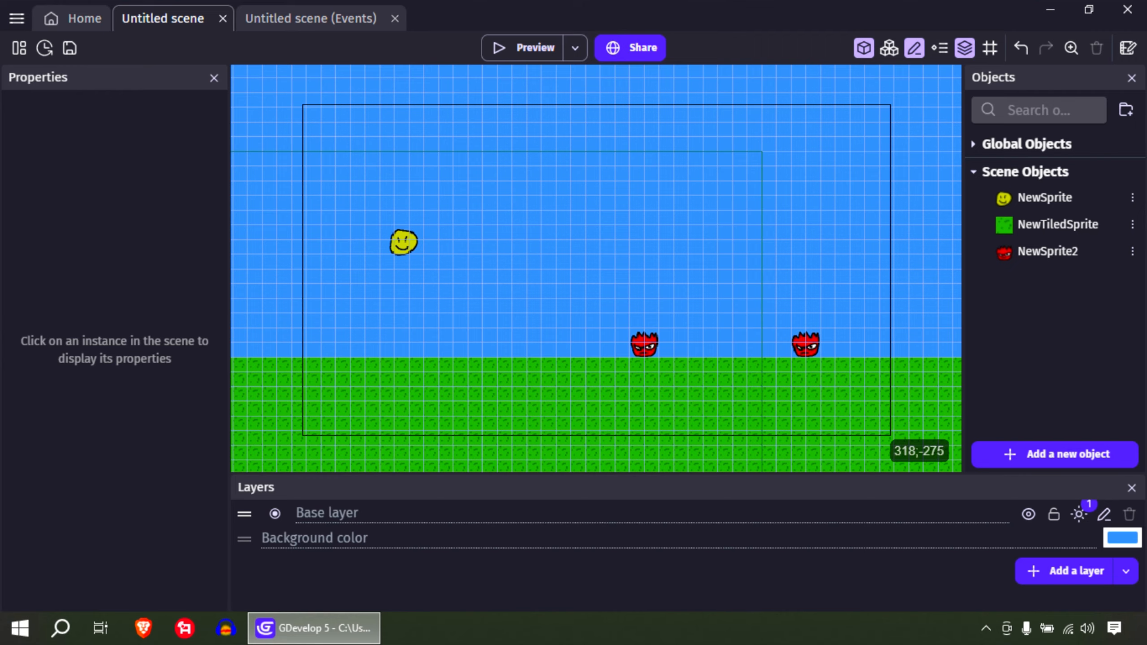
Step: Add a new scene event with a Collision condition that tests NewSprite against NewSprite2
left_click(321, 21)
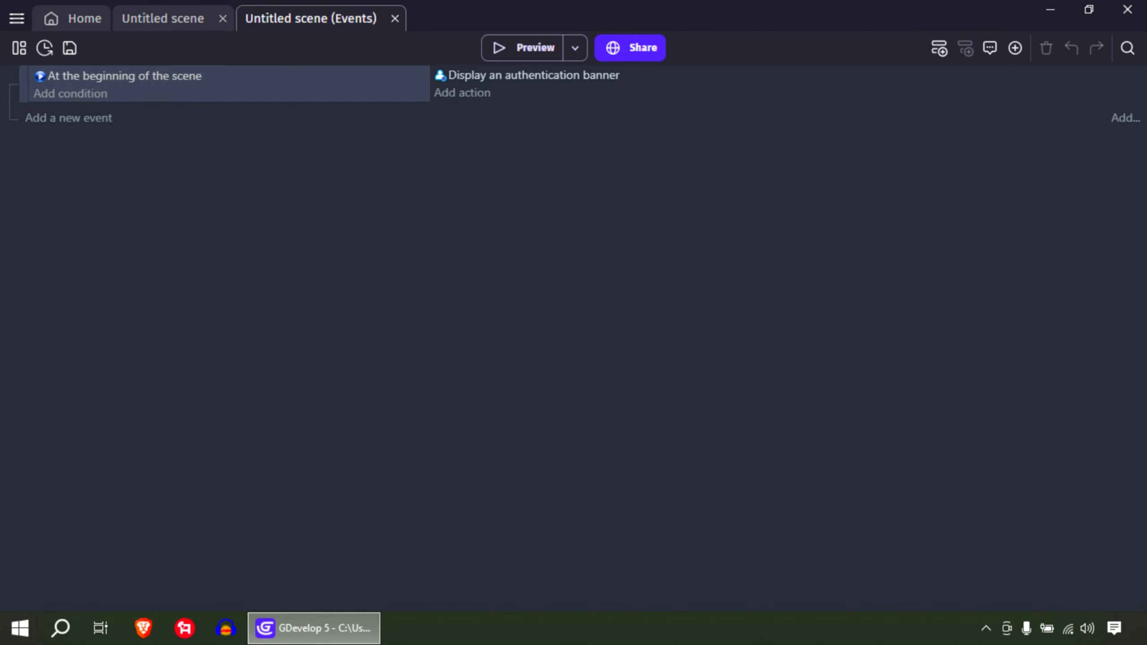
left_click(69, 118)
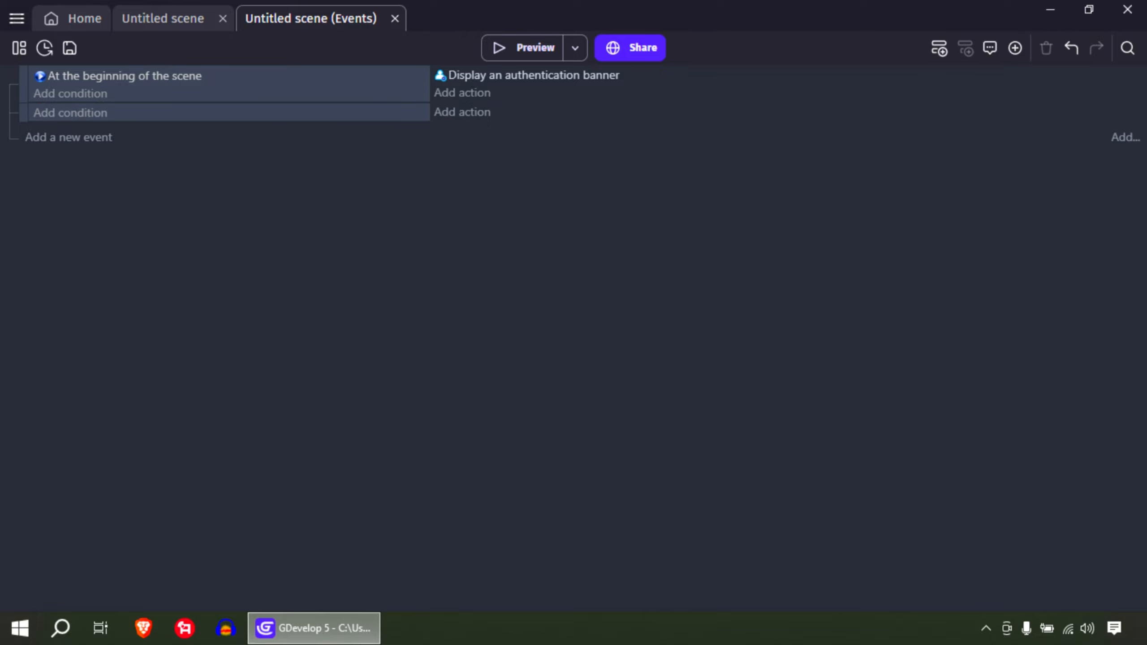
left_click(70, 113)
left_click(114, 165)
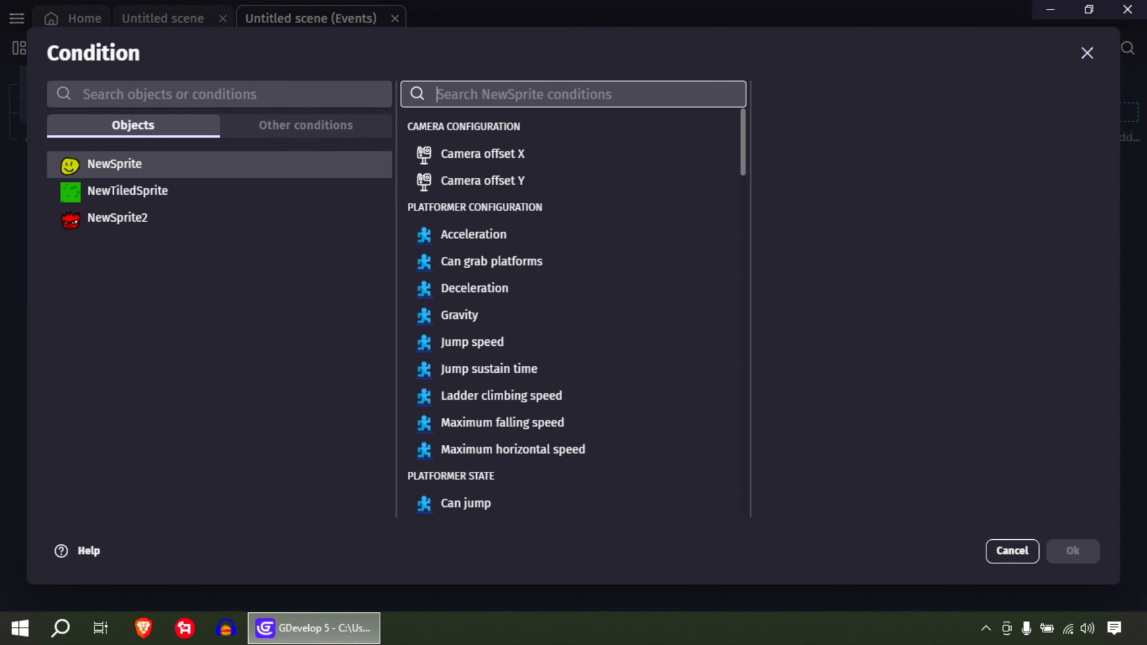
type("coll")
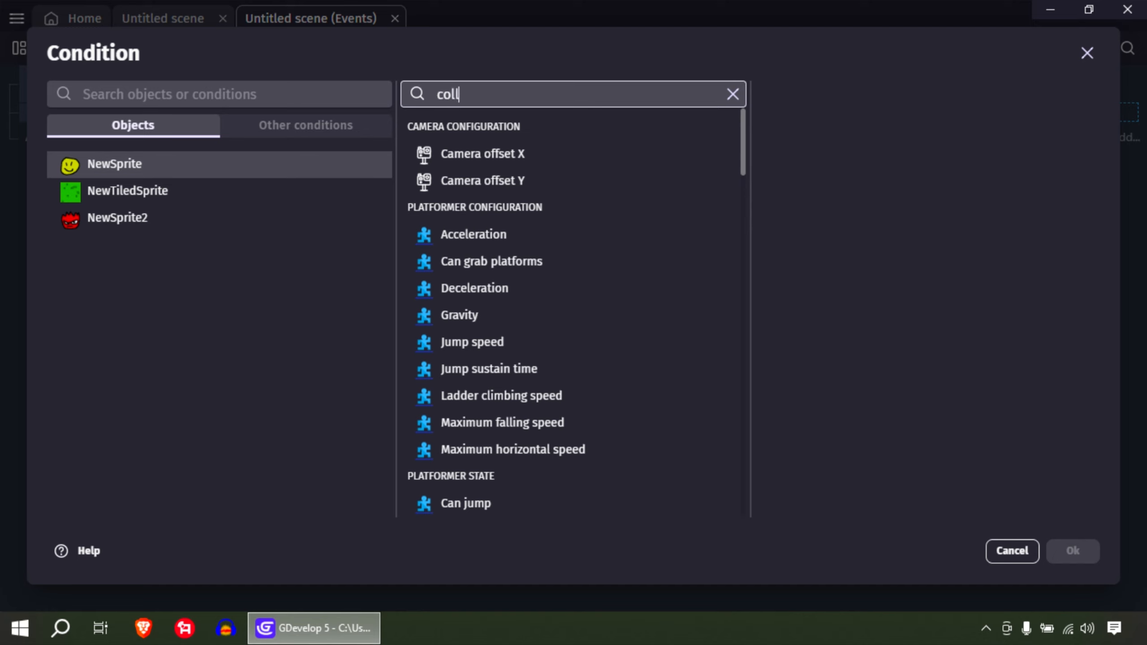
left_click(464, 135)
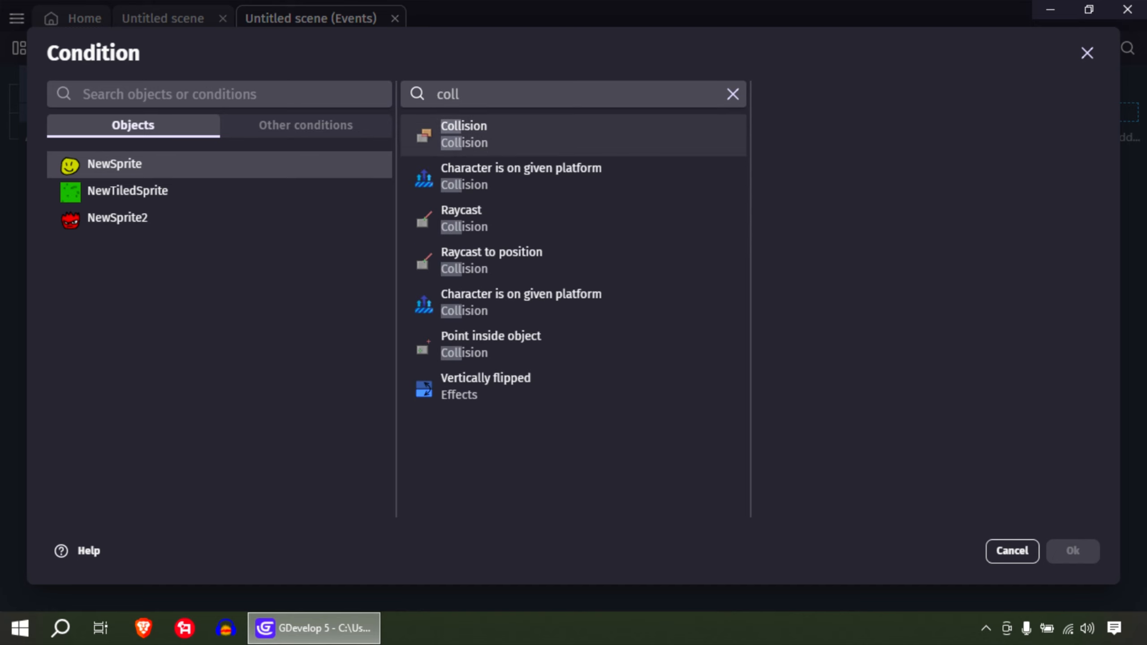
key("Down")
key("Down")
key("Down")
key("Return")
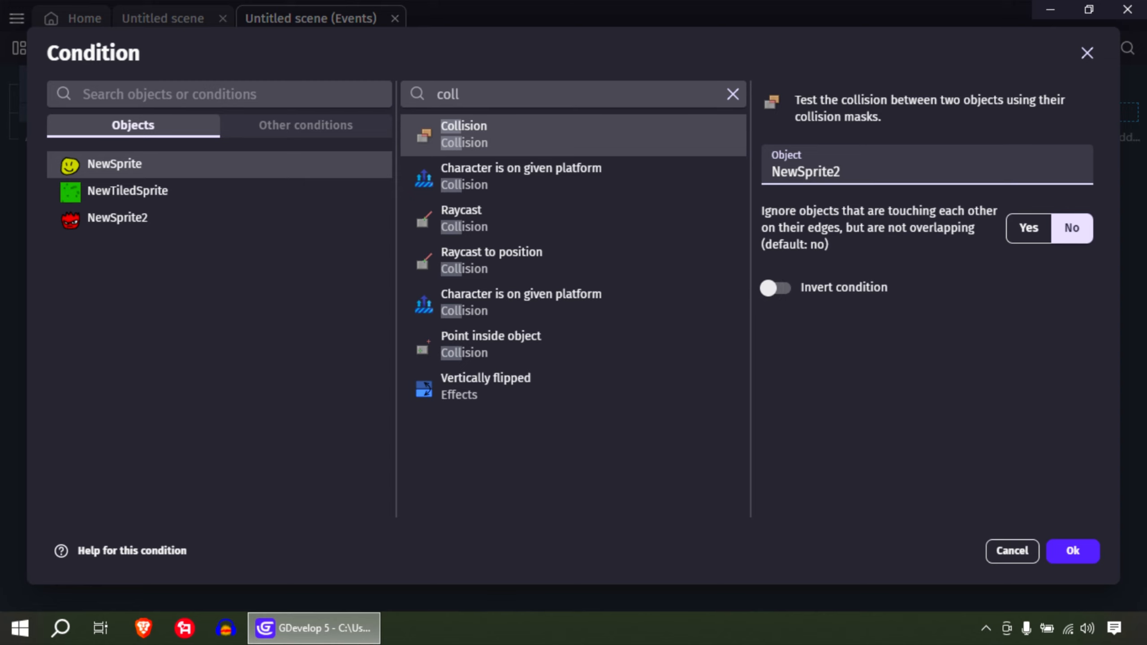
key("Return")
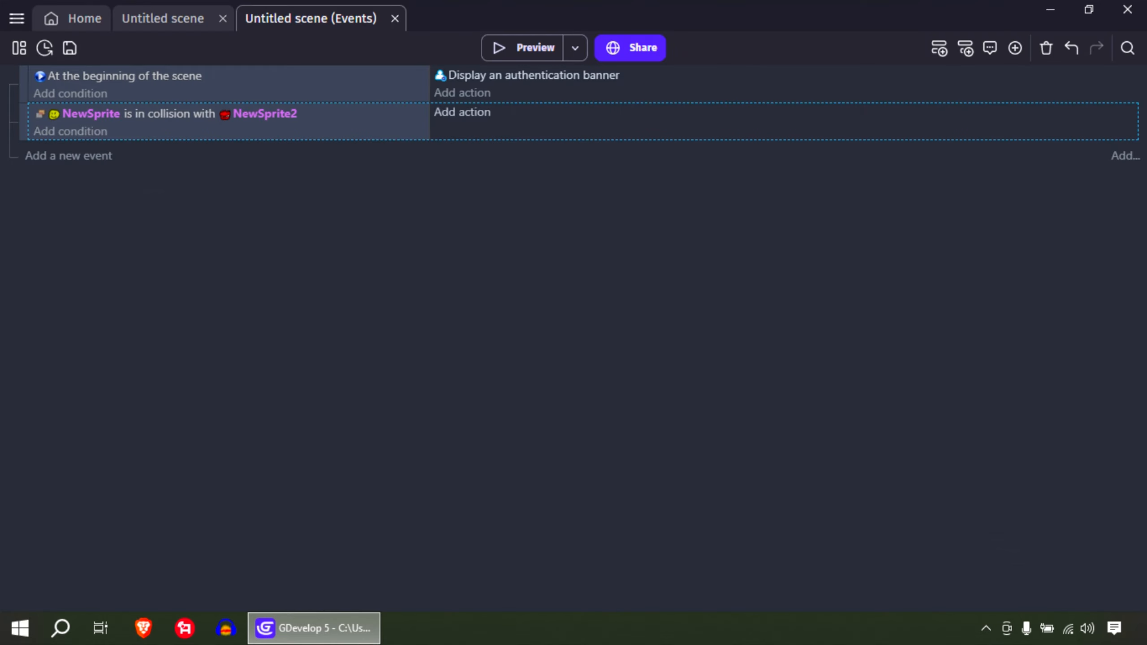
Step: Give the collision event a Change the scene action that restarts Untitled scene
left_click(462, 112)
left_click(306, 126)
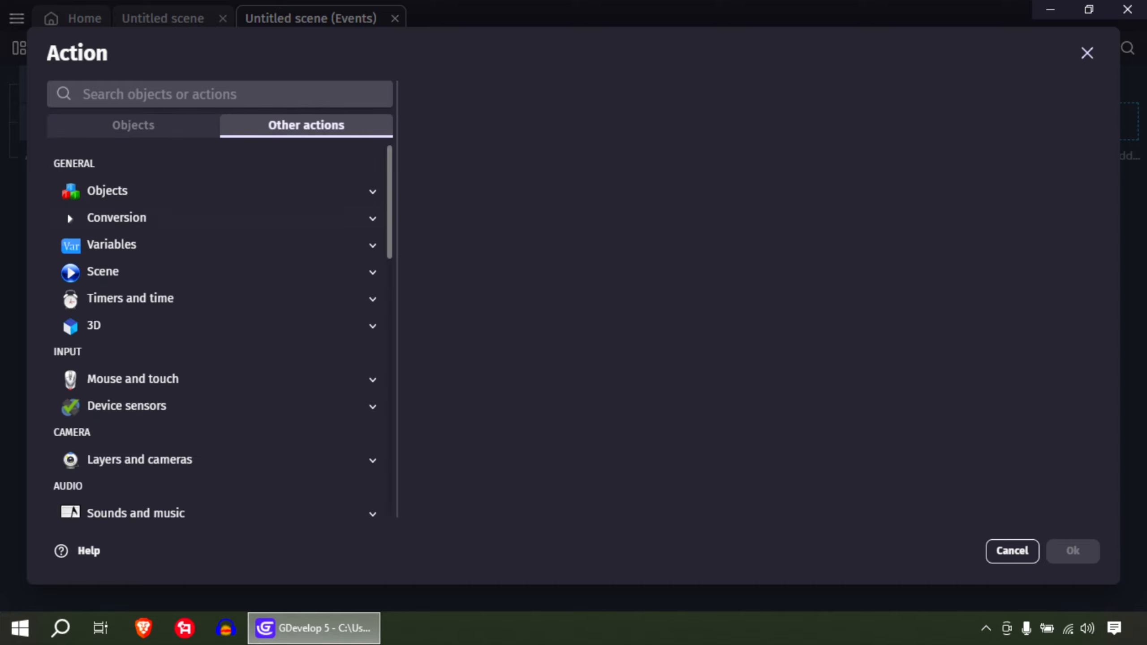
left_click(104, 271)
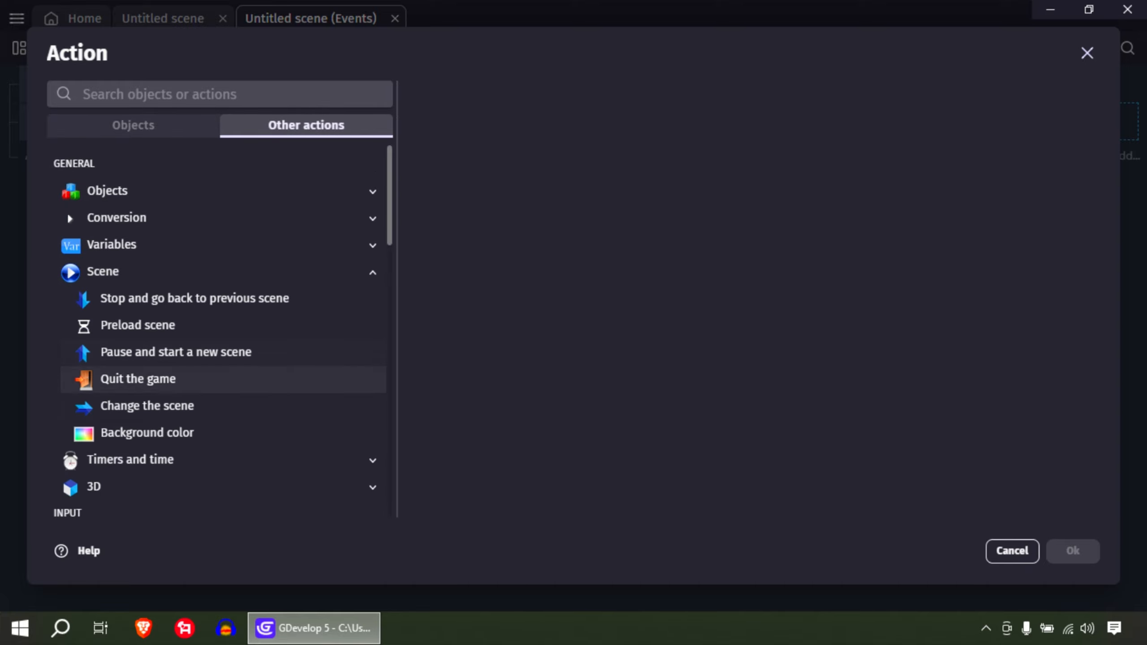
left_click(147, 406)
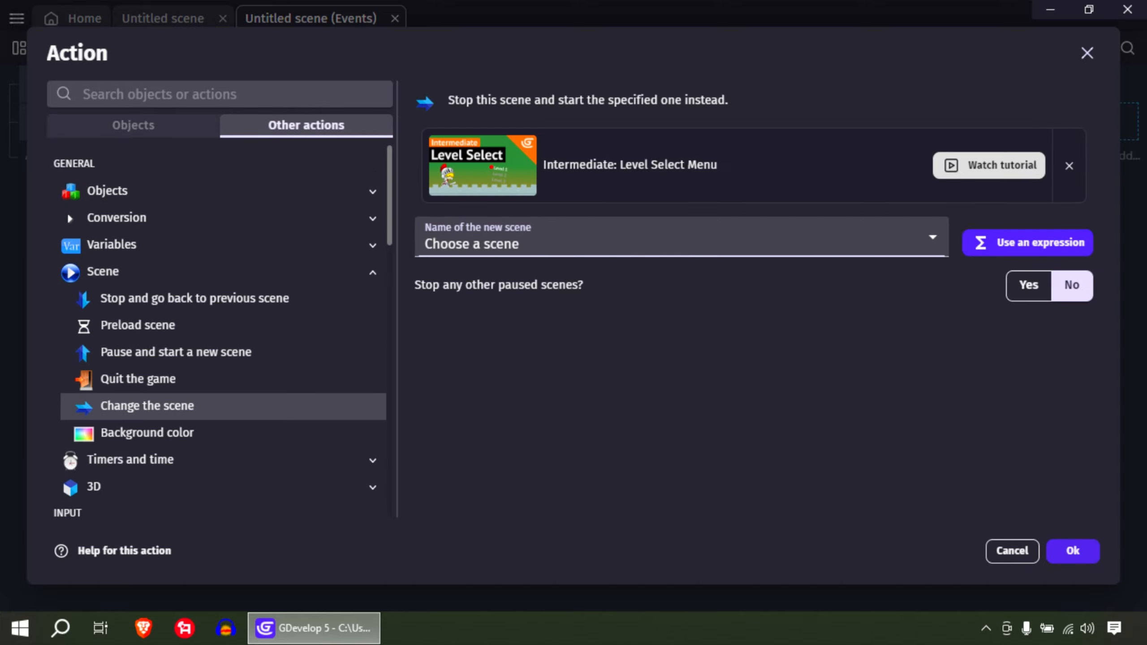
left_click(678, 239)
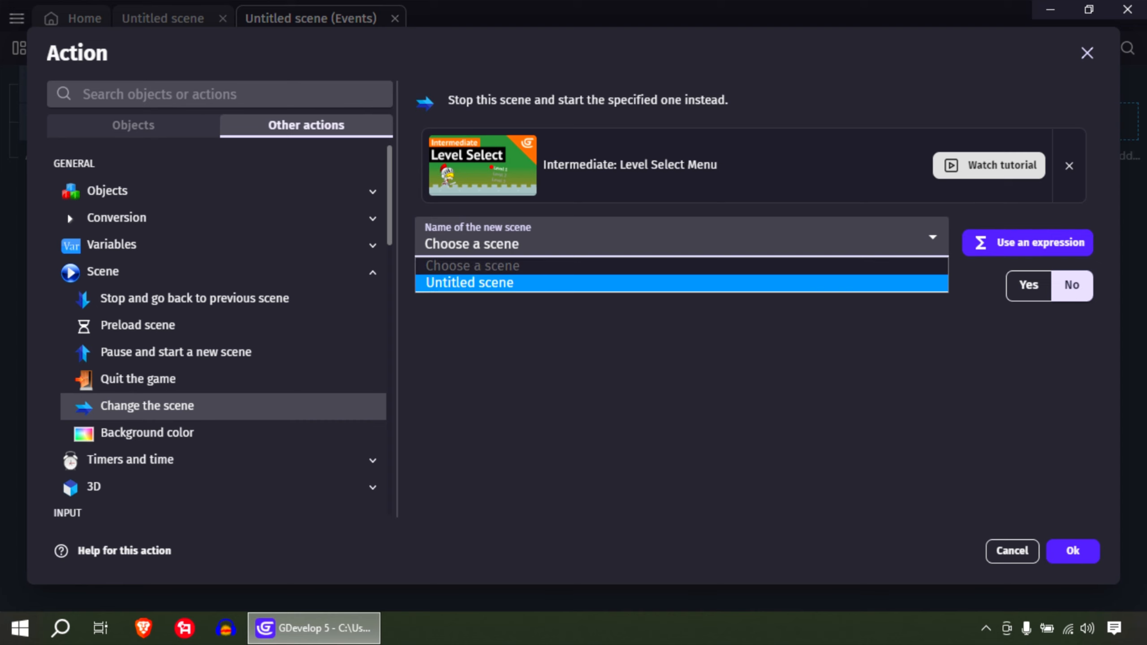
key("Return")
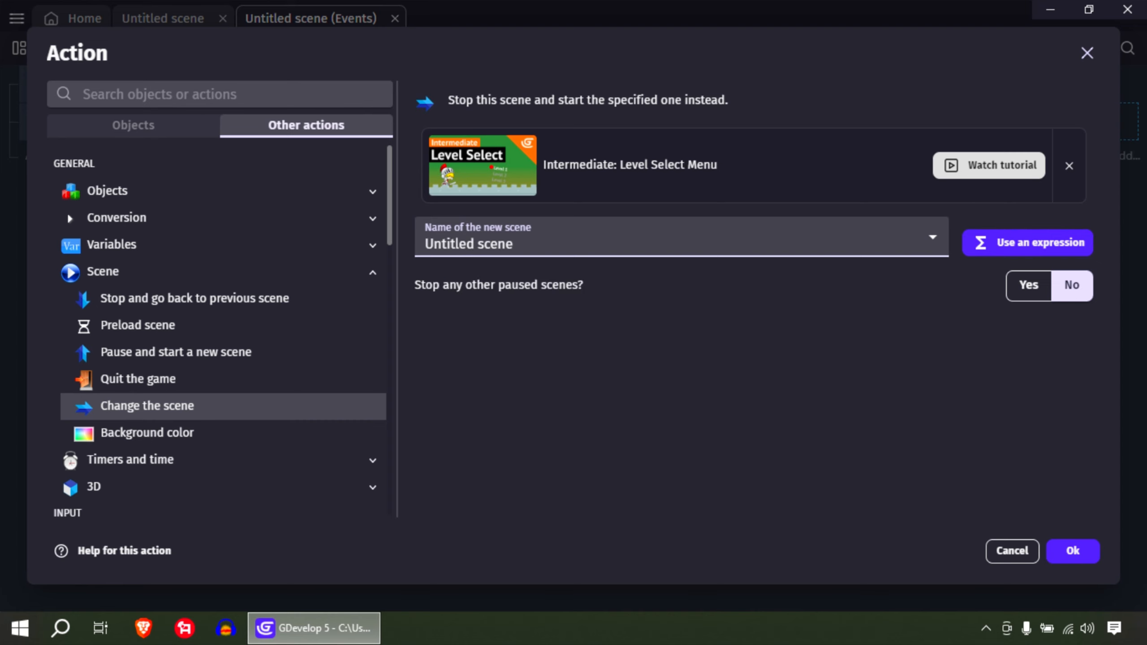
key("Return")
Step: Preview the game, moving and jumping the smiley back and forth across both red enemies to test the collision restart, and close the preview
key("F5")
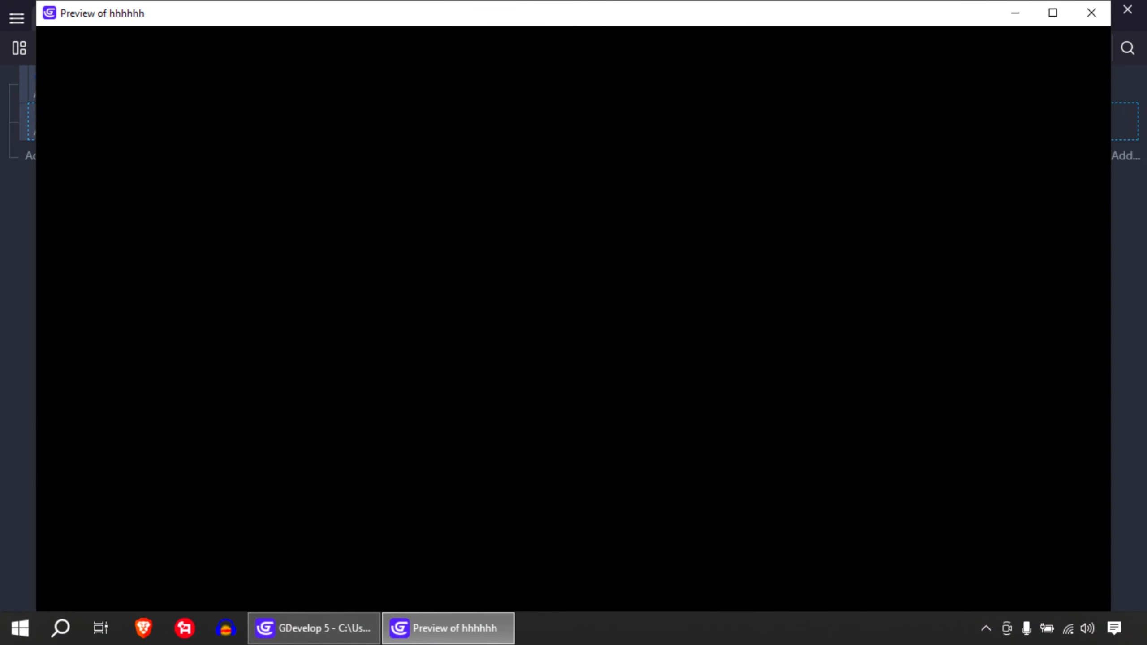
key("Right")
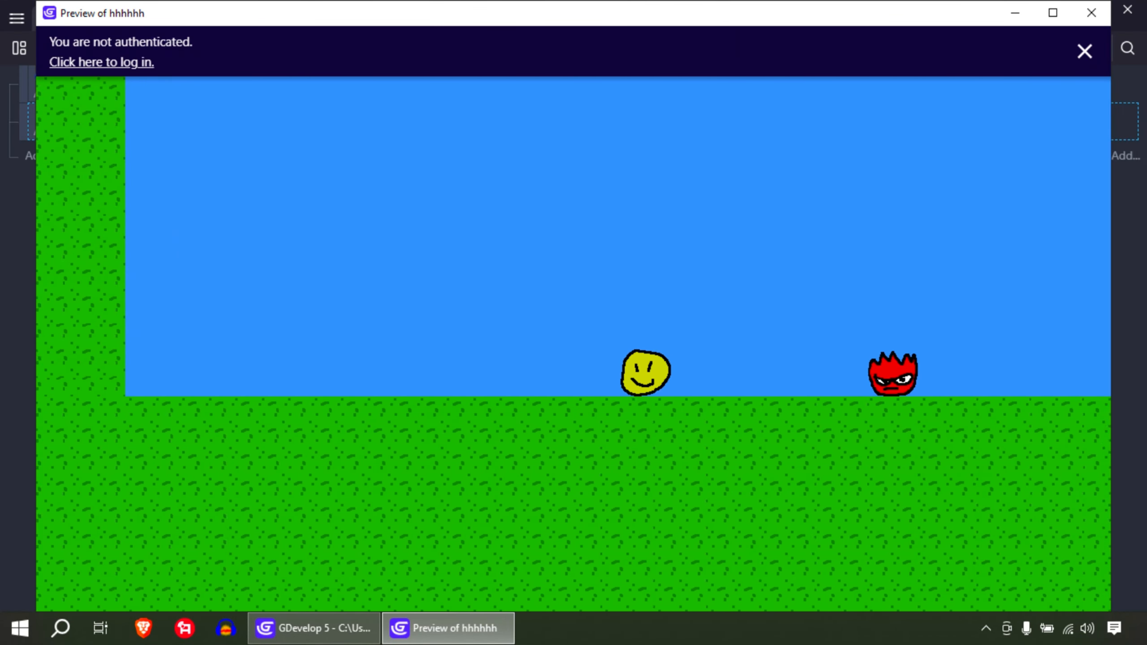
key("space")
key("Right")
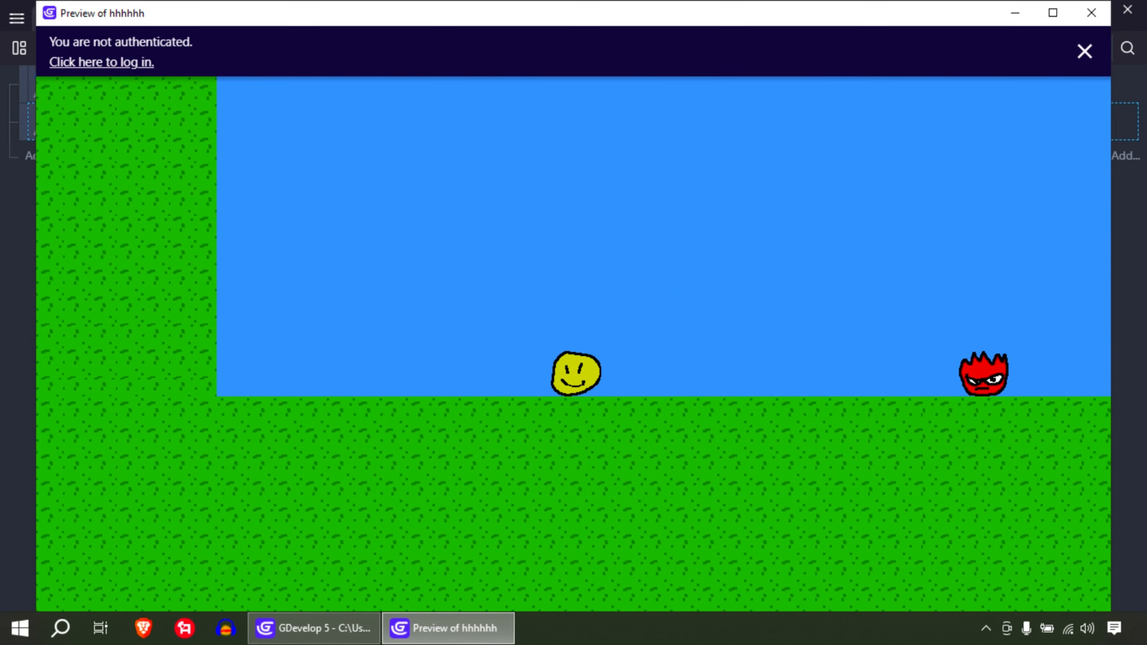
key("Right")
key("space")
key("Right")
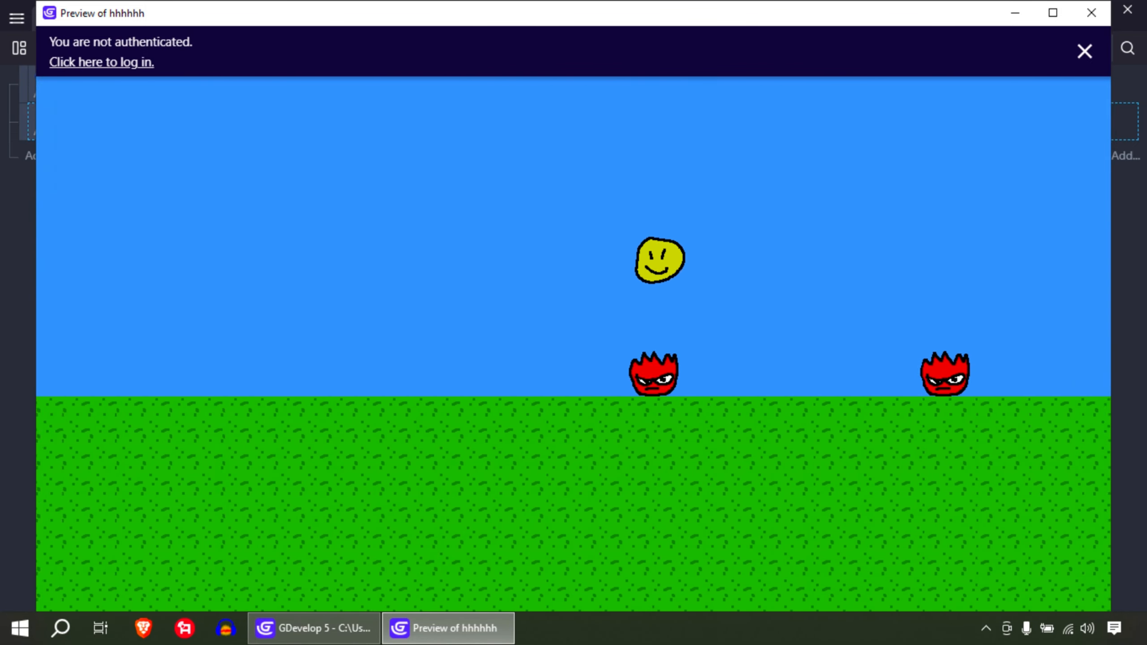
key("space")
key("Right")
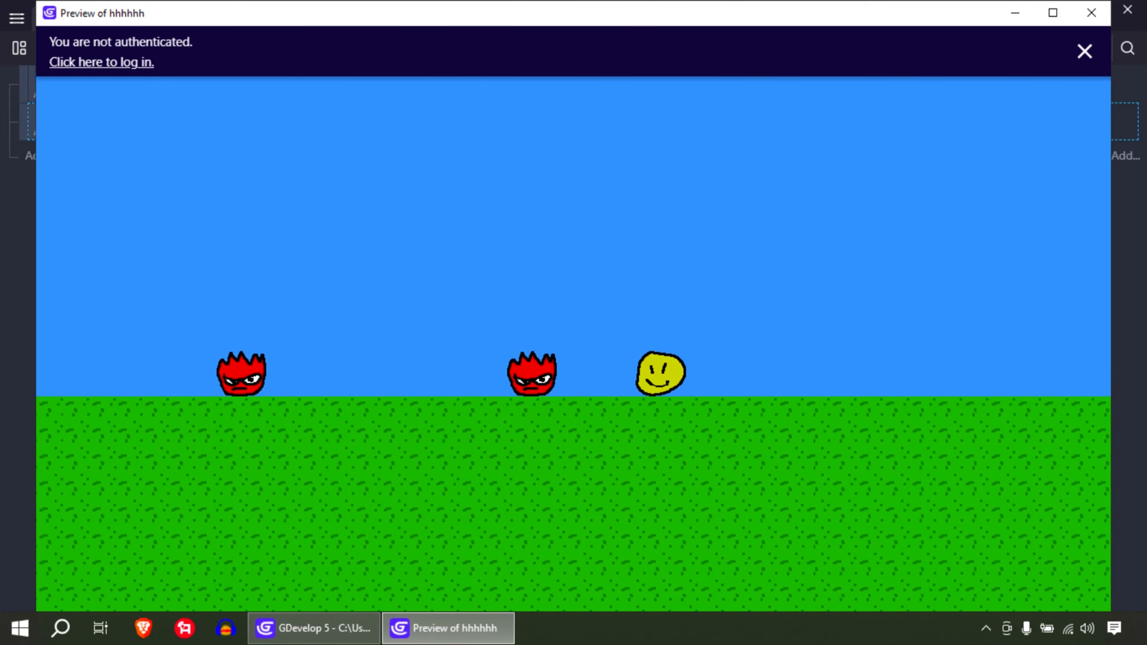
key("Left")
key("space")
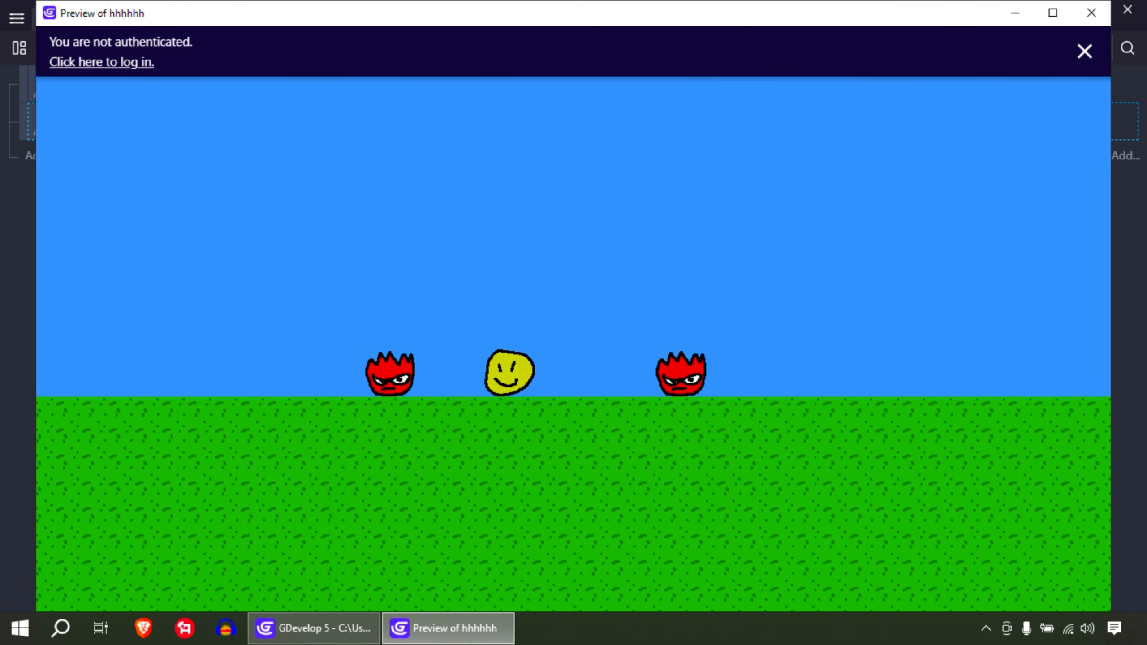
key("Right")
key("space")
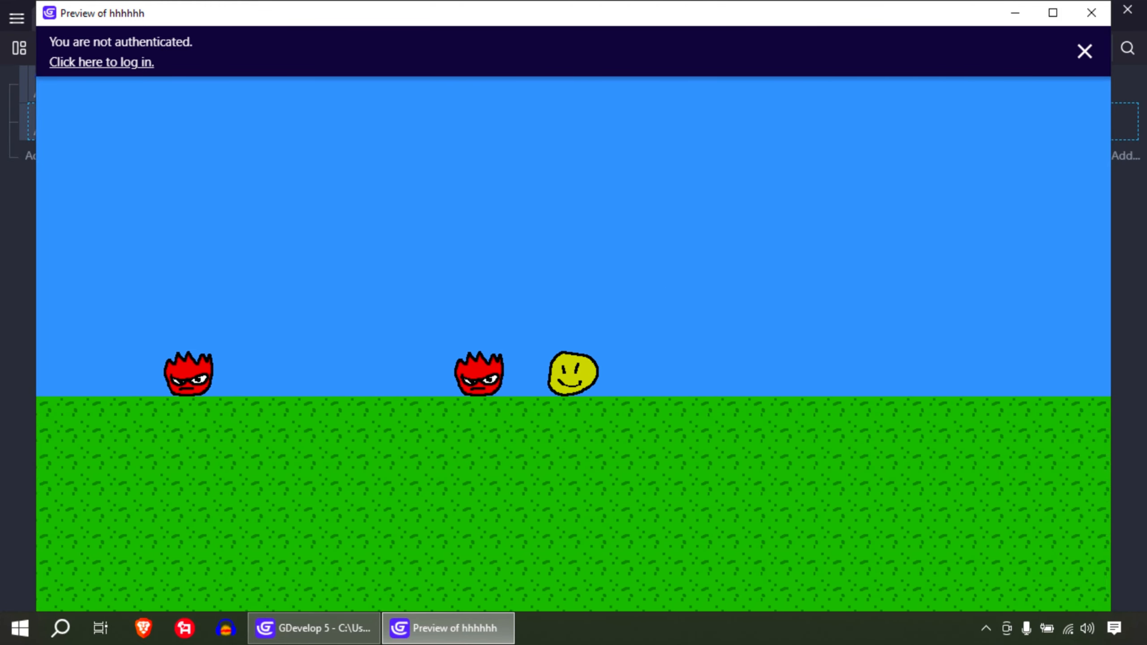
key("Left")
key("space")
key("Left")
key("space")
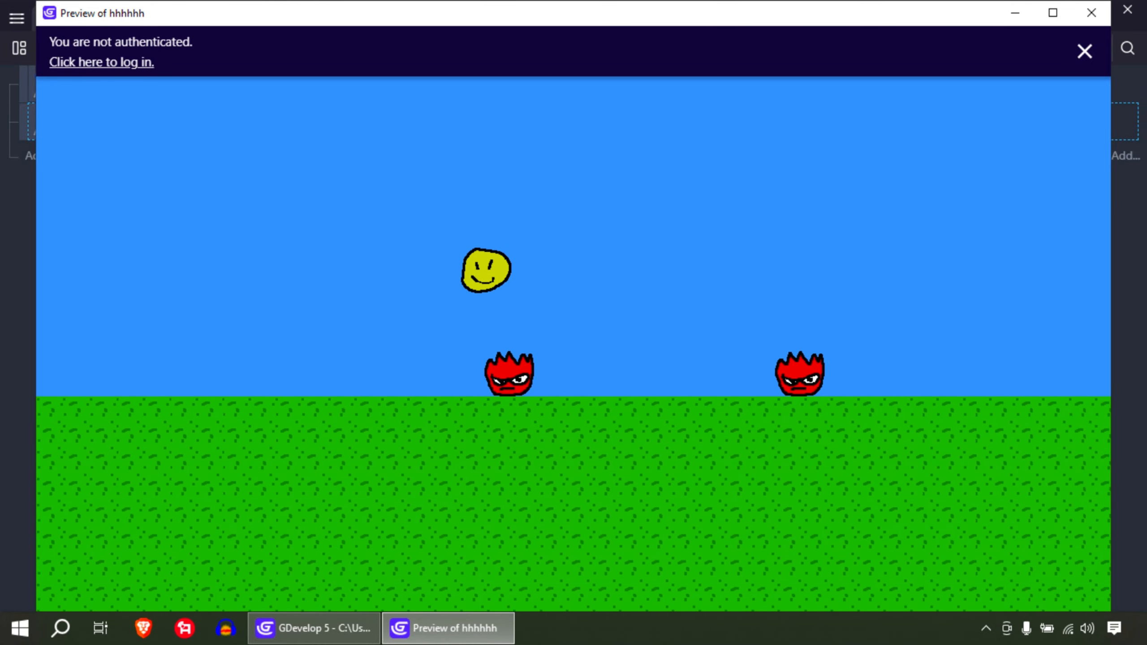
key("Right")
key("space")
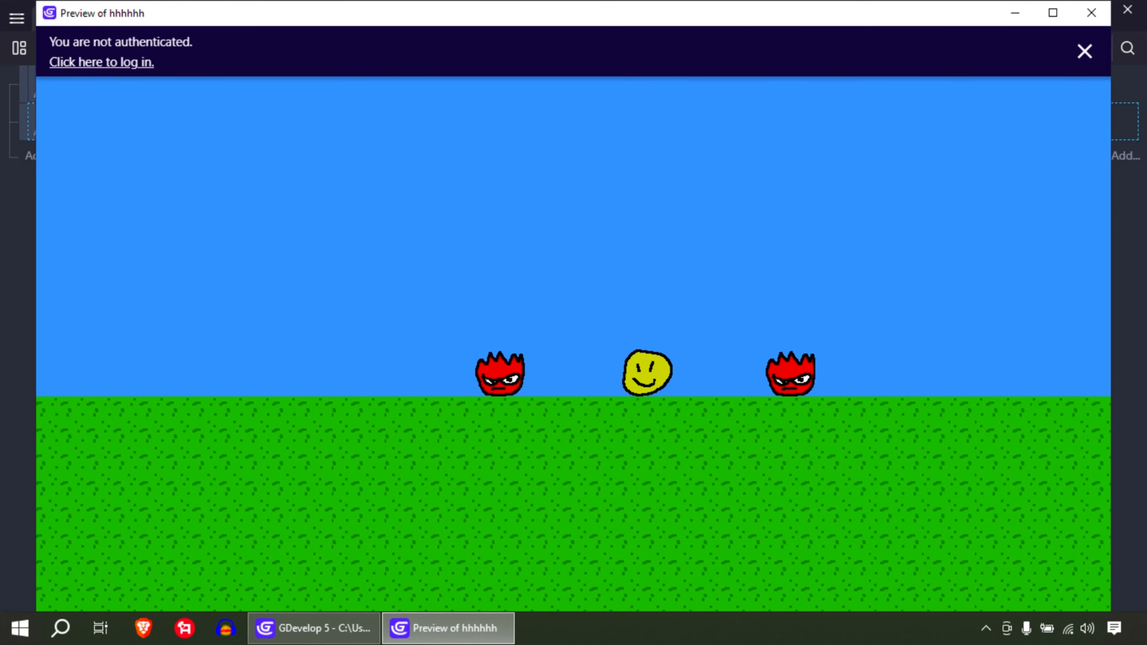
key("Right")
key("space")
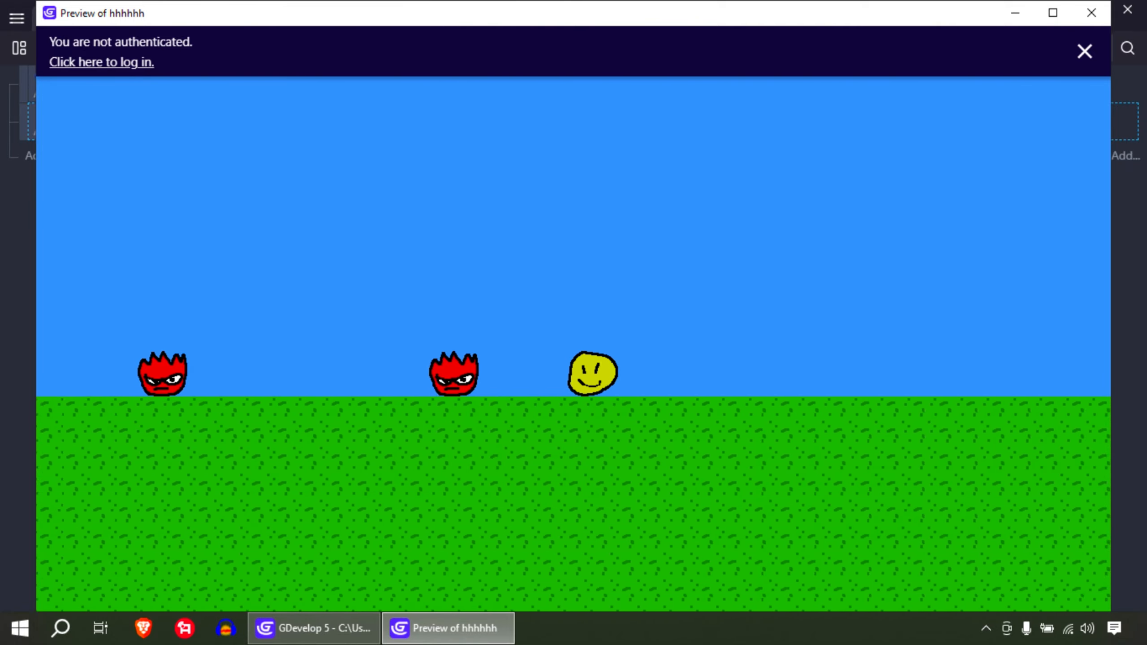
left_click(1091, 13)
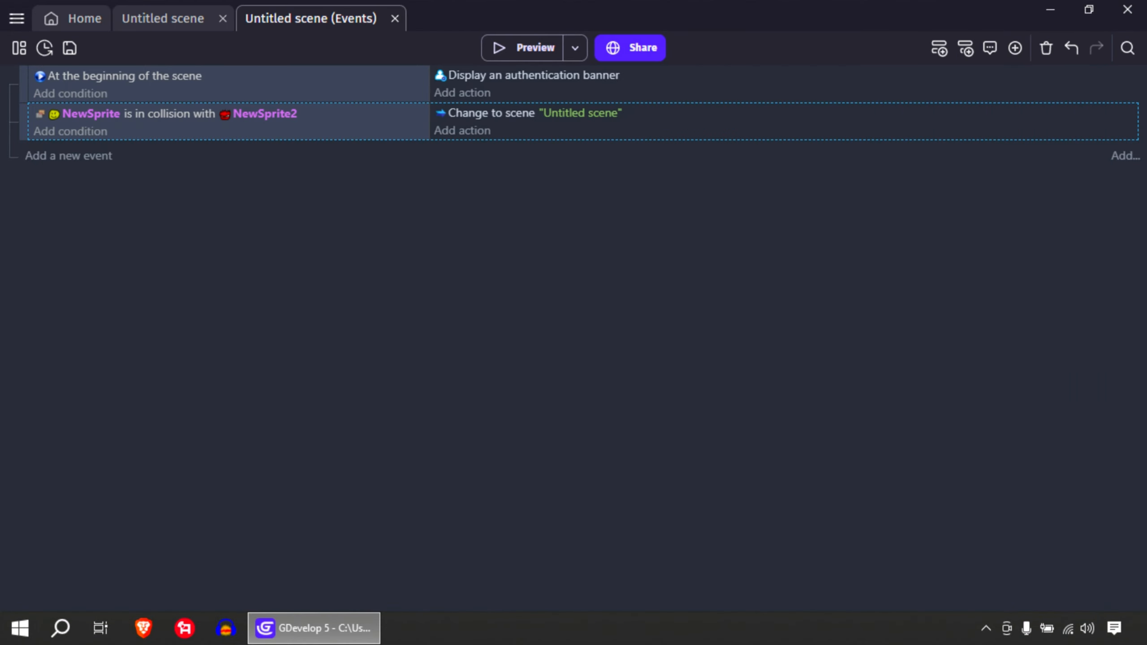
Step: Extend the grass ground farther right in the scene and add a 320 by 448 NewTiledSprite wall on its right end
left_click(162, 18)
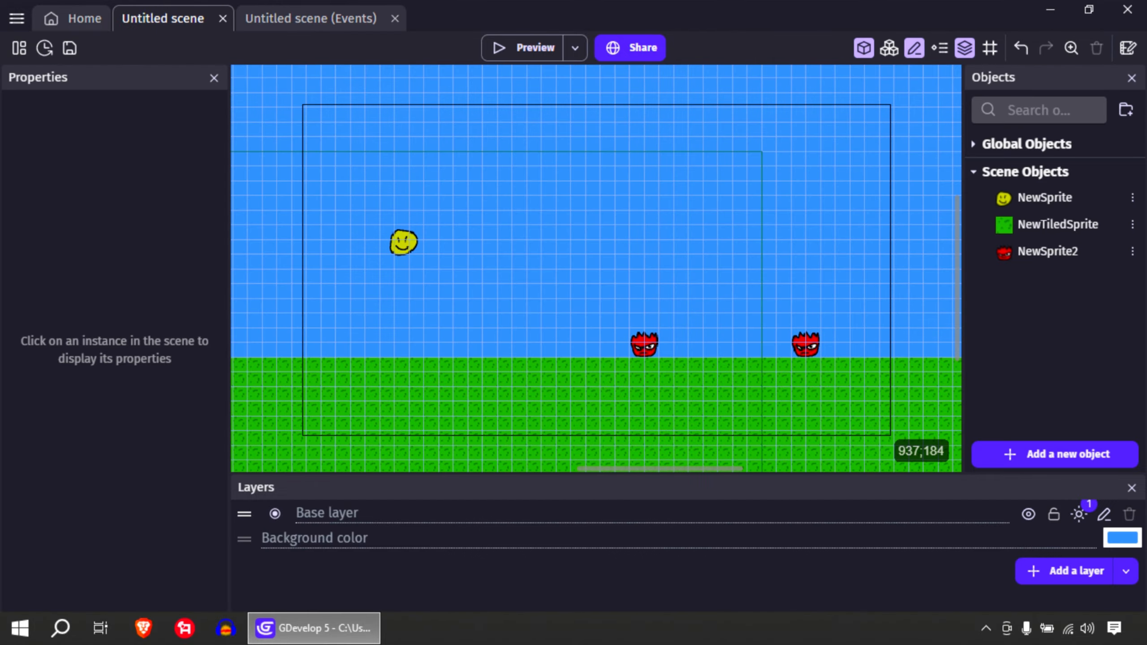
middle_click_drag(603, 237, 431, 235)
middle_click_drag(813, 299, 505, 291)
left_click(805, 388)
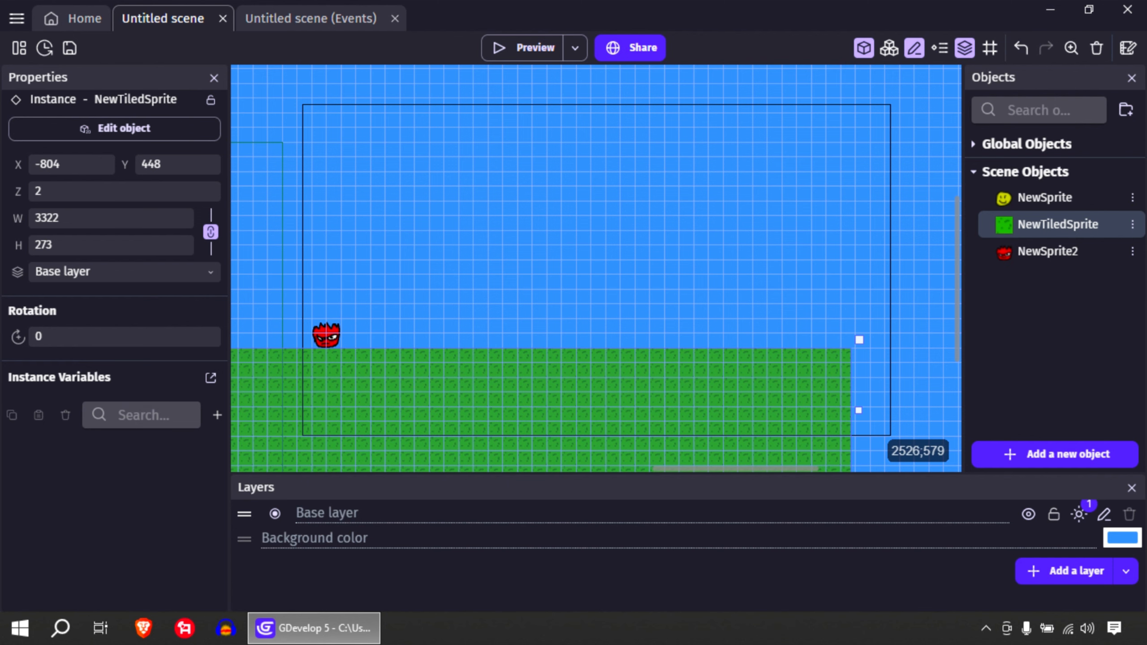
left_click_drag(857, 409, 905, 411)
middle_click_drag(813, 278, 610, 267)
left_click_drag(705, 399, 888, 399)
left_click_drag(1000, 219, 878, 339)
left_click_drag(801, 228, 805, 125)
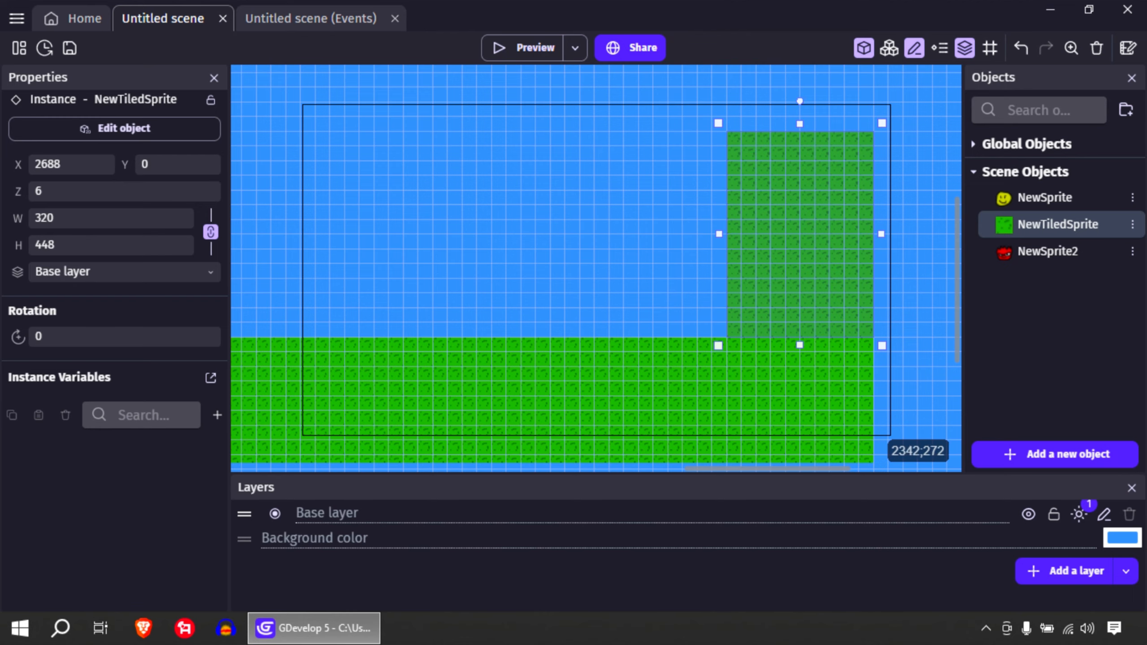
Step: Create a new Sprite object from scratch between the smiley and the first enemy, and start drawing its image with Piskel
middle_click_drag(521, 255, 879, 281)
middle_click_drag(578, 297, 789, 287)
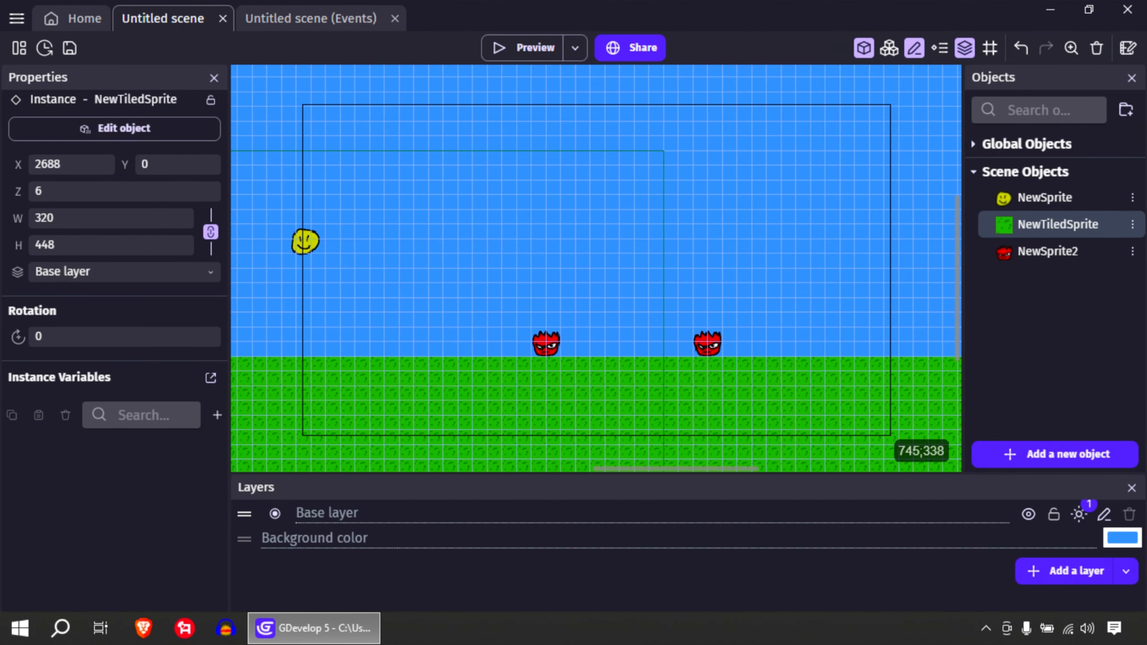
right_click(418, 303)
left_click(456, 346)
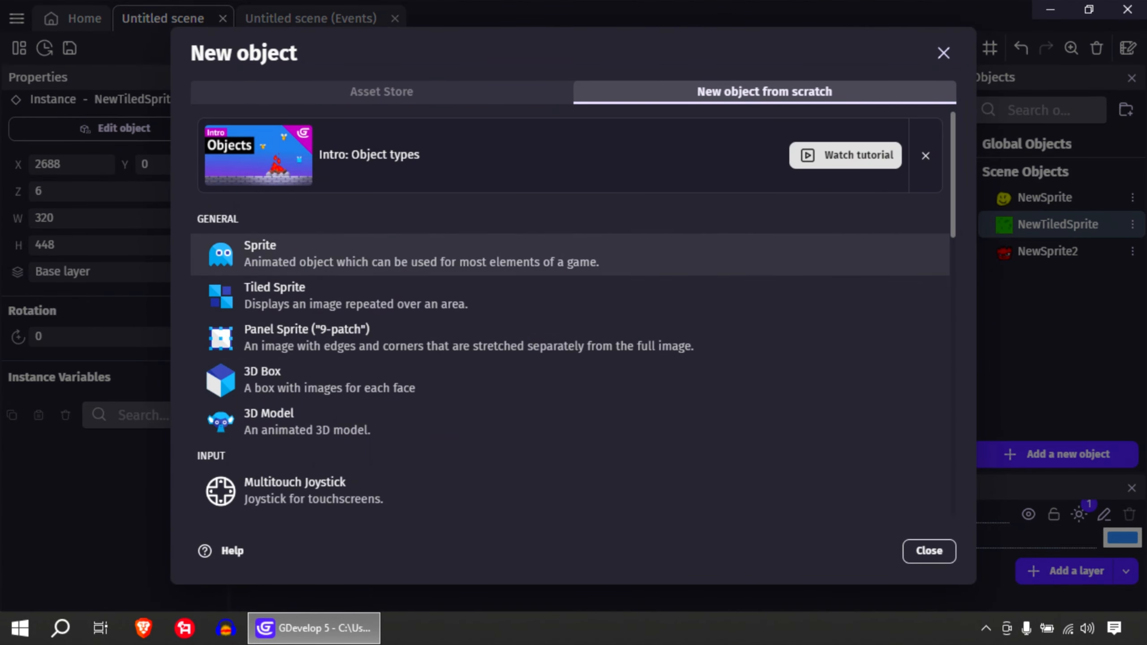
left_click(343, 254)
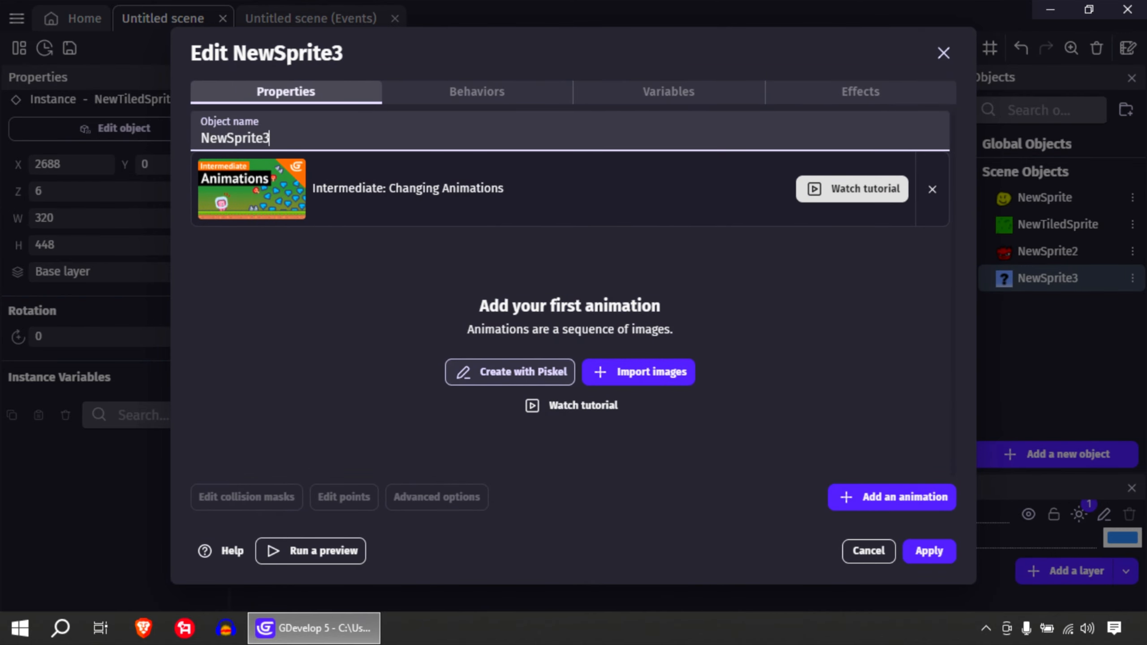
left_click(510, 372)
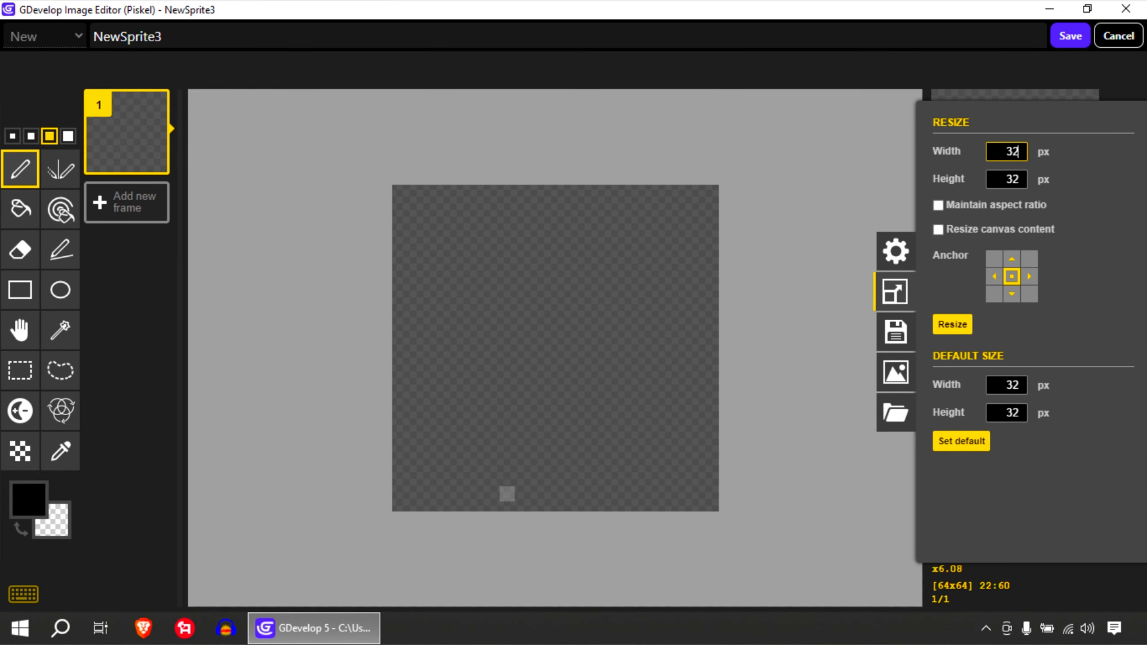
Step: Draw a black door outline with a rounded top, a knob, and several short vertical wood-grain marks inside
mouse_move(450, 508)
left_mouse_down()
mouse_move(441, 299)
mouse_move(462, 224)
mouse_move(624, 228)
mouse_move(669, 456)
mouse_move(667, 510)
left_mouse_up()
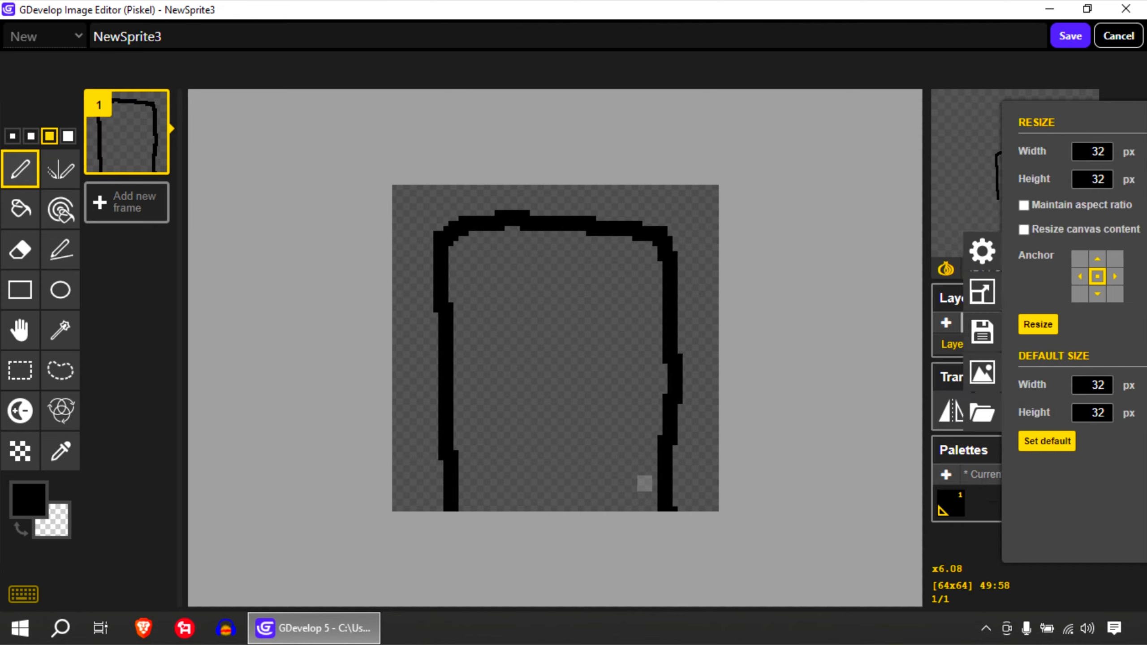
mouse_move(605, 399)
left_mouse_down()
mouse_move(589, 409)
mouse_move(568, 398)
left_mouse_up()
left_click_drag(557, 317, 557, 269)
left_click_drag(513, 358, 512, 301)
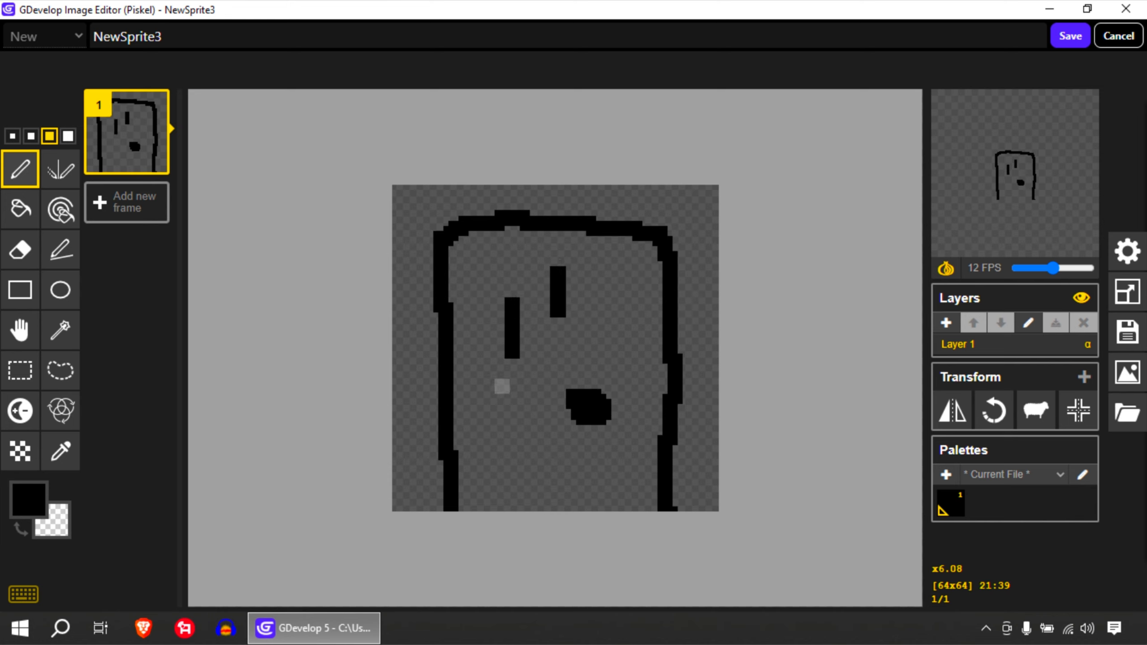
left_click_drag(487, 441, 489, 488)
left_click_drag(573, 495, 573, 468)
Step: Fill the door with an orange-red colour, save the drawing, and apply the NewSprite3 object
left_click(29, 500)
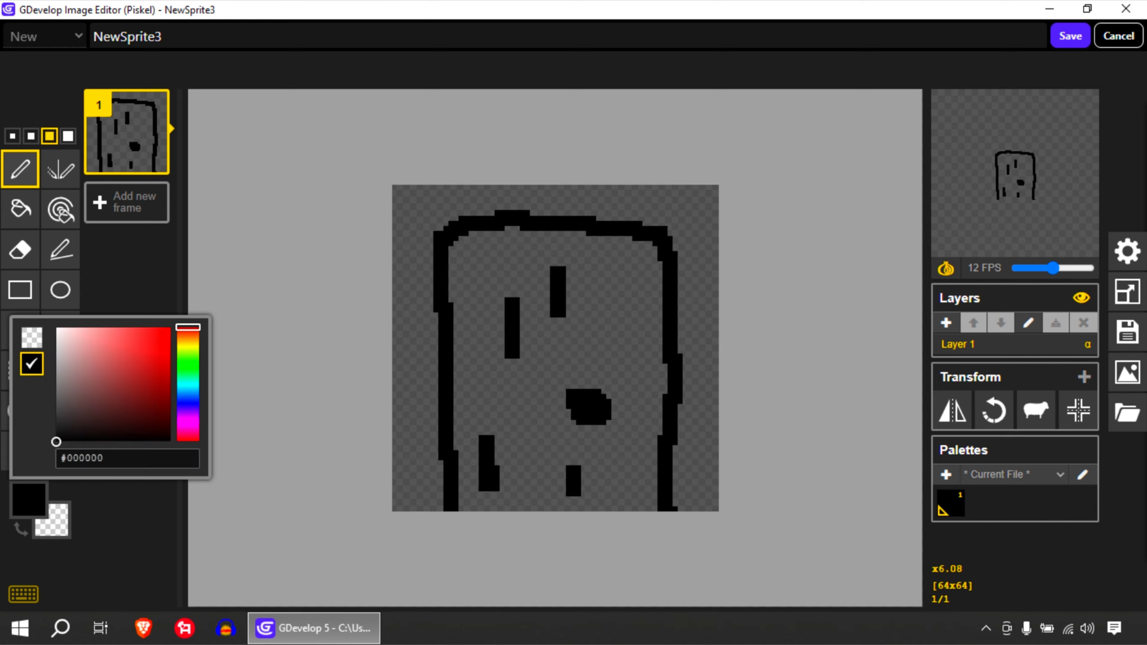
left_click(187, 334)
left_click_drag(149, 360, 168, 365)
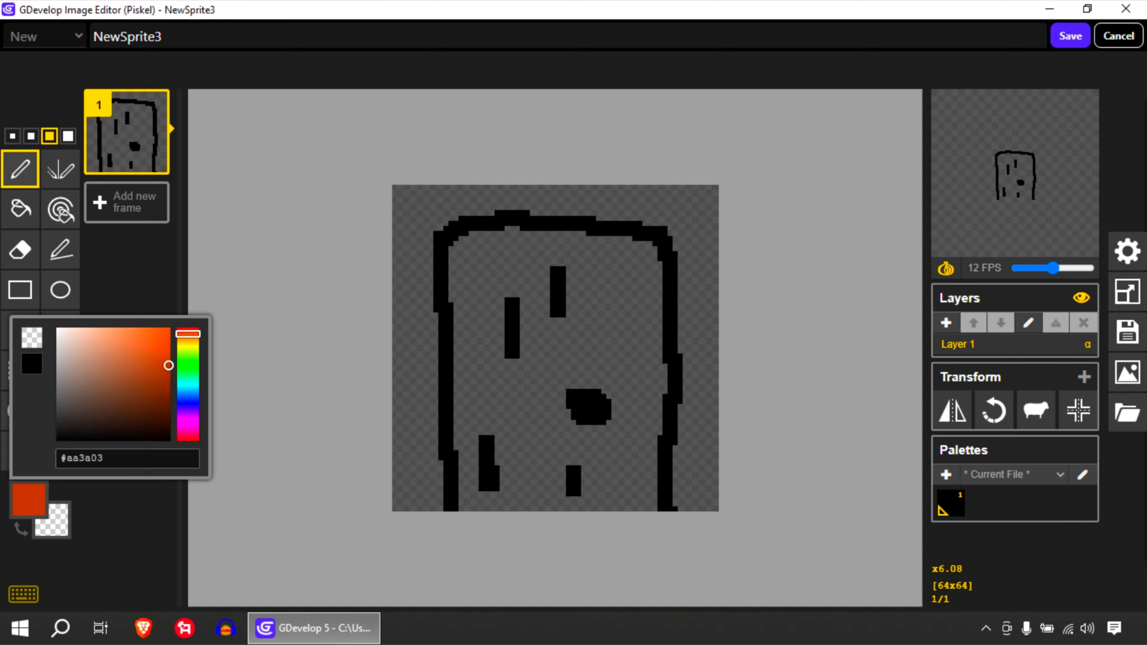
left_click(20, 209)
left_click(527, 396)
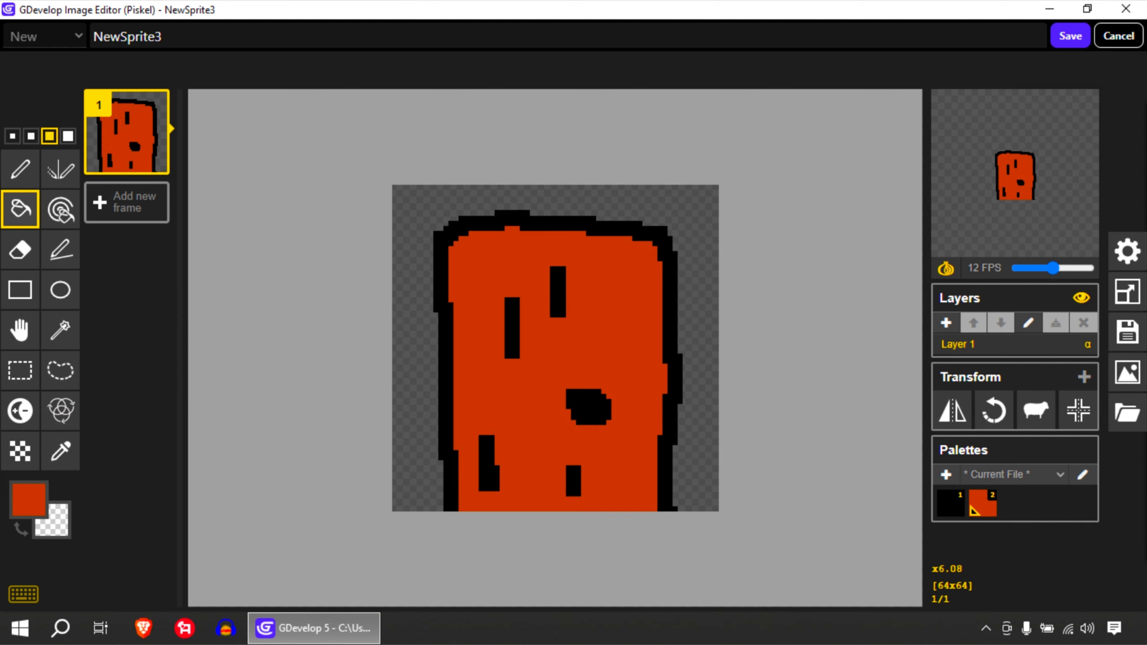
left_click(1070, 36)
left_click(928, 551)
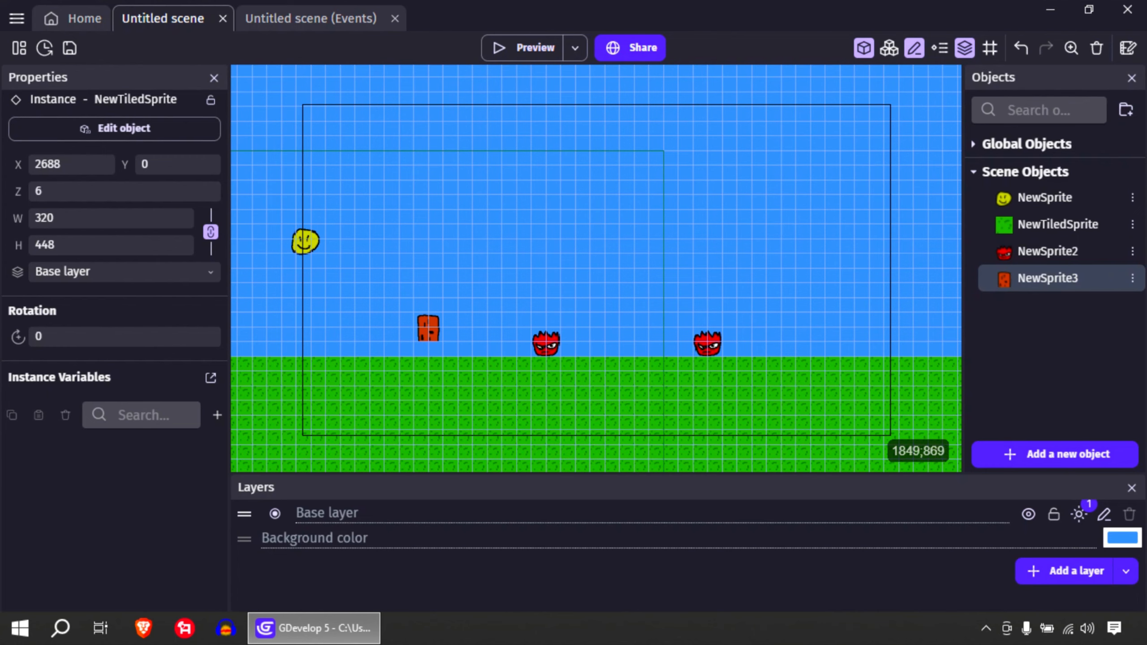
Step: Move the door to the far end of the ground, just before the right grass wall, and enlarge it so it stands on the grass
left_click(428, 328)
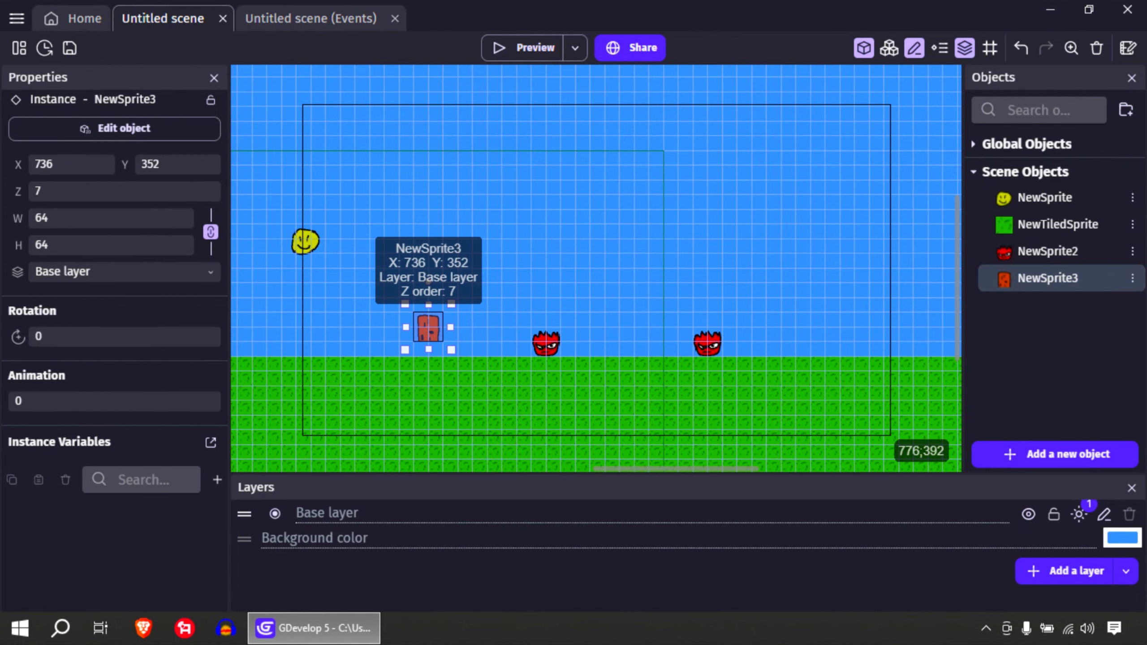
left_click_drag(428, 328, 840, 285)
middle_click_drag(894, 338, 458, 336)
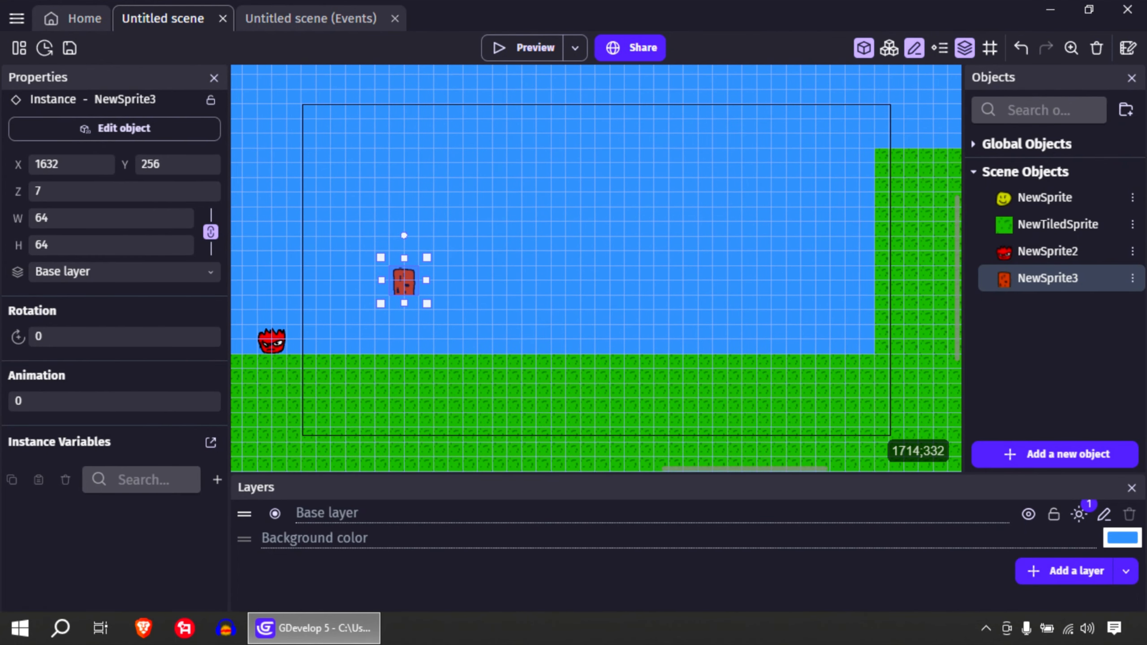
left_click_drag(406, 280, 839, 272)
left_click(519, 242)
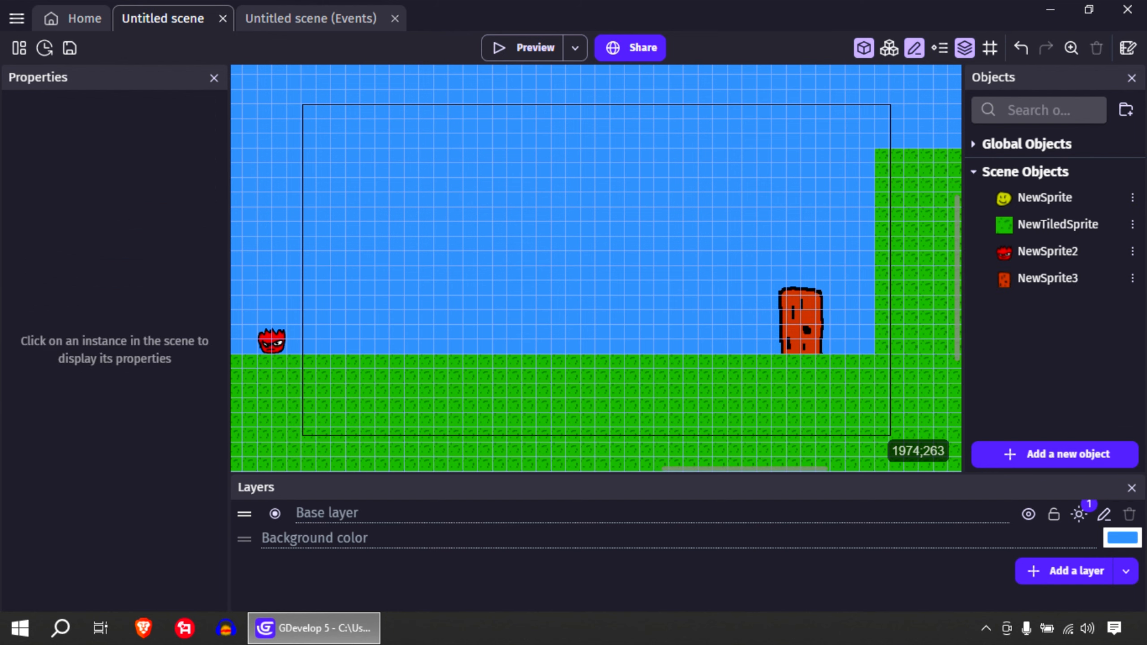
scroll(542, 253, "left", 6)
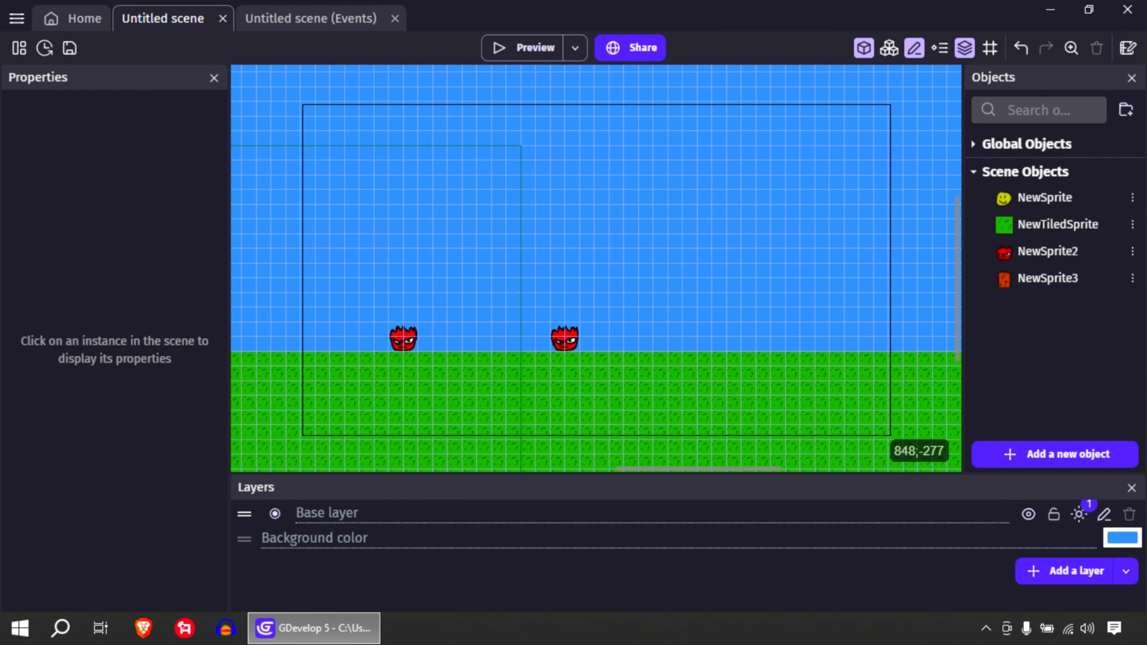
left_click(334, 18)
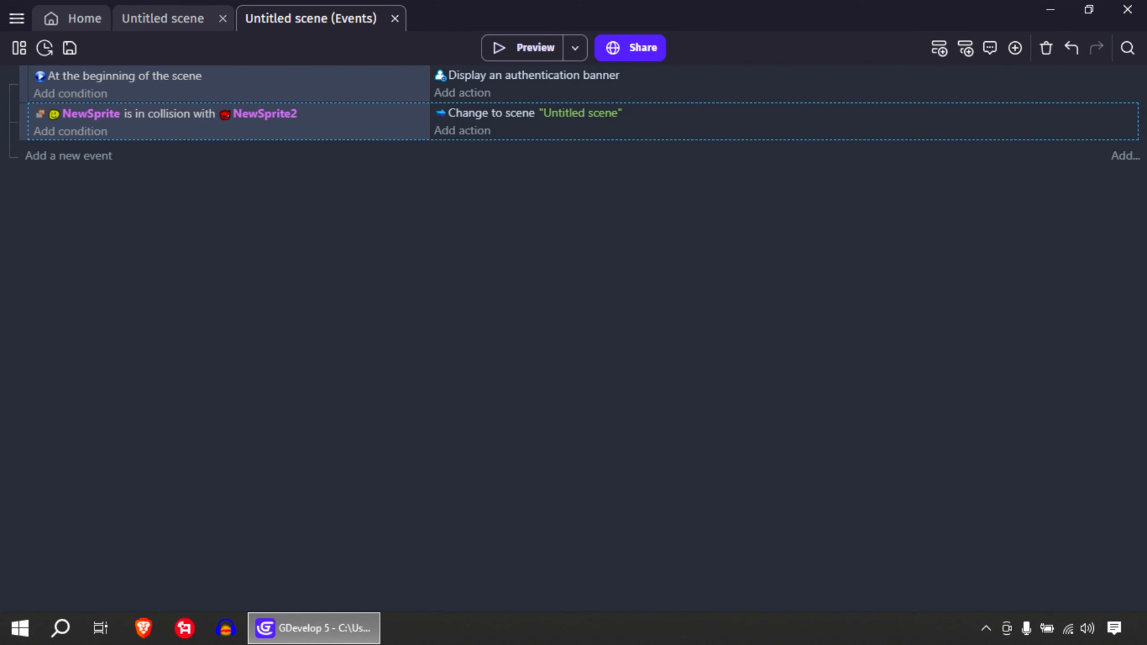
left_click(162, 19)
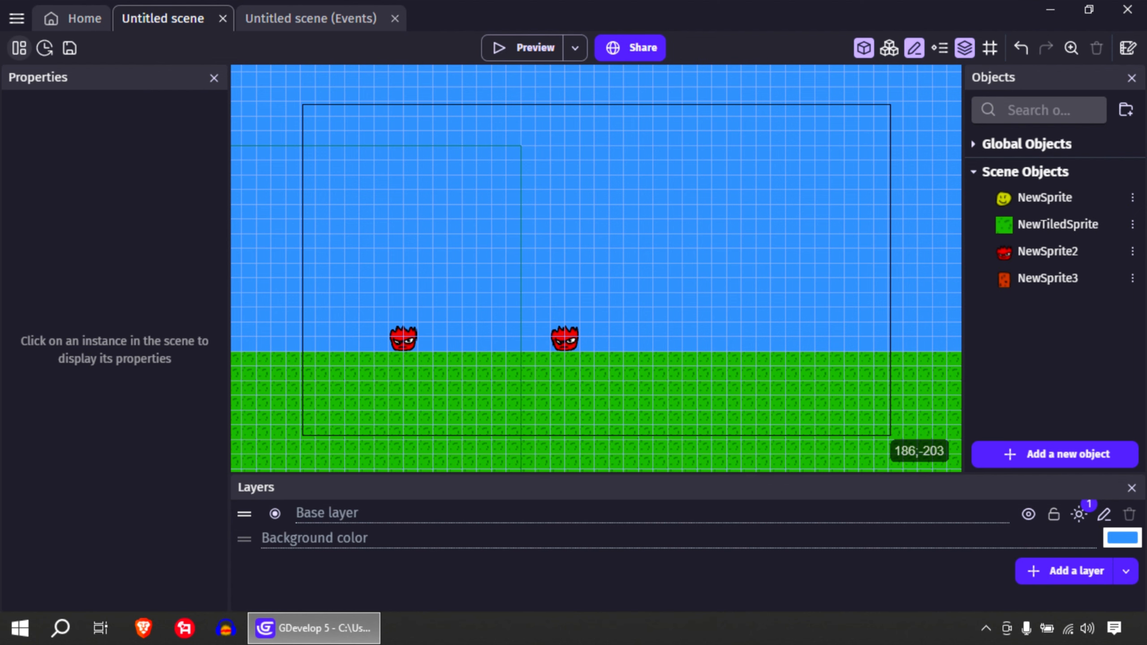
Step: Rename Untitled scene to "level 1" in the project's scene list
left_click(19, 48)
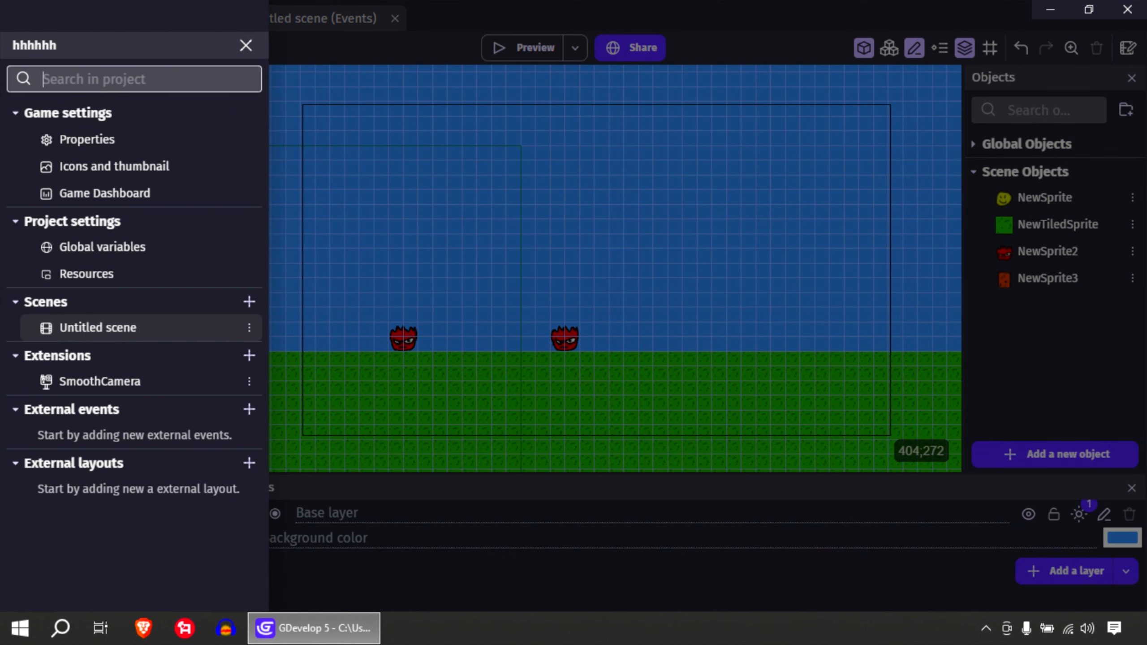
right_click(113, 328)
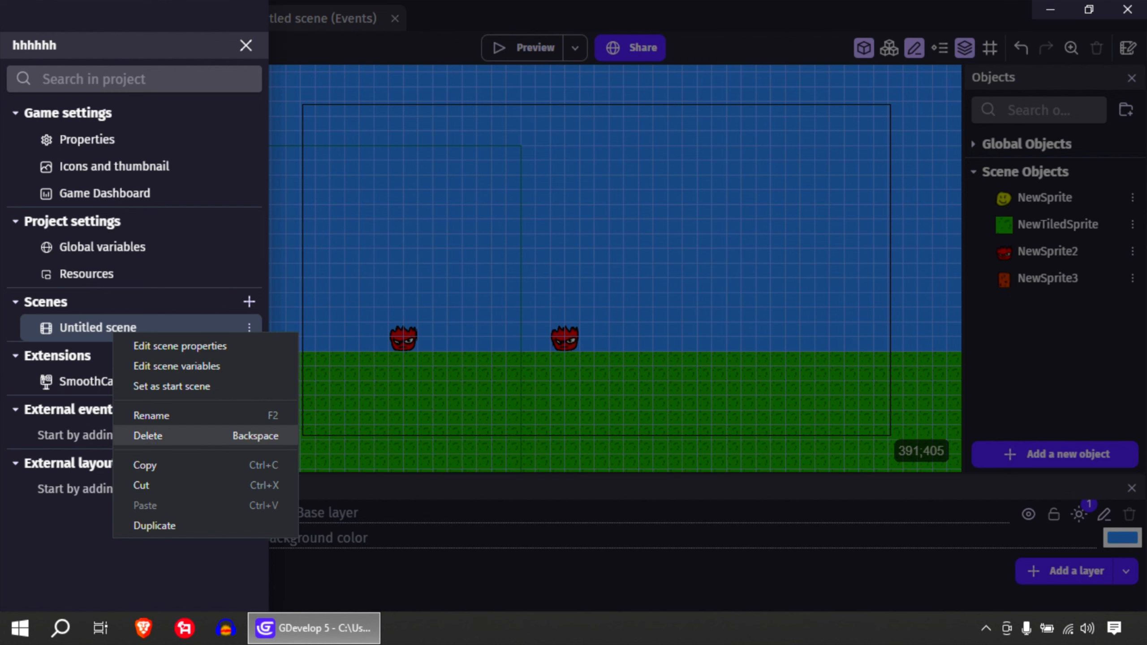
left_click(151, 415)
key("BackSpace")
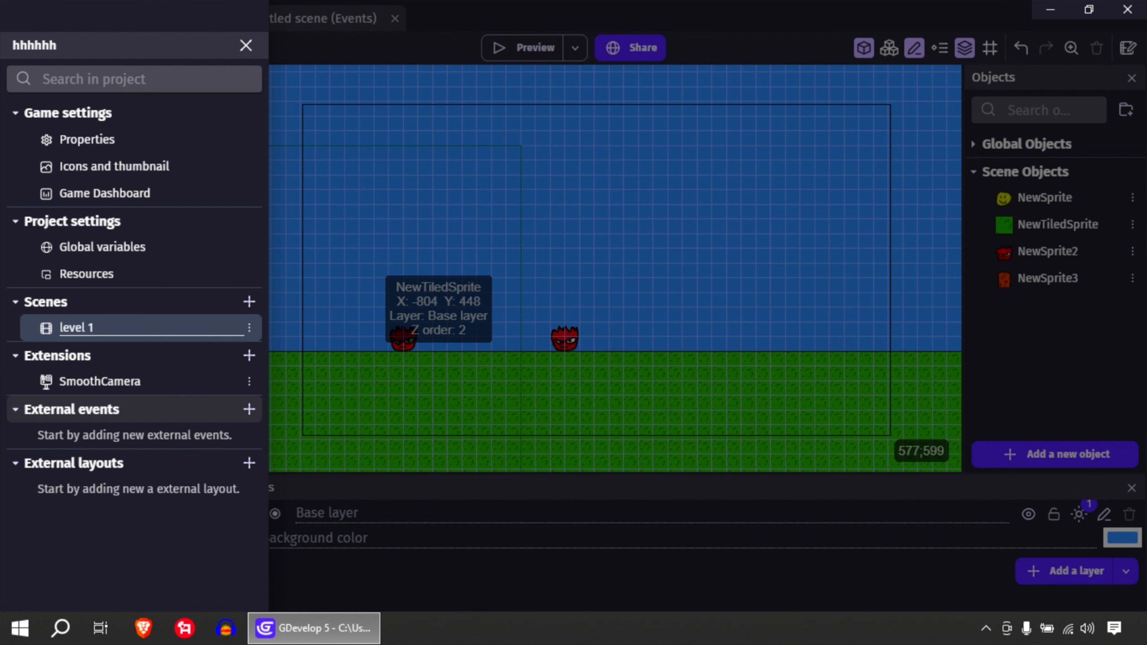
type("level 1")
key("Return")
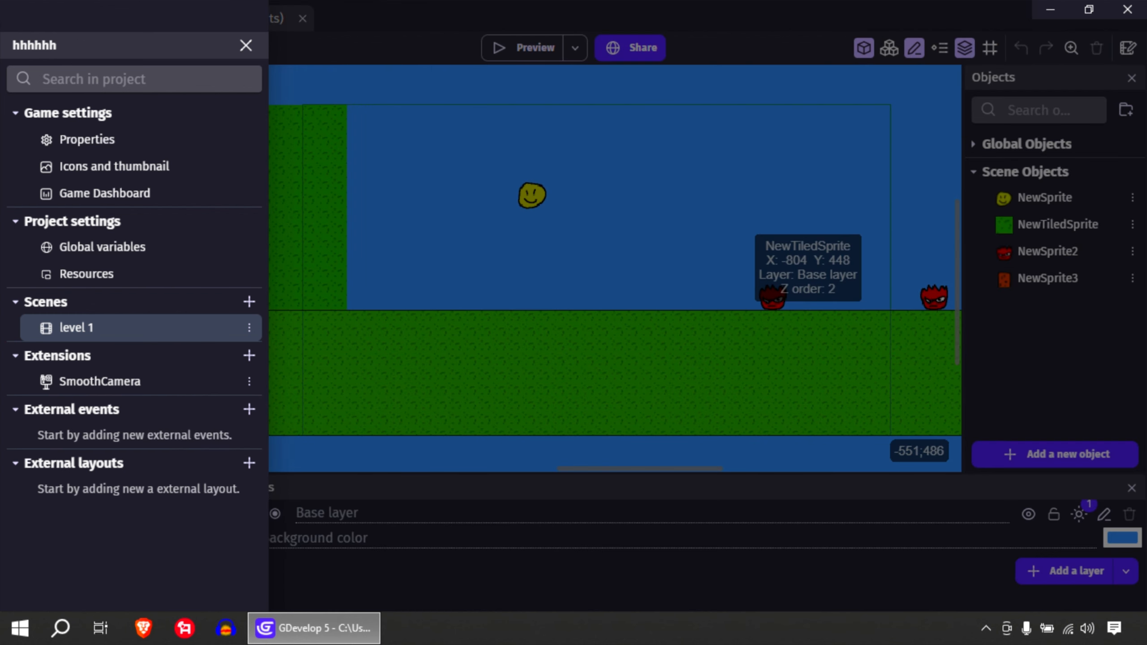
Step: Duplicate the level 1 scene as level2 and open the copy for editing
right_click(50, 327)
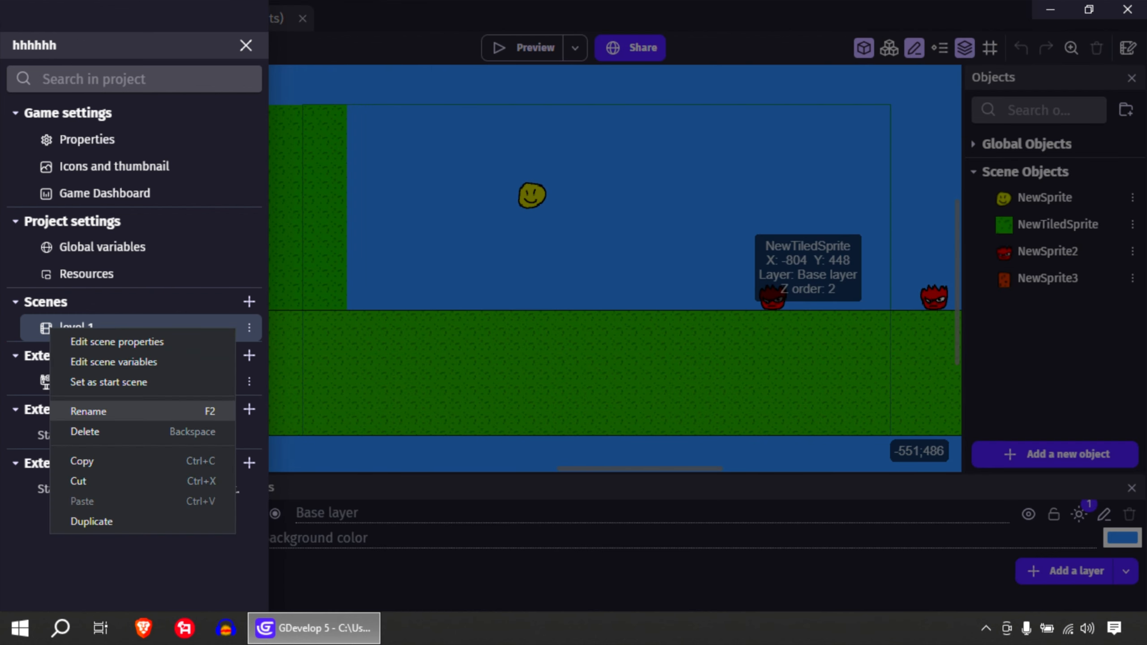
left_click(91, 522)
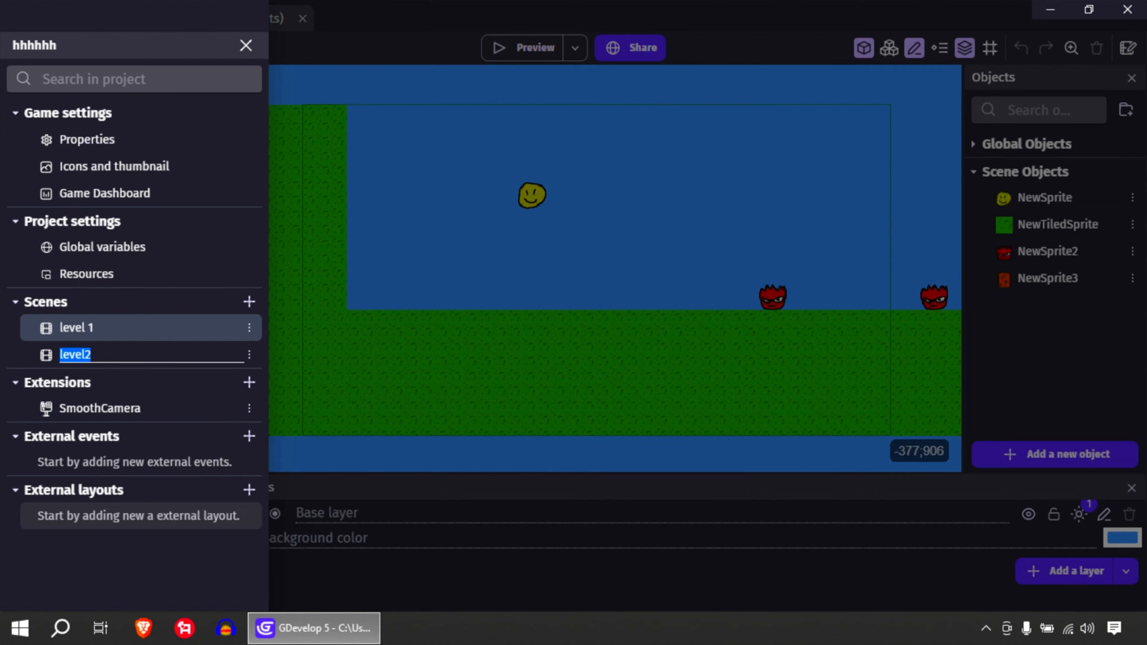
left_click(21, 356)
left_click(30, 356)
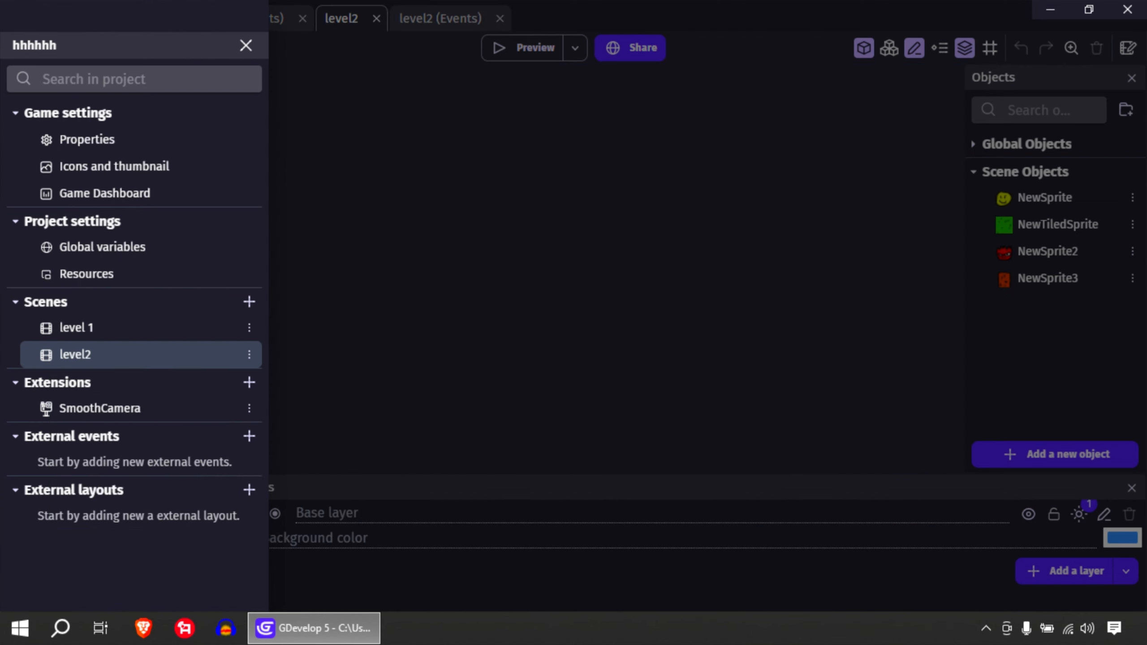
left_click(69, 356)
left_click(538, 246)
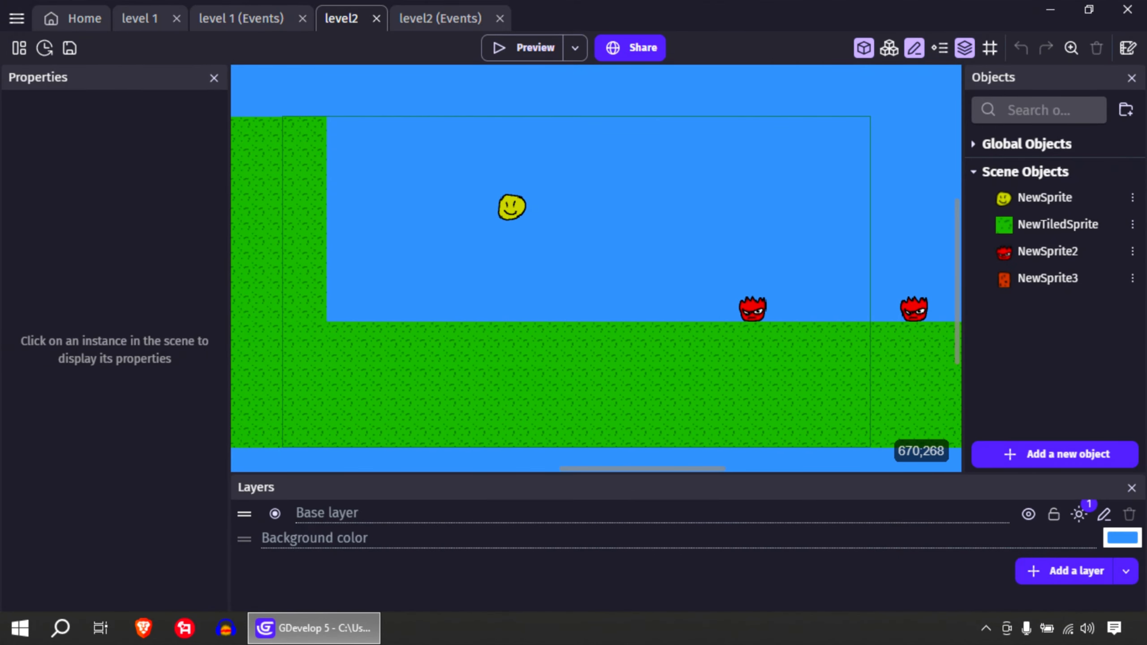
Step: Set the level2 scene's background colour to orange, 245;166;35, in its scene properties
right_click(572, 252)
left_click(605, 454)
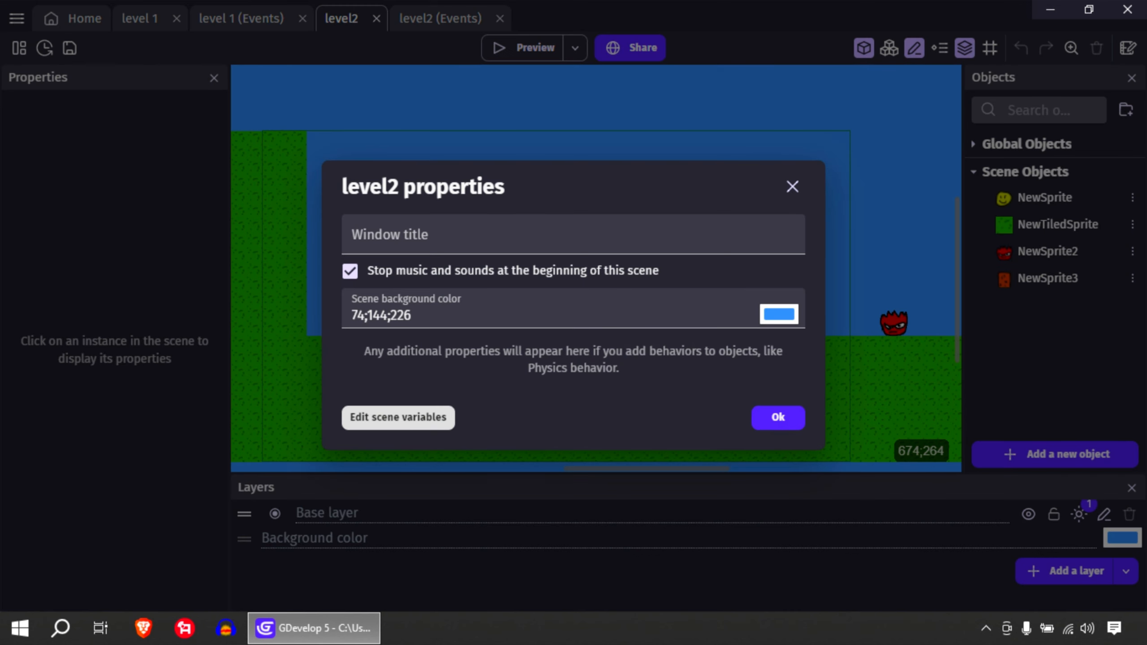
left_click(779, 315)
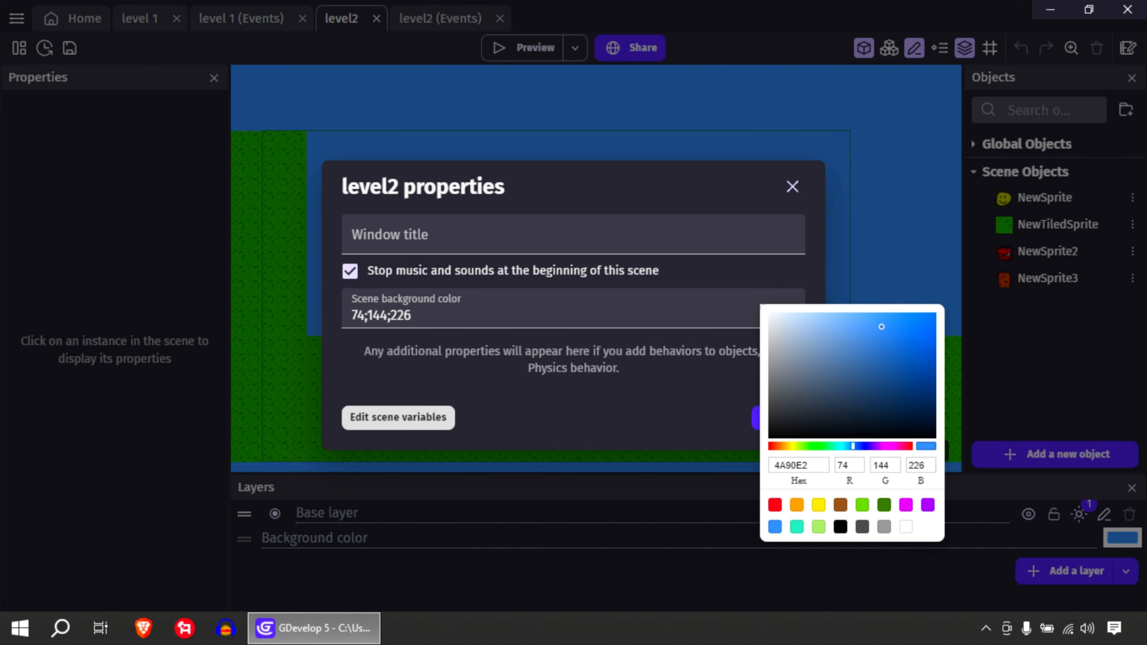
left_click(796, 504)
left_click(704, 397)
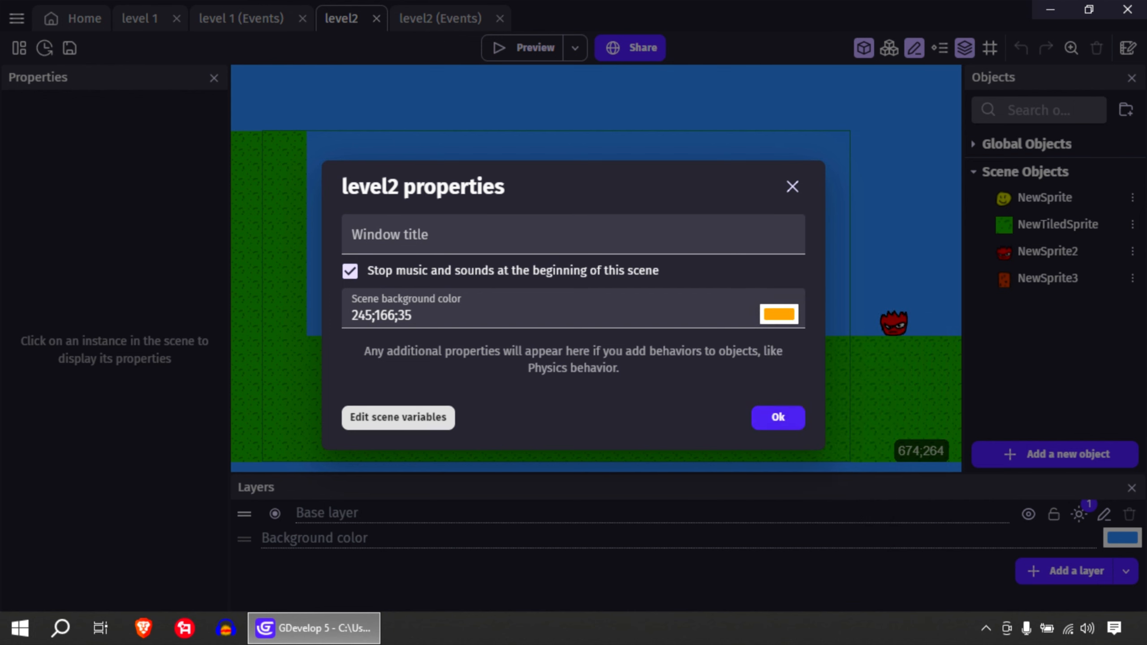
left_click(778, 416)
middle_click_drag(700, 226, 706, 246)
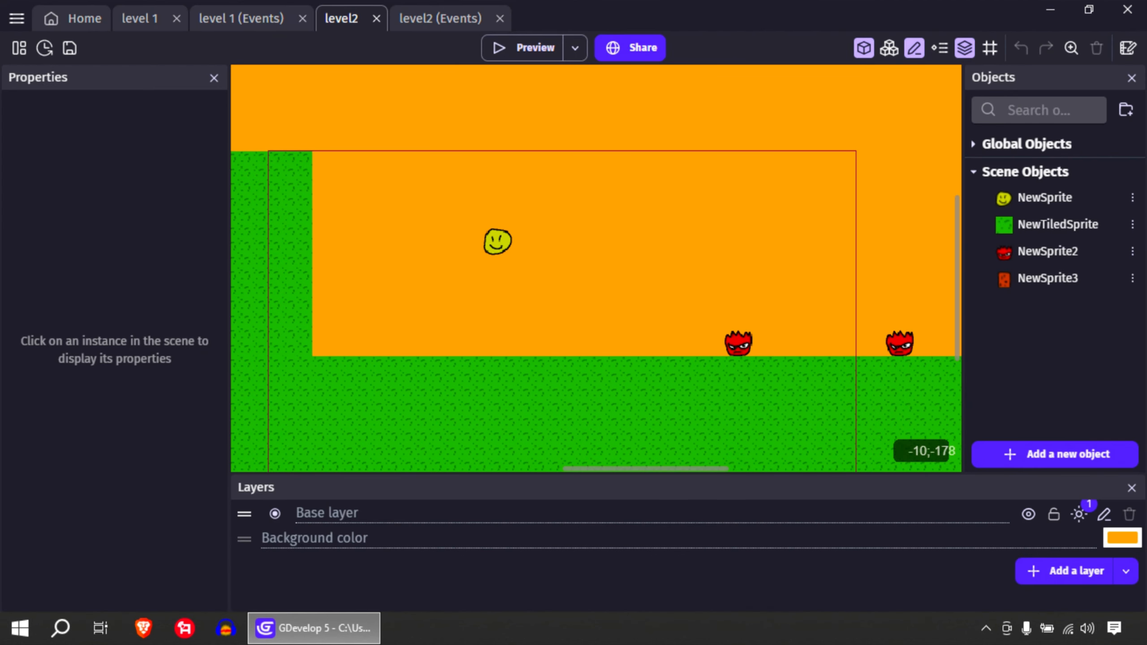
Step: Duplicate the event for NewSprite colliding with NewSprite2 in the level 1 events
left_click(241, 16)
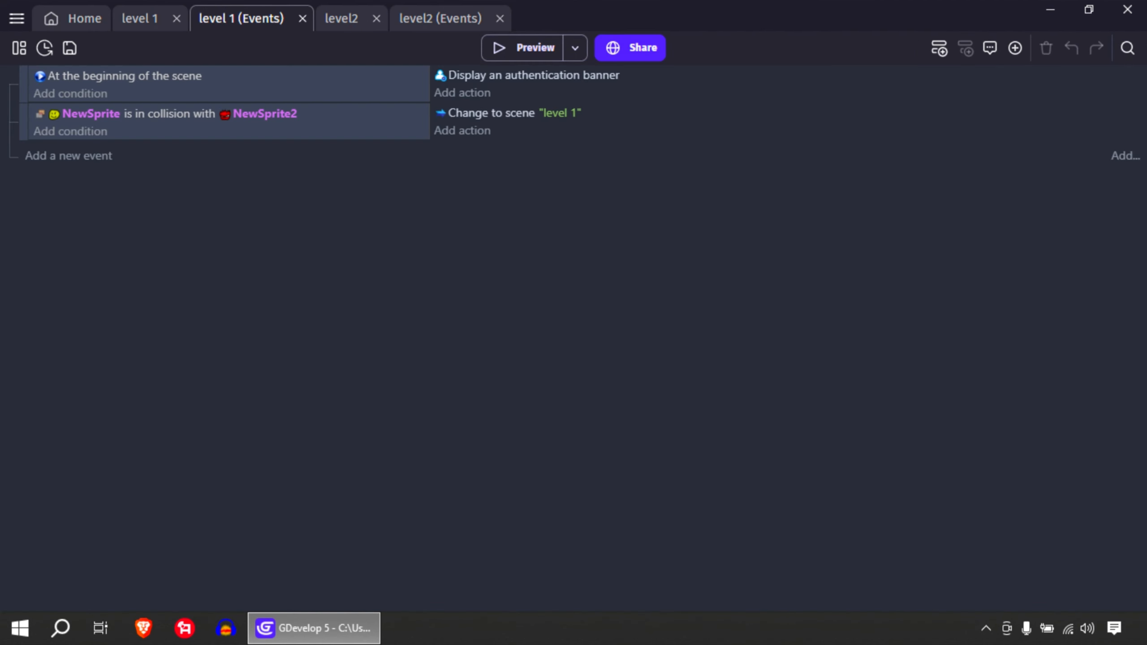
left_click(139, 18)
middle_click_drag(858, 180, 719, 251)
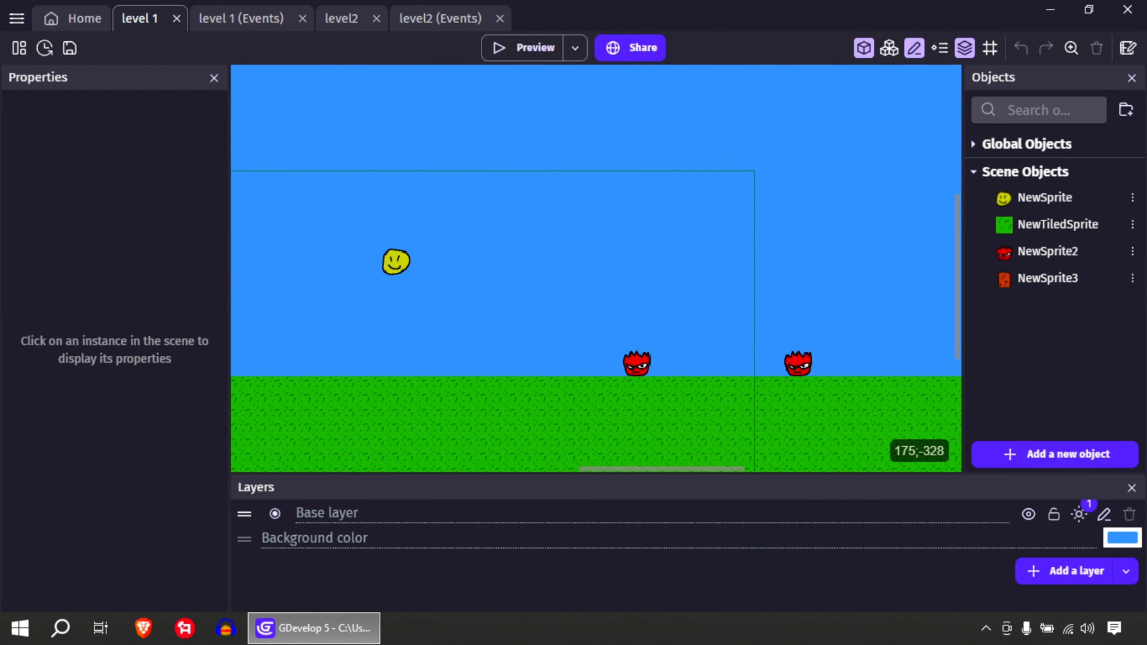
left_click(240, 18)
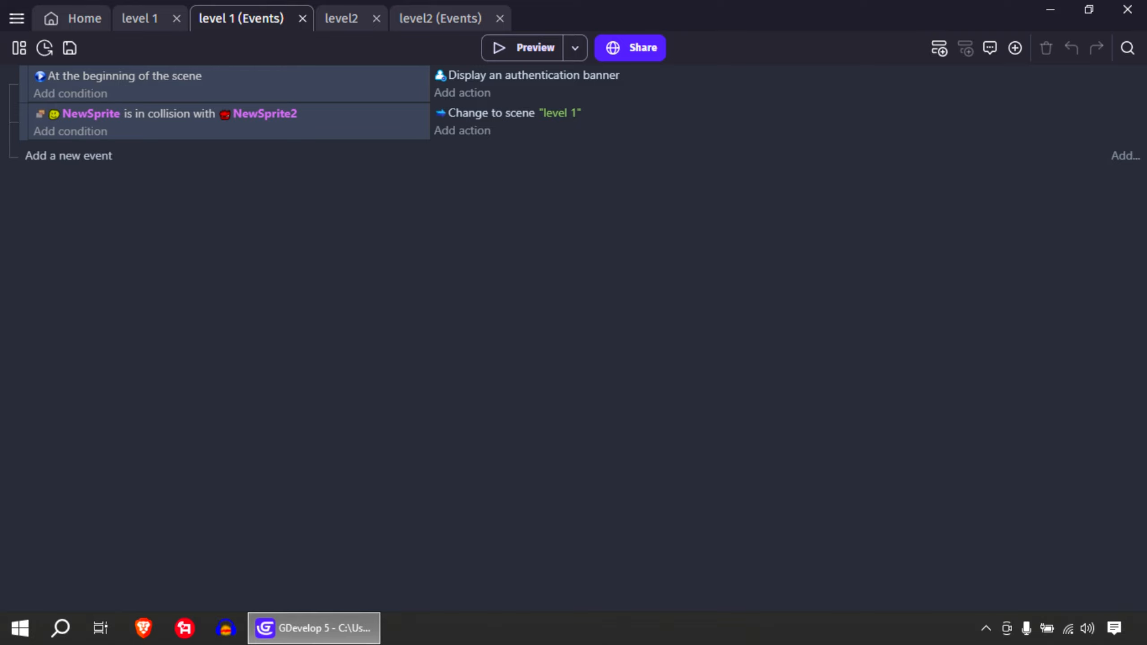
left_click(226, 121)
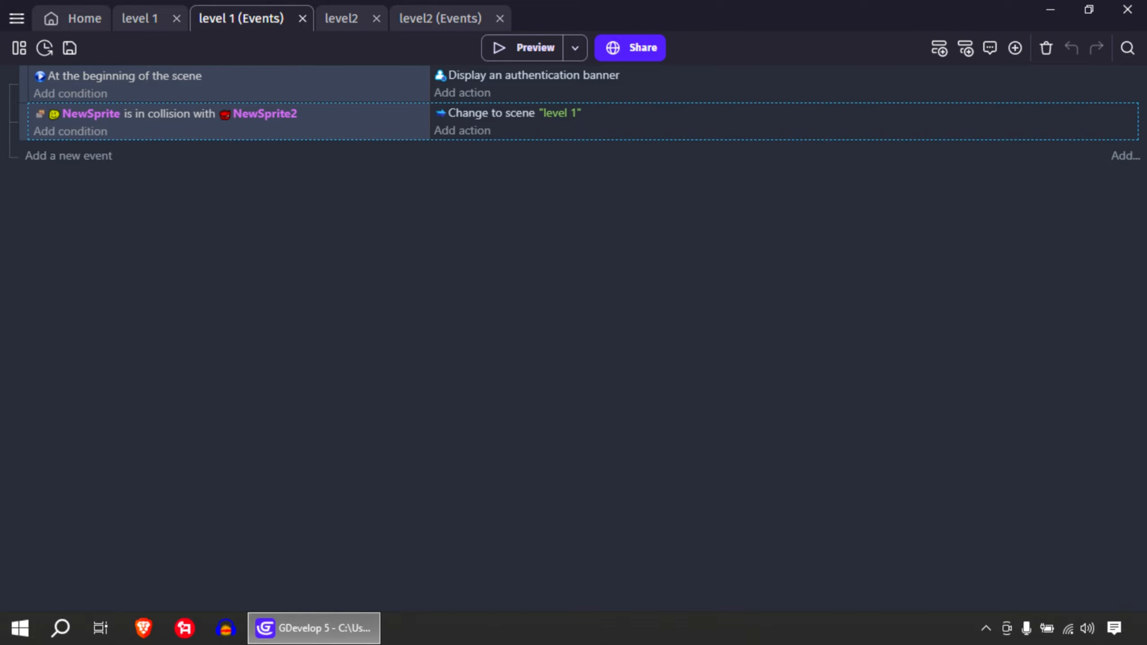
key("ctrl+v")
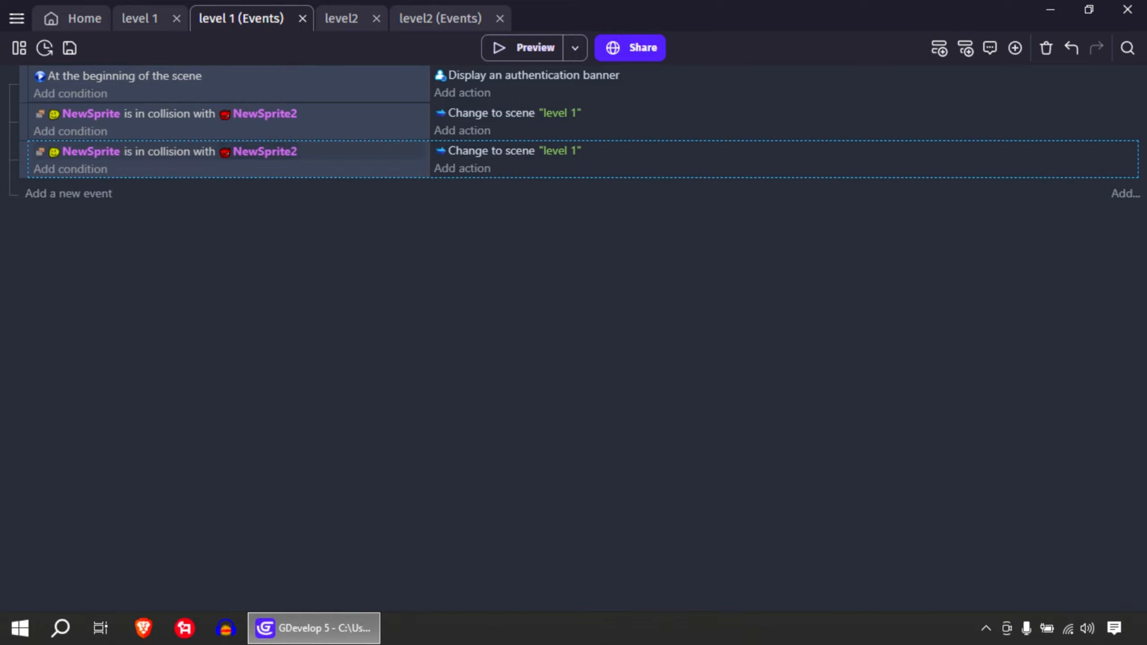
Step: Change the second collision object in the duplicated event to NewSprite3, the door
left_click(266, 151)
key("BackSpace")
key("Down")
key("Down")
key("Down")
key("Down")
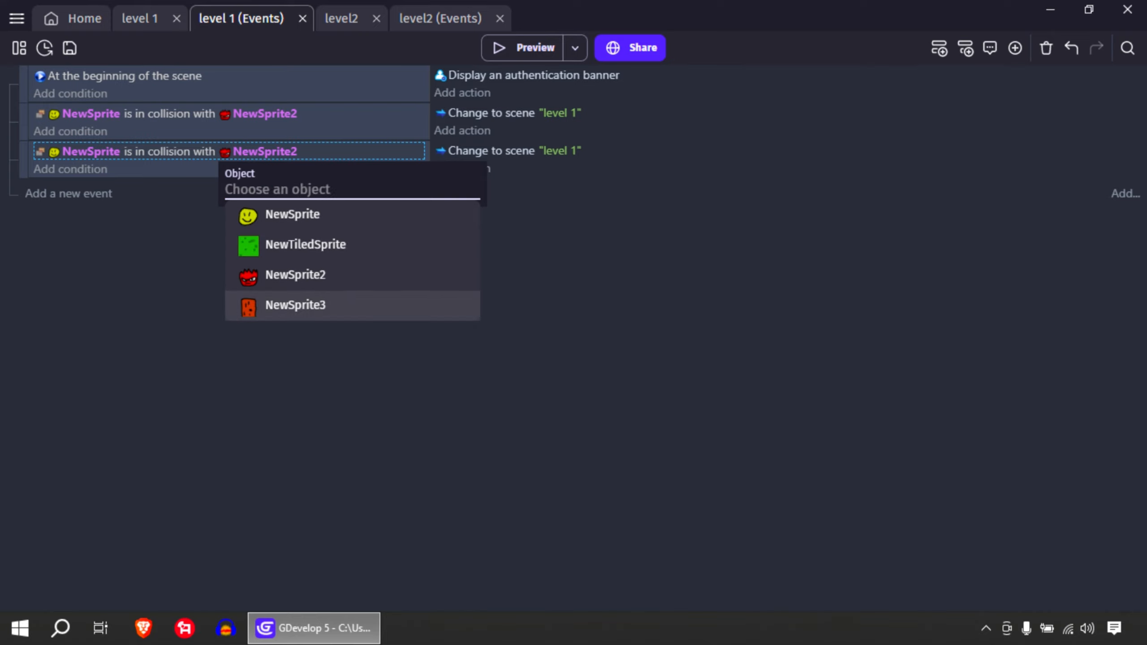
key("Return")
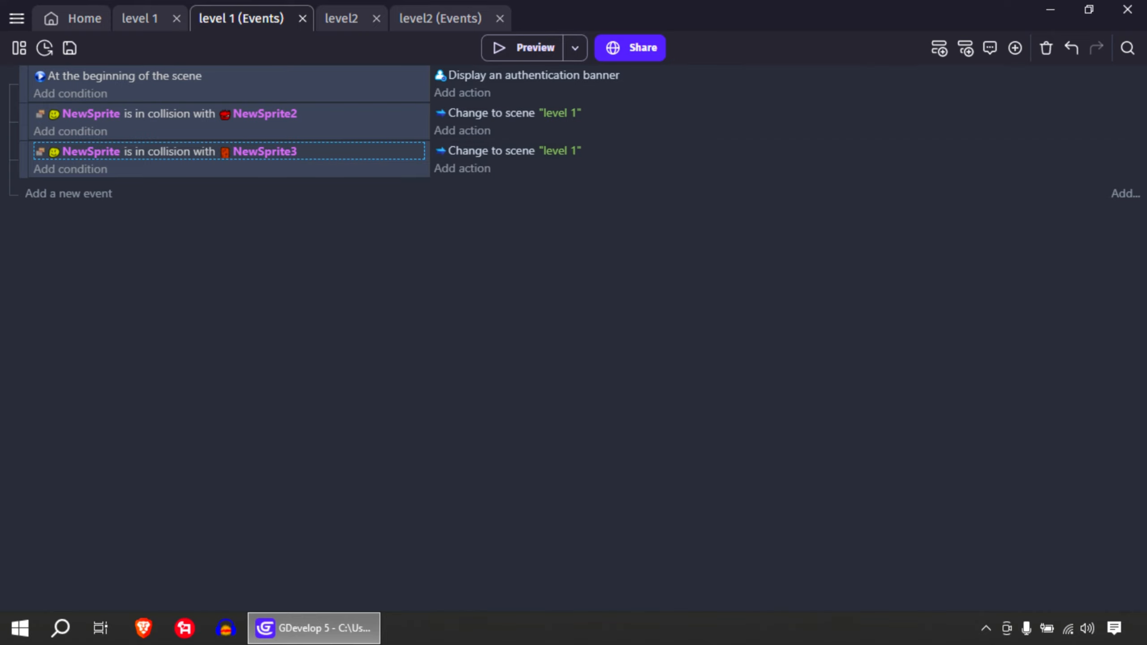
Step: Set the door collision event's scene change action to go to "level2"
left_click(560, 151)
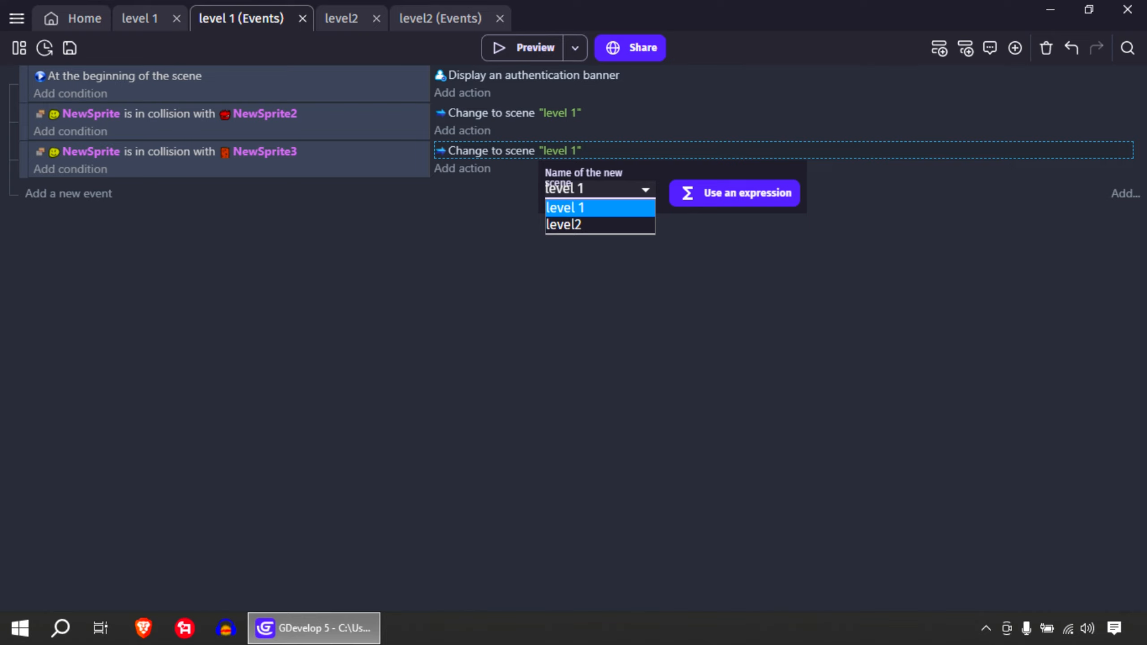
key("Down")
key("Return")
key("Return")
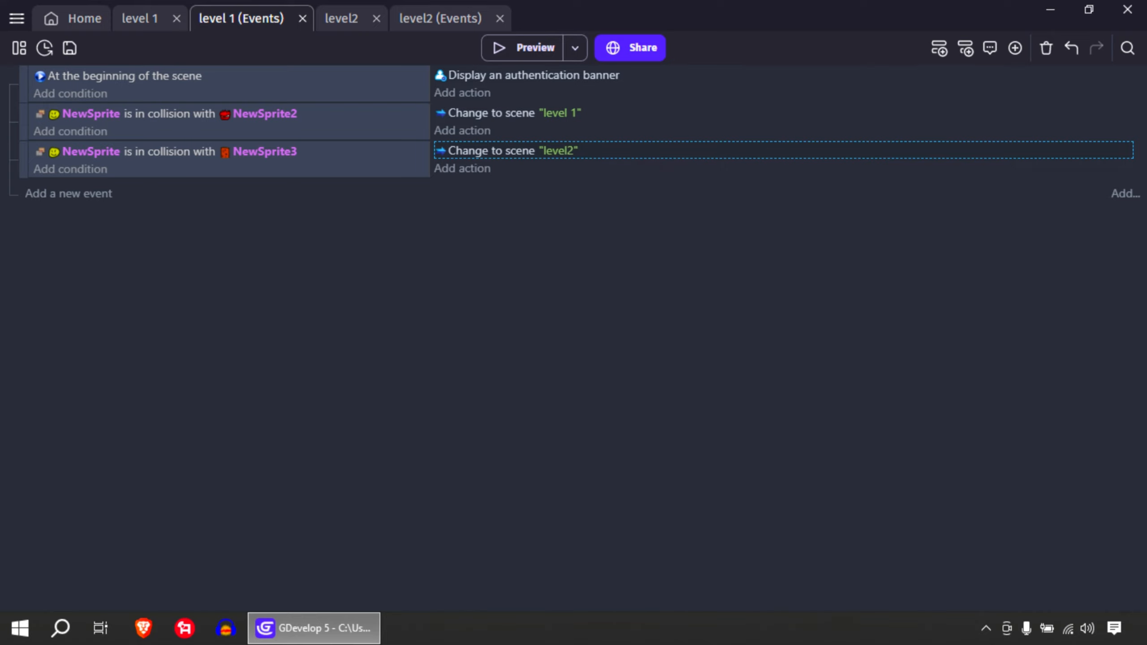
Step: Preview the game maximized, guide the smiley over the enemies into the door, play on in level2, and close the preview
left_click(524, 47)
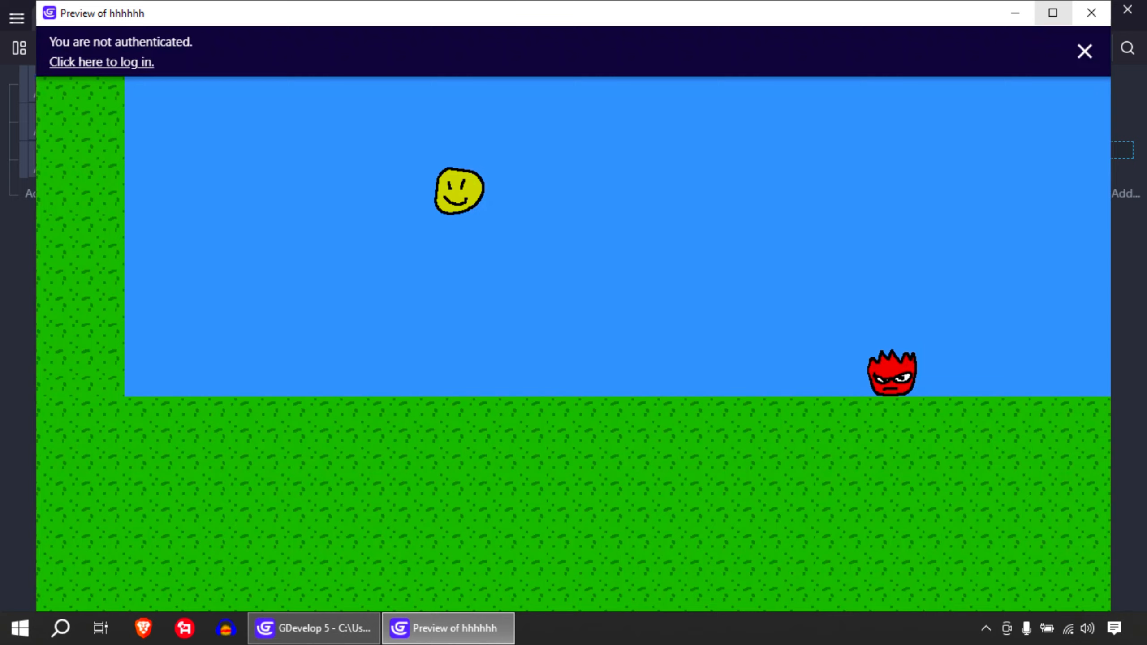
left_click(1053, 12)
key("Right")
key("space")
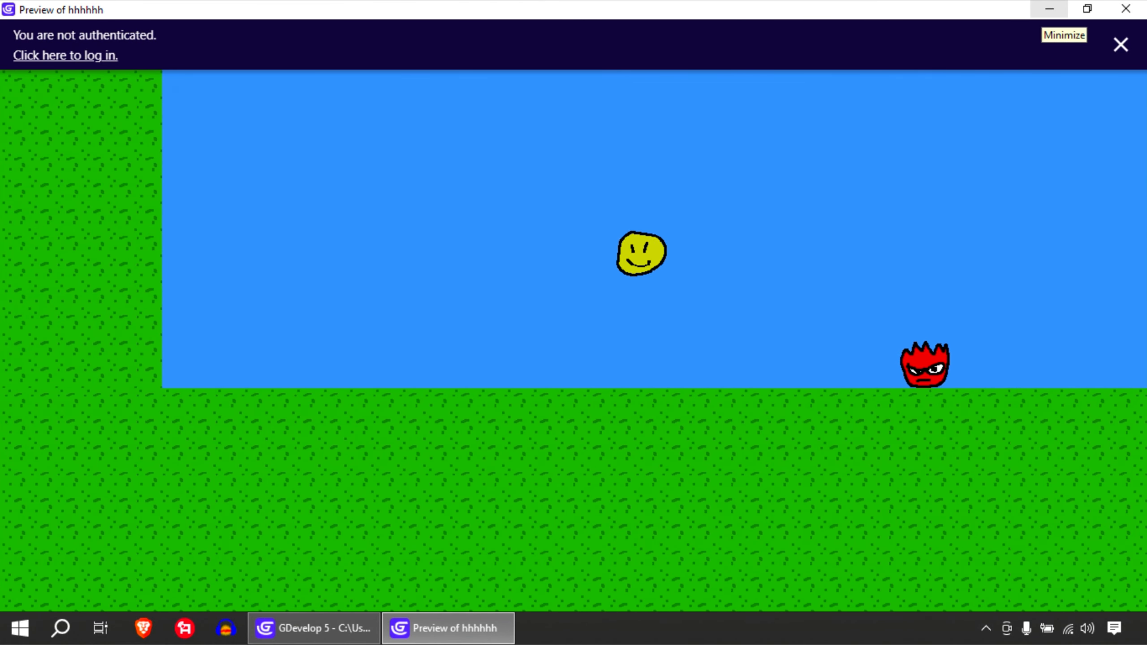
key("space")
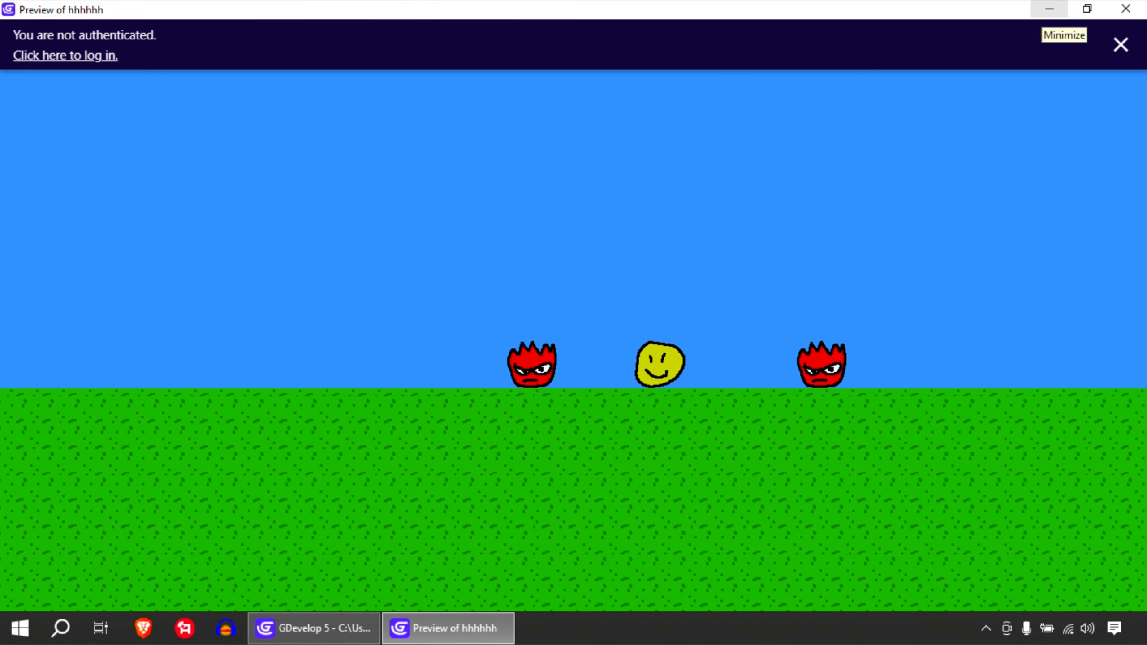
key("space")
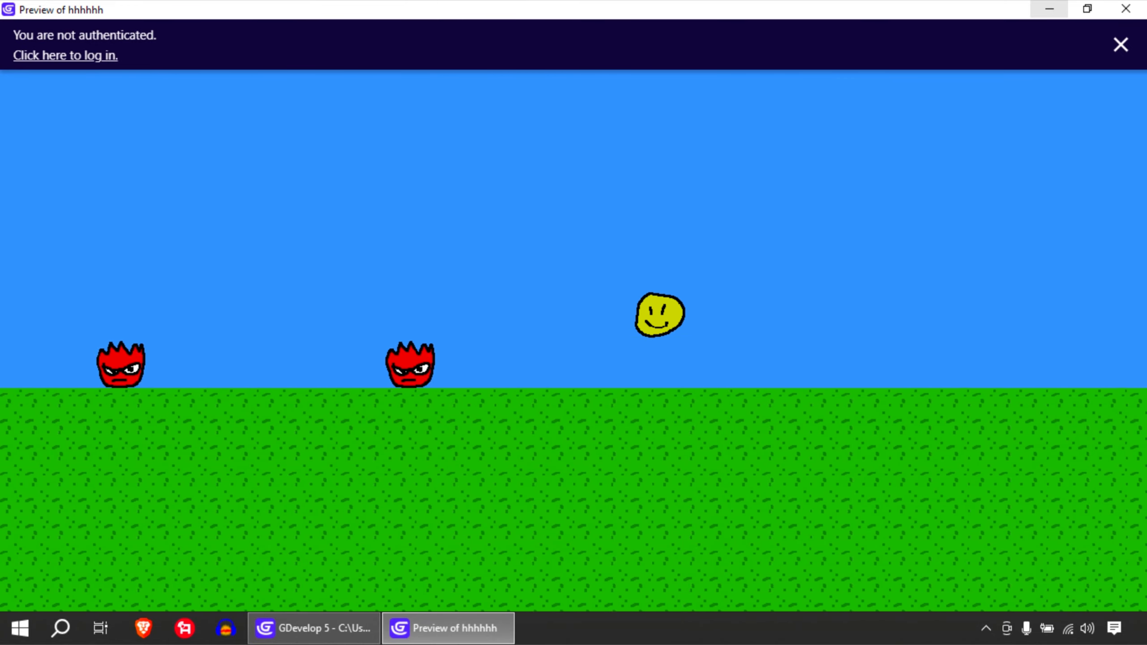
key("space")
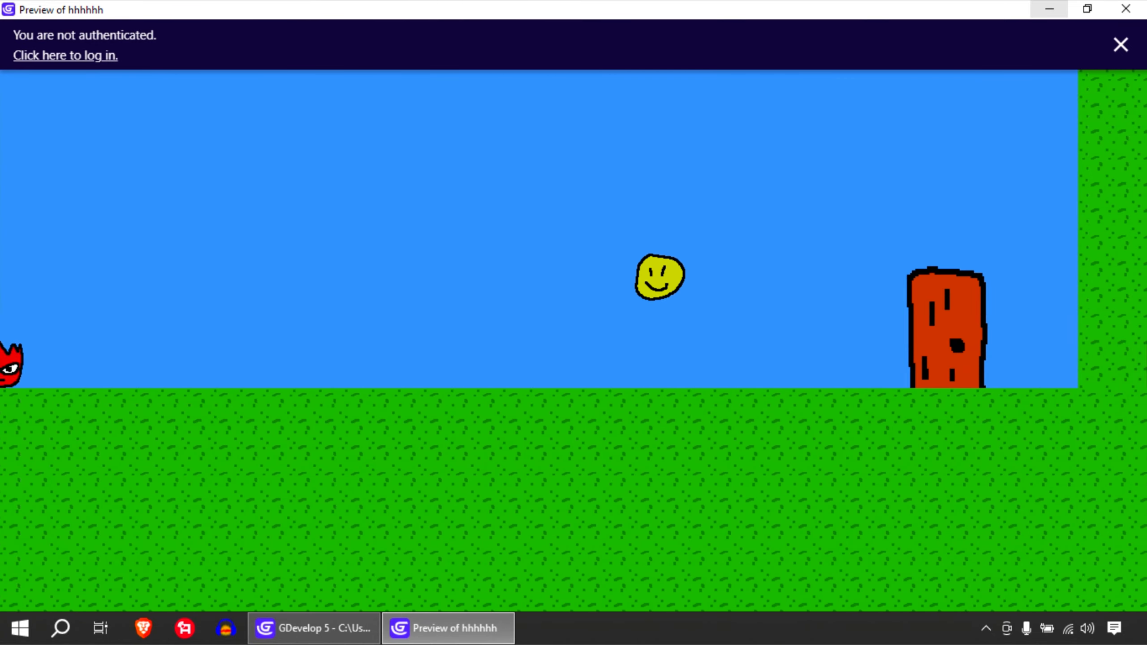
key("space")
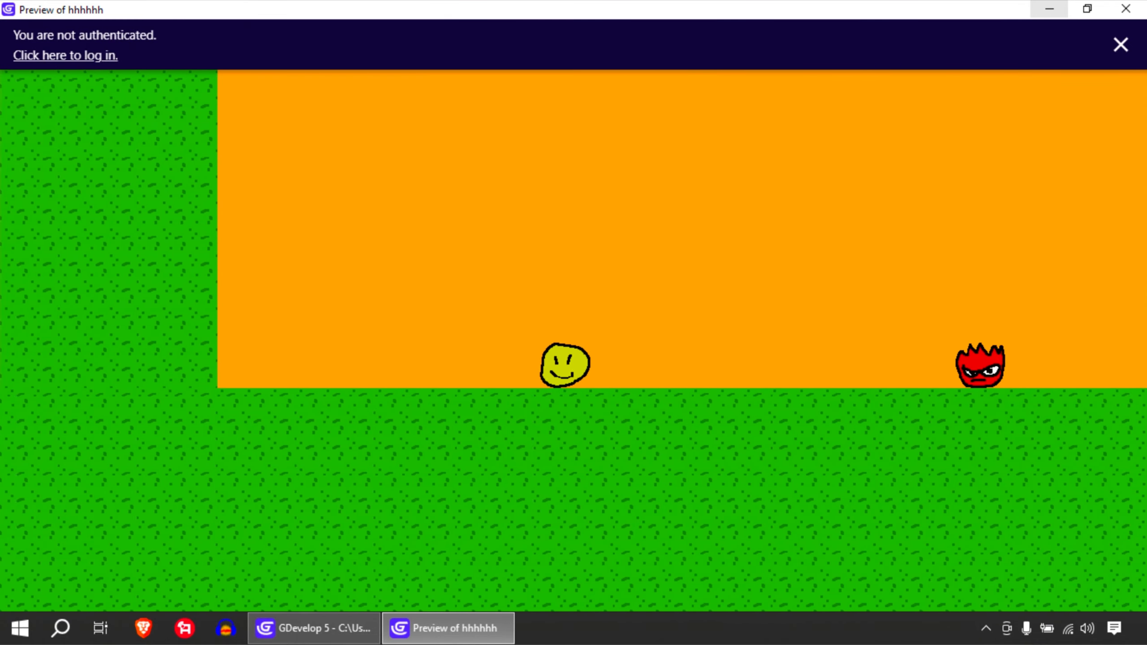
key("space")
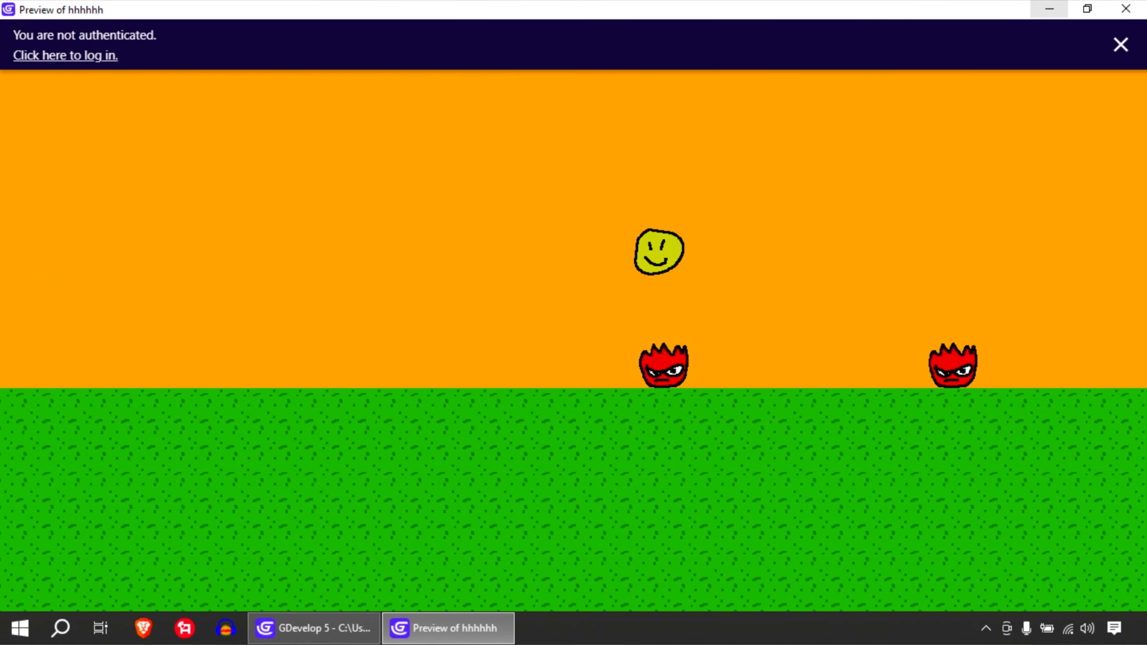
key("space")
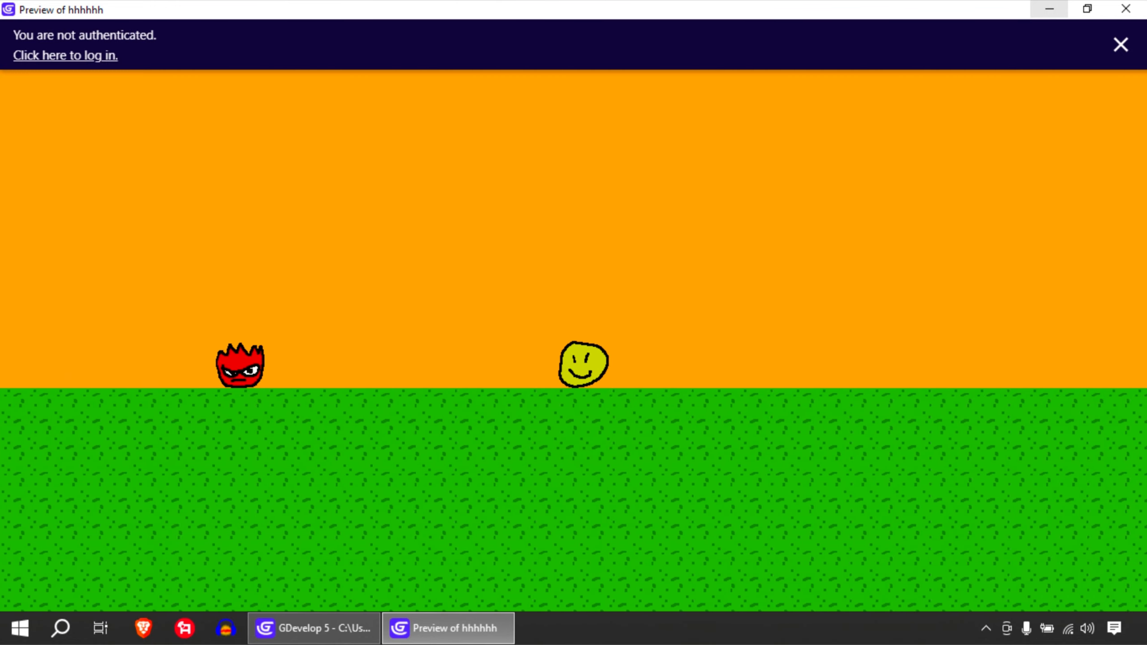
left_click(1125, 8)
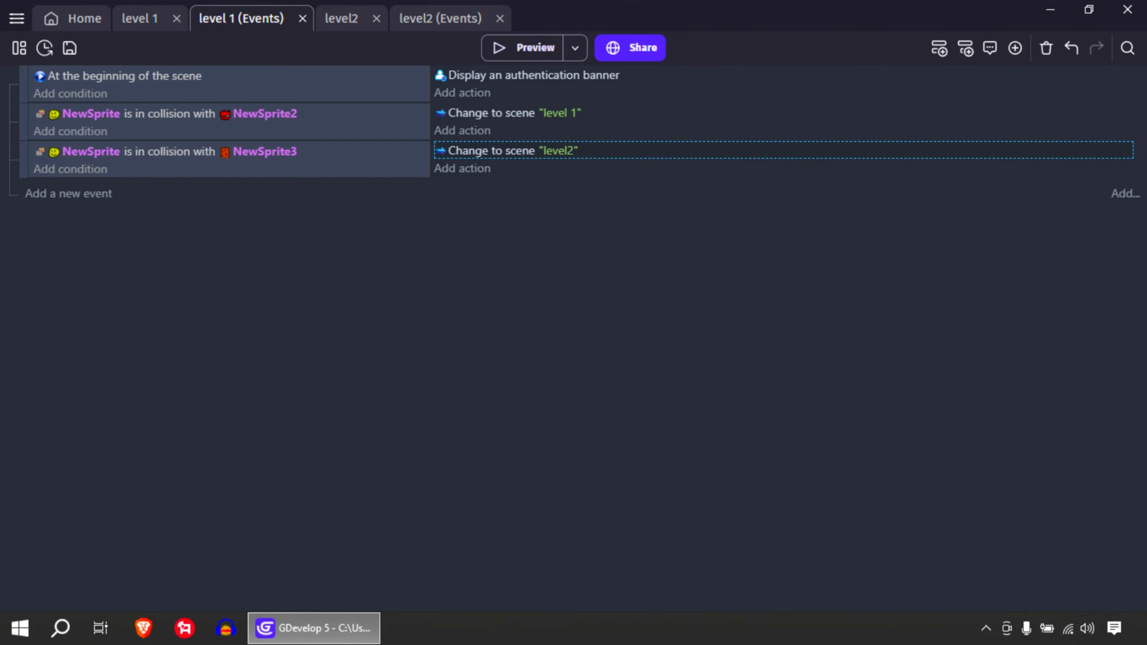
left_click(140, 18)
middle_click_drag(362, 310, 438, 292)
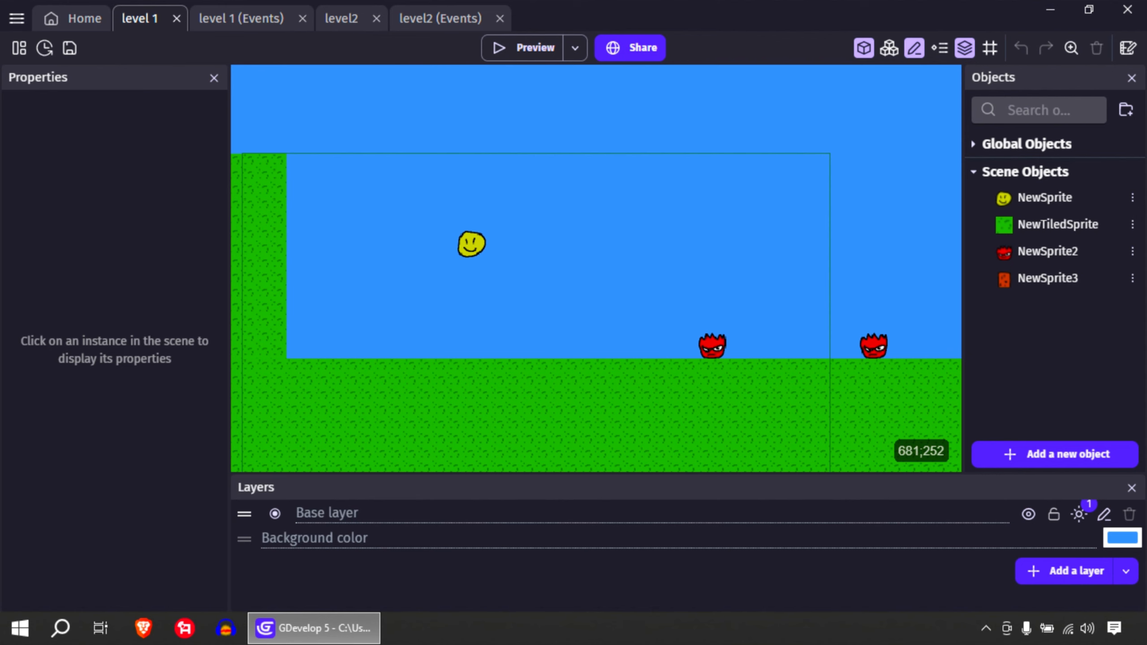
middle_click_drag(554, 270, 553, 275)
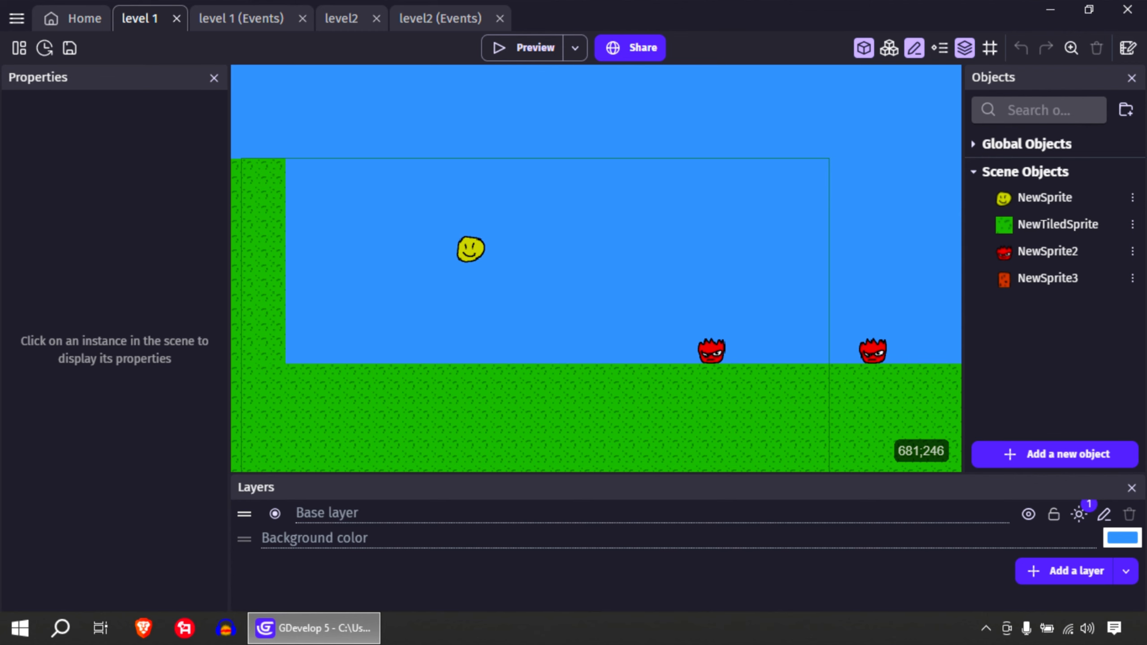
middle_click_drag(568, 280, 592, 281)
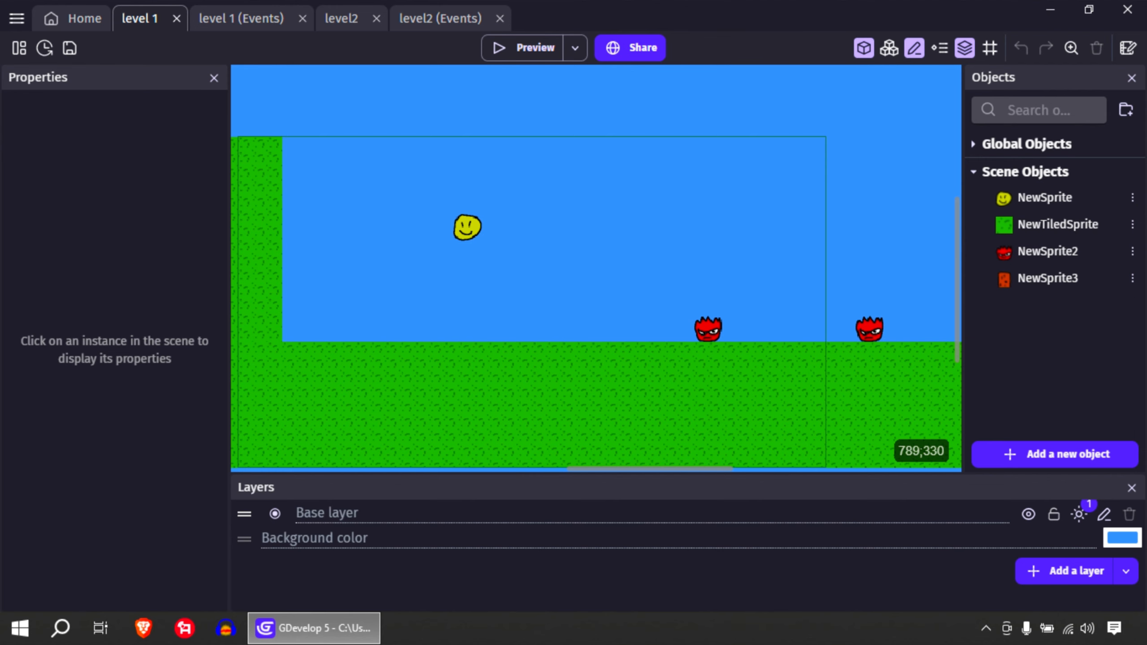
middle_click_drag(598, 287, 587, 289)
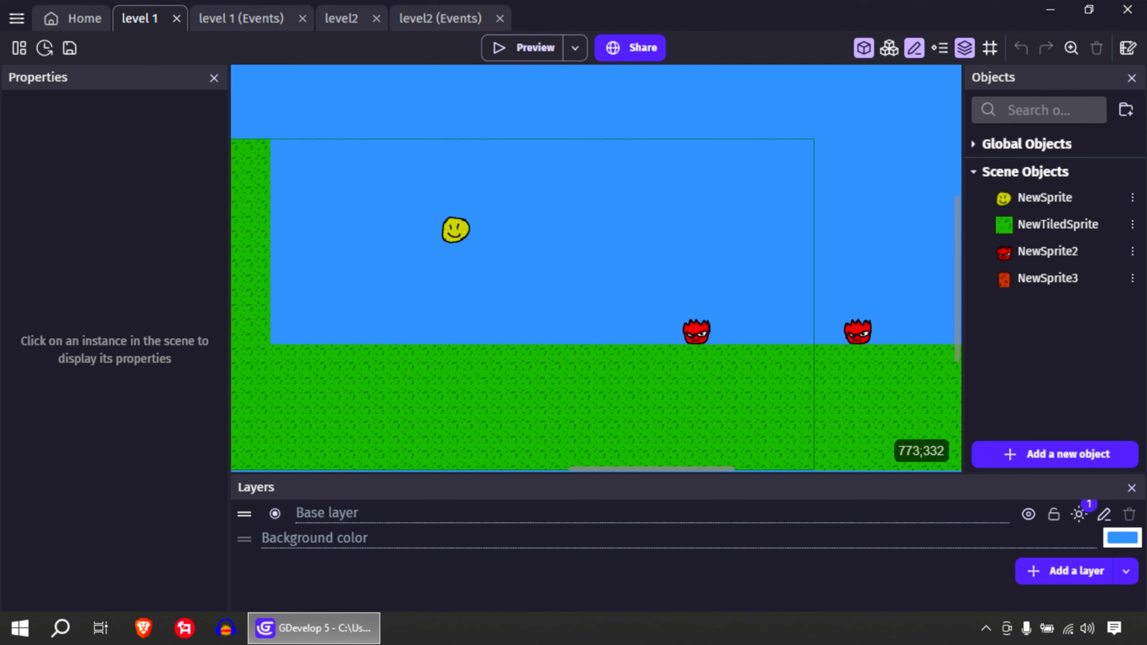
mouse_move(584, 287)
middle_mouse_down()
mouse_move(535, 286)
mouse_move(580, 294)
mouse_move(566, 292)
mouse_move(583, 263)
mouse_move(593, 275)
middle_mouse_up()
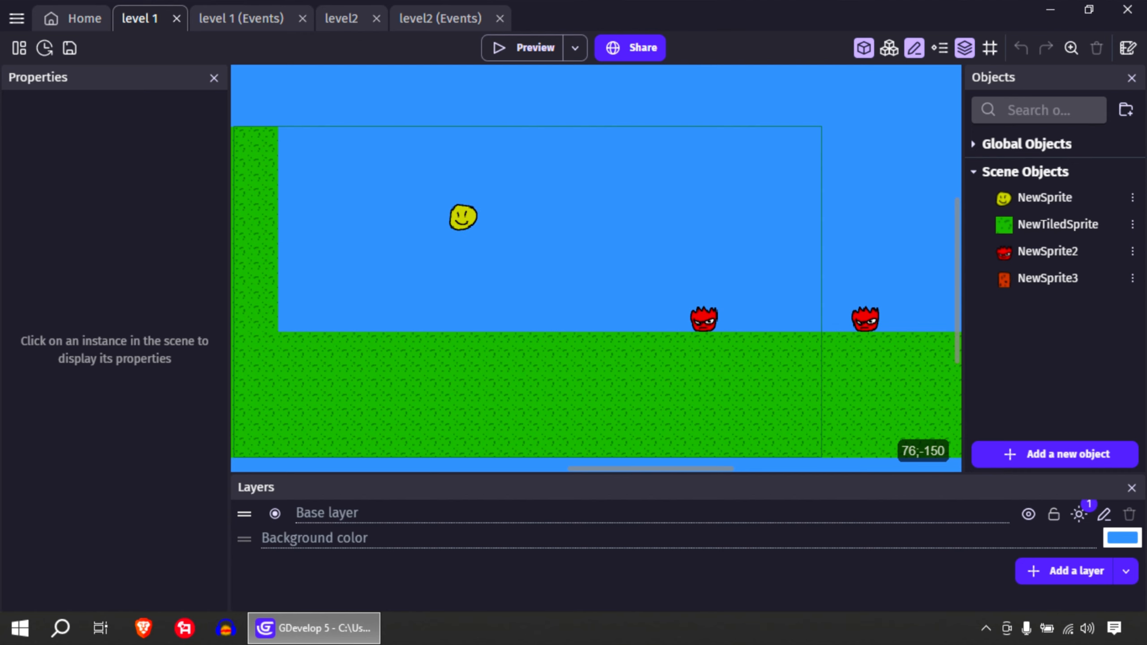
Step: Add a new event to the level 1 events with the condition that NewSprite is jumping
left_click(250, 18)
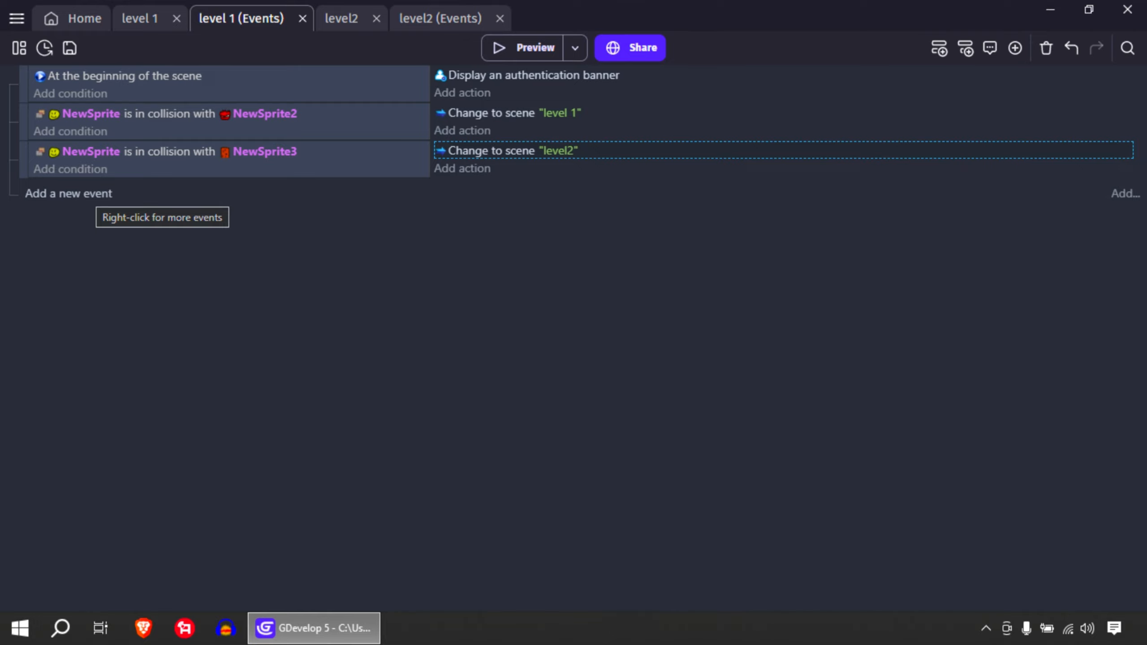
left_click(68, 194)
left_click(70, 187)
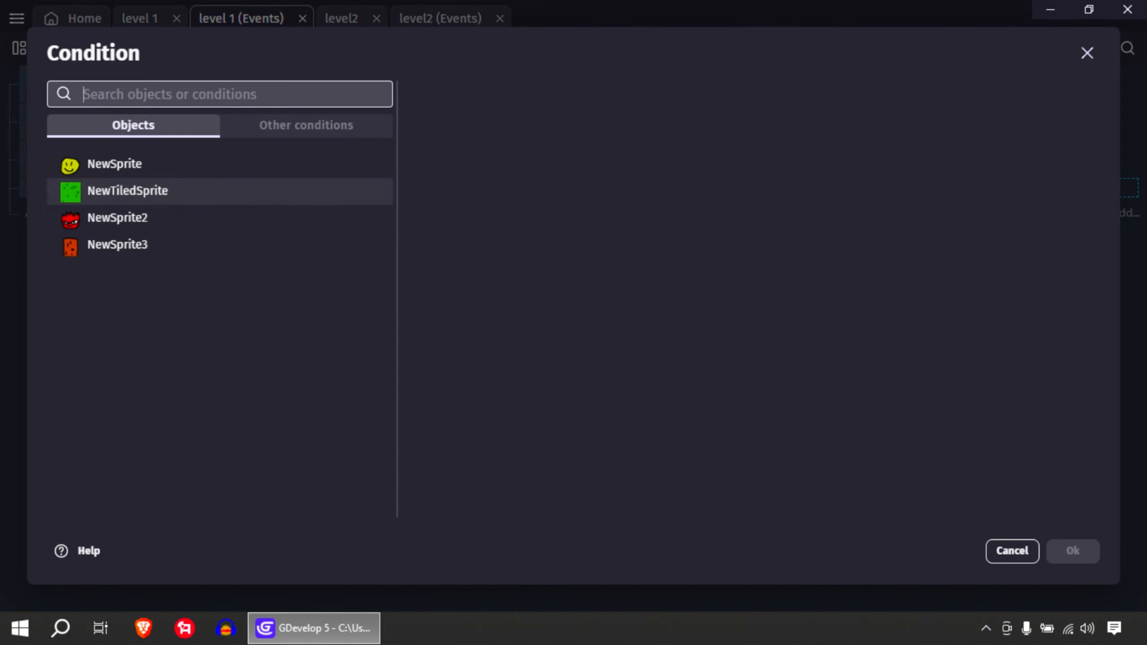
left_click(115, 163)
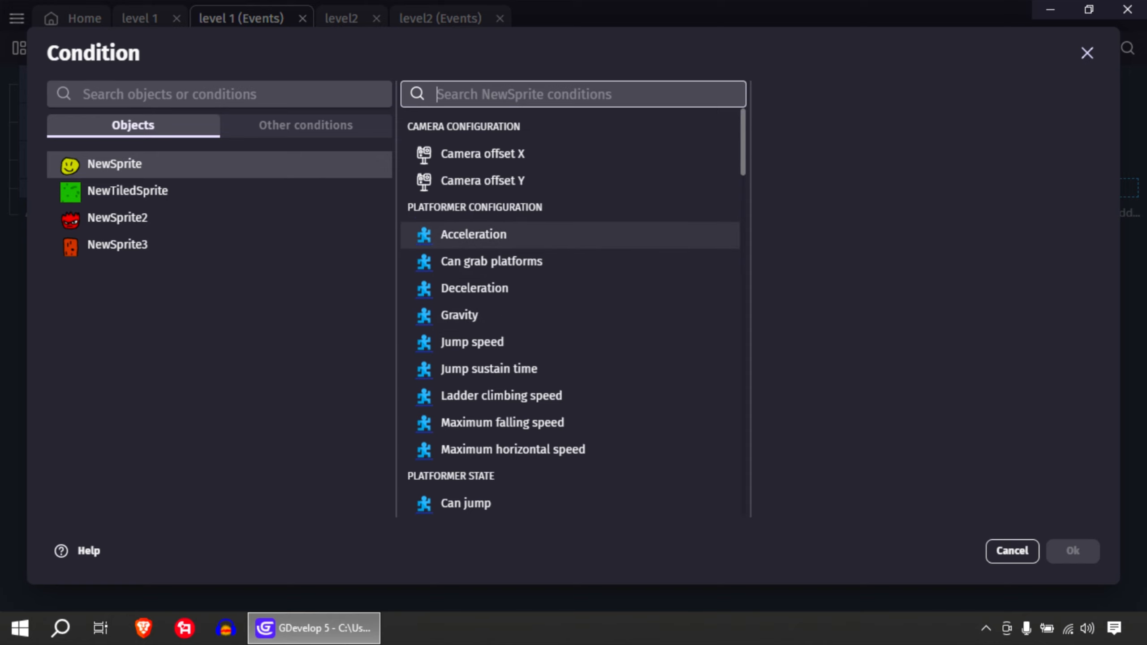
scroll(569, 317, "down", 2)
scroll(569, 316, "up", 1)
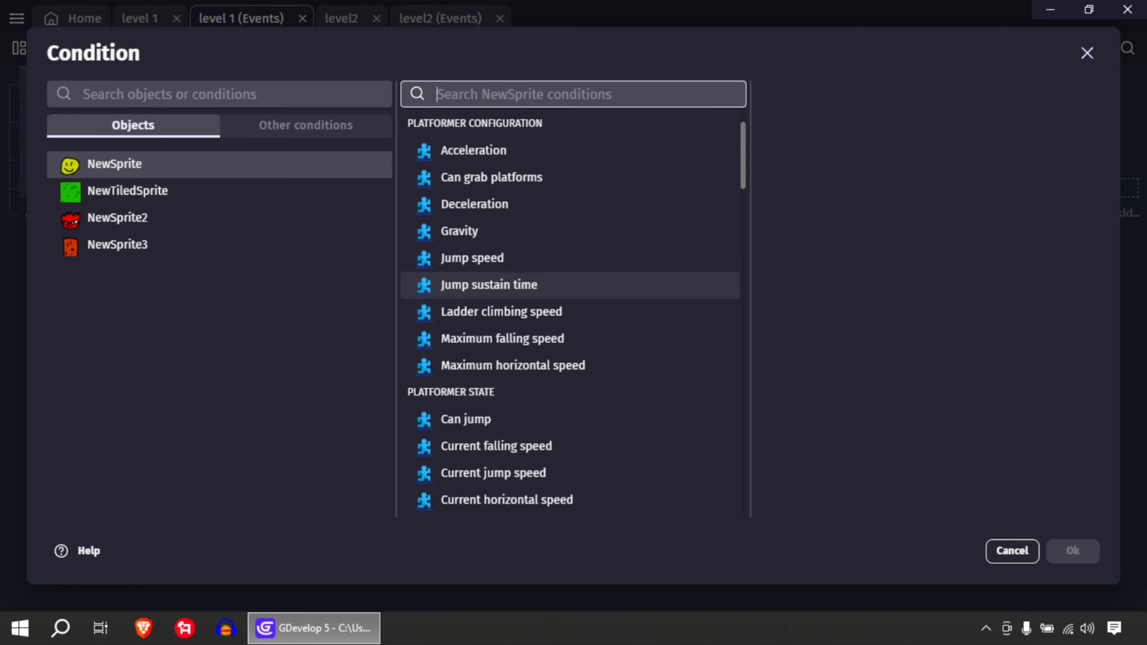
scroll(569, 284, "down", 2)
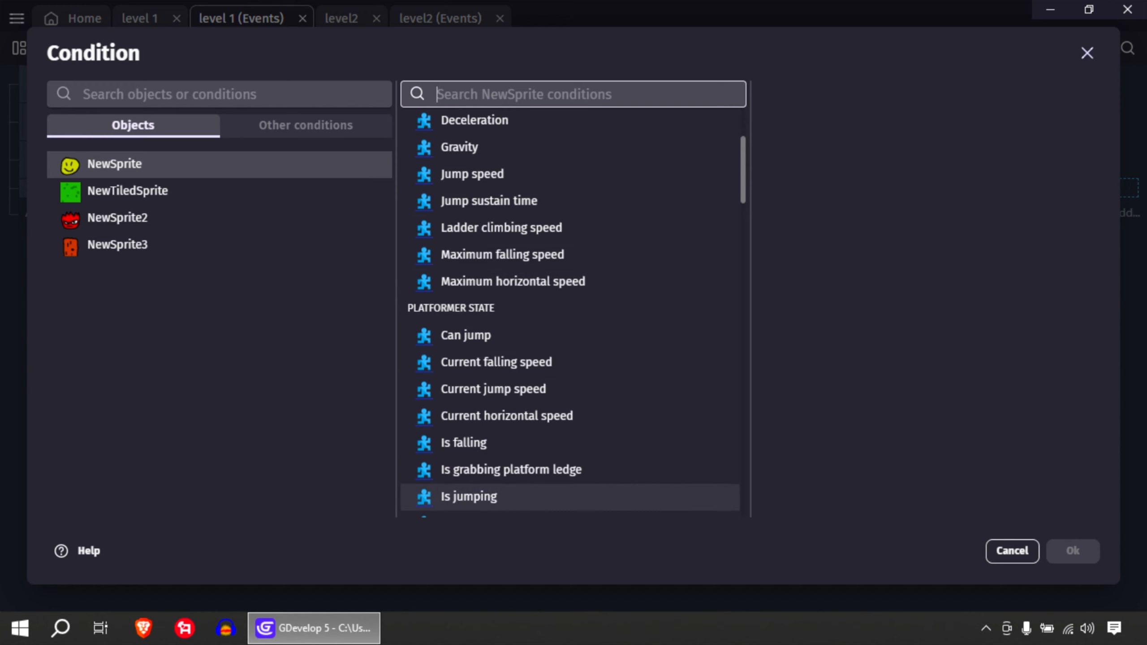
left_click(469, 497)
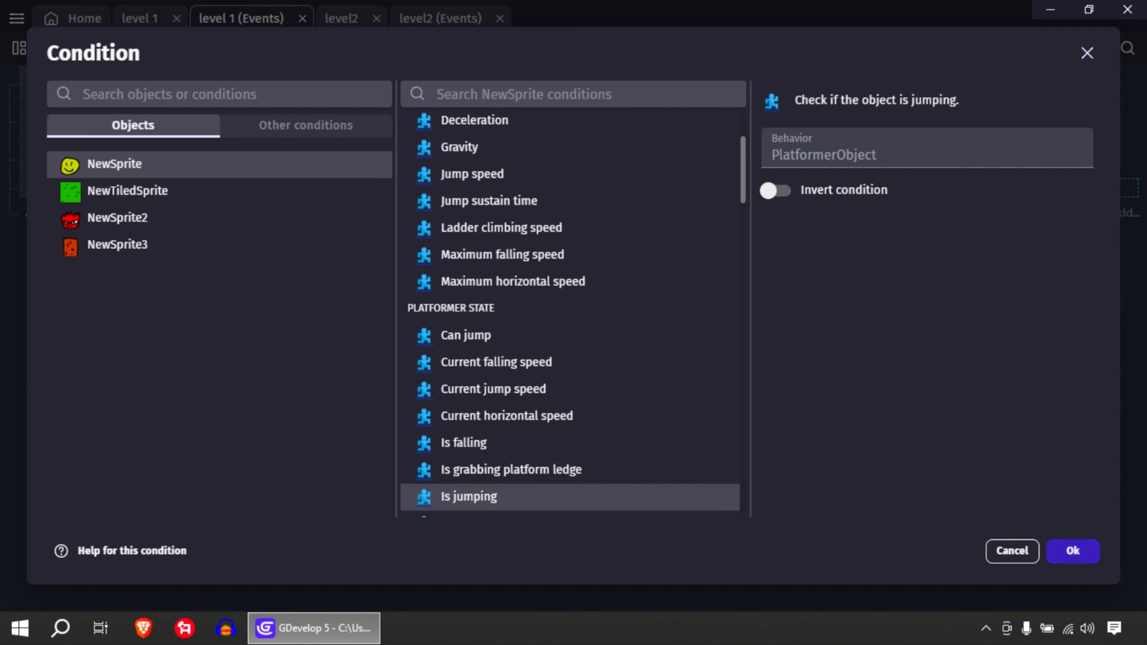
left_click(1073, 551)
Step: Create a "Play a sound" action for the NewSprite jumping event
left_click(462, 187)
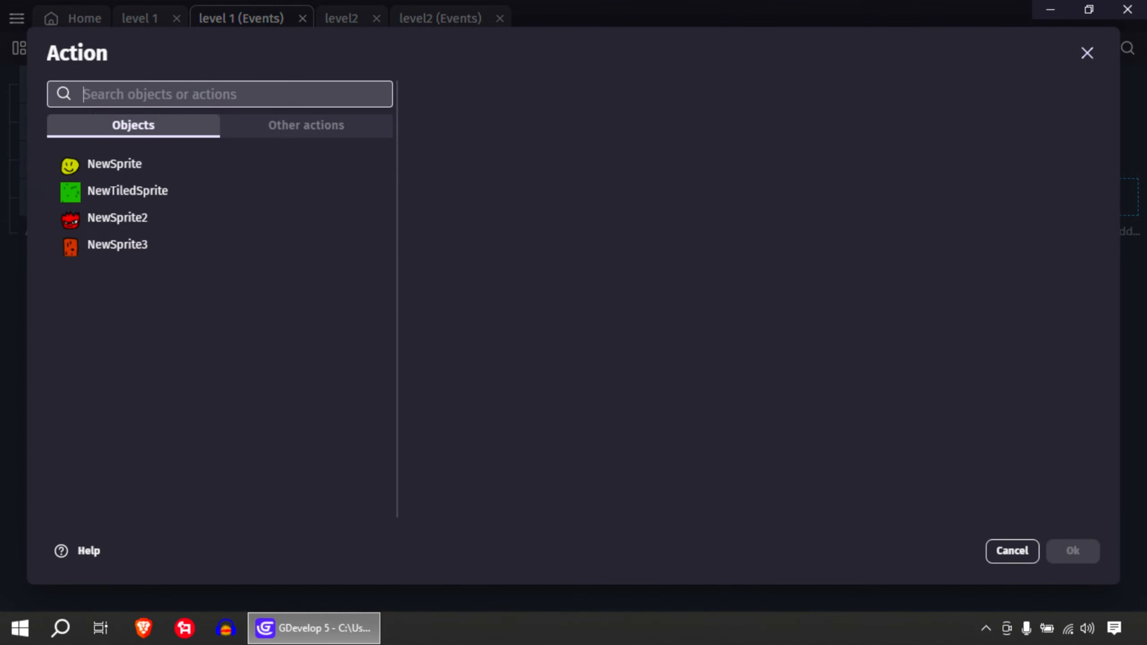
left_click(306, 125)
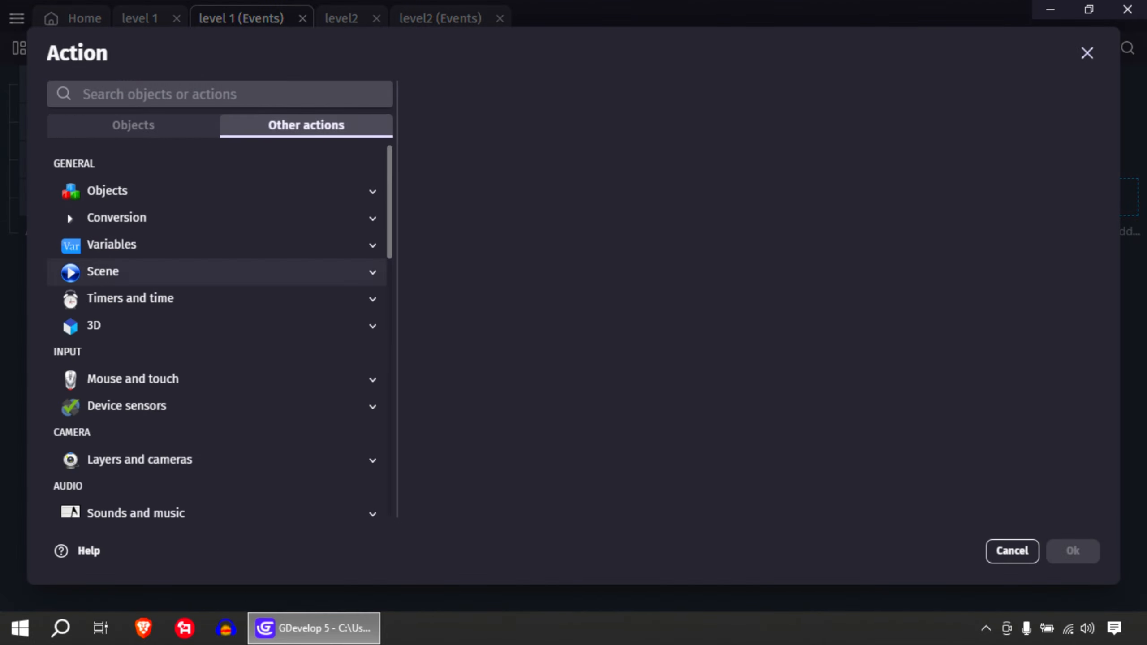
scroll(180, 299, "down", 3)
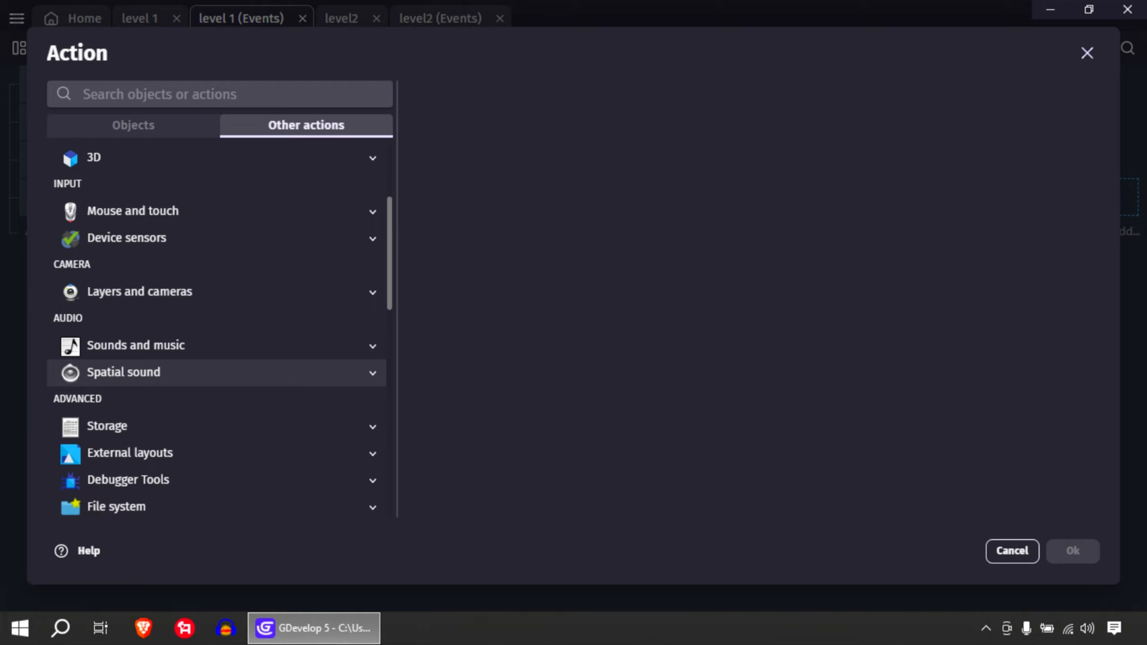
left_click(136, 345)
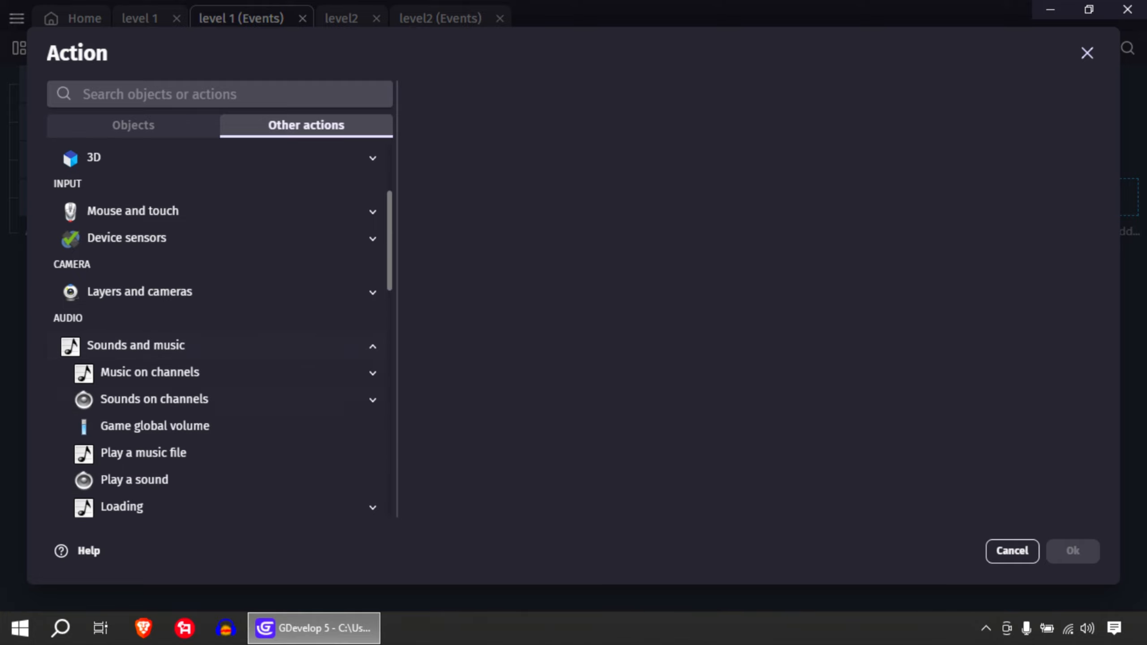
left_click(135, 480)
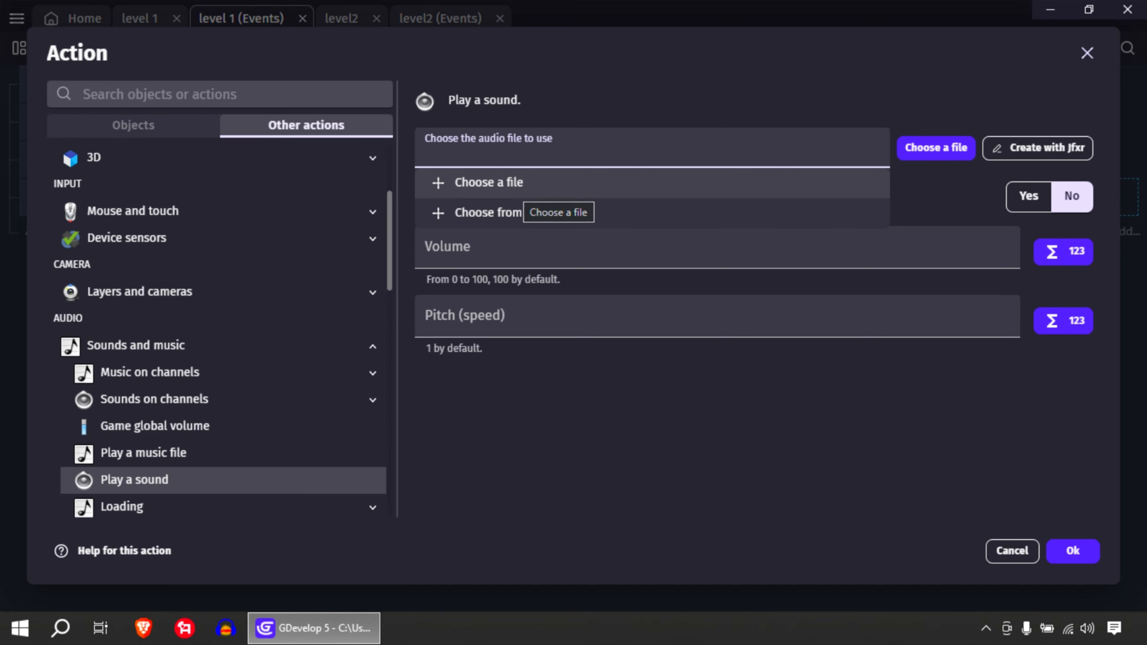
Step: Set the action's audio file to jump.mp3 from My project3's assets folder, copying it into the project folder
left_click(523, 184)
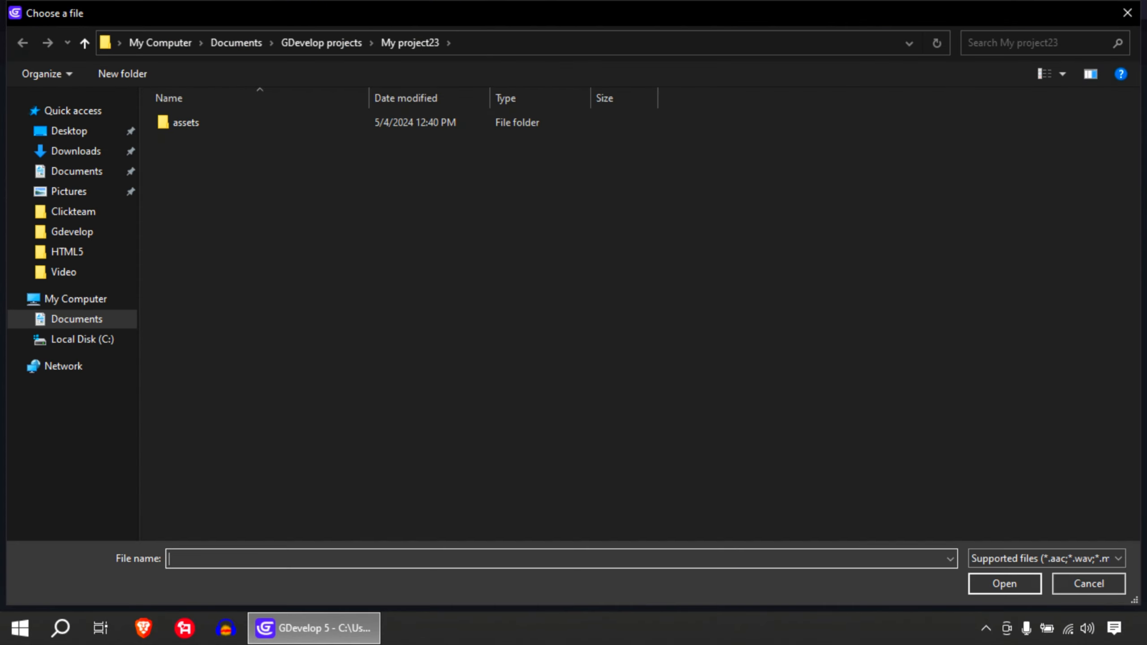
left_click(321, 42)
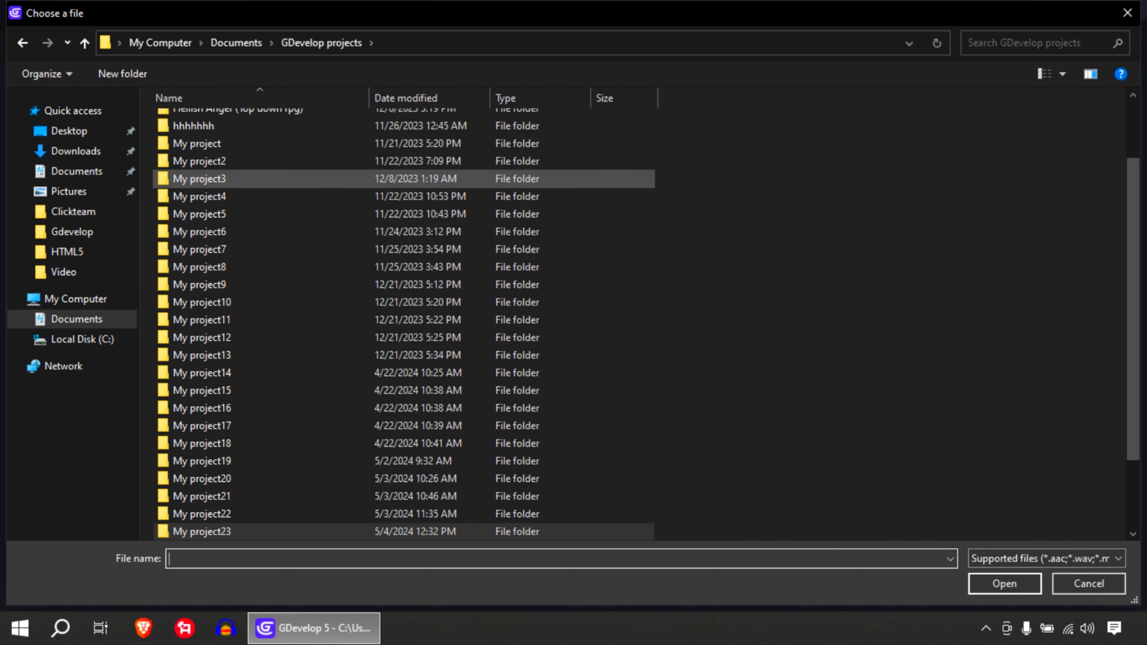
double_click(199, 179)
double_click(186, 122)
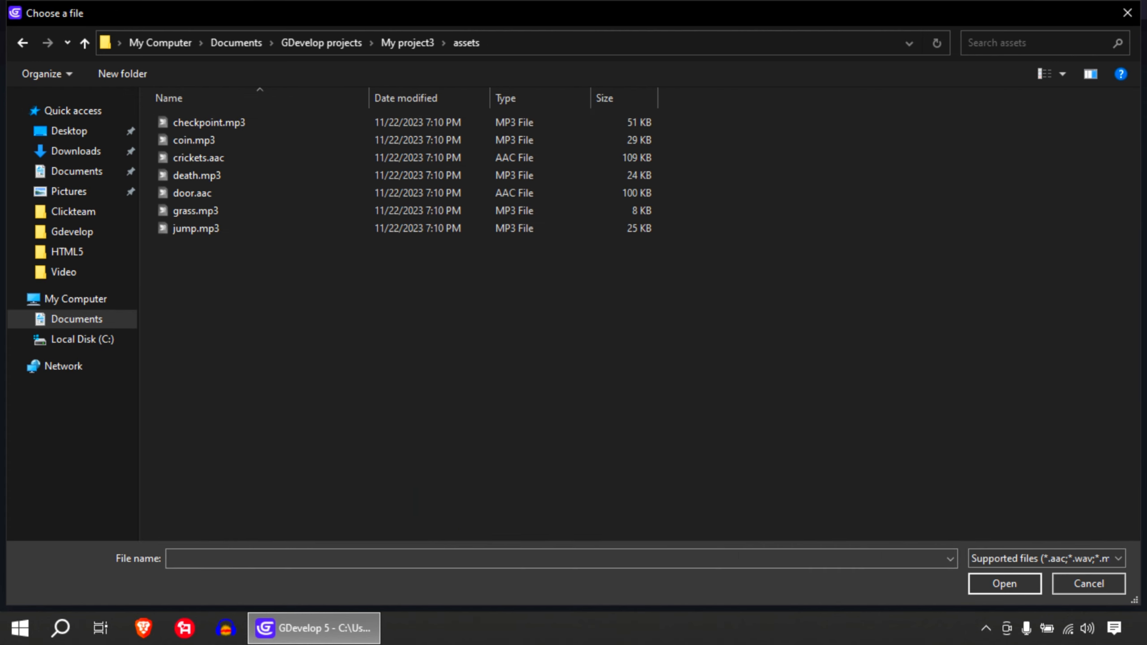
left_click(196, 229)
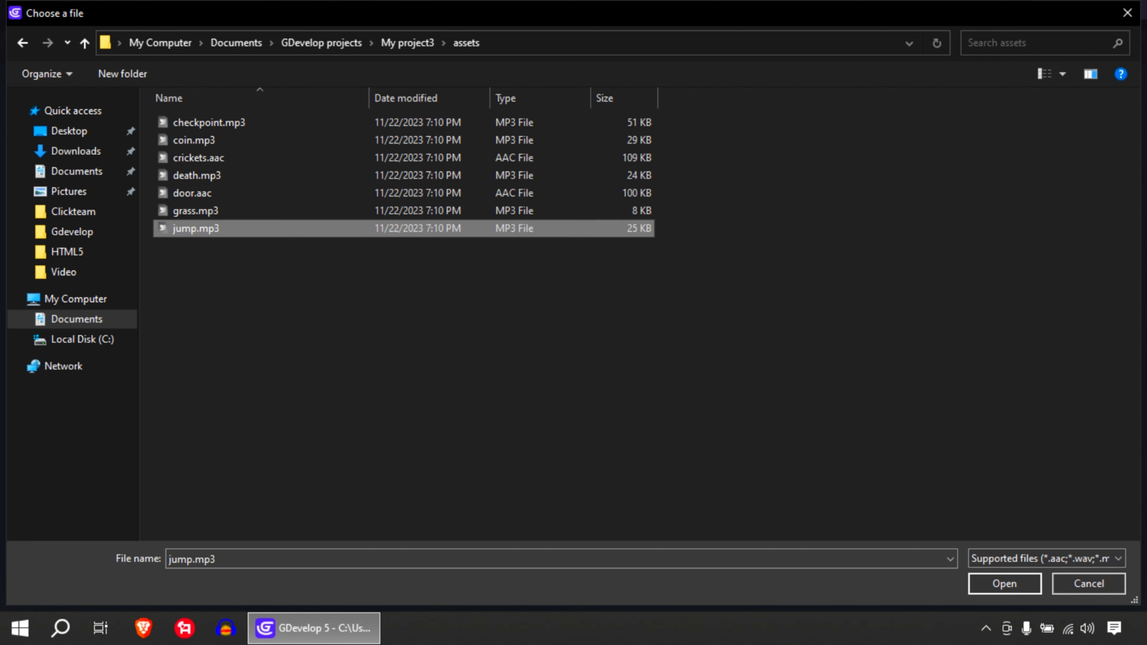
left_click(1005, 583)
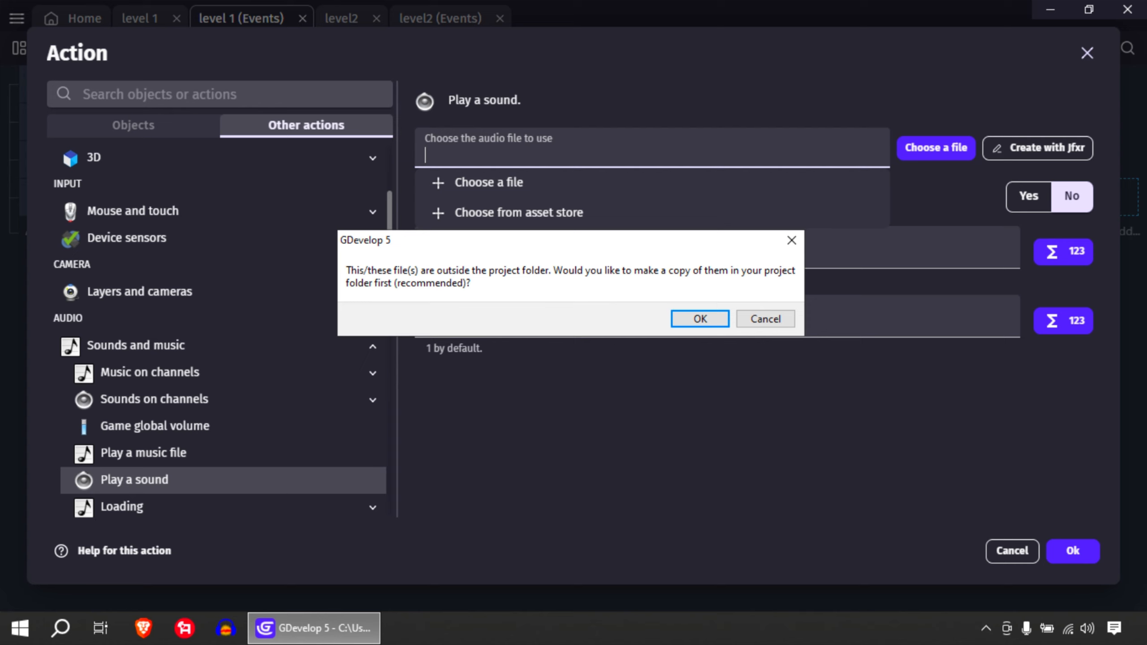
left_click_drag(614, 241, 609, 194)
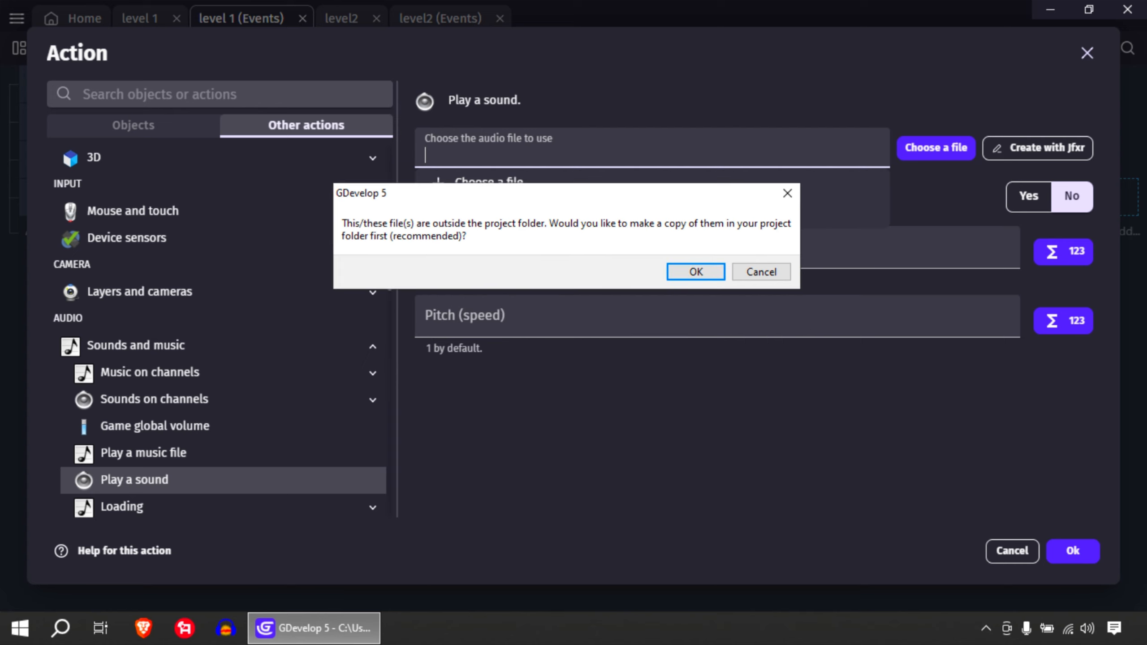
left_click(696, 272)
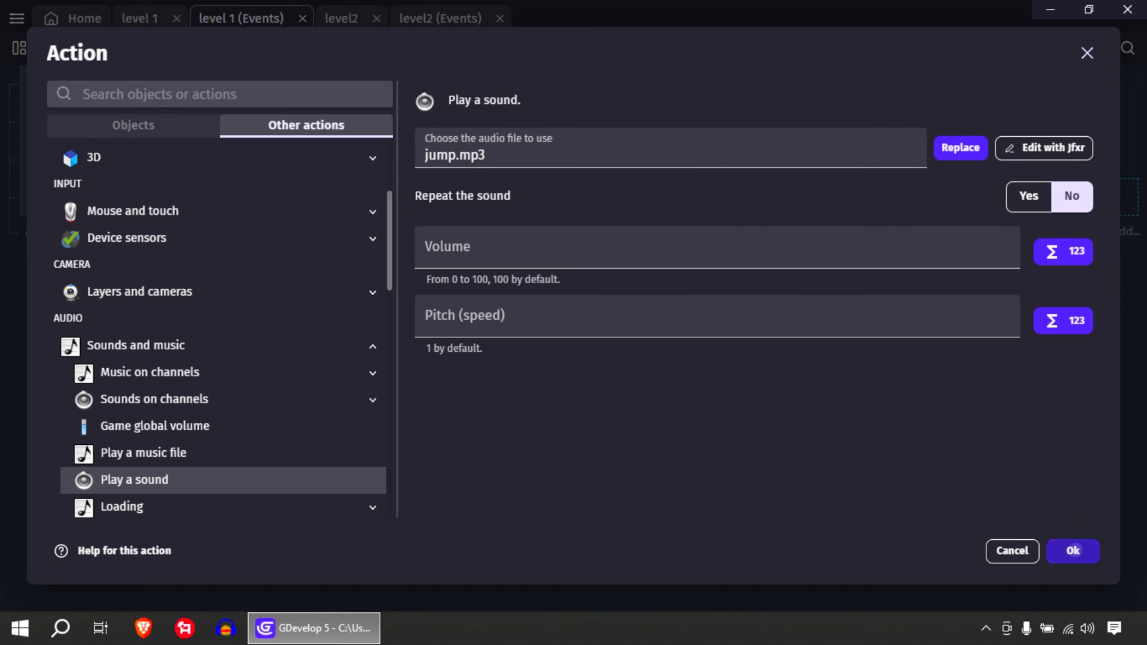
left_click(1072, 551)
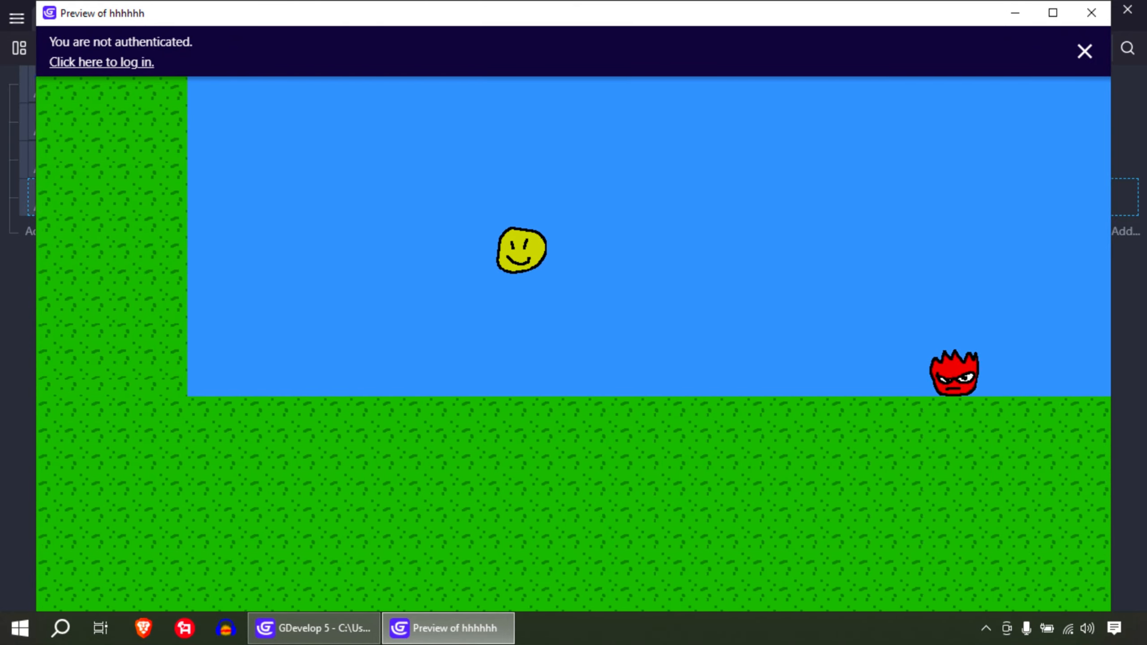
Step: Preview the game, make the smiley move both ways and jump to test the jump sound, and close the preview
key("Right")
key("space")
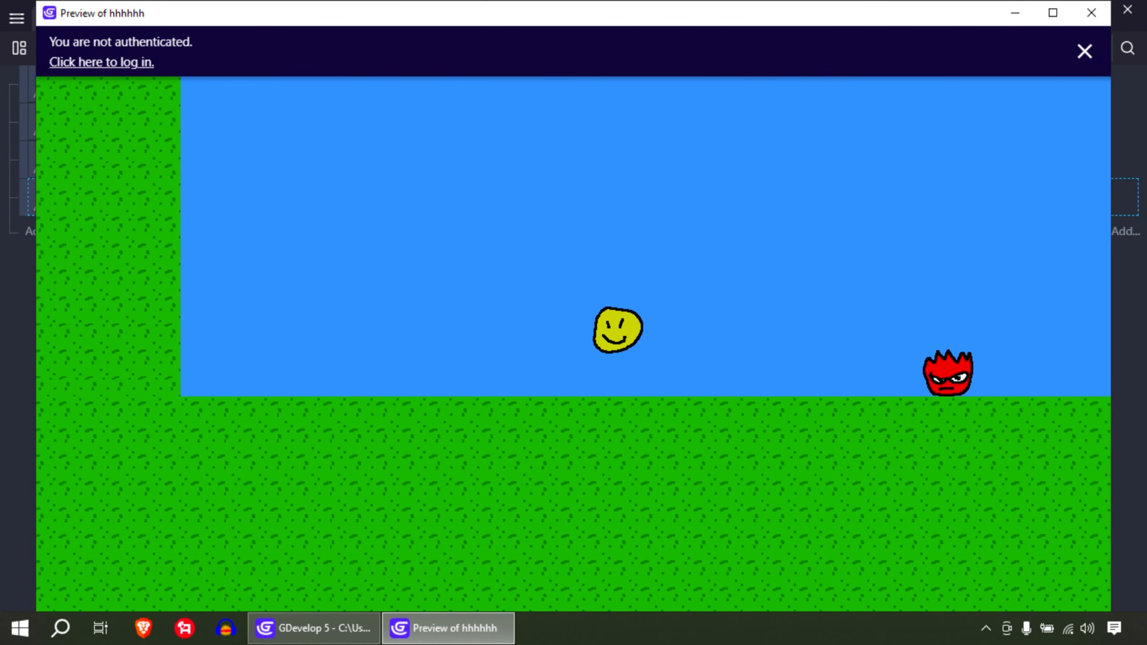
key("Left")
key("space")
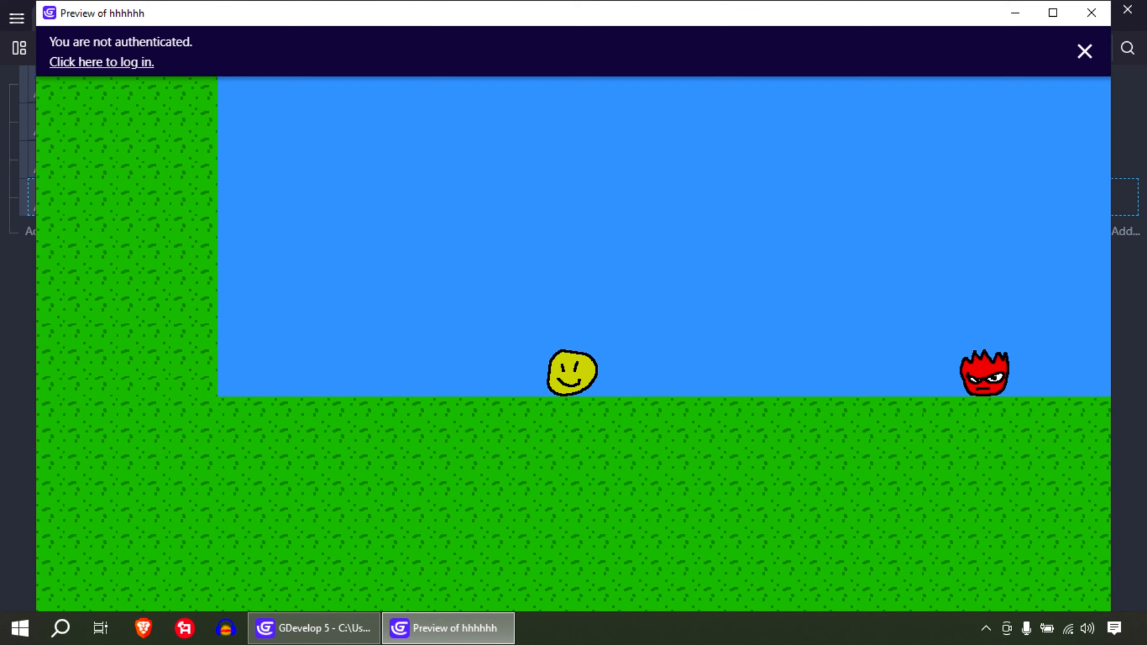
key("space")
left_click(1092, 13)
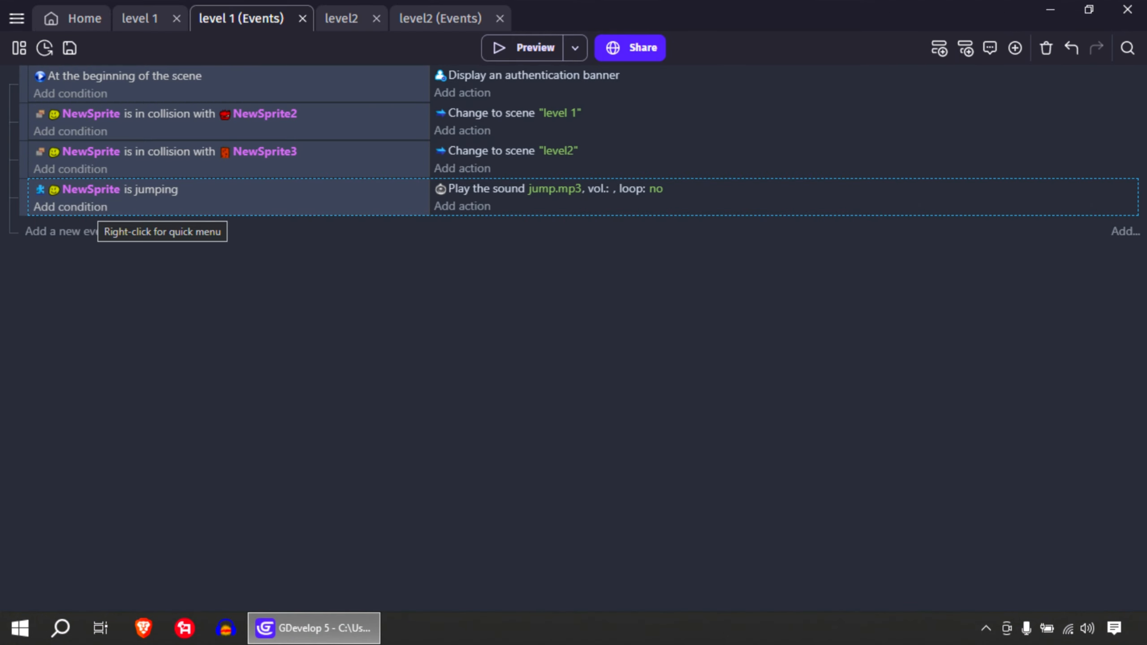
Step: Add a "Trigger once while true" condition to the NewSprite jumping event
left_click(70, 206)
left_click(306, 125)
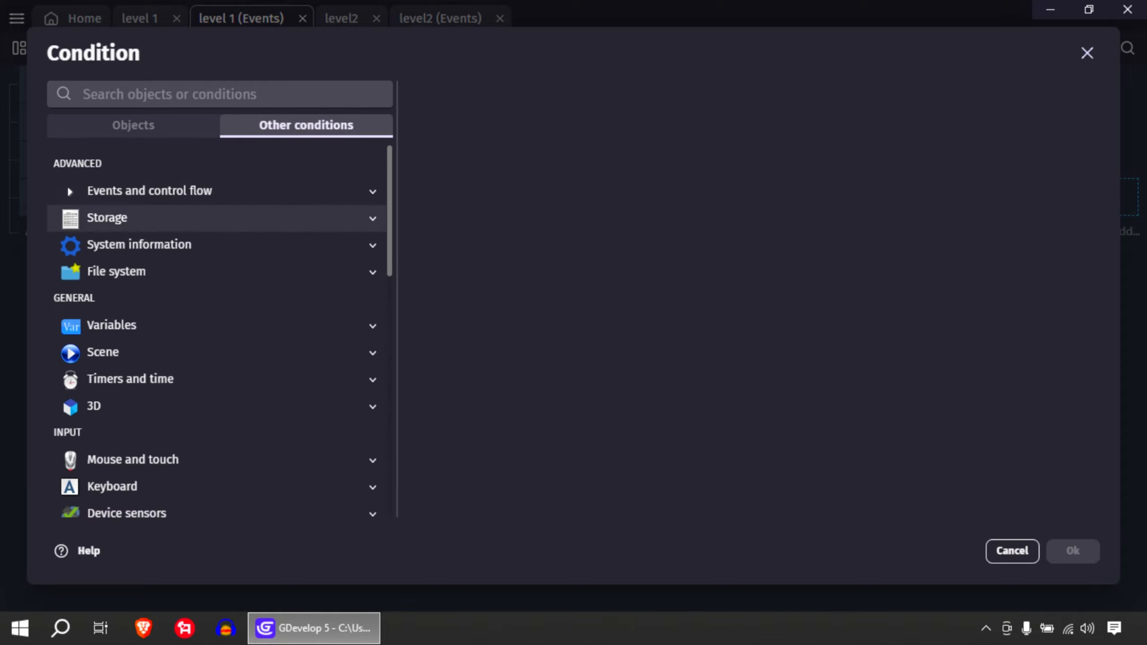
left_click(181, 190)
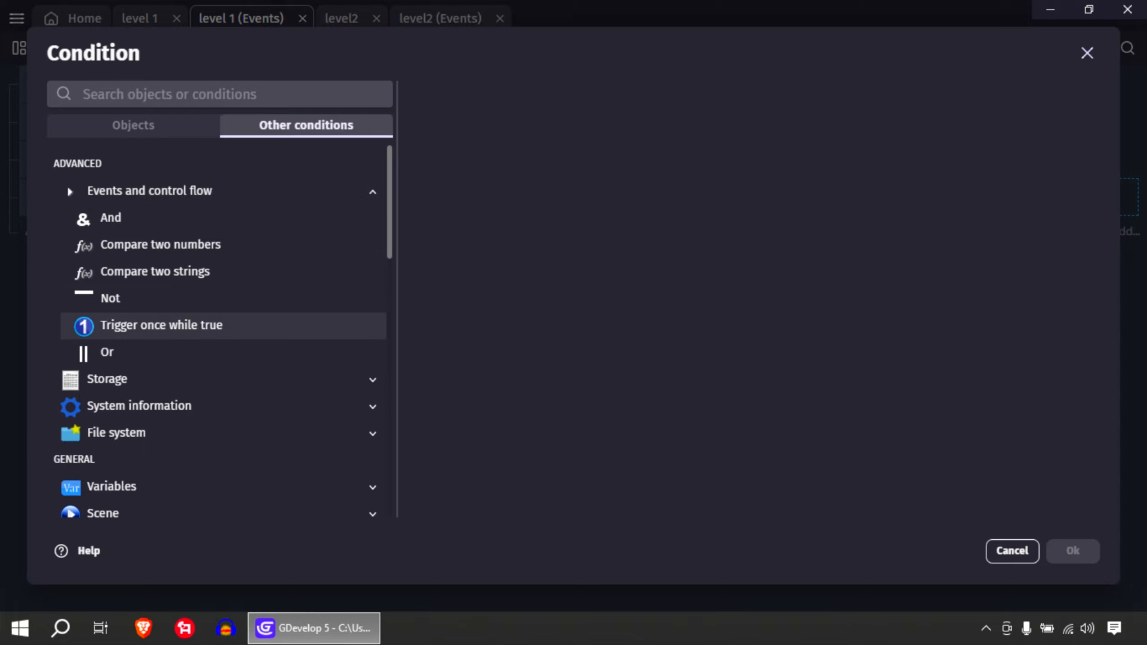
left_click(161, 325)
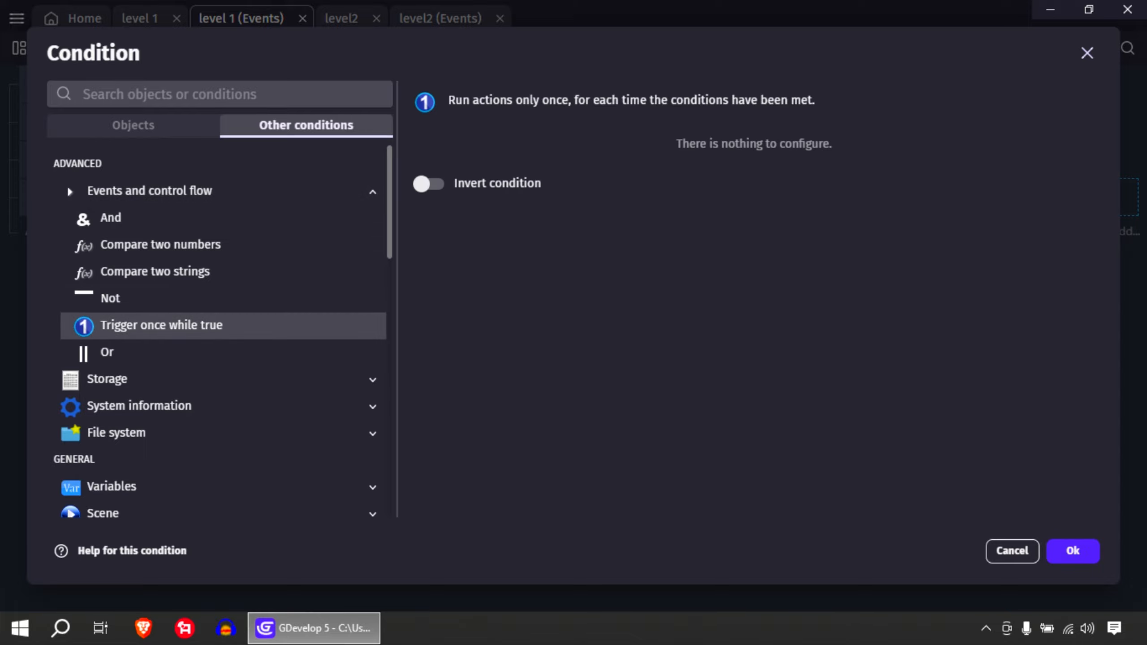
left_click(1073, 551)
Step: Preview the game again, jump repeatedly and run the smiley toward the enemies to check the sound, and close the preview
left_click(524, 48)
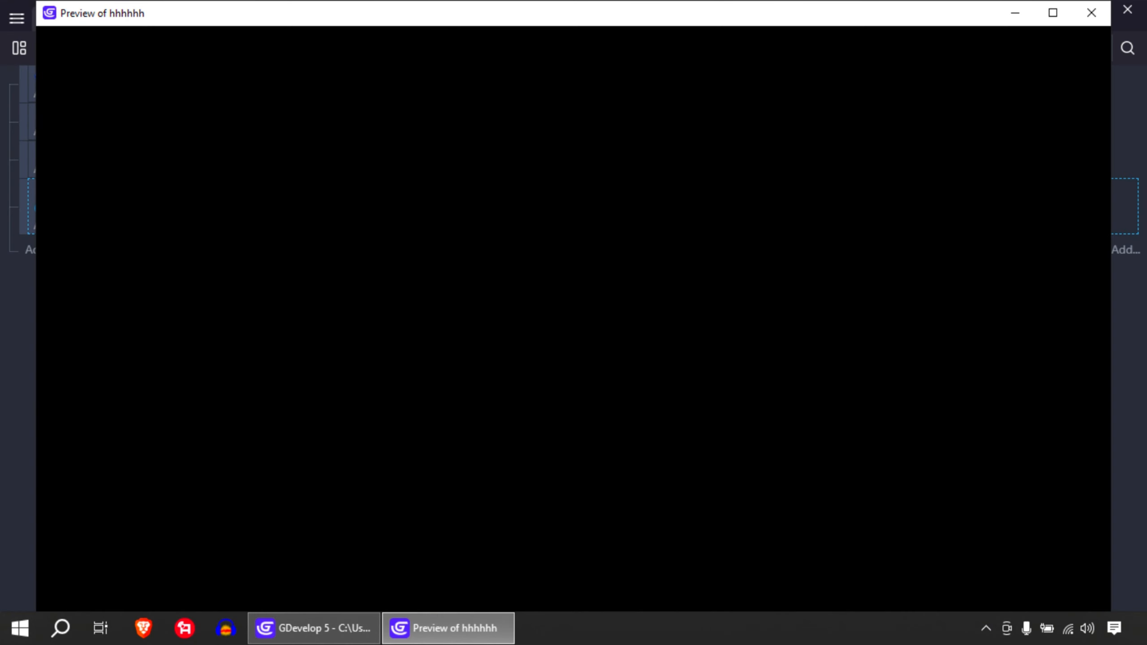
key("Right")
key("space")
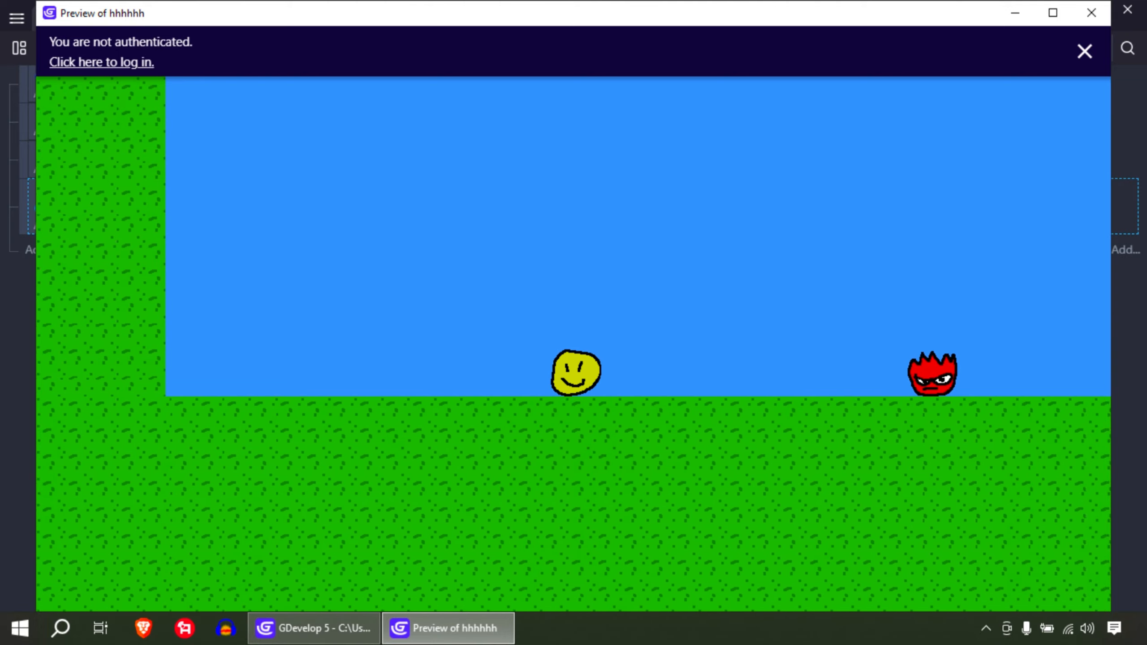
key("space")
key("space")
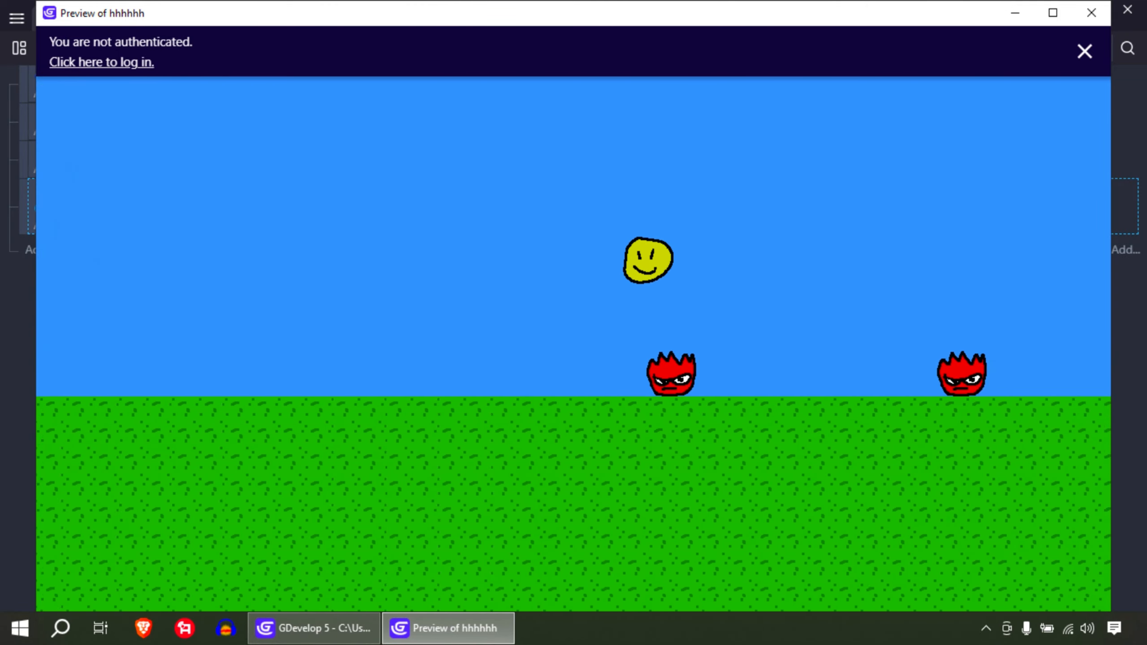
key("Right")
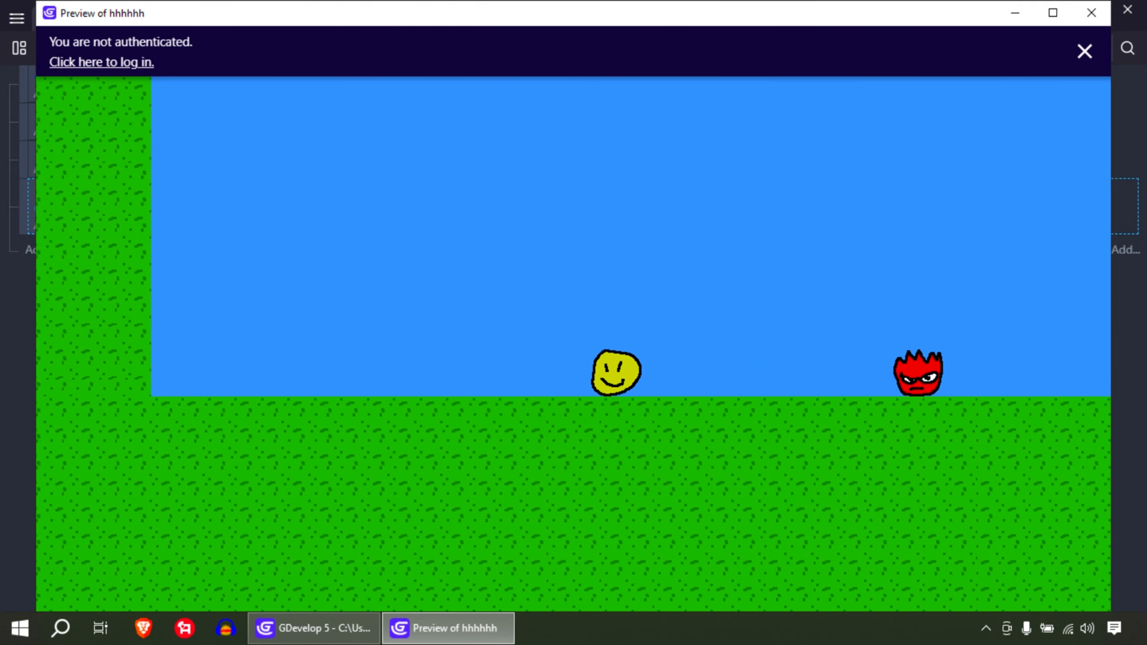
key("Right")
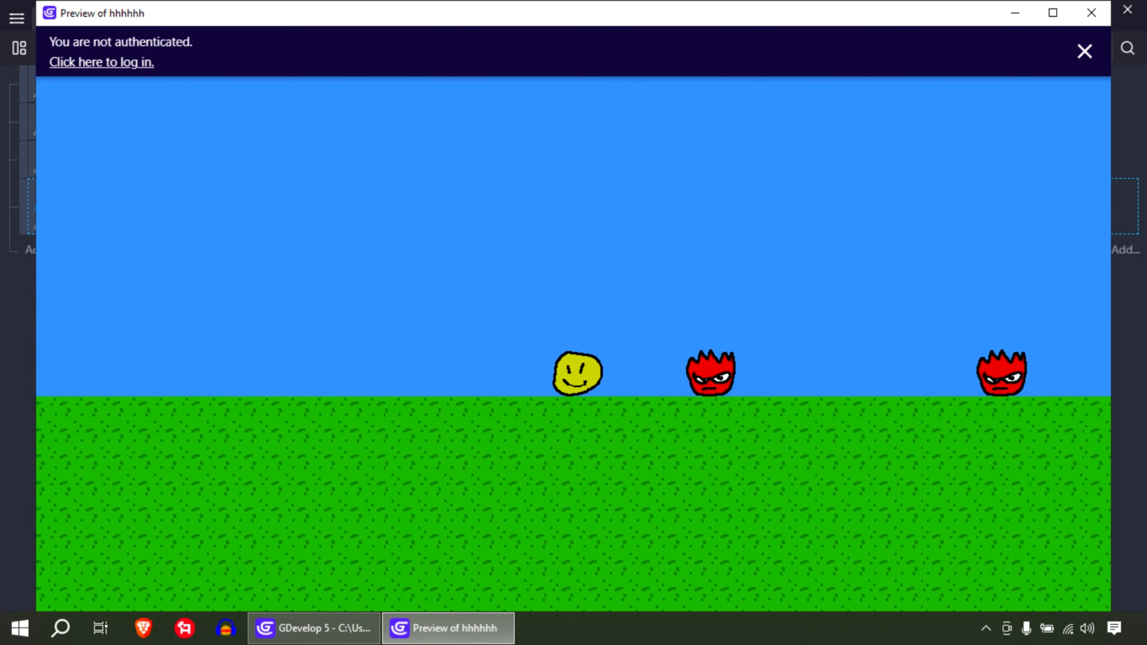
left_click(1091, 13)
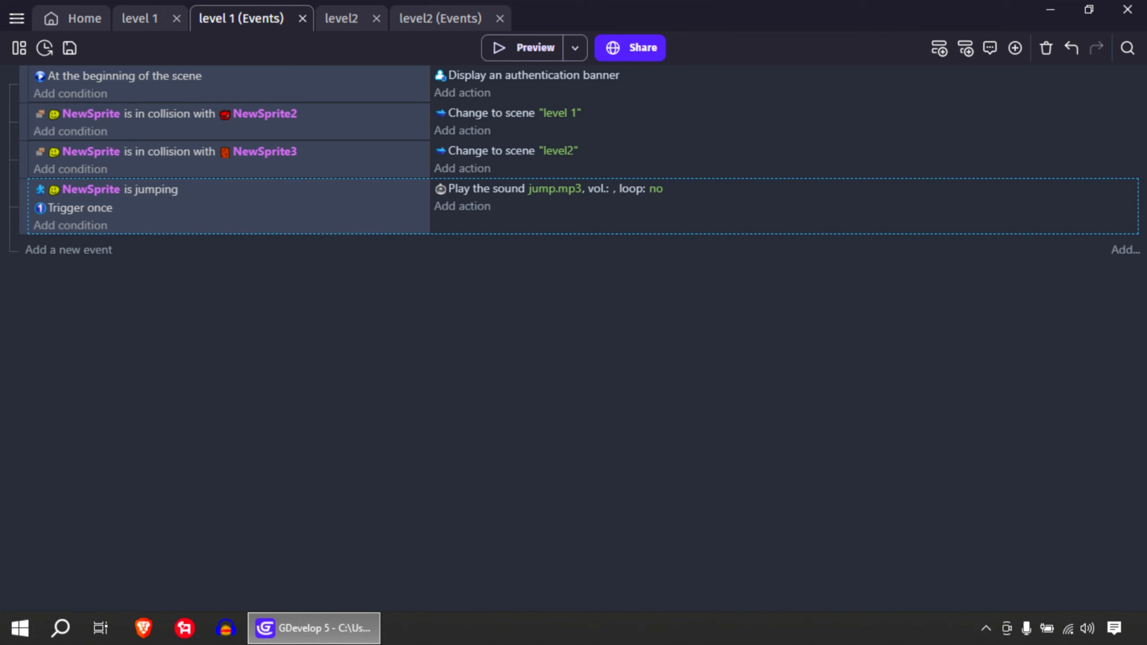
Step: Begin adding a sound action to the event for NewSprite colliding with NewSprite2
left_click(532, 130)
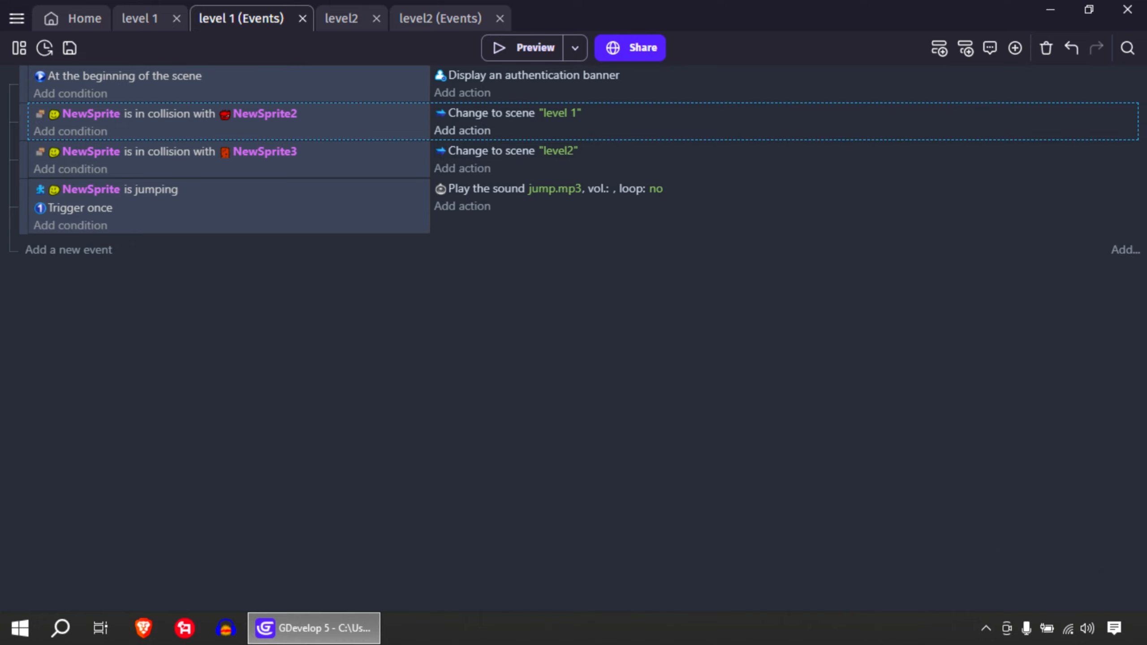
left_click(462, 130)
left_click(306, 125)
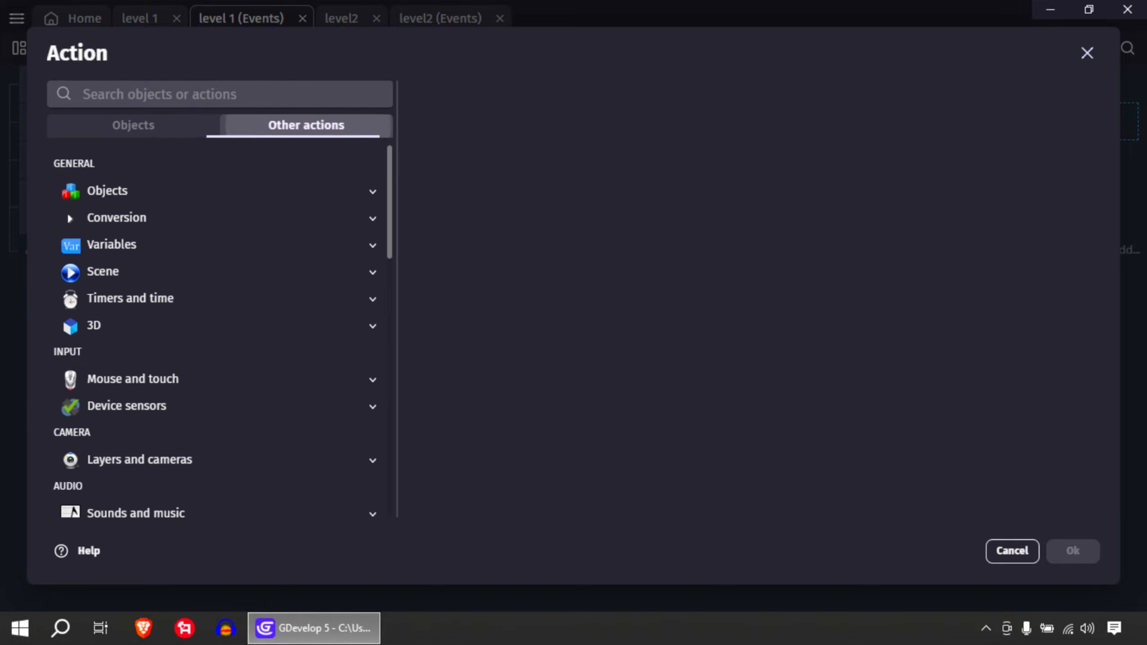
scroll(217, 407, "down", 2)
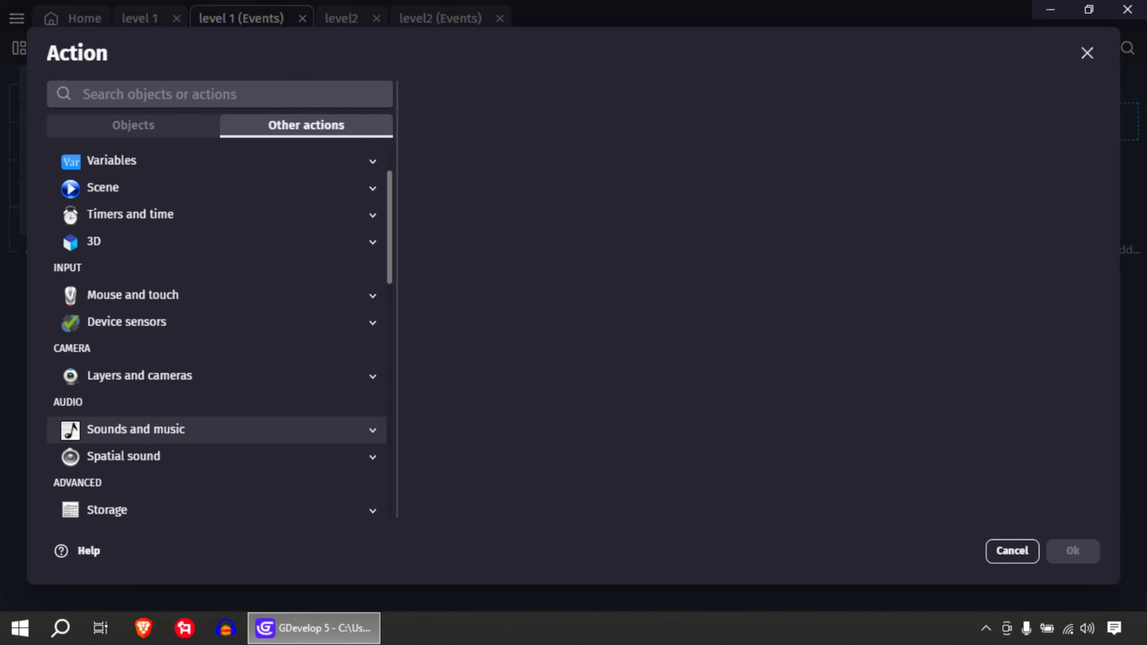
Step: Add a Play a sound action using death.mp3 to the NewSprite–NewSprite2 collision event, copying the file into the project folder
left_click(135, 429)
scroll(135, 429, "down", 5)
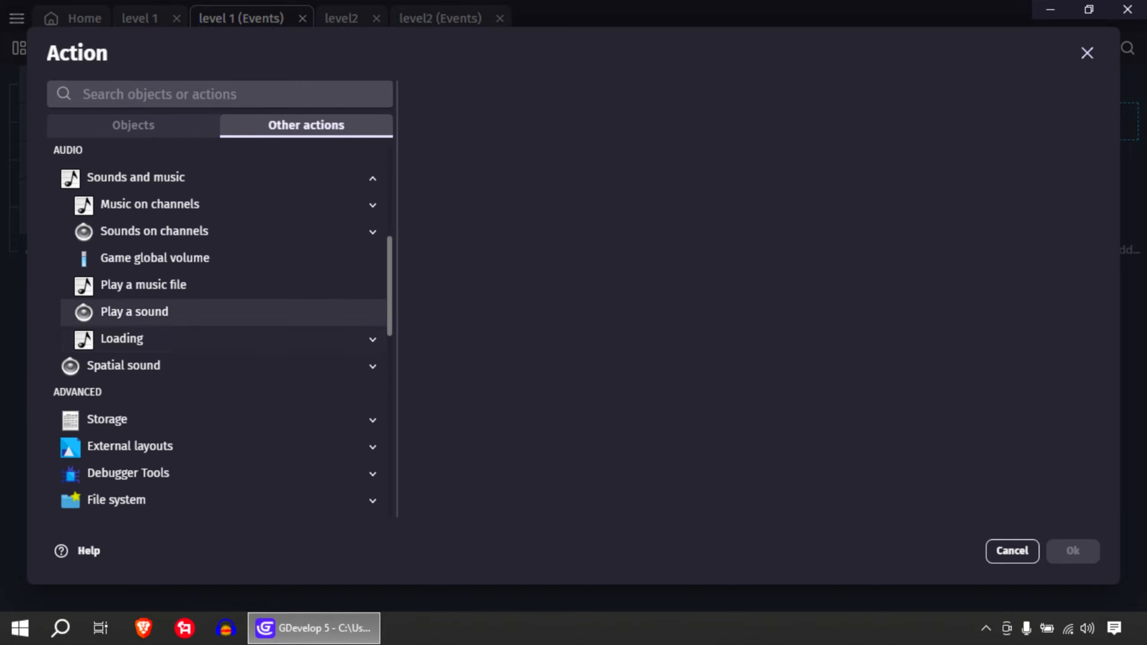
left_click(134, 311)
left_click(489, 186)
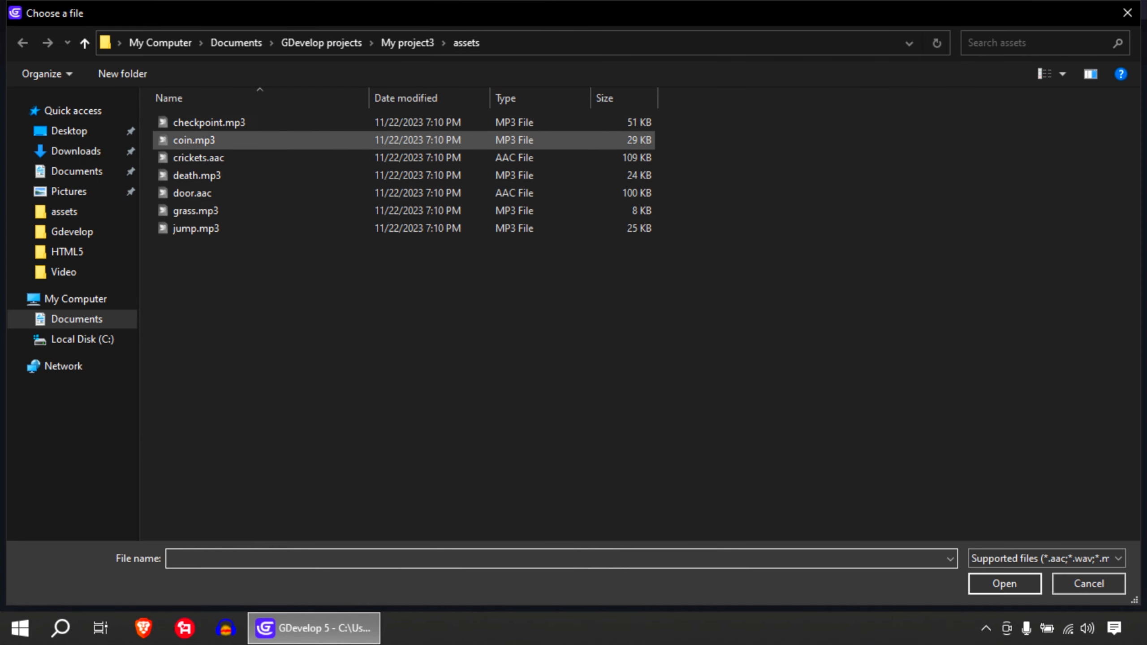
left_click(197, 176)
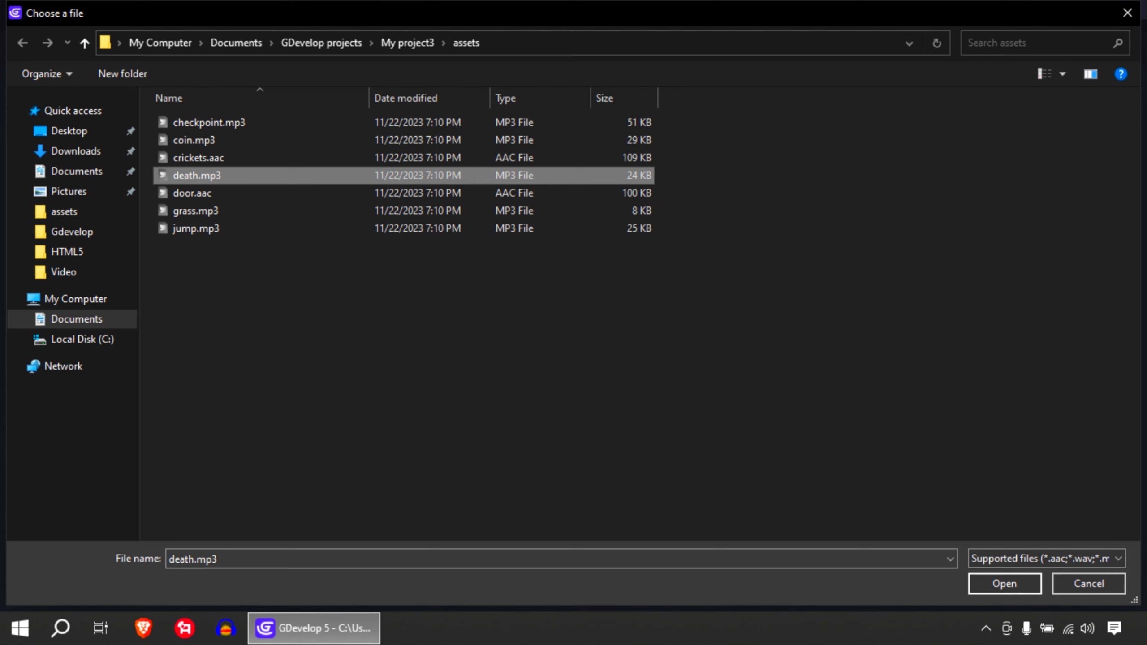
left_click(1005, 584)
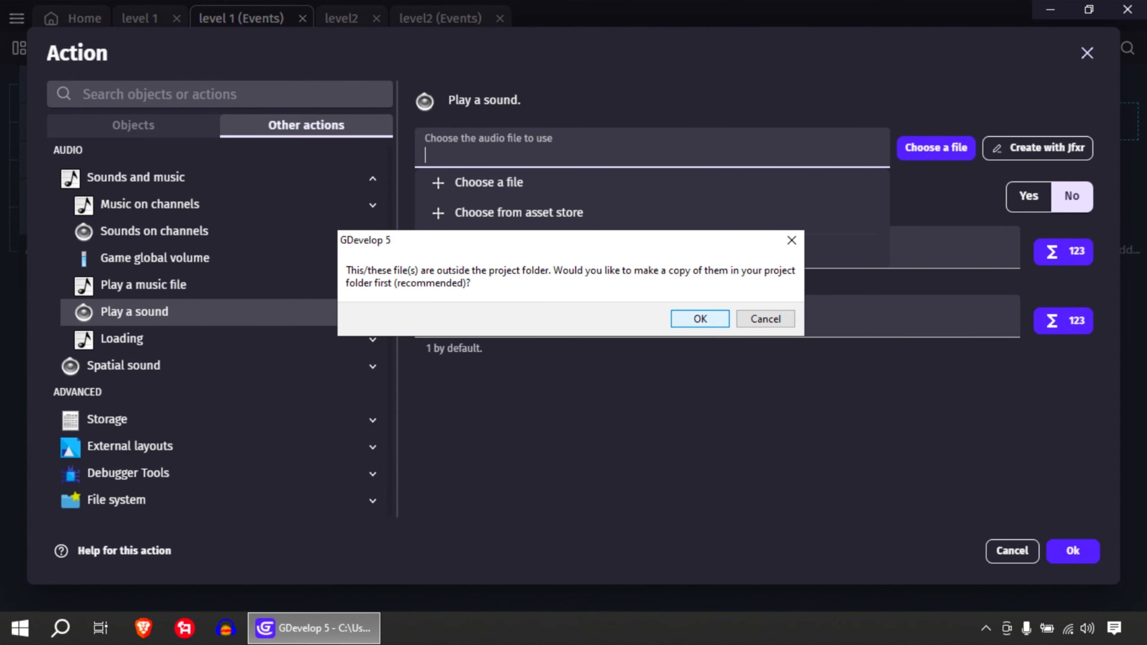
key("Return")
left_click(1079, 552)
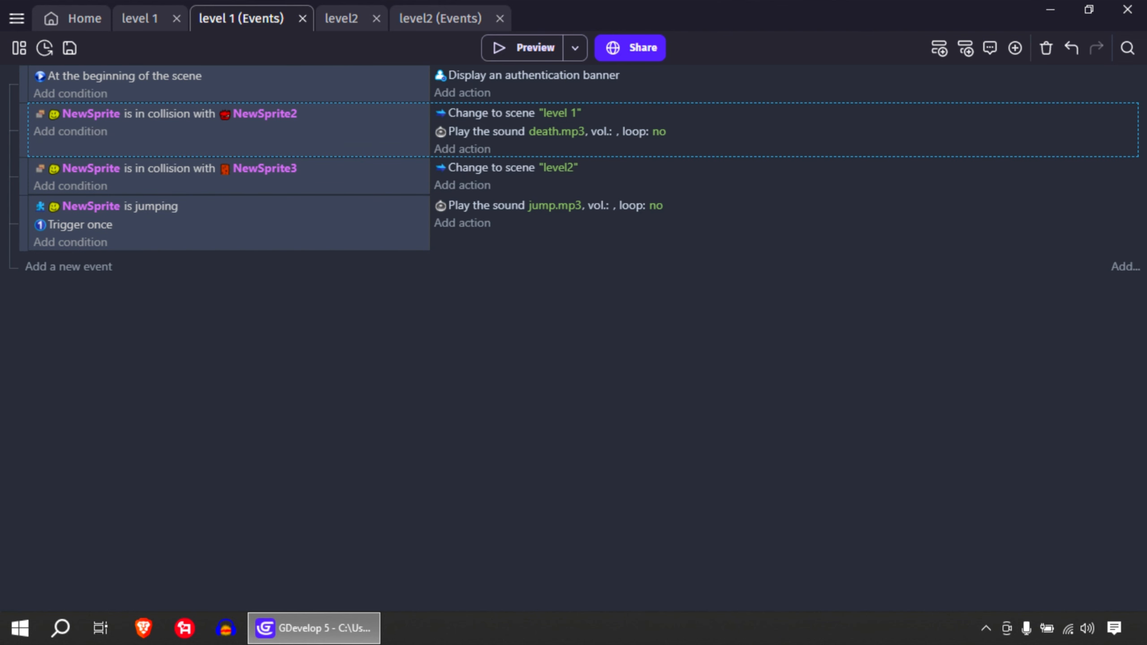
Step: Preview the game, moving and jumping the player into the red enemies to test the death sound, and close the preview
left_click(524, 48)
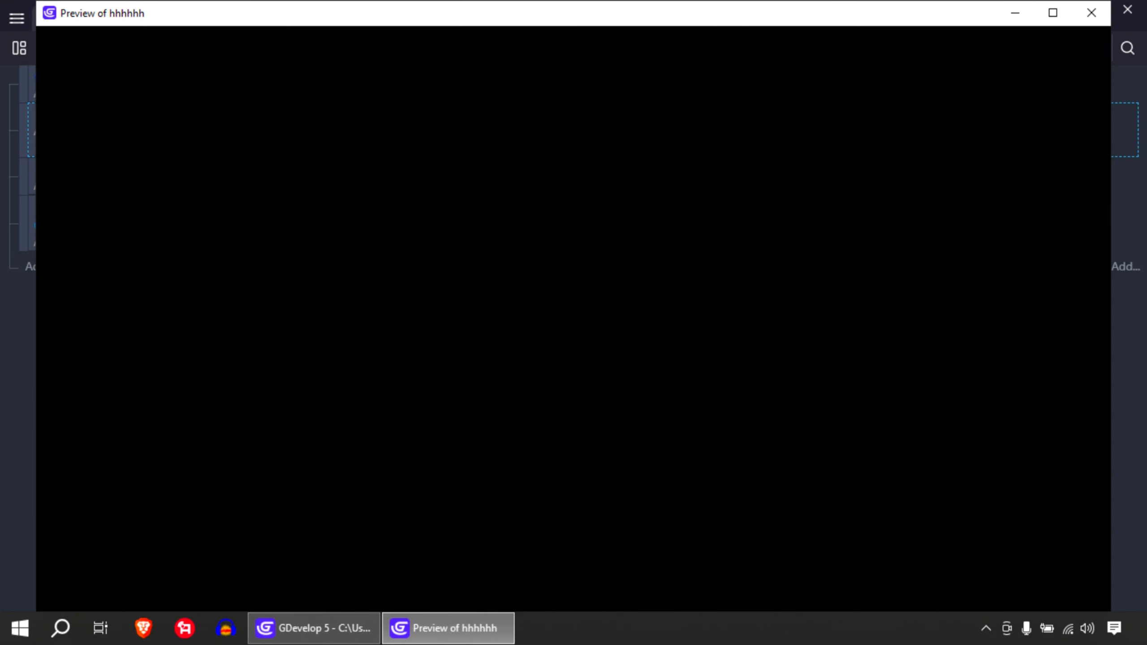
key("Right")
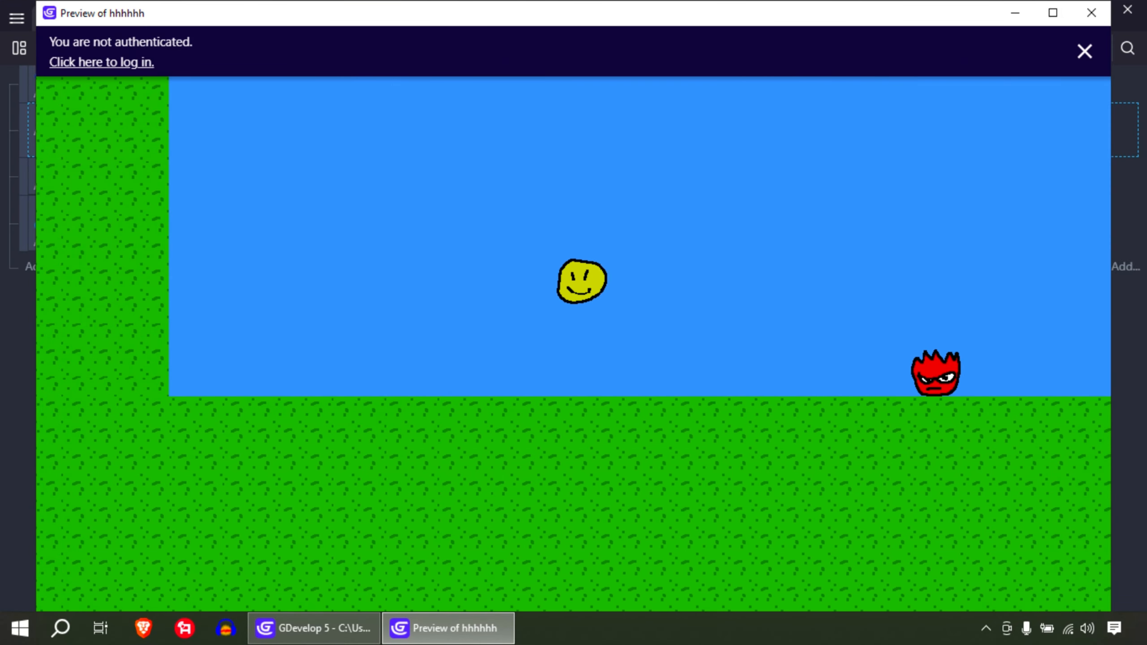
key("space")
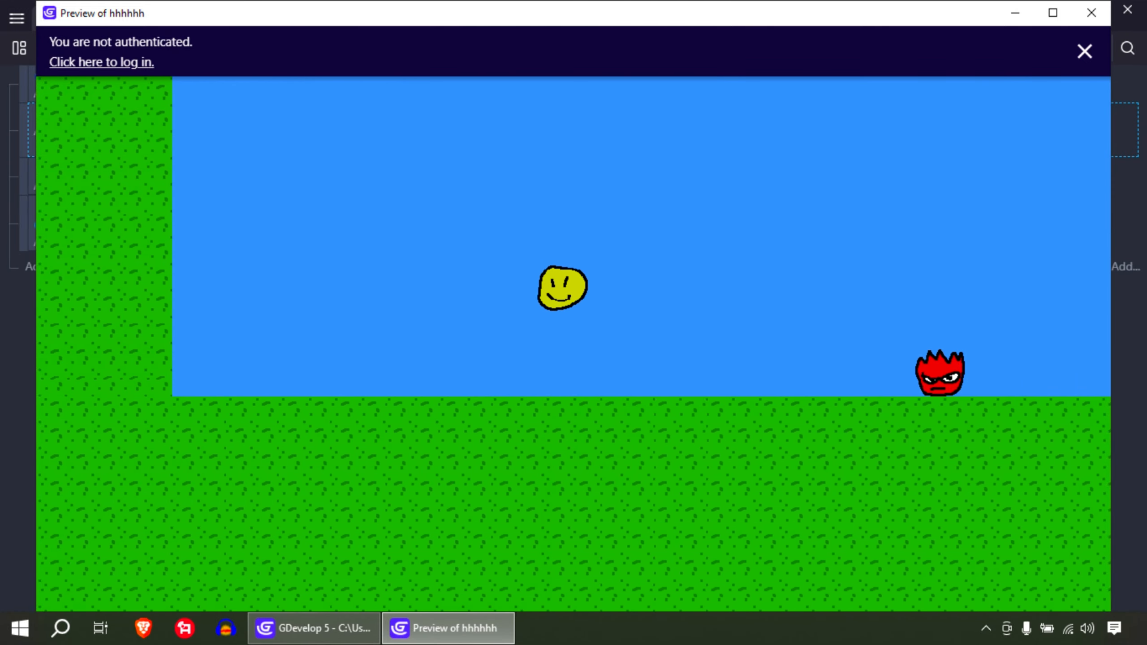
key("Right")
key("space")
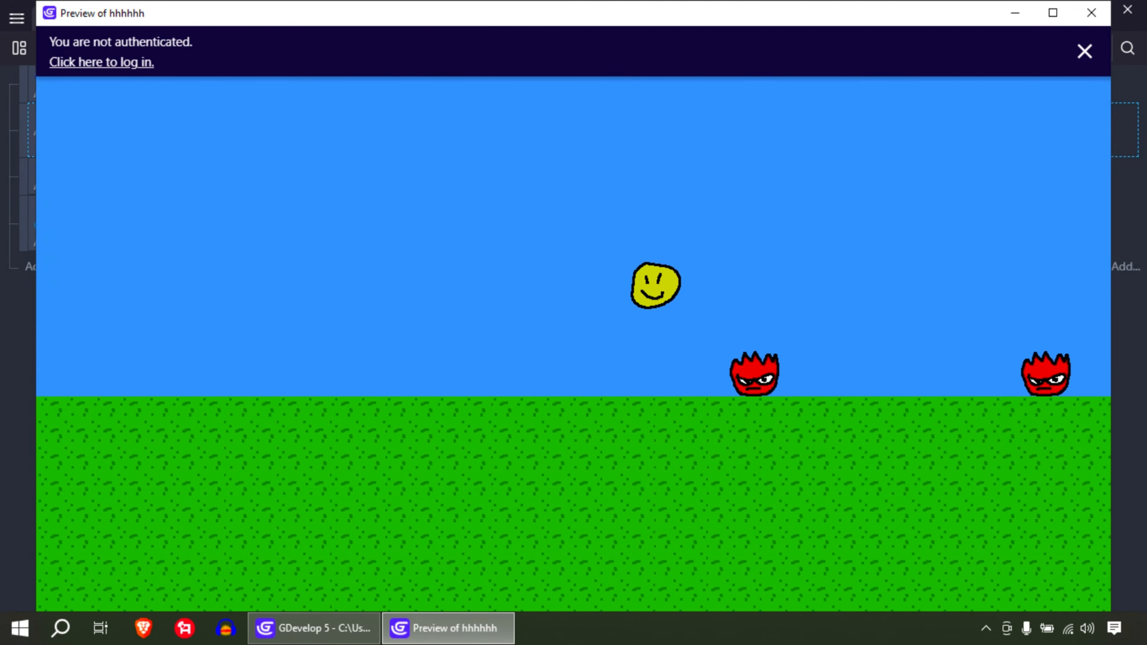
key("Left")
key("Right")
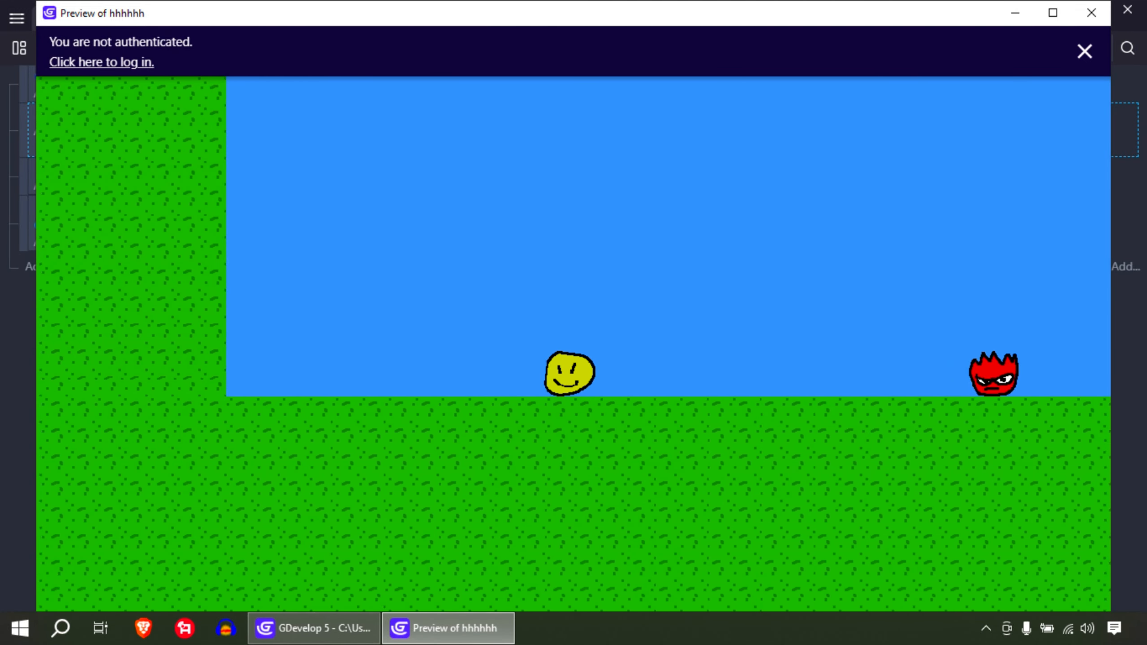
key("space")
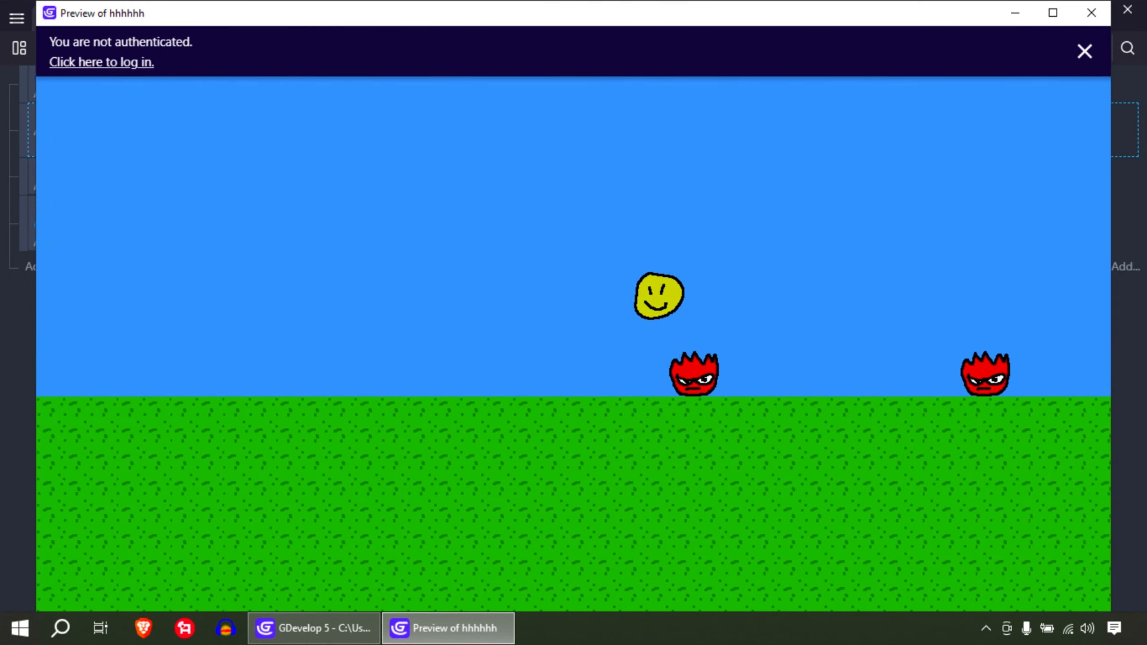
key("Left")
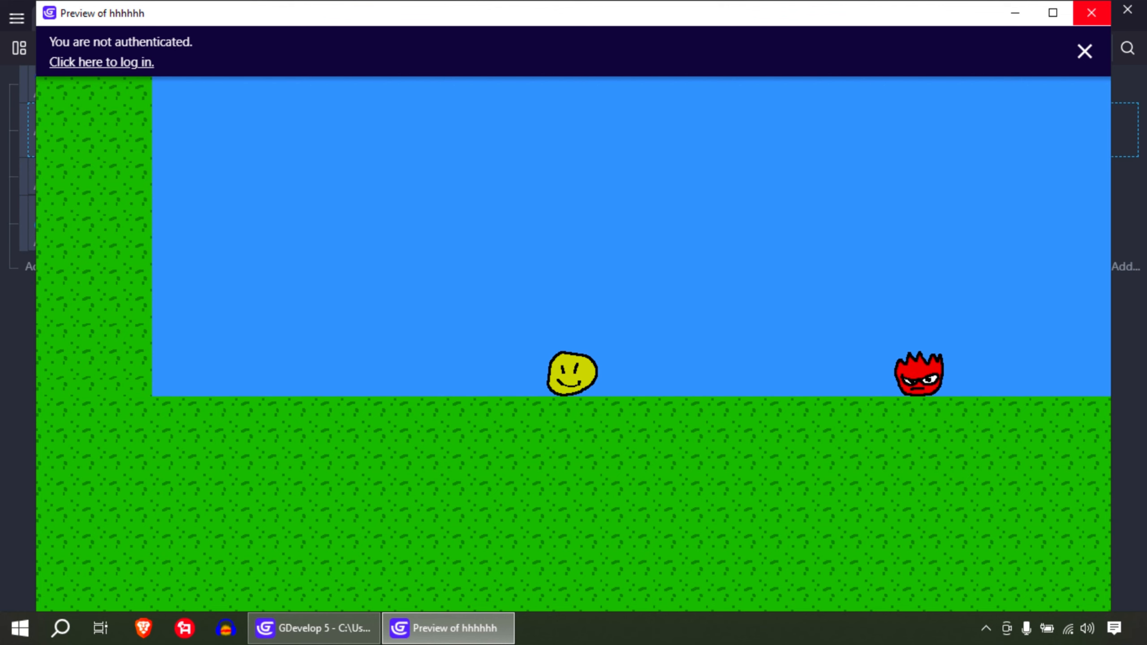
left_click(1085, 51)
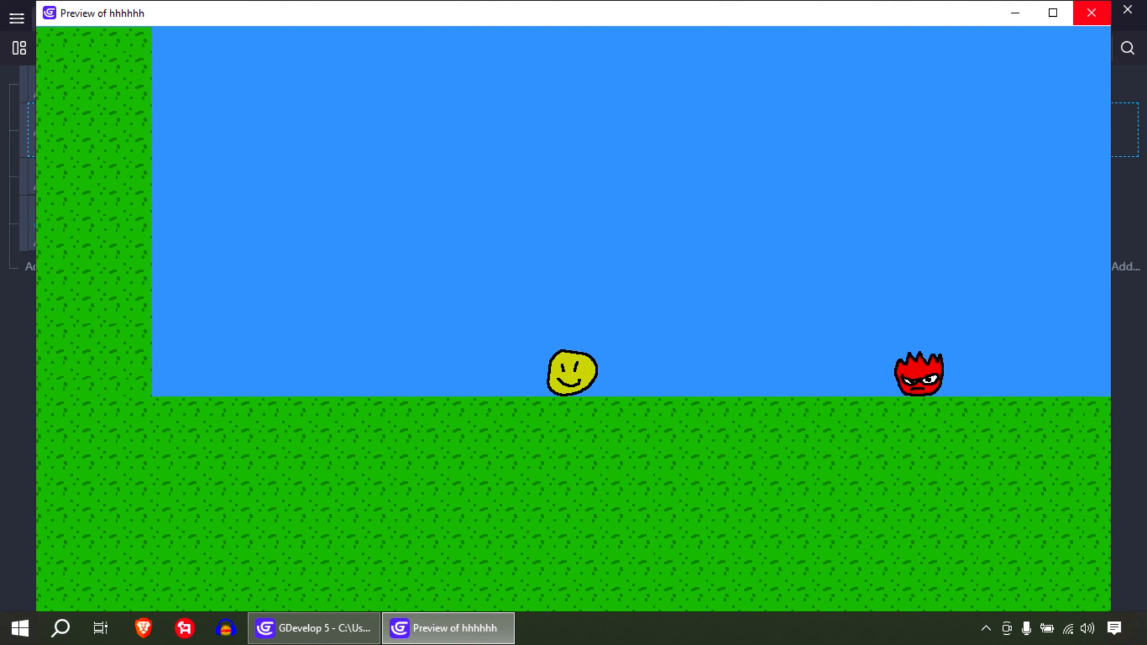
left_click(1091, 13)
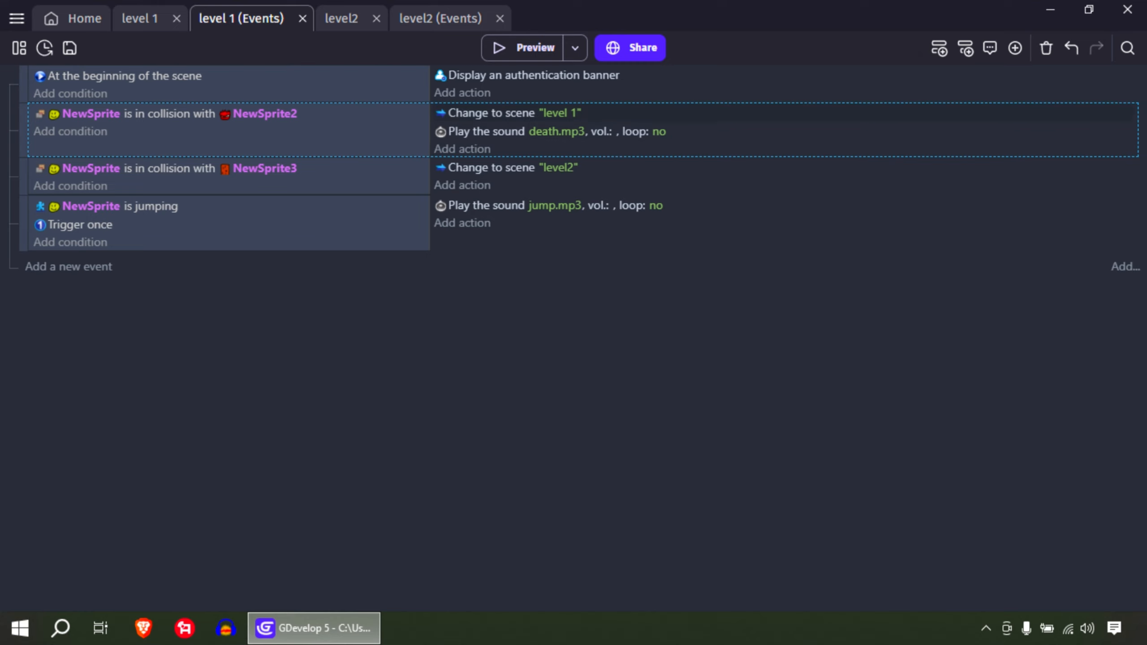
Step: Delete the Change to scene "level 1" action from the NewSprite–NewSprite2 collision event
key("Escape")
right_click(506, 113)
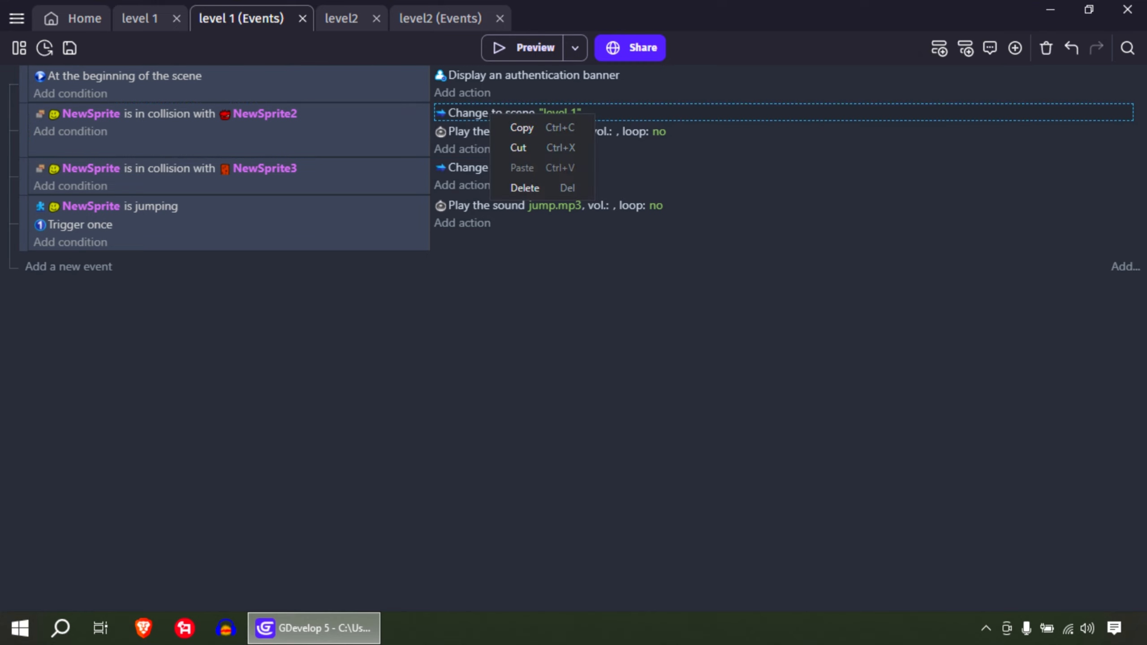
left_click(526, 187)
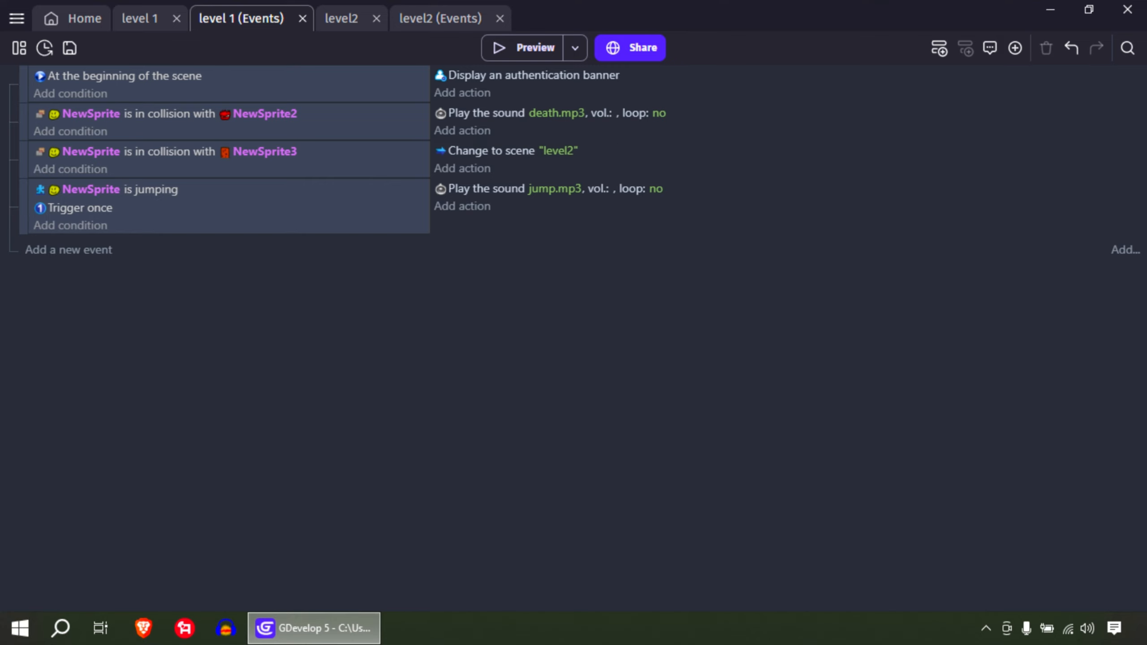
Step: Insert a new Sprite object from scratch in the level 1 scene and open its image in the Piskel editor
left_click(140, 18)
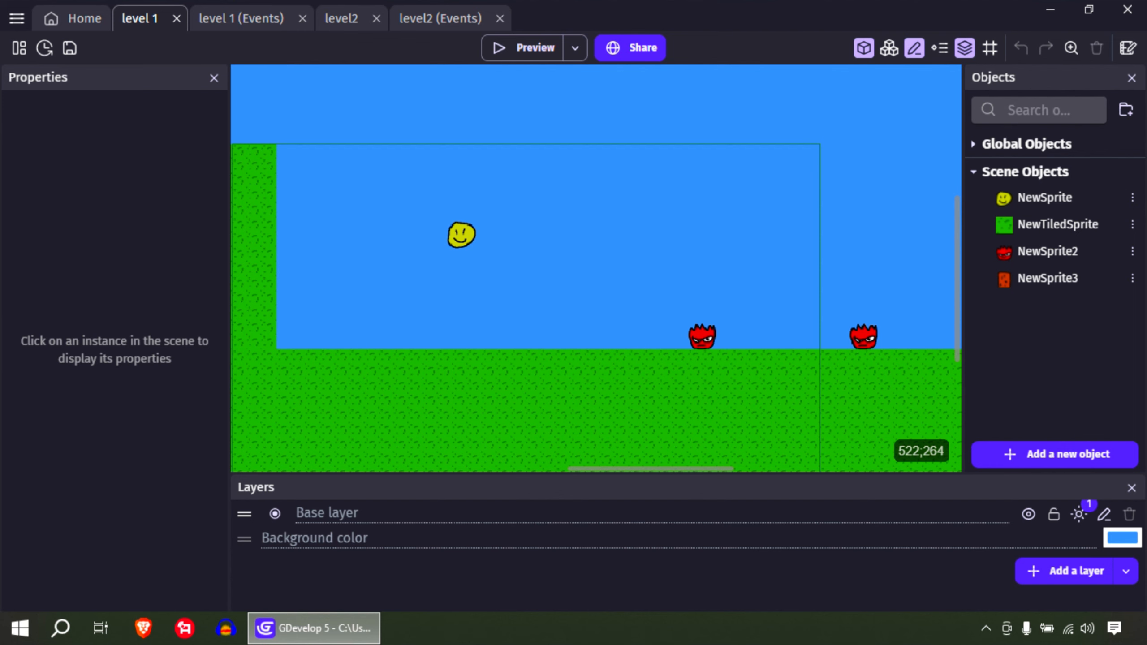
right_click(471, 266)
left_click(497, 308)
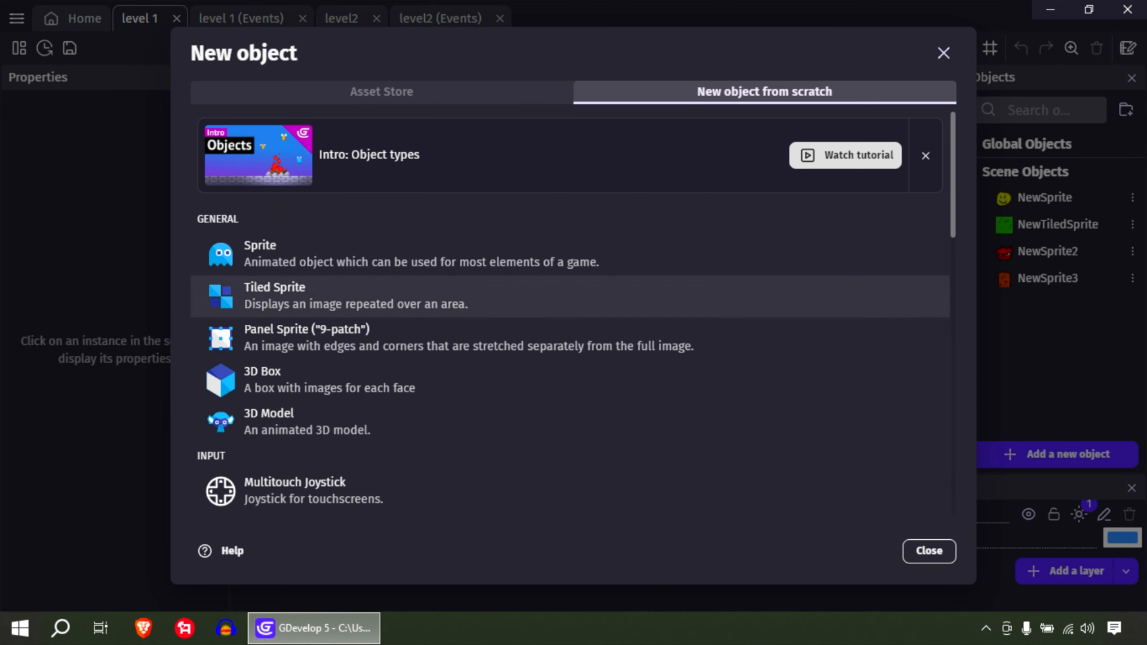
left_click(316, 254)
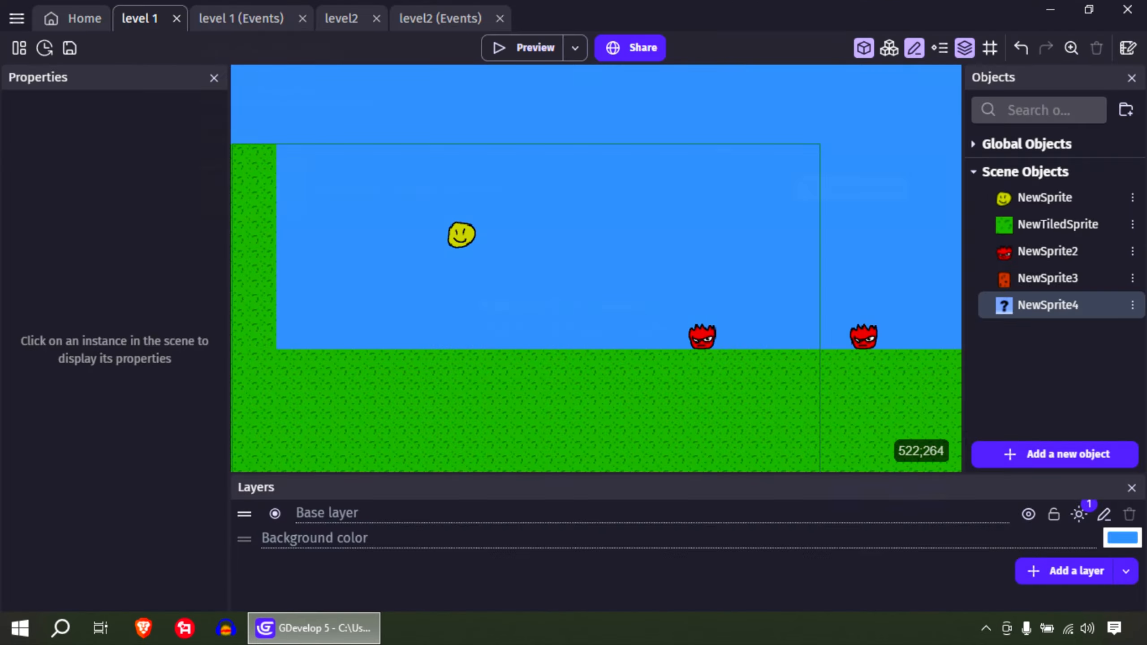
left_click(510, 373)
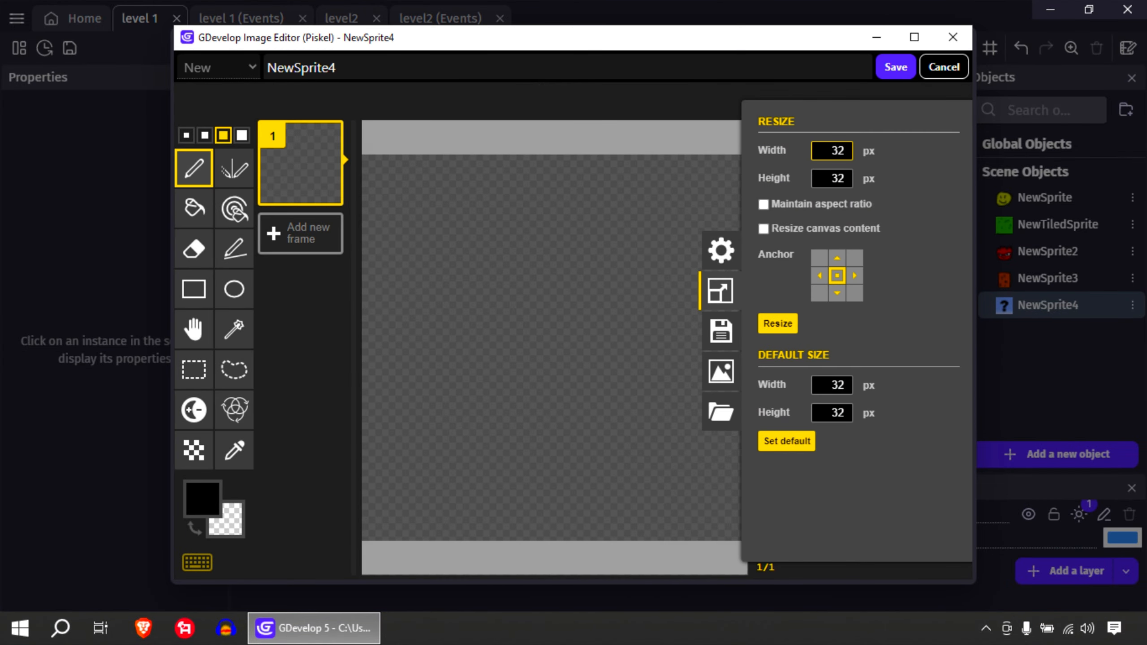
Step: Fill the whole NewSprite4 canvas with a bright turquoise colour using the paint bucket
left_click(202, 499)
left_click(194, 208)
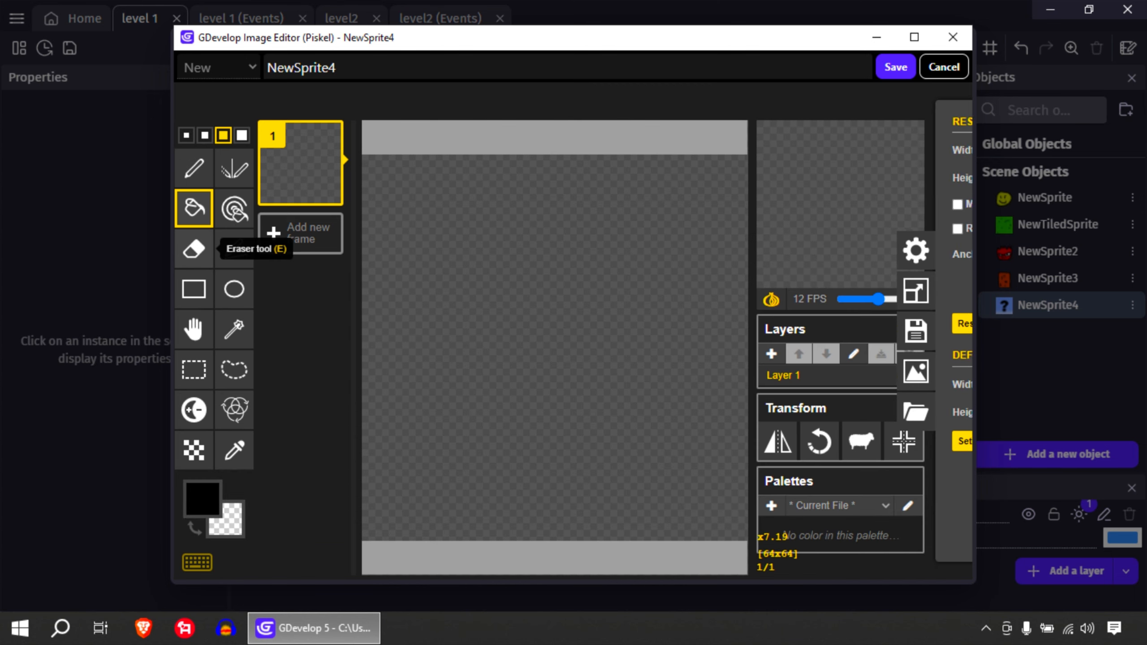
left_click(202, 498)
left_click(333, 388)
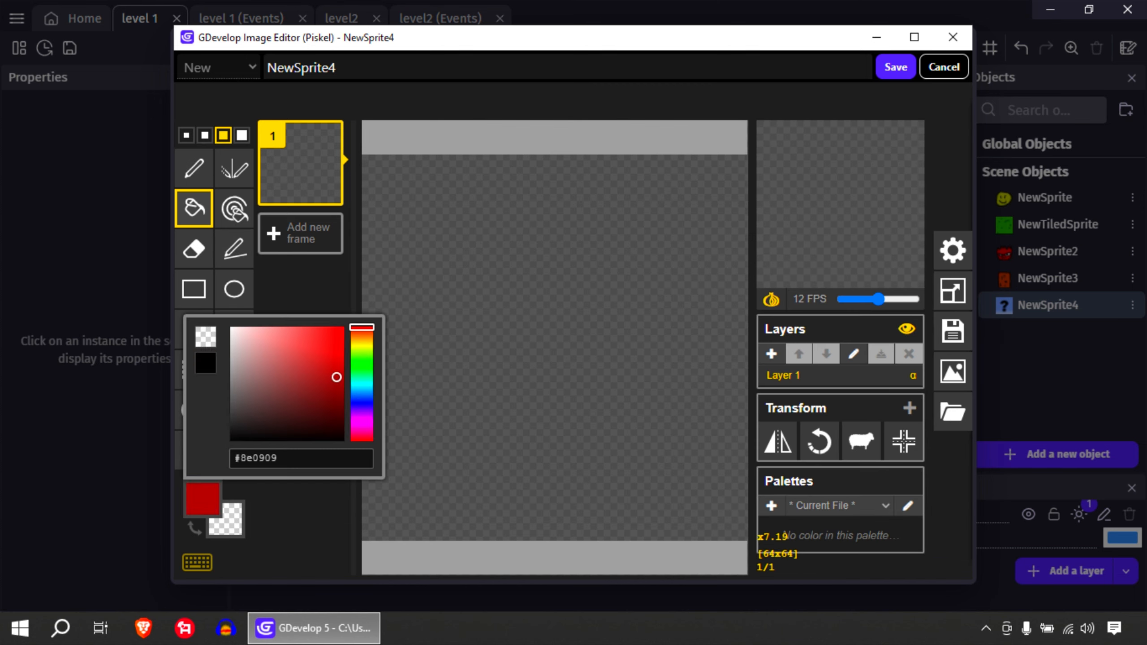
left_click_drag(362, 327, 340, 353)
left_click(327, 354)
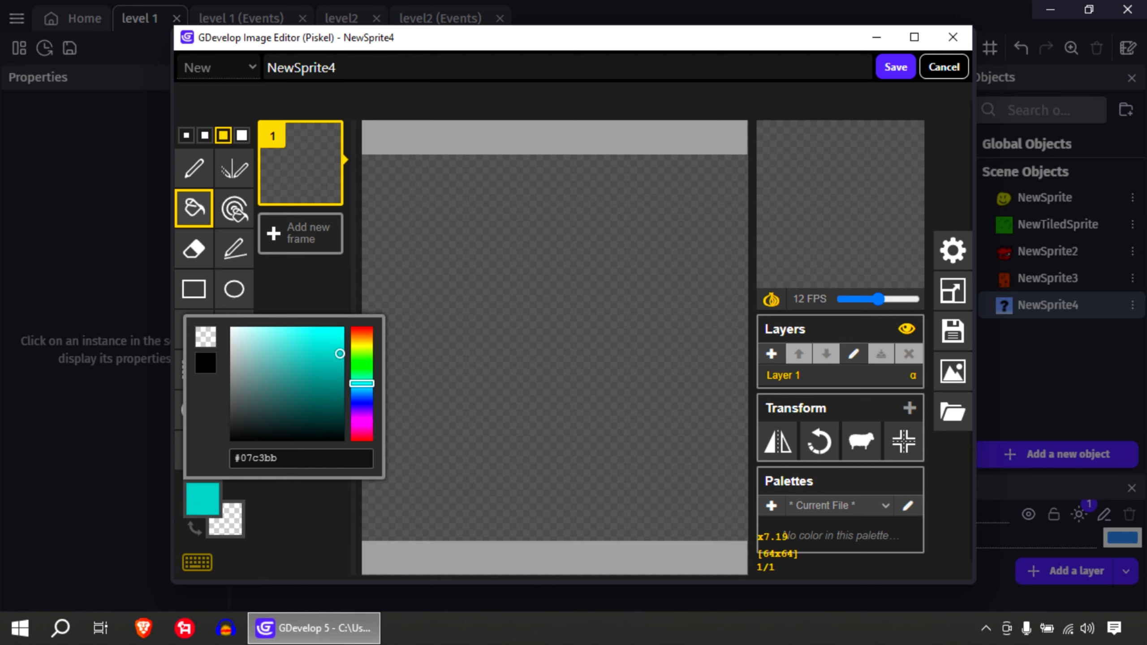
left_click(570, 333)
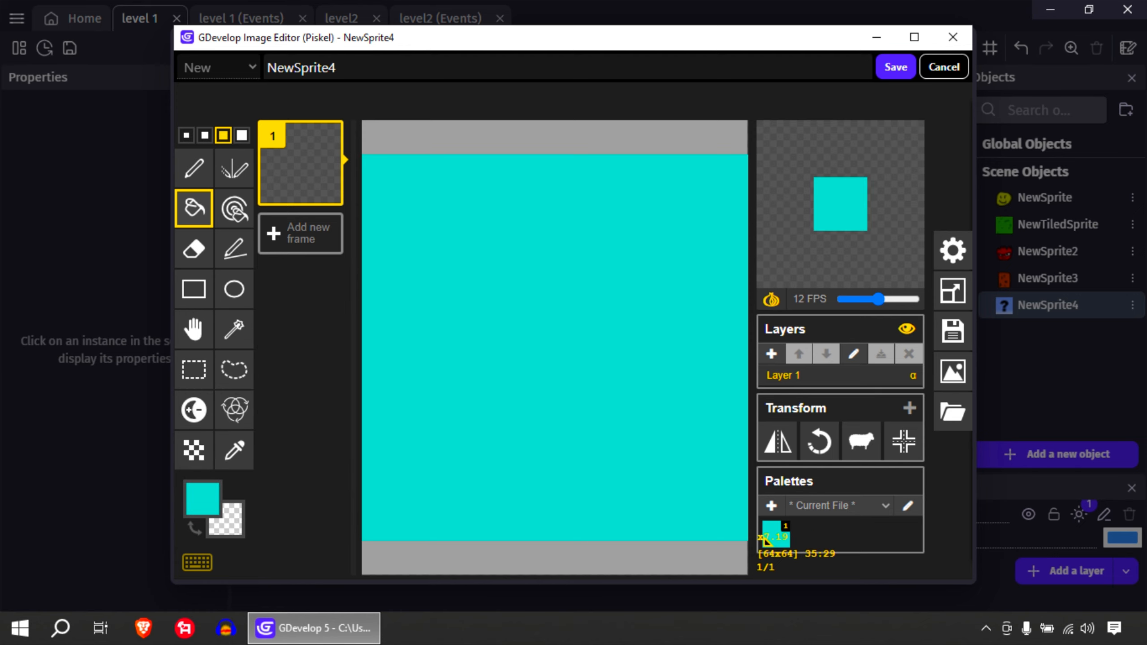
Step: Draw a dark teal (#1c7a76) X across the turquoise square with the Pen tool, save the image and apply the object
scroll(571, 381, "down", 1)
left_click(202, 498)
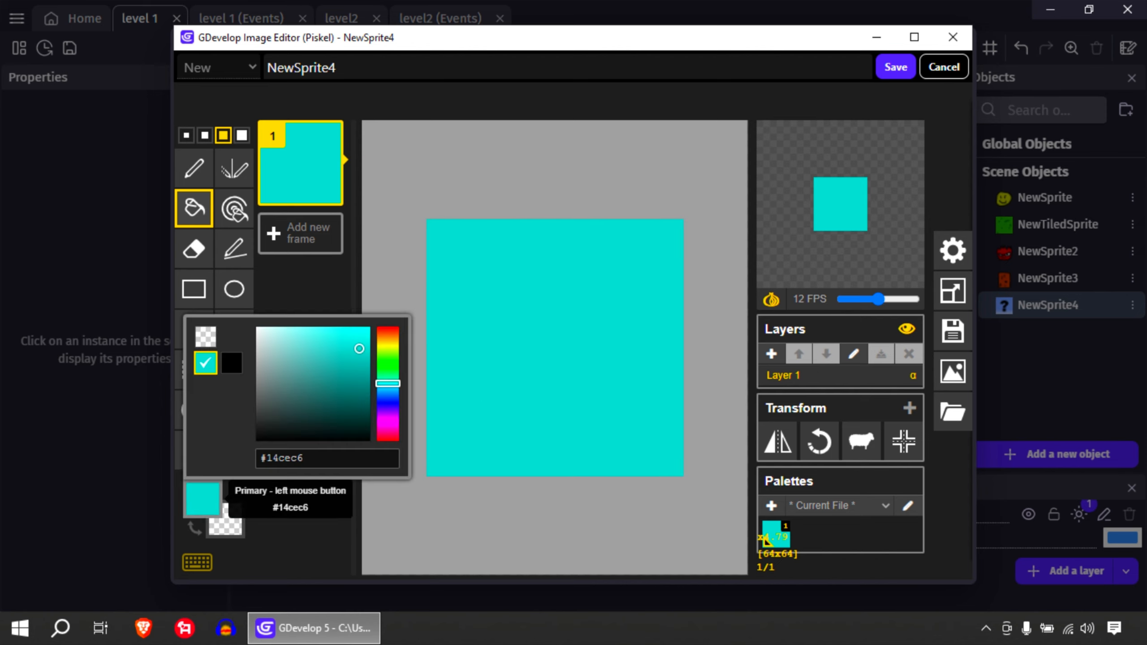
left_click(344, 386)
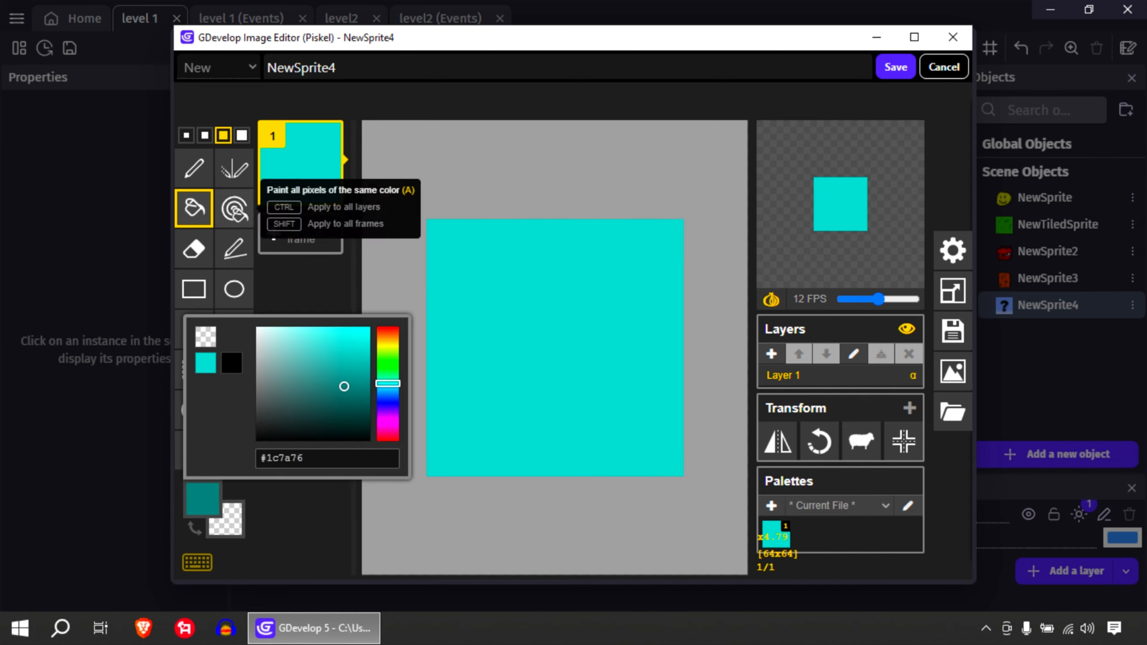
left_click(193, 168)
left_click_drag(429, 224, 649, 440)
left_click_drag(650, 227, 488, 413)
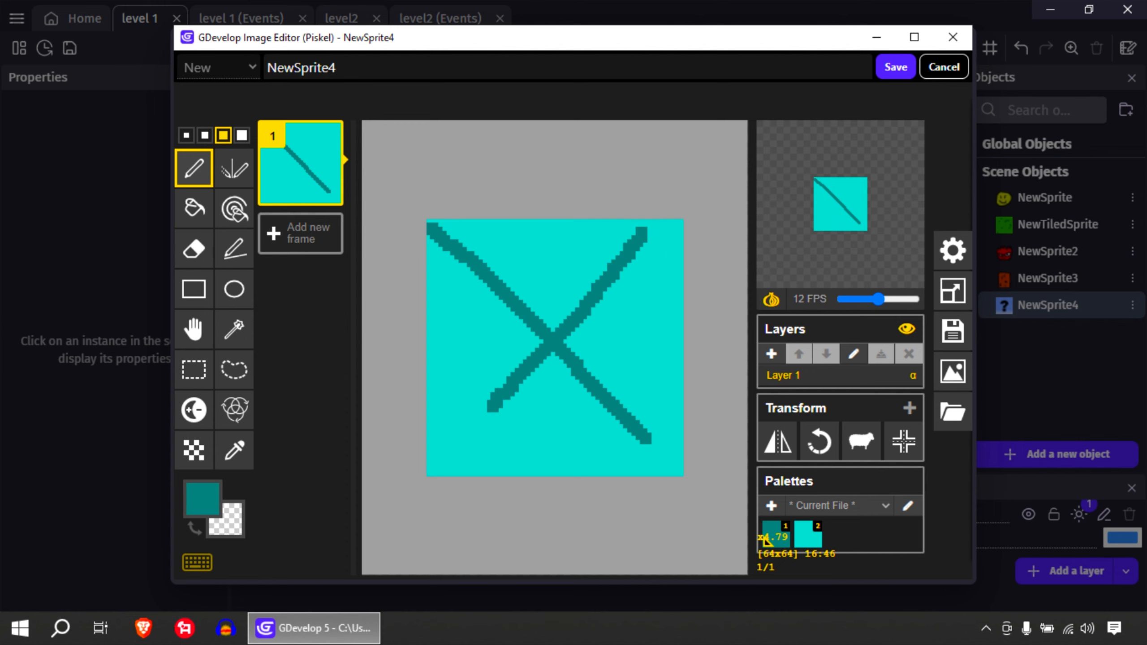
left_click(895, 67)
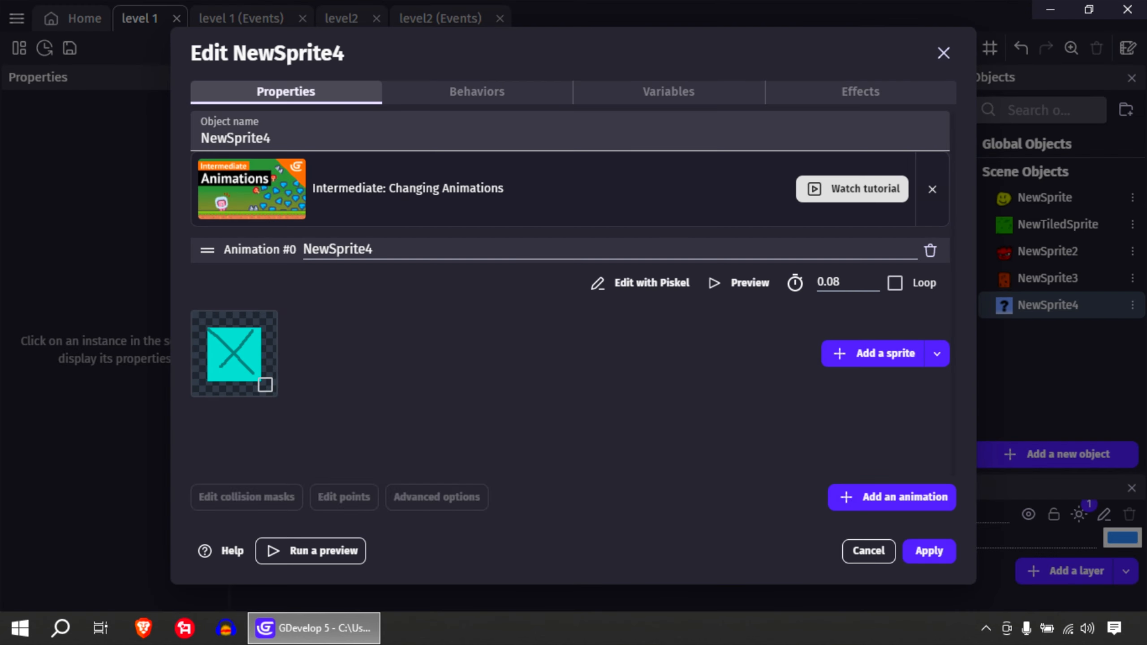
left_click(928, 551)
Step: Place the turquoise NewSprite4 block on the grass ground directly below the yellow smiley
left_click_drag(491, 283, 359, 340)
left_click(451, 298)
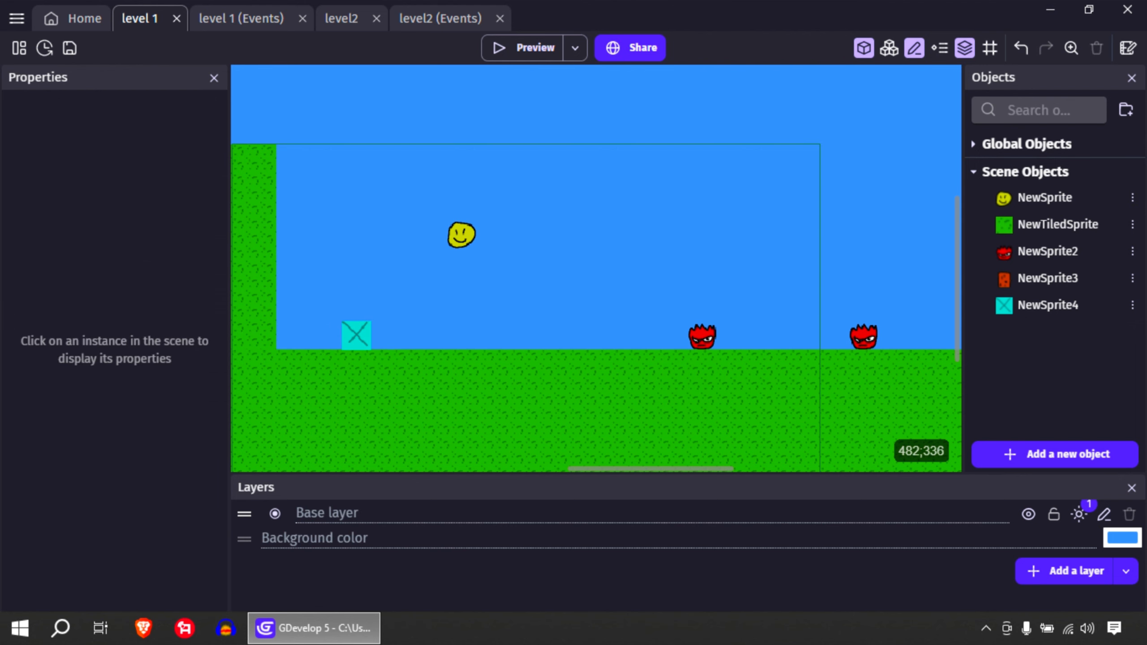
left_click_drag(365, 330, 457, 330)
left_click(661, 278)
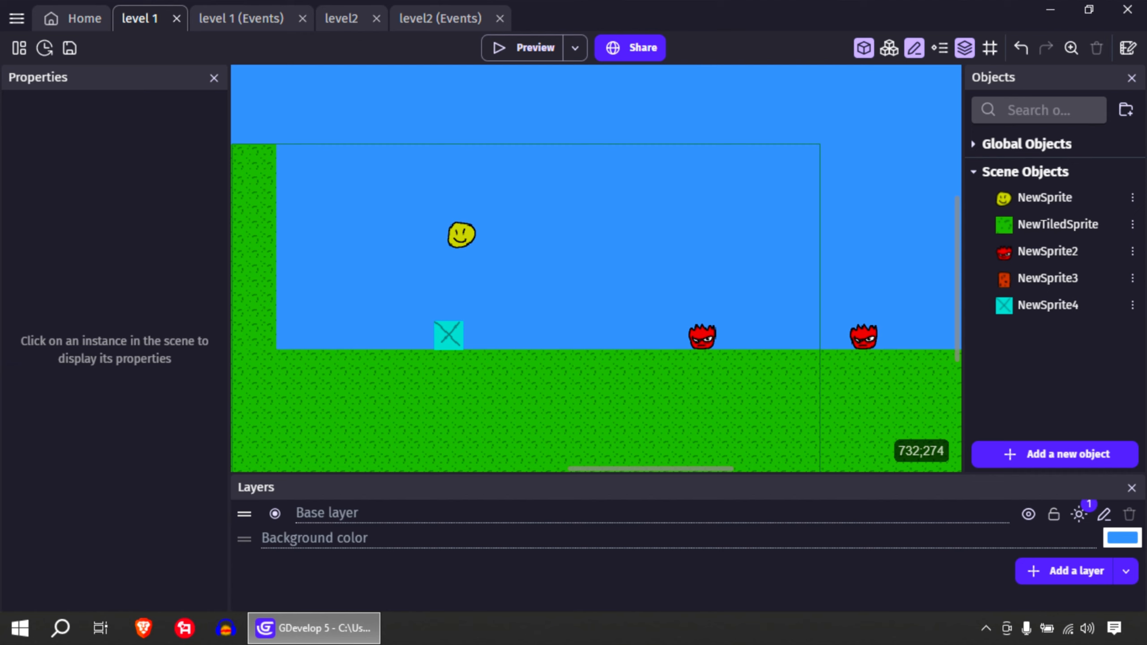
Step: In the level 1 events, start a "Put the object around another" action for NewSprite under its collision with NewSprite2
key("ctrl+Tab")
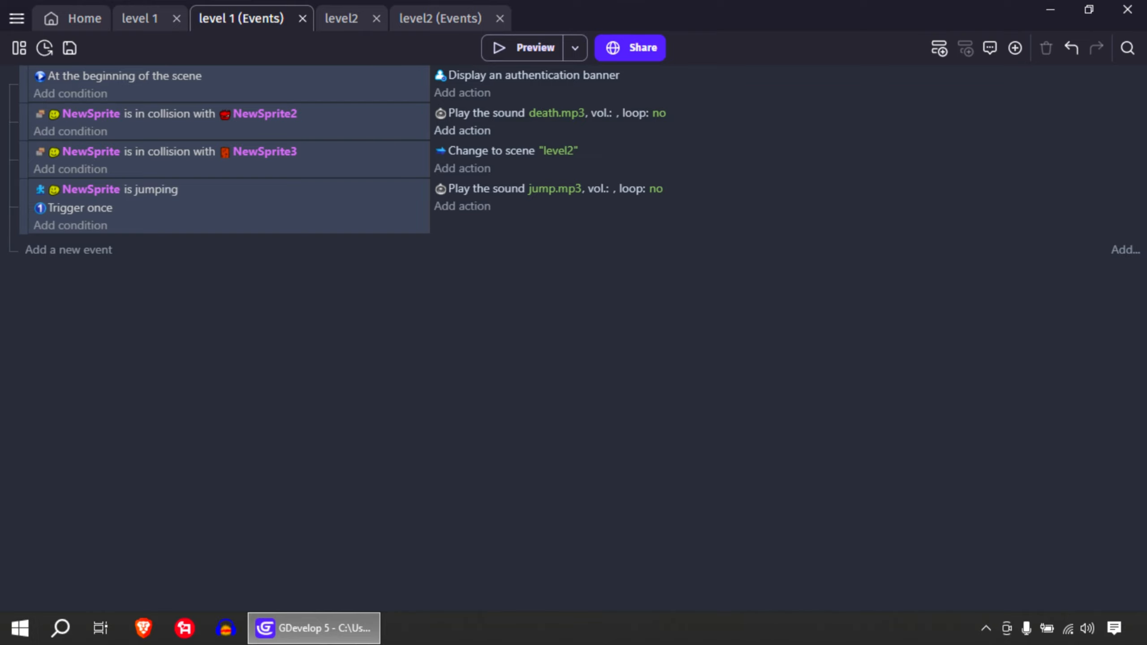
left_click(462, 131)
left_click(136, 165)
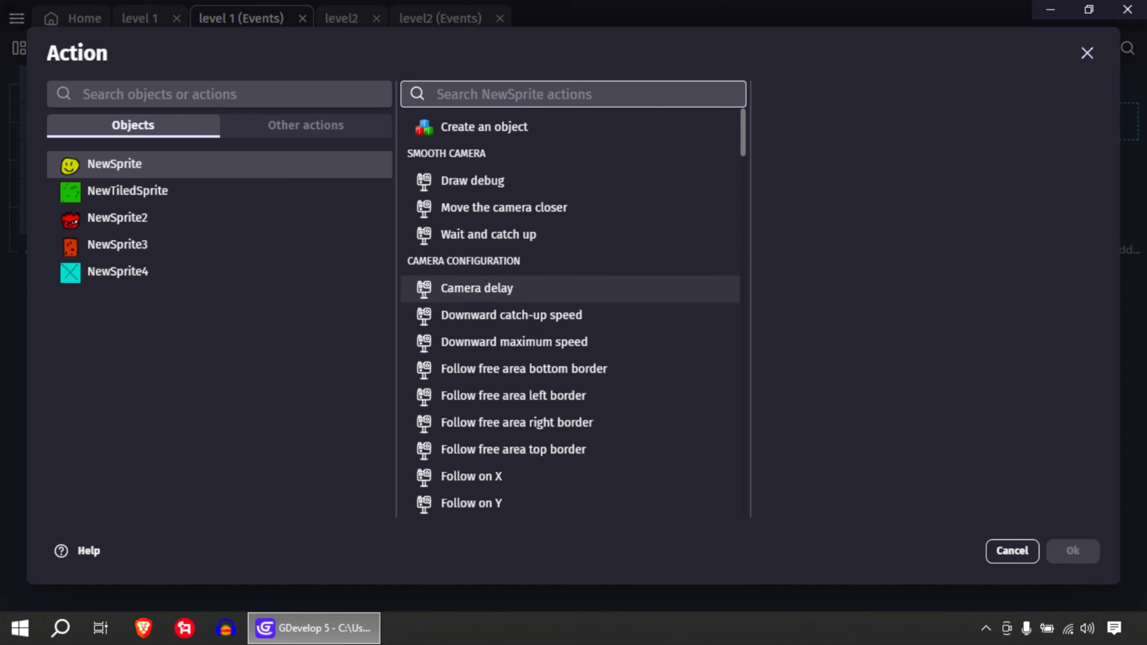
scroll(497, 288, "down", 5)
scroll(510, 141, "down", 15)
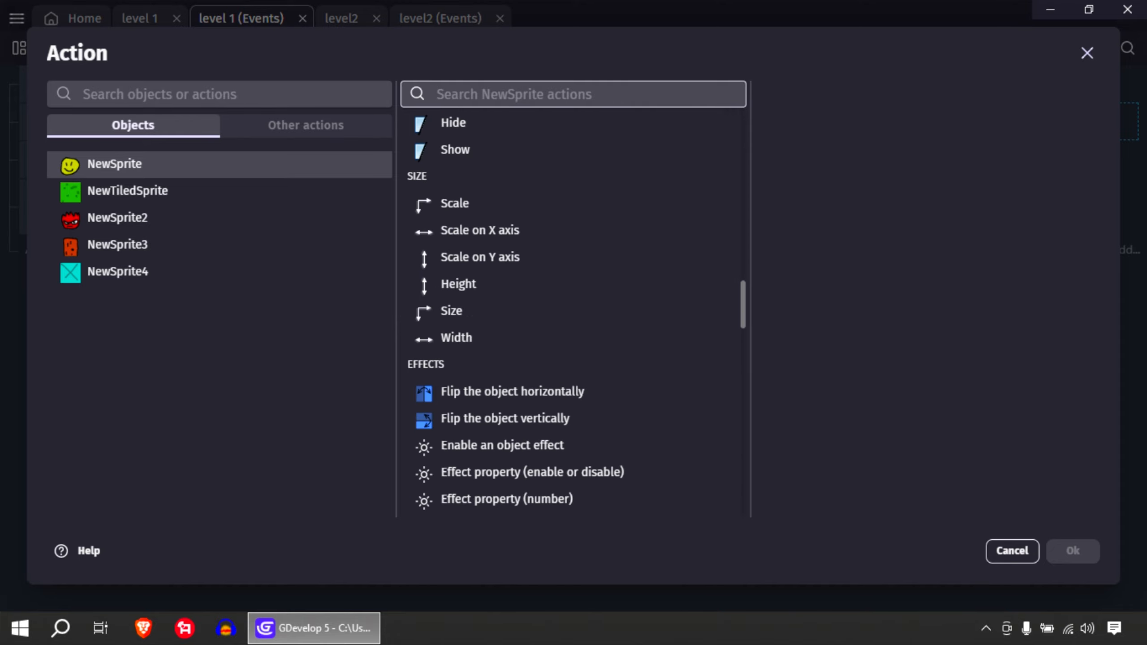
scroll(510, 136, "down", 20)
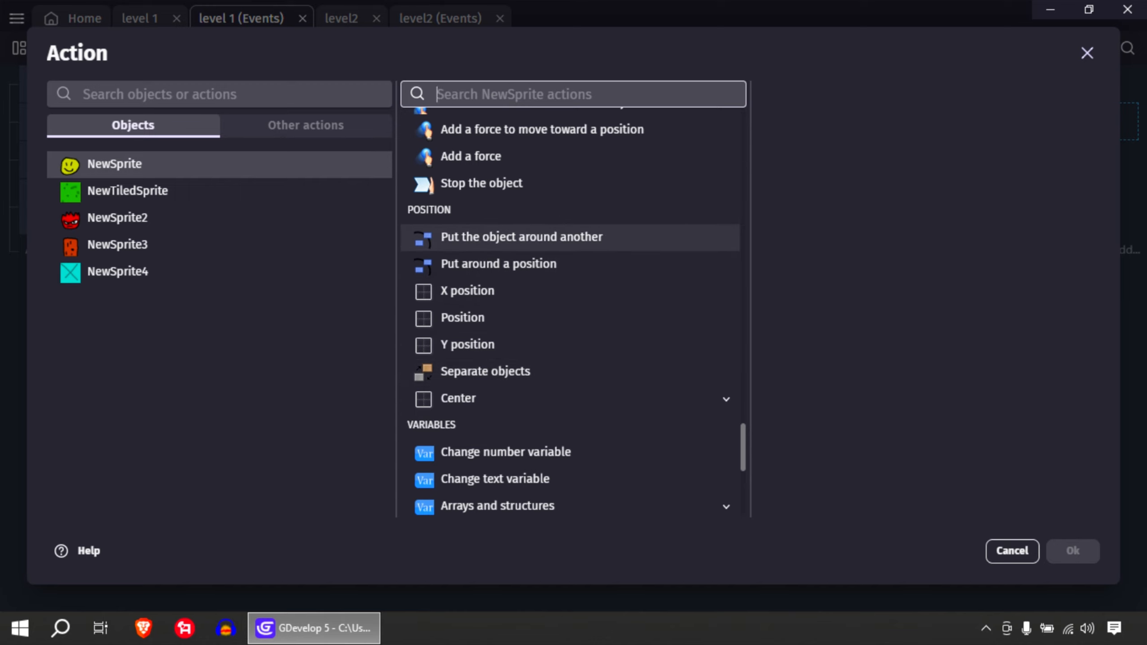
left_click(521, 236)
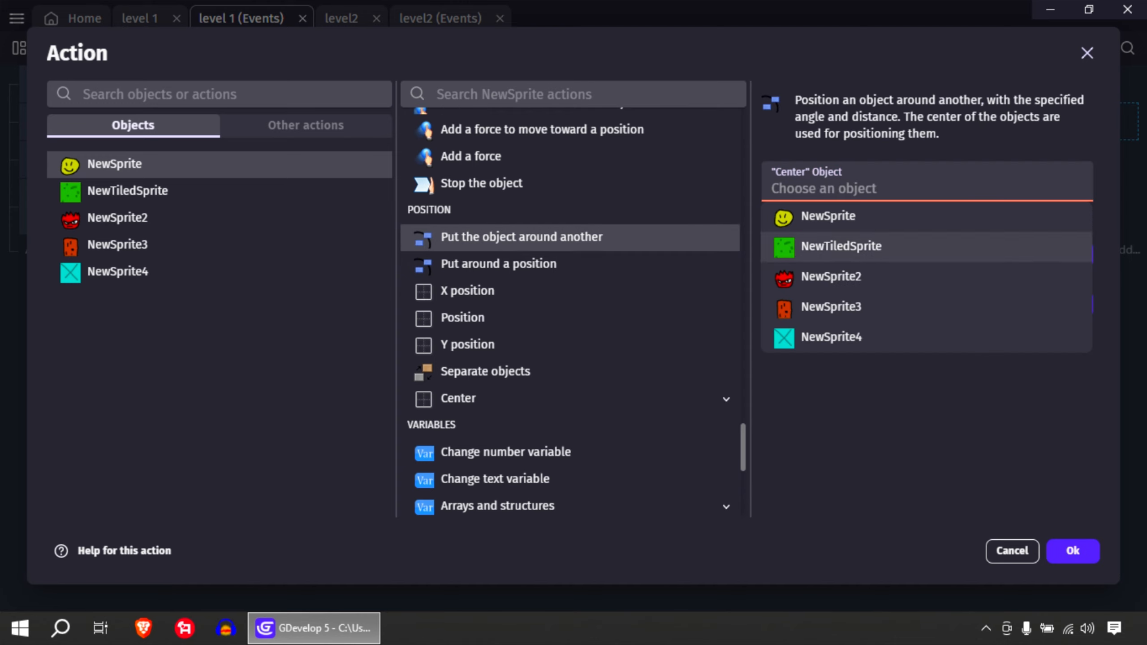
Step: Set NewSprite4 as the action's center object with distance 0 and angle 0 degrees, and apply the action
left_click(831, 337)
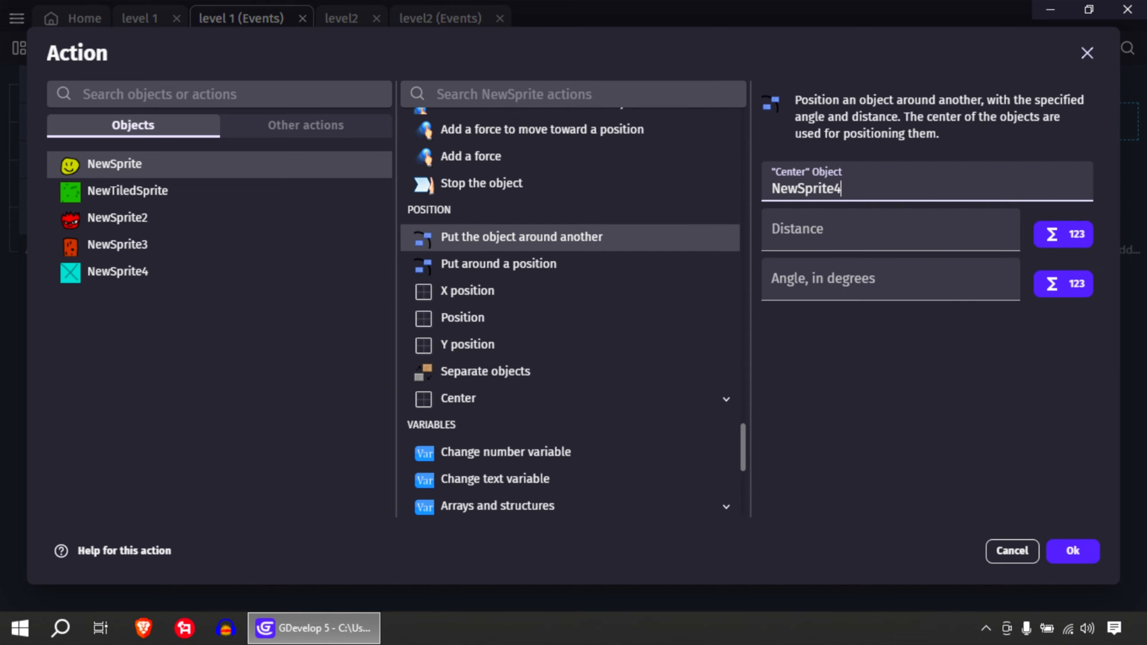
left_click(841, 232)
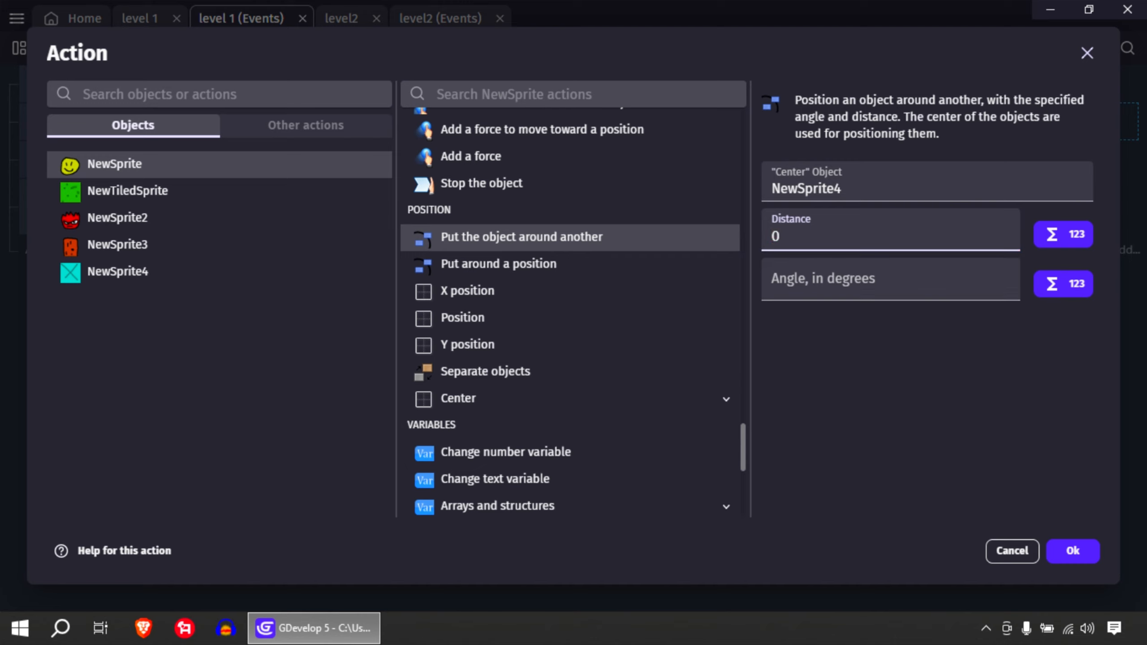
left_click(840, 279)
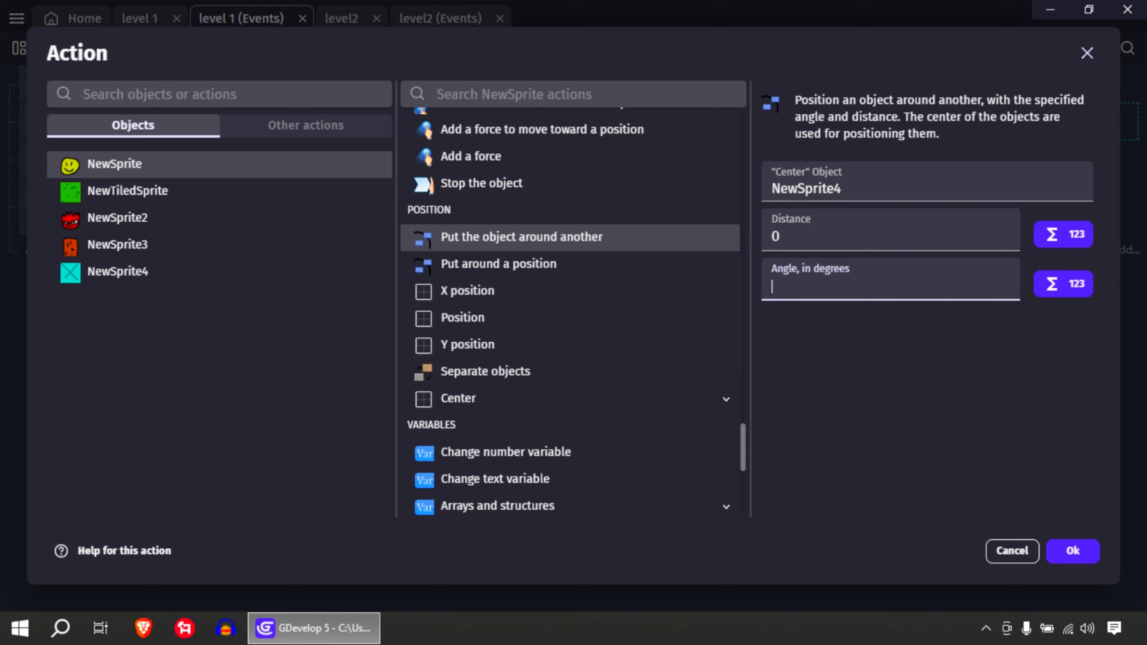
type("0")
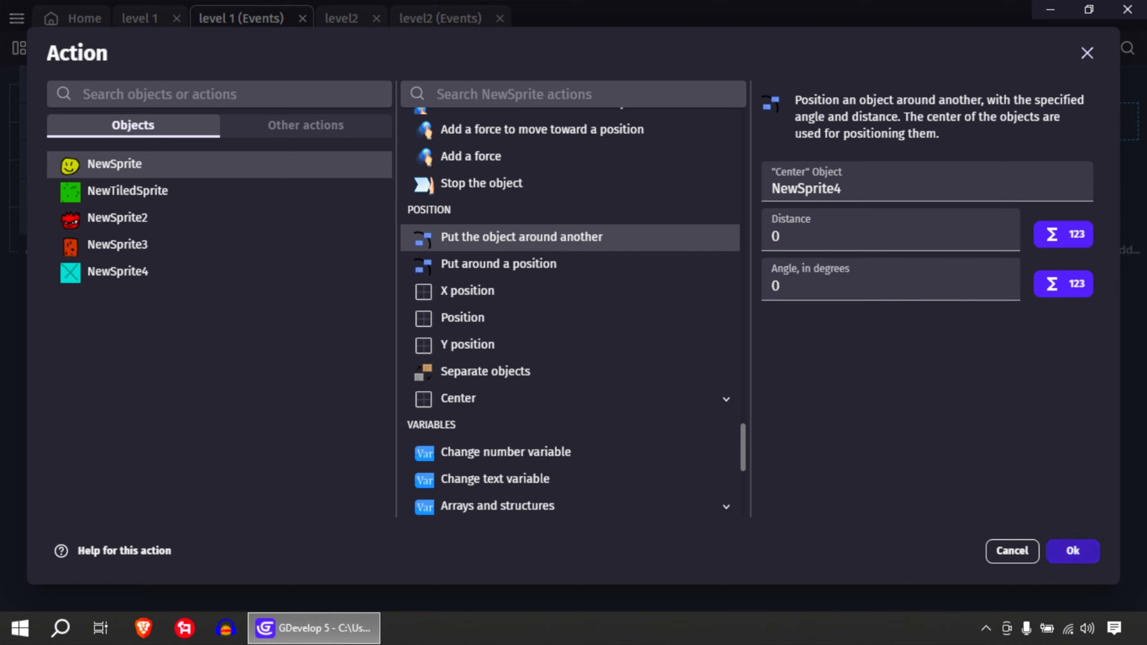
left_click_drag(813, 286, 727, 290)
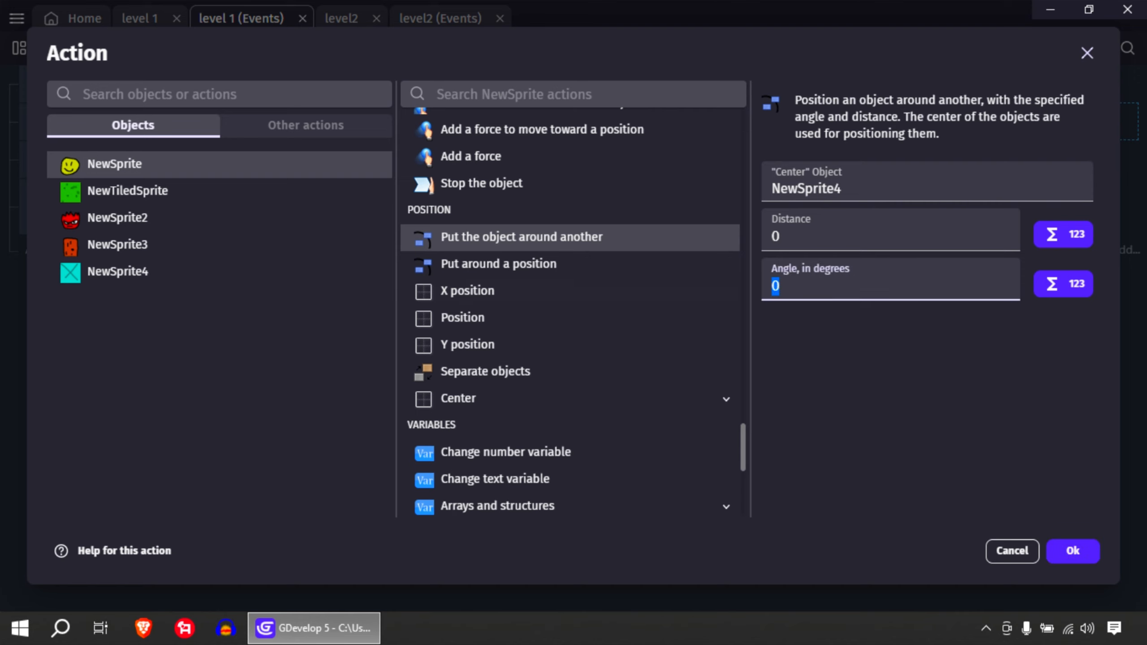
key("BackSpace")
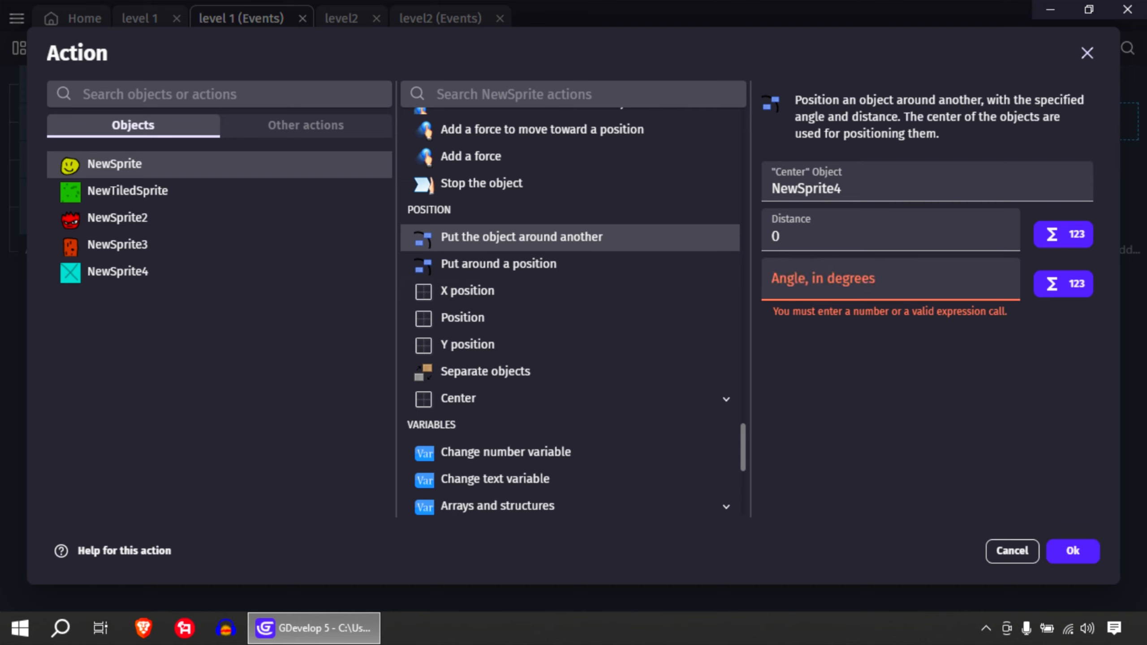
left_click(813, 285)
type("0")
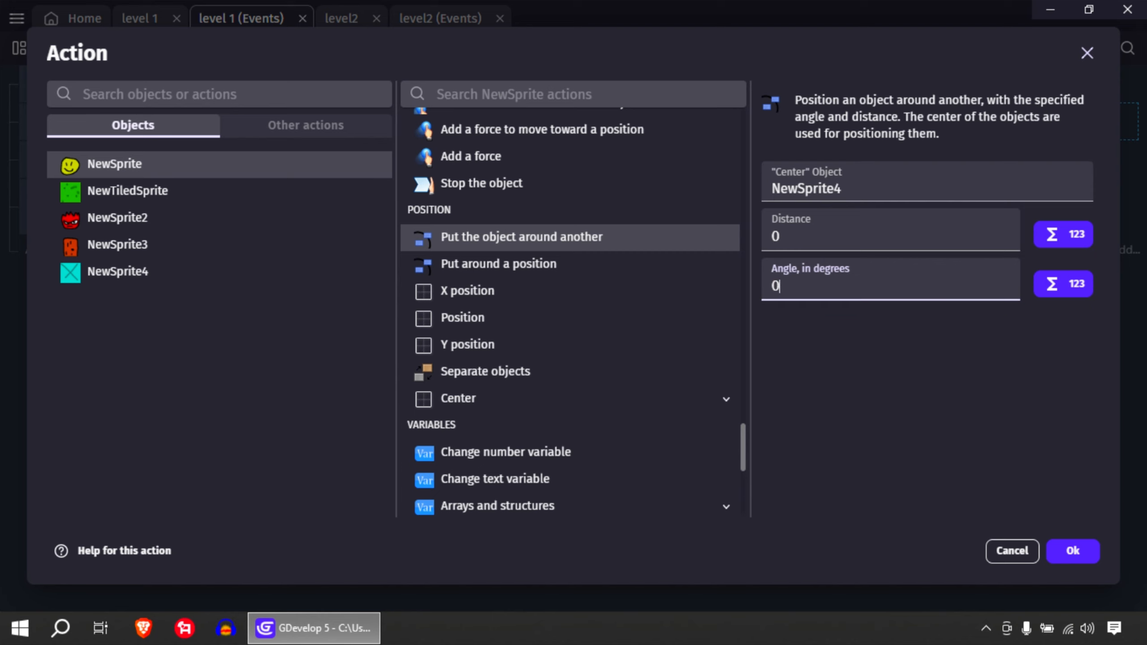
left_click(895, 370)
left_click(1073, 551)
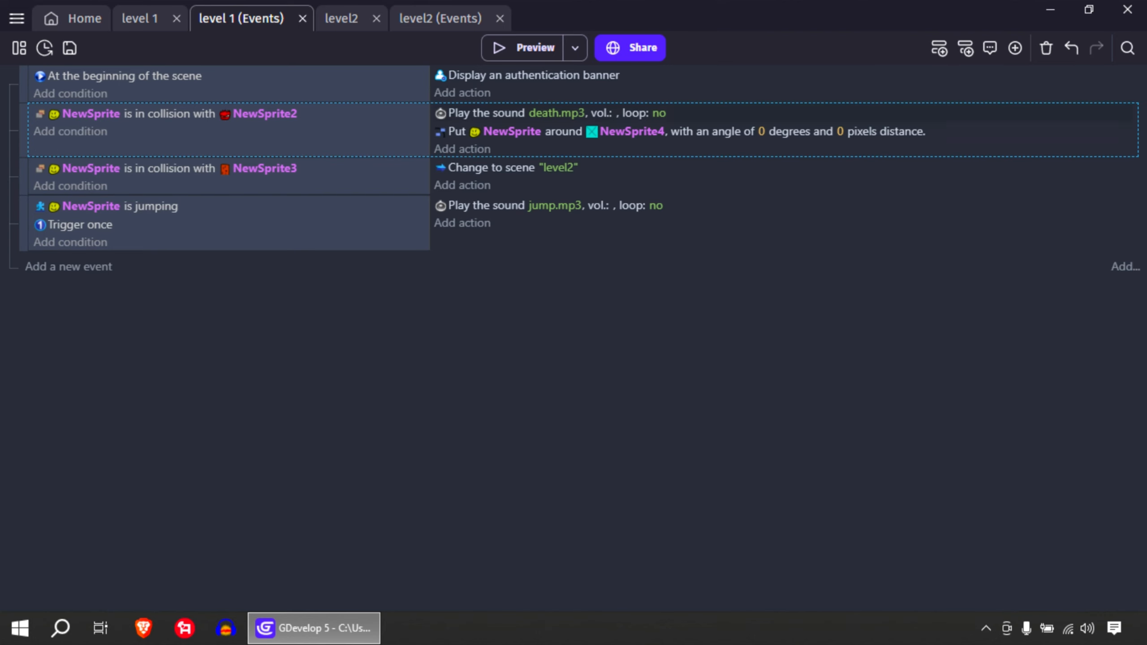
Step: Preview the level, run and jump the smiley into the red enemies to test the return to the block, and close the preview
left_click(524, 48)
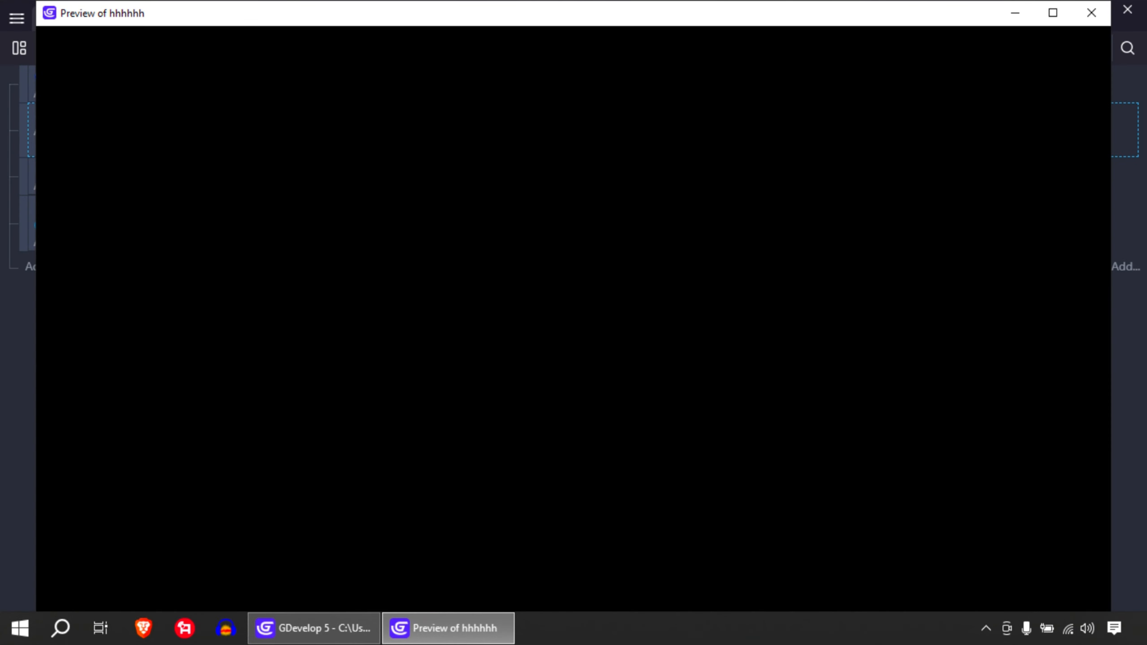
key("Right")
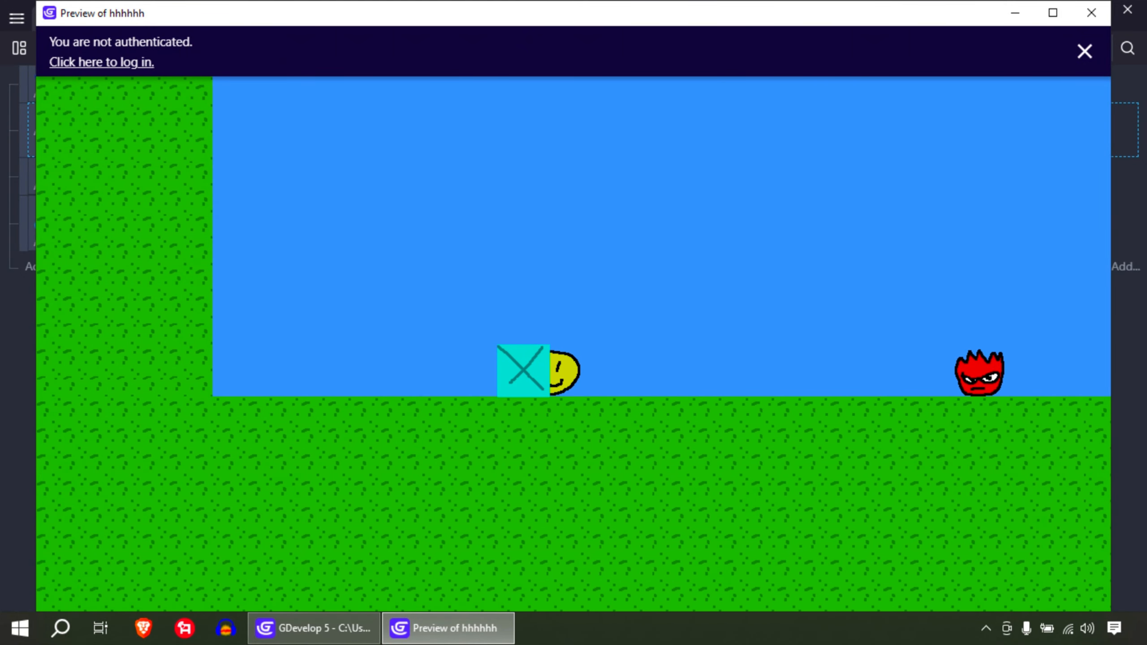
key("space")
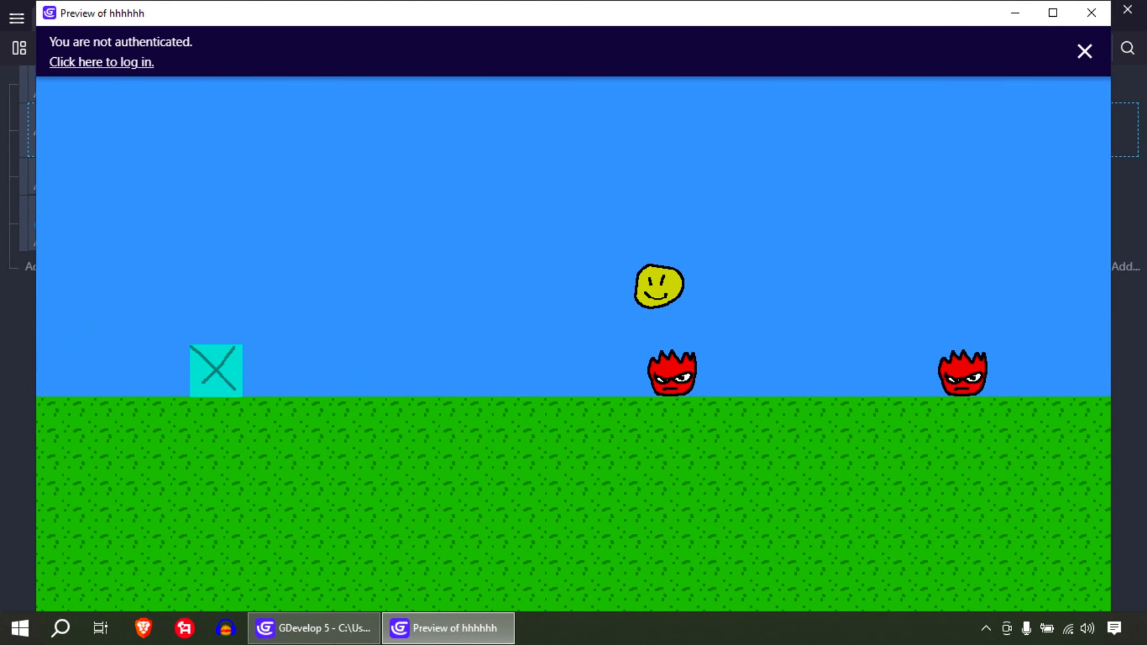
key("Left")
key("Right")
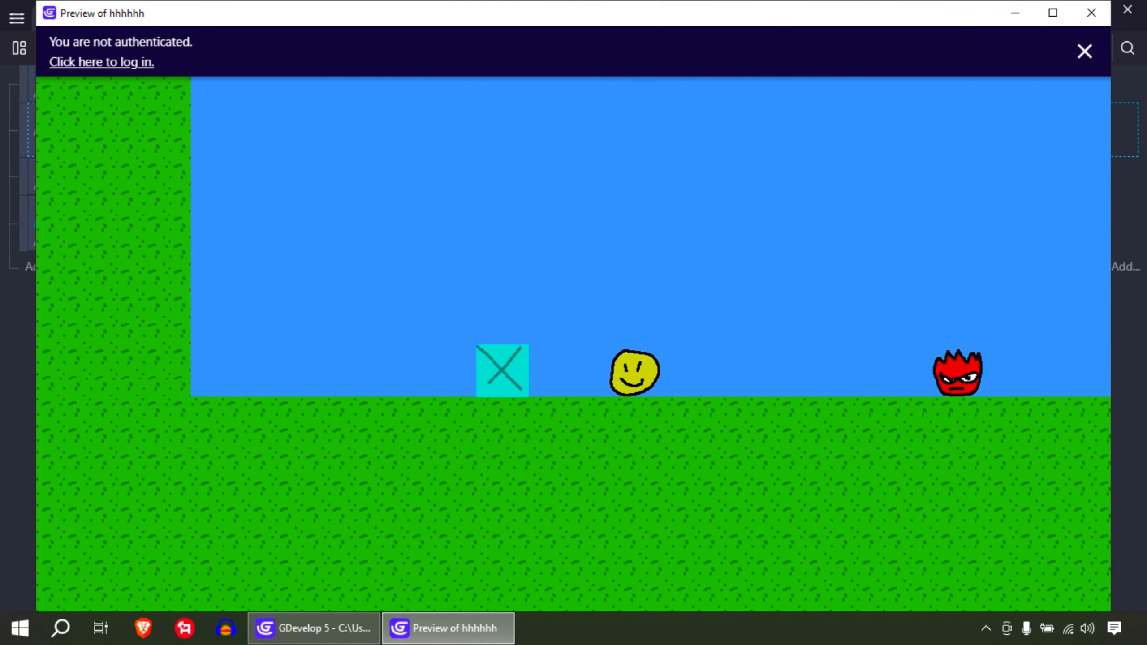
key("space")
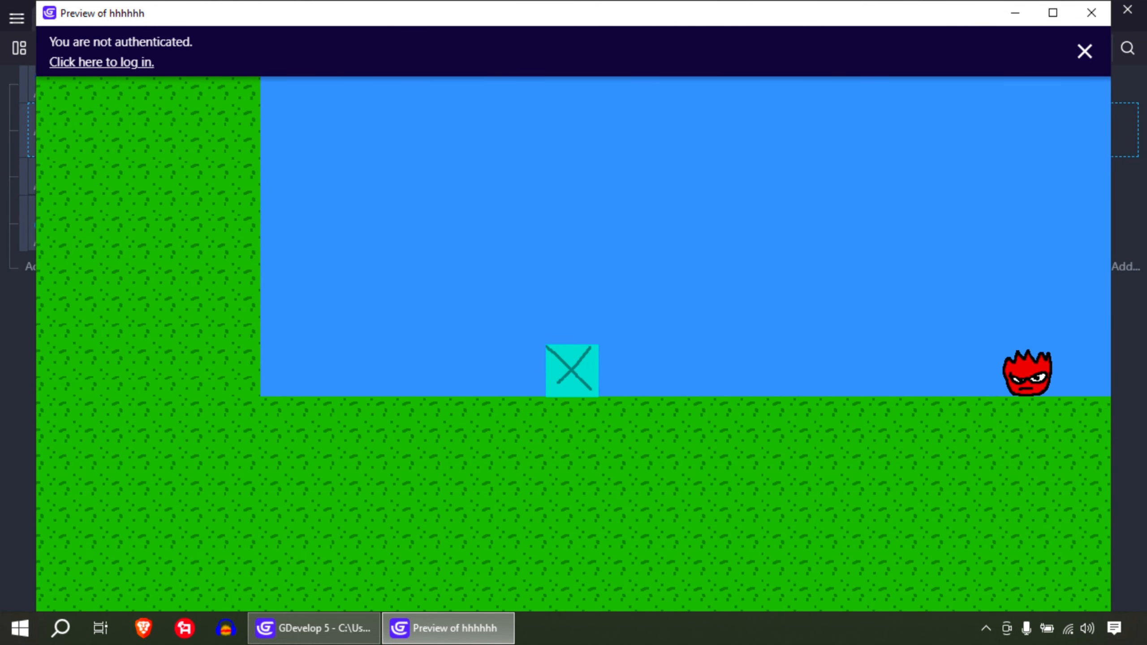
left_click(1091, 13)
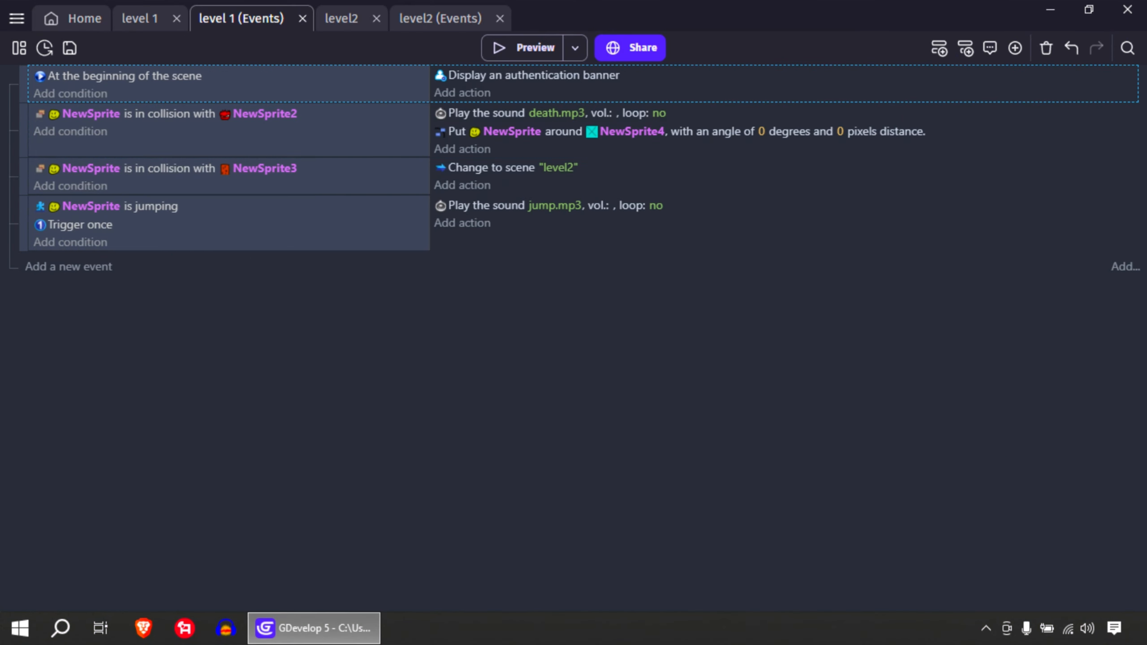
Step: Delete the event that displays the authentication banner and add an empty event at the end of the level 1 events
right_click(157, 98)
left_click(192, 172)
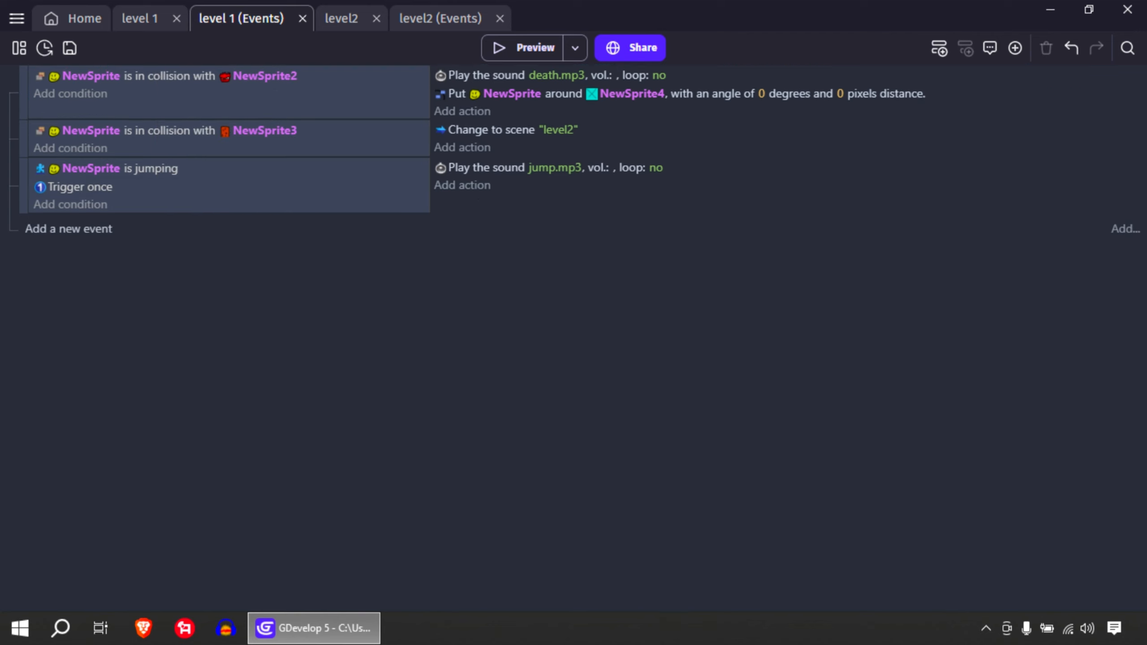
left_click(96, 229)
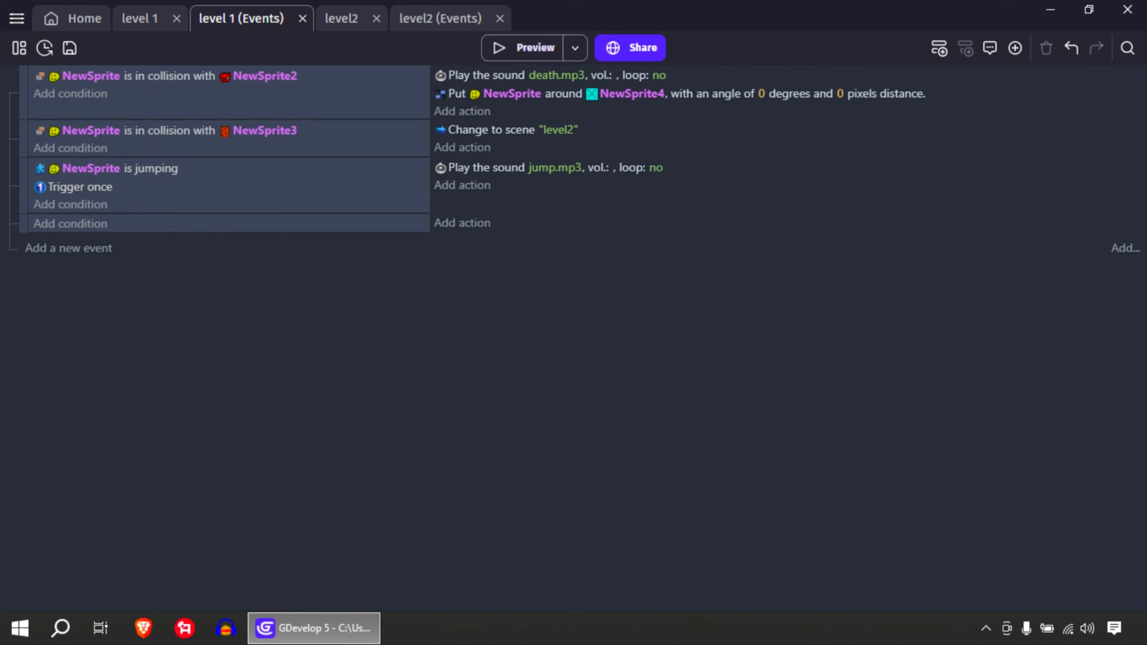
Step: Give the empty event the scene condition "At the beginning of the scene"
left_click(71, 224)
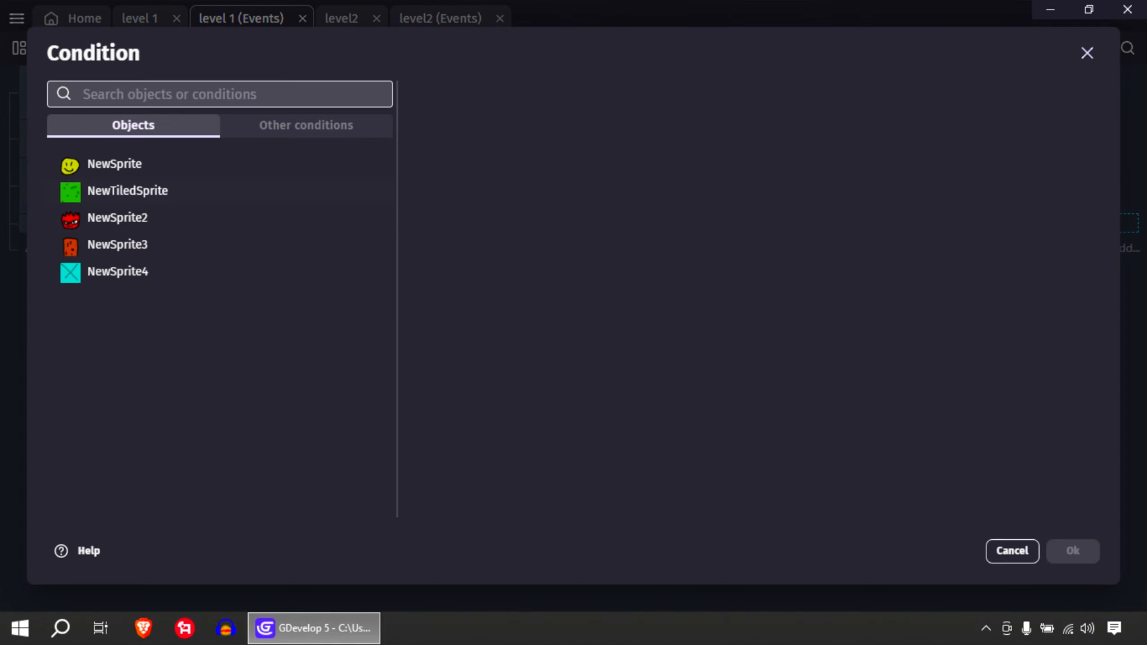
left_click(306, 125)
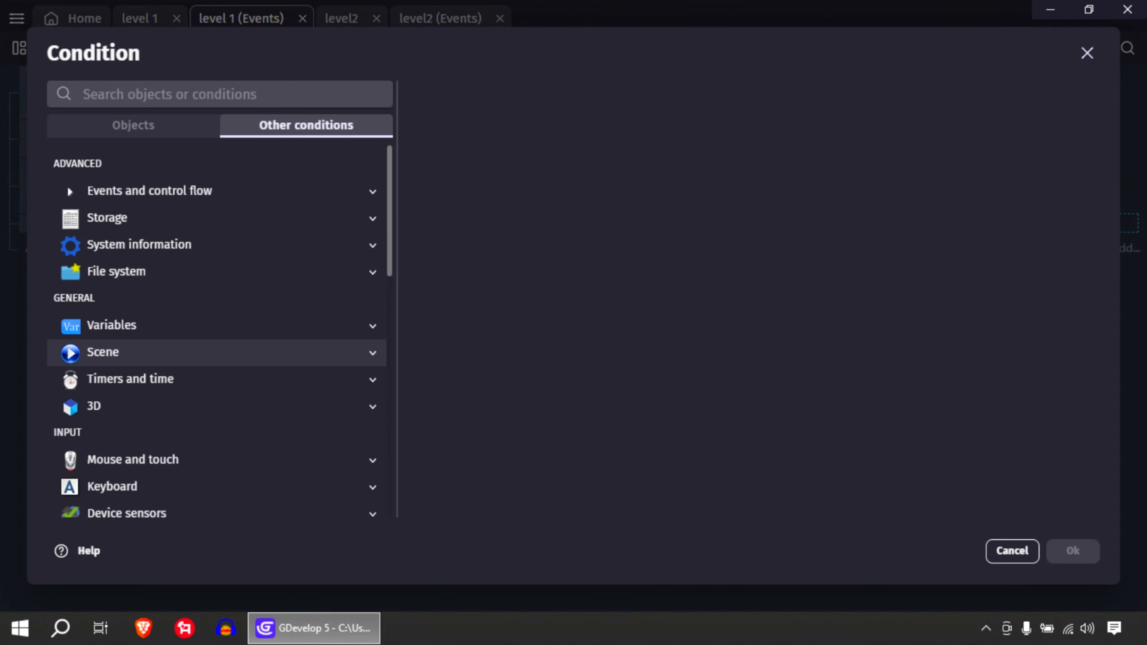
left_click(103, 352)
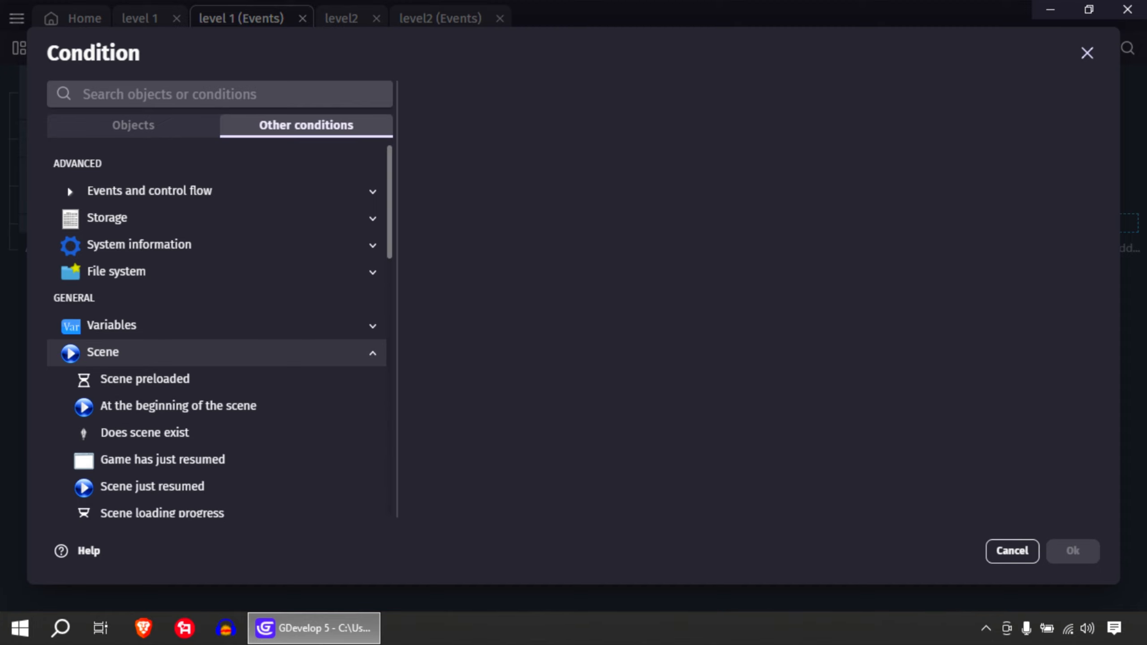
scroll(217, 351, "down", 4)
scroll(217, 402, "up", 2)
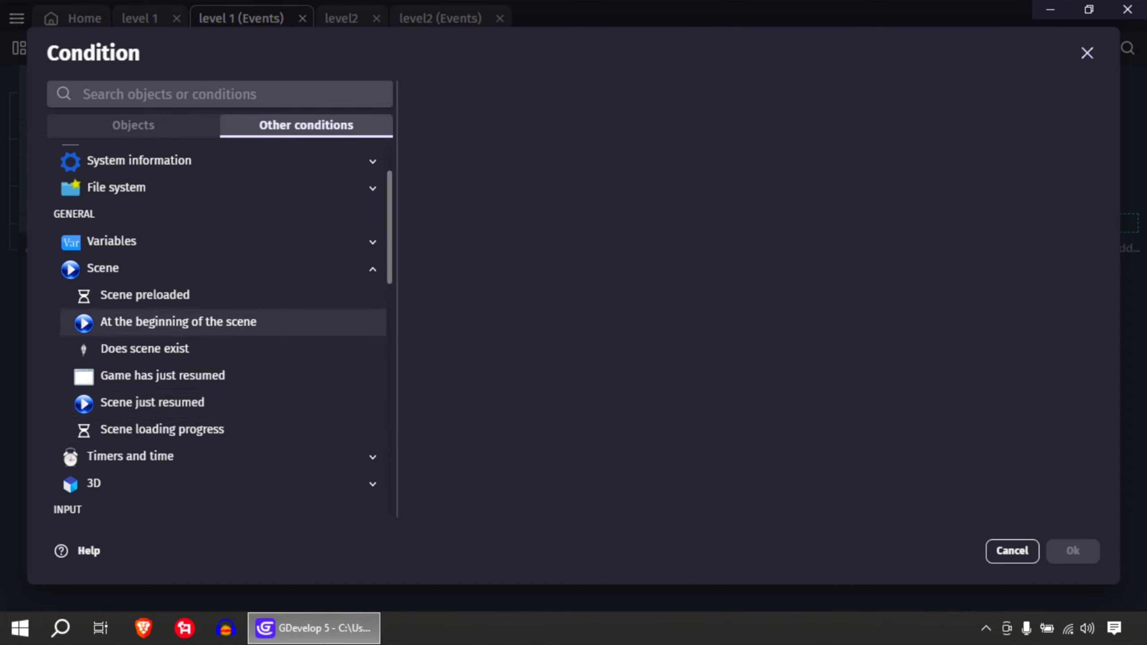
left_click(217, 322)
left_click(1072, 551)
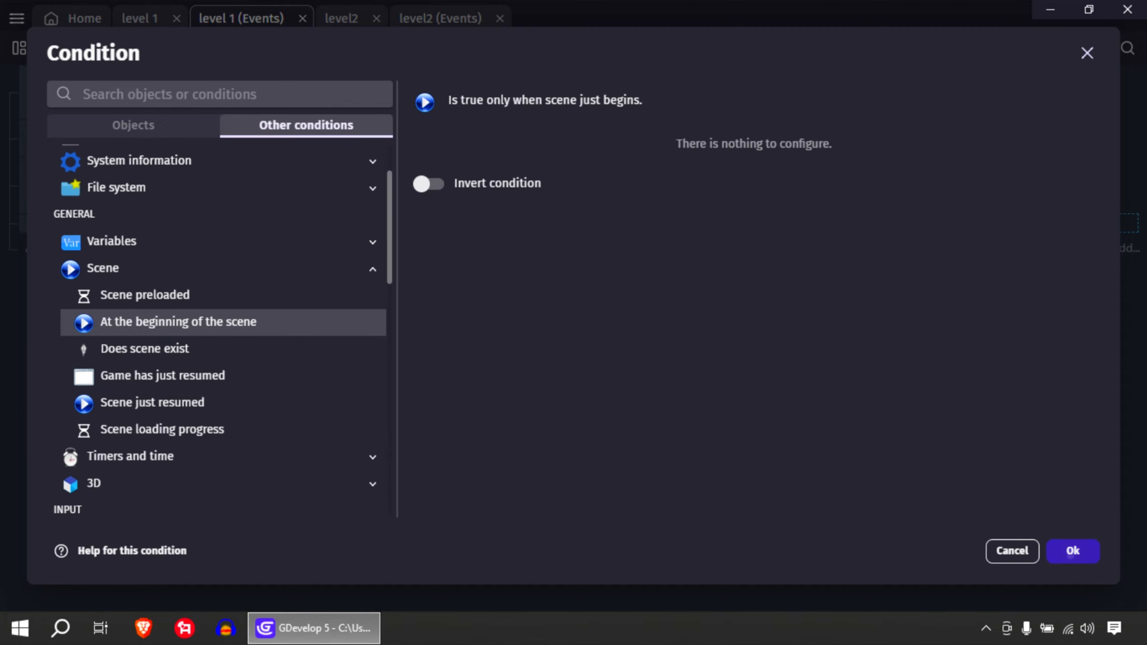
Step: Add a Hide action for NewSprite4 to the beginning-of-scene event
left_click(462, 223)
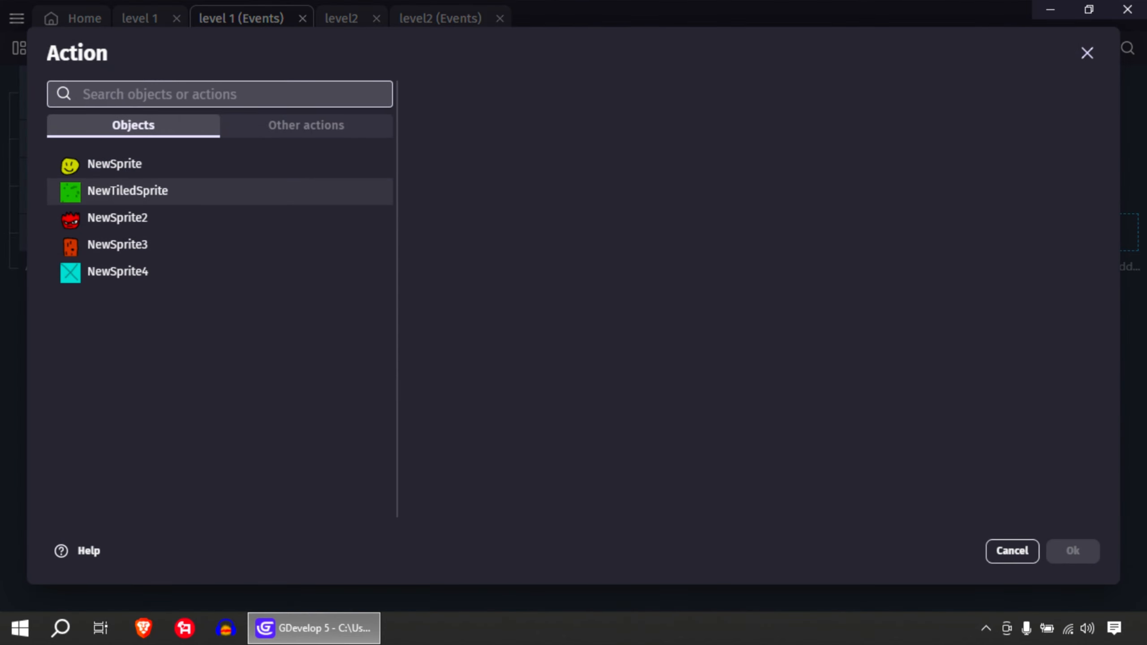
left_click(118, 271)
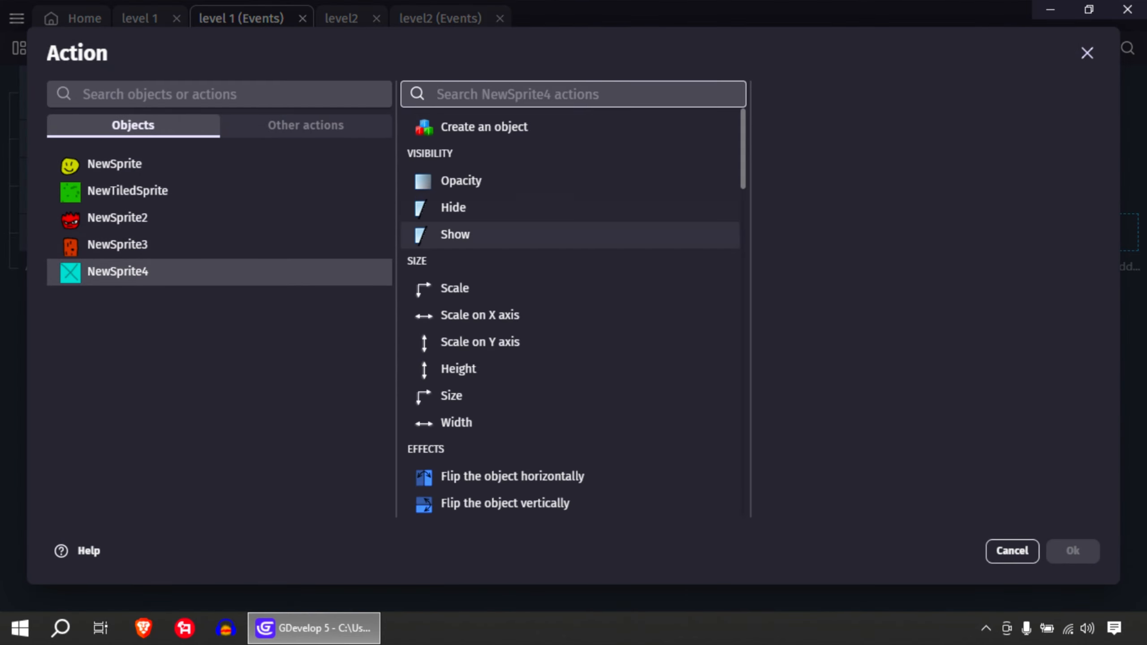
left_click(453, 207)
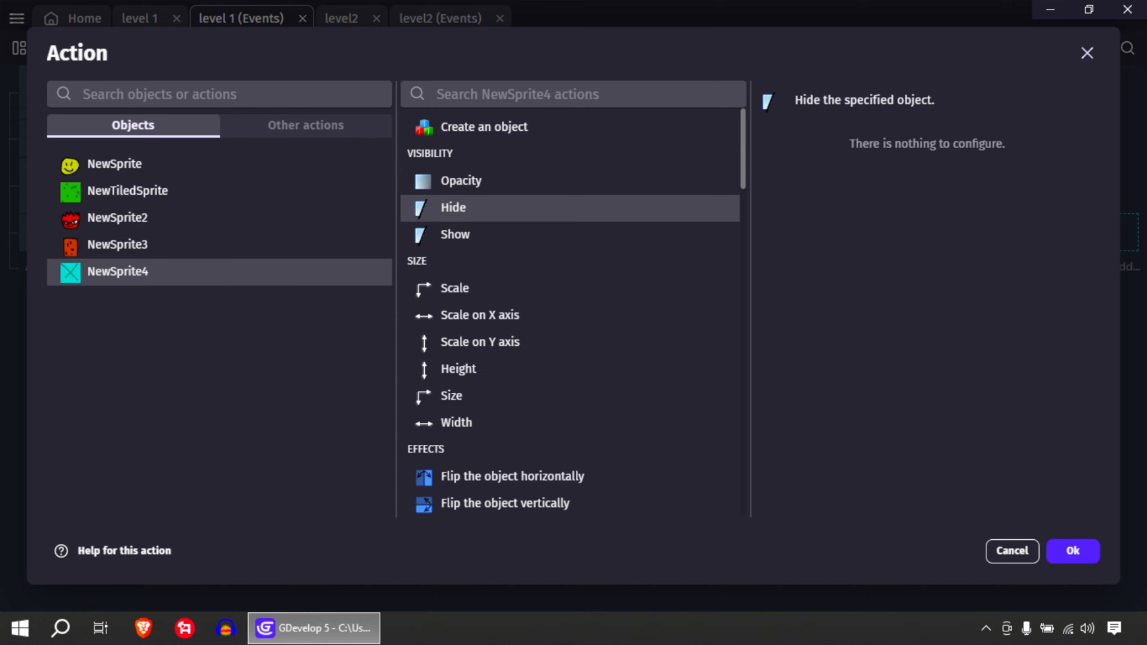
left_click(461, 181)
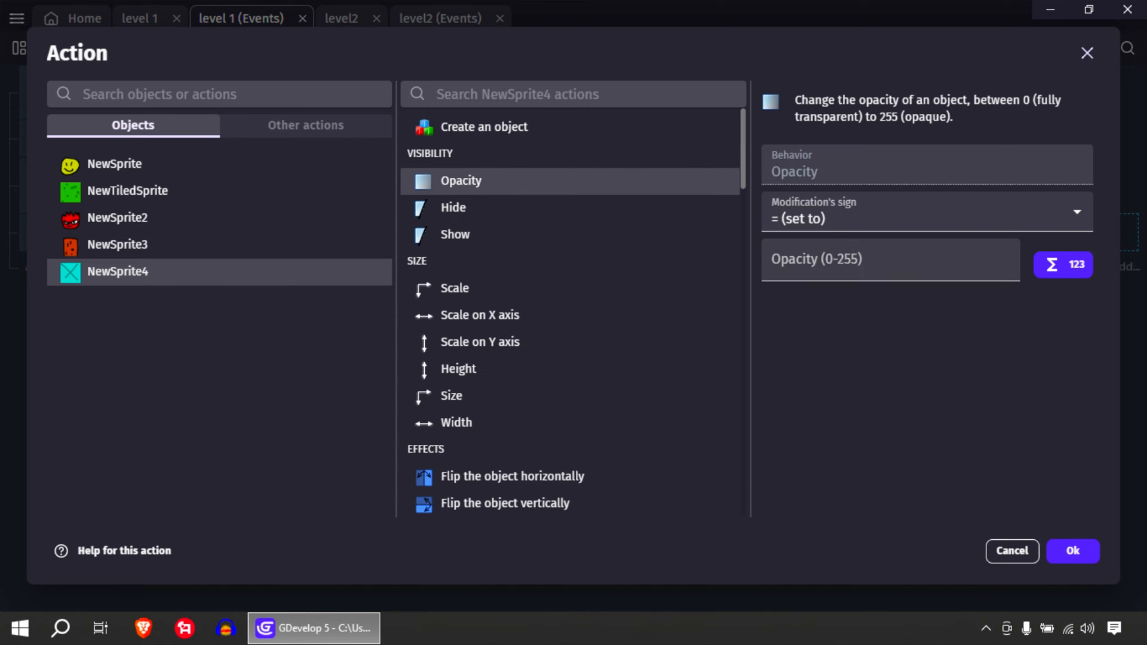
left_click(453, 207)
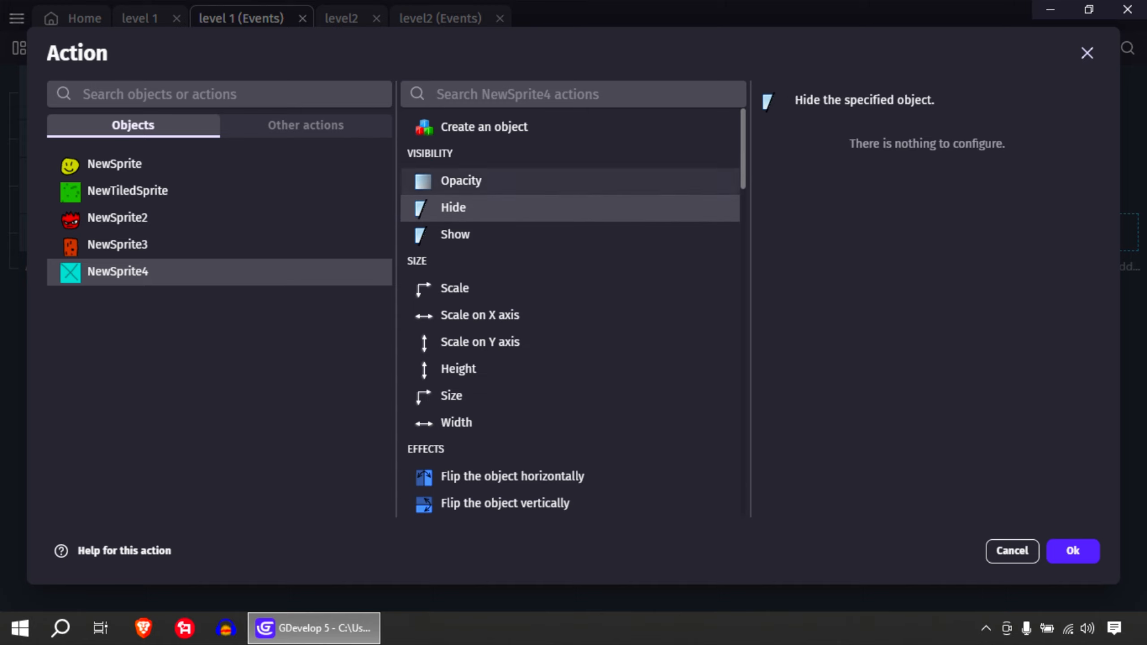
left_click(461, 182)
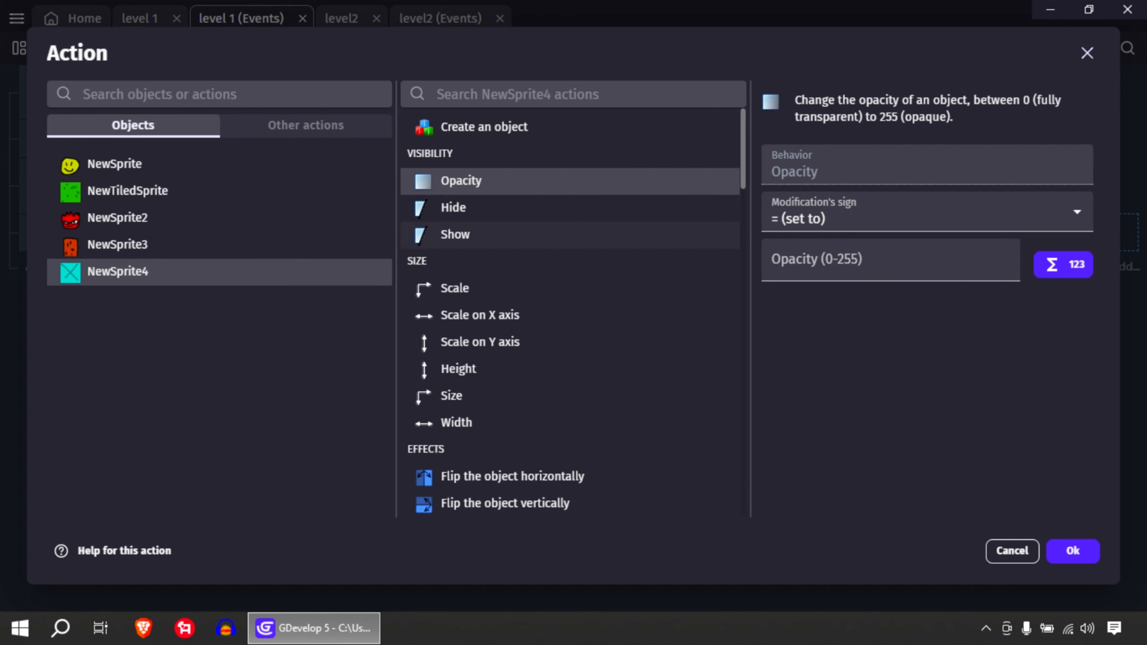
left_click(454, 208)
left_click(1072, 552)
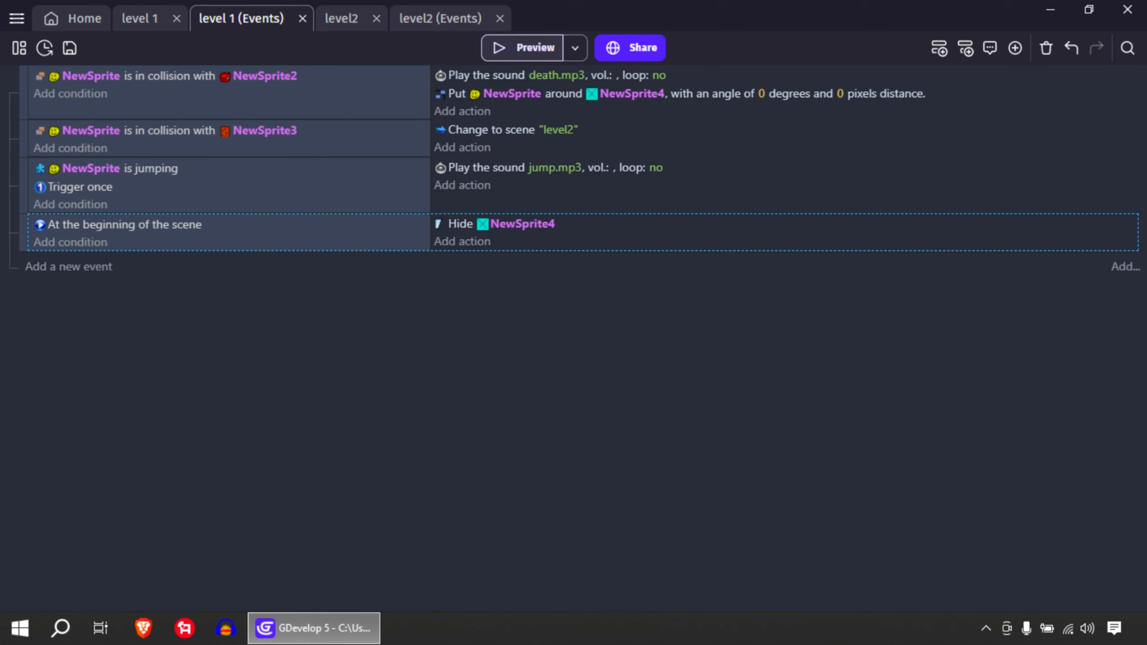
Step: Preview the level full-screen, run and jump the smiley around the red enemies to check the hidden block, and close the preview
left_click(527, 47)
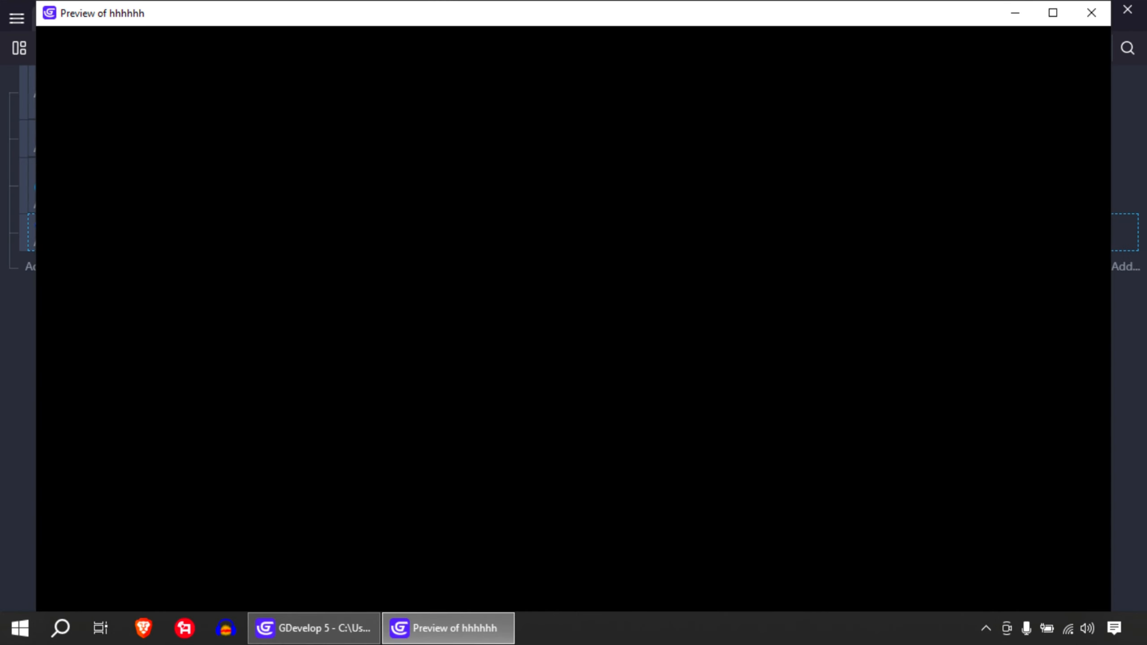
left_click(1053, 13)
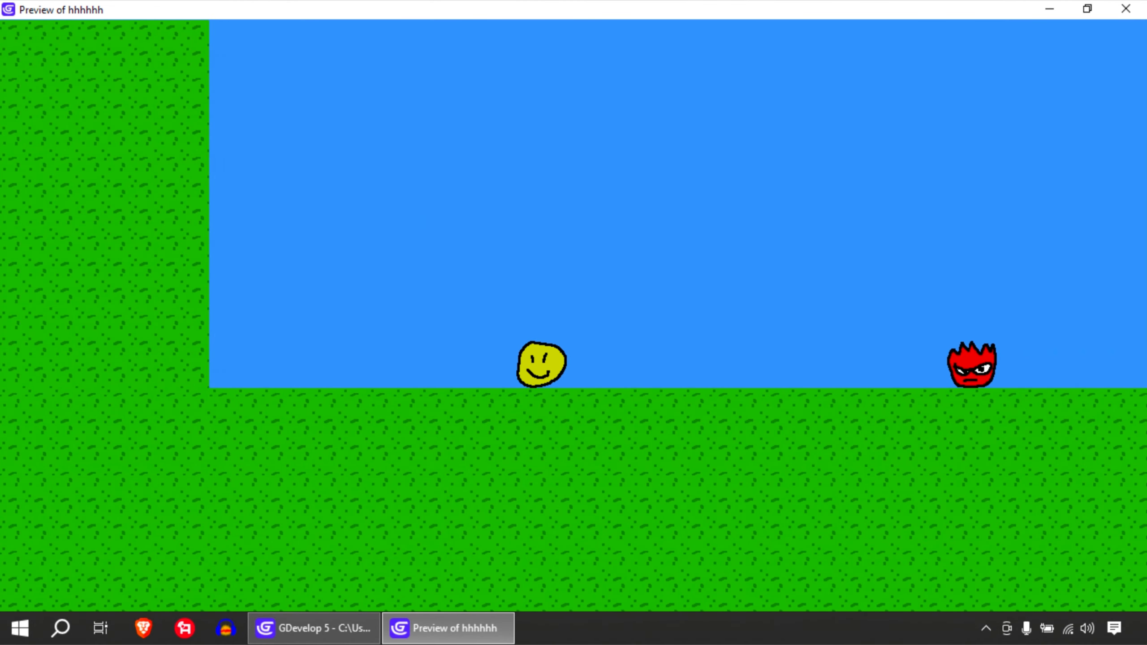
key("Right")
key("space")
key("space")
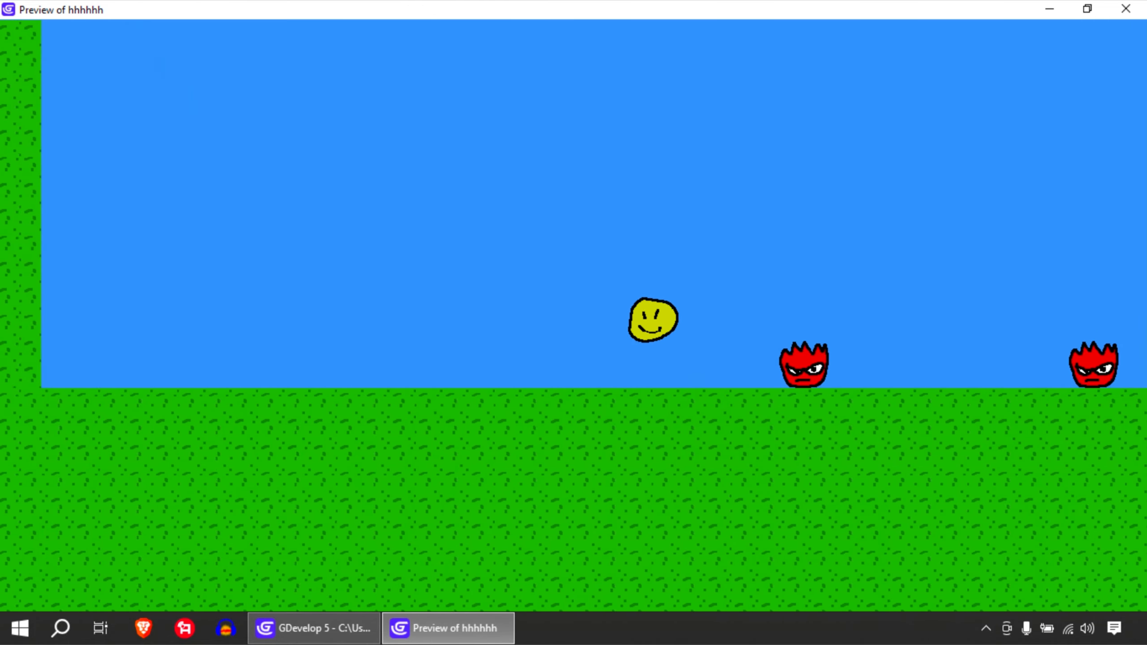
key("Right")
key("space")
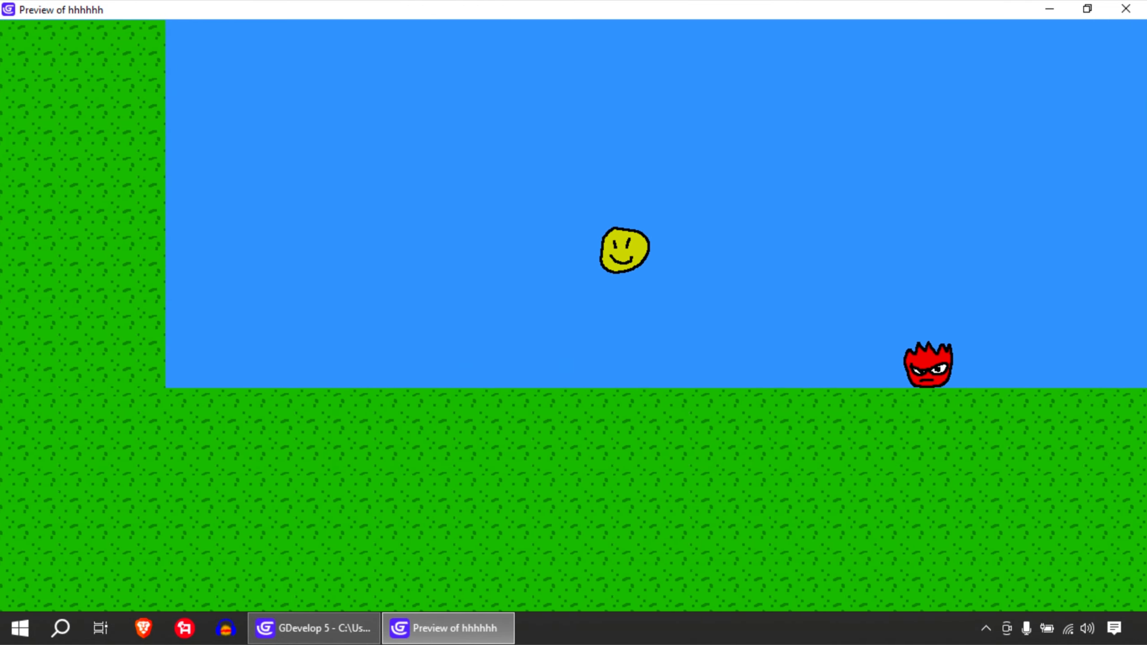
key("space")
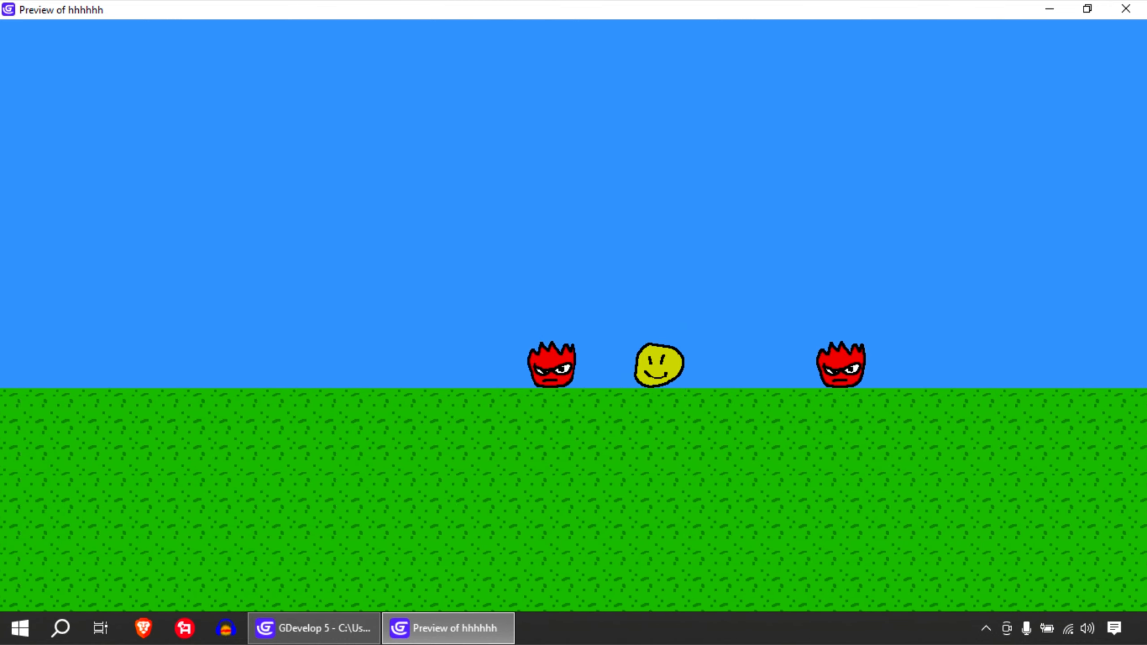
key("space")
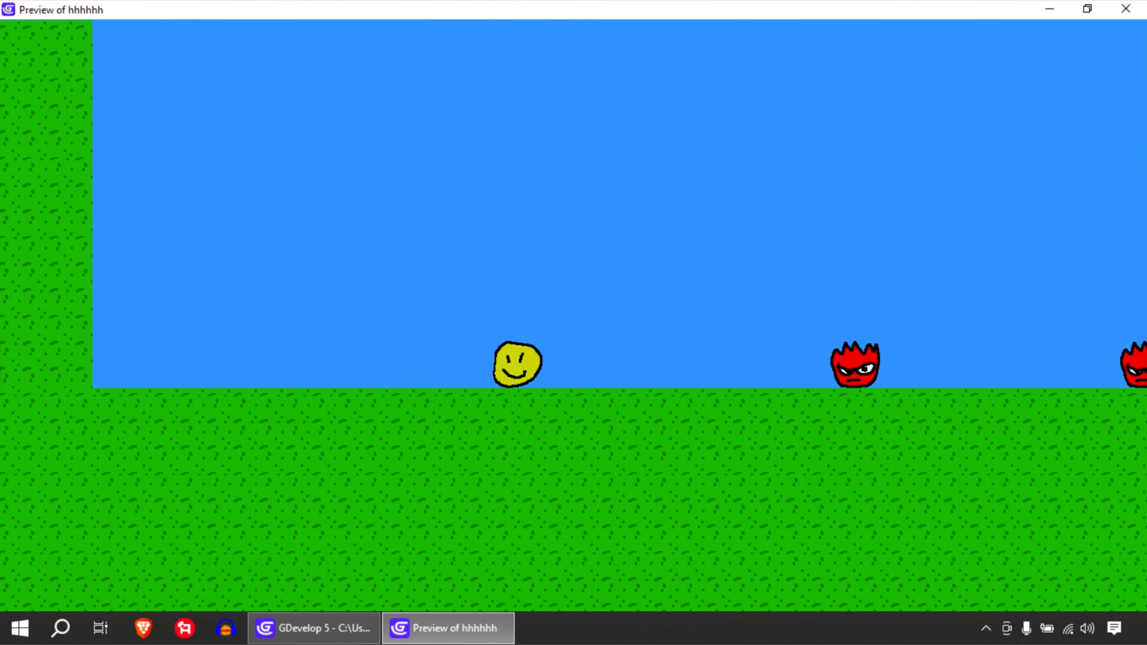
key("Left")
key("Right")
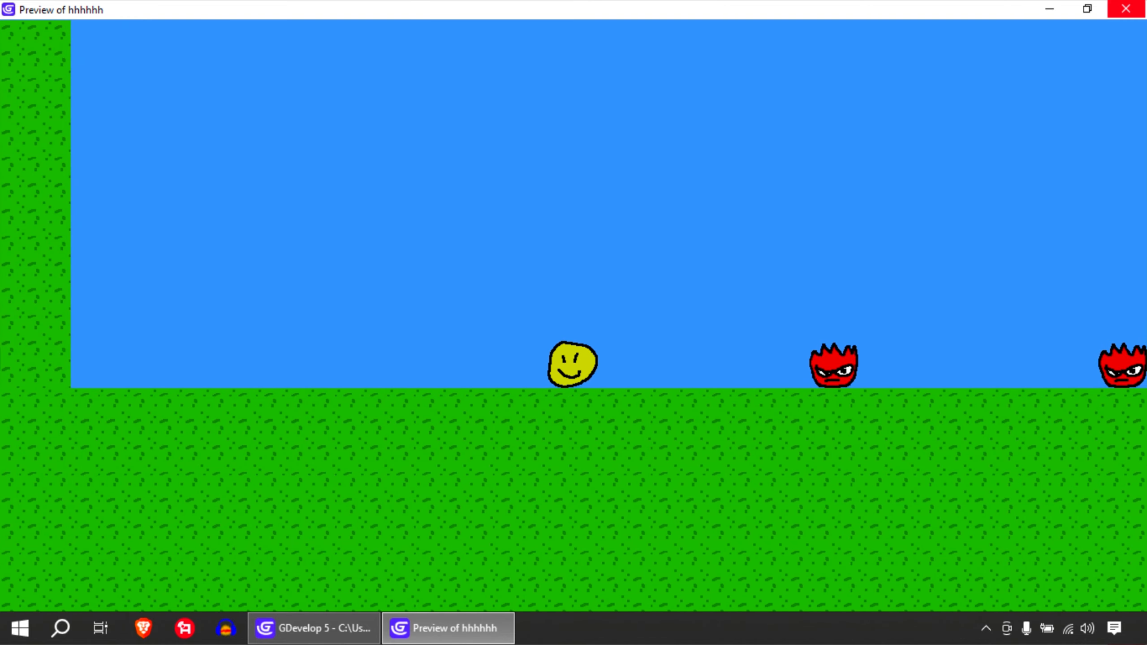
left_click(1126, 9)
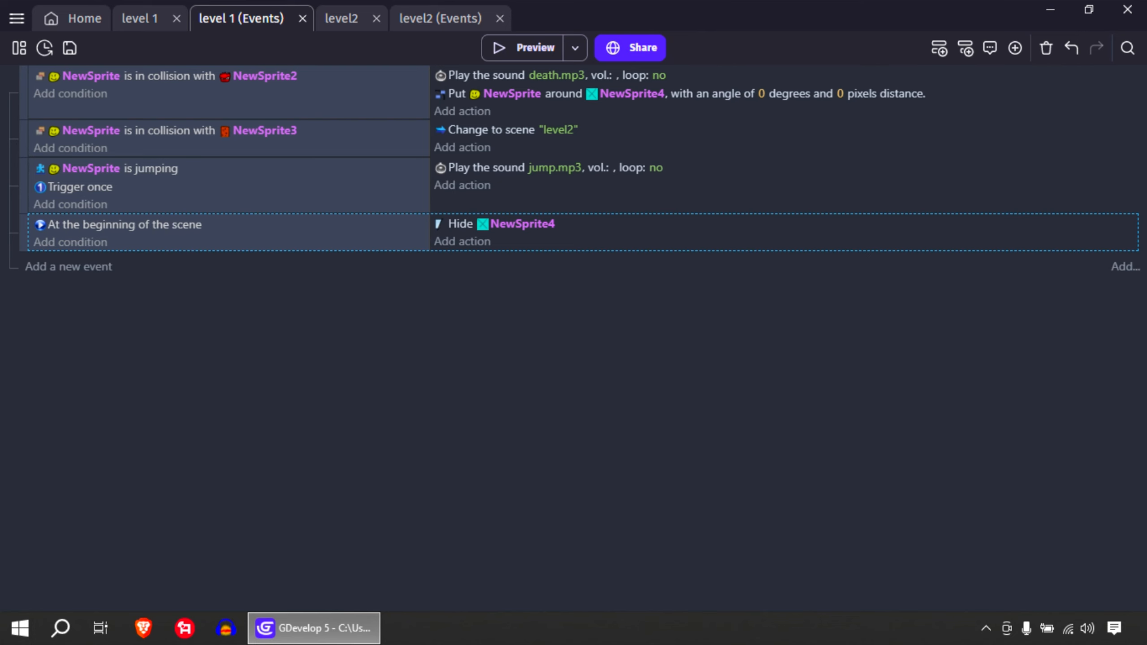
Step: Open the smiley NewSprite in the level 1 scene for editing and add a second animation to it
left_click(140, 18)
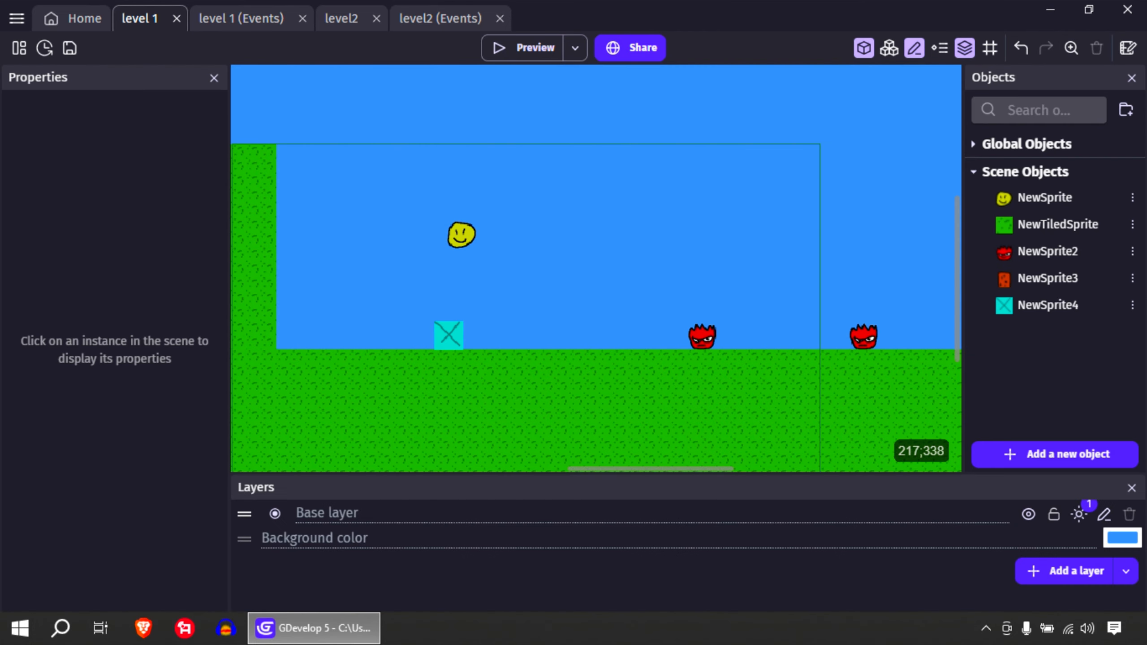
left_click(457, 233)
left_click(570, 256)
double_click(462, 233)
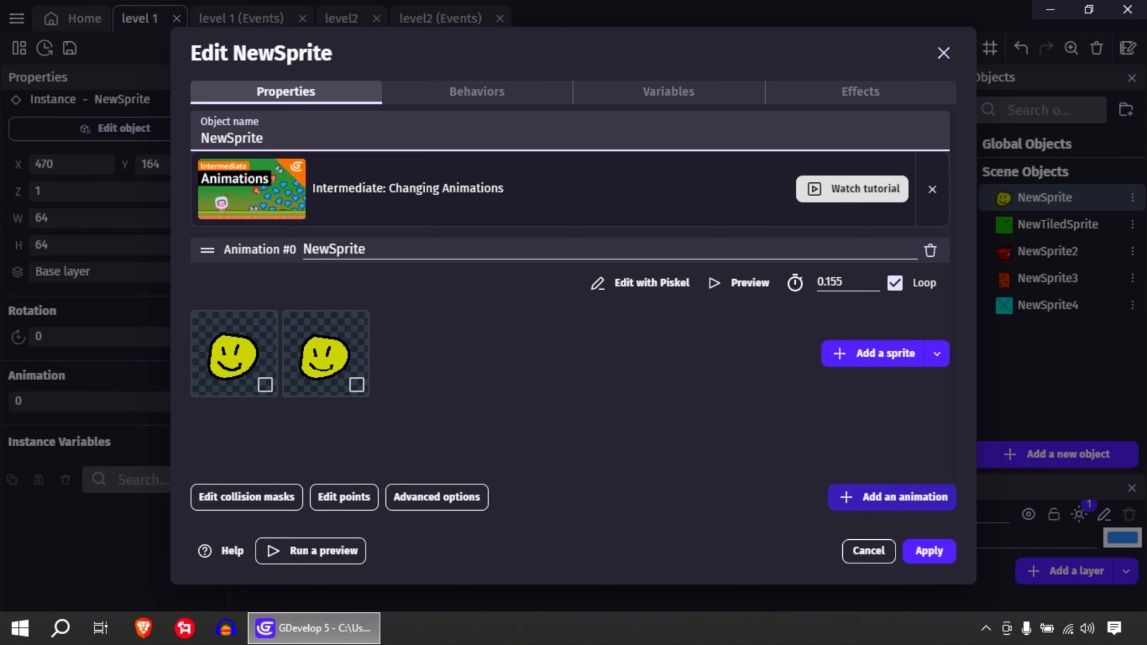
left_click(892, 497)
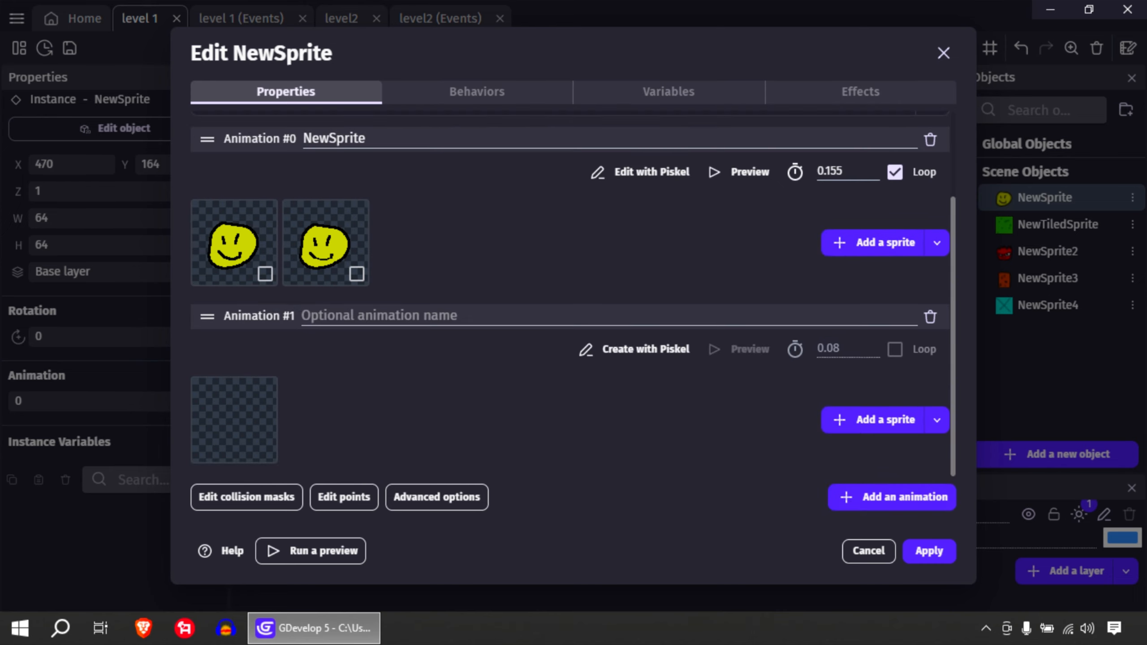
Step: Copy the whole first smiley frame of Animation #0 and paste it as the first frame of a new drawing for Animation #1
left_click(641, 172)
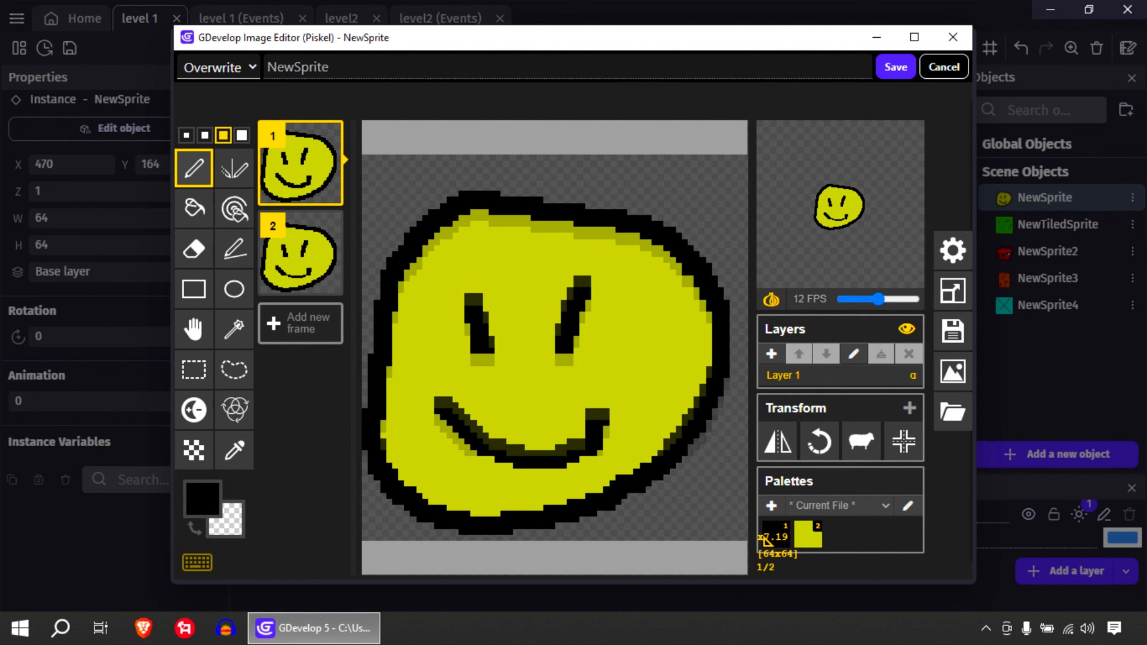
left_click(194, 369)
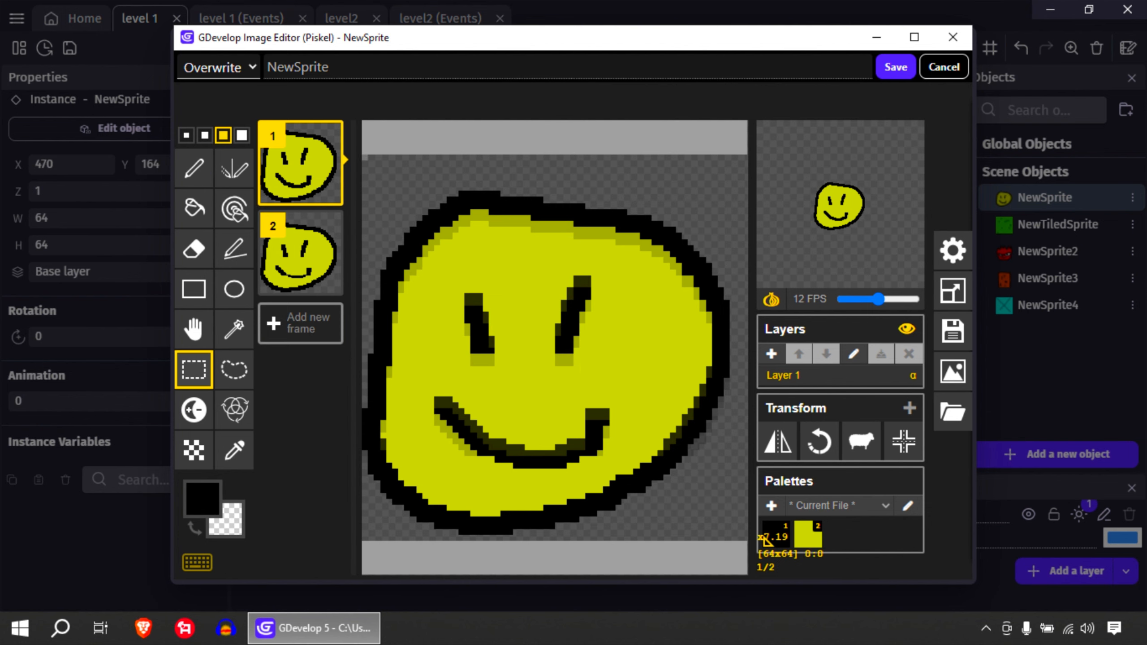
left_click_drag(361, 154, 749, 542)
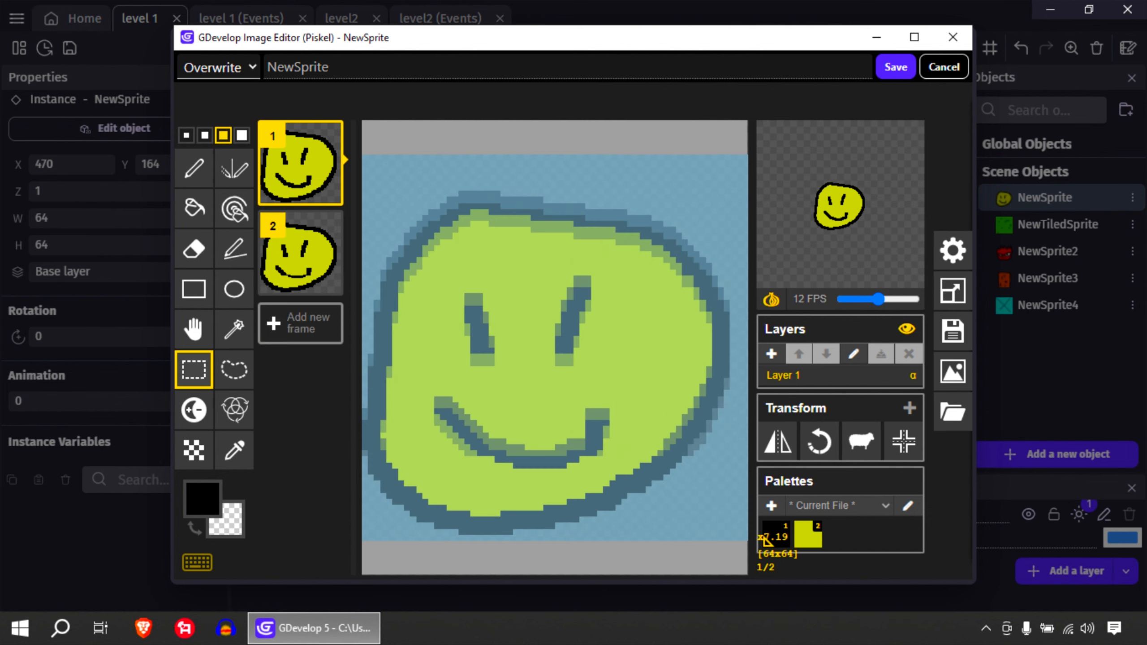
left_click(896, 67)
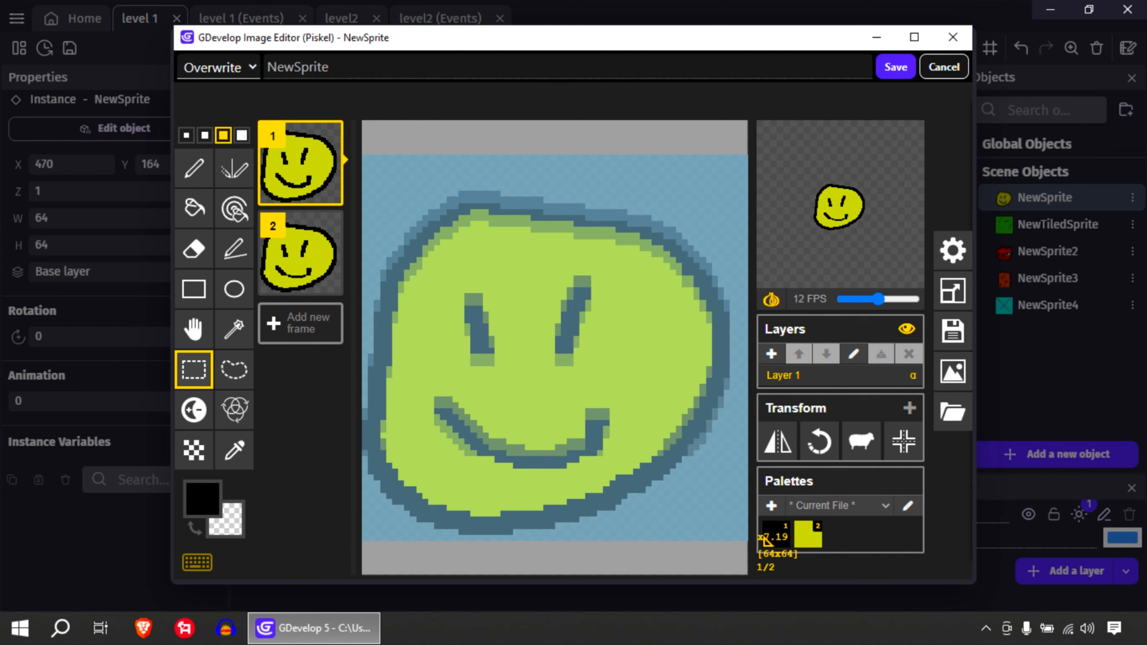
left_click(635, 349)
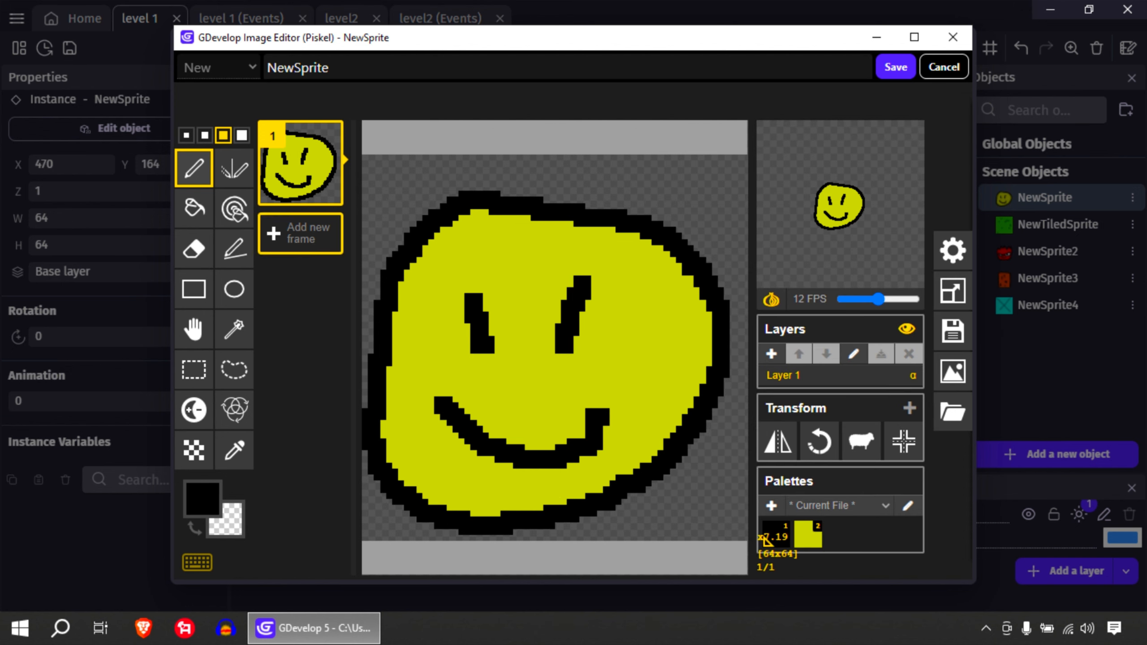
Step: Add a second frame and draw a slightly smaller black face outline with two cross-shaped eyes
left_click(300, 233)
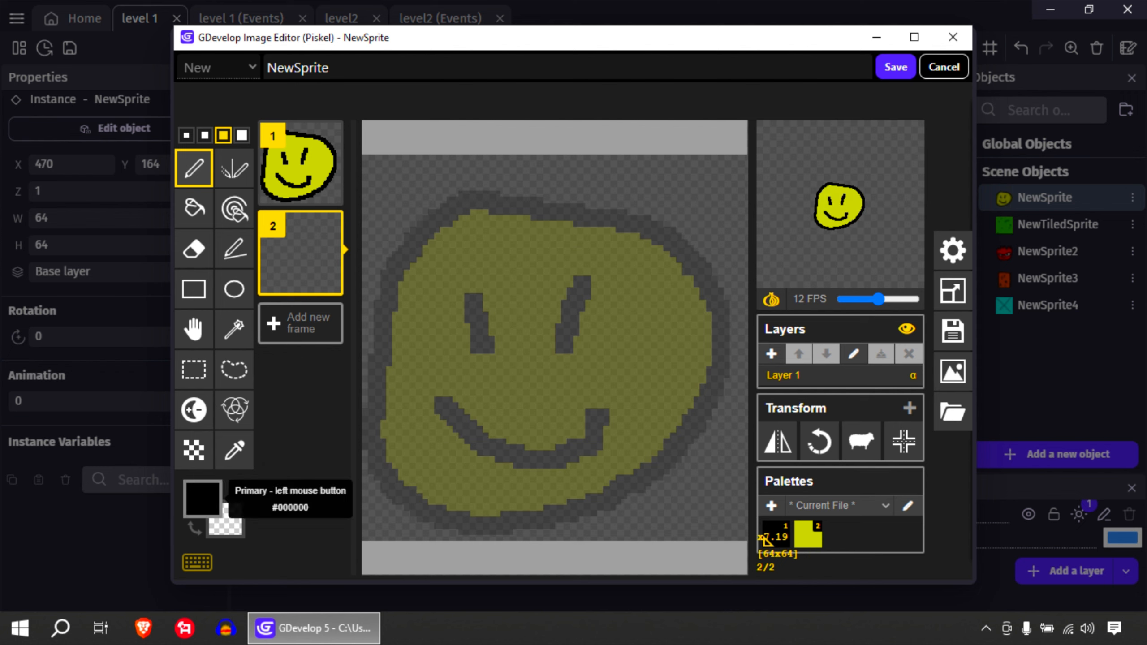
left_click(203, 498)
left_click(435, 247)
mouse_move(435, 246)
left_mouse_down()
mouse_move(389, 358)
mouse_move(452, 500)
mouse_move(626, 478)
mouse_move(691, 362)
mouse_move(611, 254)
mouse_move(422, 252)
left_mouse_up()
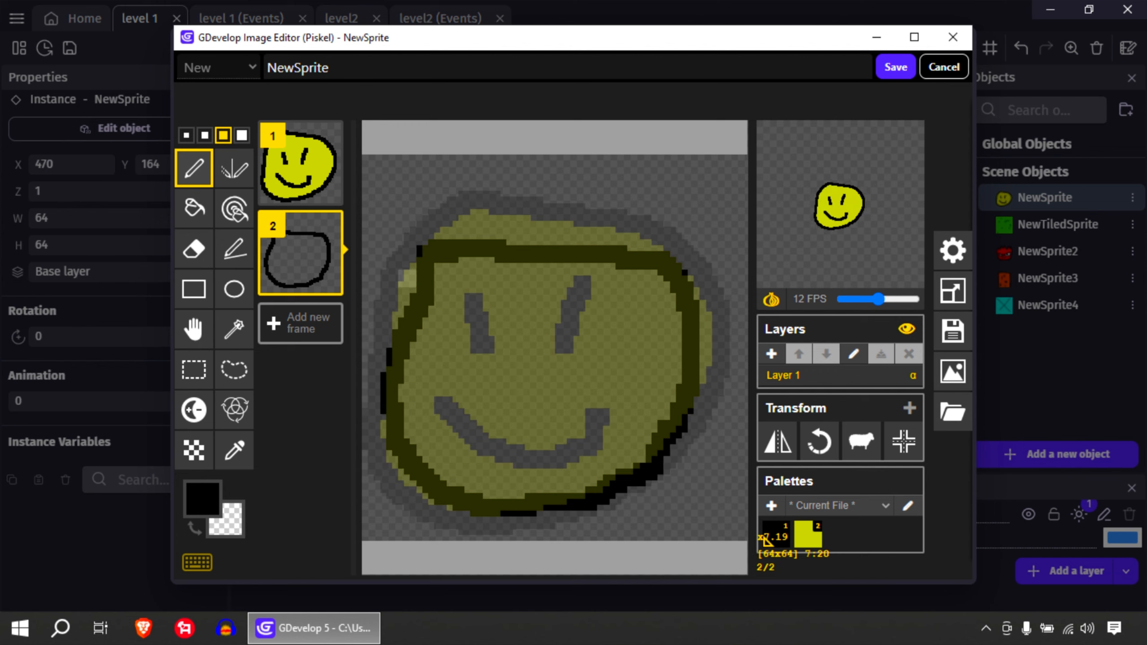
mouse_move(479, 352)
left_mouse_down()
mouse_move(528, 351)
mouse_move(498, 363)
left_mouse_up()
left_click_drag(633, 308, 634, 377)
left_click_drag(601, 347, 682, 347)
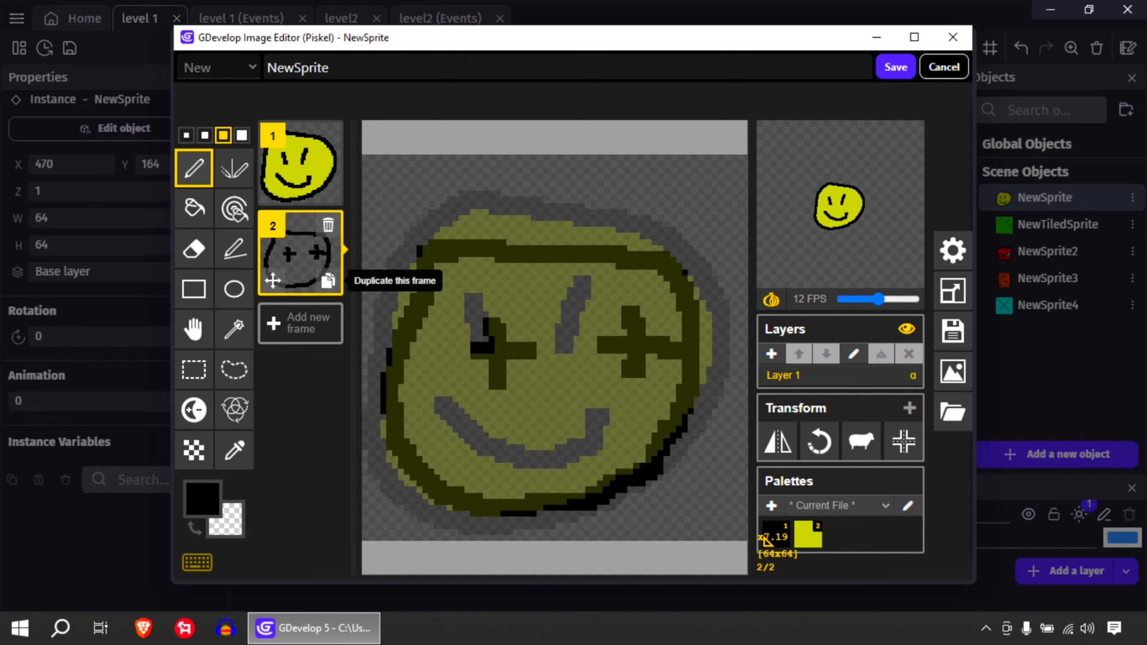
Step: Add an empty third frame and draw a smaller black face outline with two cross-shaped eyes inside the previous one
left_click(329, 280)
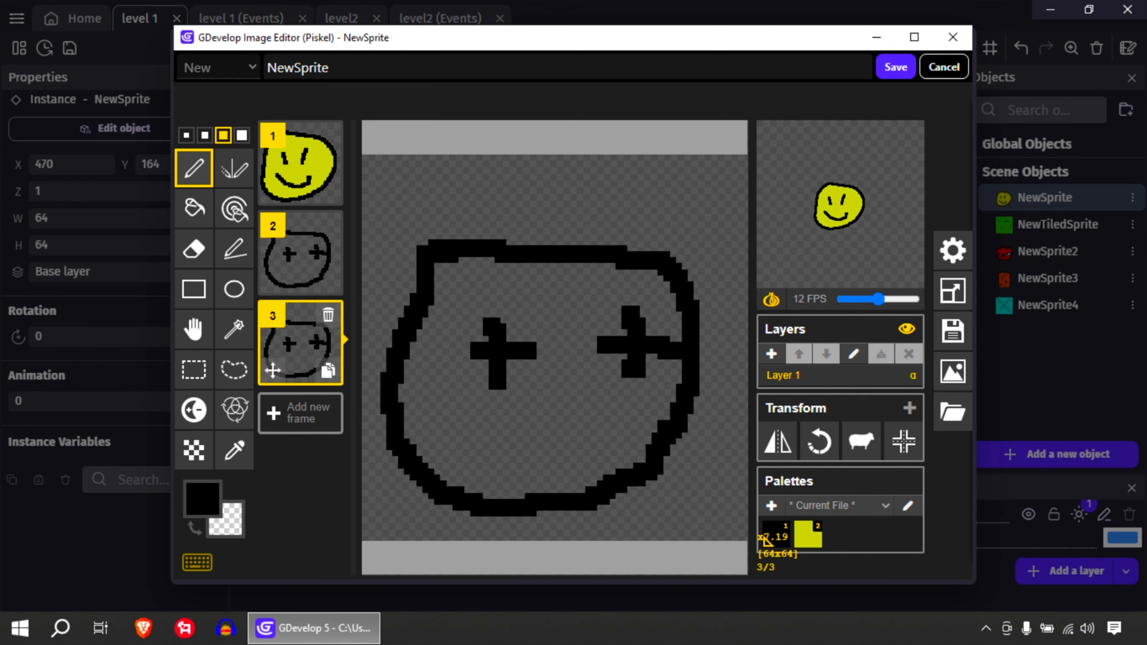
left_click(329, 315)
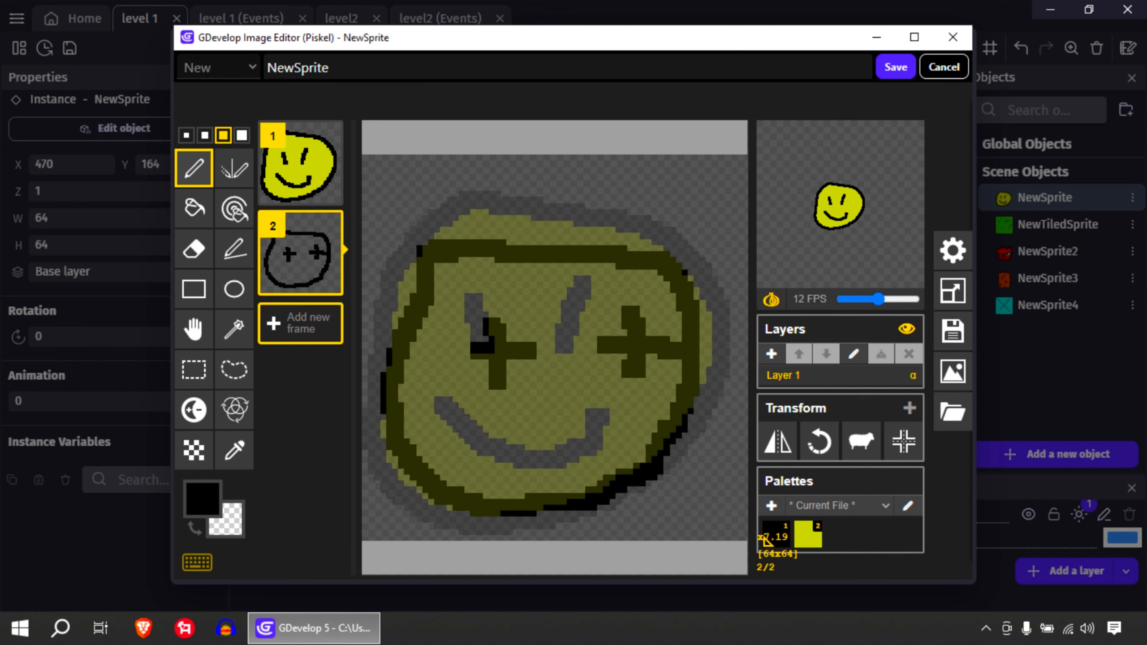
left_click(317, 323)
mouse_move(461, 309)
left_mouse_down()
mouse_move(454, 337)
mouse_move(500, 477)
mouse_move(657, 407)
mouse_move(570, 289)
mouse_move(454, 310)
left_mouse_up()
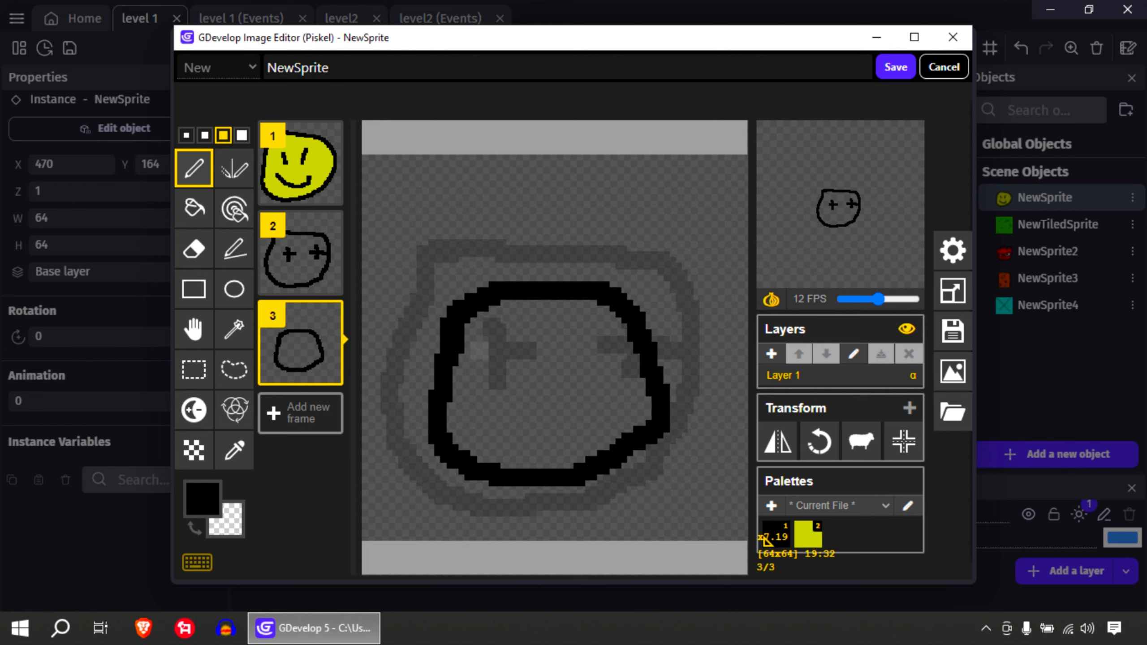
mouse_move(510, 340)
left_mouse_down()
mouse_move(479, 353)
mouse_move(524, 364)
left_mouse_up()
left_click_drag(619, 334, 630, 362)
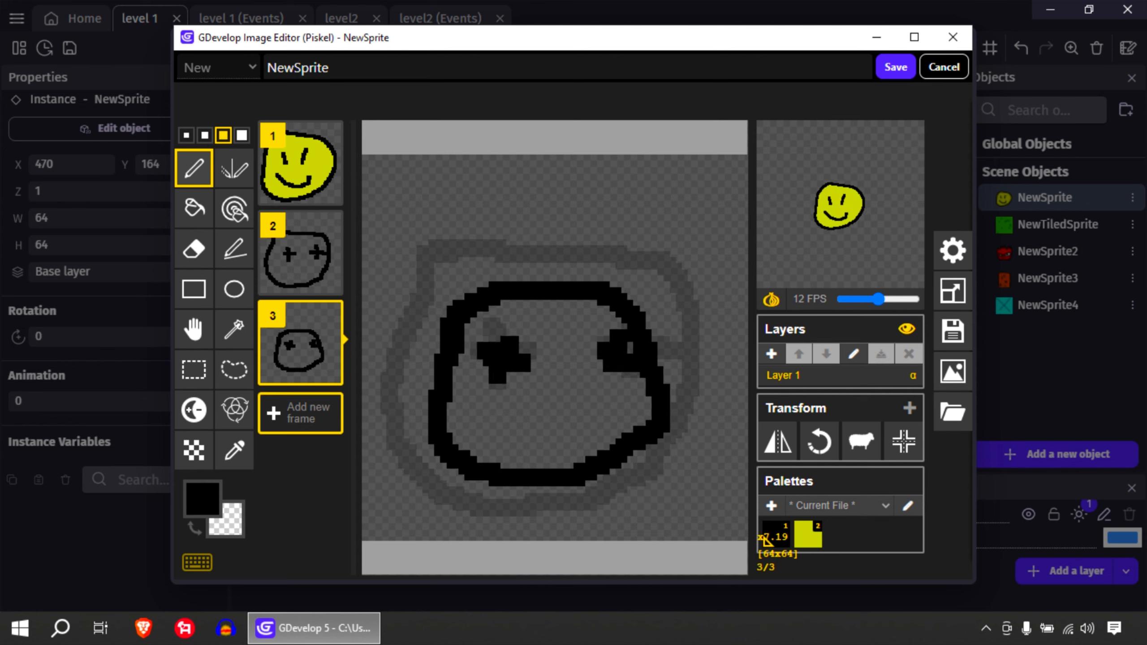
Step: Add a fourth frame with a small round face and two eyes, and a fifth frame with only a black blob
left_click(300, 413)
mouse_move(505, 337)
left_mouse_down()
mouse_move(524, 440)
mouse_move(587, 351)
mouse_move(509, 387)
left_mouse_up()
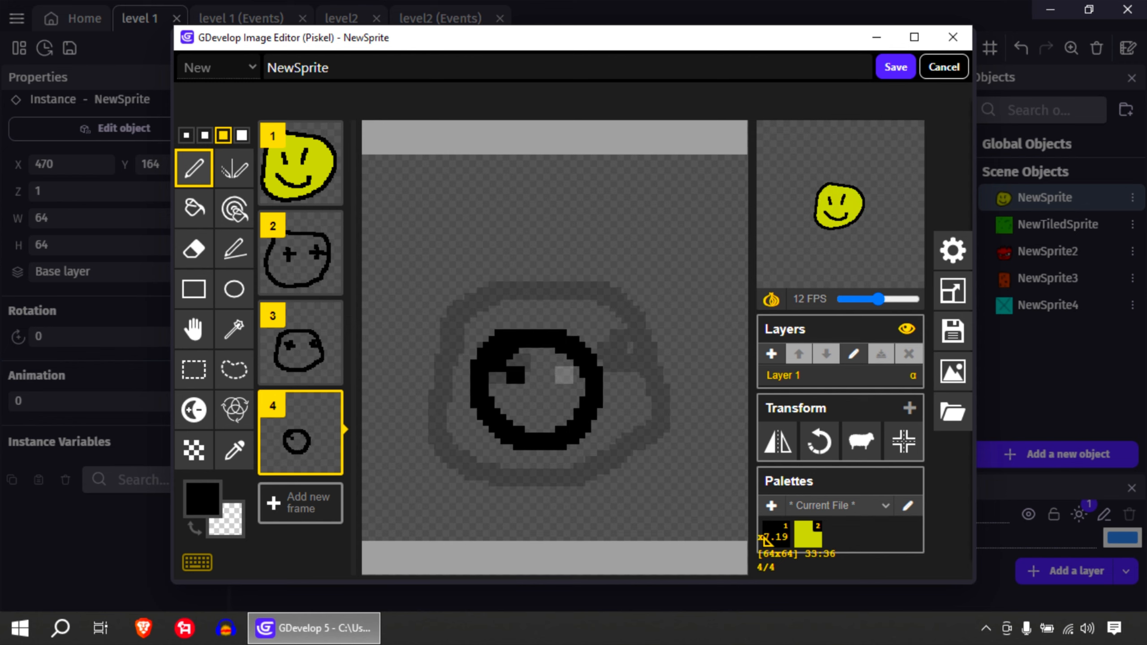
left_click(563, 374)
left_click(300, 503)
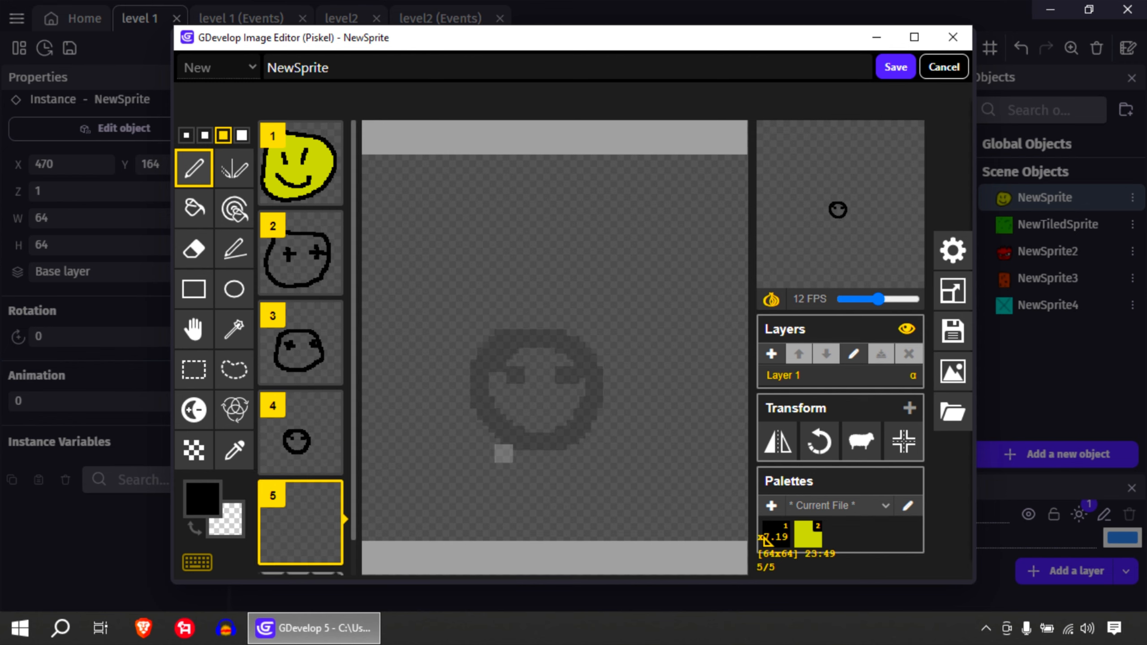
mouse_move(550, 383)
left_mouse_down()
mouse_move(531, 398)
mouse_move(560, 393)
left_mouse_up()
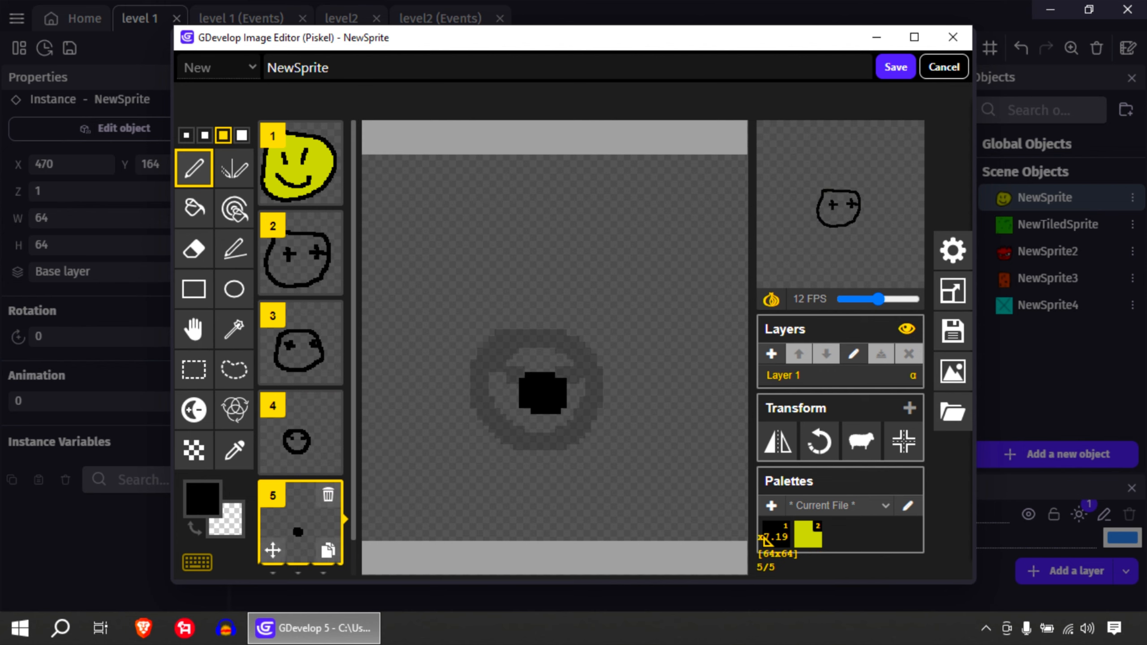
Step: Add a sixth frame and draw five small black fragments scattered around the blob's position
scroll(300, 520, "down", 1)
left_click(307, 550)
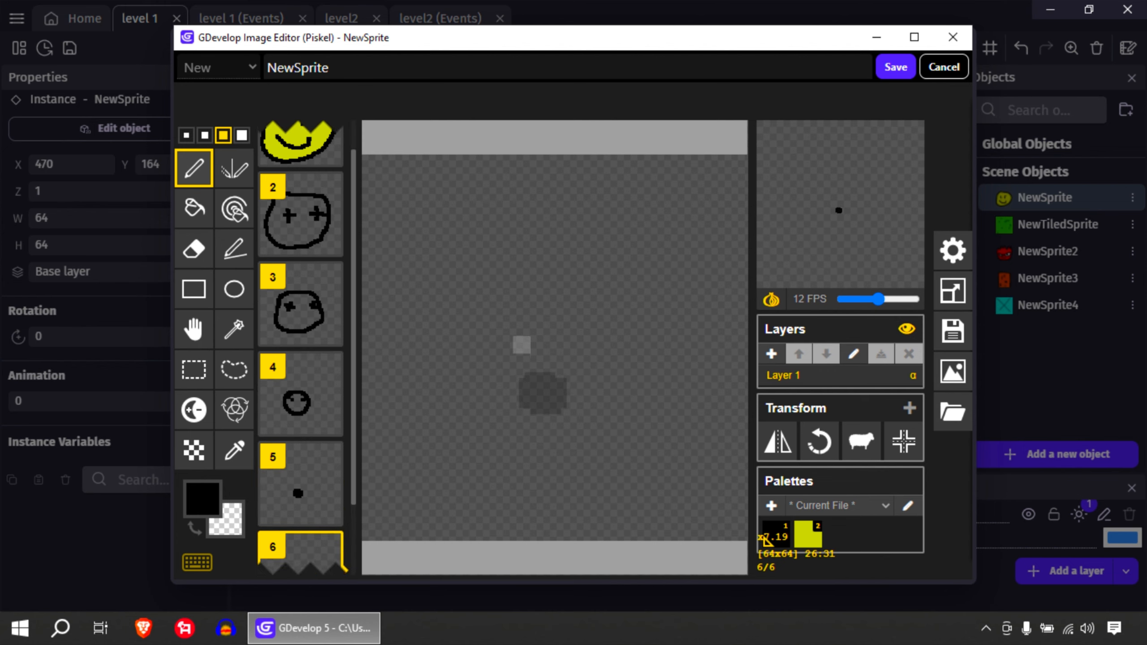
left_click(507, 332)
left_click(658, 316)
left_click(642, 460)
left_click_drag(437, 459, 424, 468)
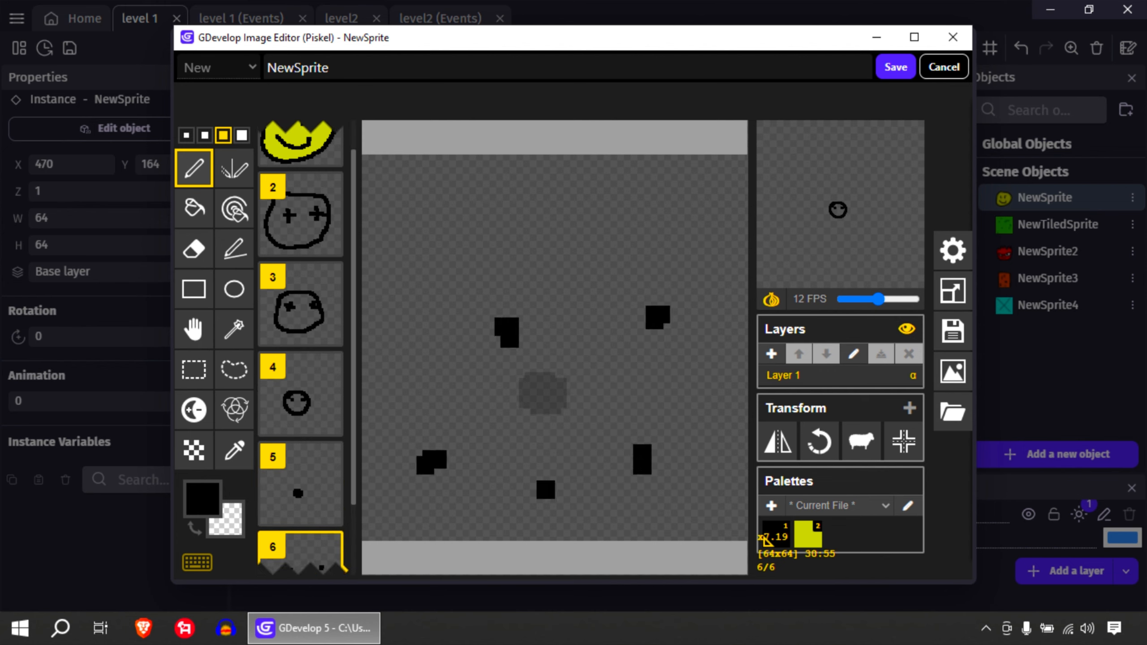
left_click(546, 495)
Step: Add a seventh frame and draw the five black fragments spread farther out toward the canvas edges
scroll(300, 475, "down", 1)
key("n")
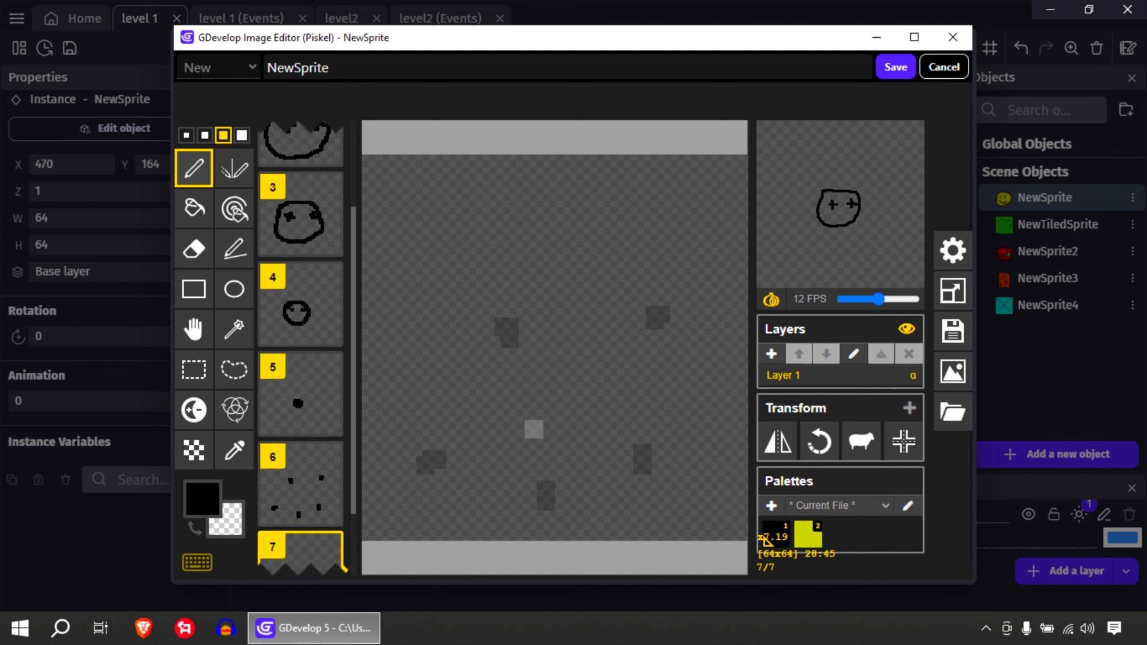
left_click_drag(492, 284, 492, 271)
left_click(383, 490)
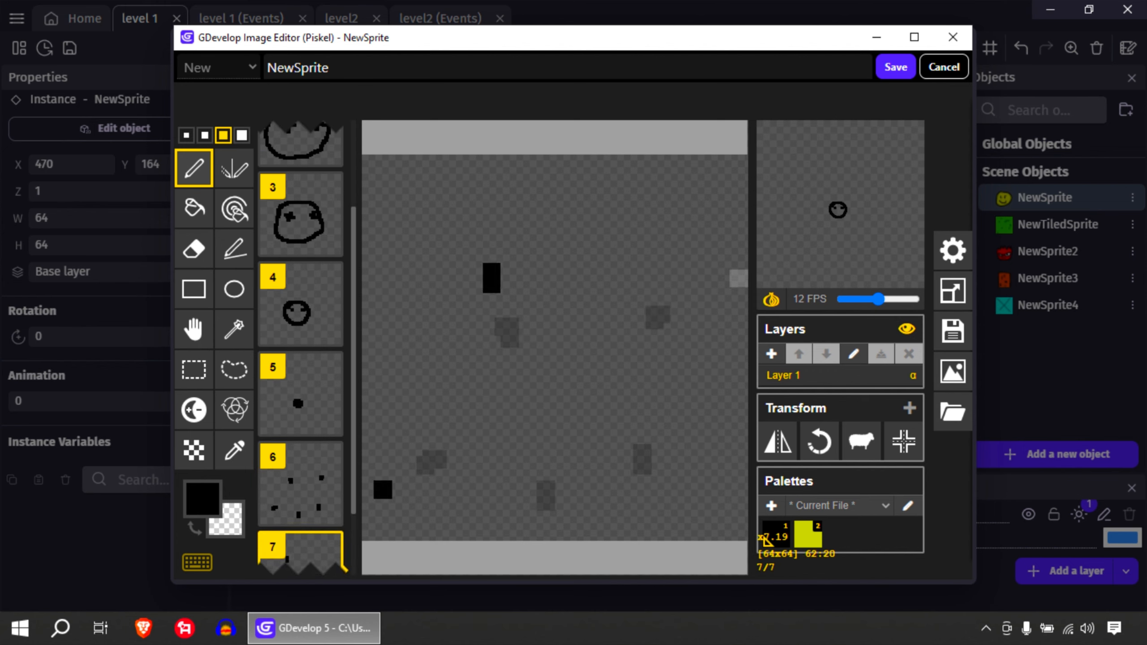
left_click_drag(709, 284, 714, 278)
left_click_drag(704, 503, 703, 514)
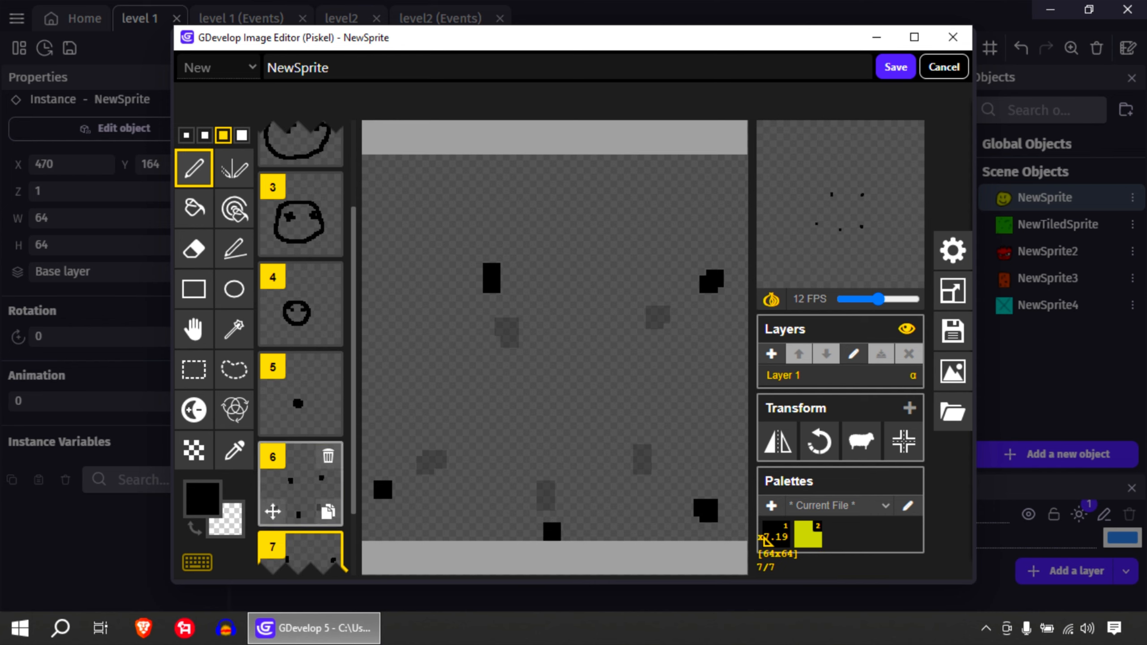
Step: Add an eighth frame and place a single black square near the middle of the canvas
scroll(300, 520, "down", 1)
left_click(307, 552)
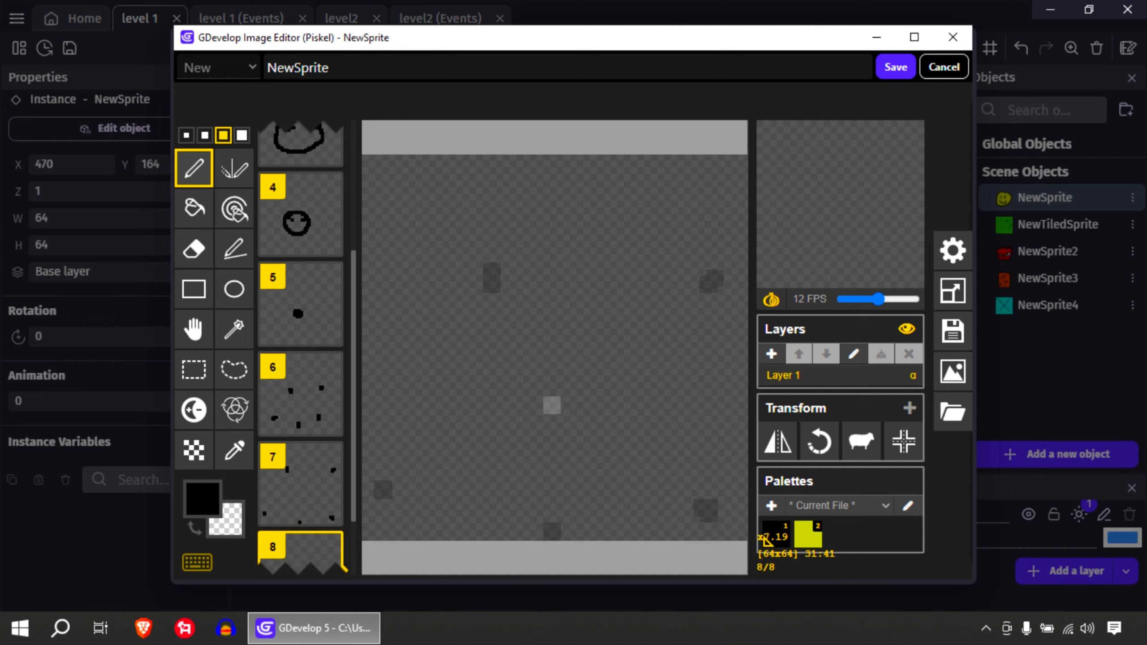
left_click(552, 405)
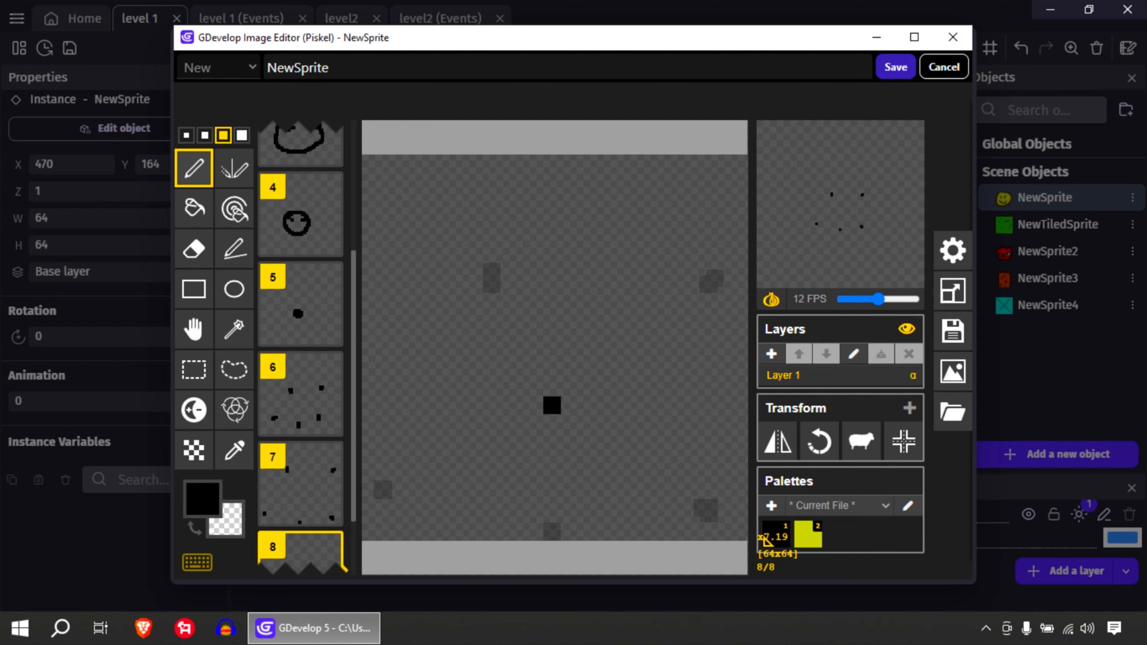
Step: Save the drawn frames into Animation #1 and name the animation "die"
left_click(896, 67)
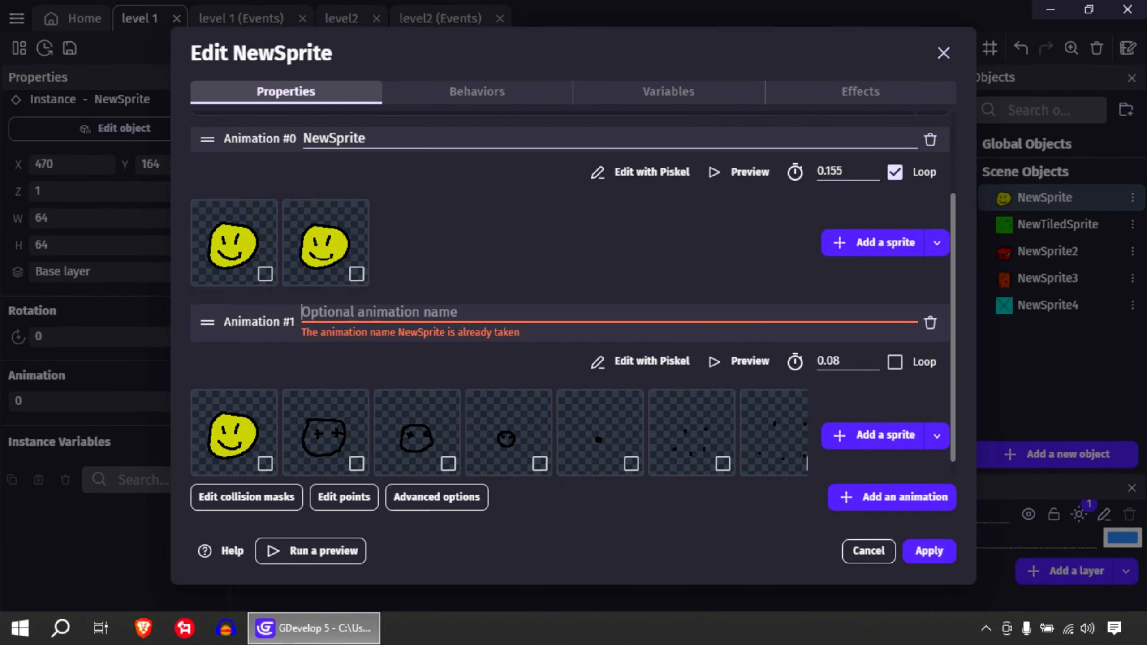
type("die")
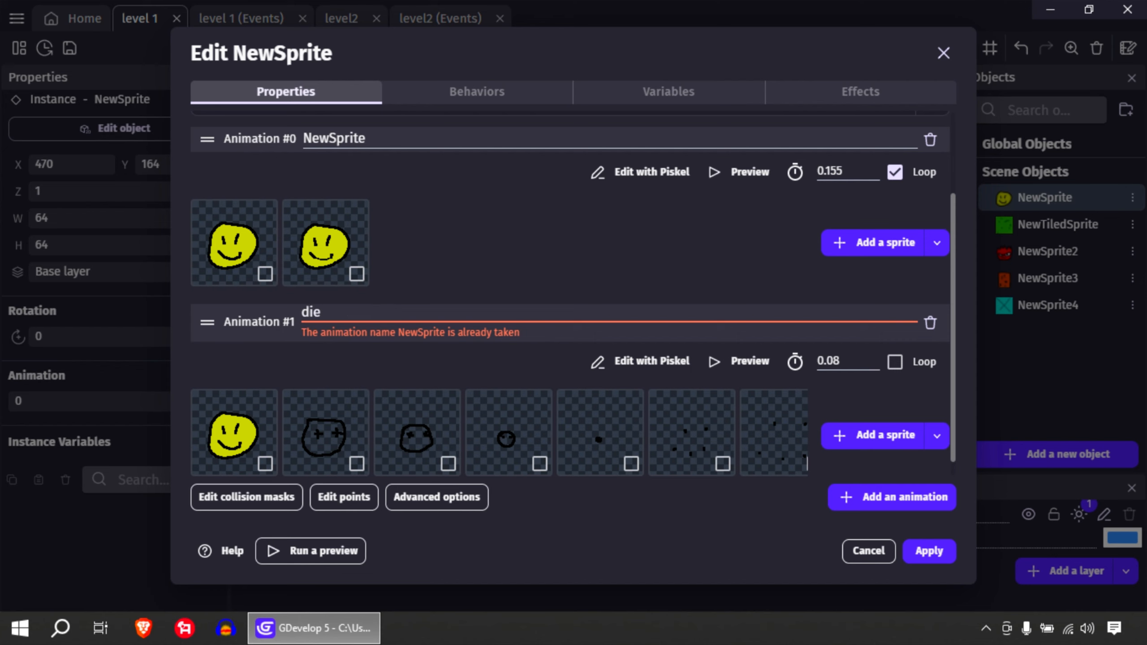
Step: Set the die animation's frame time to 0.135, preview the animation and apply the changes to NewSprite
key("Return")
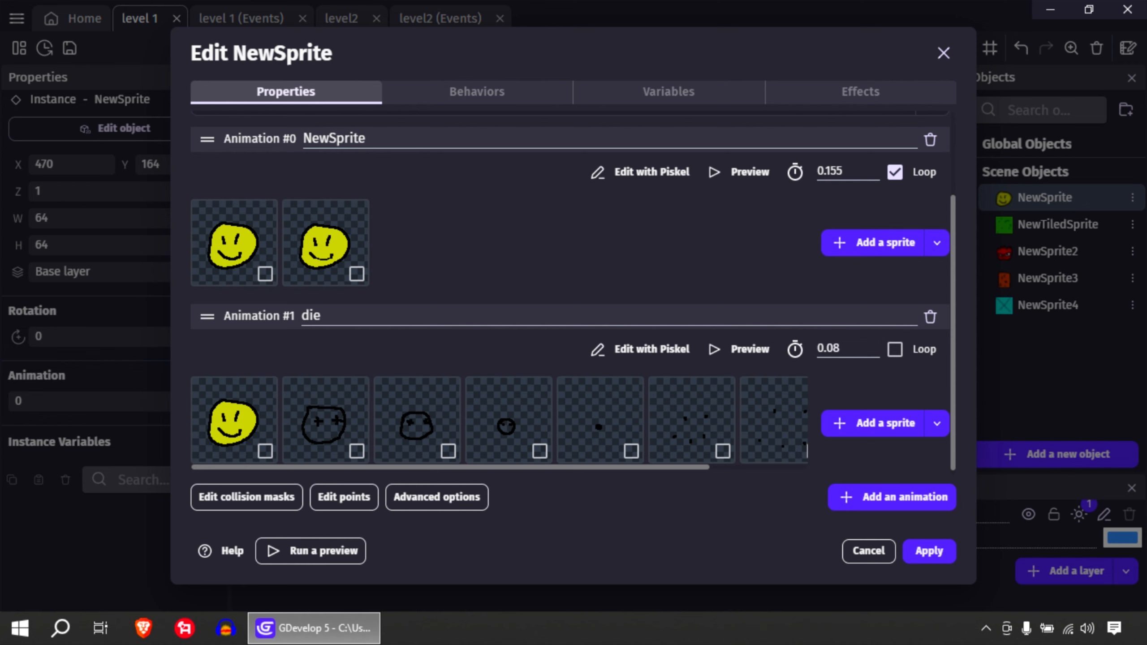
left_click(741, 348)
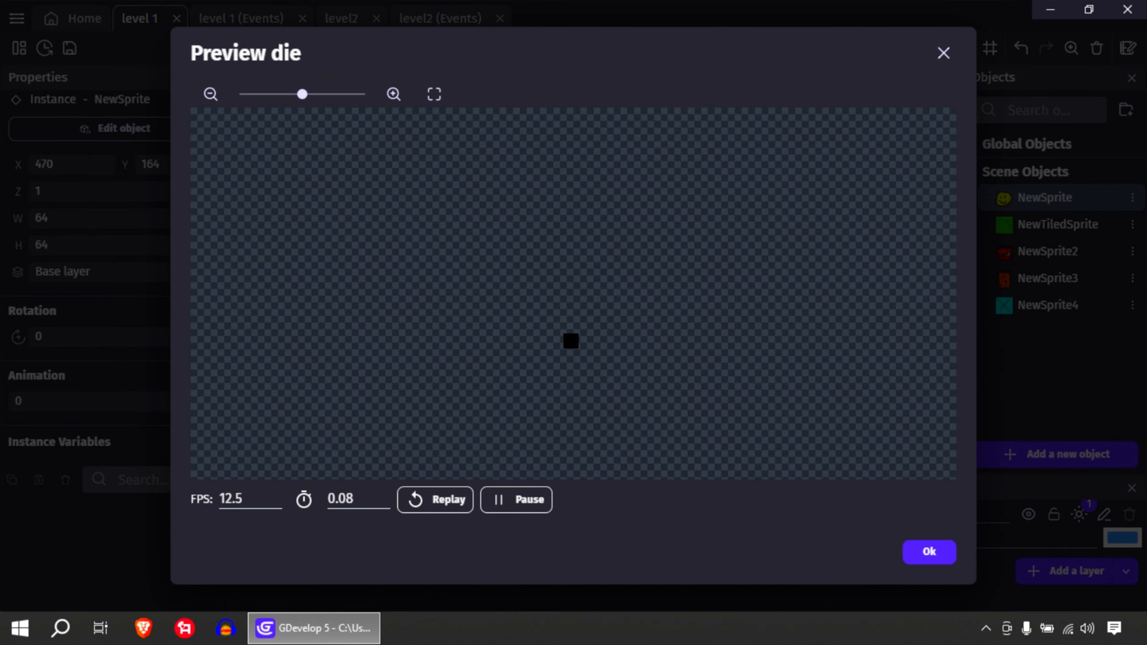
left_click(929, 551)
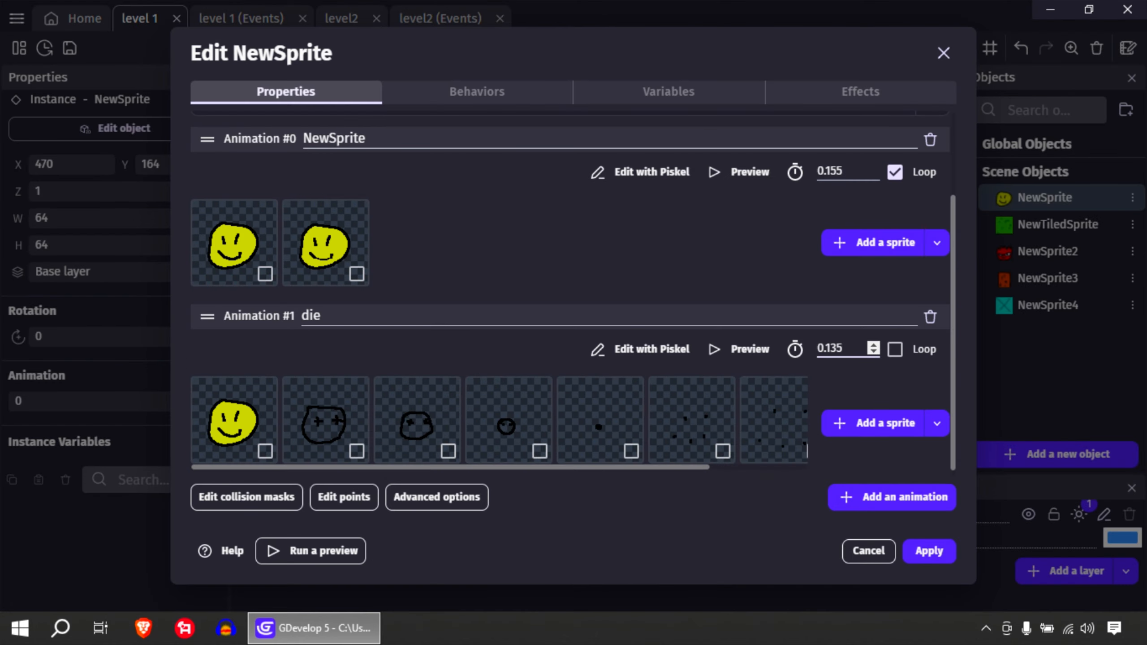
left_click(741, 349)
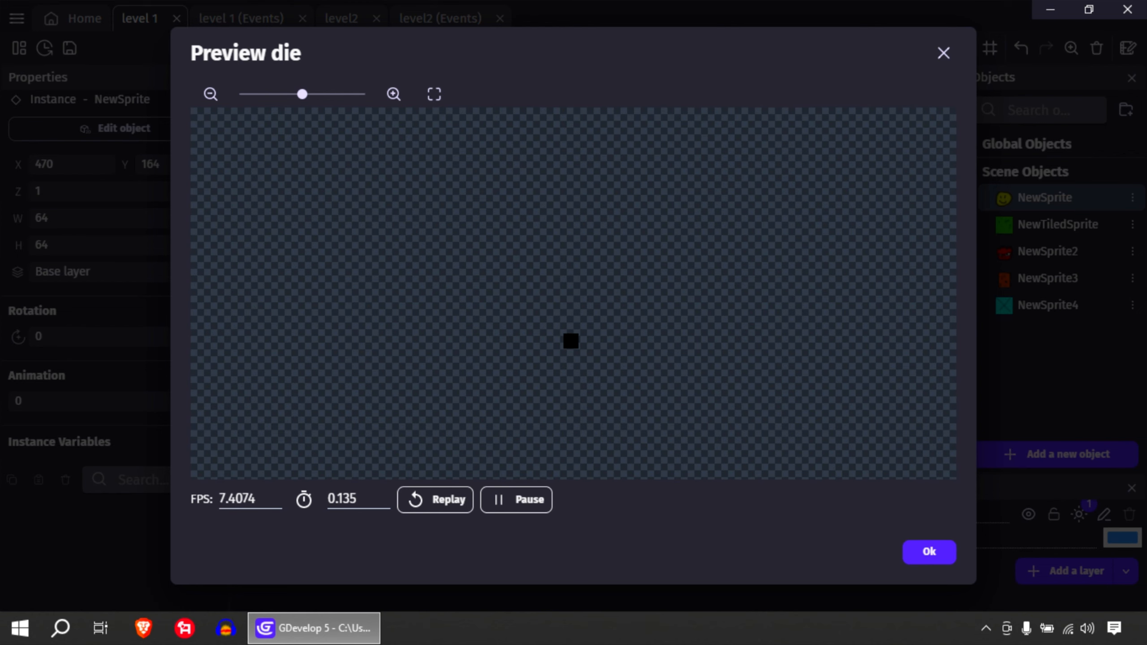
left_click(929, 551)
left_click(929, 551)
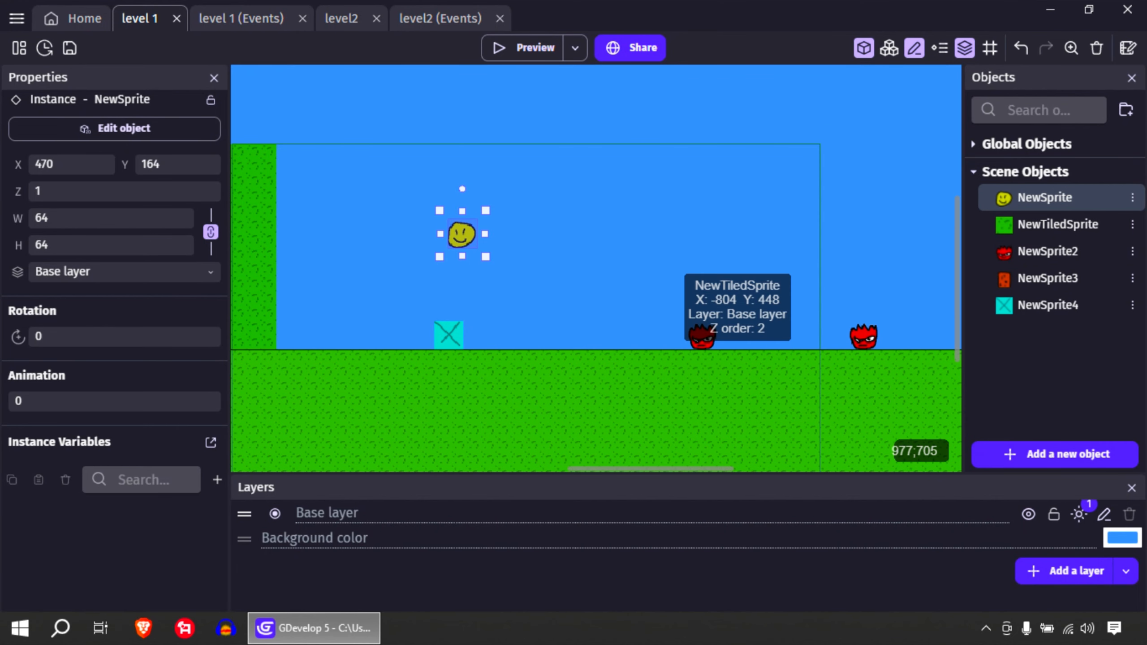
Step: Cut the action that puts NewSprite around NewSprite4 out of the NewSprite2 collision event in level 1's events
left_click(241, 18)
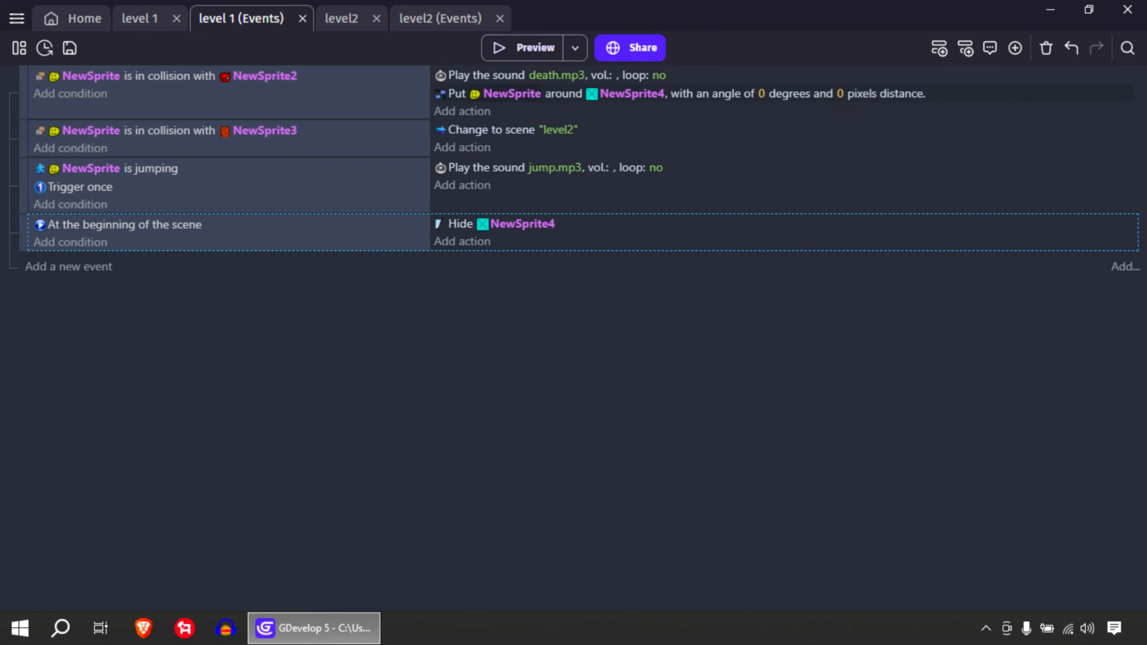
left_click(512, 94)
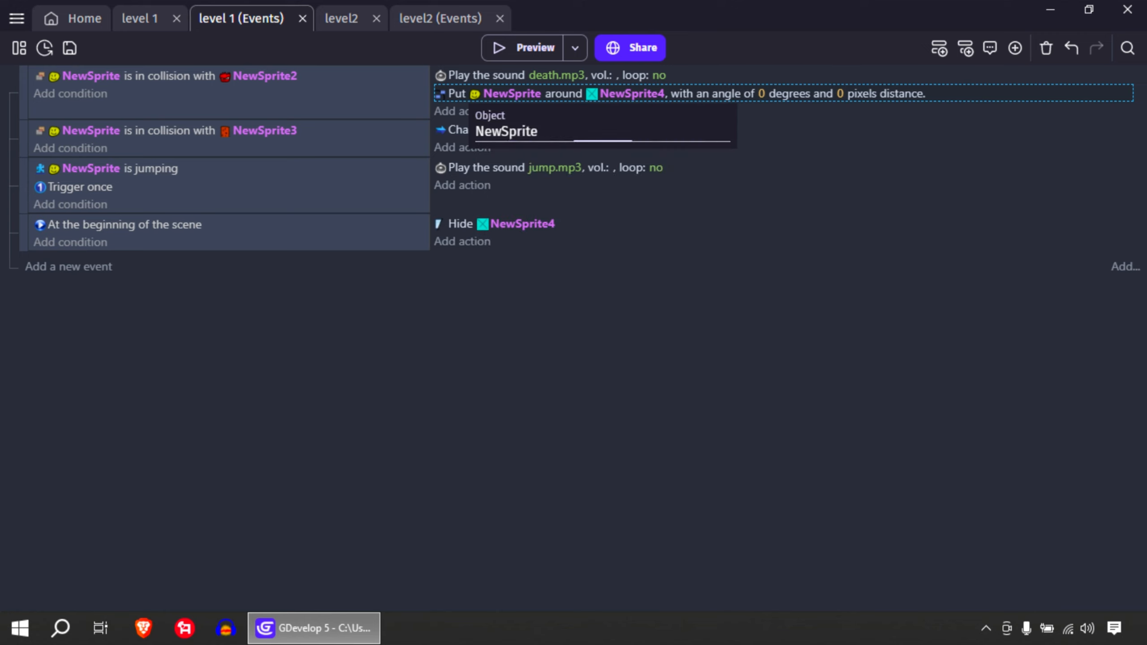
right_click(563, 99)
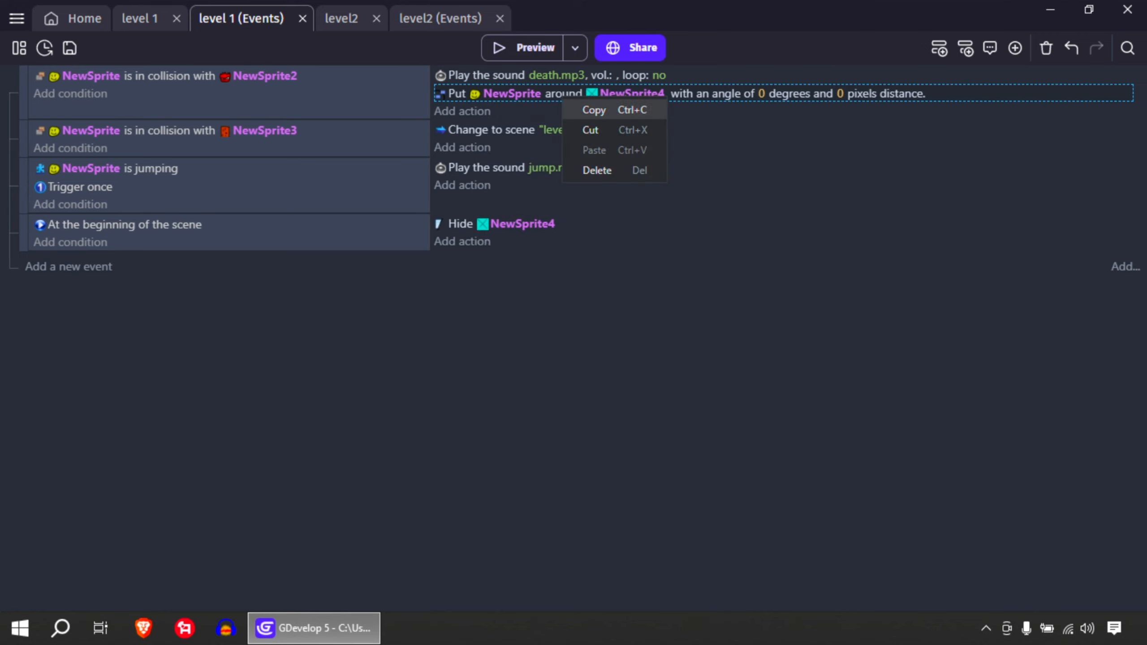
left_click(590, 130)
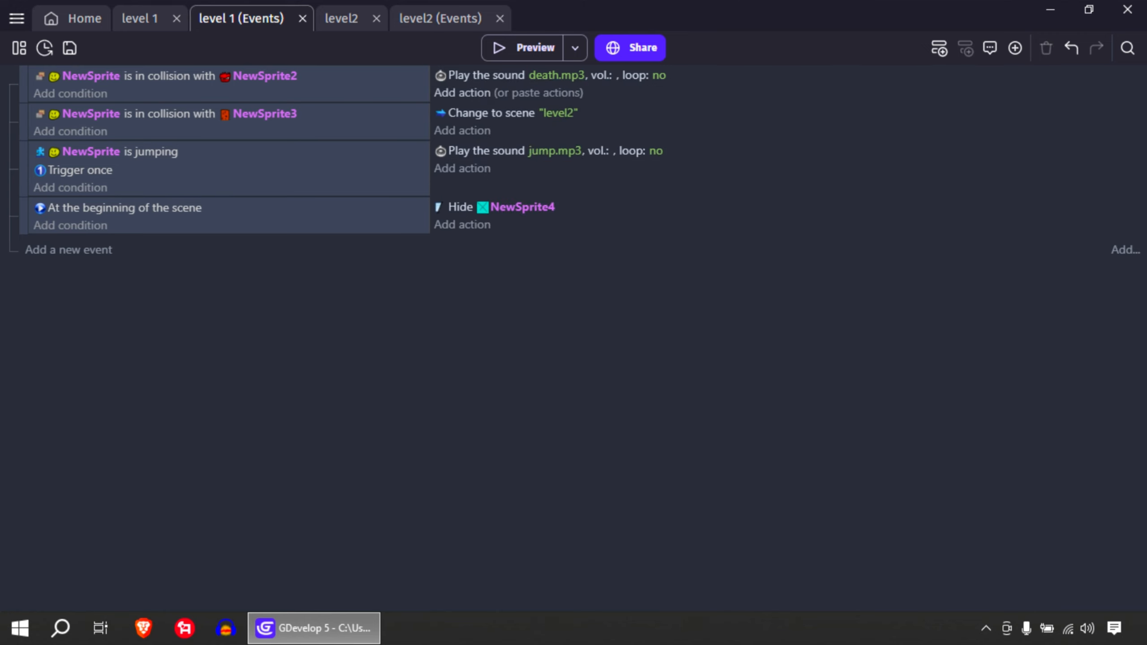
Step: Add an action to the NewSprite2 collision event that sets NewSprite's animation by name to "die"
left_click(462, 93)
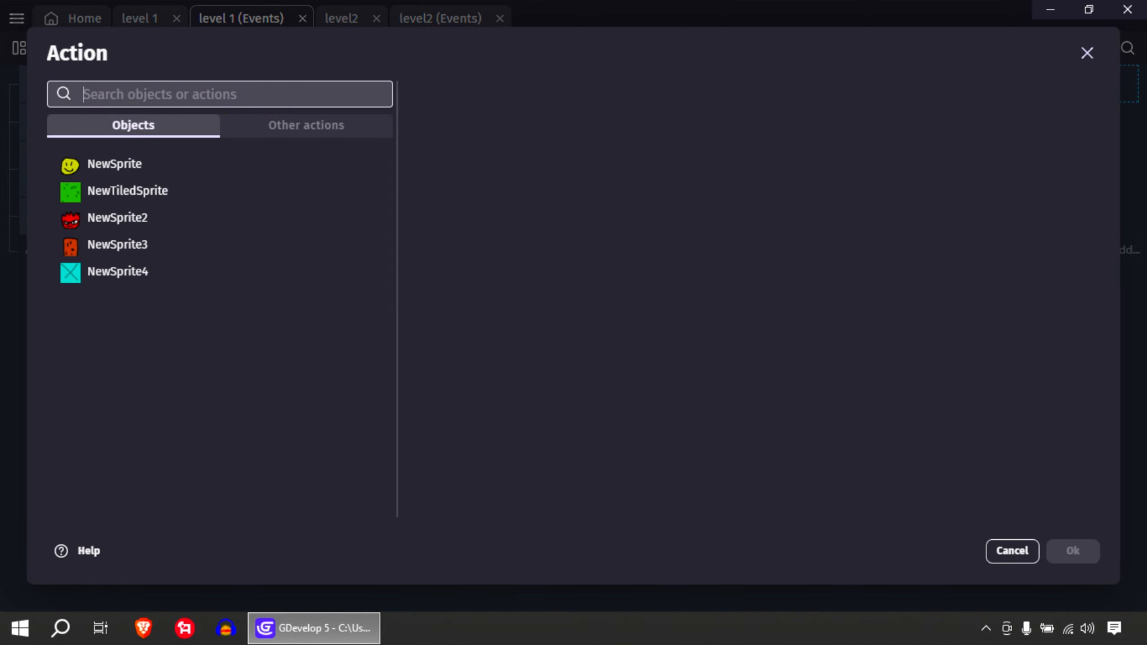
left_click(135, 164)
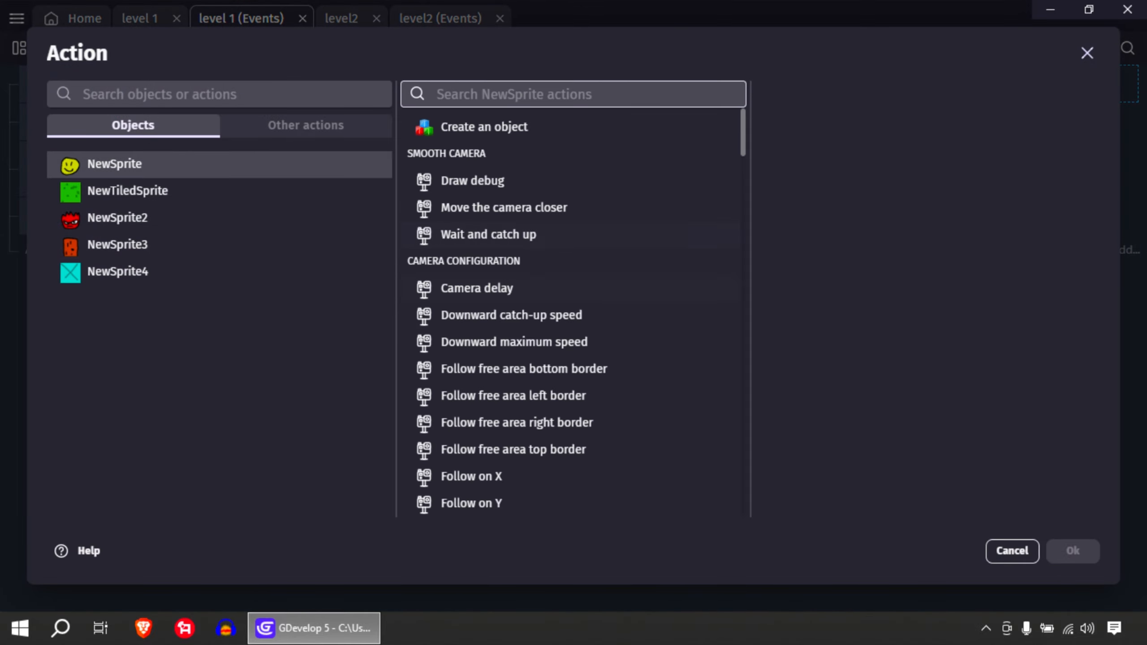
scroll(569, 378, "down", 20)
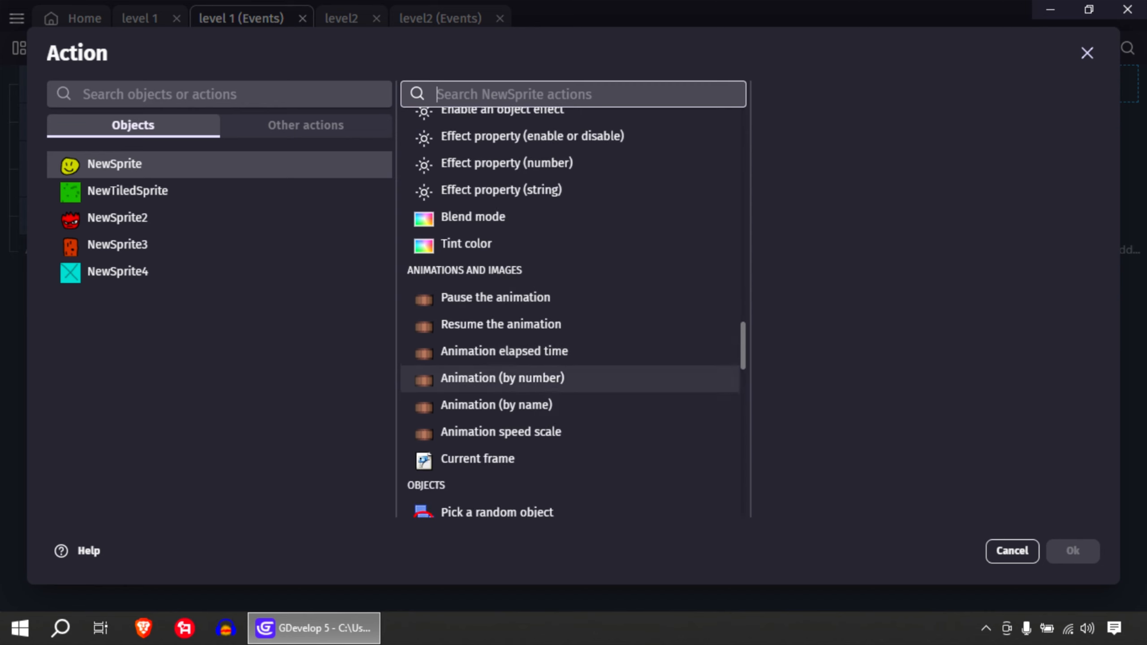
left_click(497, 405)
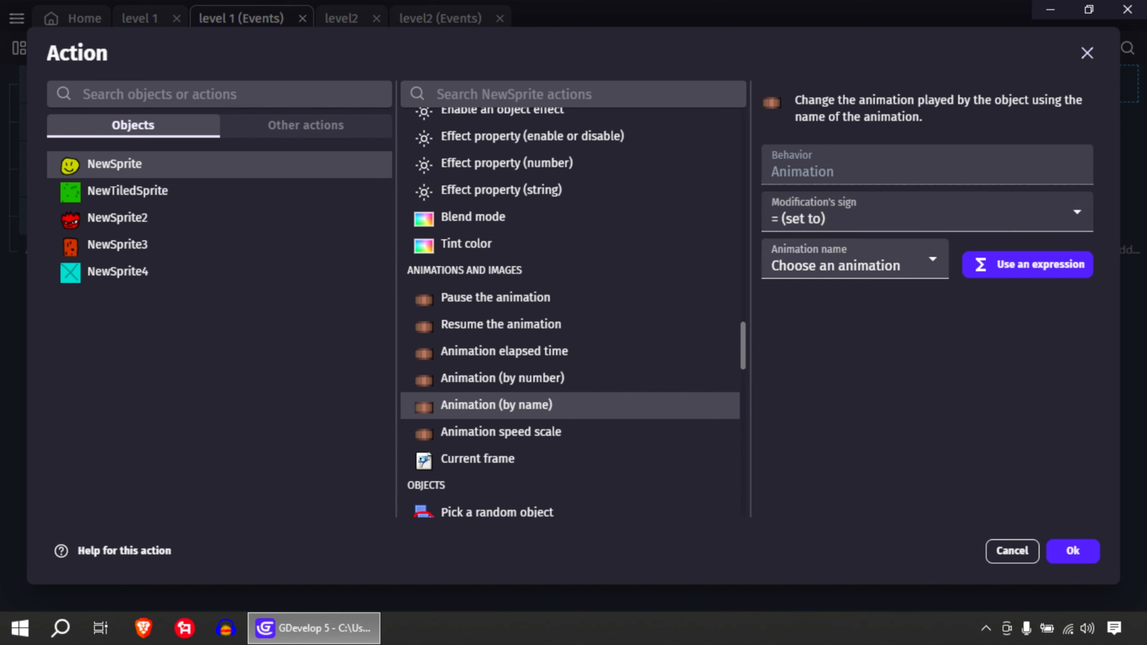
left_click(855, 259)
left_click(849, 322)
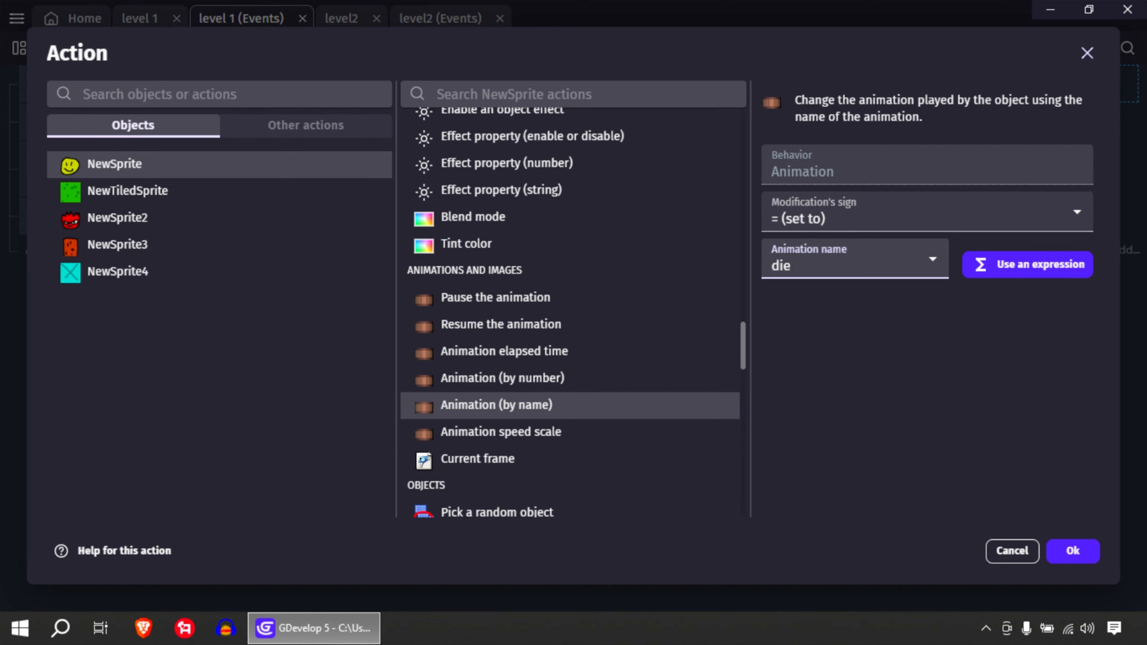
left_click(1073, 551)
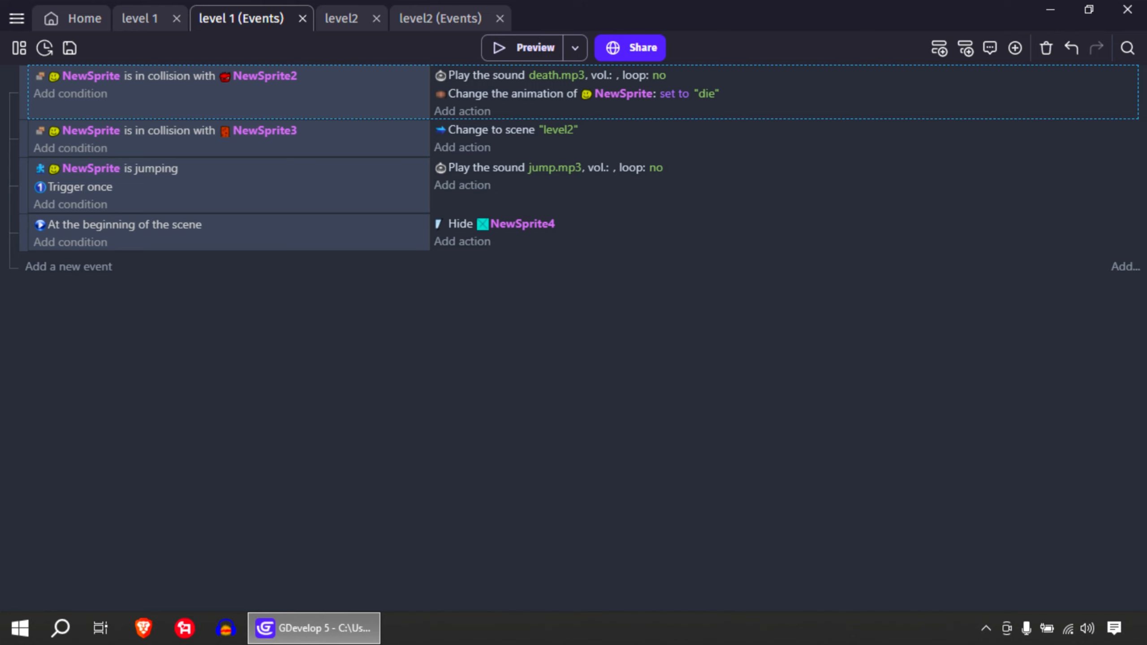
Step: Preview the level and run the player into the first enemy to test the die animation, then close the preview
left_click(528, 48)
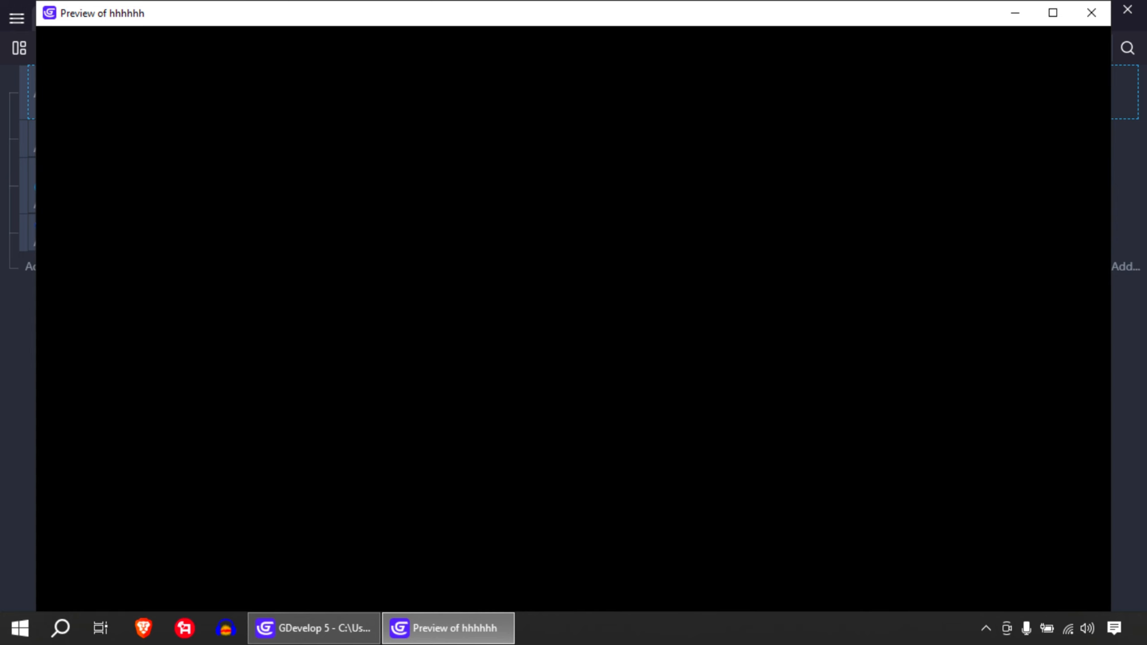
key("Right")
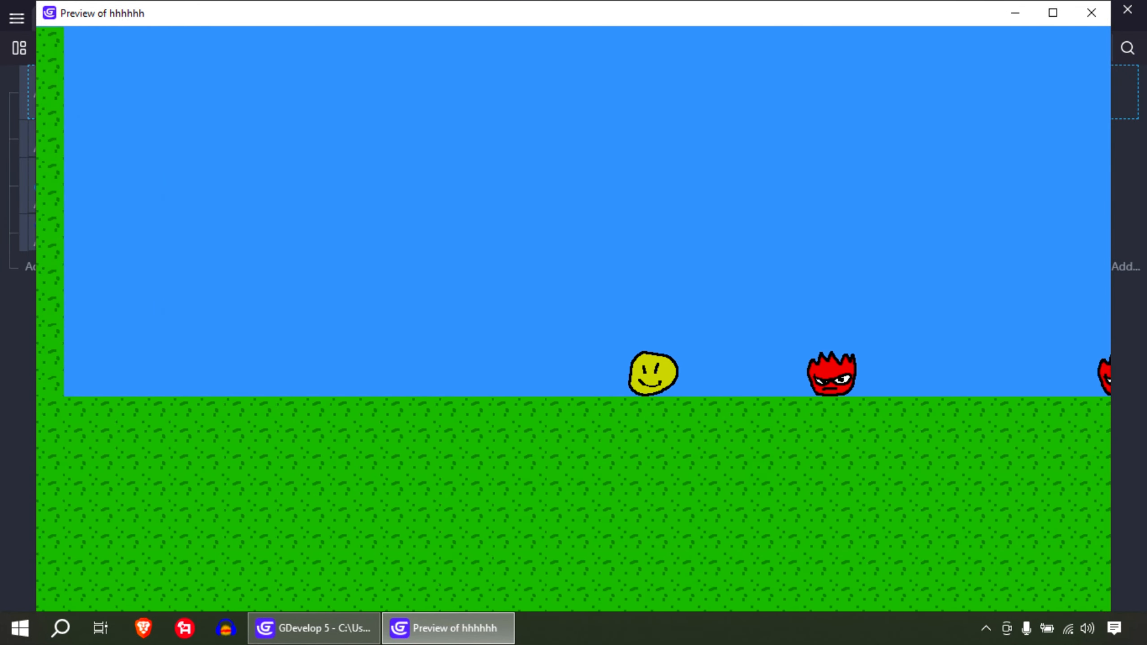
key("space")
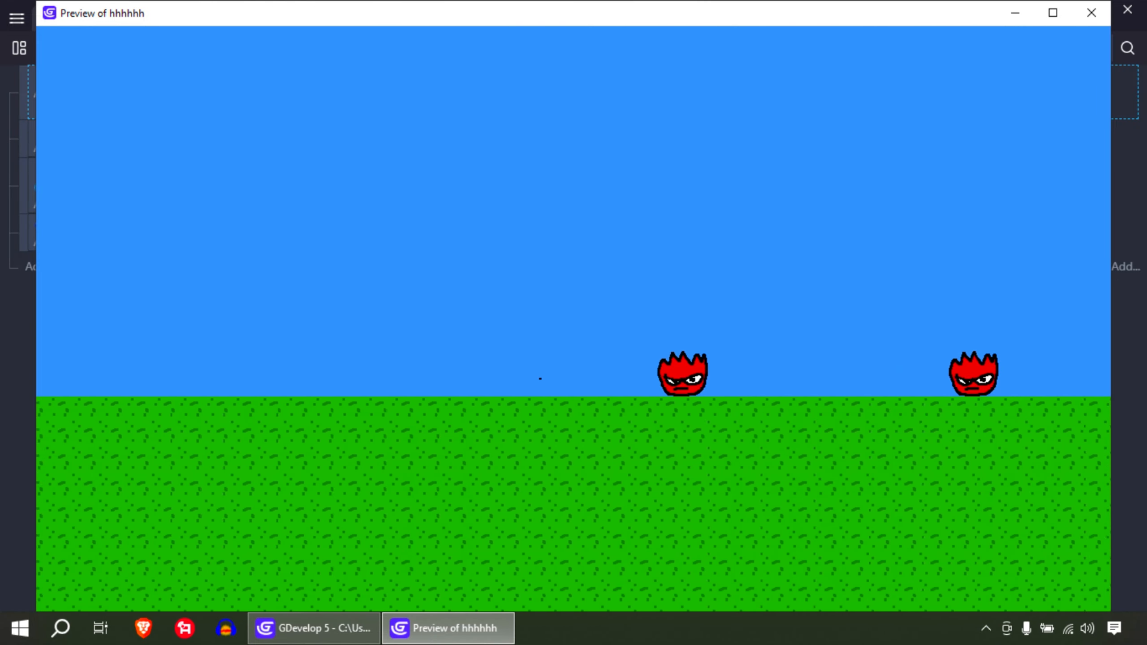
left_click(1092, 12)
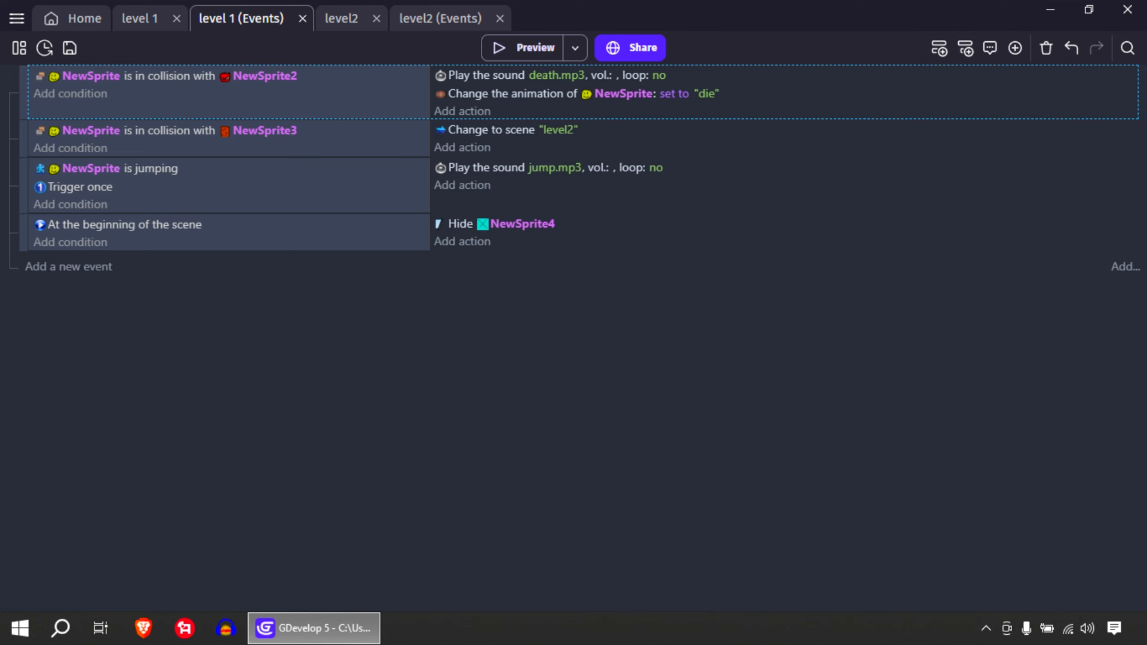
Step: Bring the NewSprite player instance to the front of the level 1 scene
left_click(140, 17)
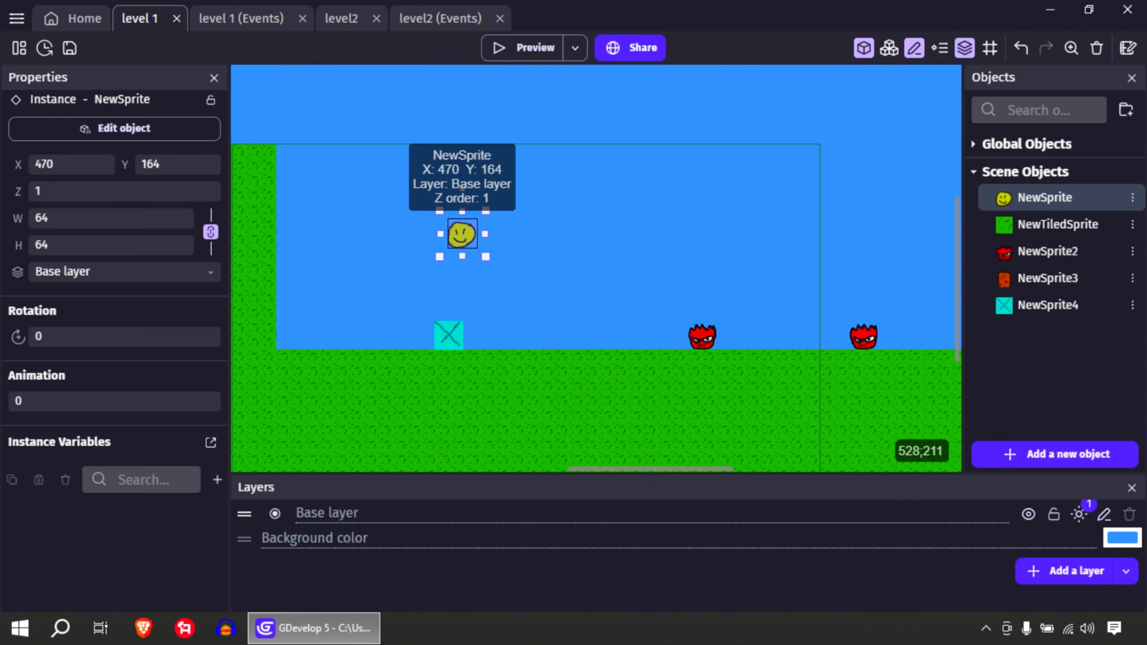
right_click(461, 234)
left_click(516, 341)
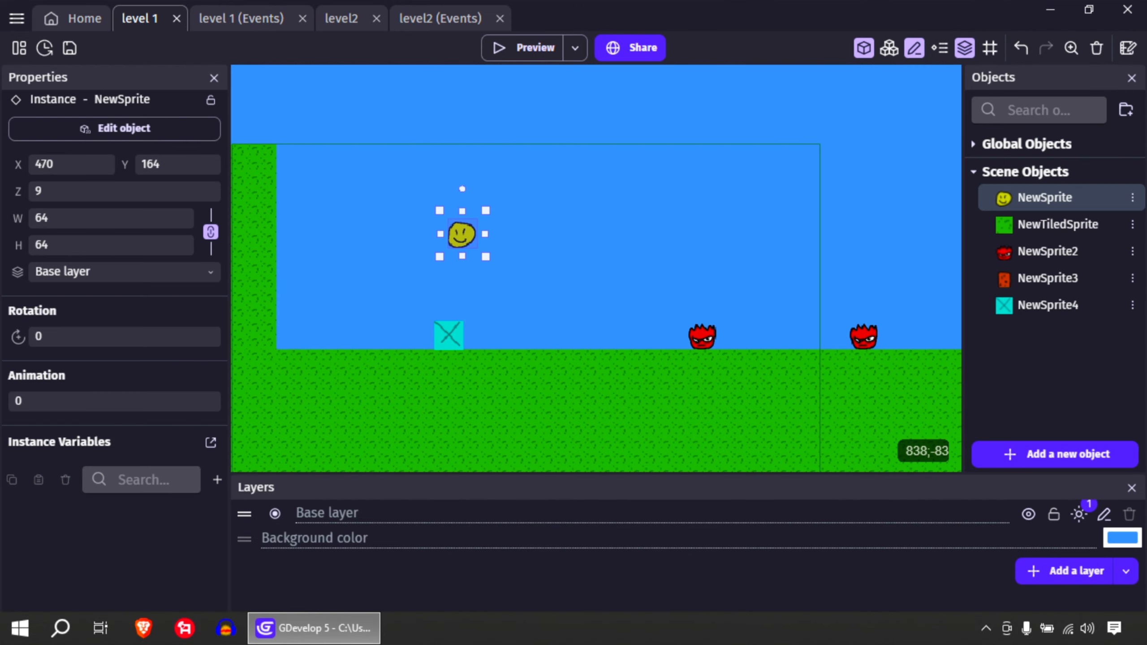
Step: Preview the level again to check the player's layering against the enemy on collision, and close the preview
left_click(535, 48)
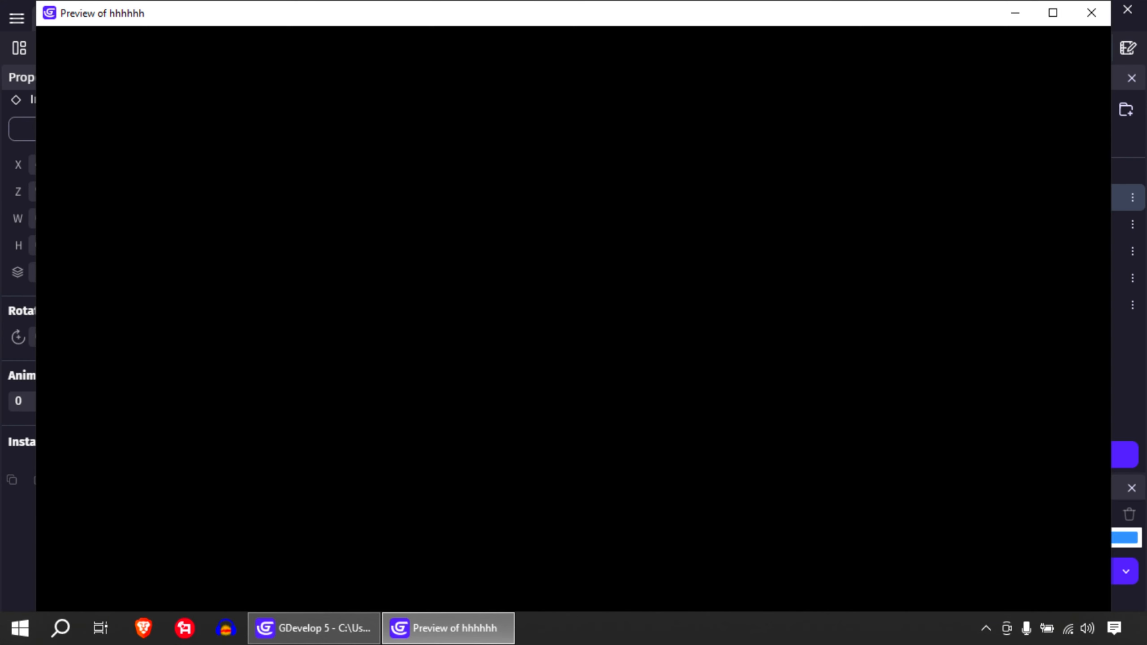
key("Right")
key("space")
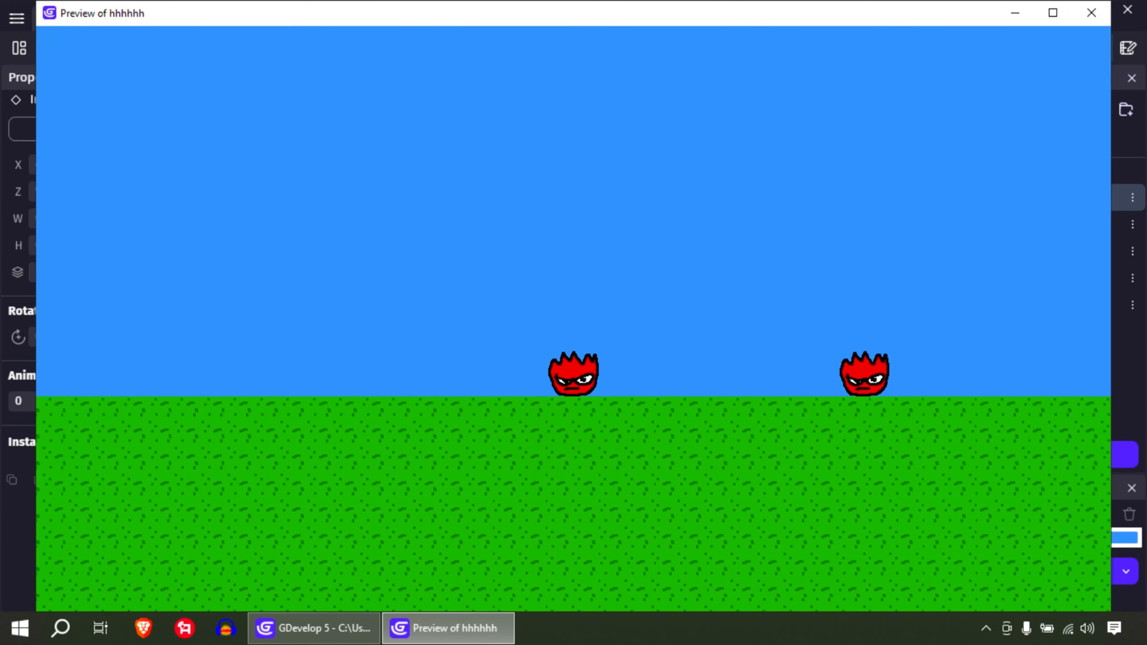
left_click(1092, 12)
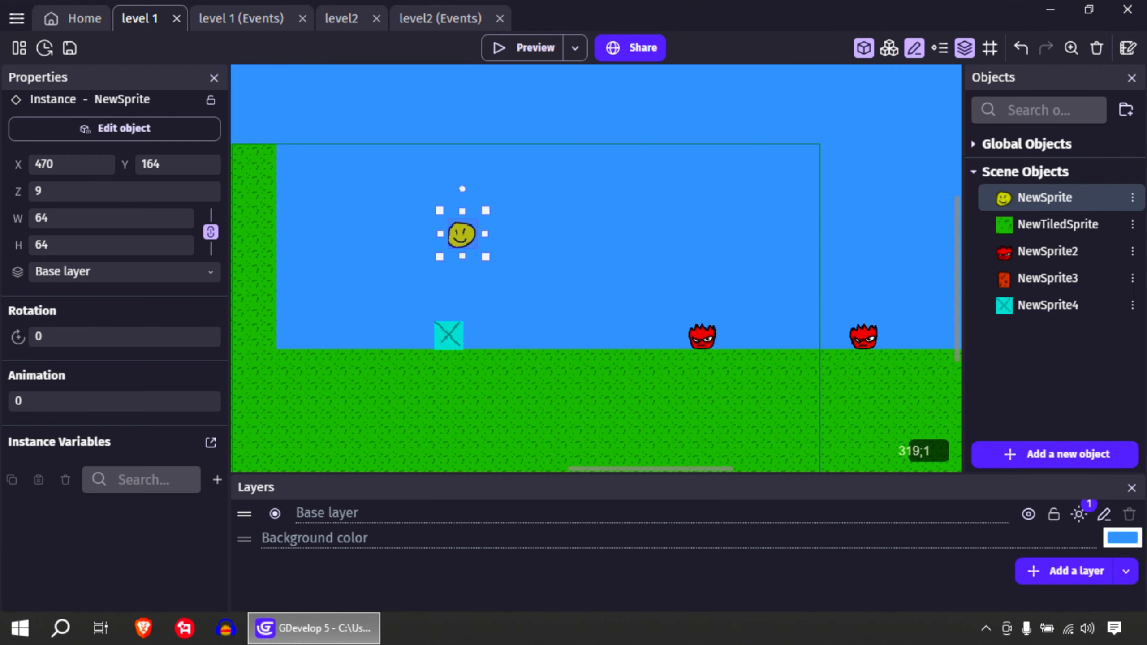
Step: Add a "Trigger once while true" condition to the event for NewSprite colliding with NewSprite2
left_click(246, 19)
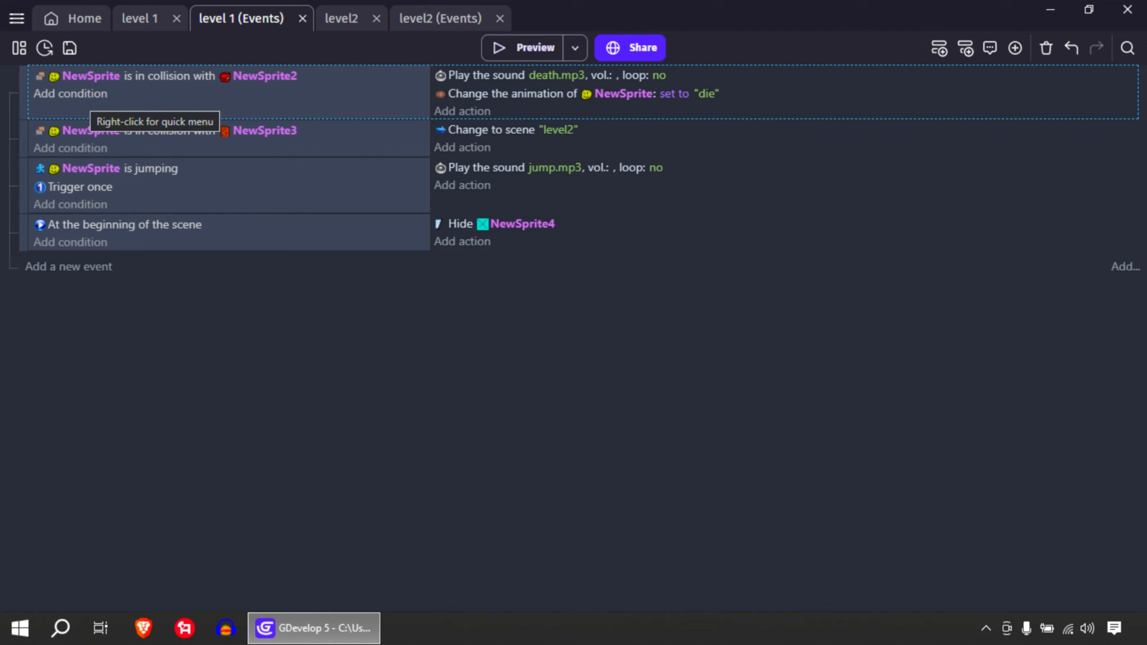
left_click(69, 94)
left_click(306, 125)
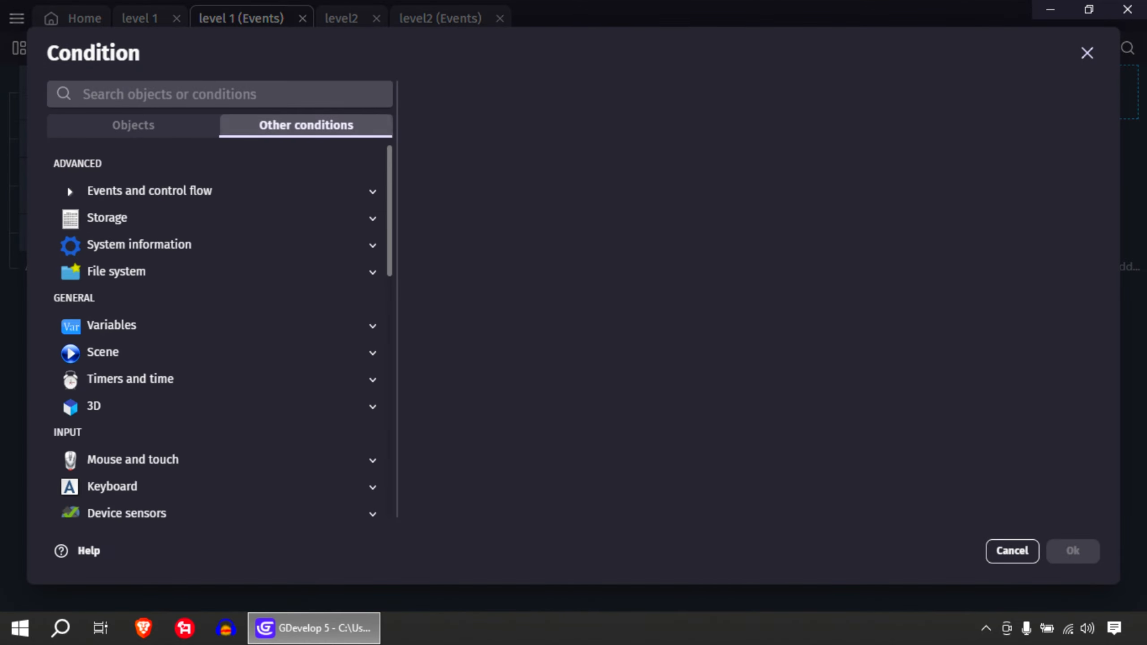
left_click(217, 191)
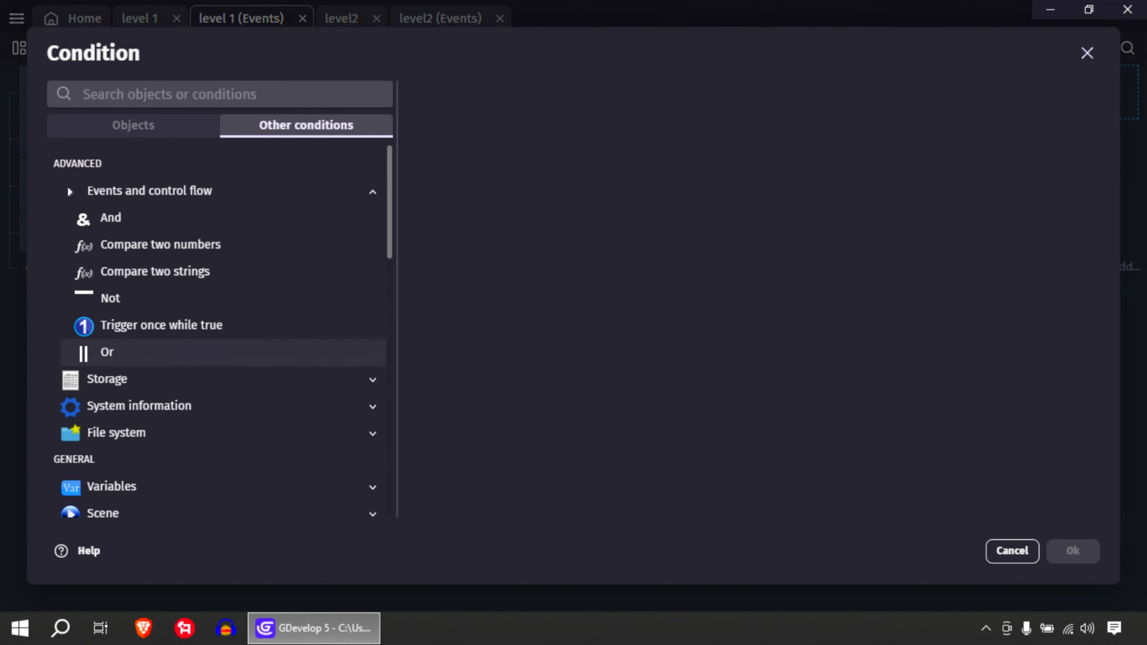
left_click(180, 325)
left_click(1073, 551)
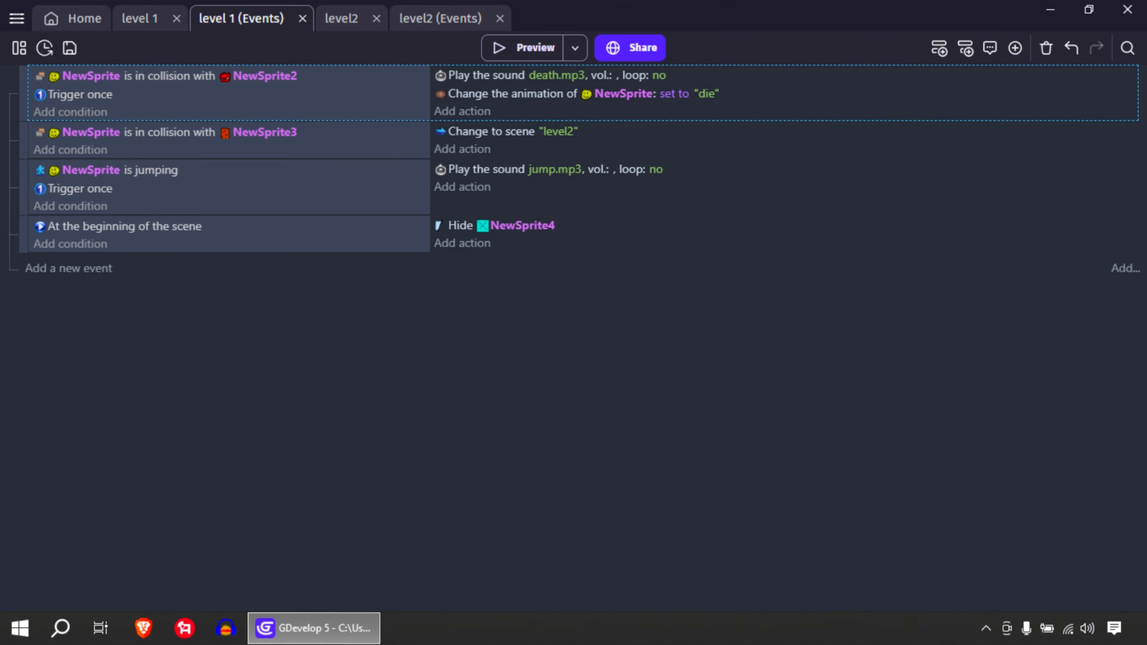
Step: Test the trigger-once death event in a preview by moving the player into the enemy, and close the preview
left_click(523, 48)
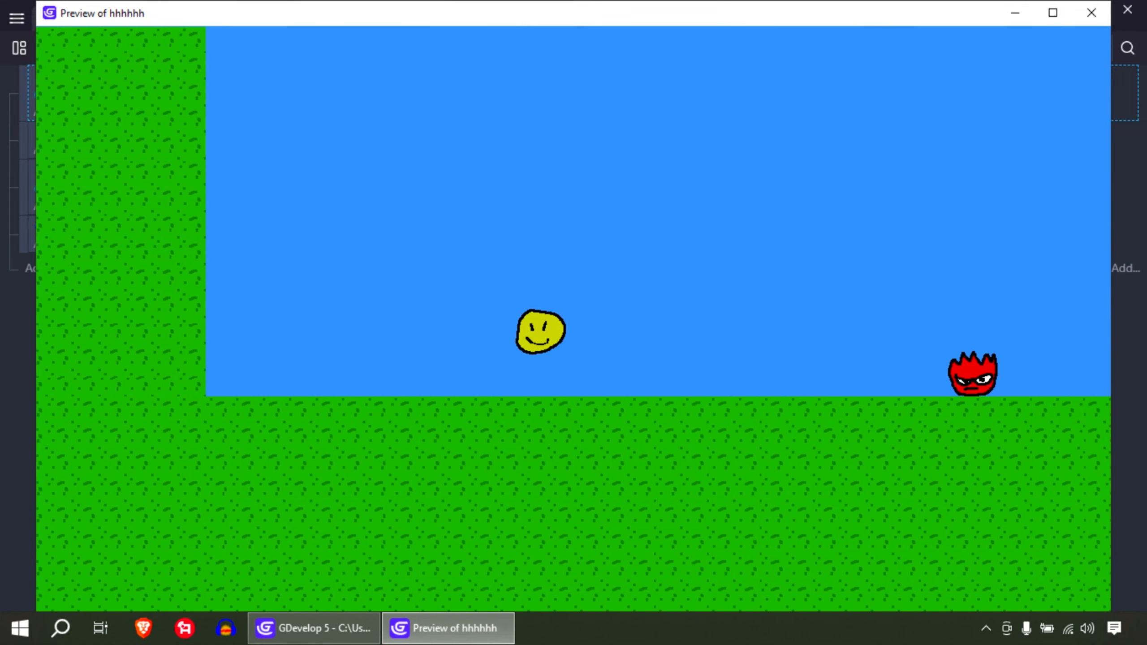
key("Right")
key("space")
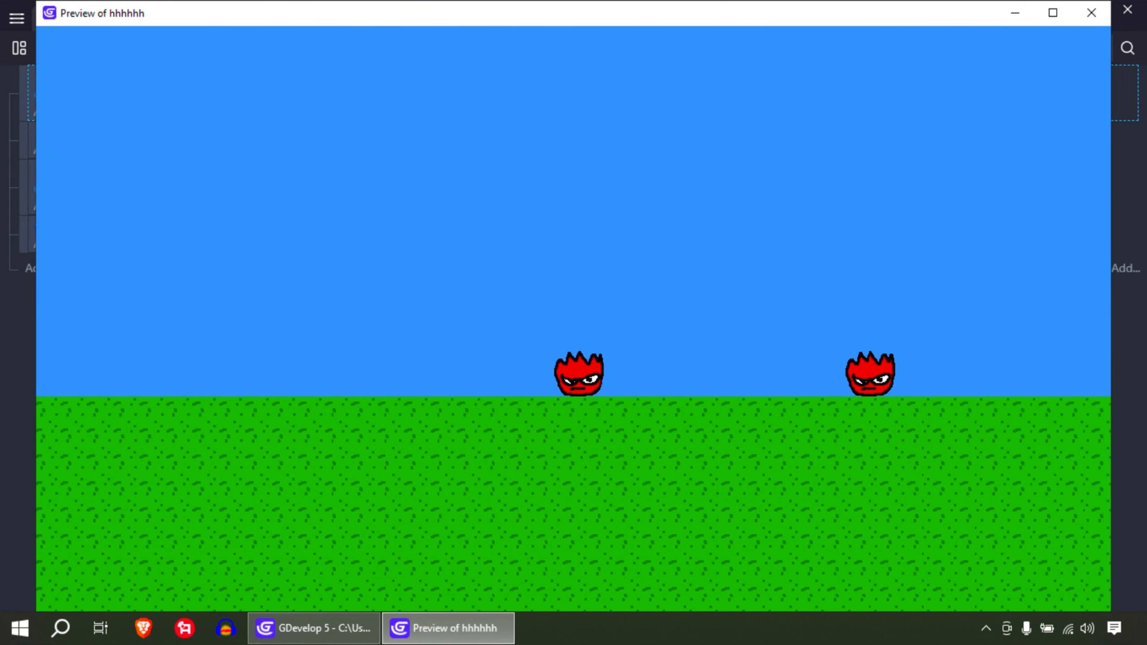
left_click(1091, 12)
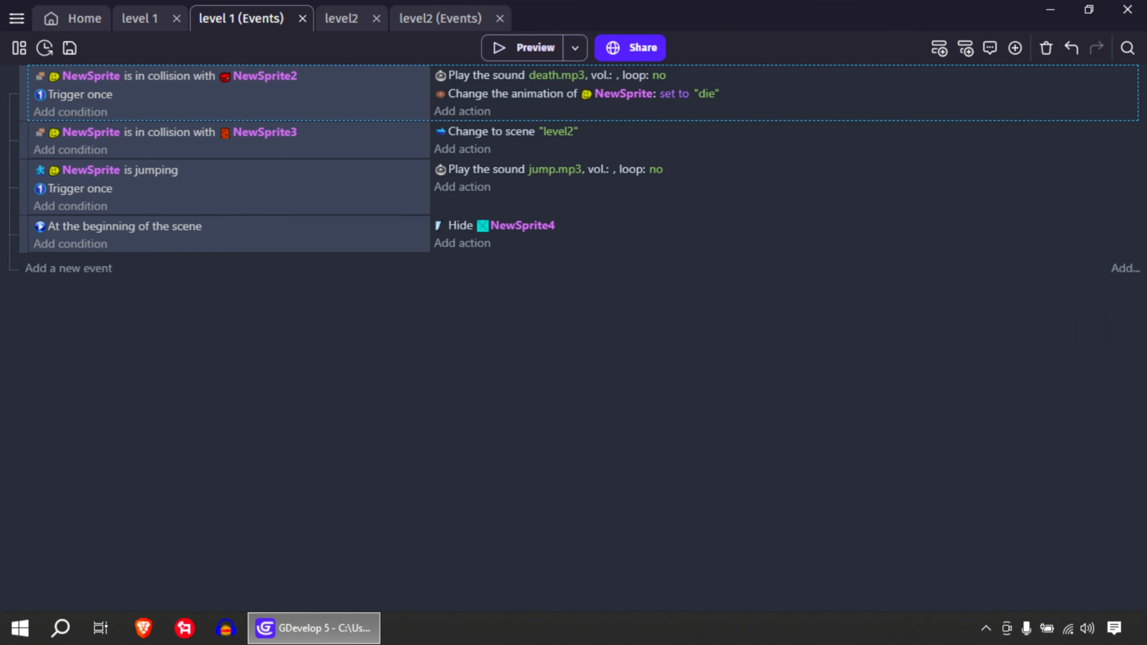
Step: Add a new event at the end of the level 1 events with the condition that NewSprite's animation is finished
left_click(69, 268)
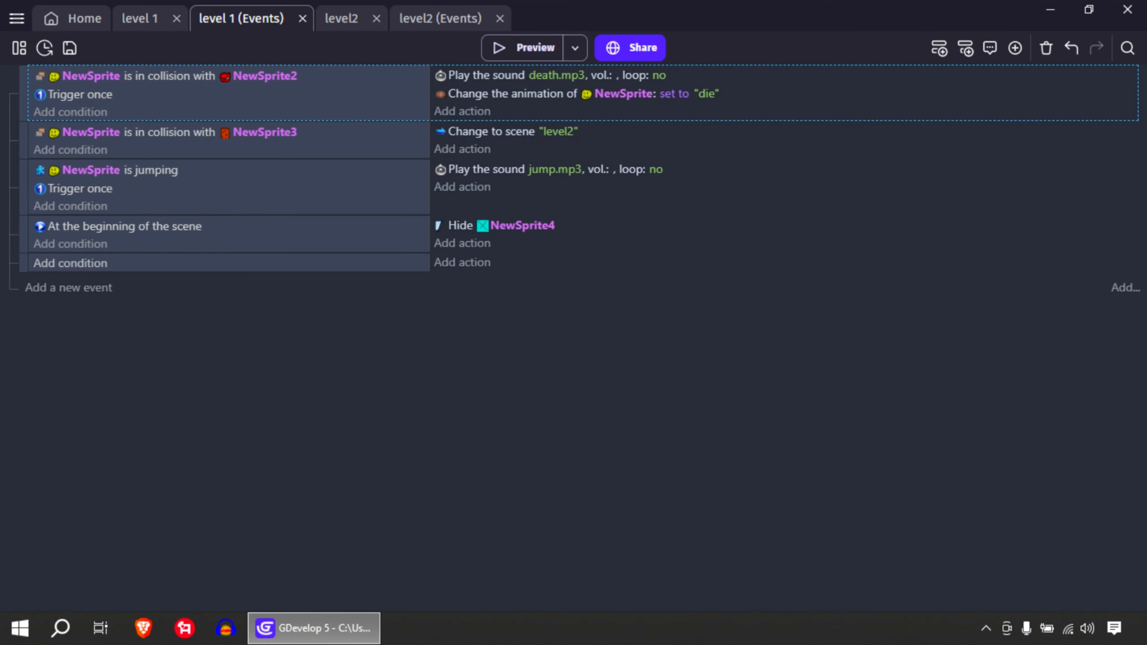
left_click(70, 263)
left_click(306, 126)
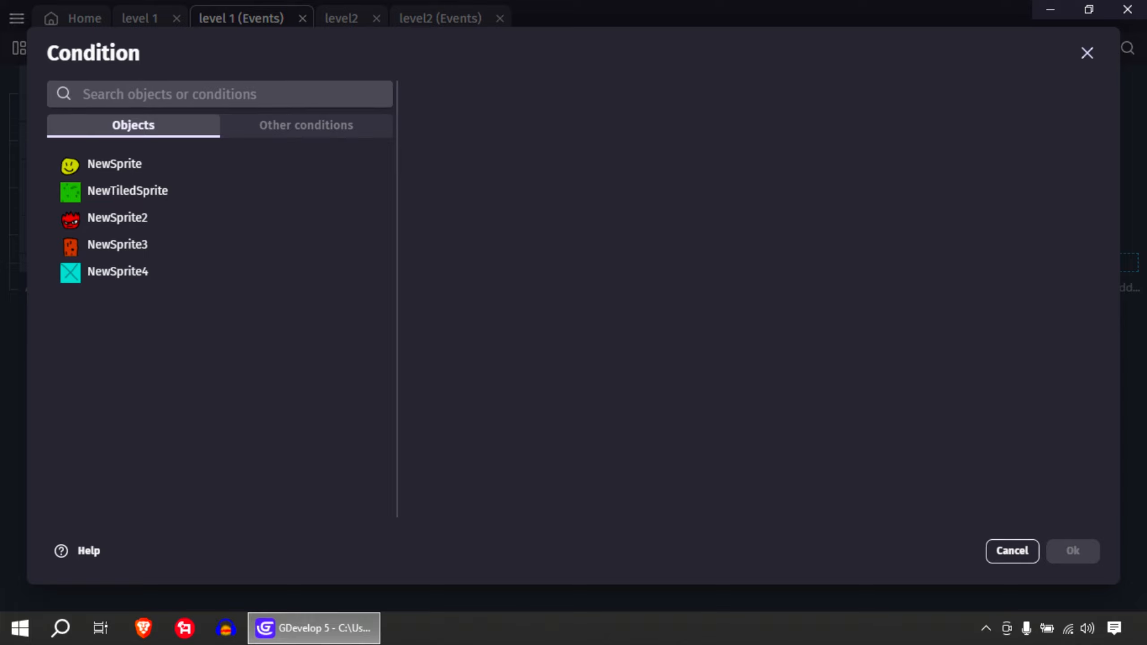
left_click(161, 125)
left_click(69, 190)
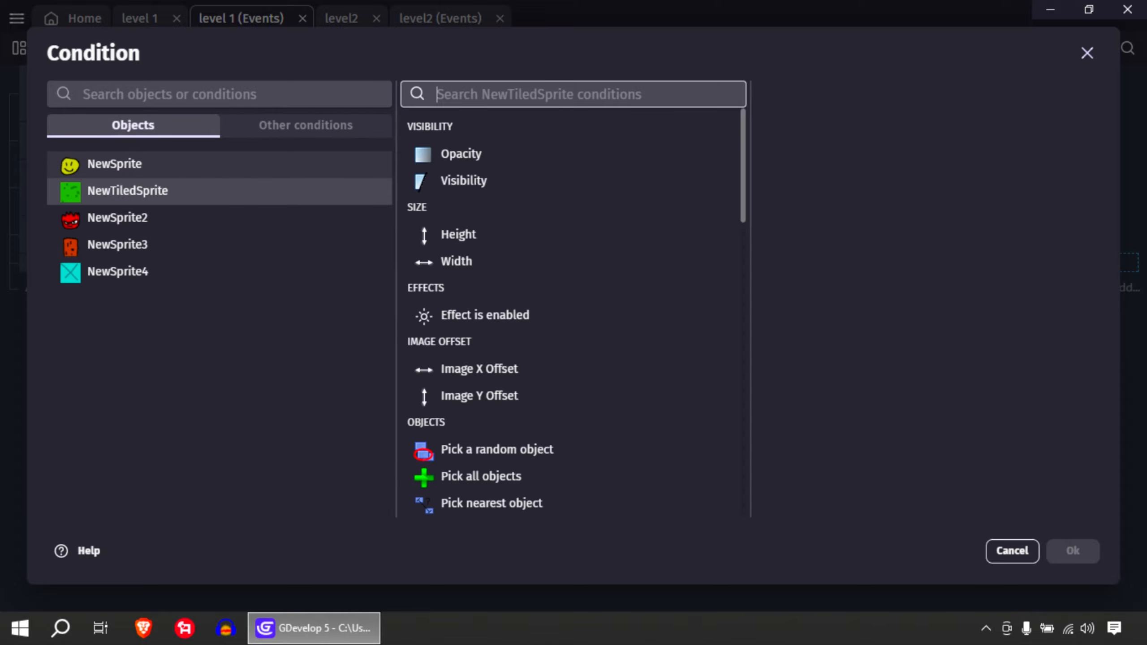
left_click(69, 163)
scroll(574, 312, "down", 3)
scroll(569, 358, "down", 4)
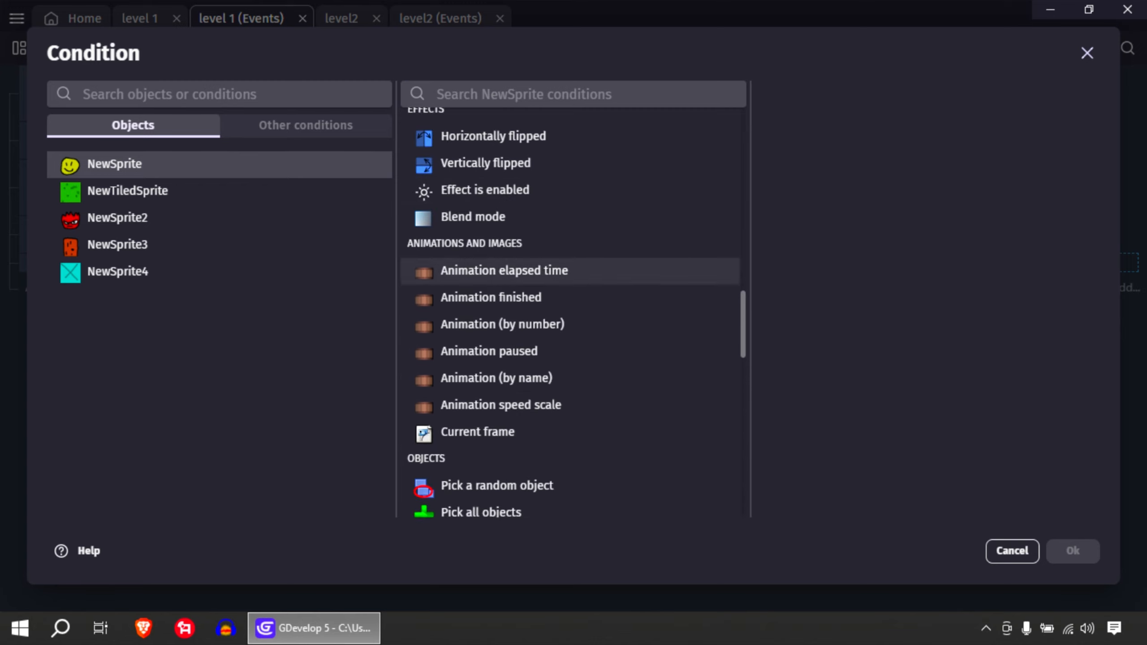
left_click(533, 299)
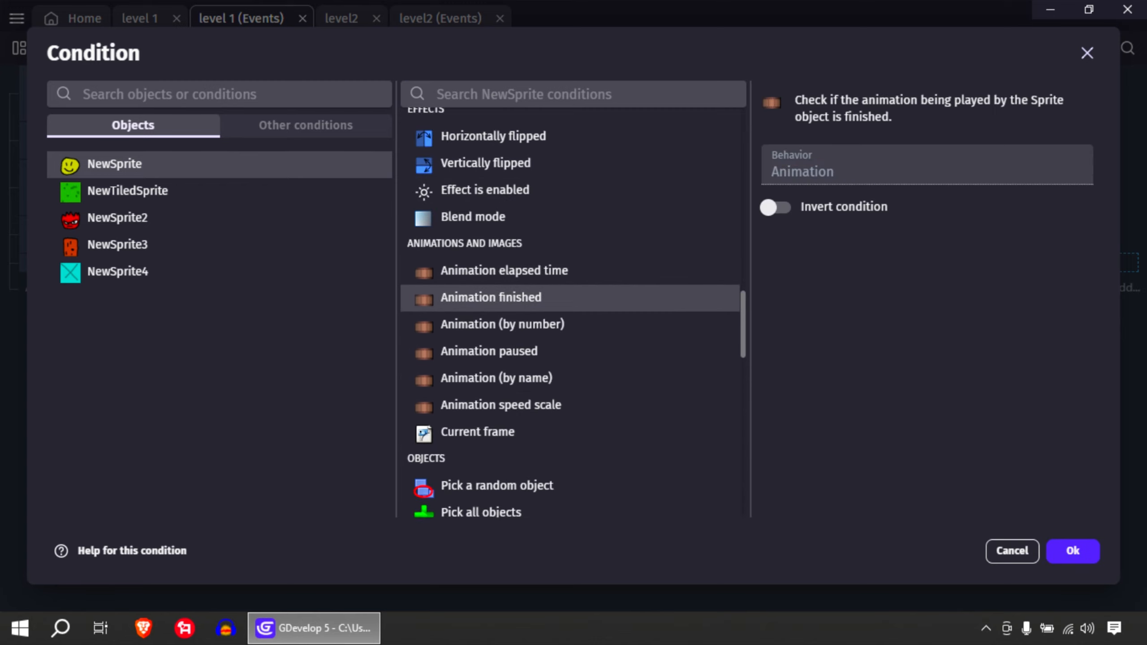
left_click(1073, 550)
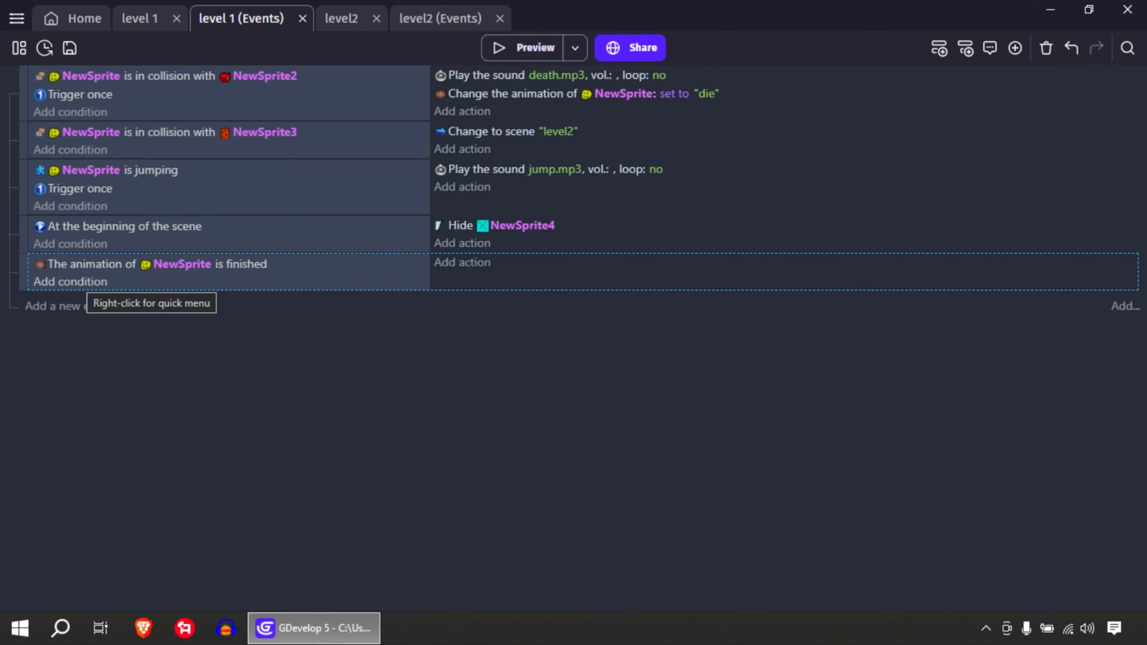
Step: Add a second condition to the animation-finished event checking that NewSprite's animation name equals "die"
left_click(70, 281)
left_click(114, 163)
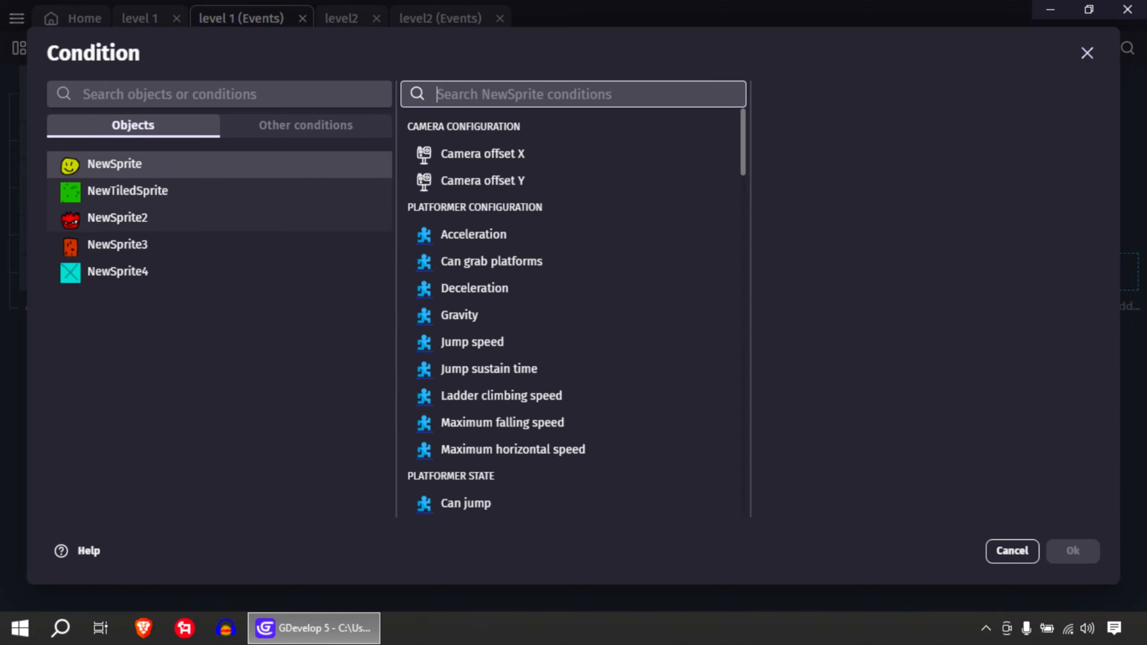
scroll(574, 352, "down", 20)
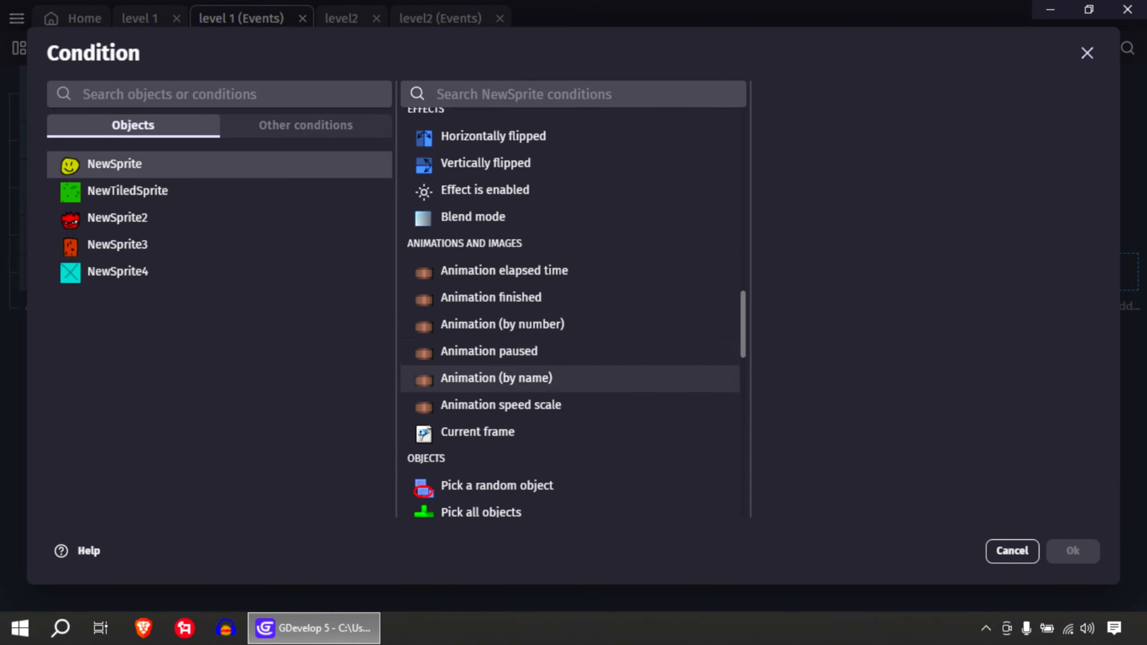
left_click(496, 378)
left_click(855, 260)
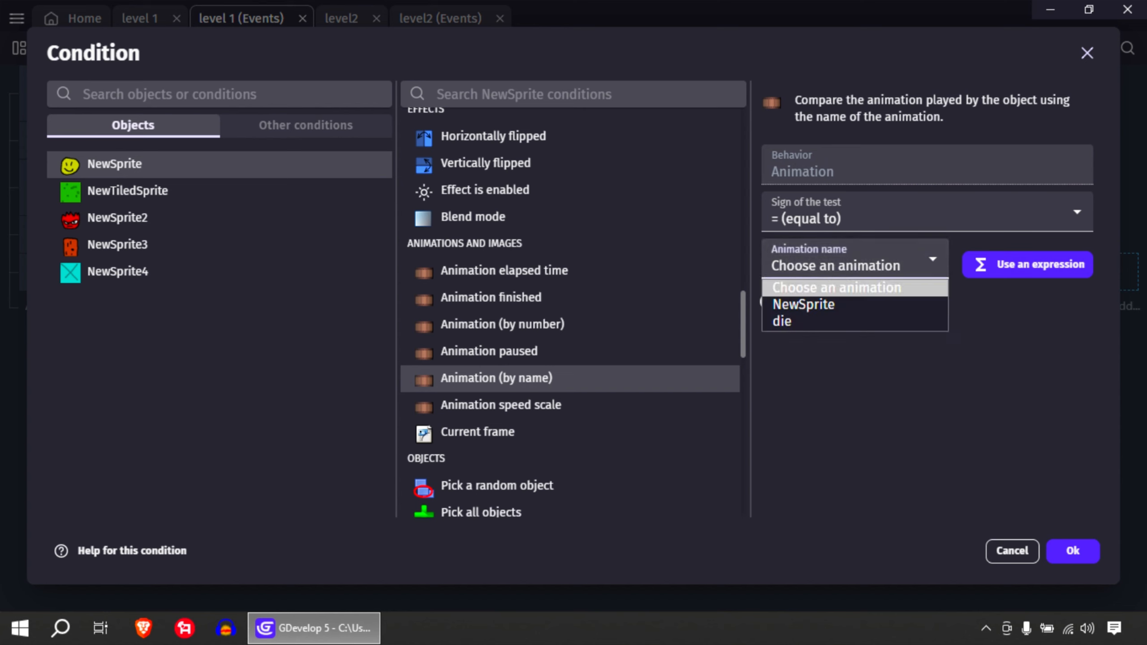
left_click(855, 322)
left_click(1073, 551)
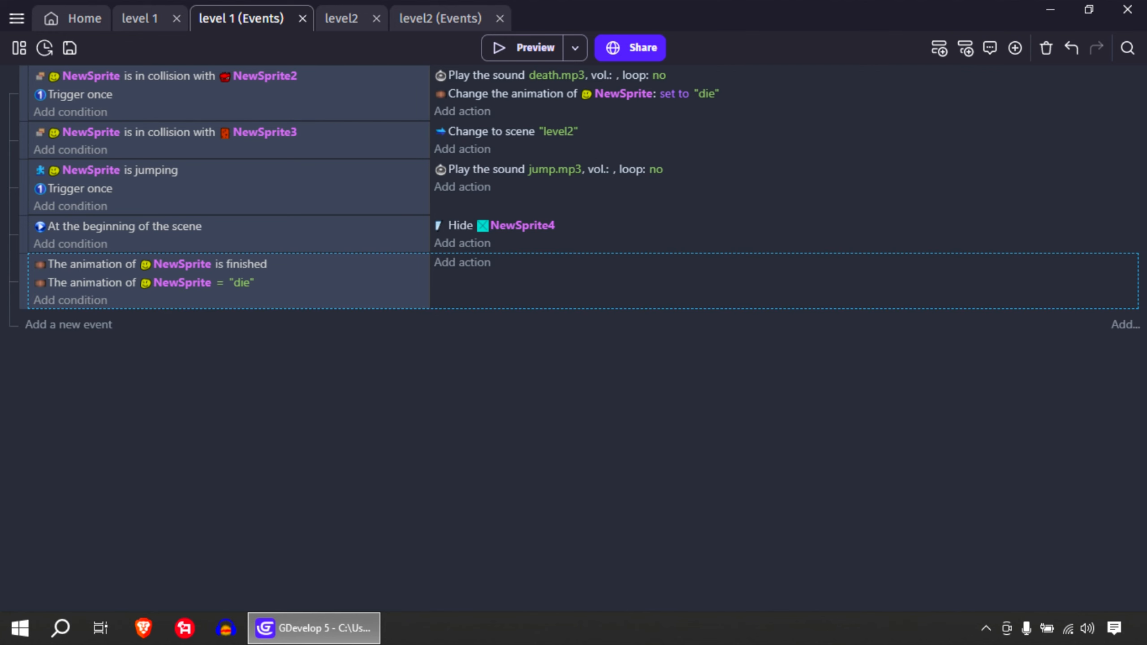
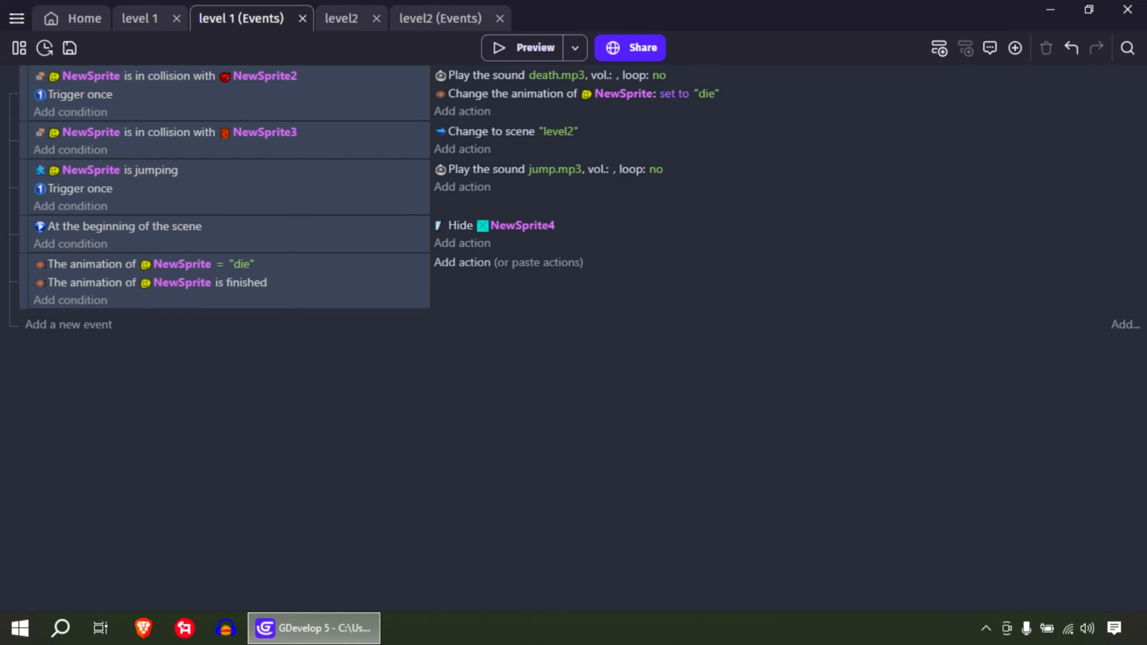
Step: Add an action to the "die" animation event putting NewSprite around NewSprite4 at distance 0 and angle 0 degrees
left_click(462, 263)
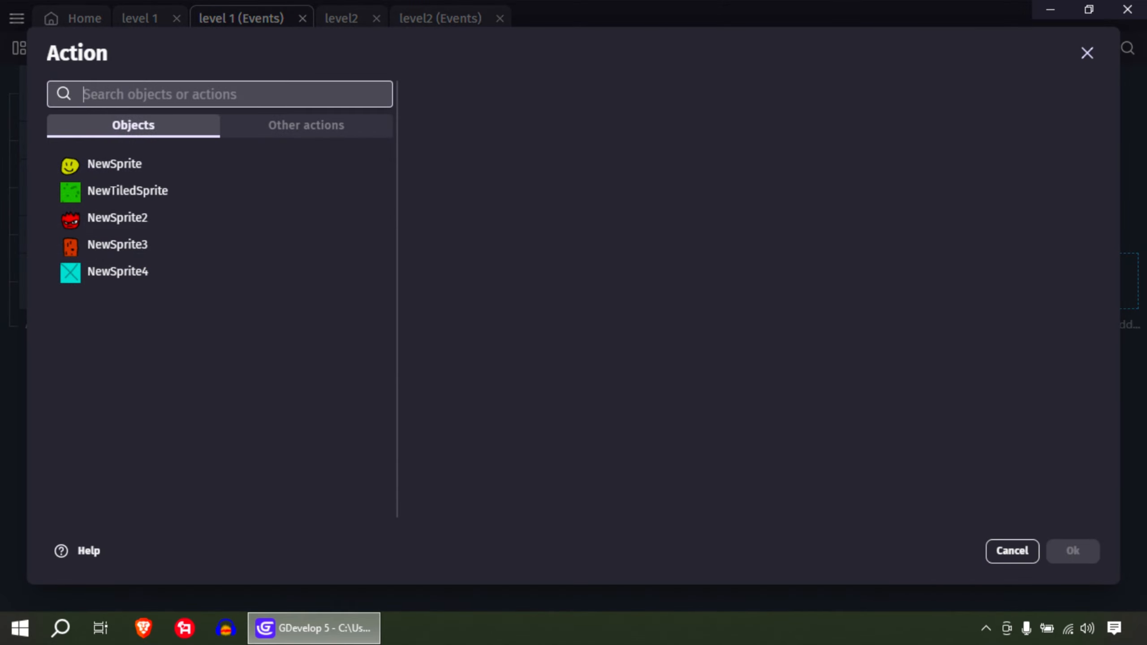
left_click(115, 164)
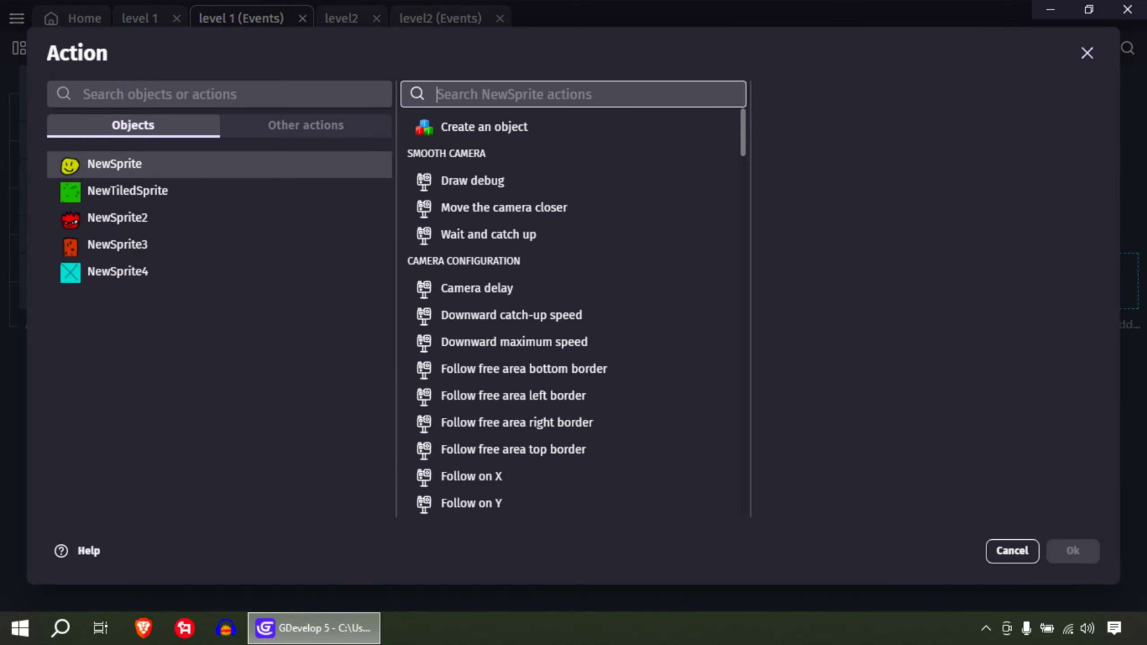
scroll(571, 315, "down", 15)
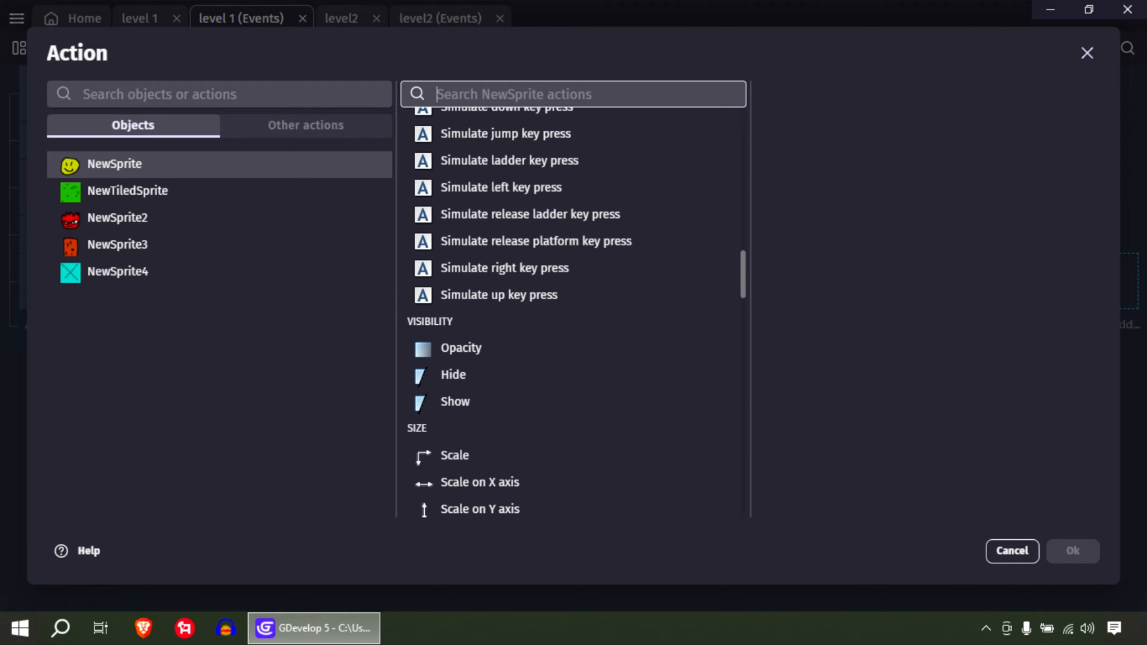
scroll(571, 315, "down", 8)
scroll(572, 315, "up", 9)
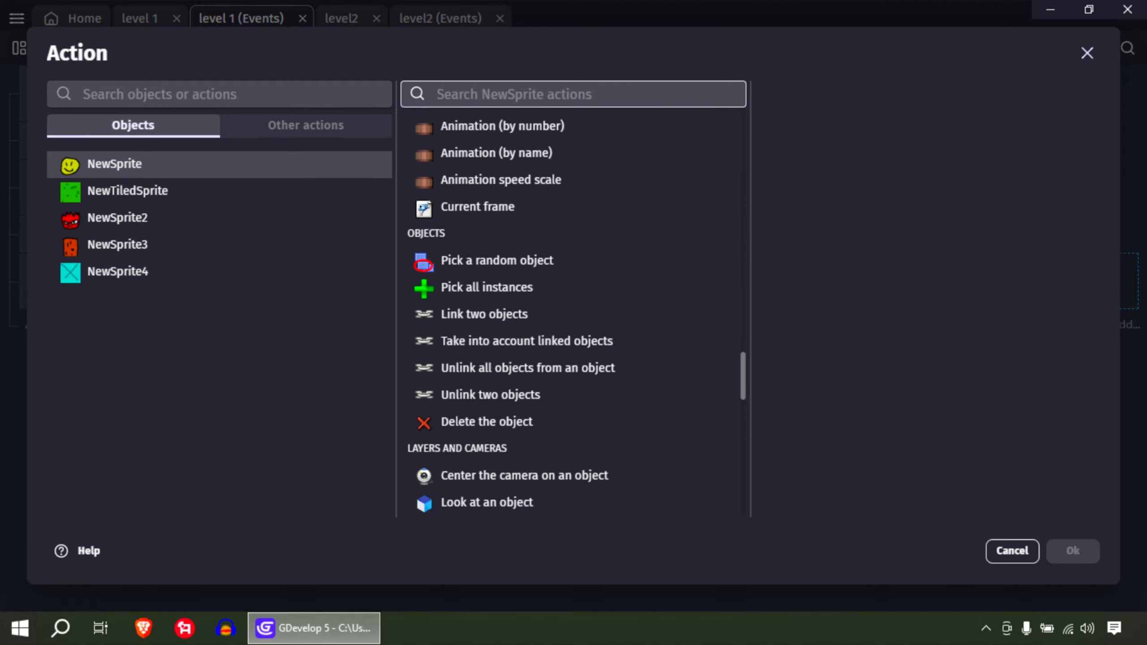
scroll(571, 315, "up", 19)
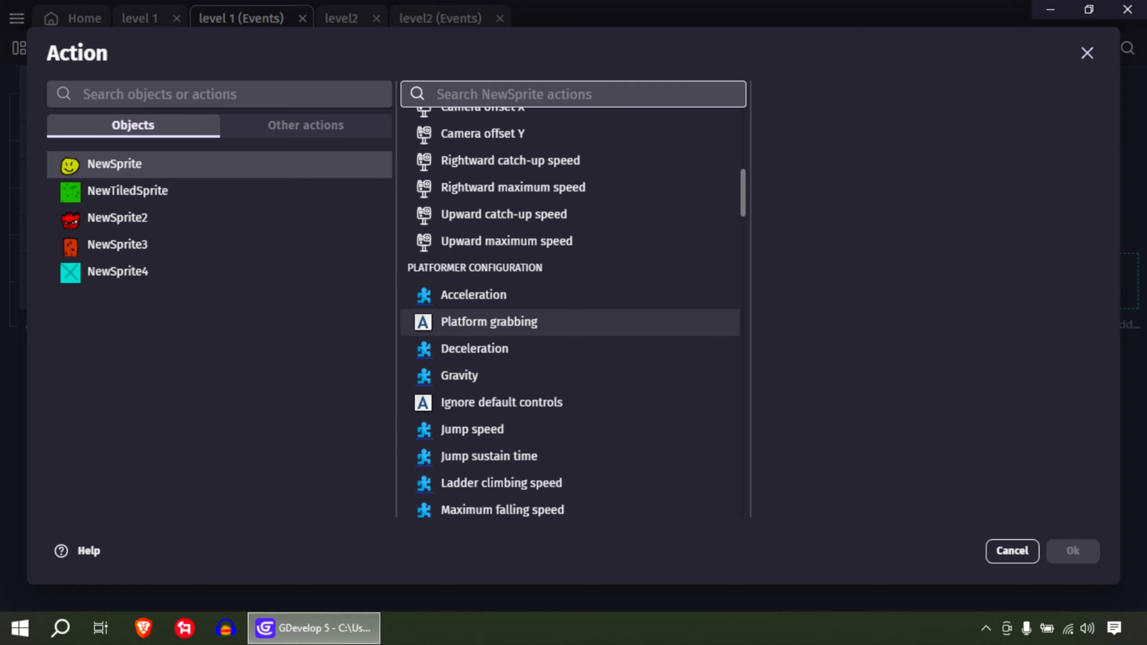
scroll(572, 315, "down", 16)
scroll(571, 315, "down", 10)
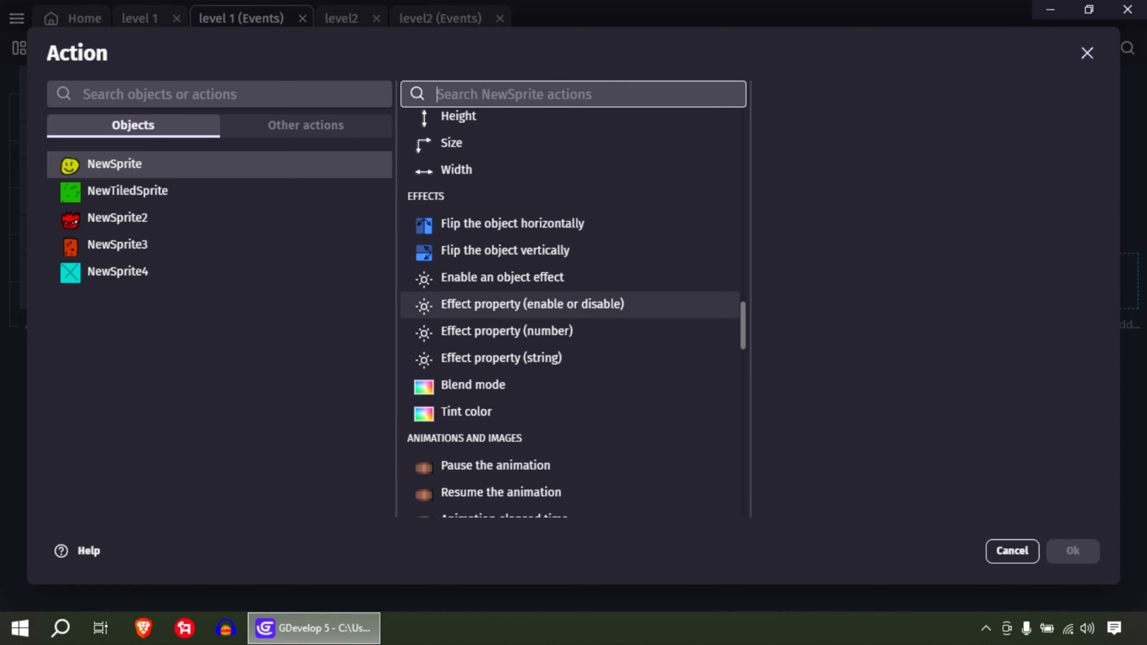
scroll(571, 315, "down", 15)
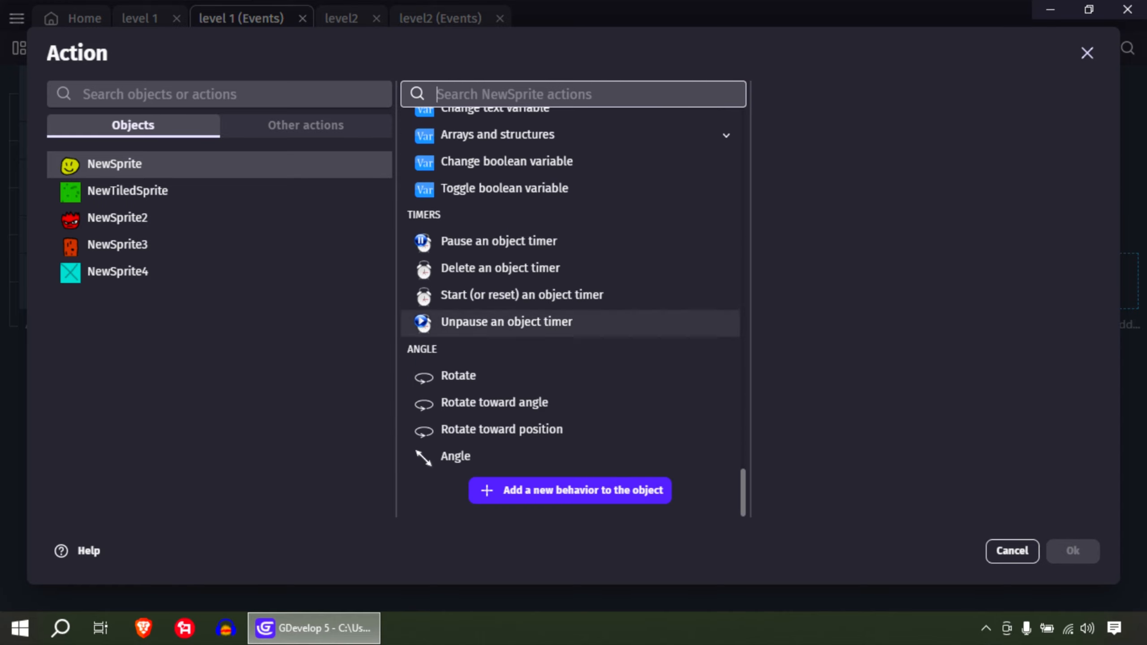
scroll(571, 315, "up", 5)
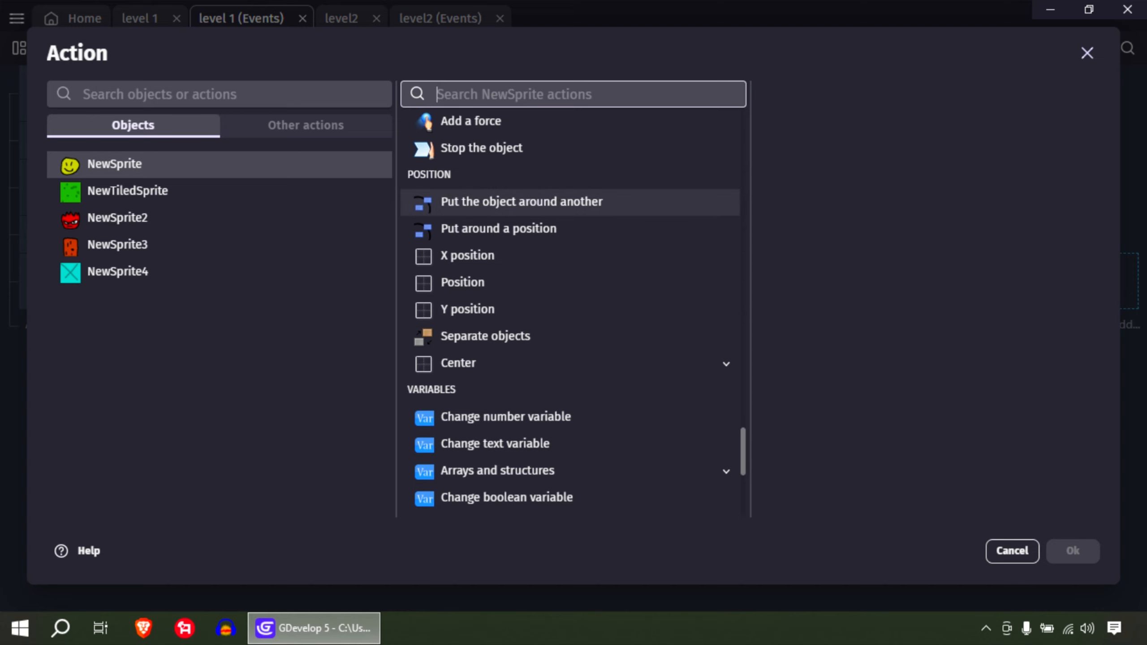
left_click(521, 201)
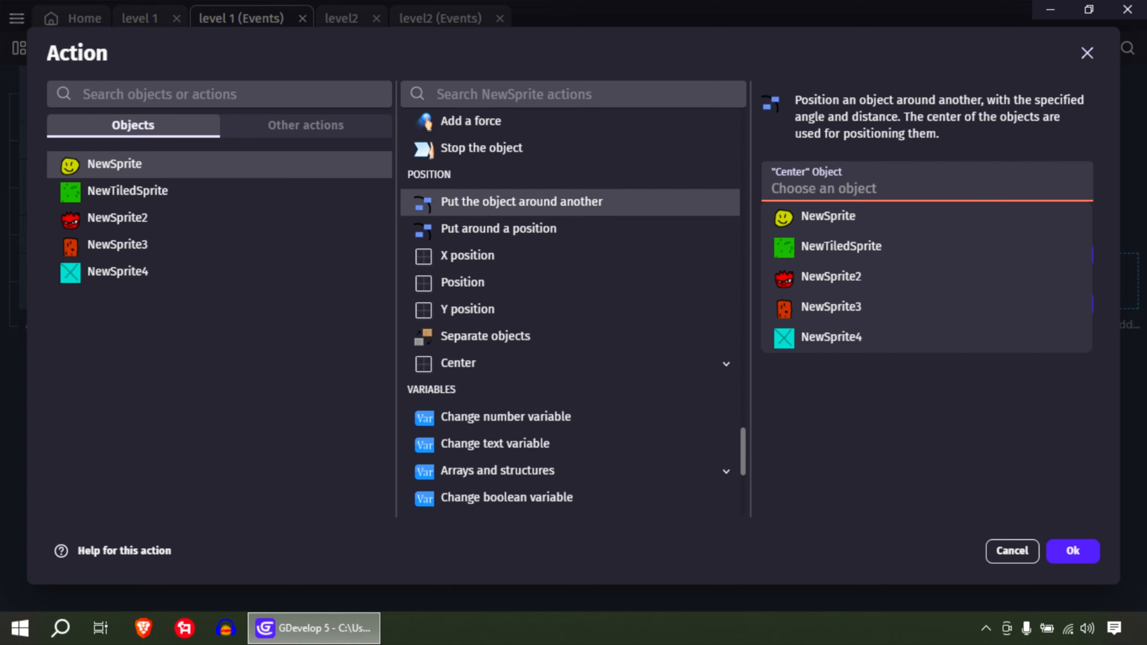
key("Down")
key("Return")
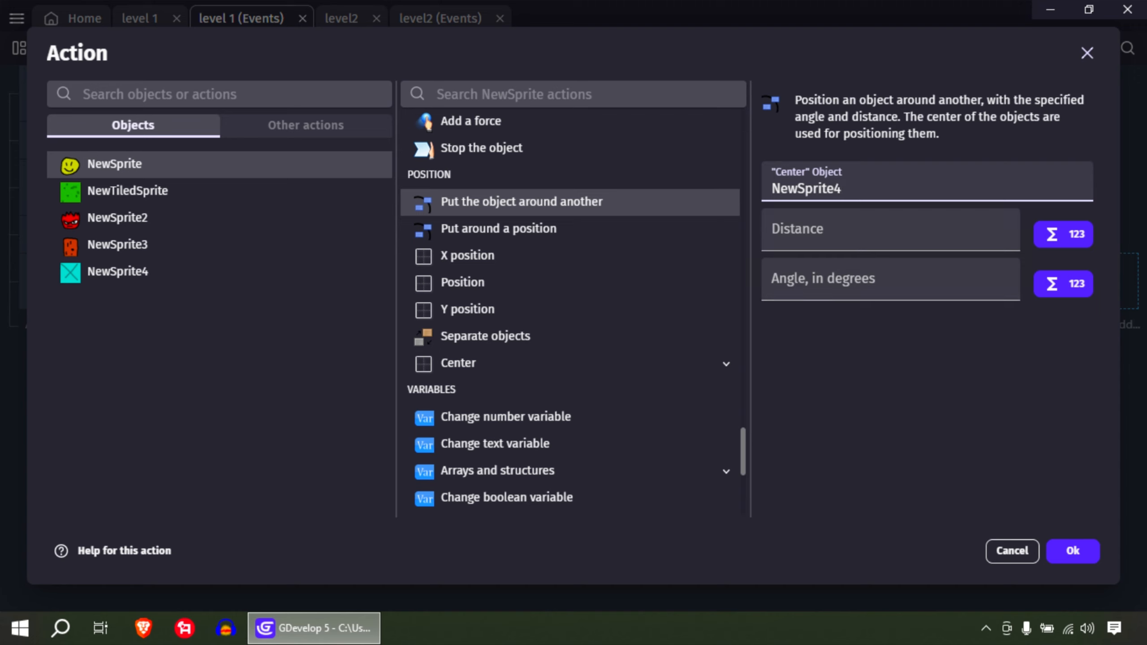
key("Tab")
key("Tab")
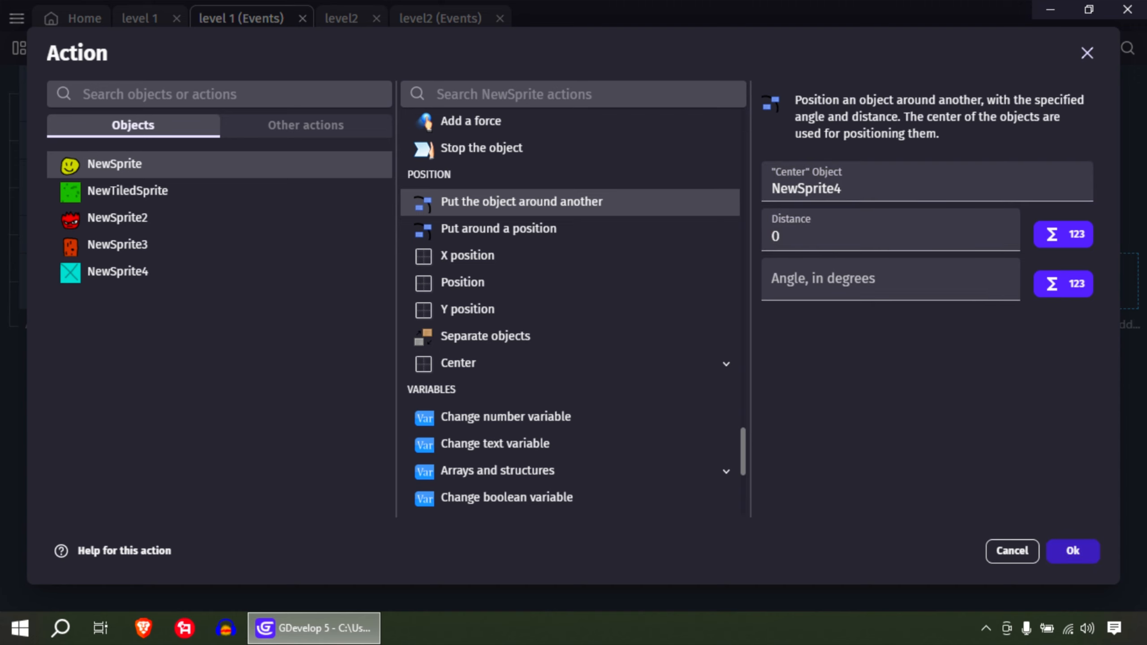
type("0")
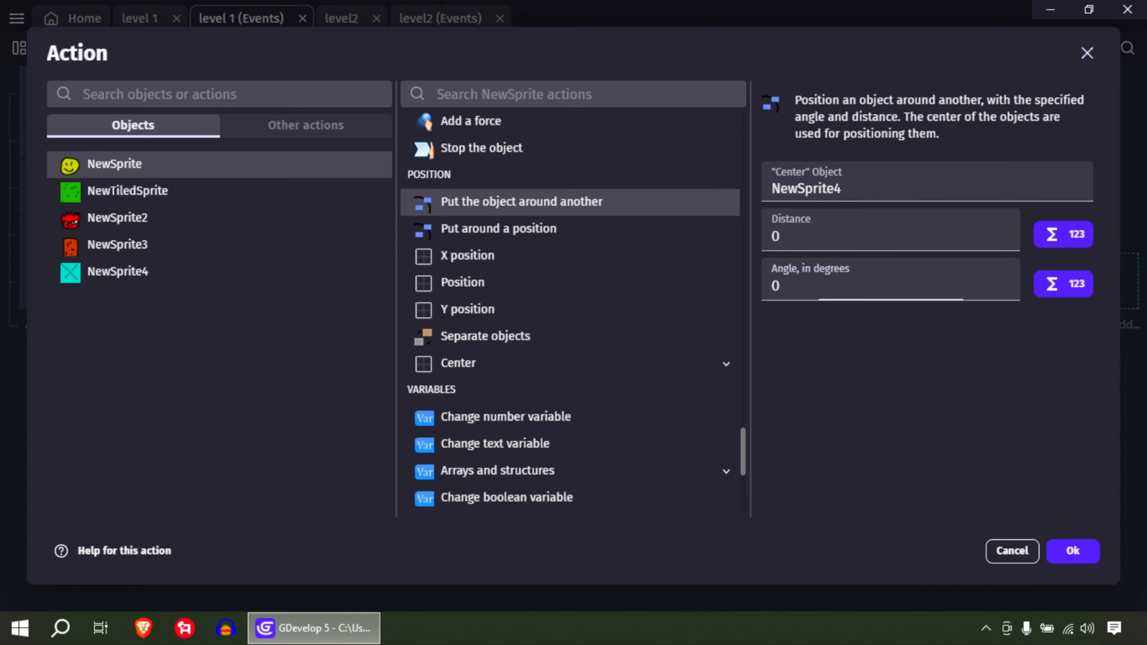
key("Return")
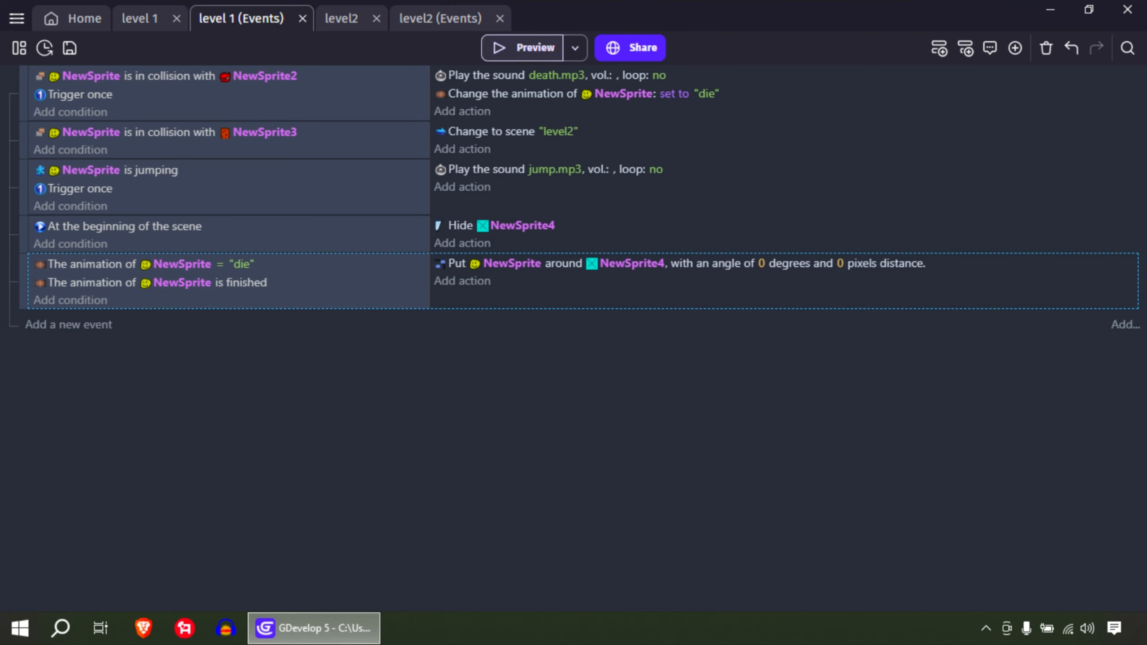
Step: Preview level 1, move and jump the player into the enemy to test the return to the checkpoint, and close the preview
left_click(529, 48)
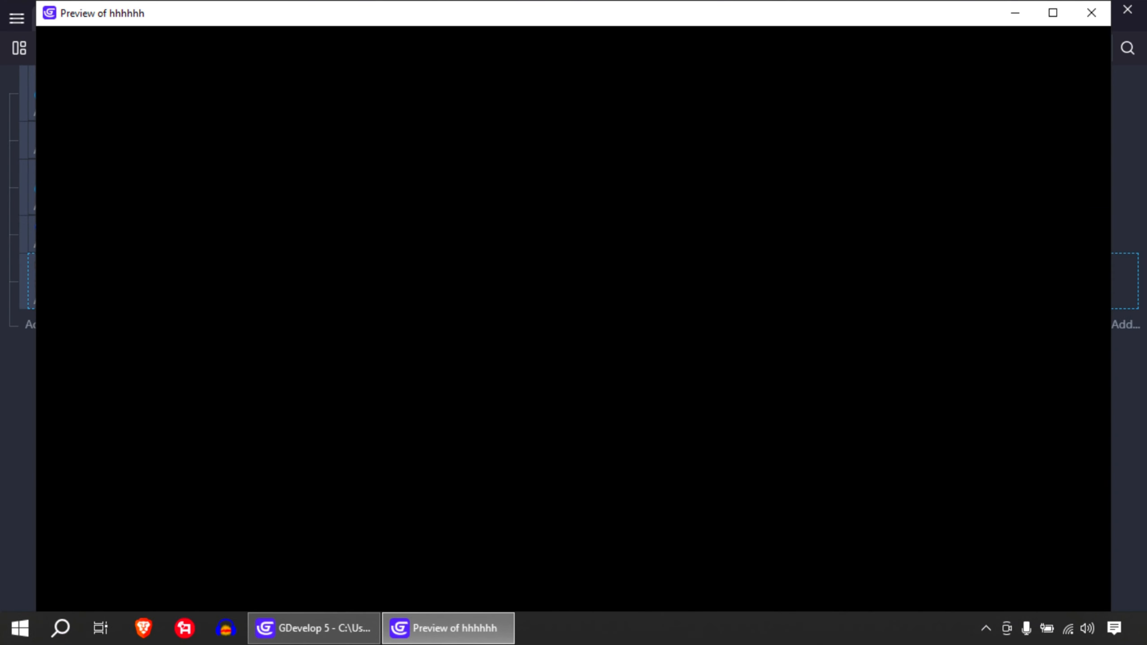
key("Right")
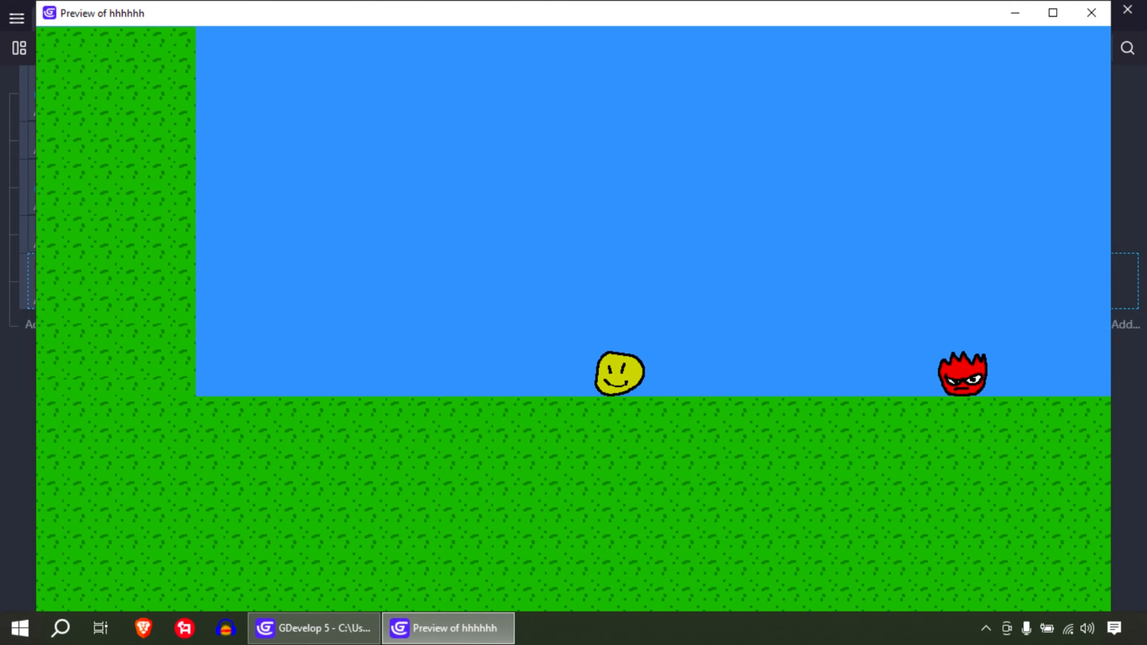
key("space")
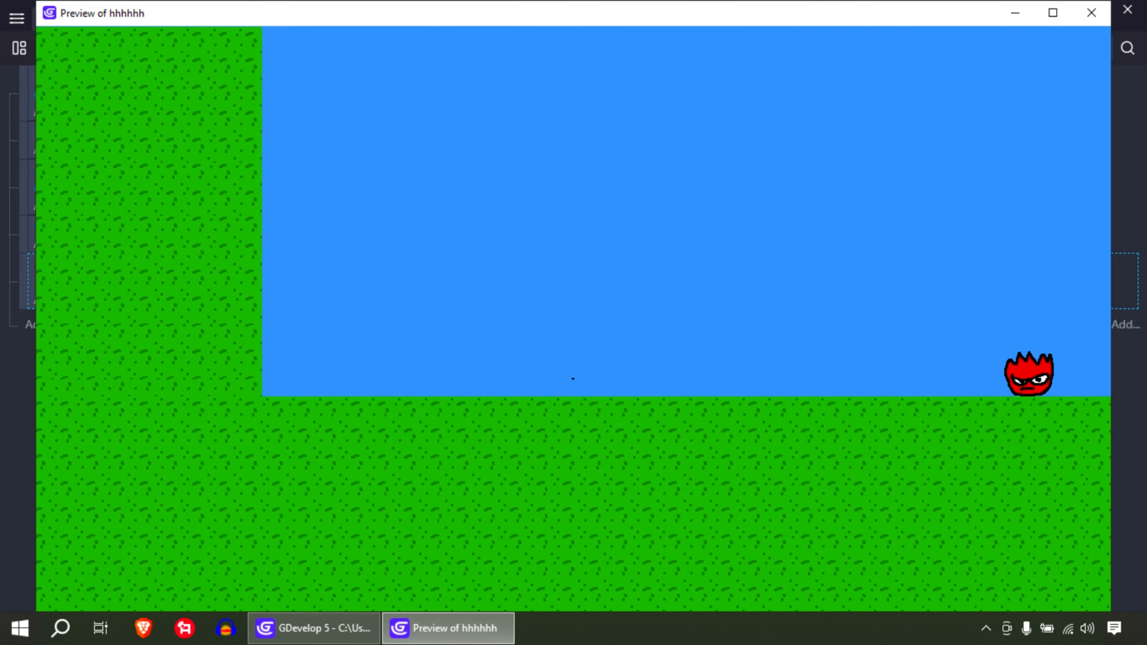
left_click(1091, 13)
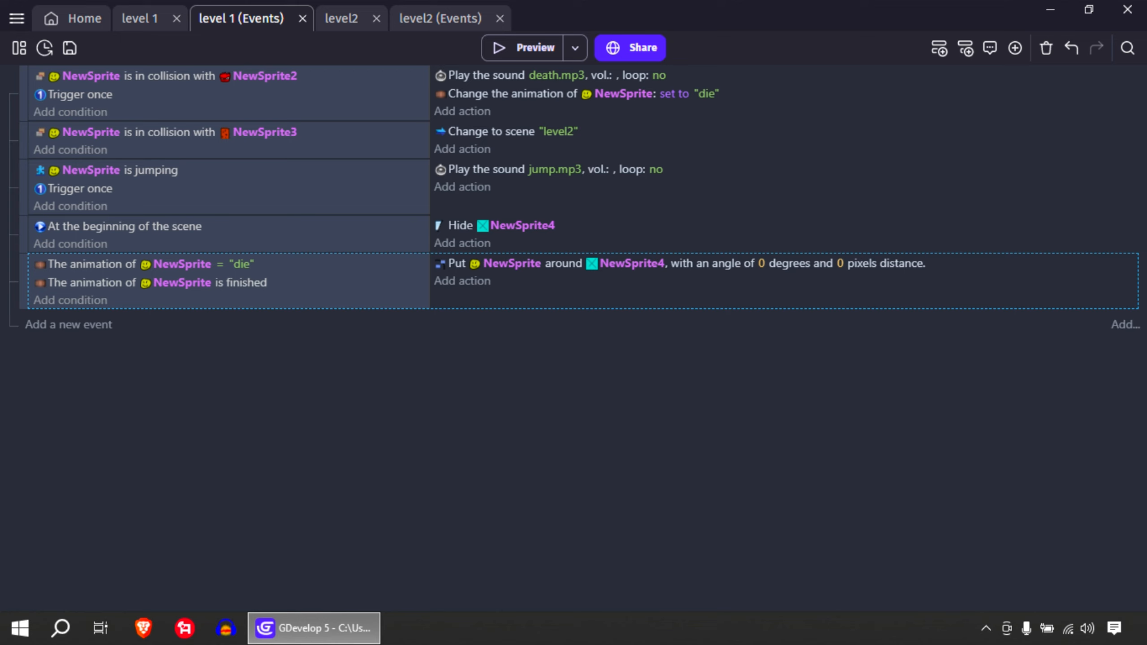
Step: Add another empty event below the "die" animation event
left_click(69, 324)
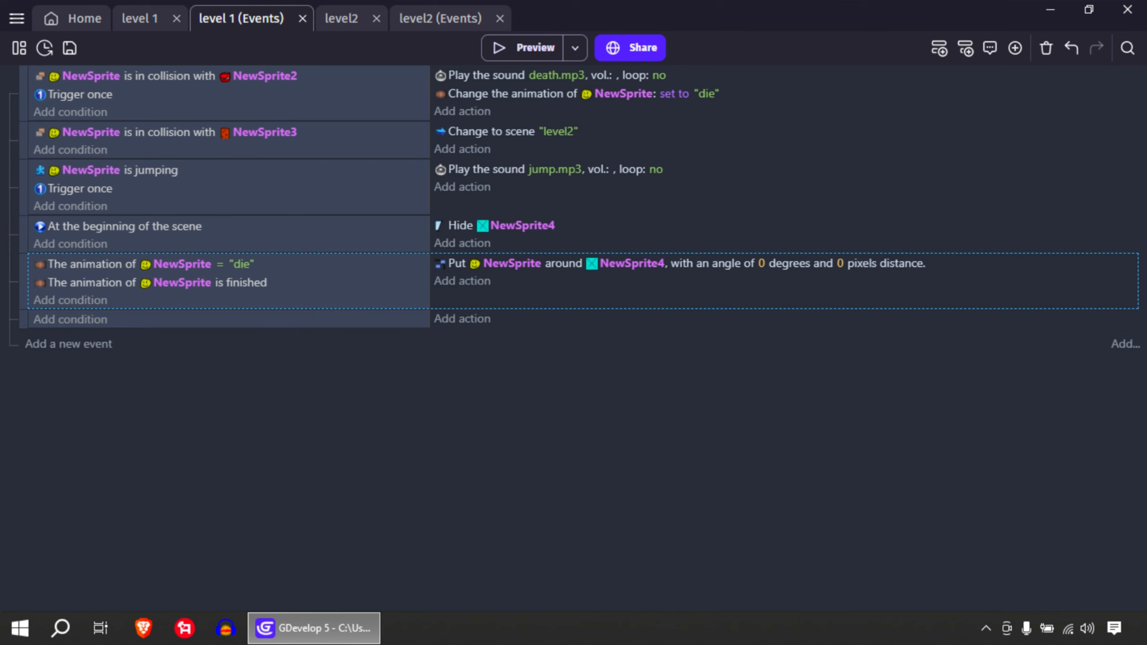
left_click(70, 319)
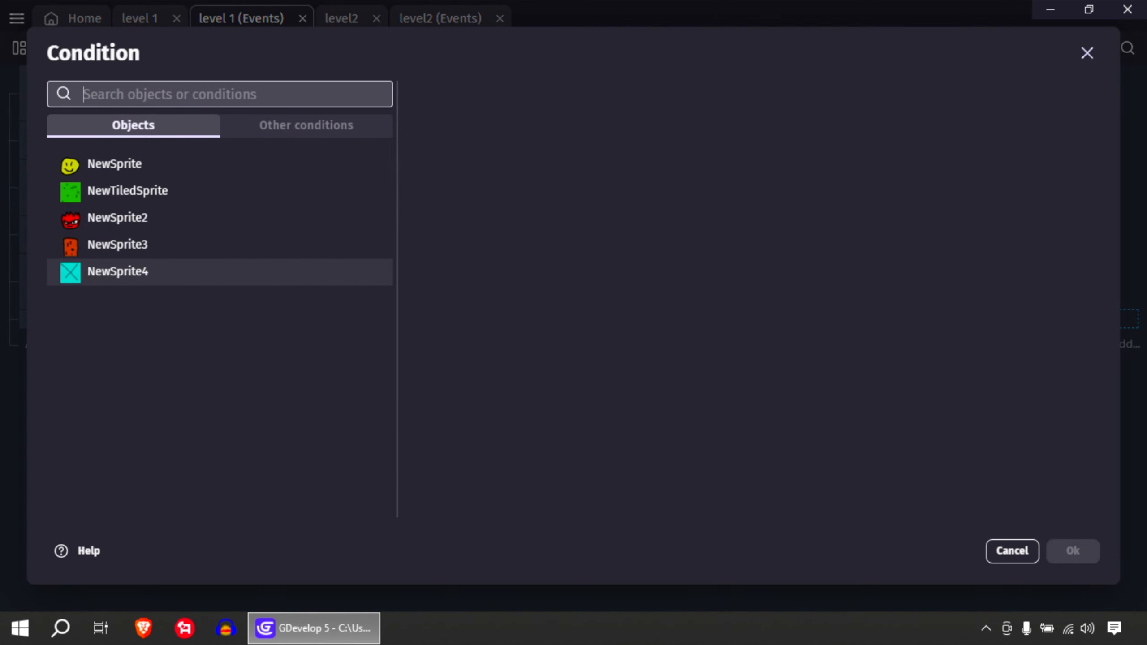
left_click(114, 164)
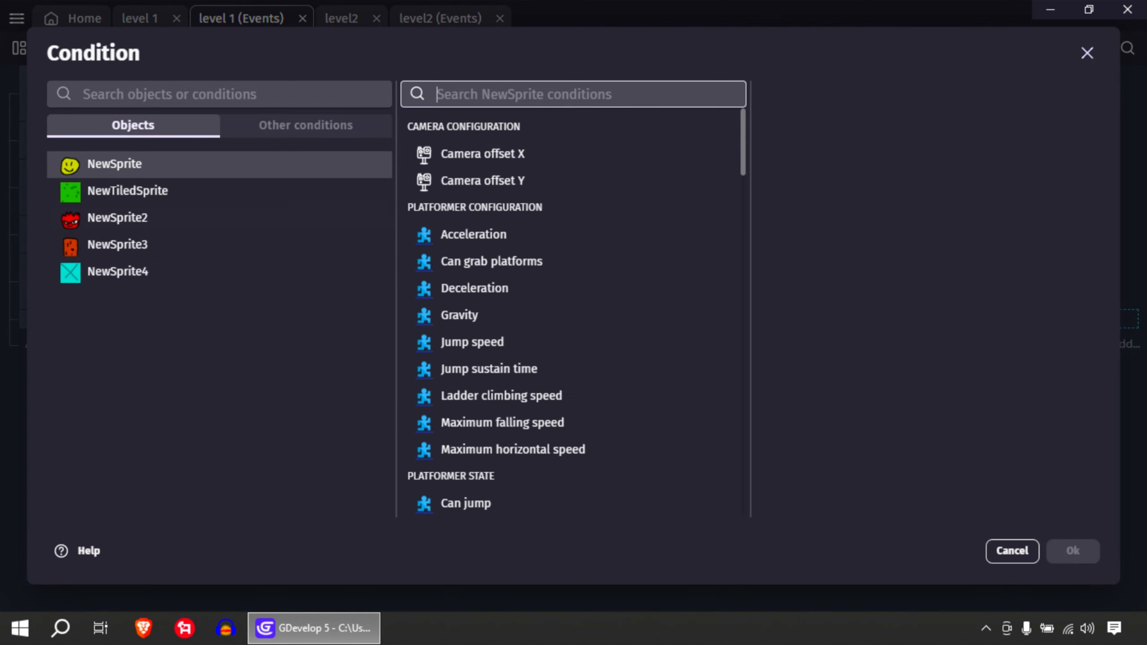
left_click(118, 271)
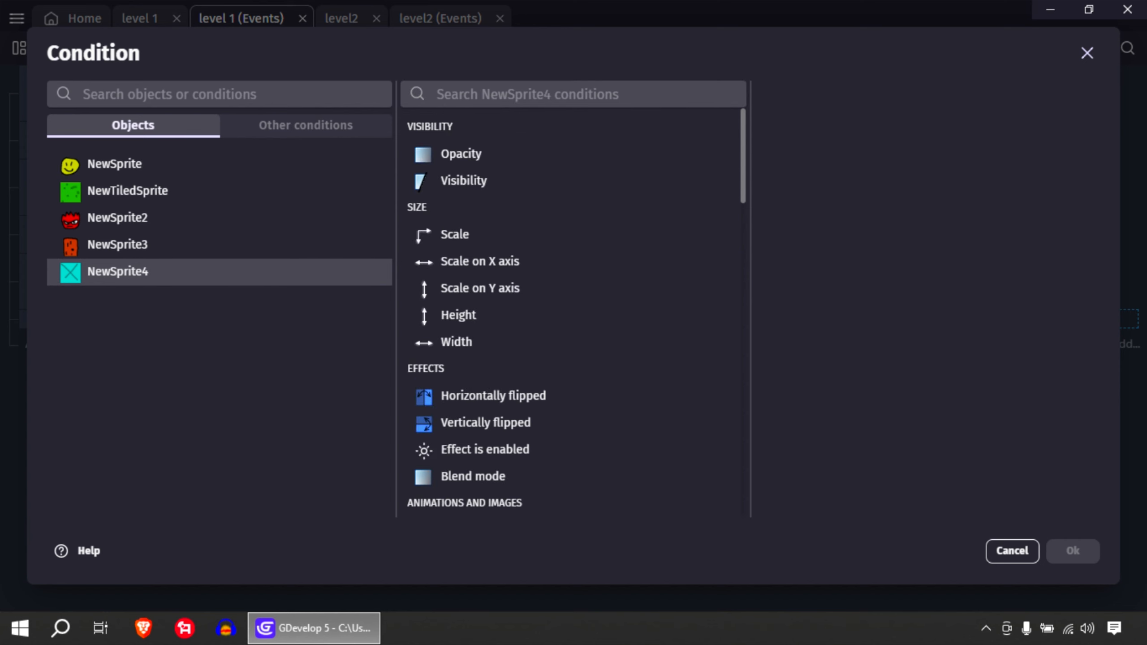
key("Escape")
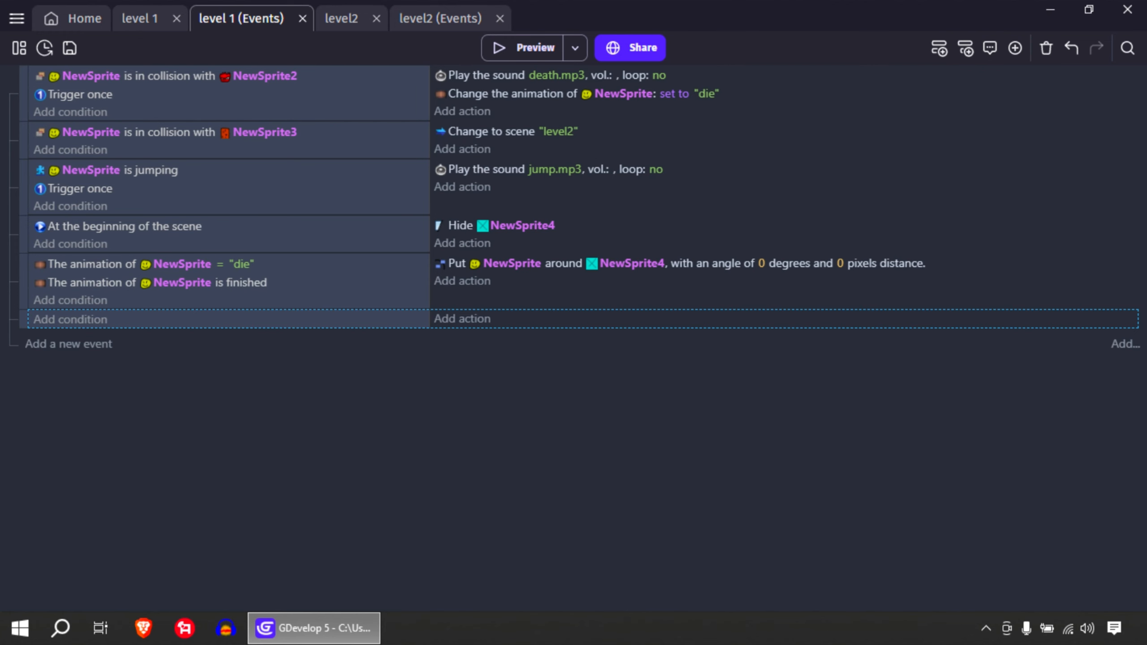
Step: Add a condition to the empty last event checking that NewSprite is in collision with NewSprite4
left_click(70, 319)
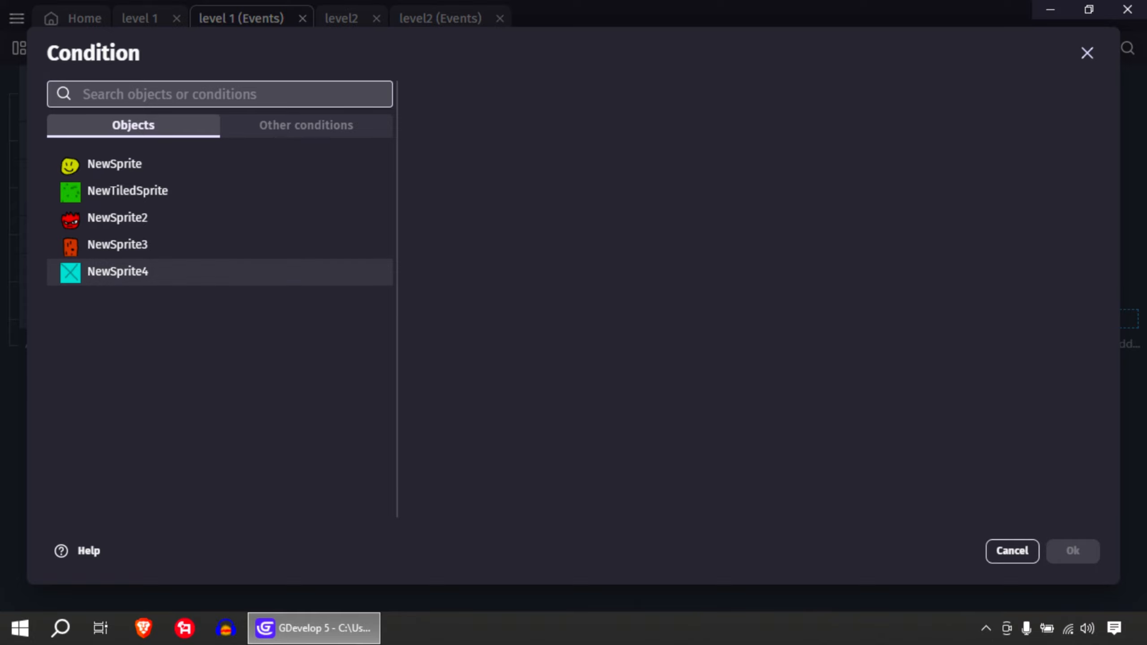
left_click(115, 163)
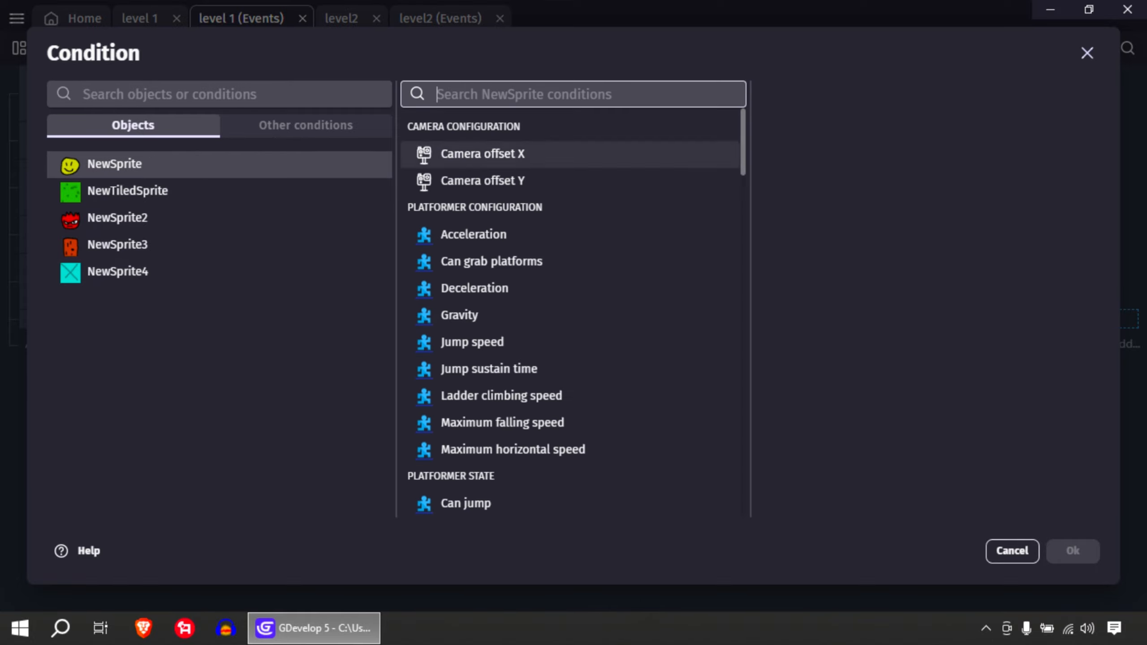
type("col")
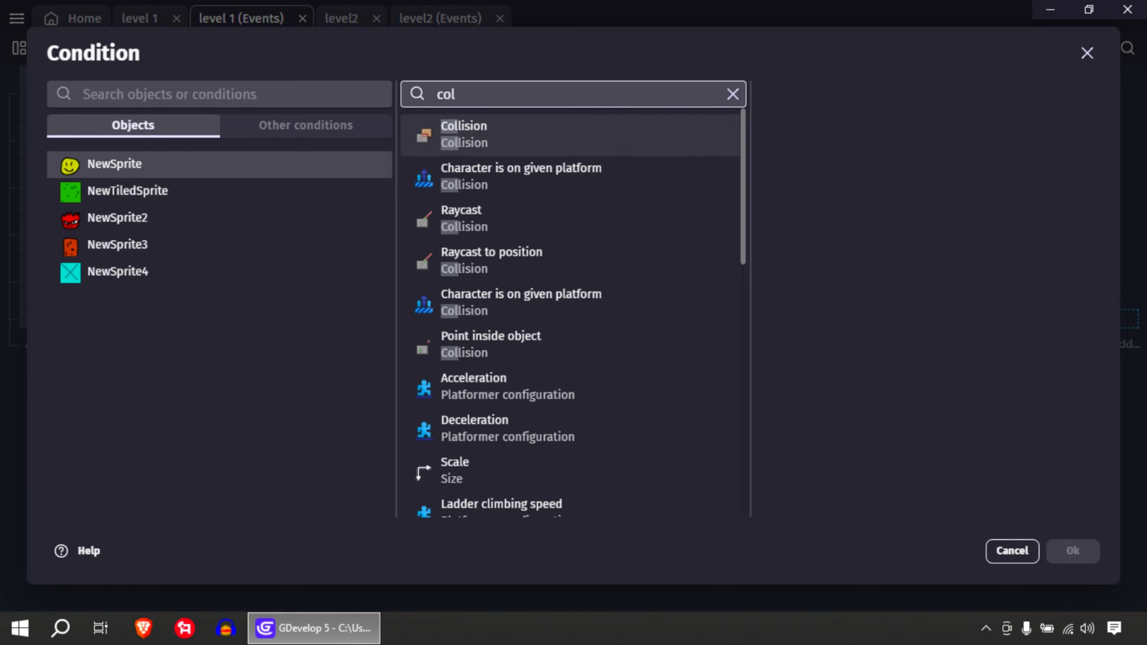
key("Return")
key("Down")
key("Down")
key("Down")
key("Down")
key("Down")
key("Return")
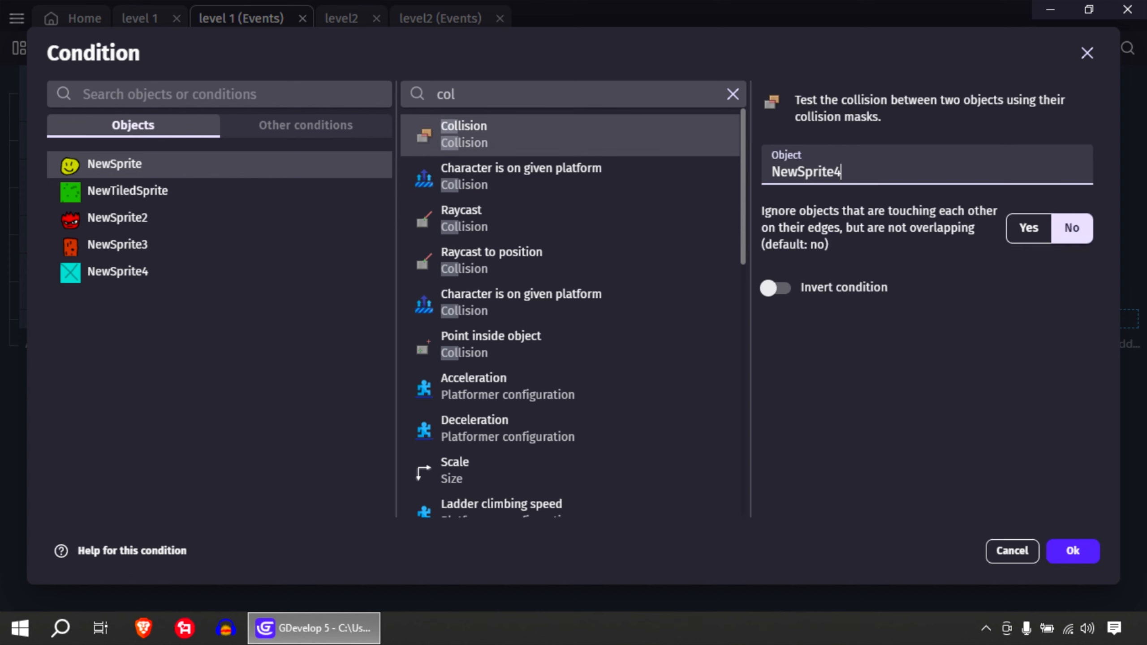
key("Return")
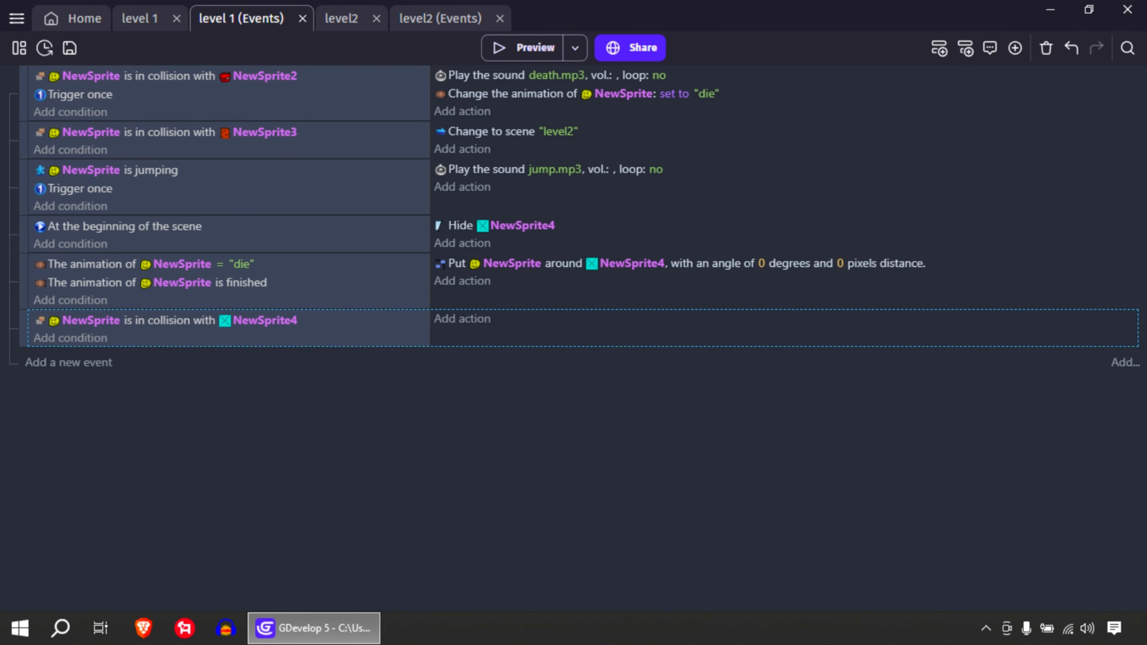
Step: Add an action to the NewSprite4 collision event setting NewSprite's animation by name to "NewSprite"
left_click(462, 319)
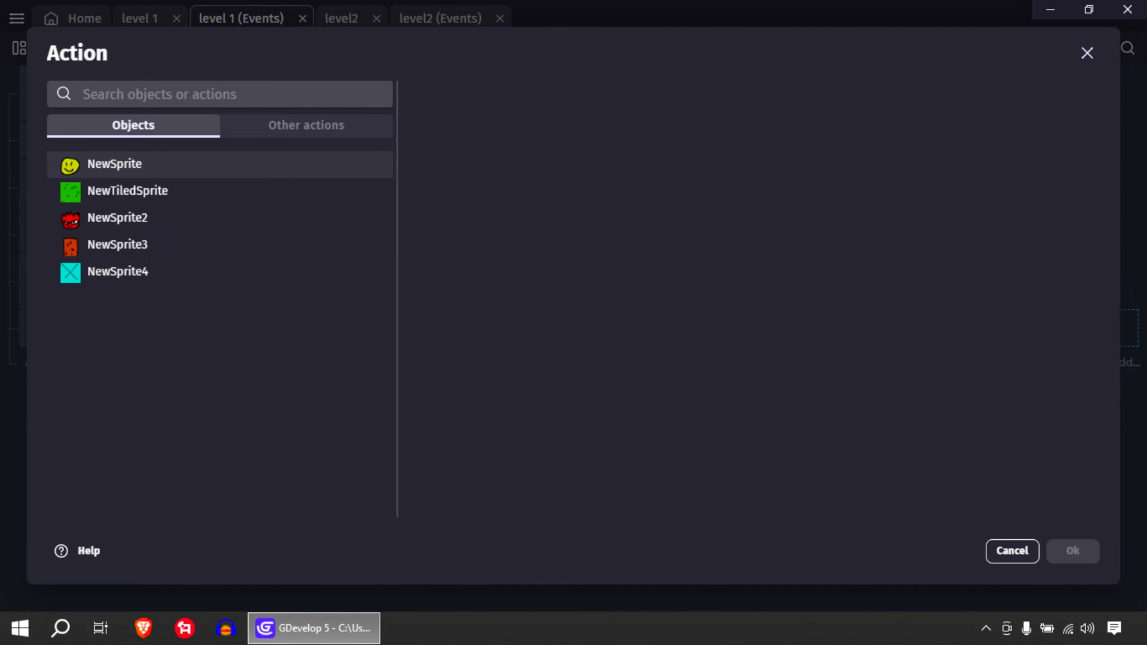
key("Return")
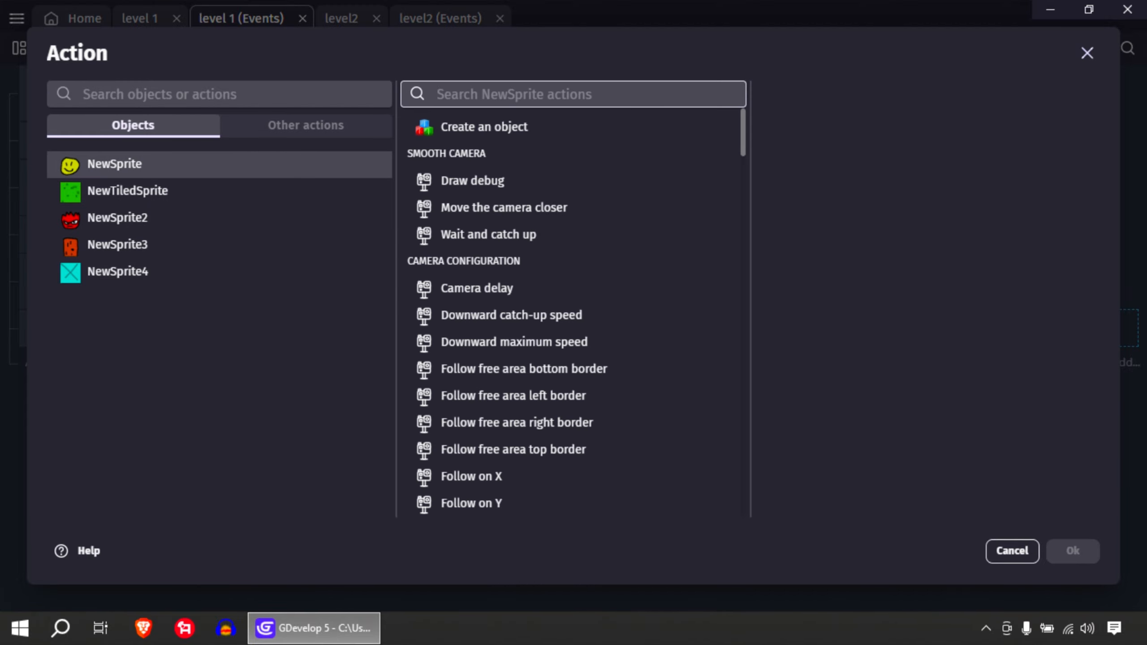
type("ani")
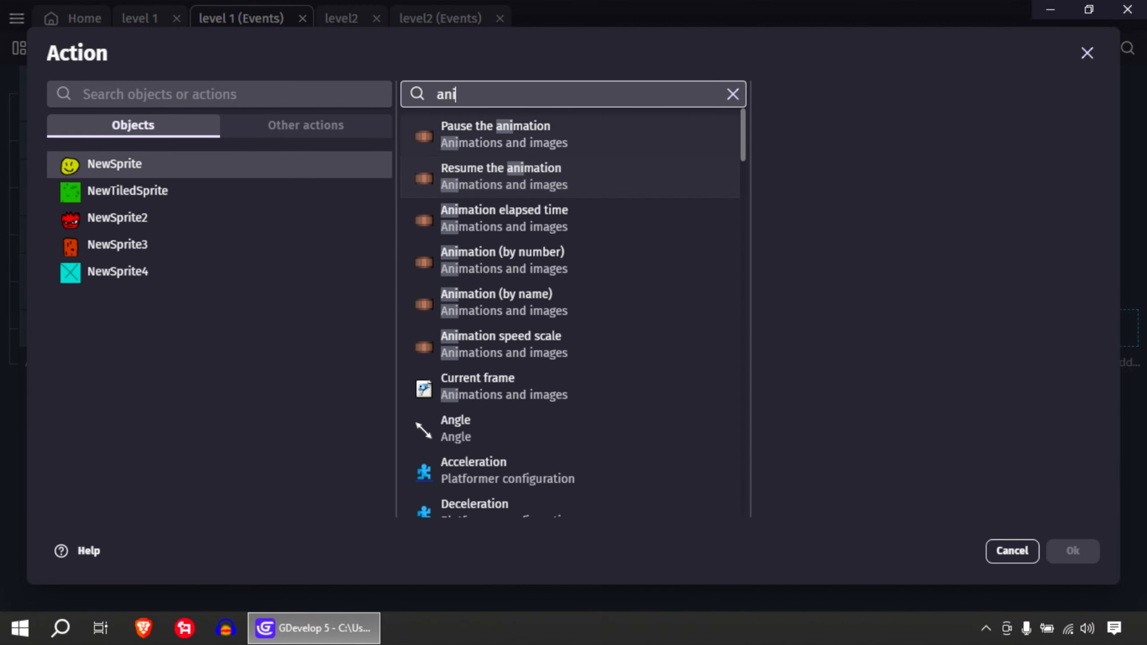
left_click(570, 304)
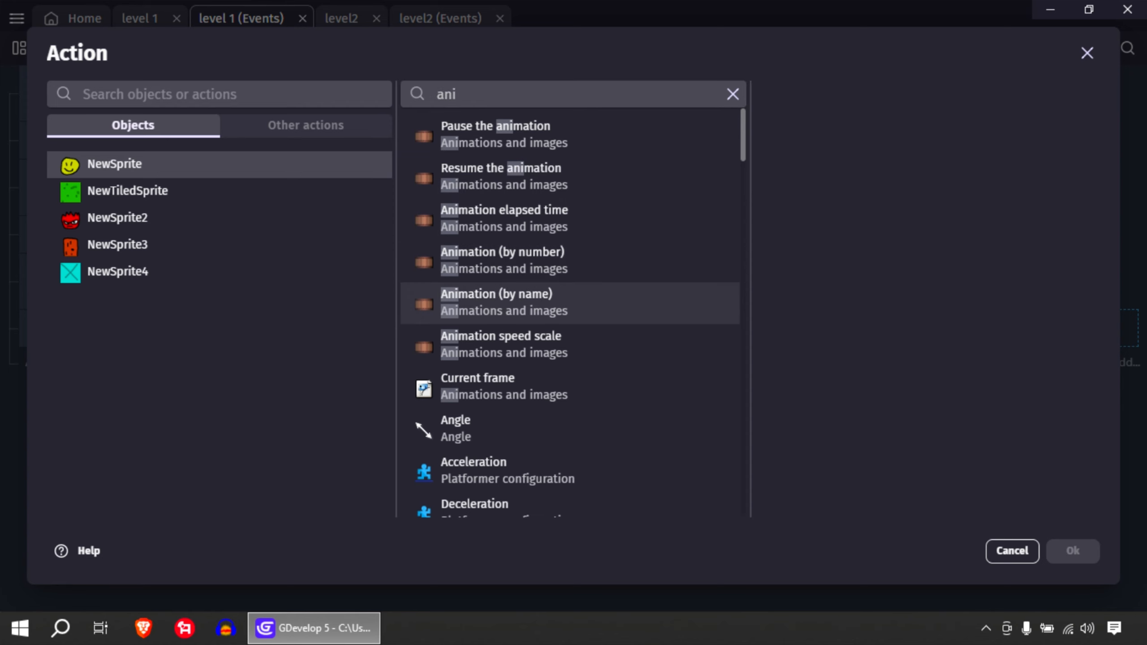
left_click(854, 260)
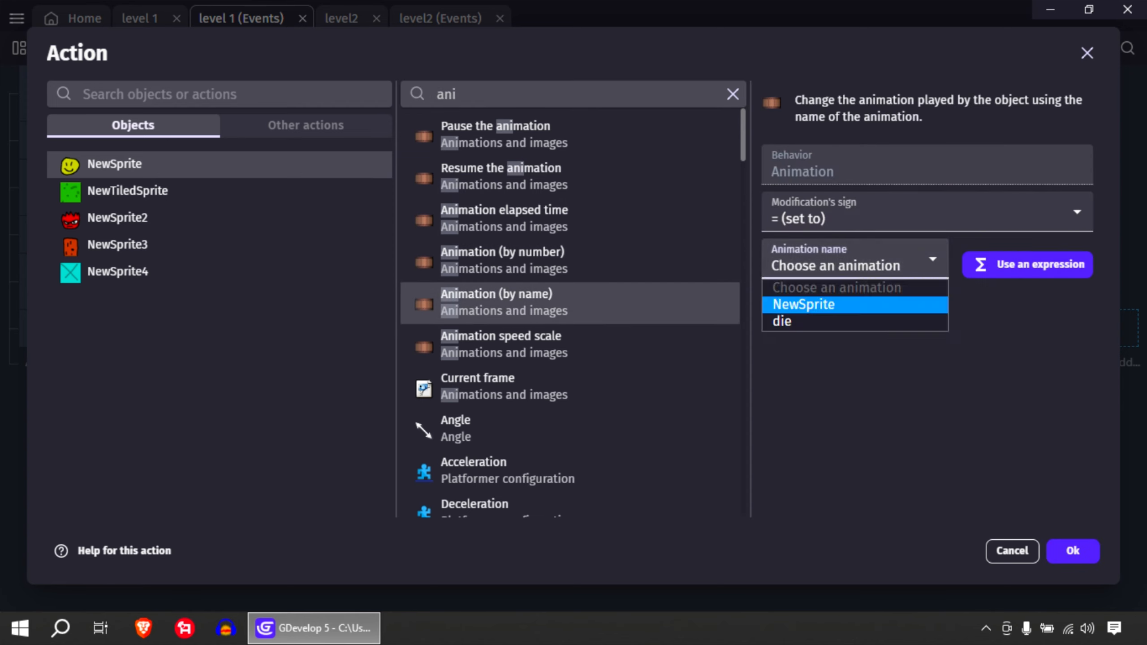
left_click(840, 305)
left_click(1073, 551)
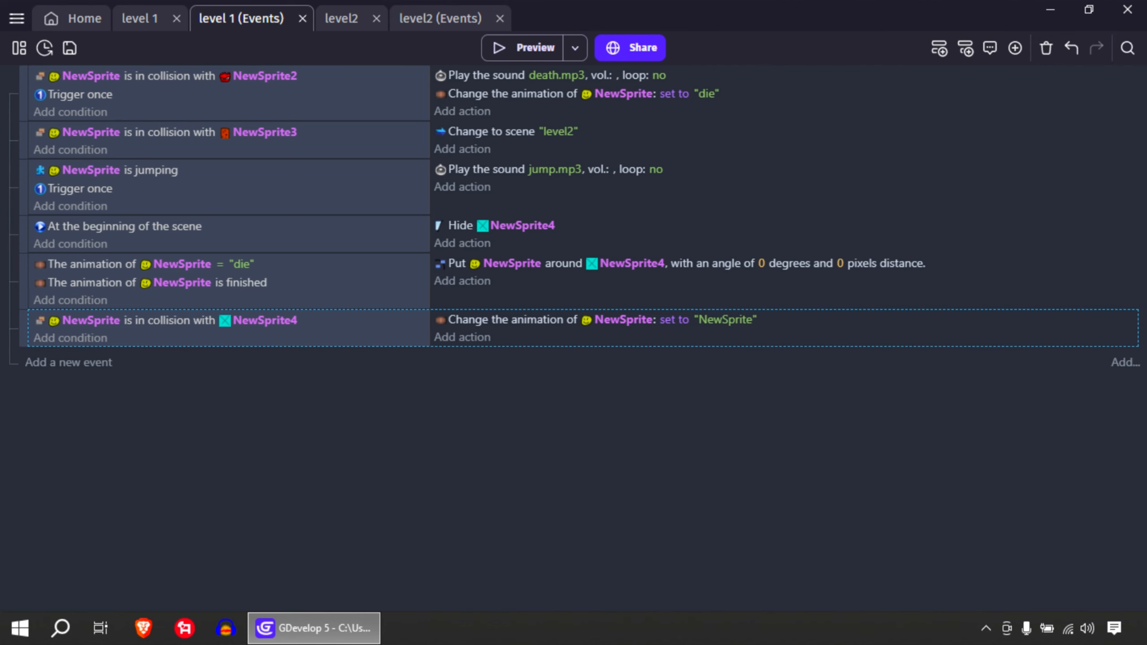
Step: Add a "Trigger once while true" condition to the NewSprite4 collision event
left_click(70, 338)
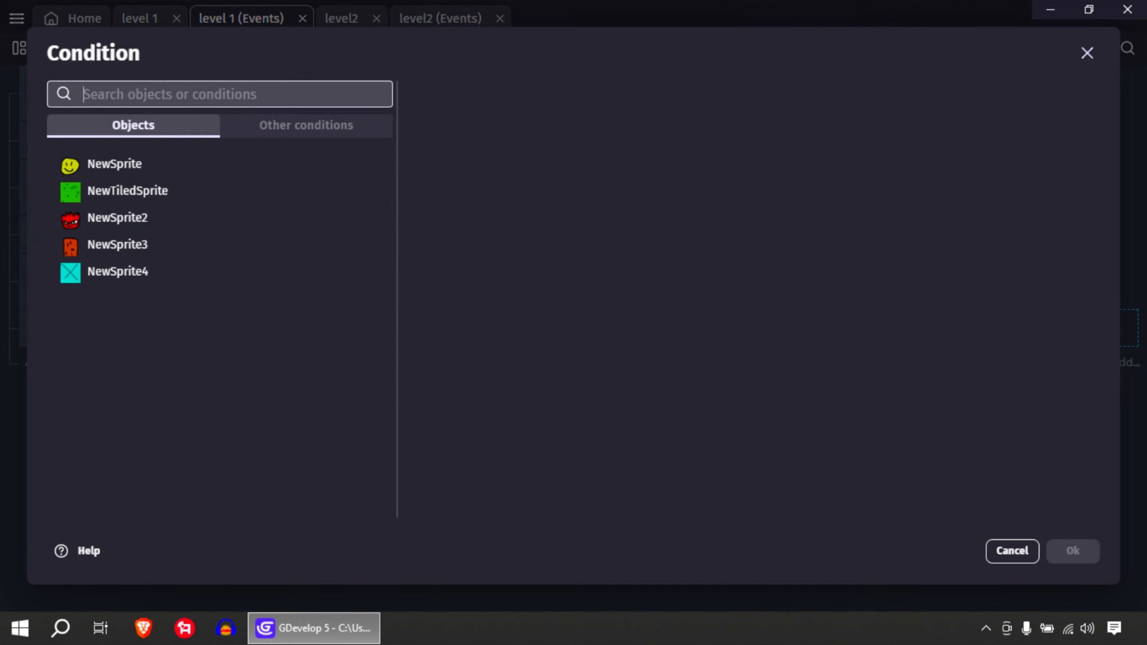
left_click(306, 125)
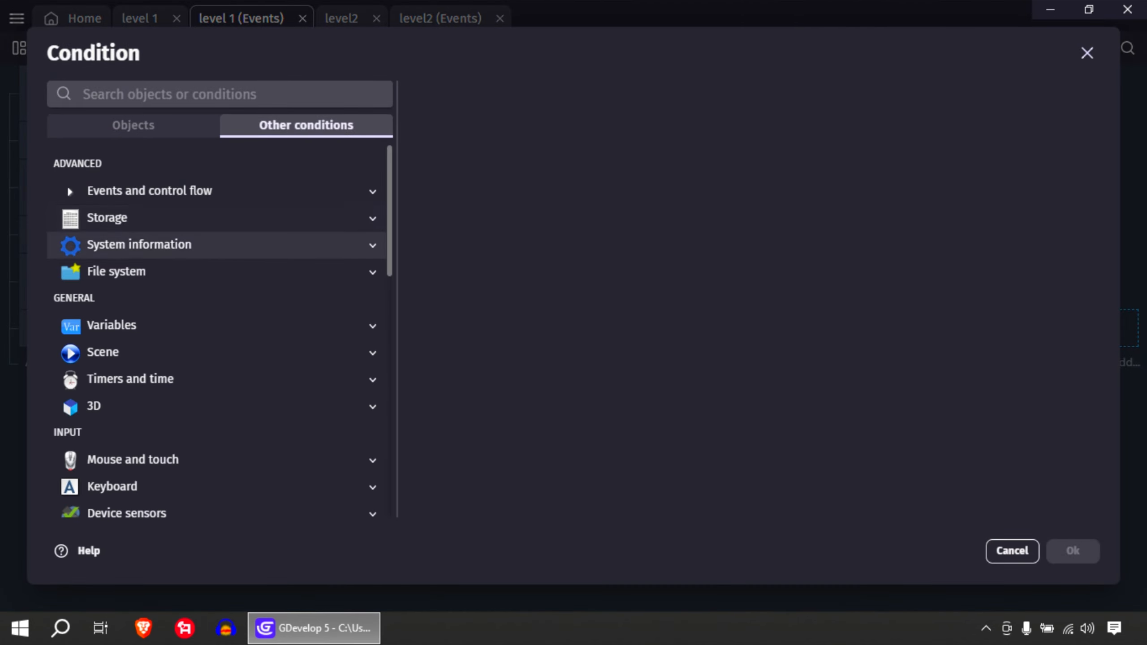
left_click(150, 190)
left_click(161, 326)
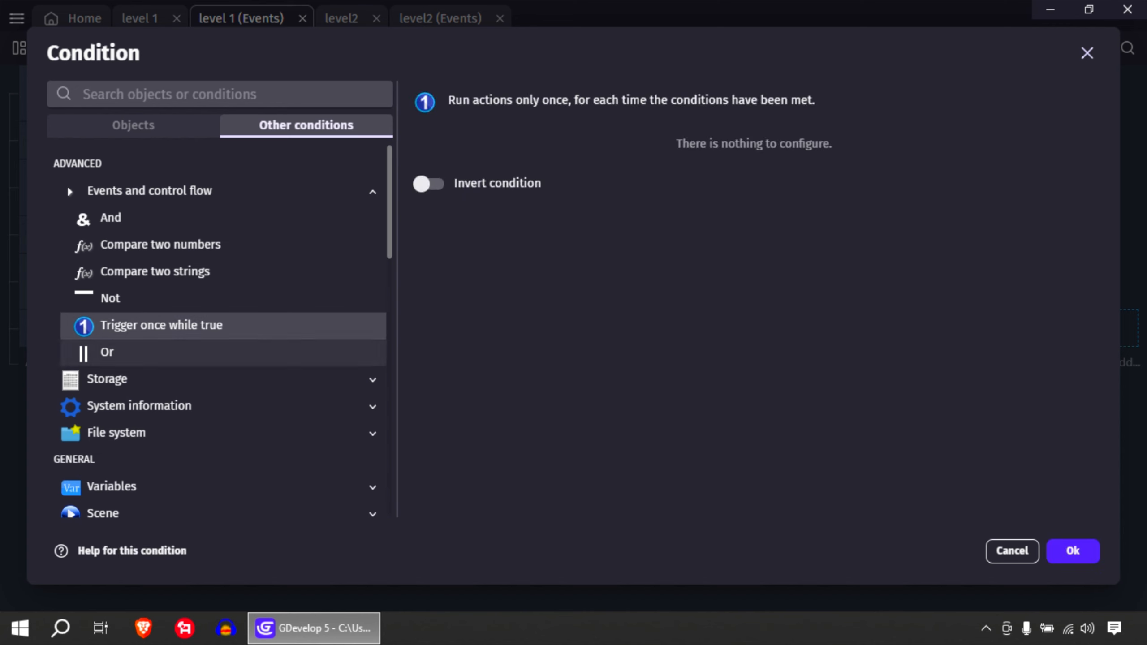
left_click(1055, 551)
Step: Preview level 1, run and jump the player into the enemies repeatedly to test respawning, and close the preview
left_click(523, 48)
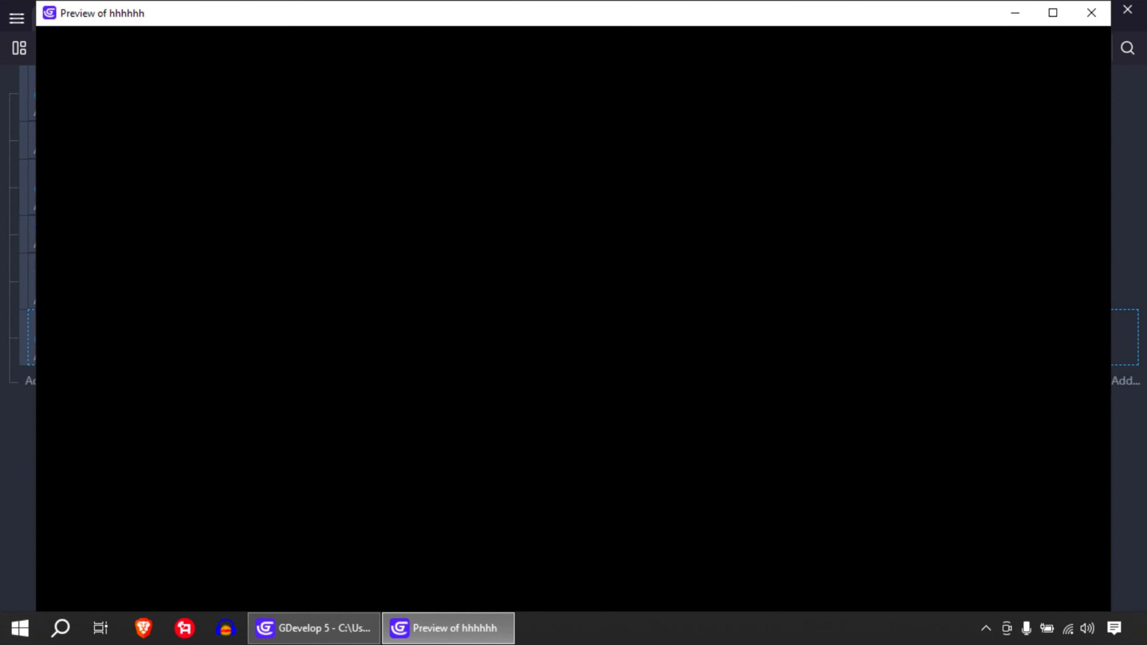
key("Right")
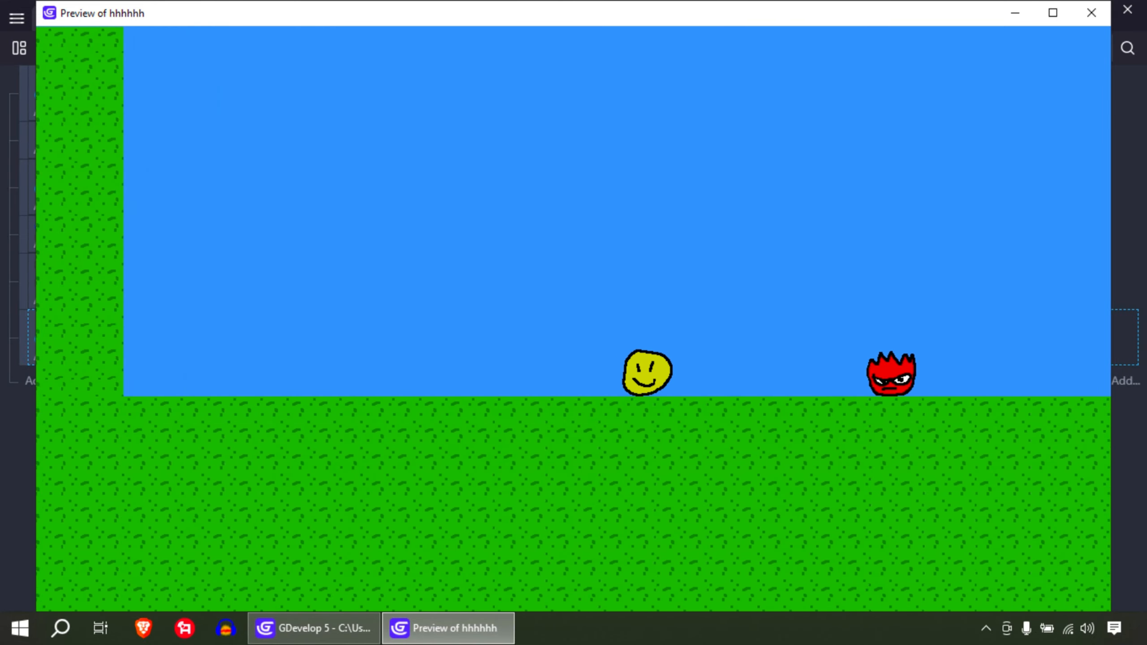
key("Up")
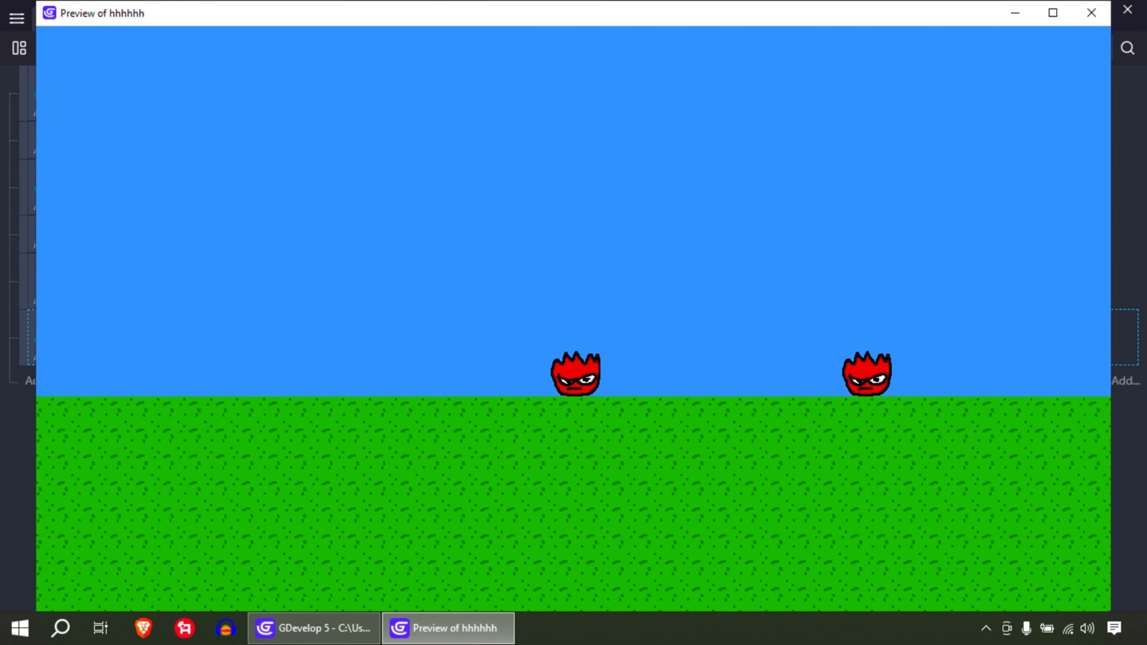
key("Right")
key("space")
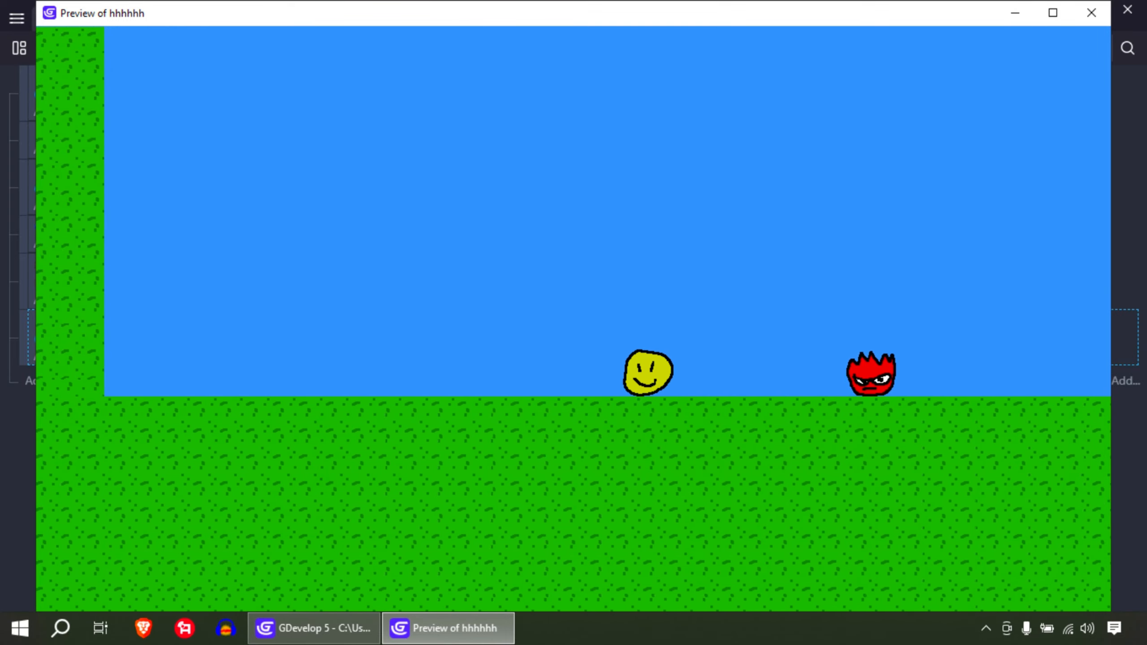
key("space")
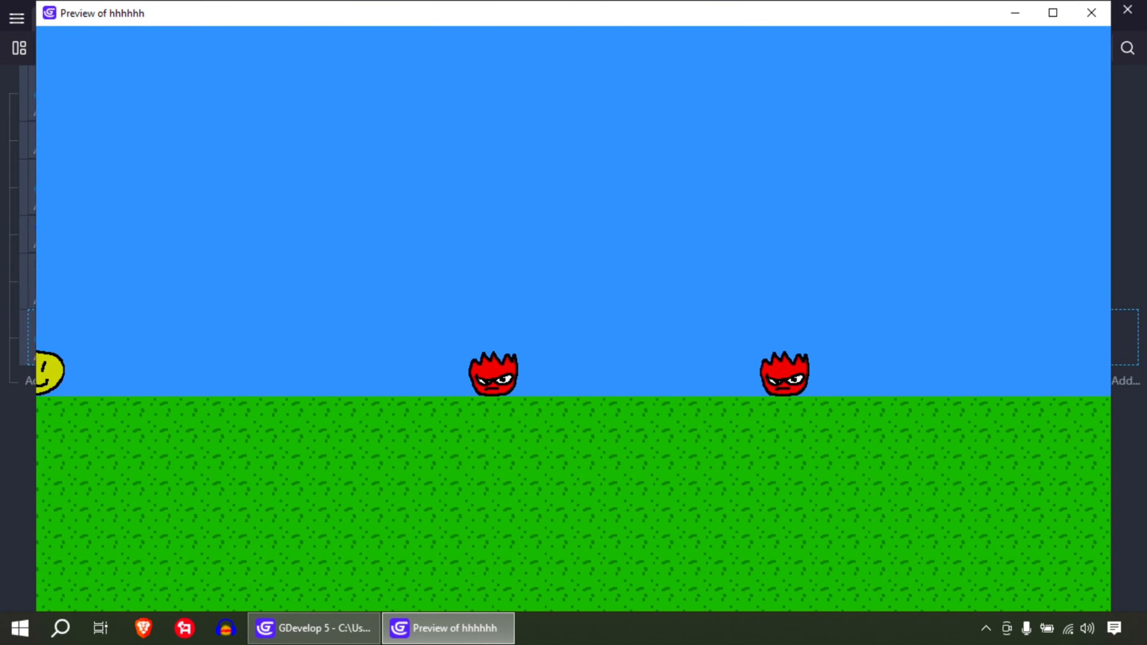
key("Right")
key("space")
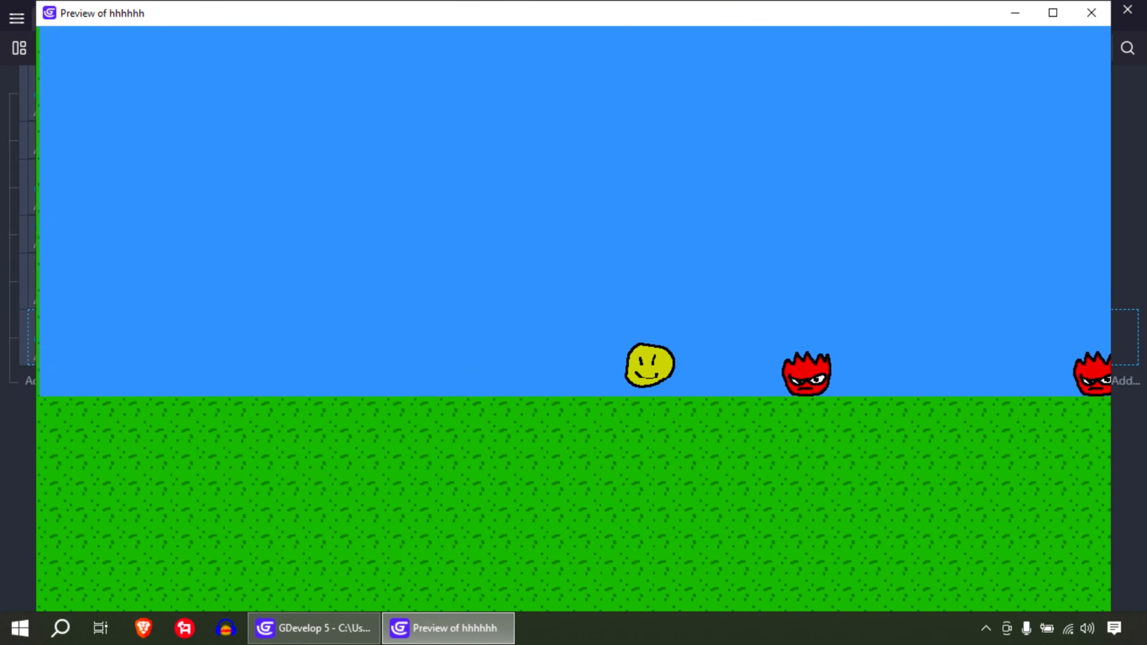
key("space")
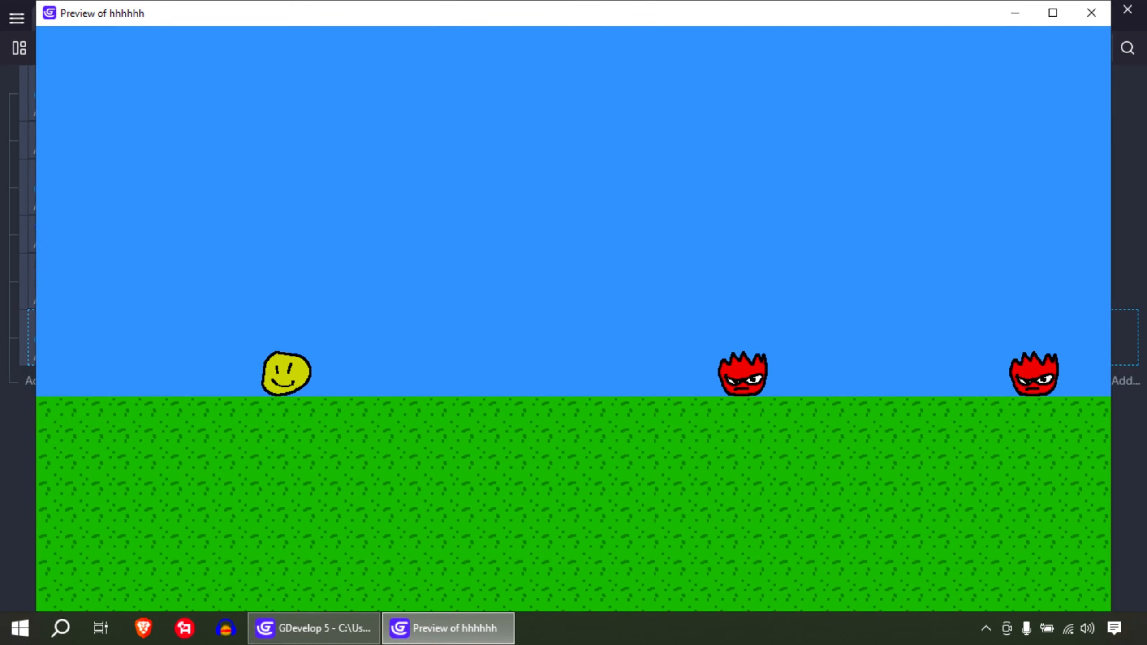
left_click(1092, 13)
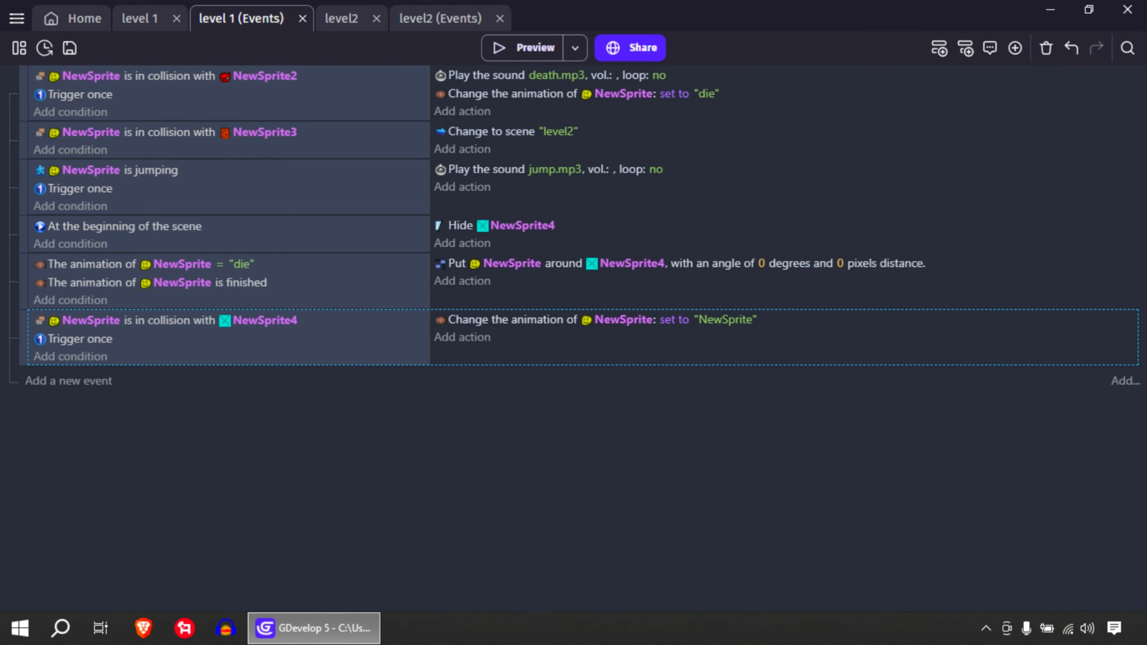
Step: Add an "Ignore default controls" action for NewSprite, set to yes, to the NewSprite2 collision event
left_click(582, 111)
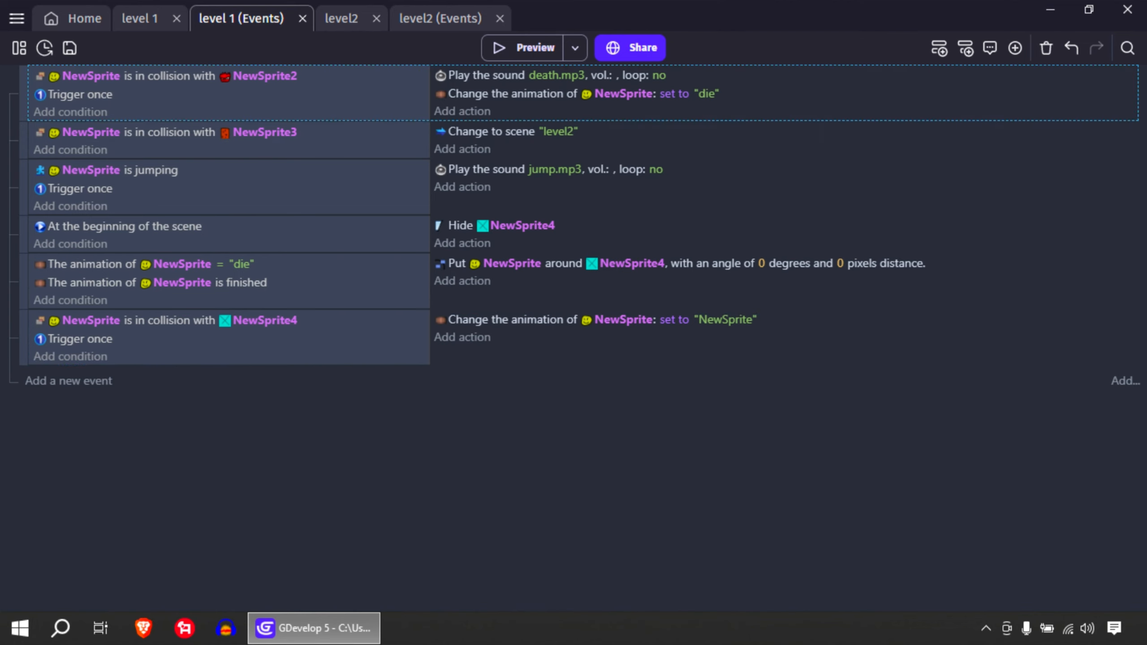
left_click(462, 111)
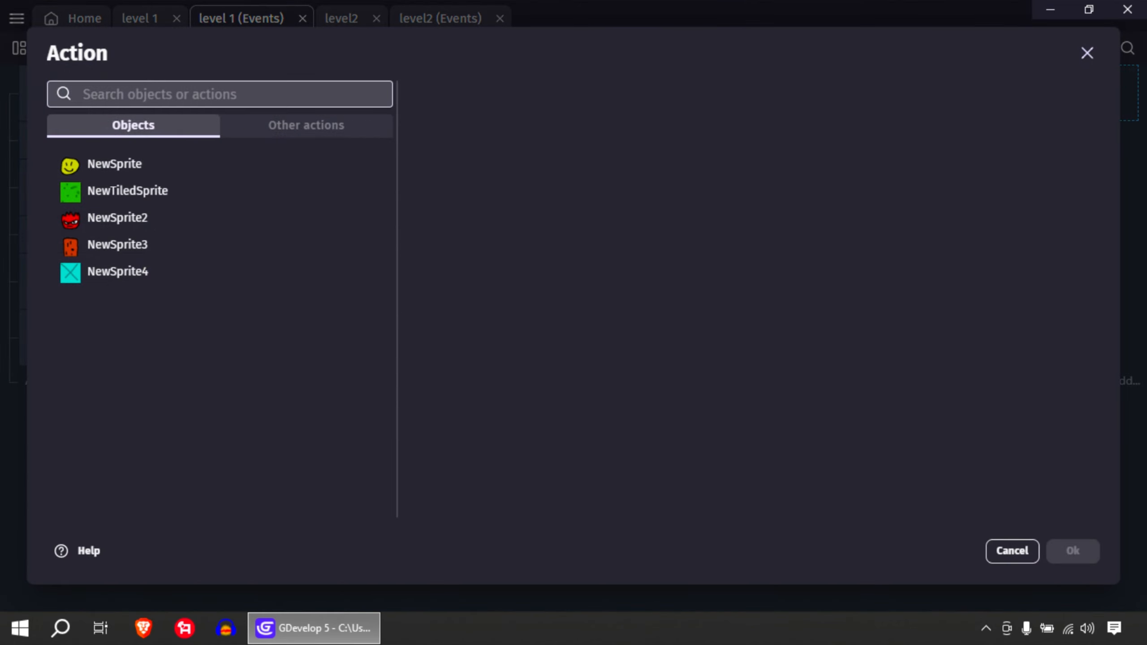
left_click(136, 164)
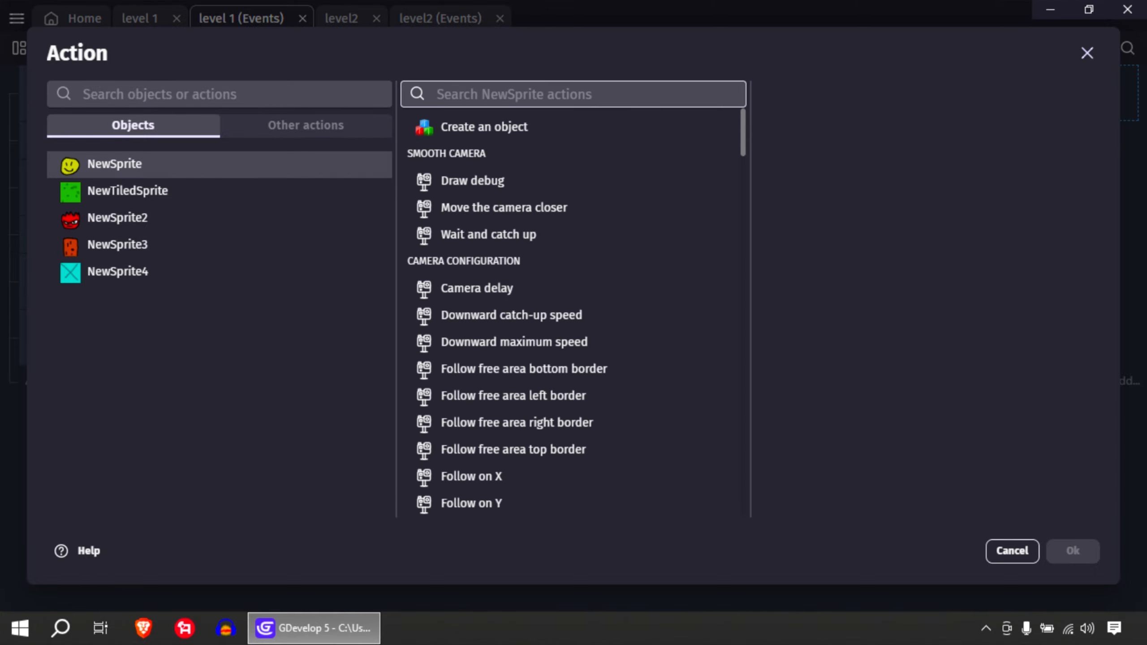
scroll(569, 253, "down", 15)
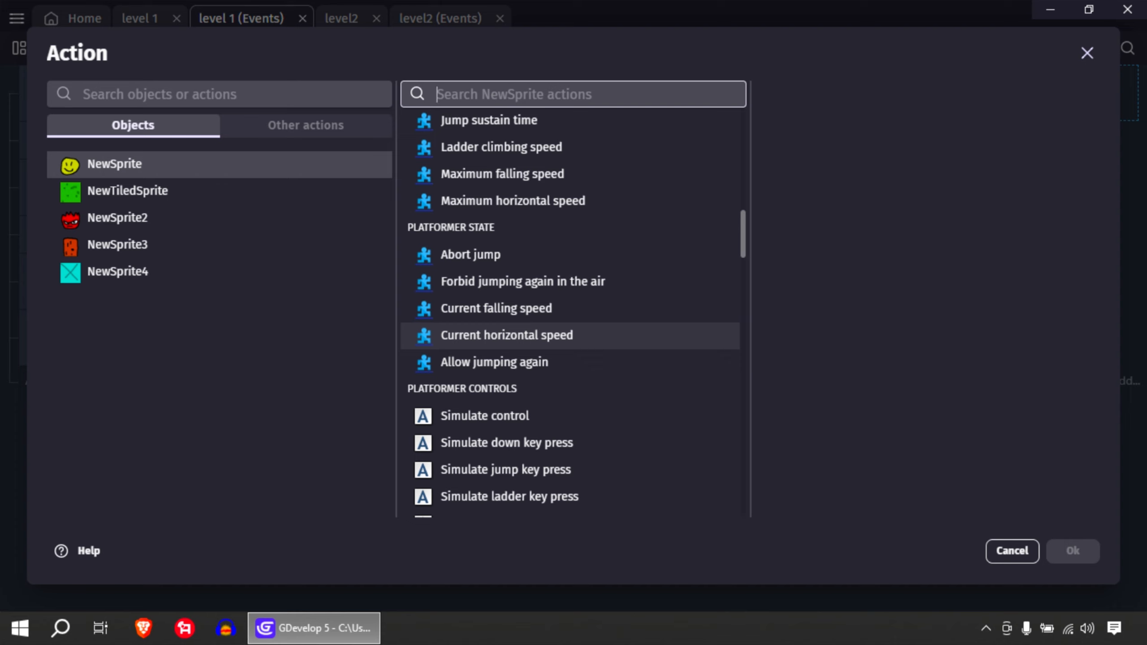
scroll(569, 344, "down", 3)
scroll(569, 440, "up", 6)
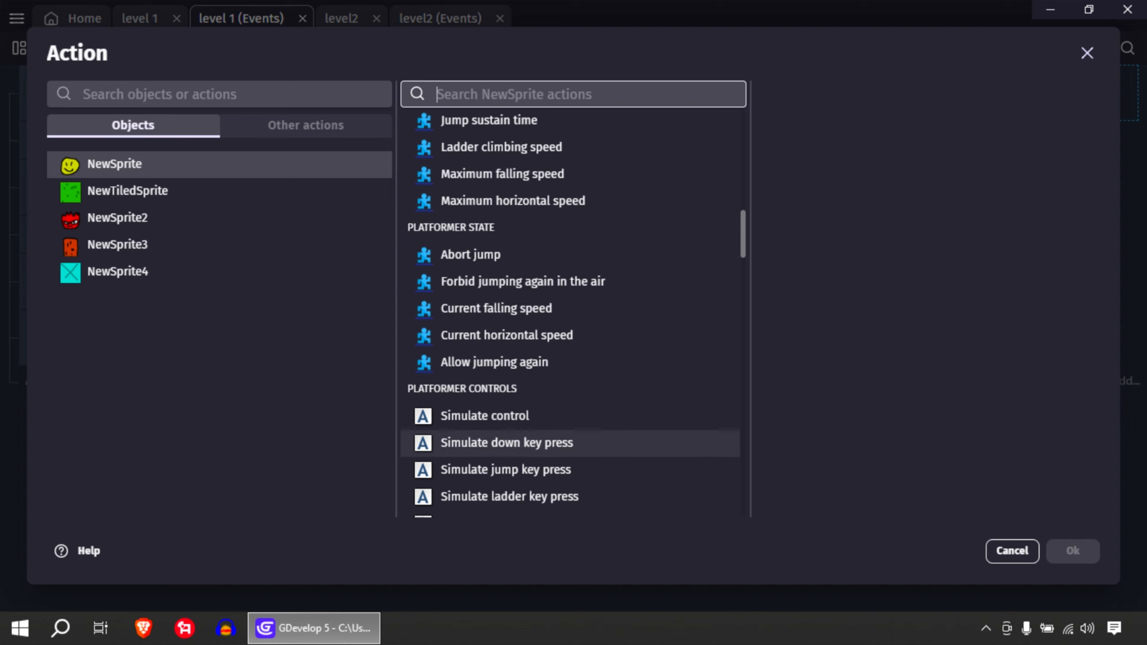
scroll(569, 363, "up", 3)
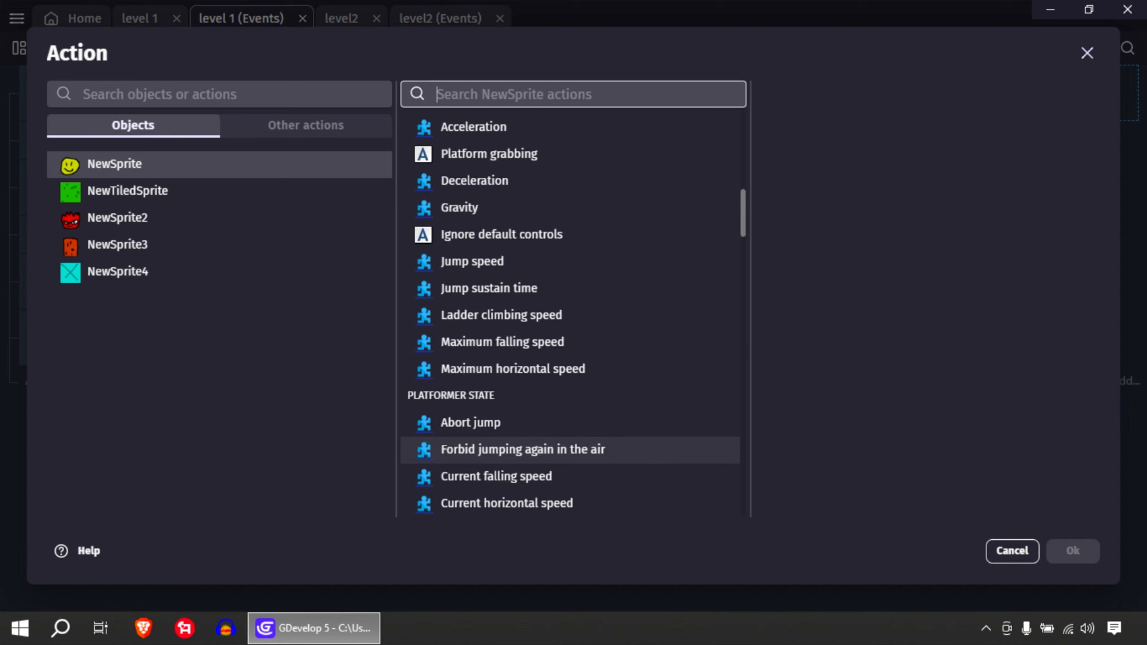
scroll(569, 343, "up", 3)
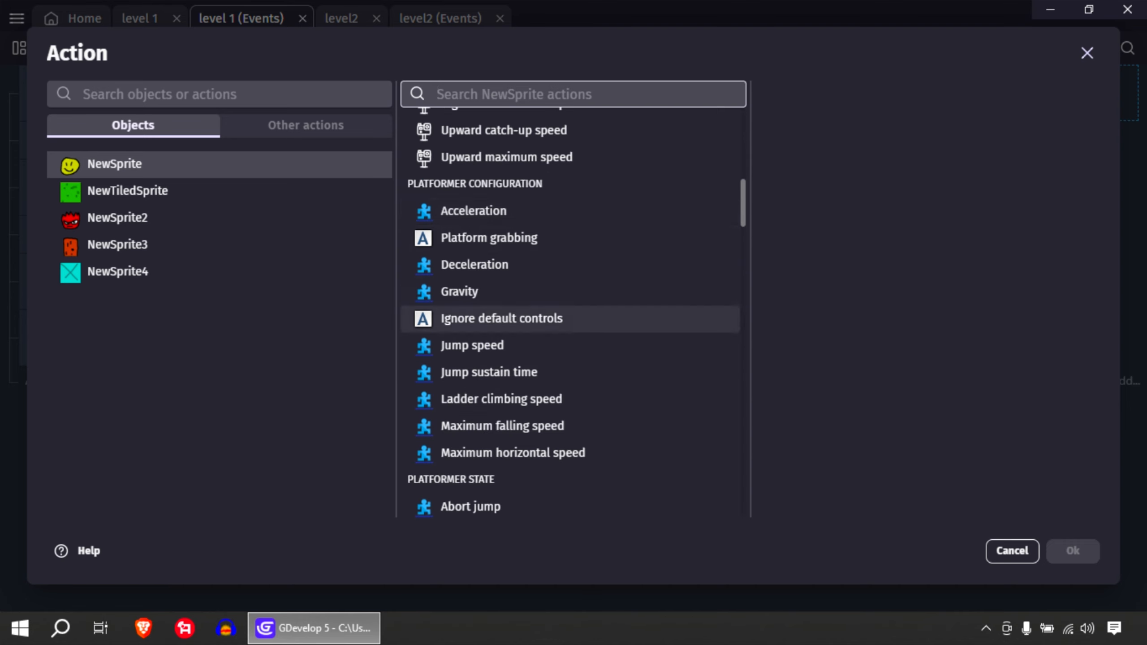
left_click(502, 318)
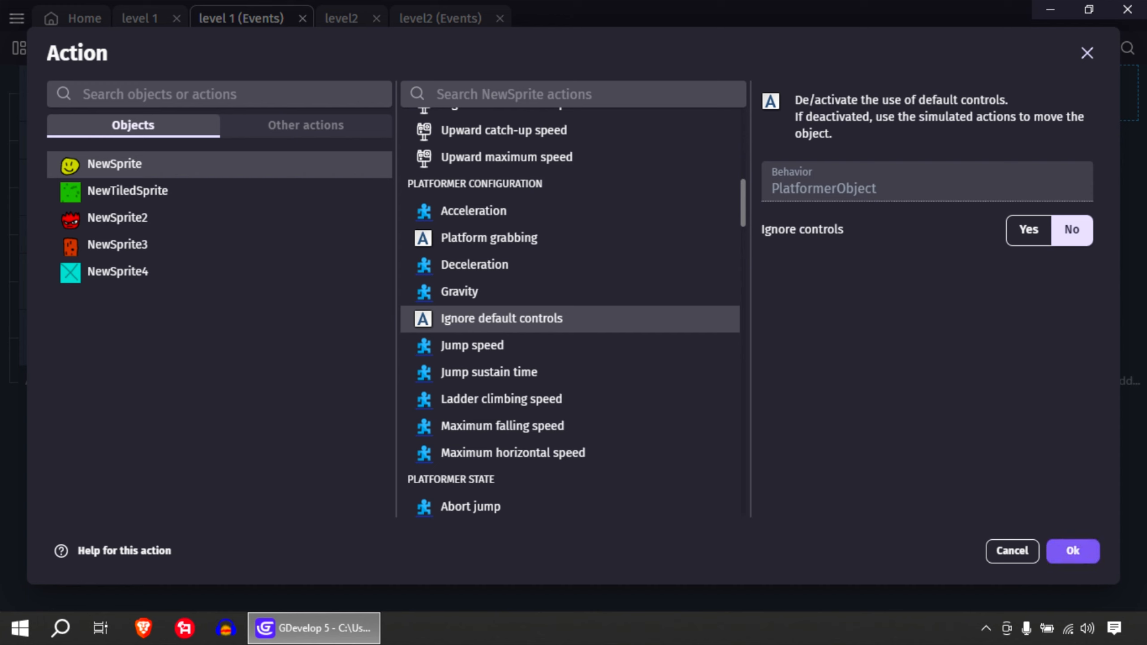
left_click(1028, 230)
left_click(1073, 550)
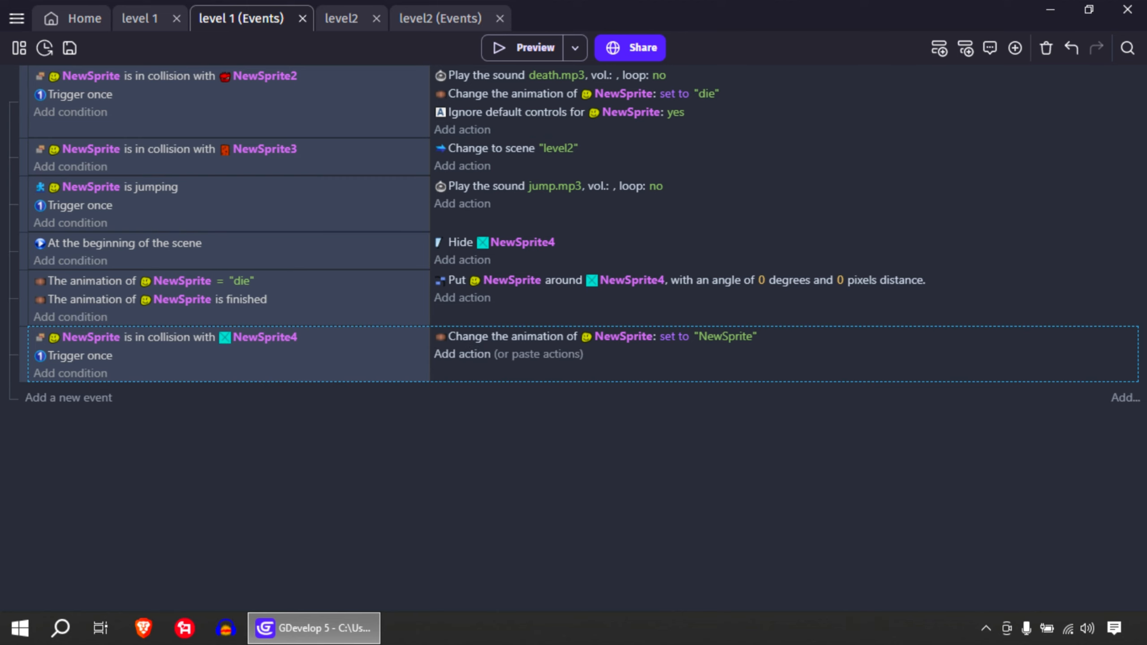
Step: Add an "Ignore default controls" action for NewSprite, set to no, to the NewSprite4 collision event
left_click(462, 354)
left_click(306, 125)
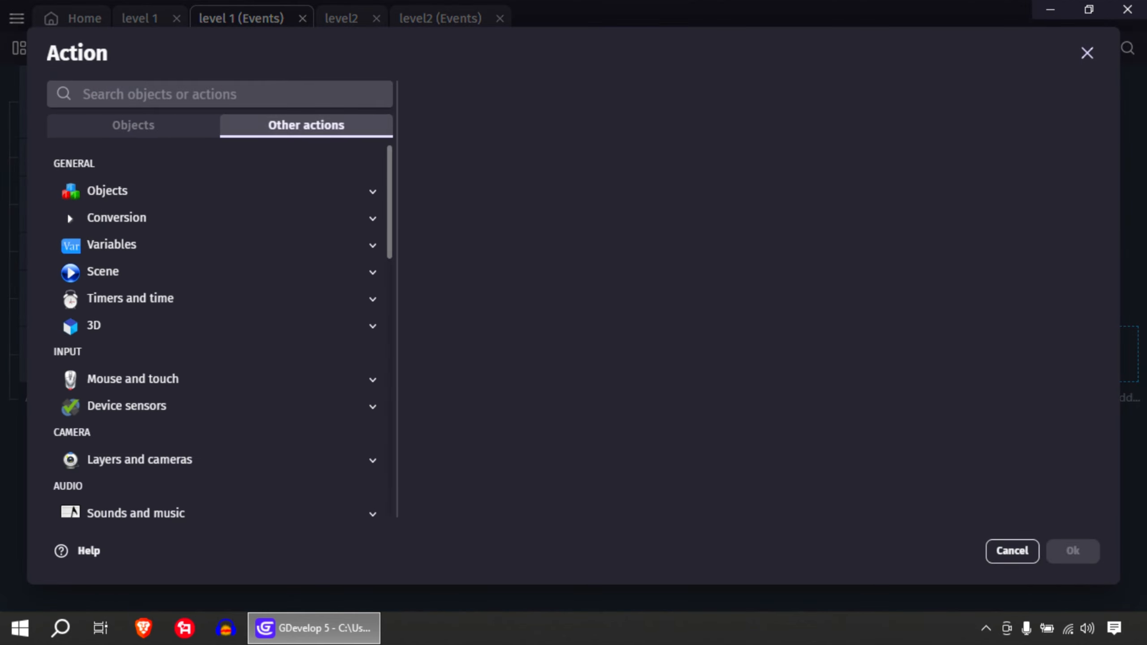
left_click(133, 125)
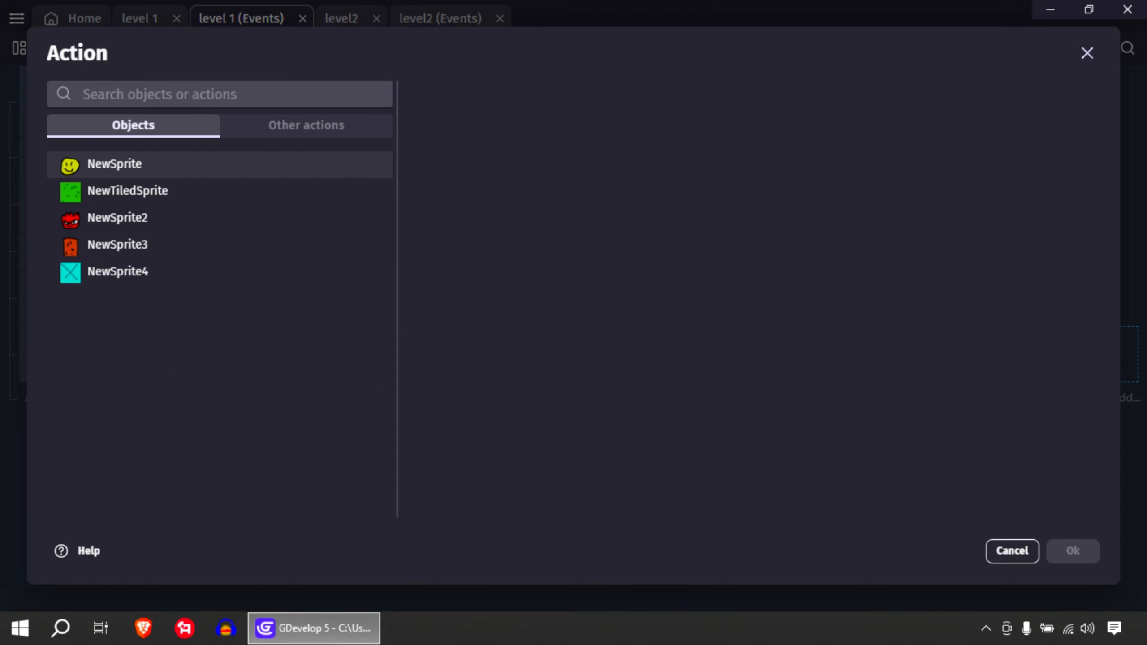
left_click(115, 164)
scroll(505, 316, "down", 15)
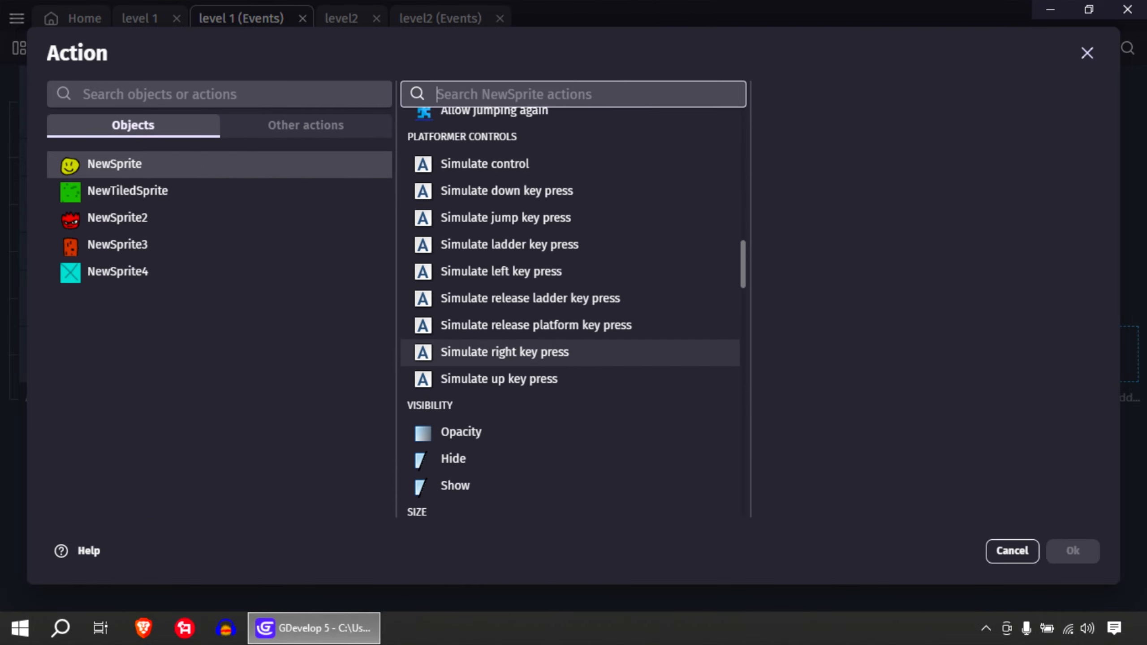
scroll(542, 406, "up", 3)
scroll(541, 452, "up", 3)
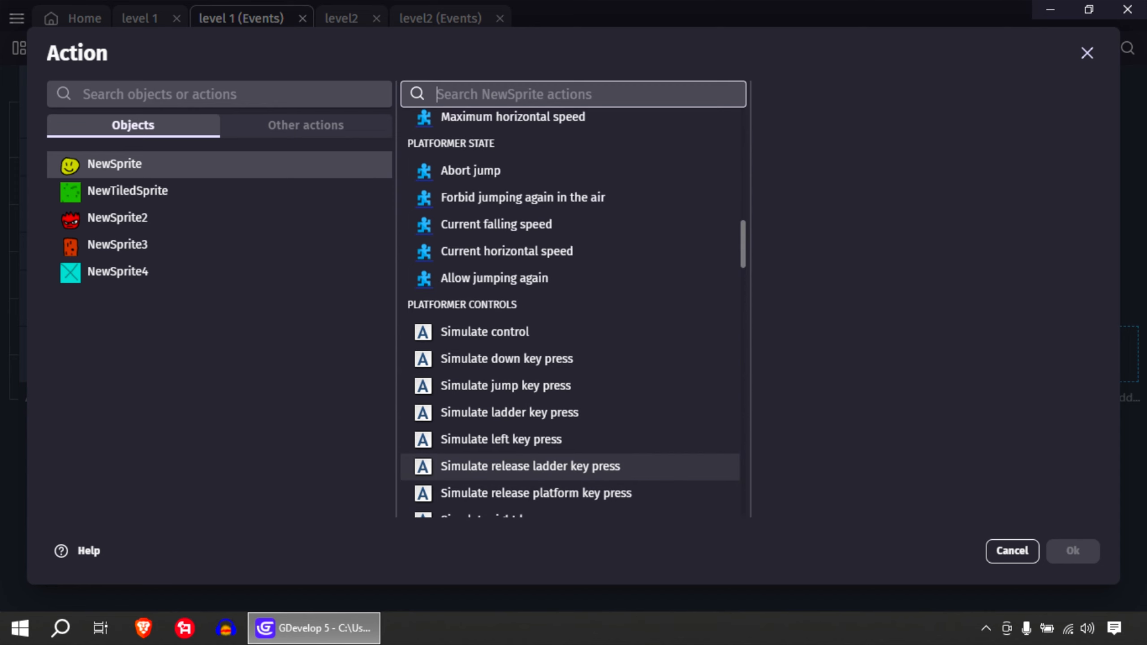
scroll(573, 312, "up", 3)
scroll(573, 312, "up", 3)
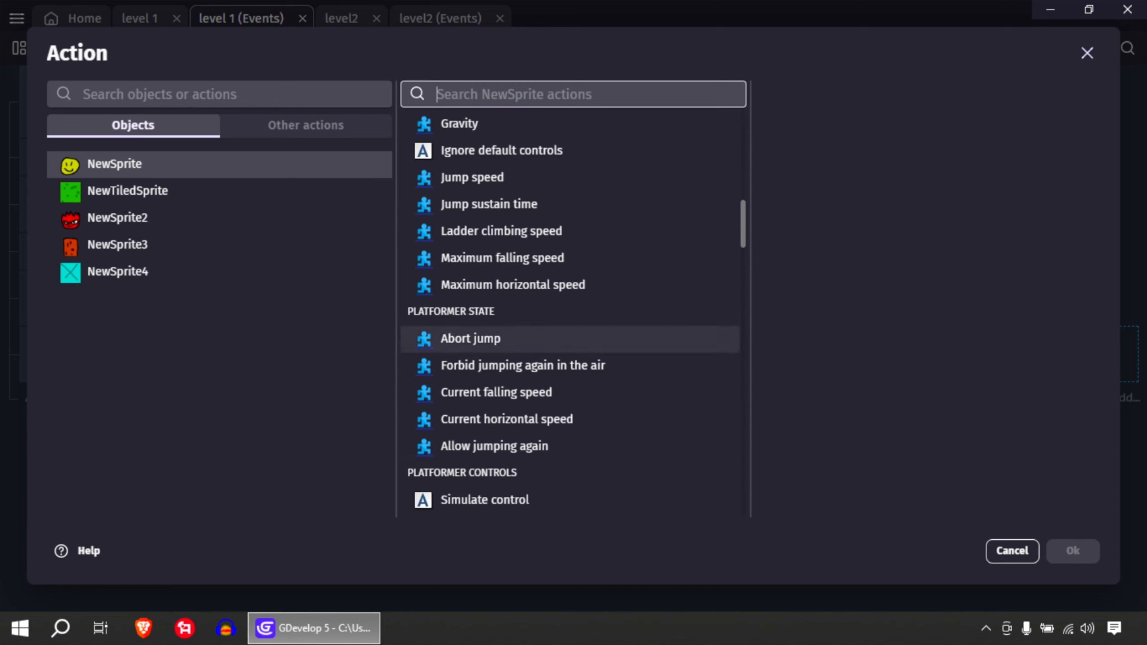
left_click(501, 150)
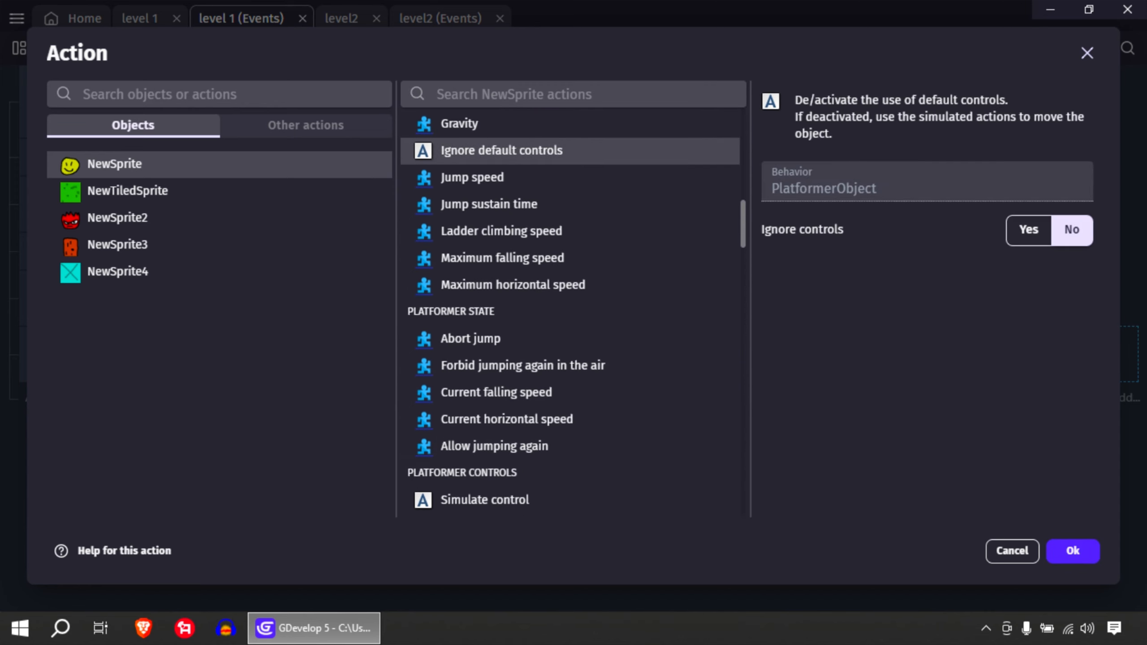
left_click(1072, 230)
left_click(1073, 551)
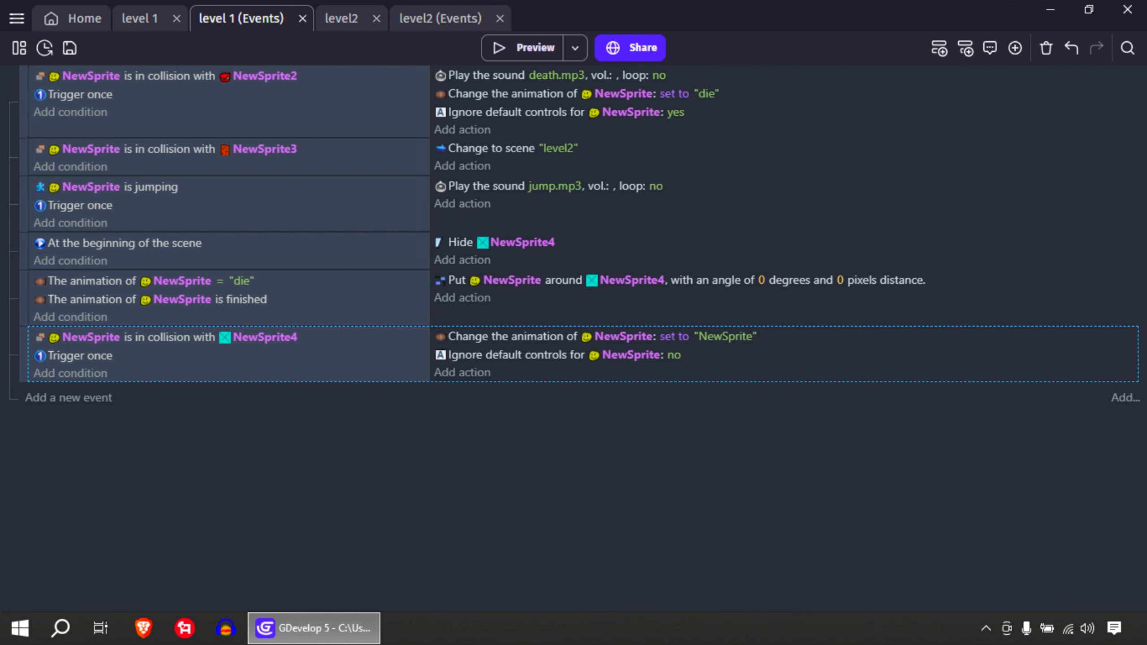
Step: Preview level 1, run and jump the player into and over the enemies to test control loss and respawning, and close the preview
left_click(526, 47)
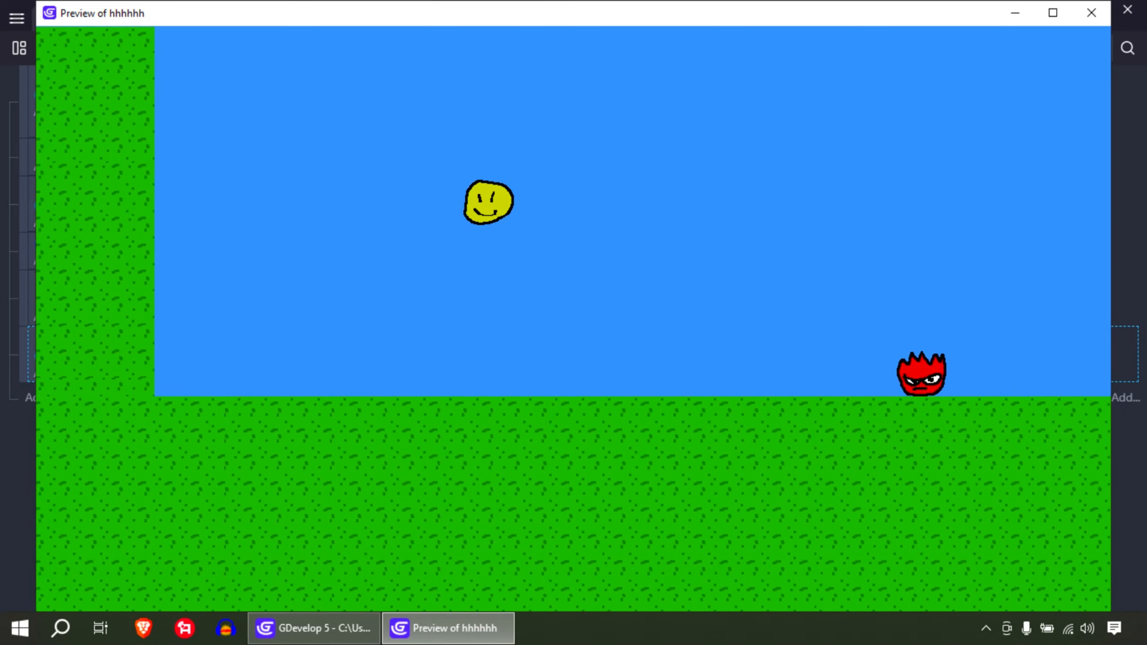
key("Right")
key("space")
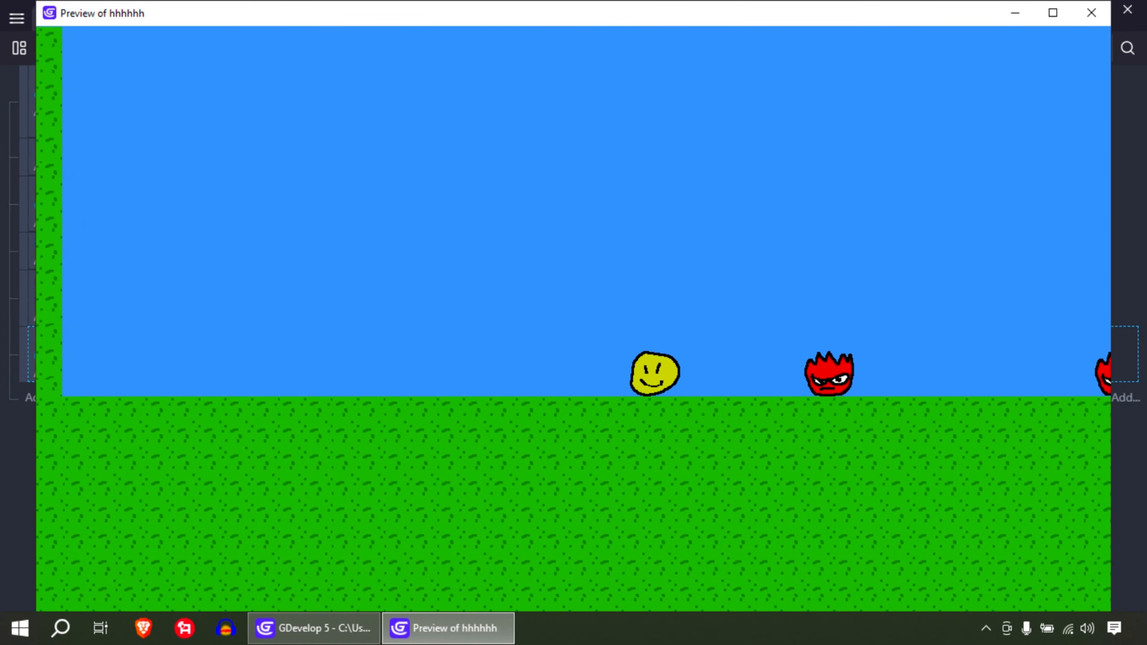
key("space")
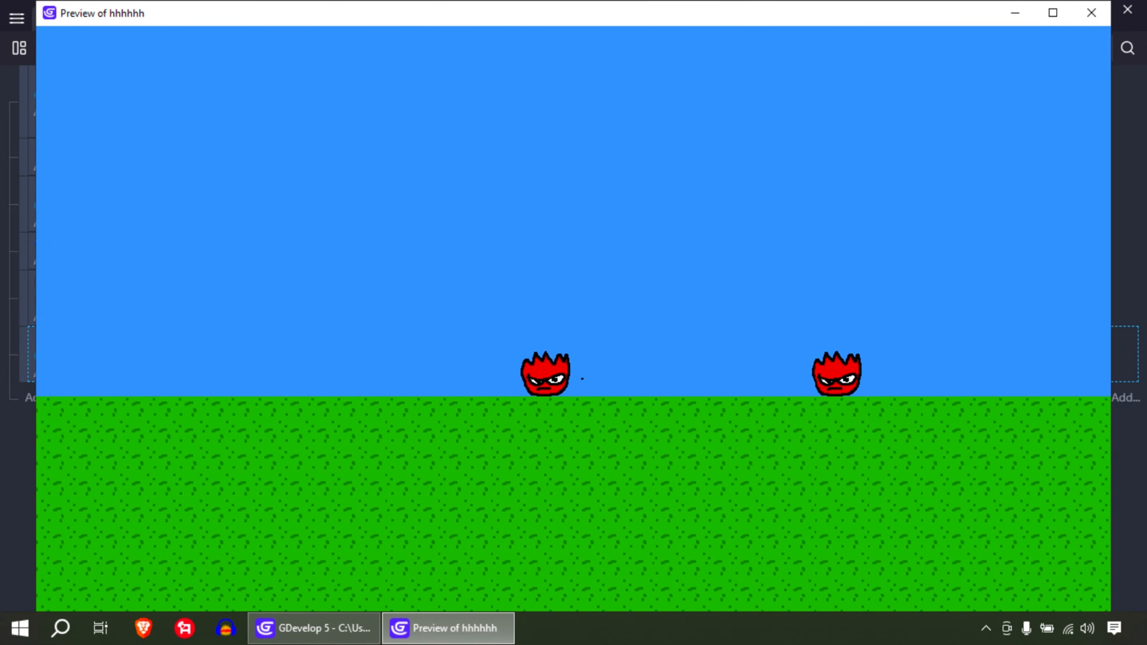
key("space")
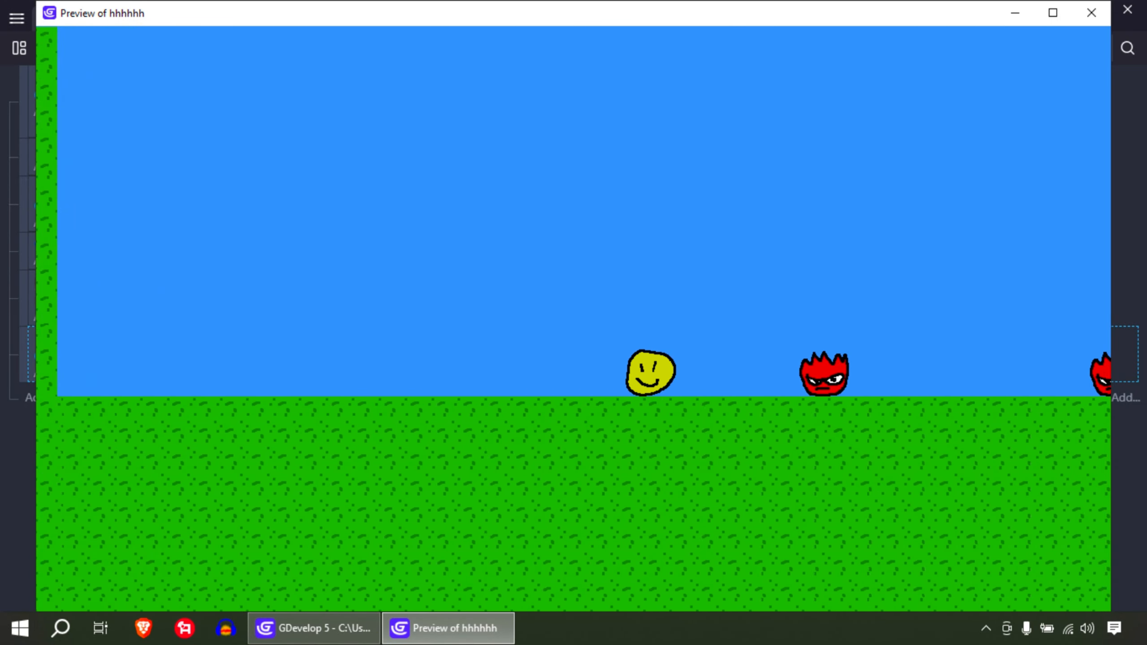
key("space")
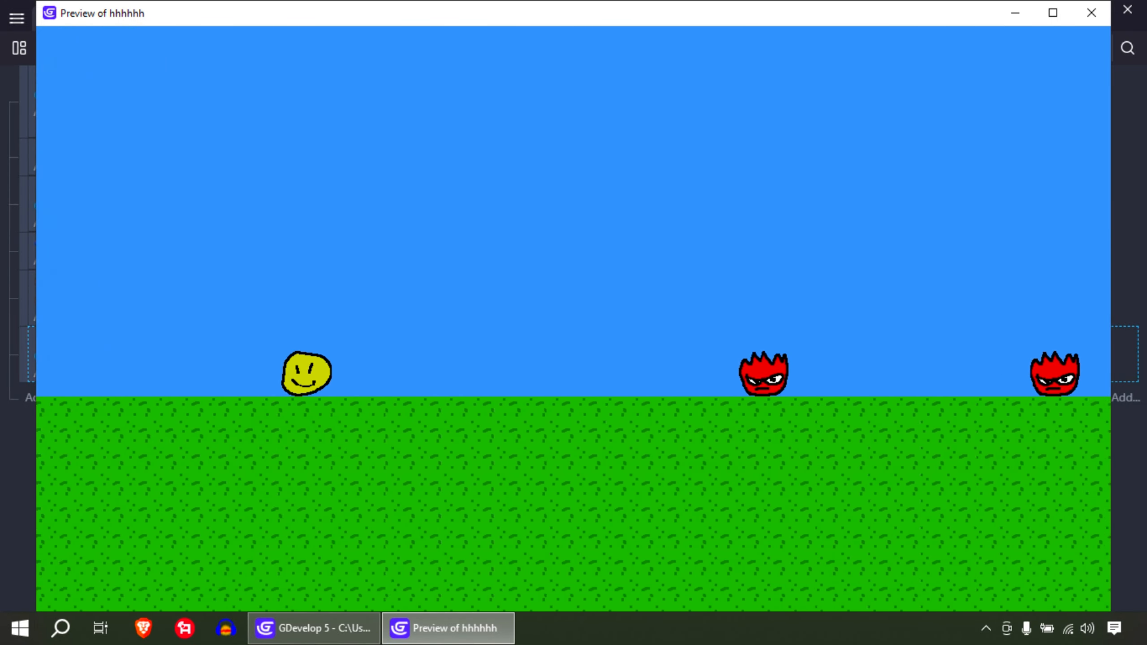
key("space")
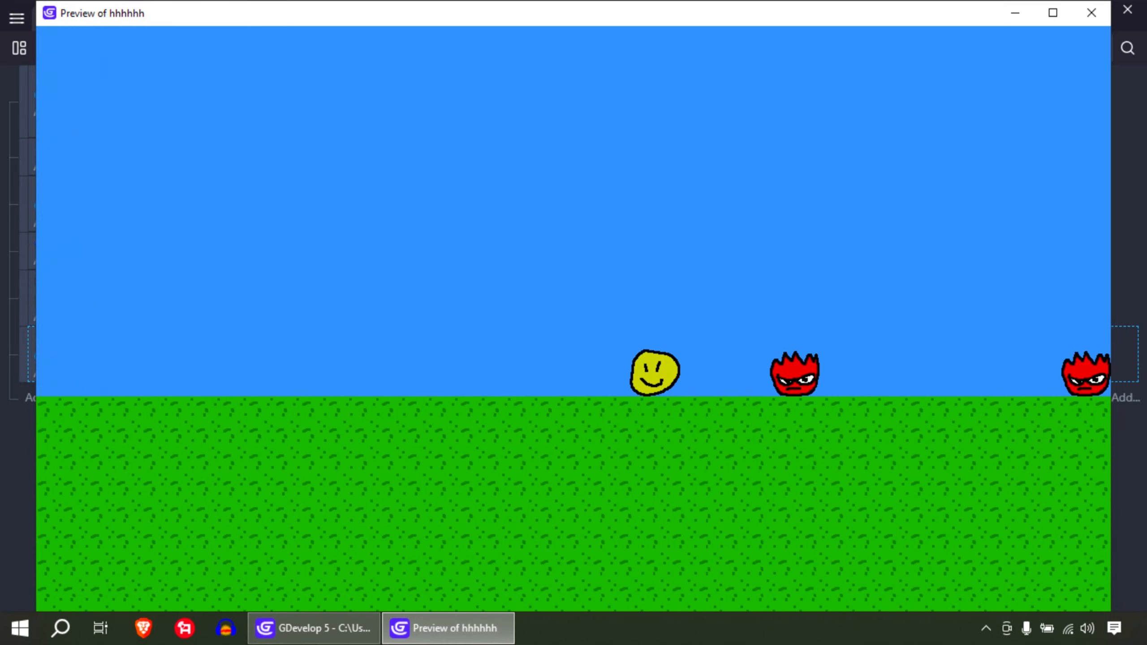
key("space")
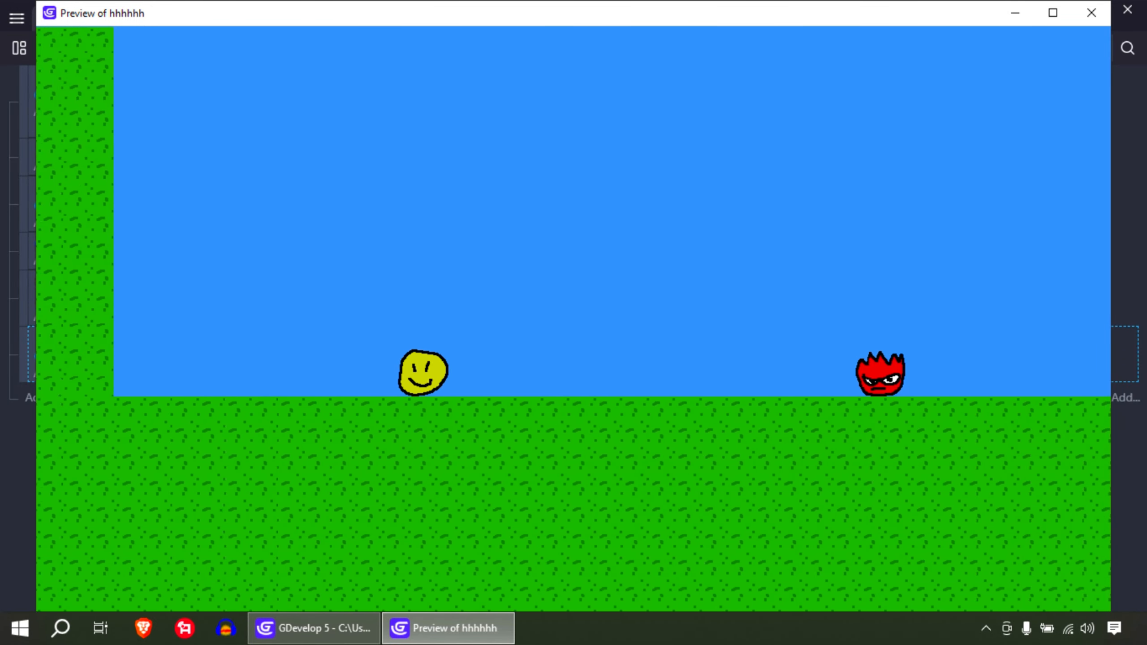
key("space")
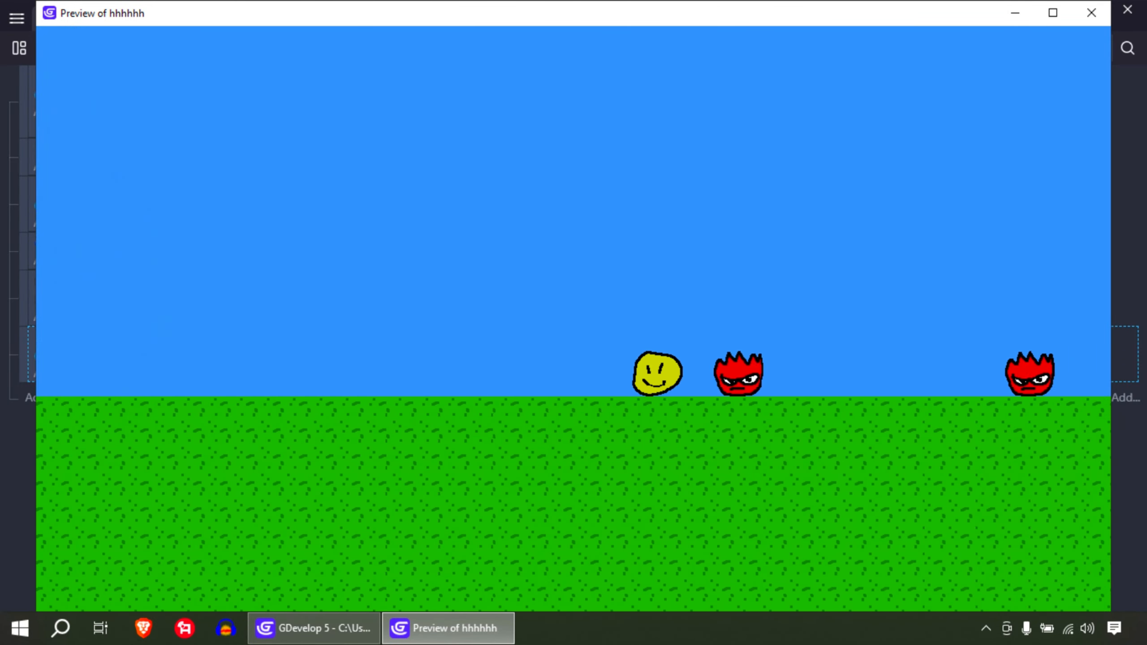
key("space")
key("space")
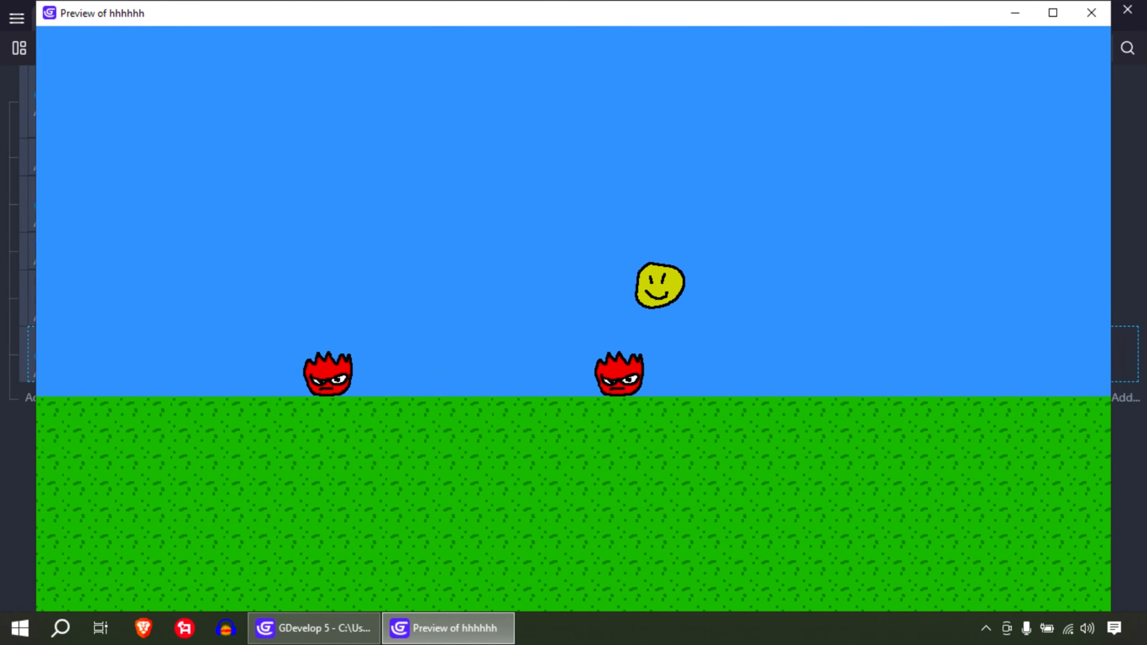
key("space")
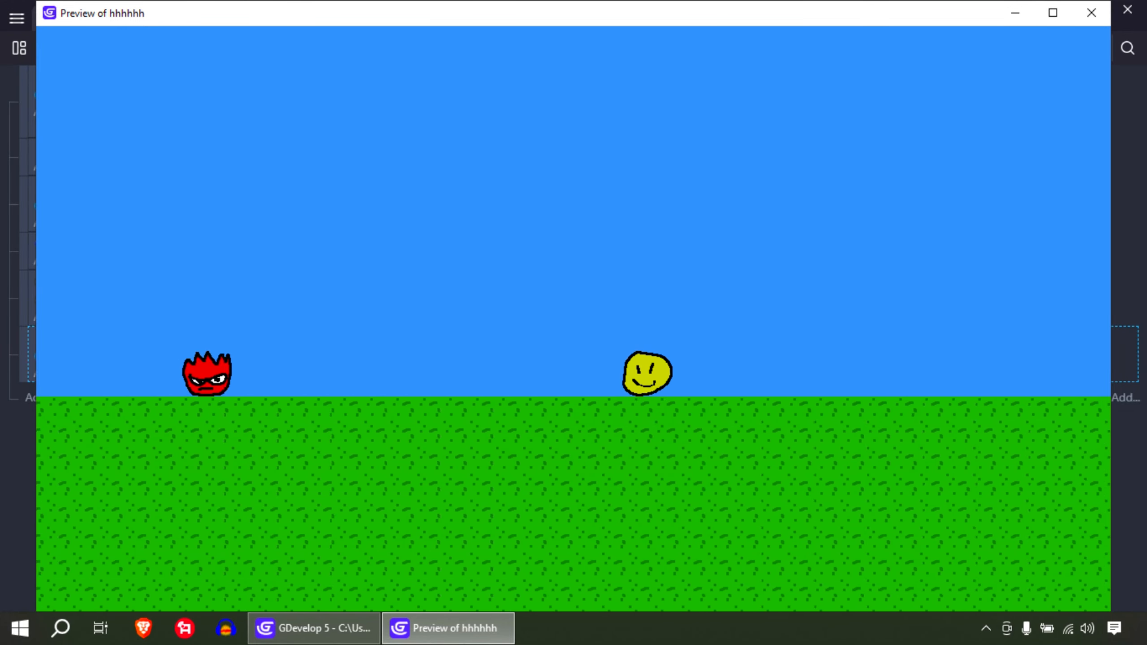
key("Left")
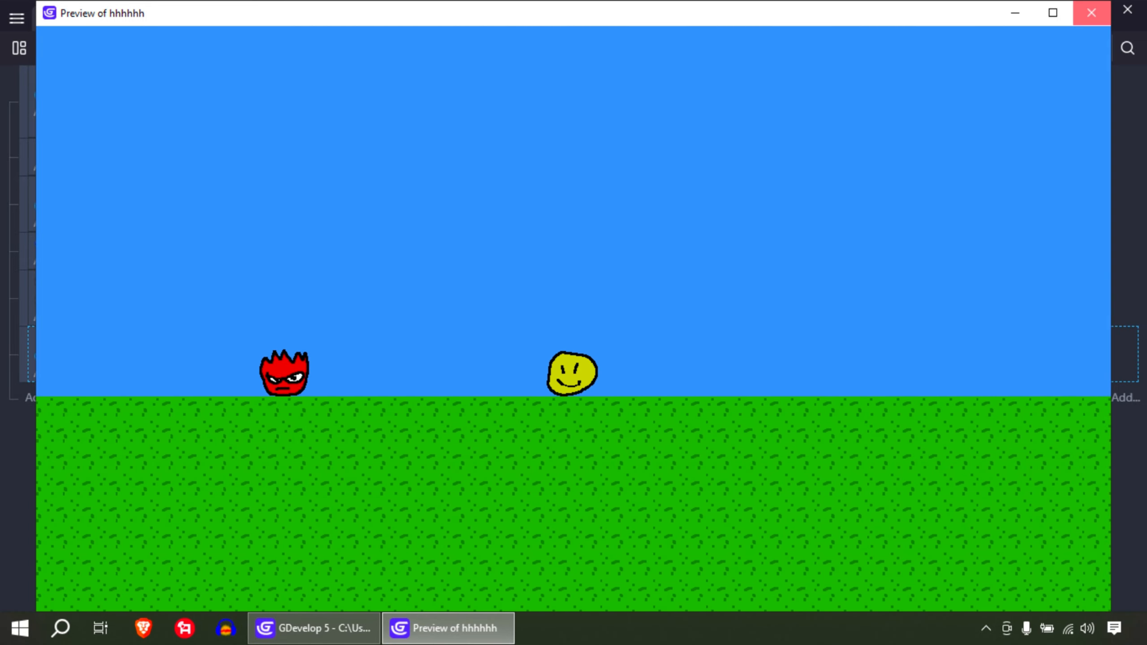
left_click(1091, 13)
Step: Open the collision mask settings of NewSprite from the level 1 scene and replace the automatic mask with a custom one
left_click(140, 18)
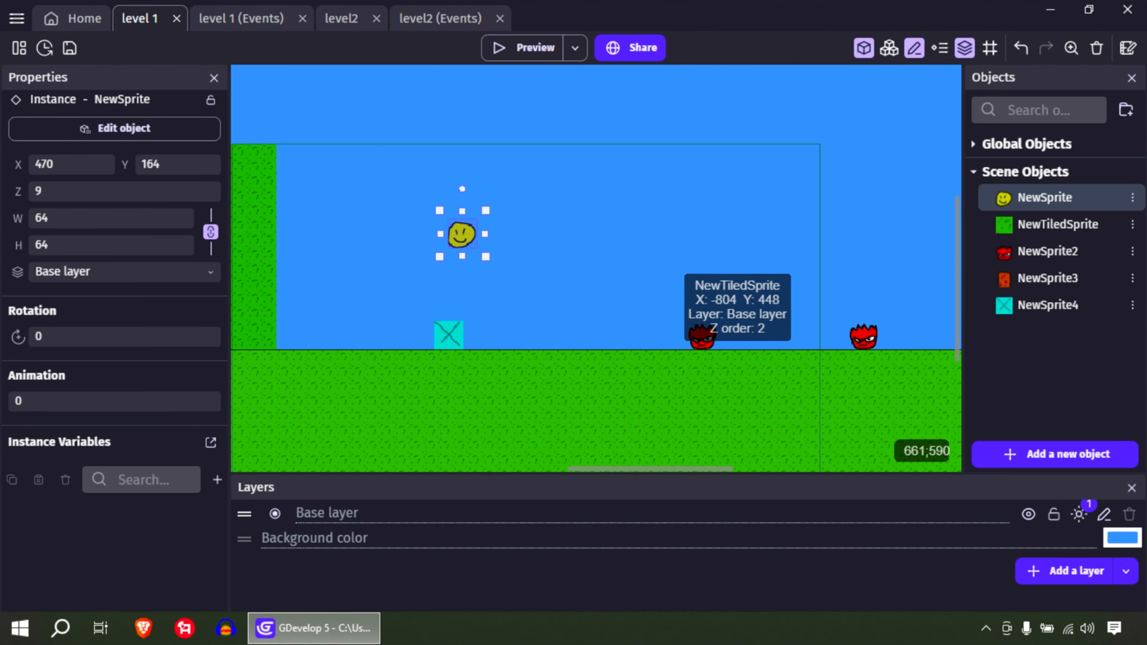
double_click(461, 234)
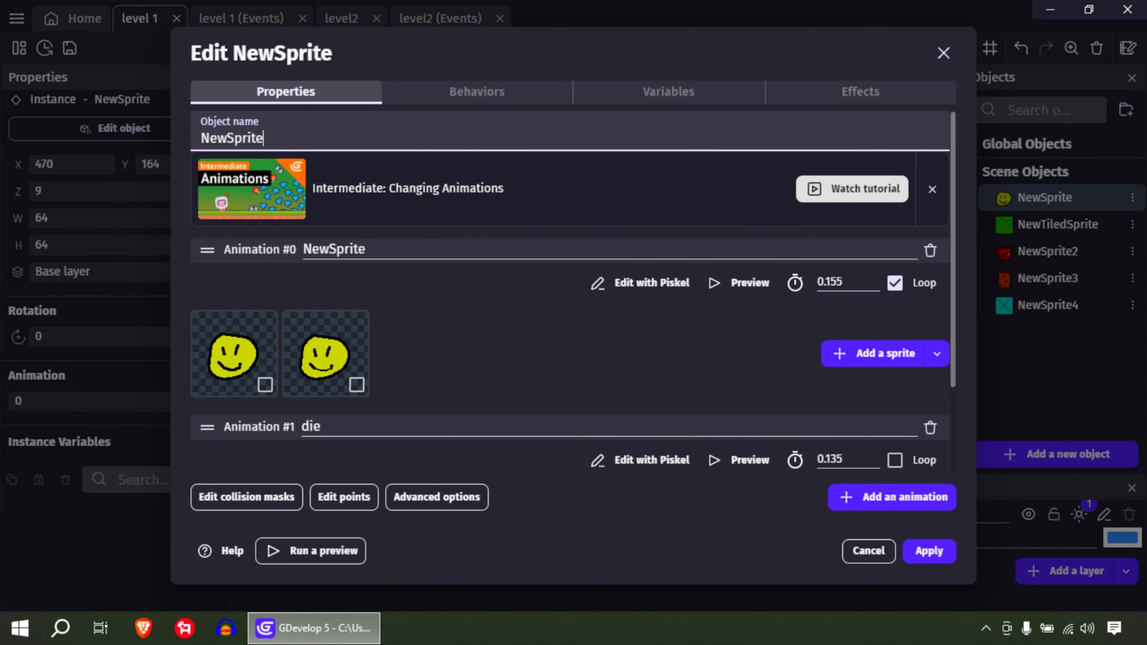
left_click(247, 497)
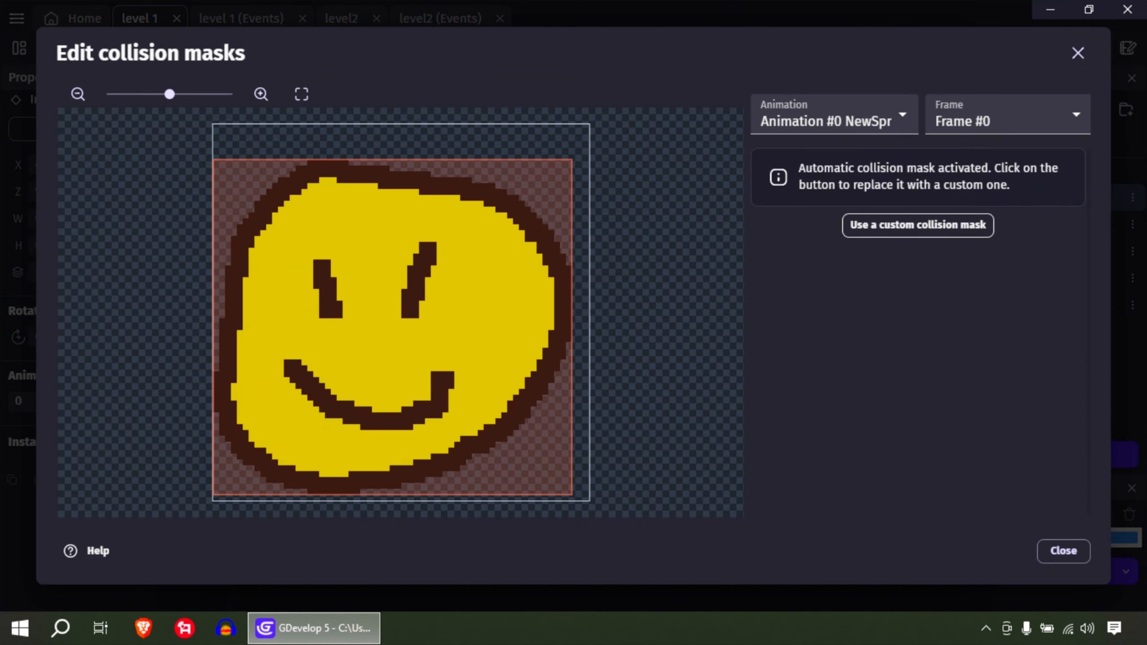
left_click(918, 225)
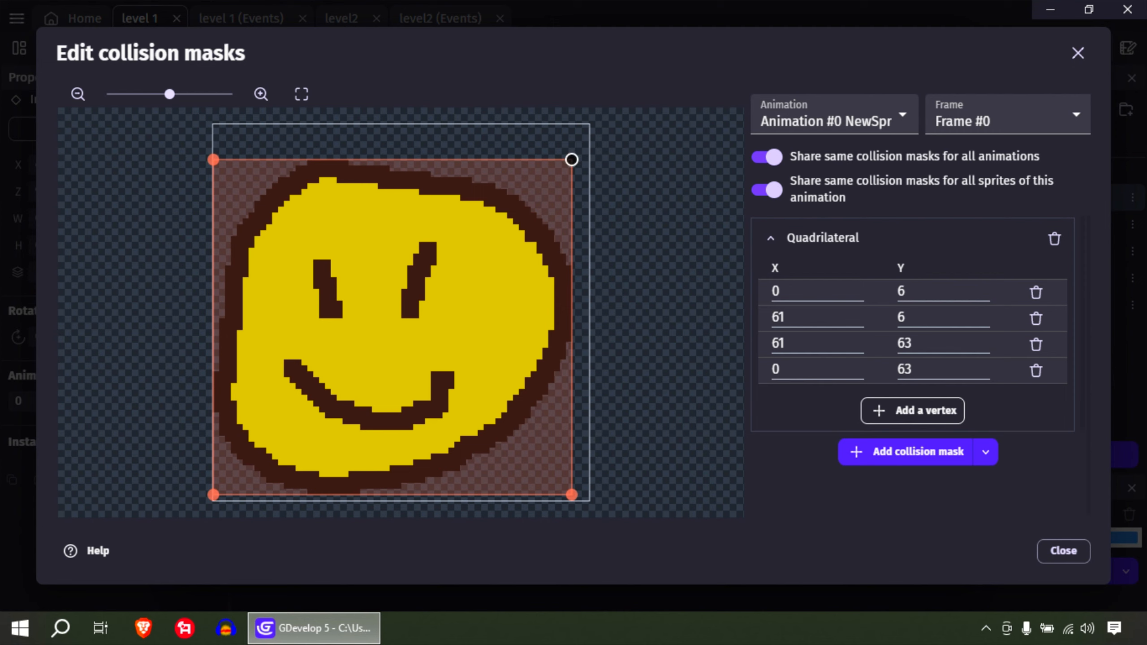
Step: Shrink NewSprite's collision mask to vertices at about (7, 14.5), (49, 14), (49.5, 62) and (6.5, 61), and apply the object changes
left_click_drag(572, 495, 495, 450)
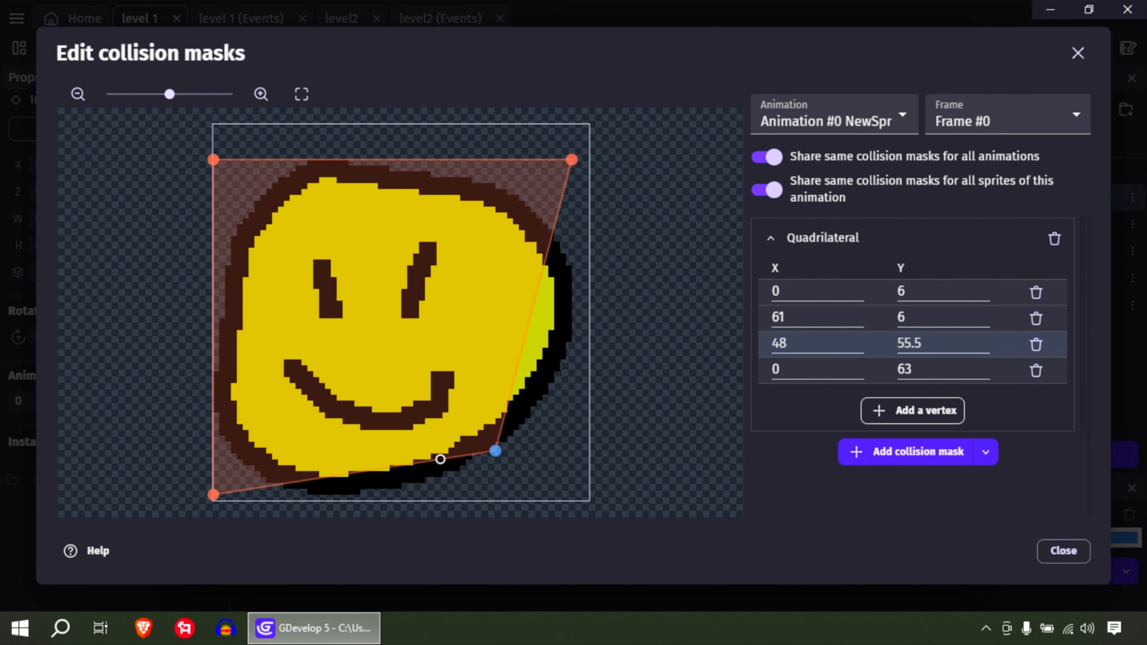
left_click_drag(213, 495, 251, 482)
left_click_drag(496, 450, 452, 486)
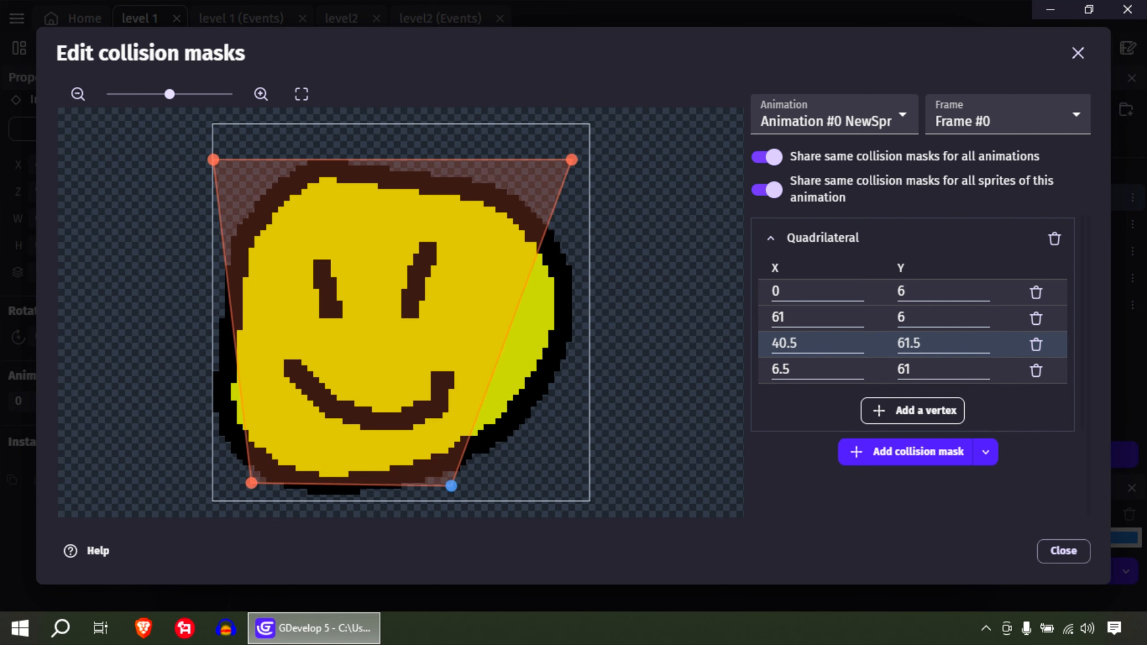
left_click_drag(251, 178, 266, 200)
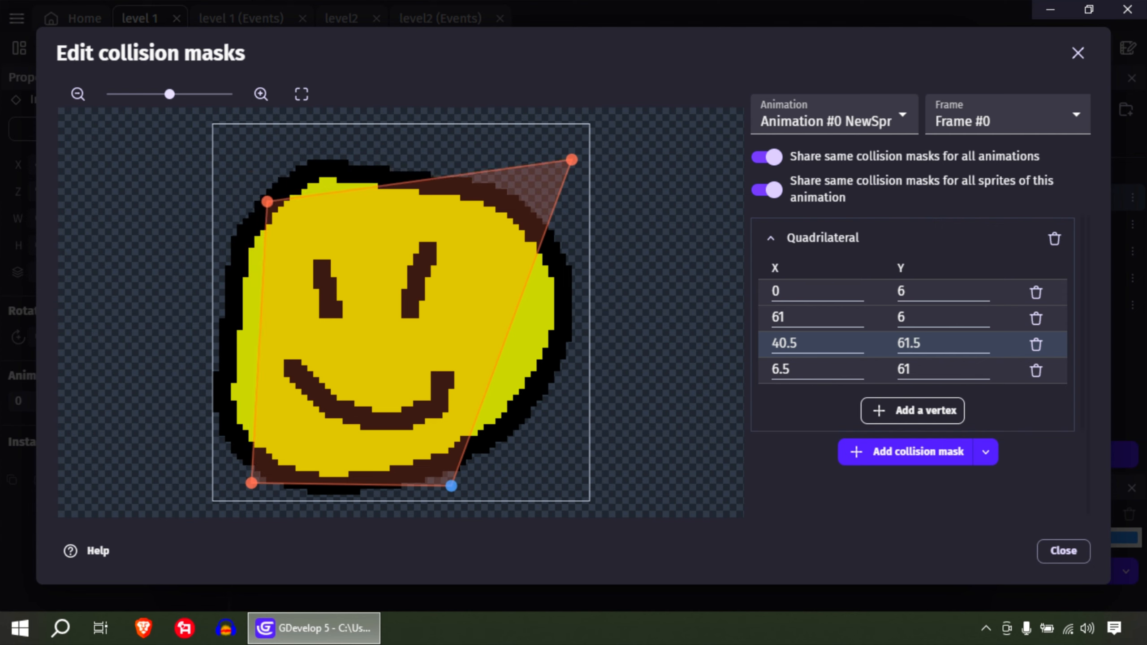
left_click_drag(572, 159, 457, 204)
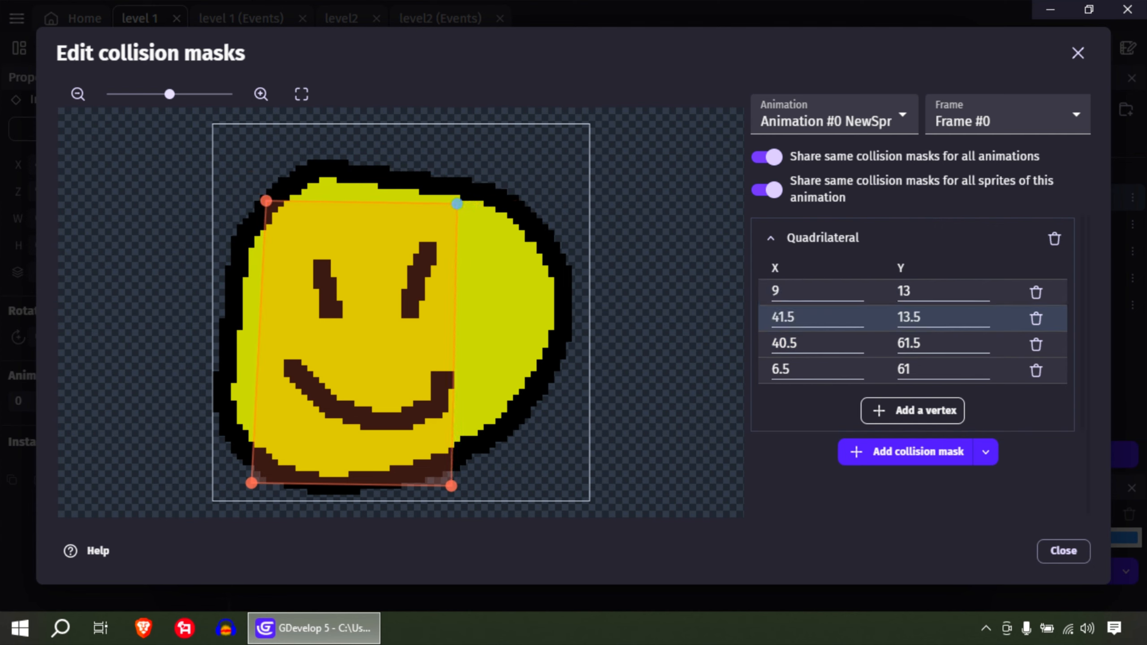
left_click_drag(266, 200, 254, 209)
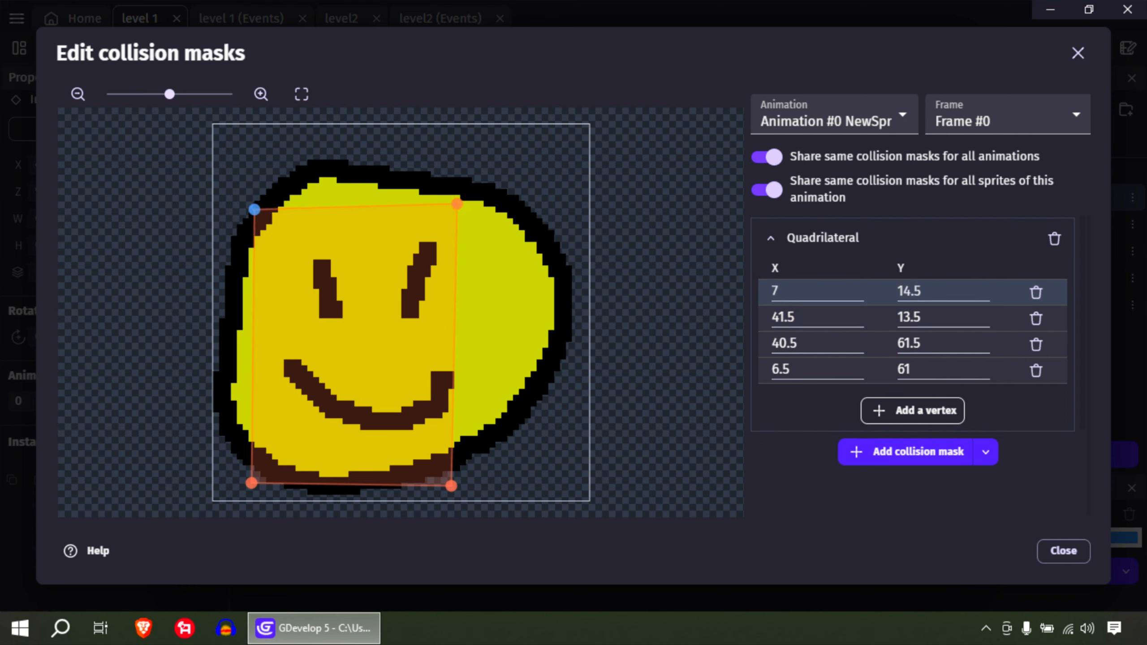
left_click_drag(452, 486, 504, 488)
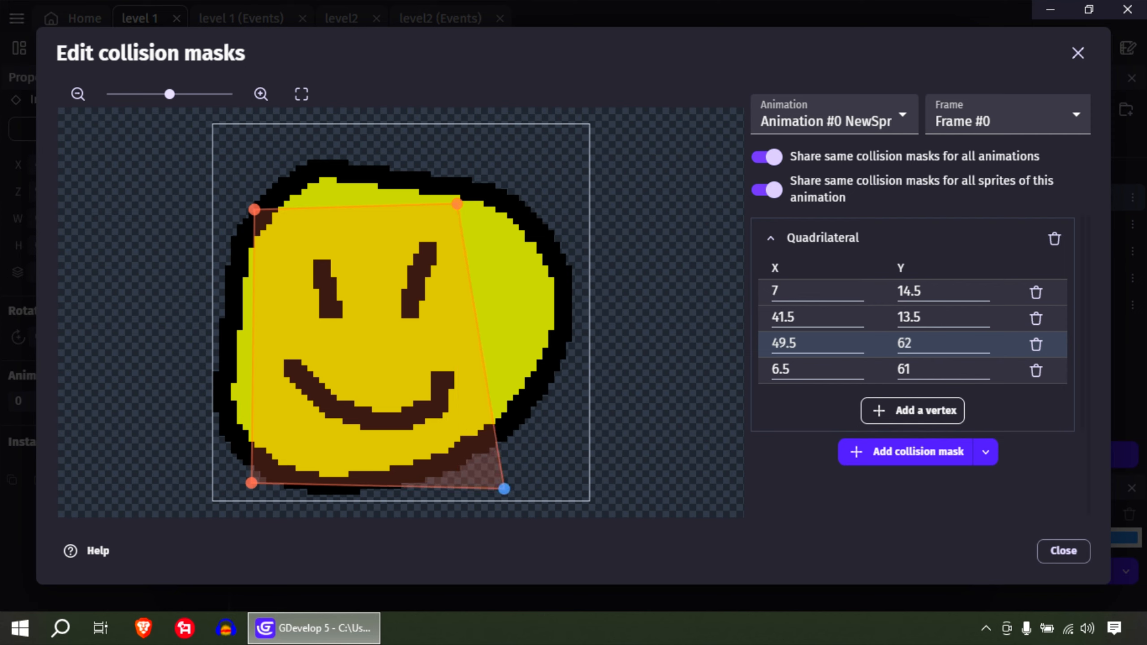
left_click_drag(457, 204, 503, 208)
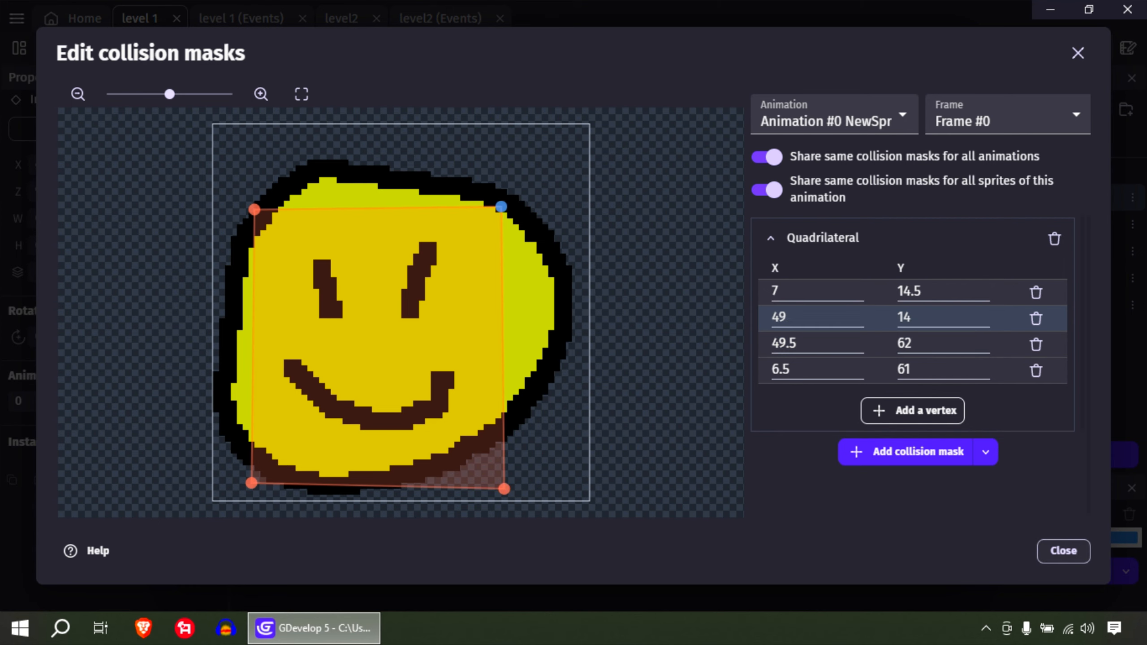
left_click(1064, 551)
left_click(928, 551)
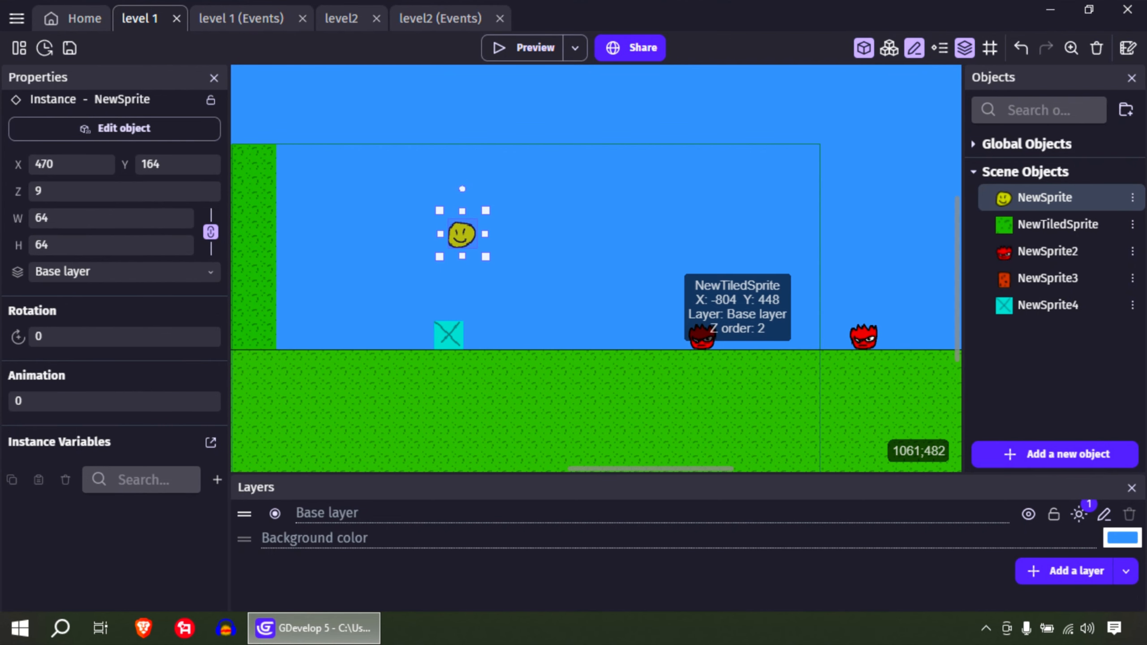
Step: Give NewSprite2 a custom collision mask with vertices at about (9, 18), (59, 16.5), (51.5, 61.5) and (15, 62), and apply the object changes
double_click(699, 334)
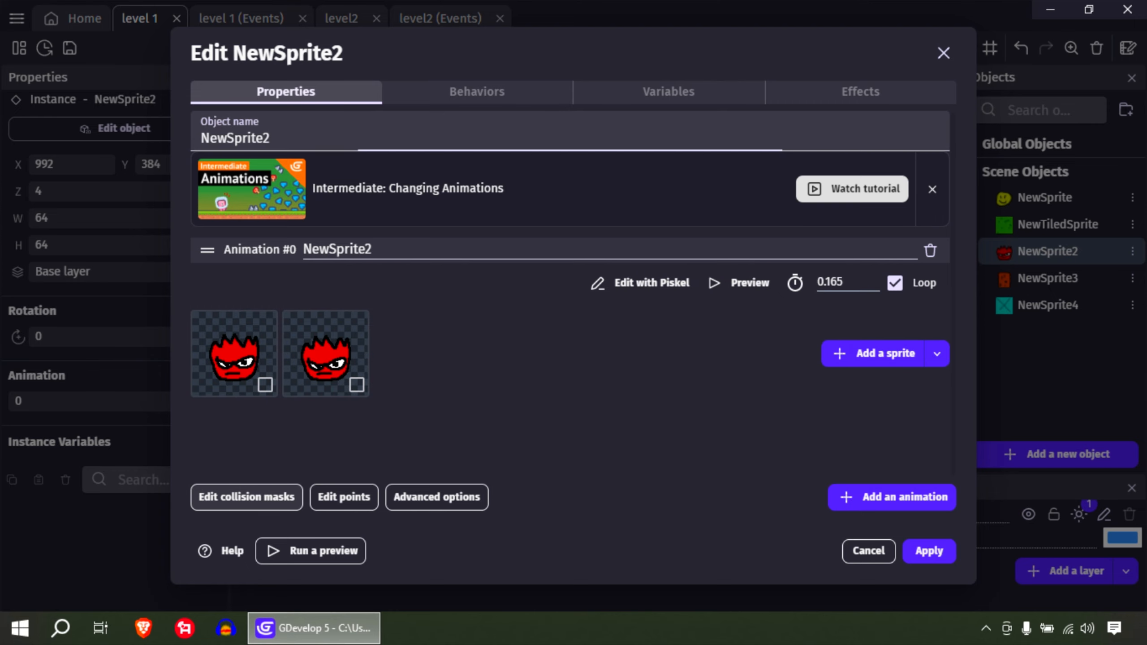
left_click(246, 496)
left_click(918, 224)
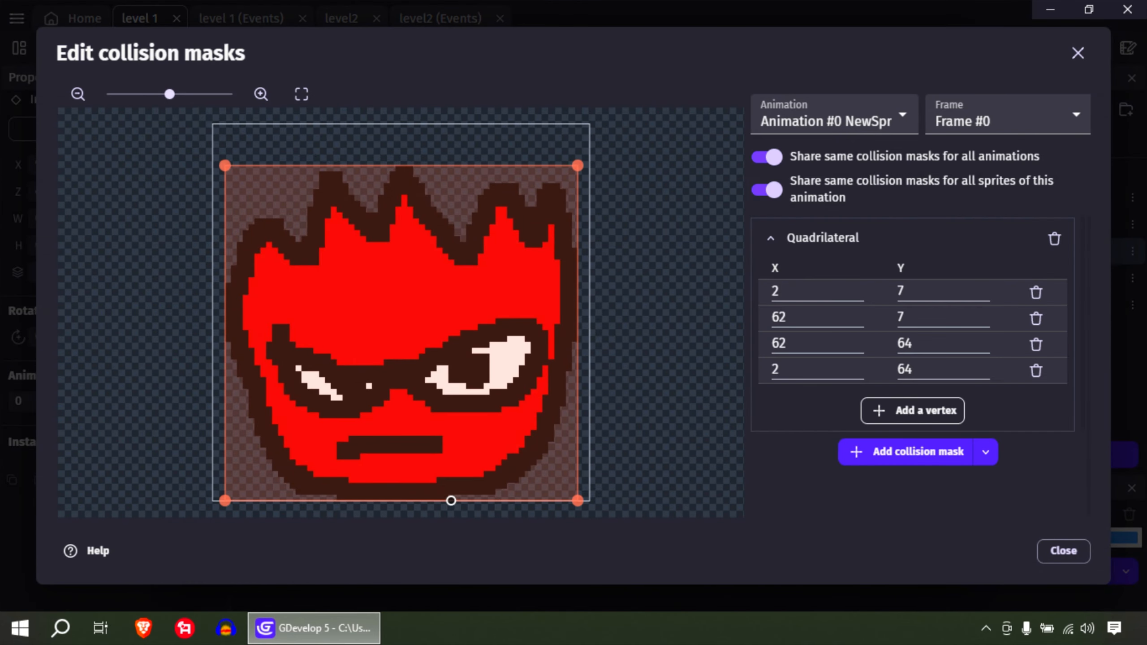
left_click_drag(225, 500, 301, 488)
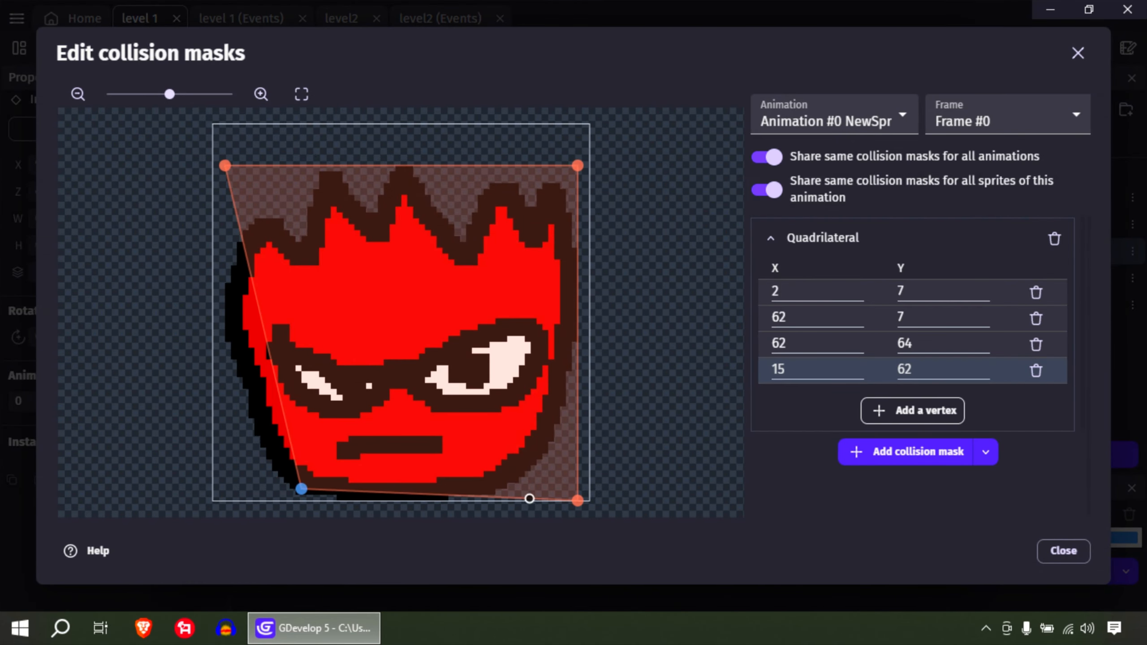
left_click_drag(578, 500, 515, 486)
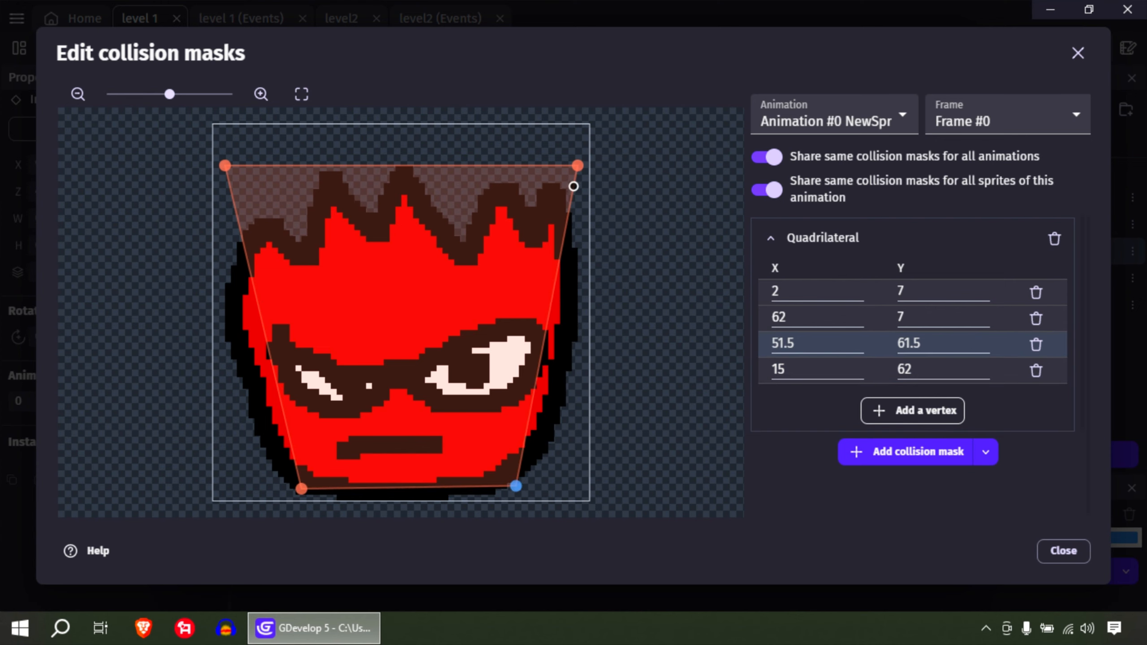
left_click_drag(577, 166, 560, 221)
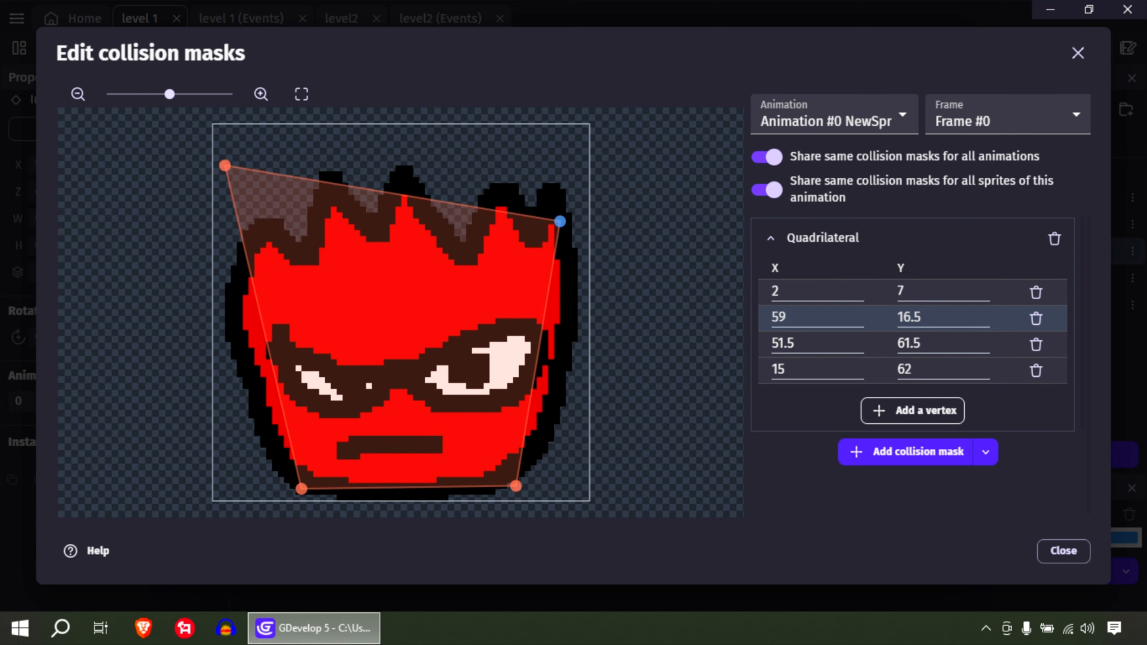
left_click_drag(224, 165, 266, 231)
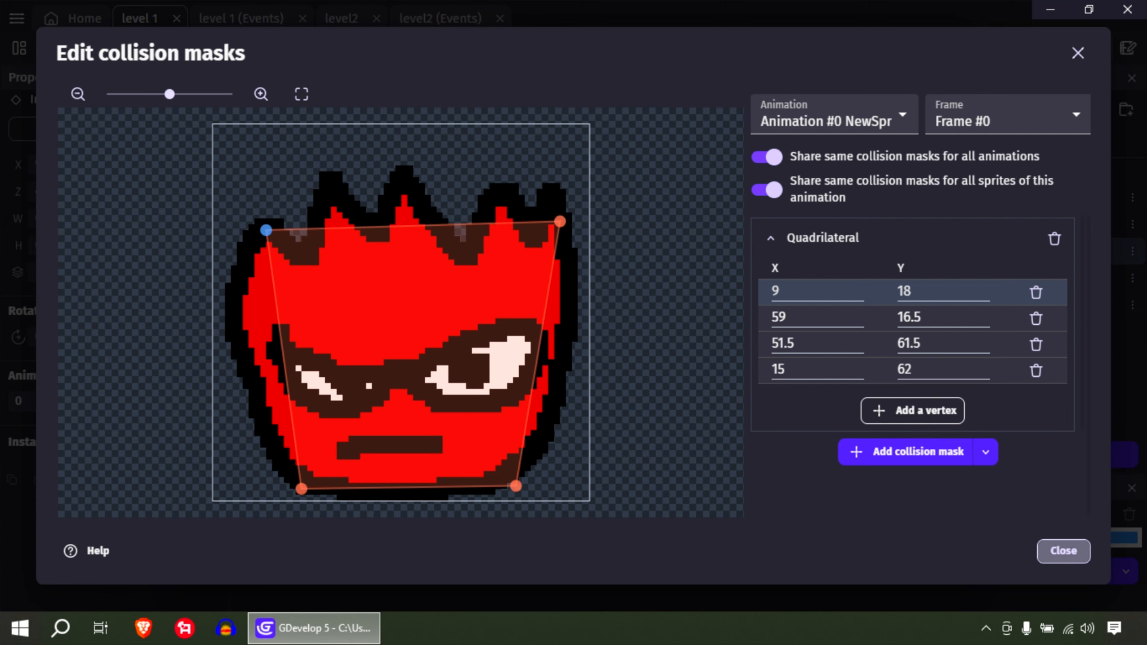
left_click(1064, 551)
left_click(929, 551)
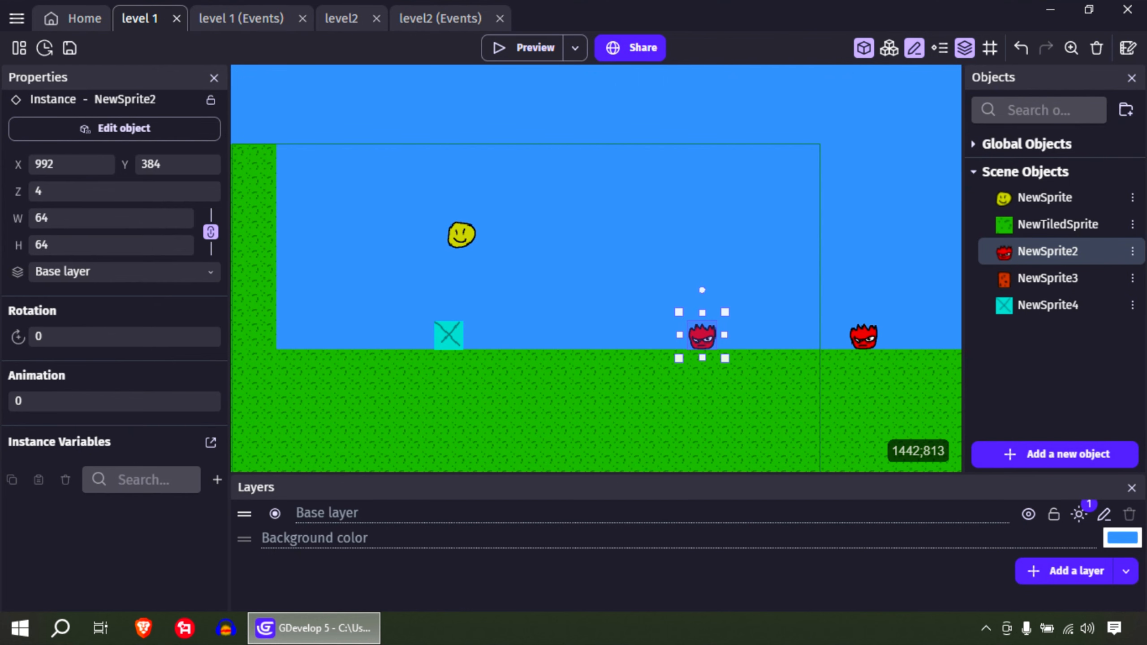
Step: Preview level 1 maximized, jump the player repeatedly over and near the enemies to test the tighter collision masks, and close the preview
left_click(524, 48)
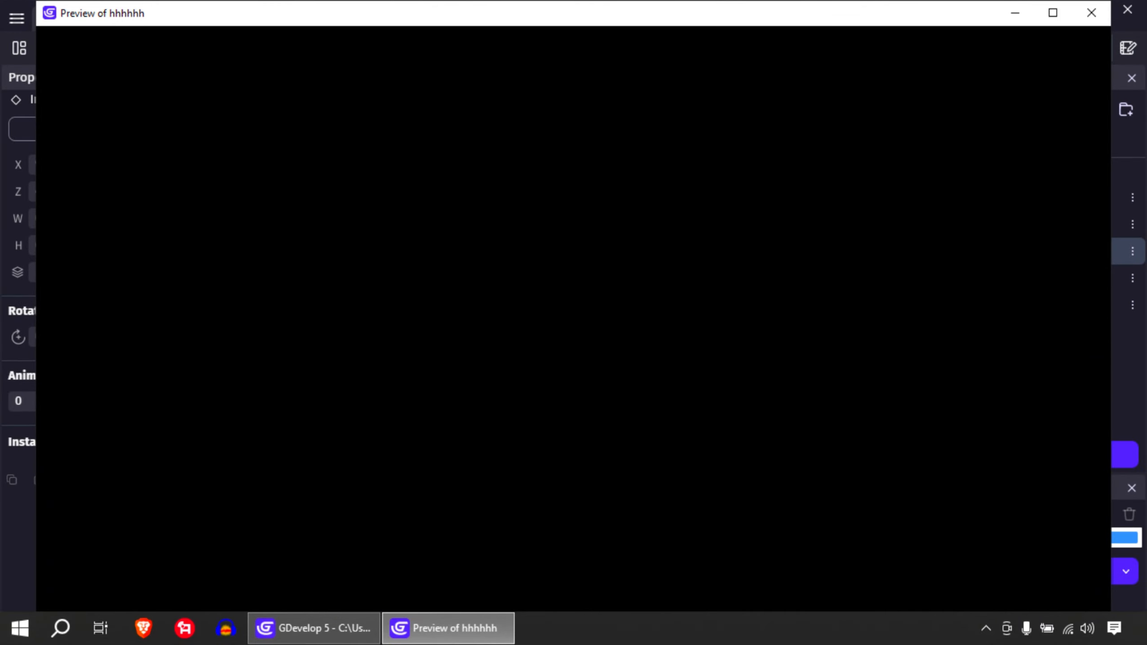
left_click(1052, 12)
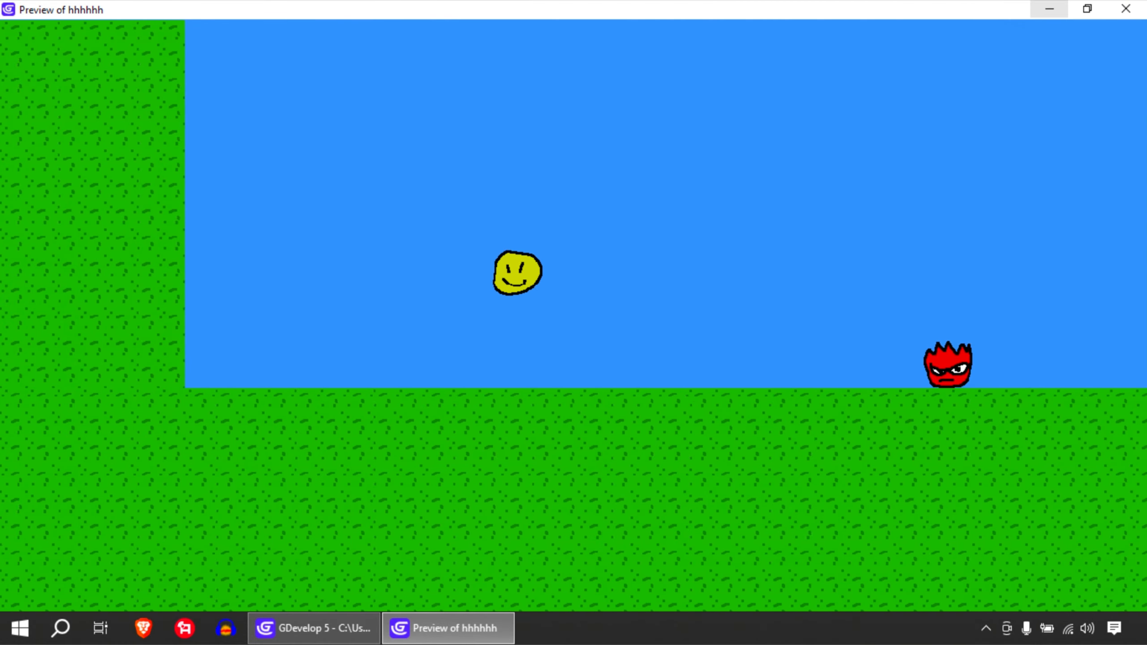
key("Right")
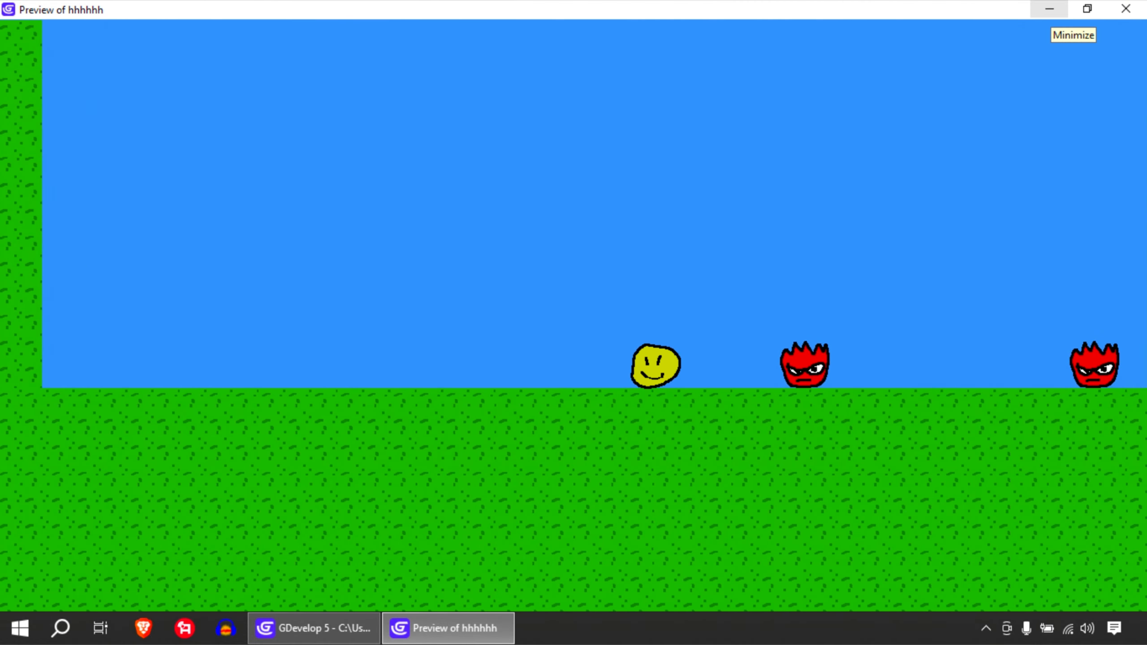
key("space")
key("Right")
key("space")
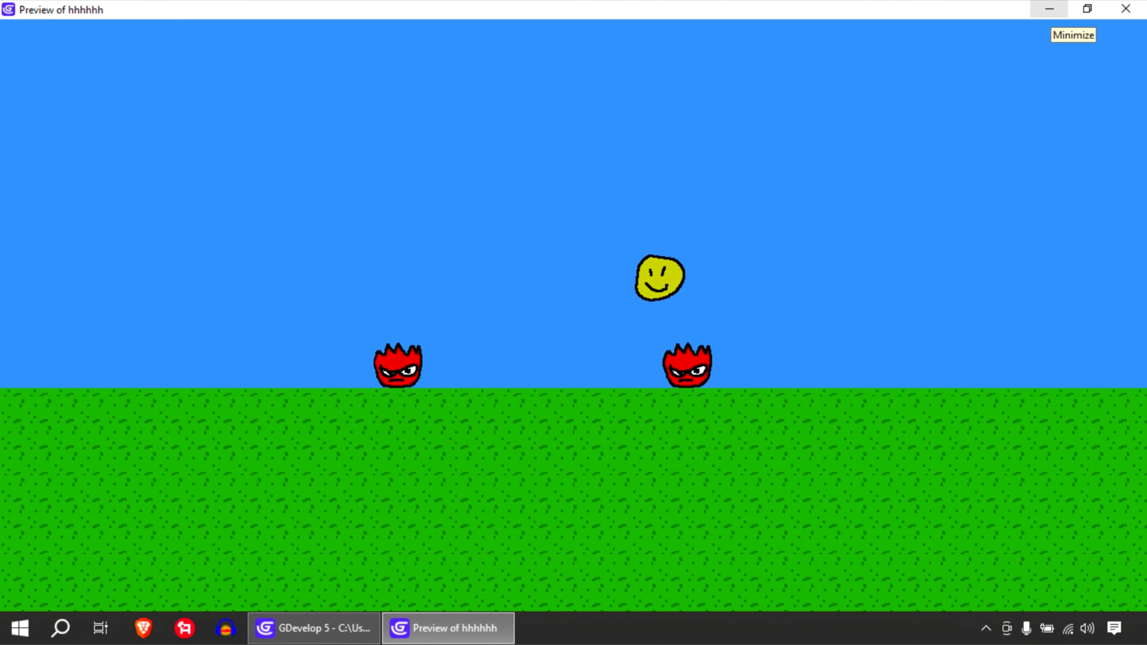
key("Left")
key("space")
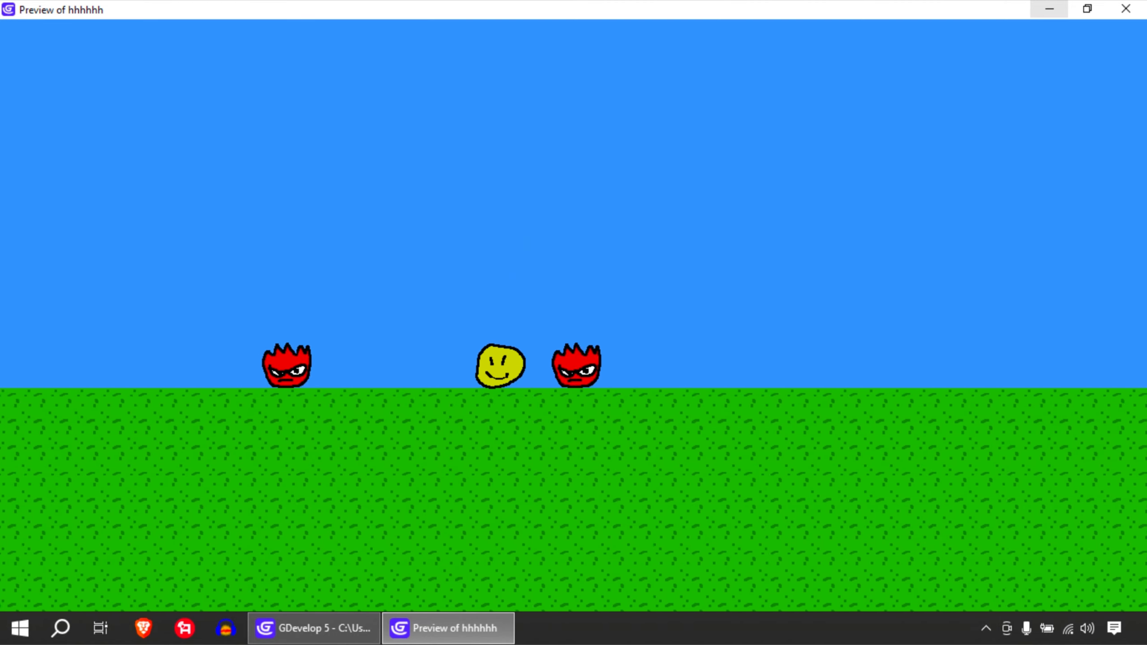
key("Right")
key("space")
key("Left")
key("space")
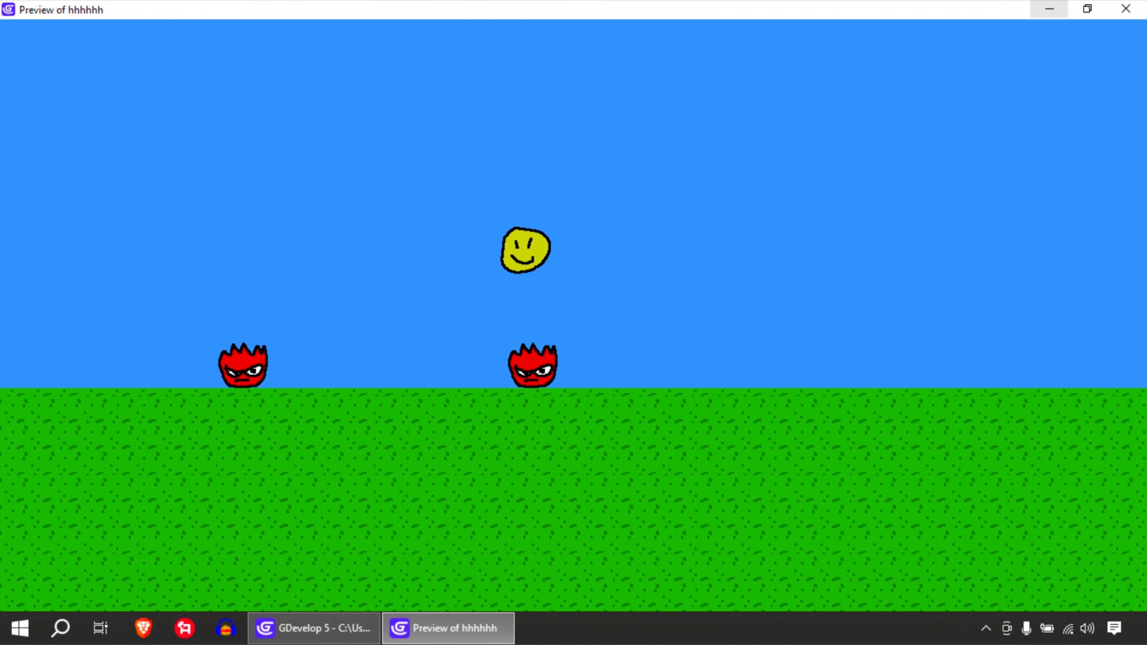
key("Right")
key("space")
key("Left")
key("space")
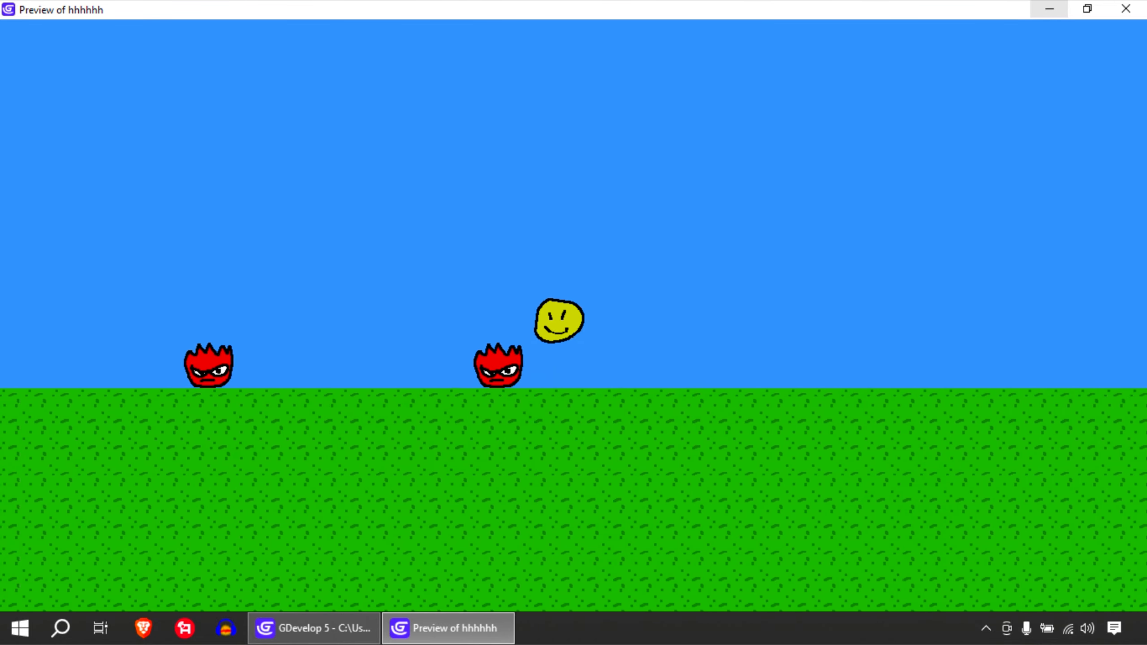
key("Right")
key("space")
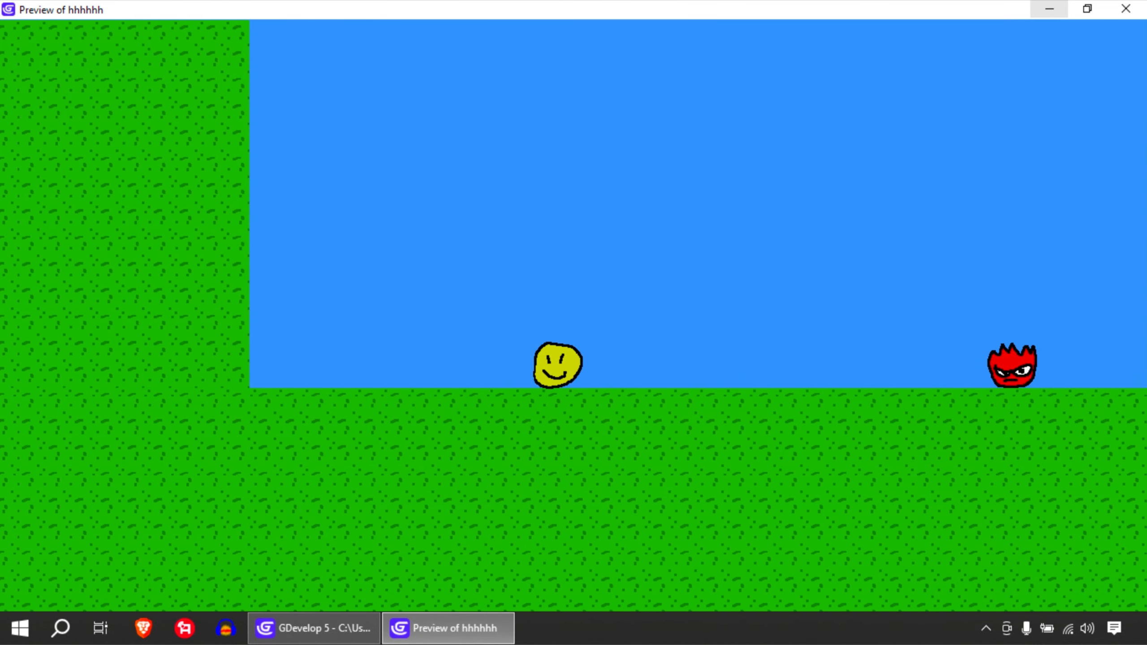
left_click(1126, 9)
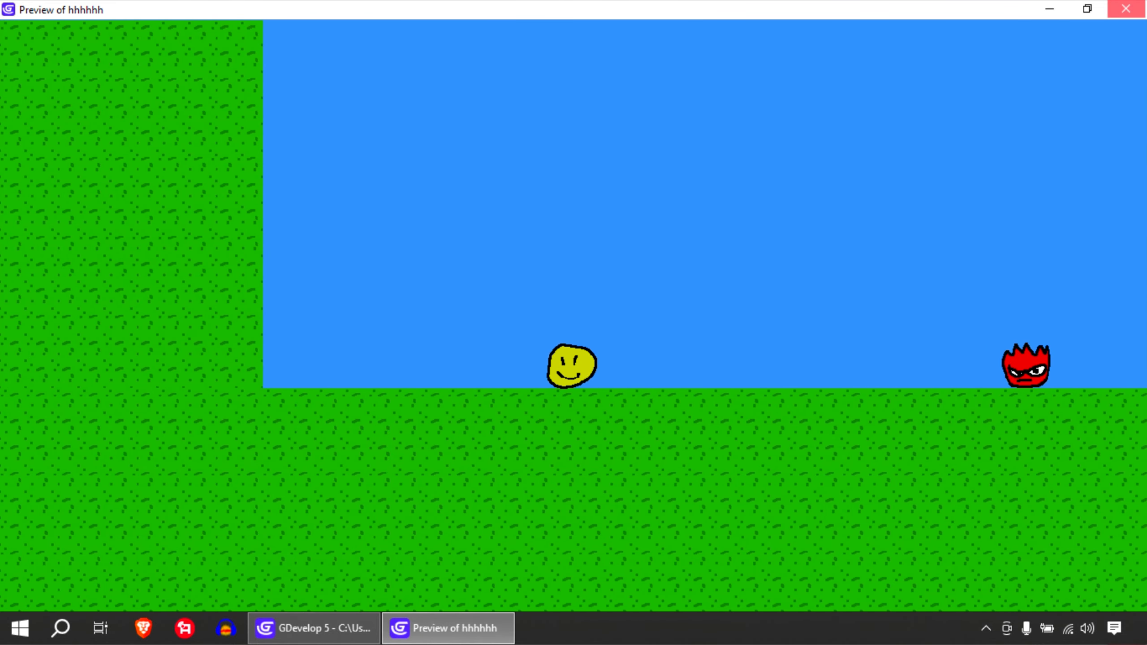
Step: Add a "Trigger once while true" condition to the NewSprite3 collision event in the level 1 events
left_click(241, 19)
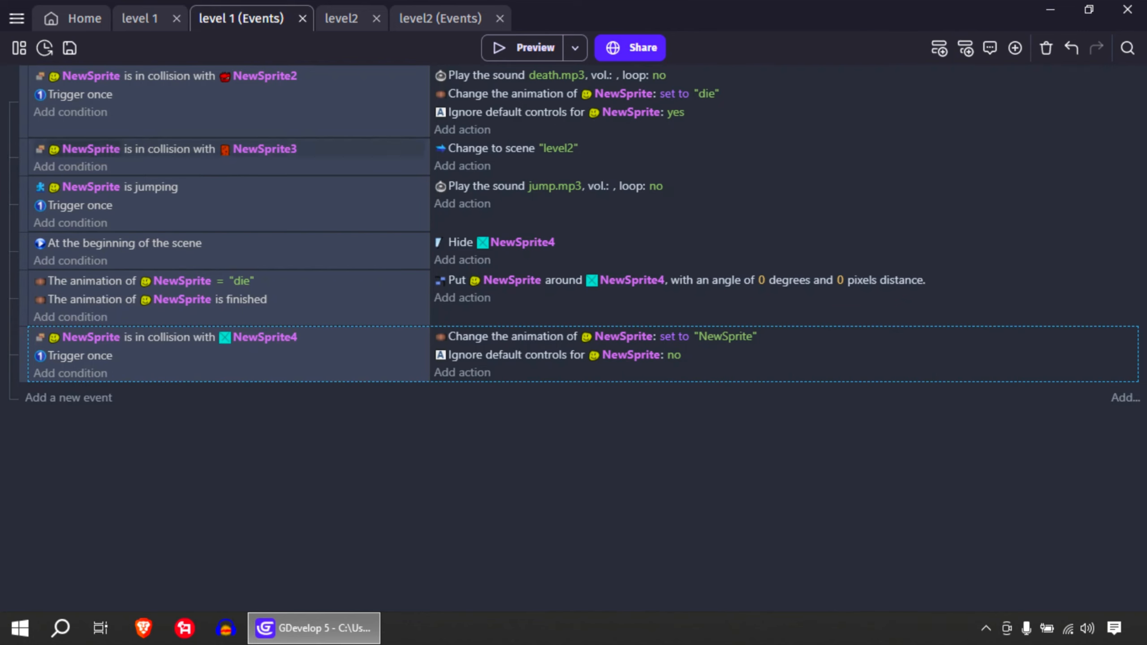
left_click(70, 166)
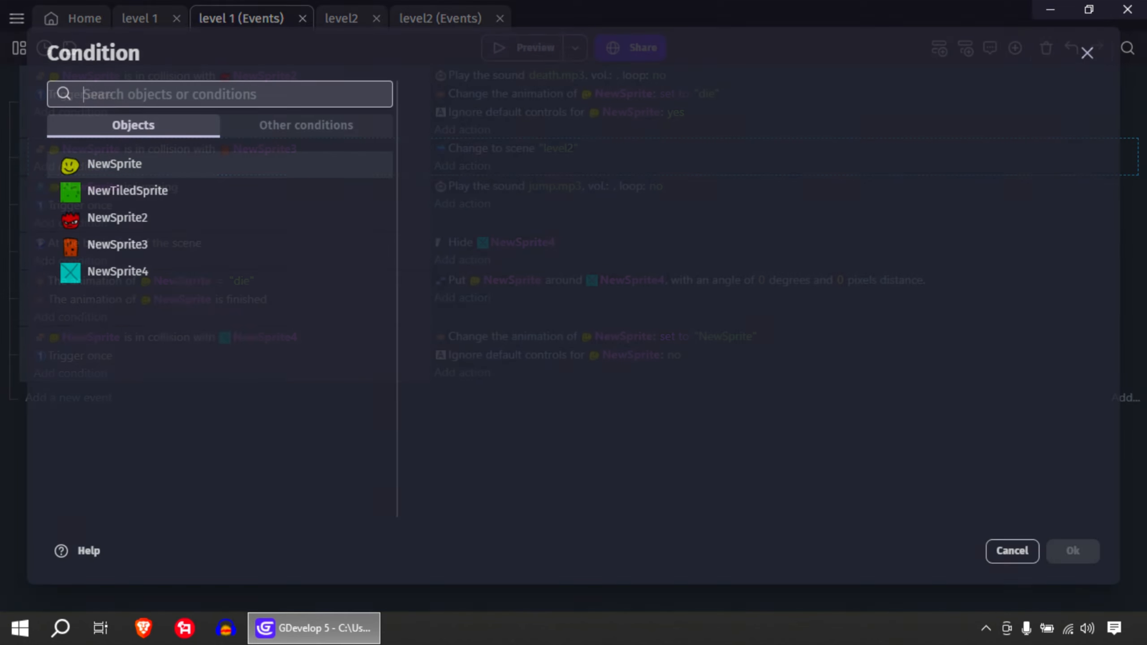
left_click(306, 125)
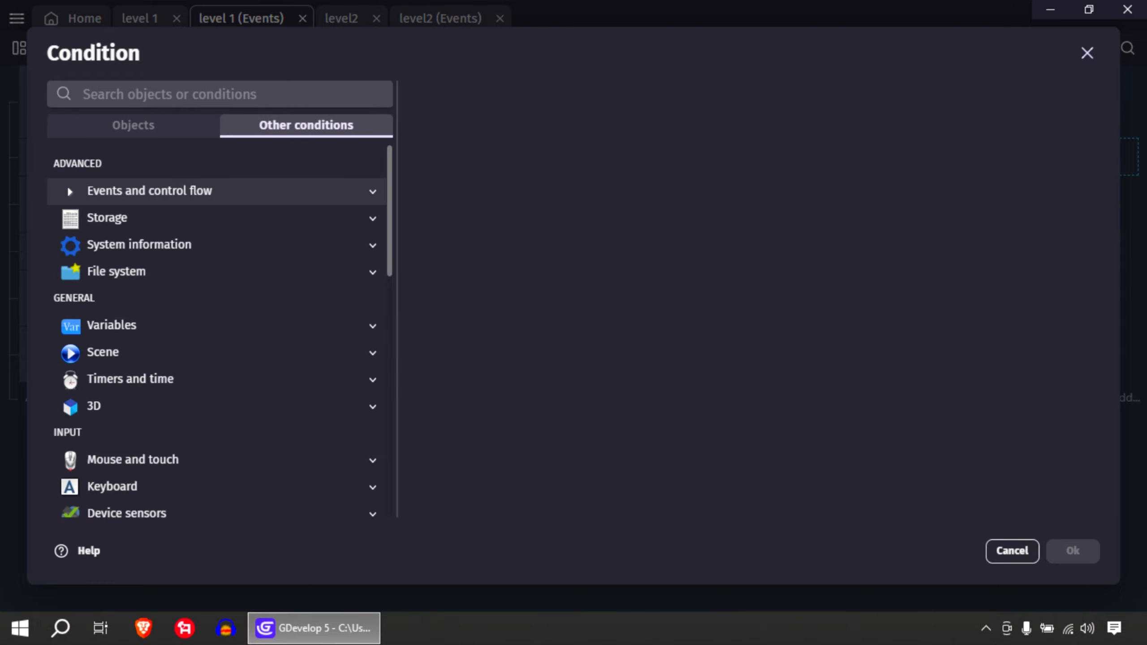
left_click(149, 191)
left_click(161, 325)
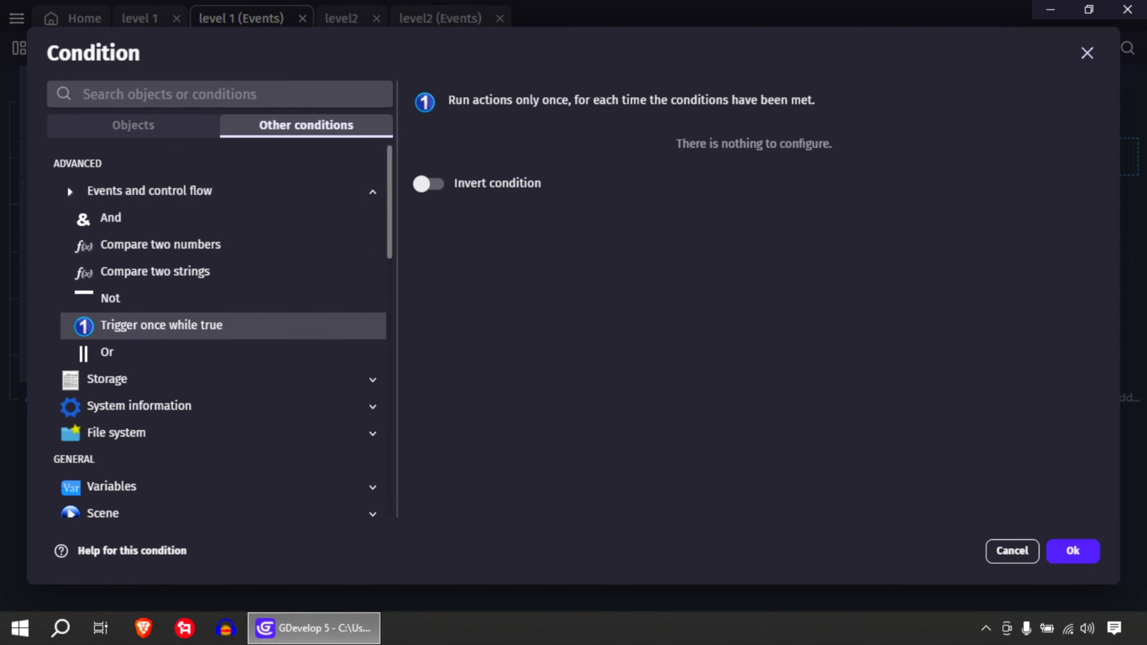
left_click(1073, 550)
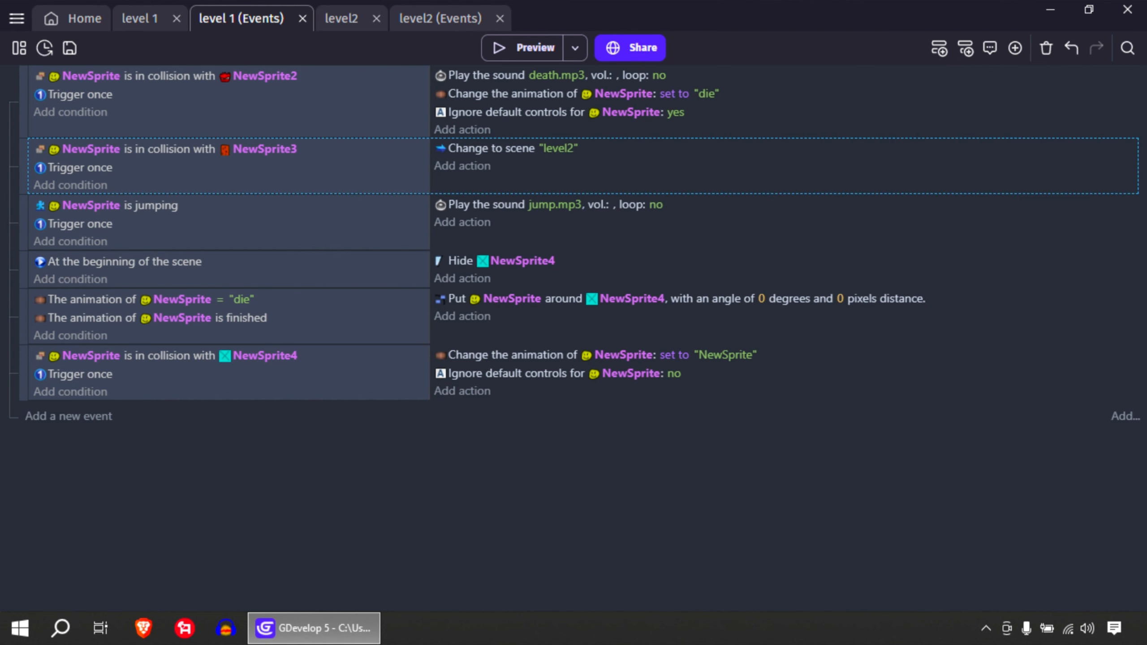
Step: Preview level 1 from its scene, jump the player past the enemies to the door leading to level2, and close the preview
left_click(140, 18)
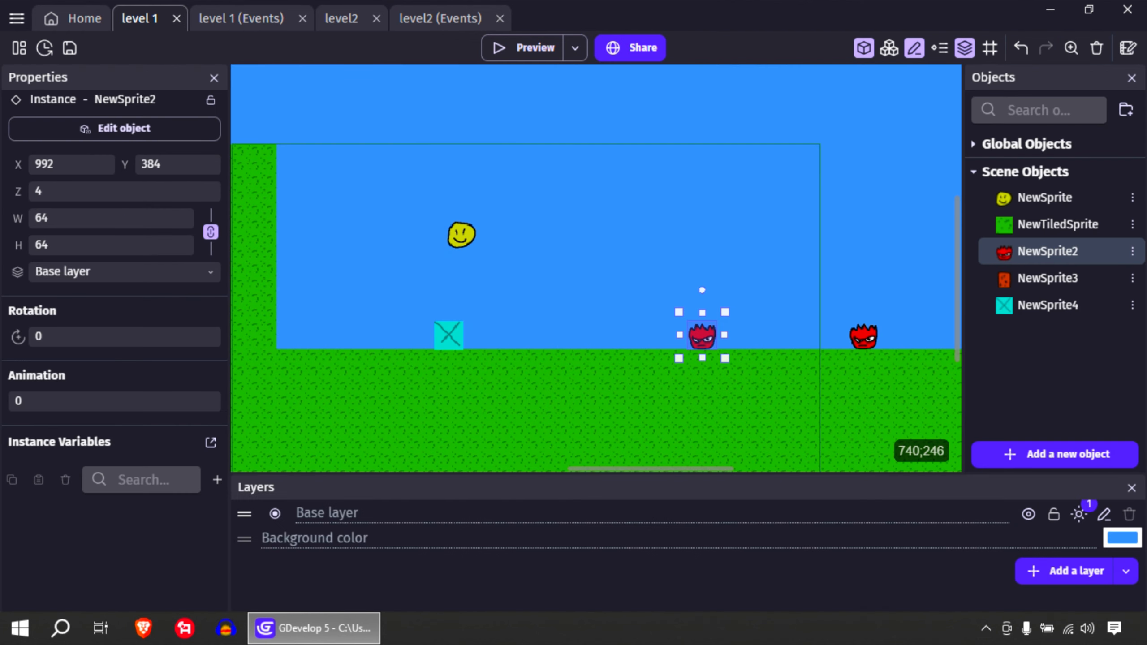
left_click(583, 253)
scroll(551, 245, "right", 6)
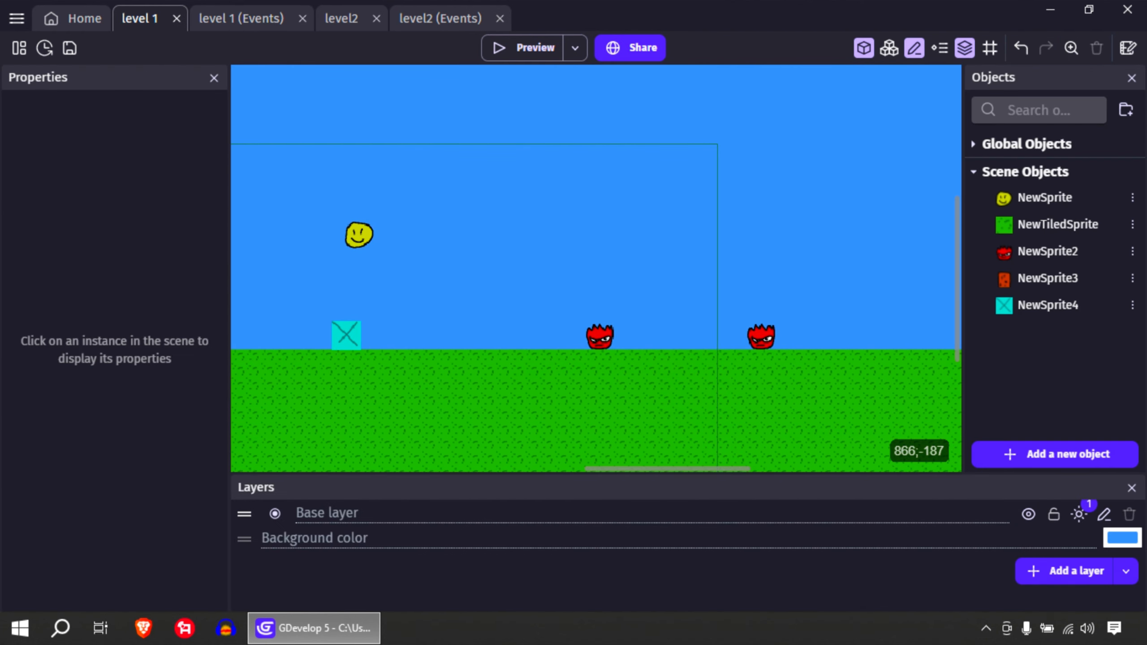
left_click(523, 48)
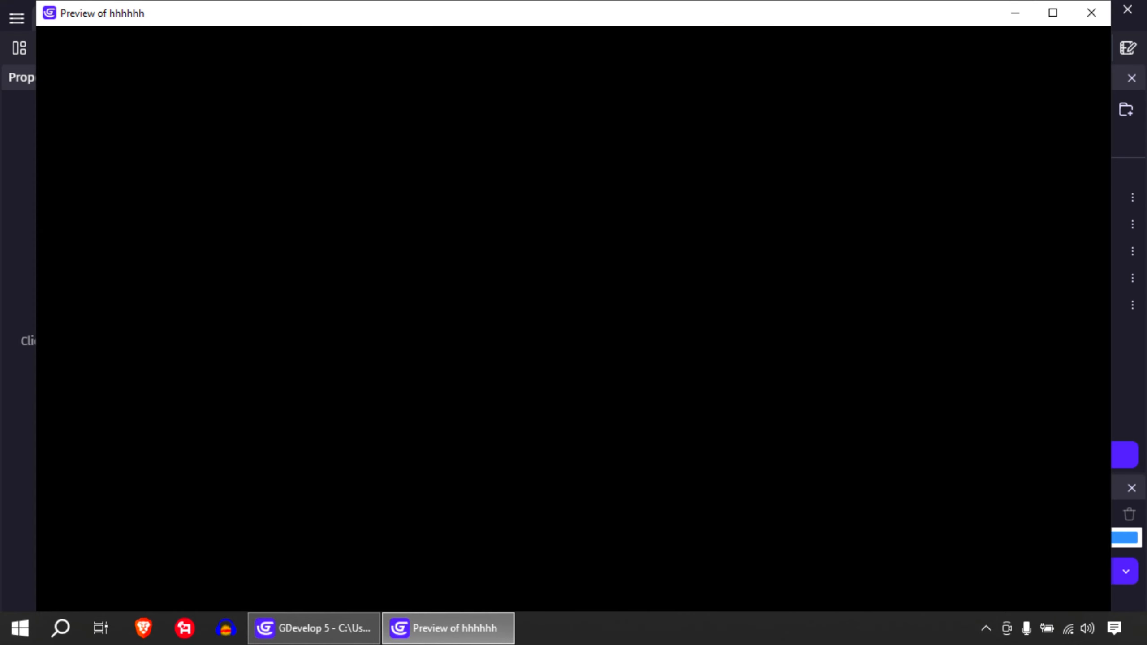
left_click(1053, 12)
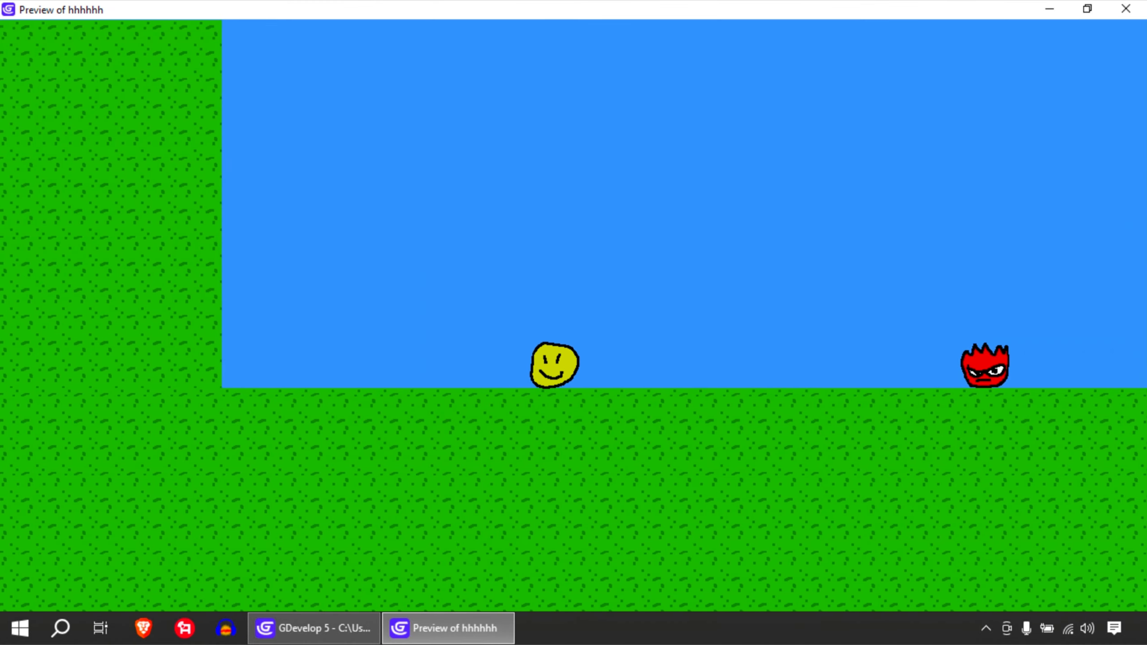
key("Right")
key("space")
key("space")
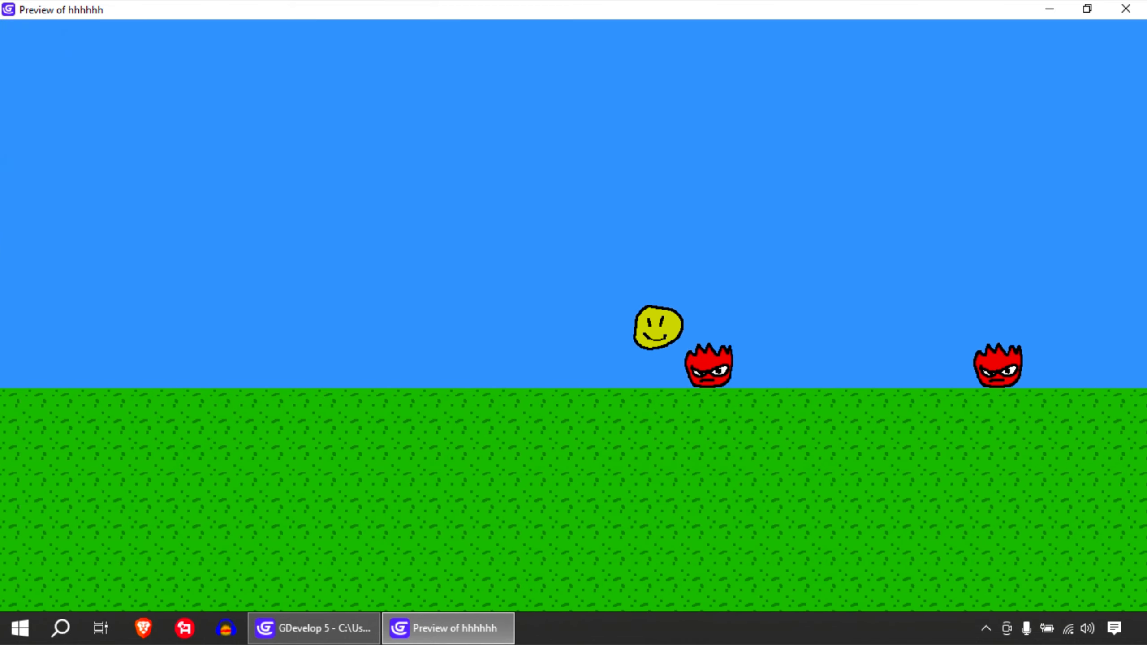
key("space")
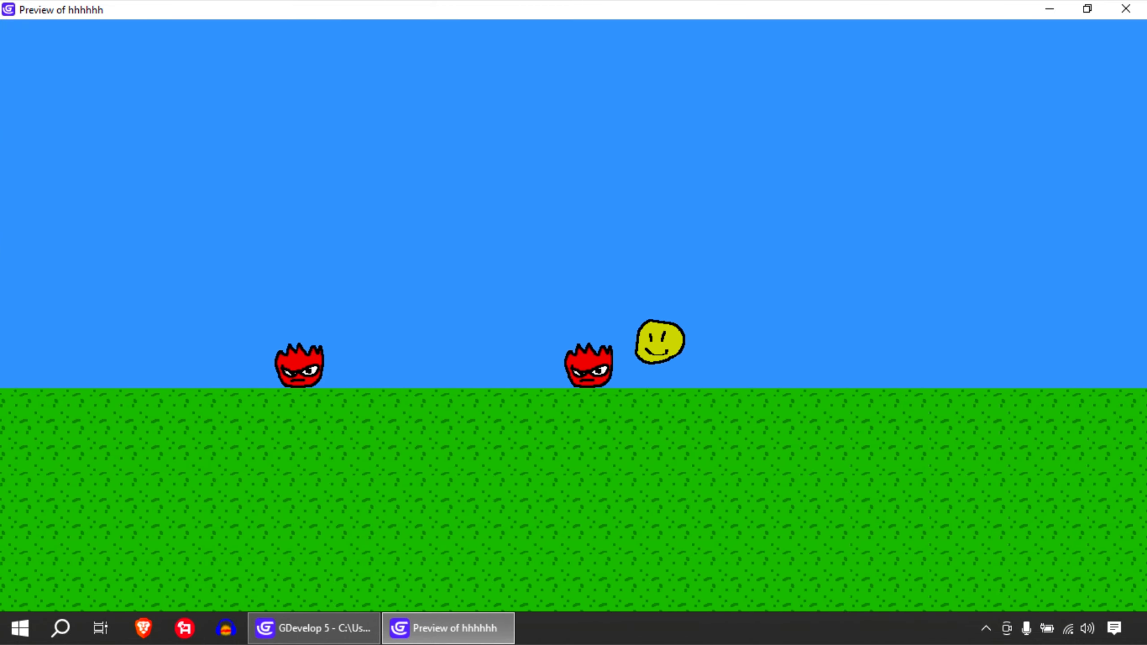
key("space")
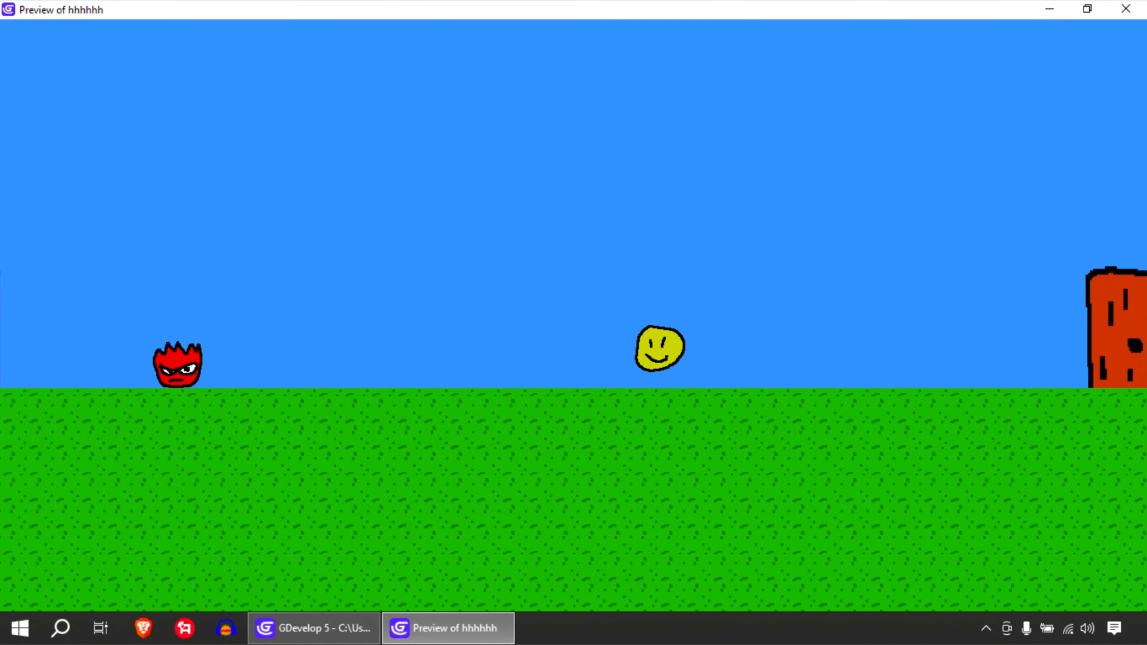
key("space")
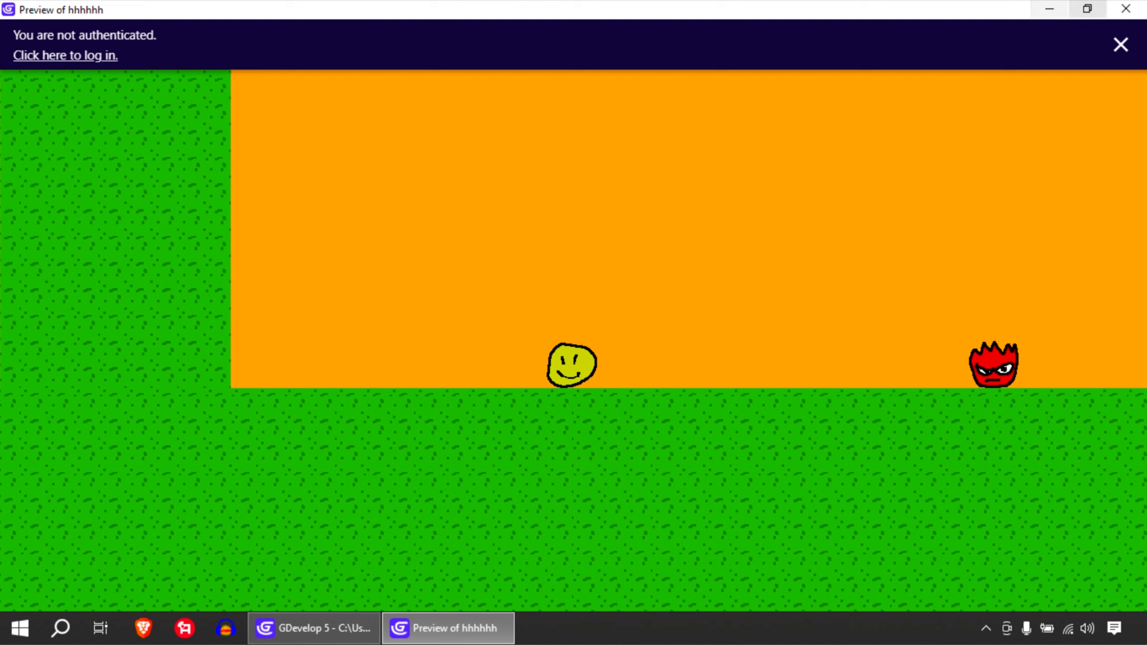
left_click(1126, 8)
Step: Save the project
middle_click_drag(515, 200, 662, 204)
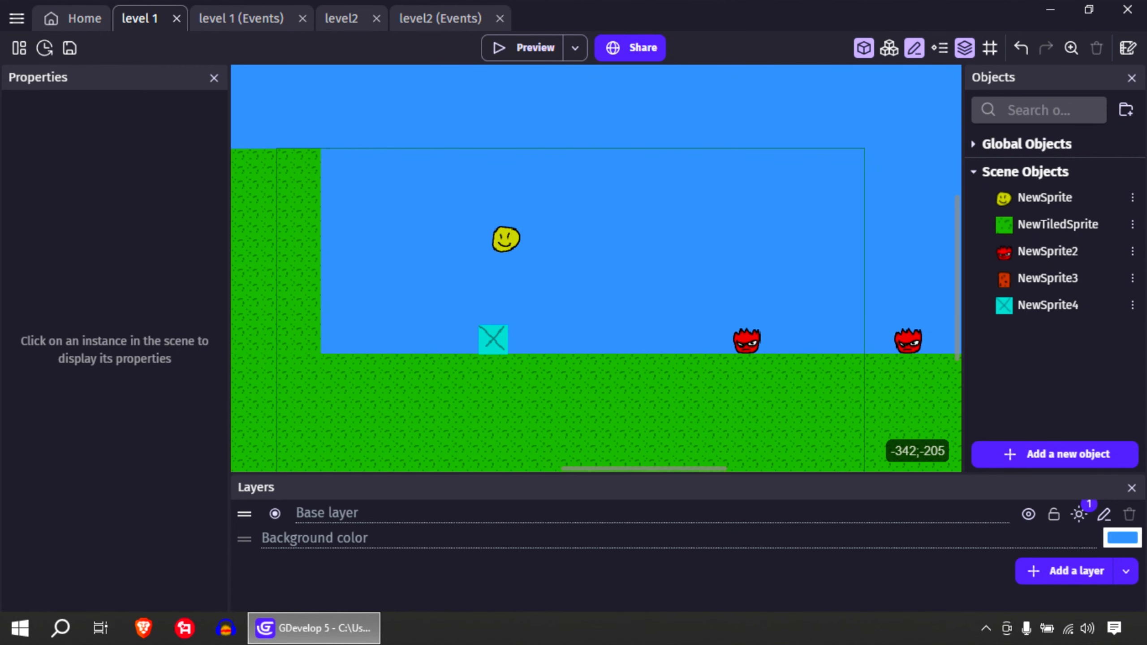
left_click(16, 18)
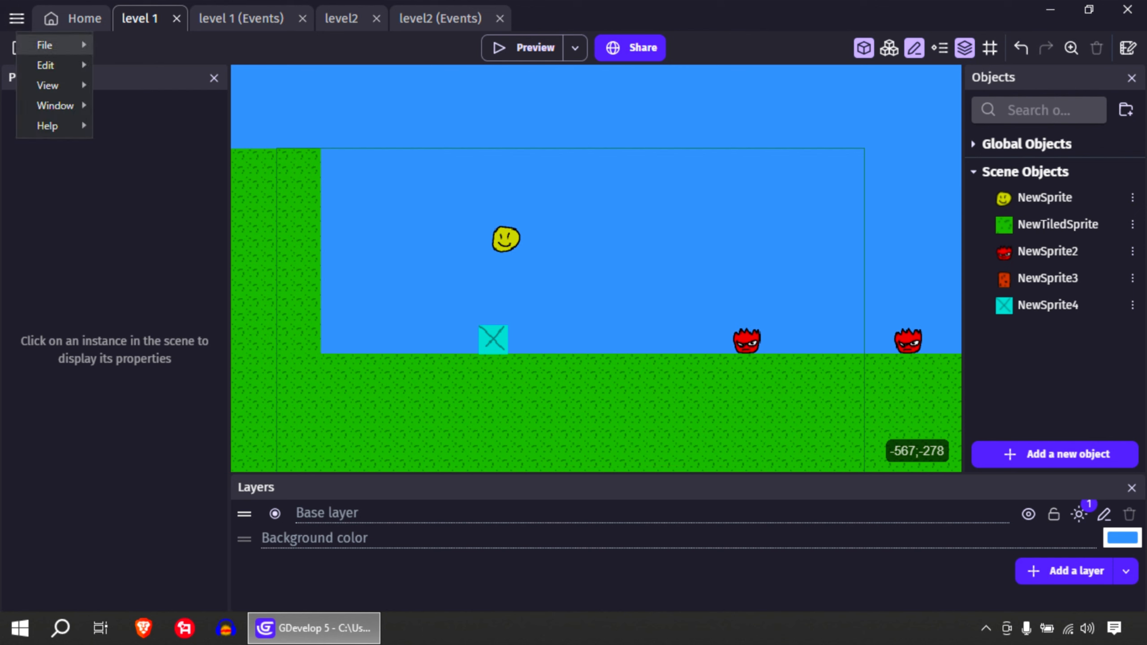
mouse_move(49, 46)
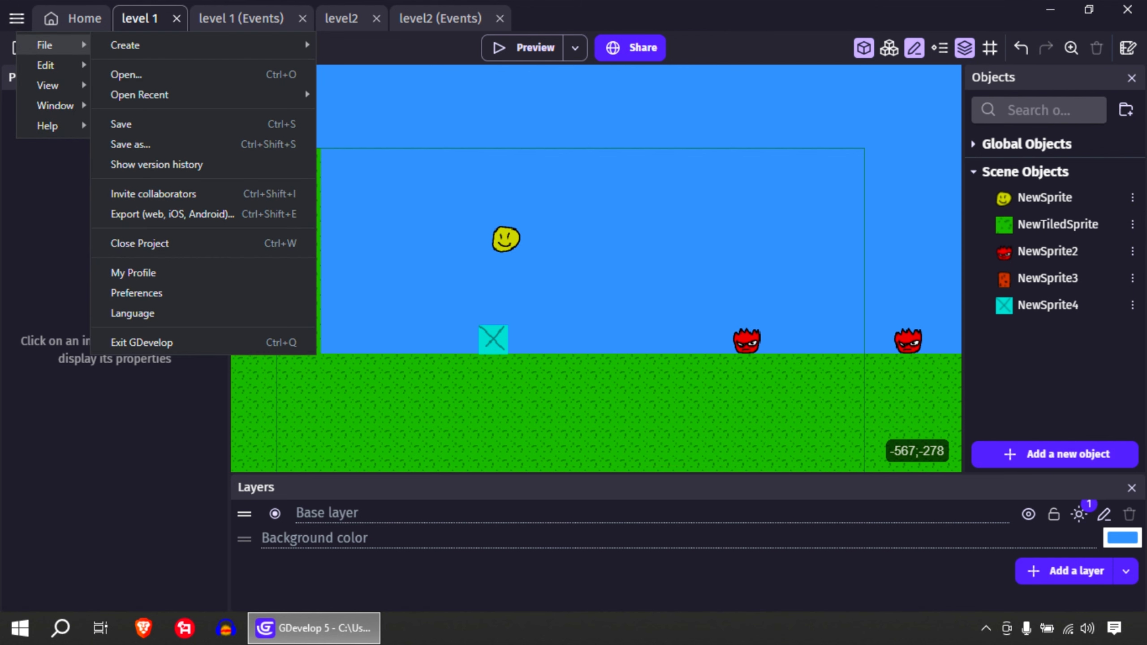
left_click(367, 163)
left_click(15, 52)
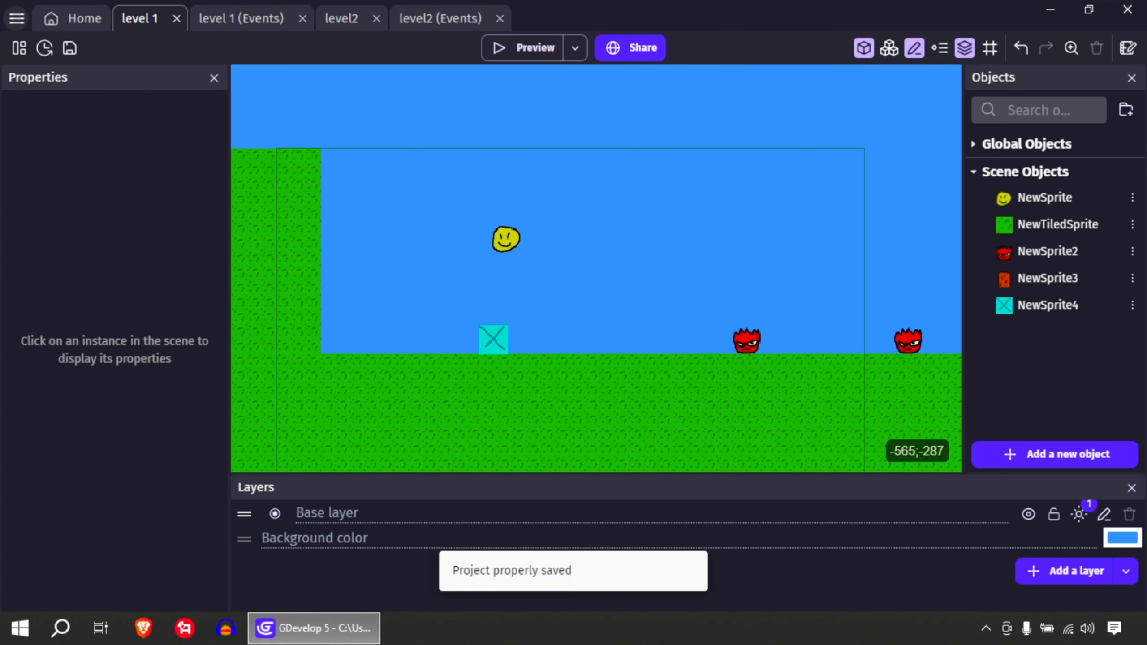
Step: Open the game's export options, review the available publishing platforms, and return to the level 1 scene
left_click(16, 18)
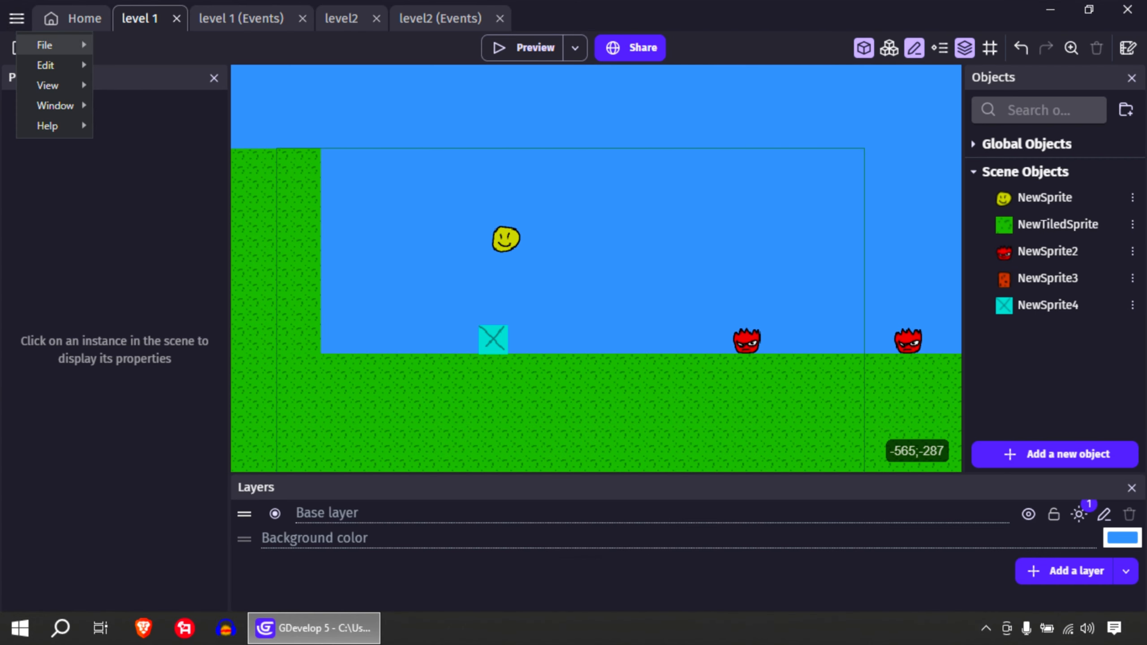
mouse_move(50, 45)
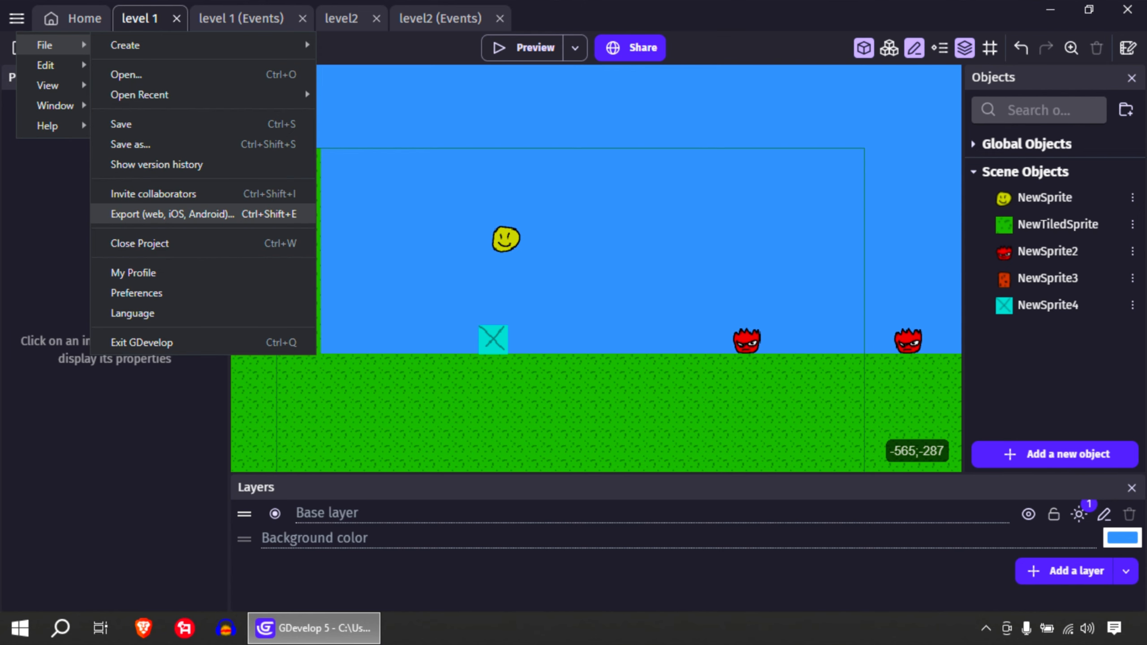
left_click(172, 214)
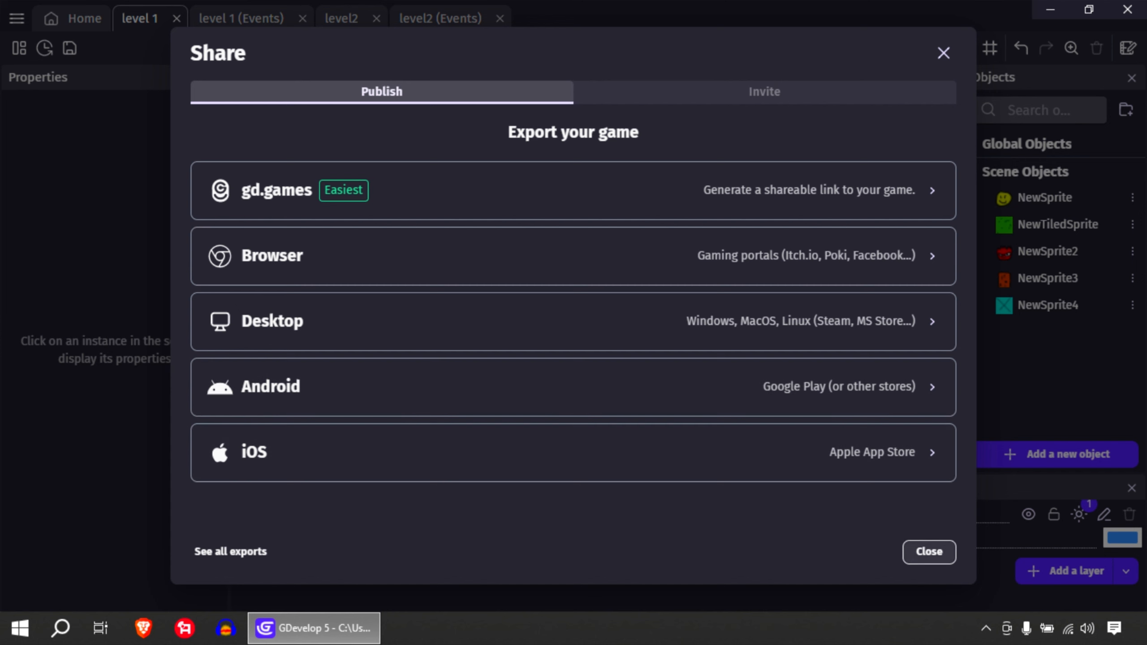
left_click(929, 551)
mouse_move(662, 235)
middle_mouse_down()
mouse_move(634, 227)
mouse_move(662, 225)
middle_mouse_up()
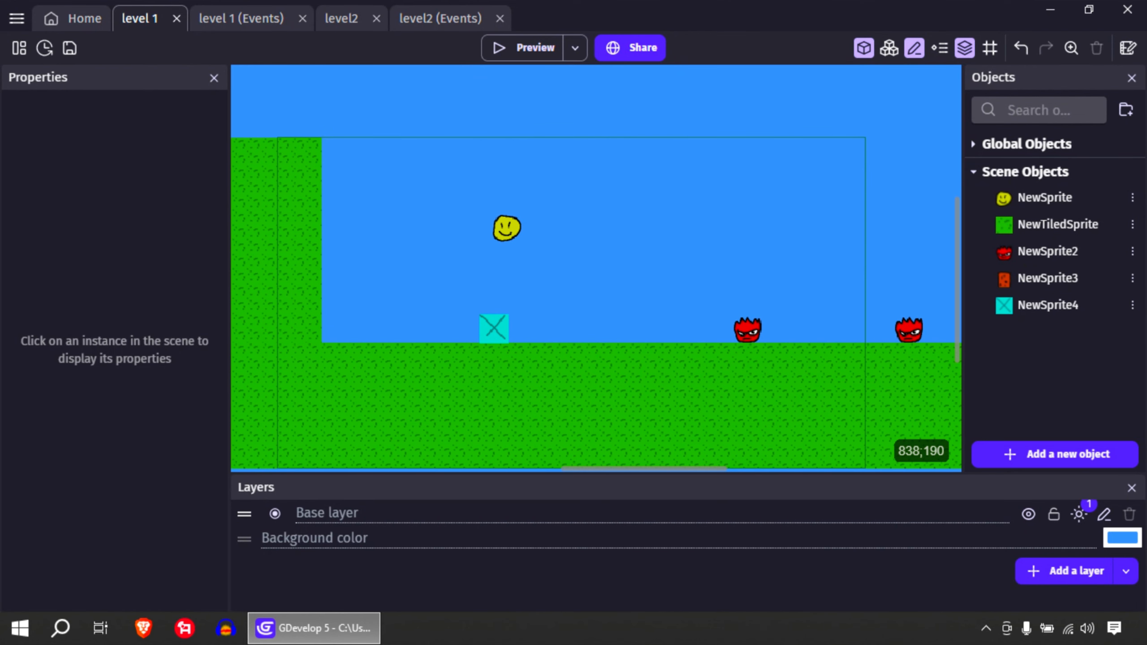